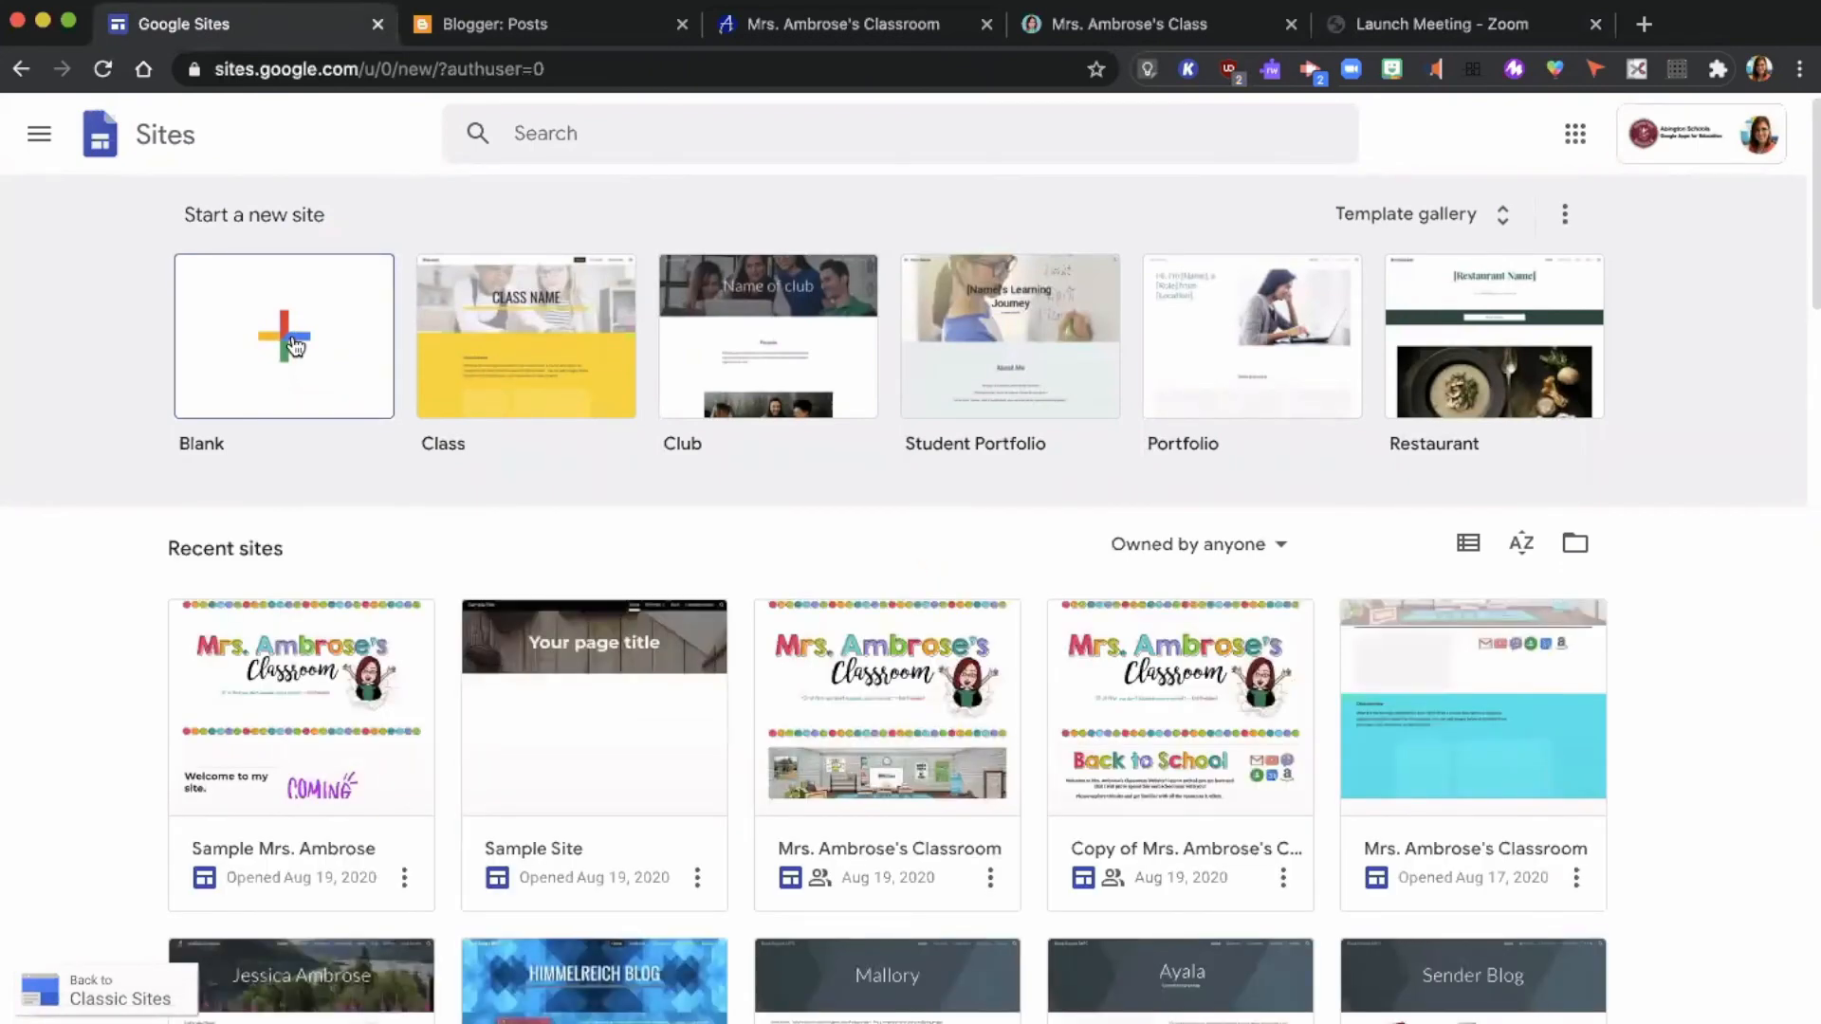
Create a new blank site and name both the site and its document "Sample Teacher Site"
click(294, 339)
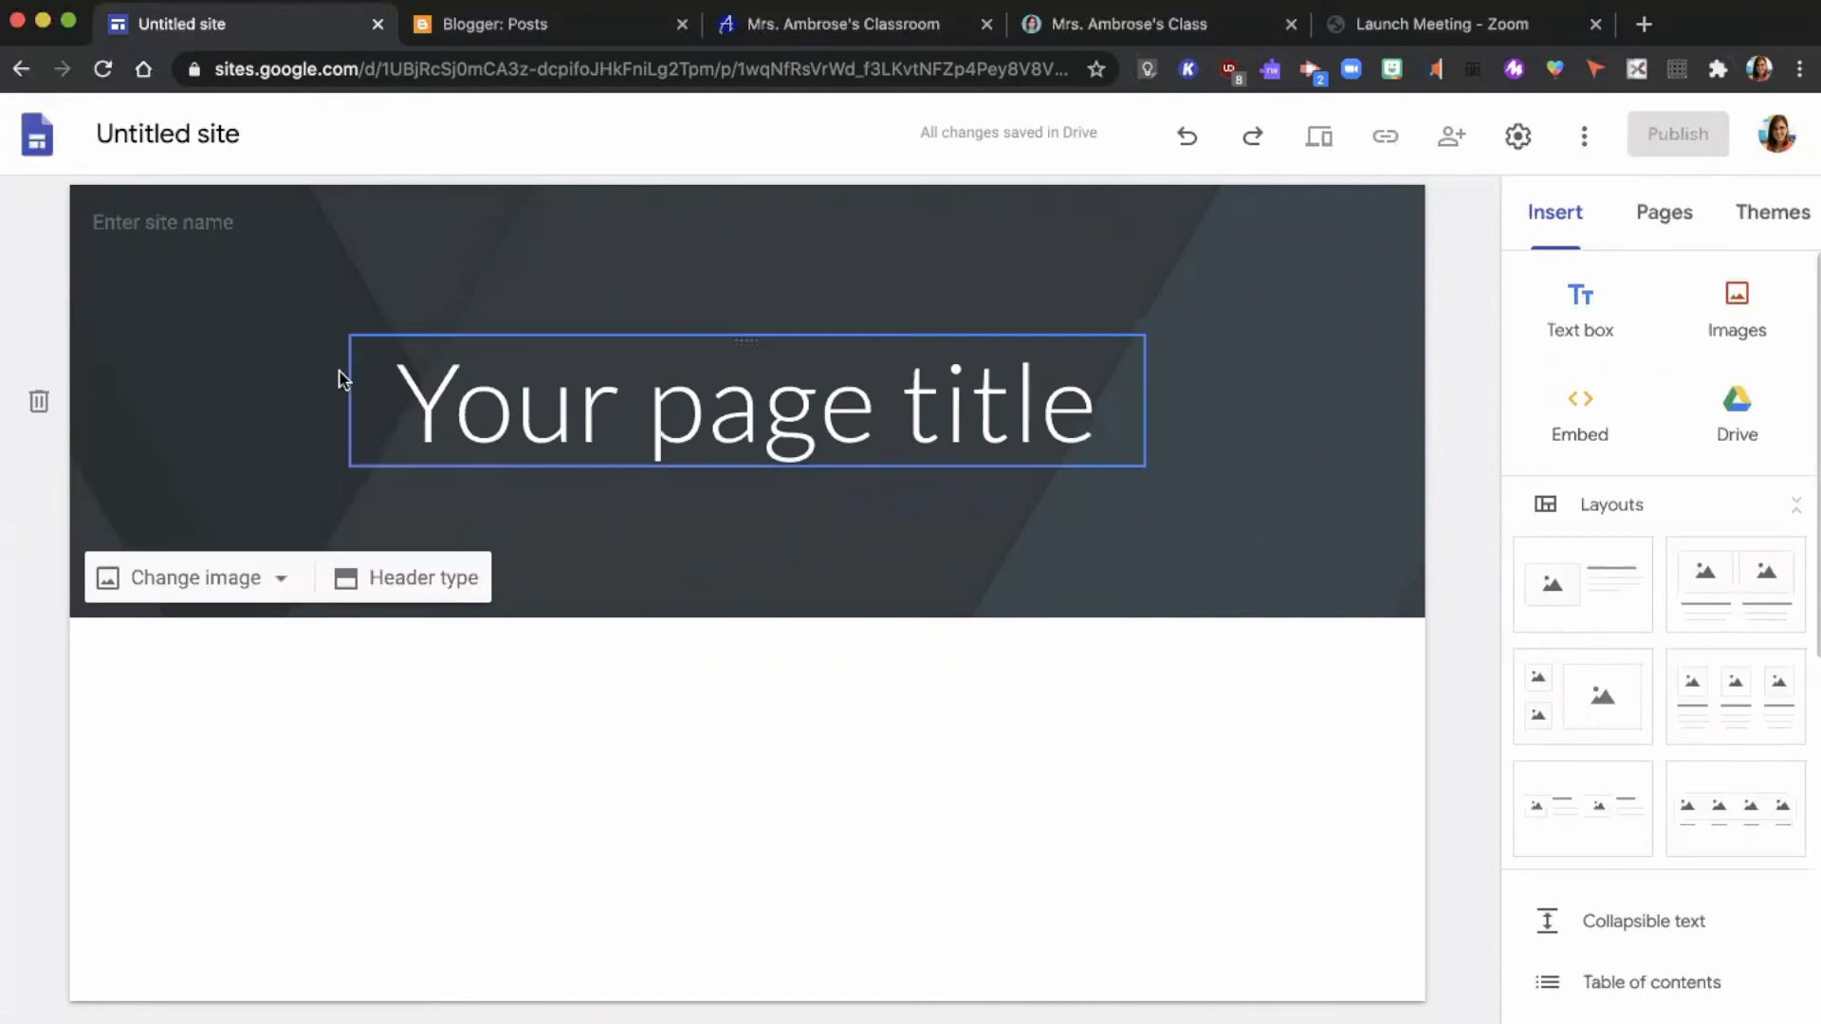
click(218, 235)
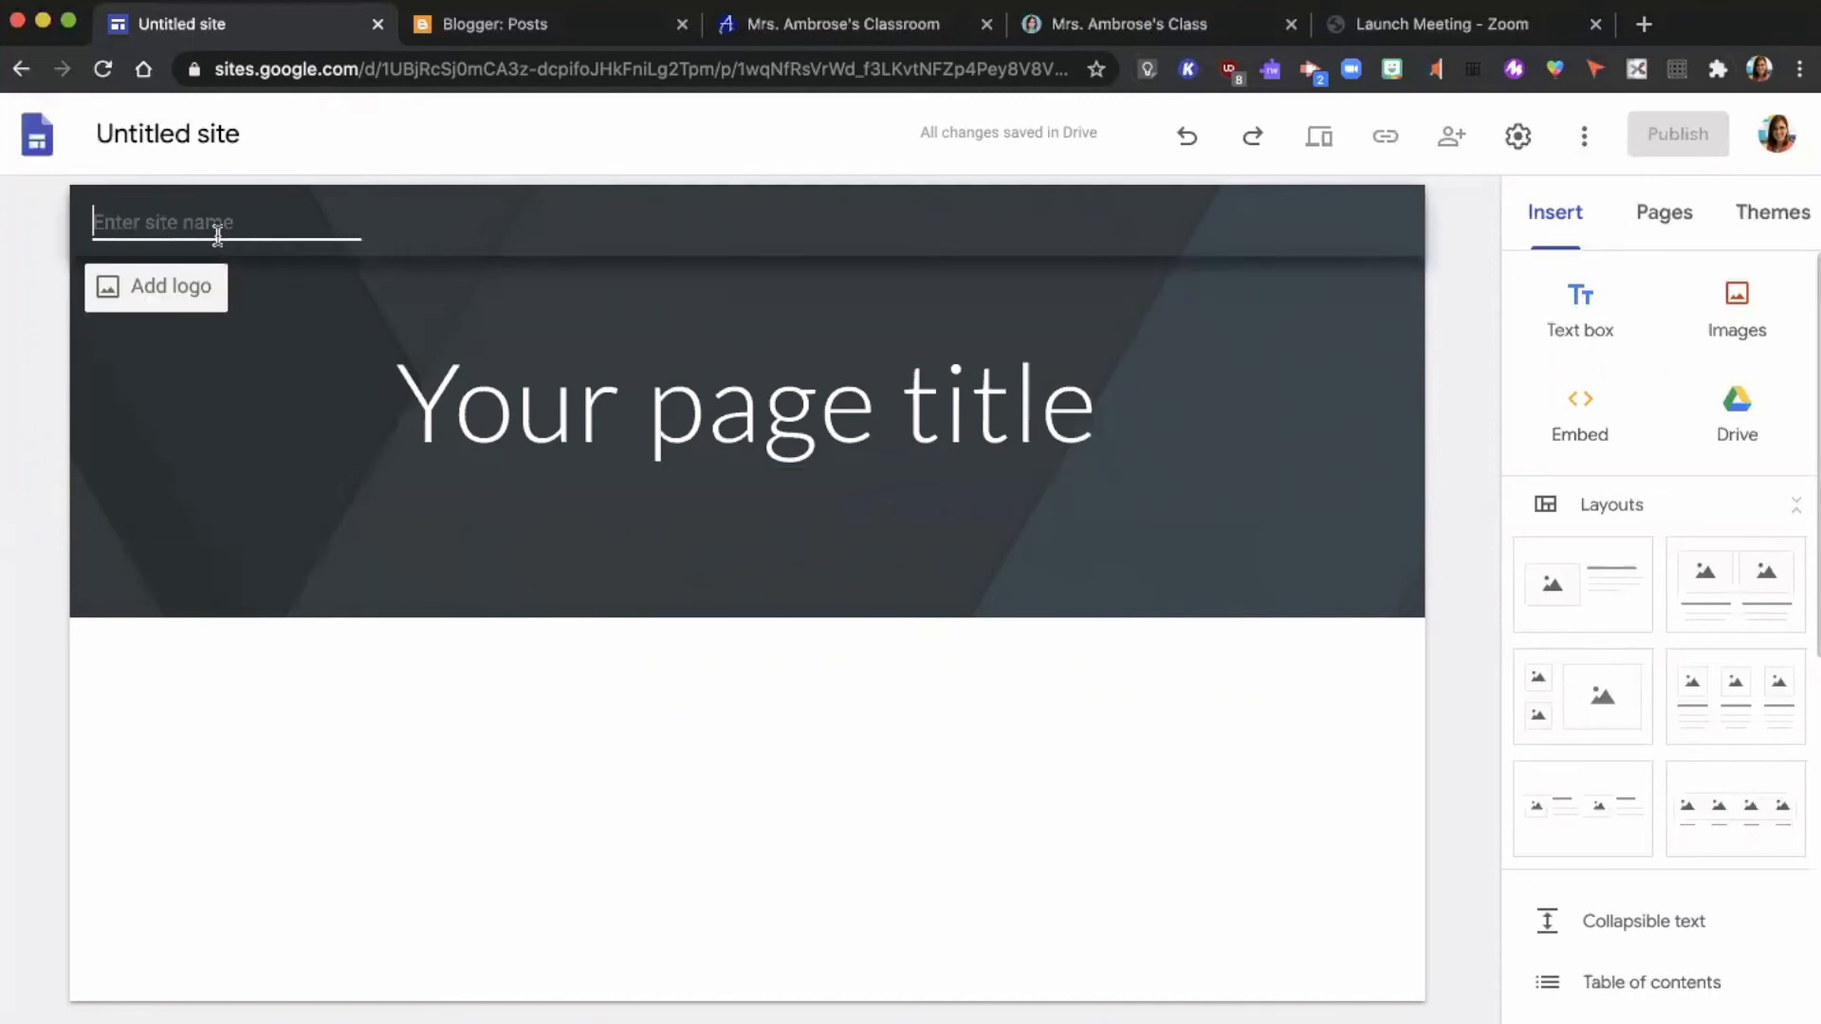
text(Samples)
key(BackSpace)
text(Teacher Site)
click(164, 137)
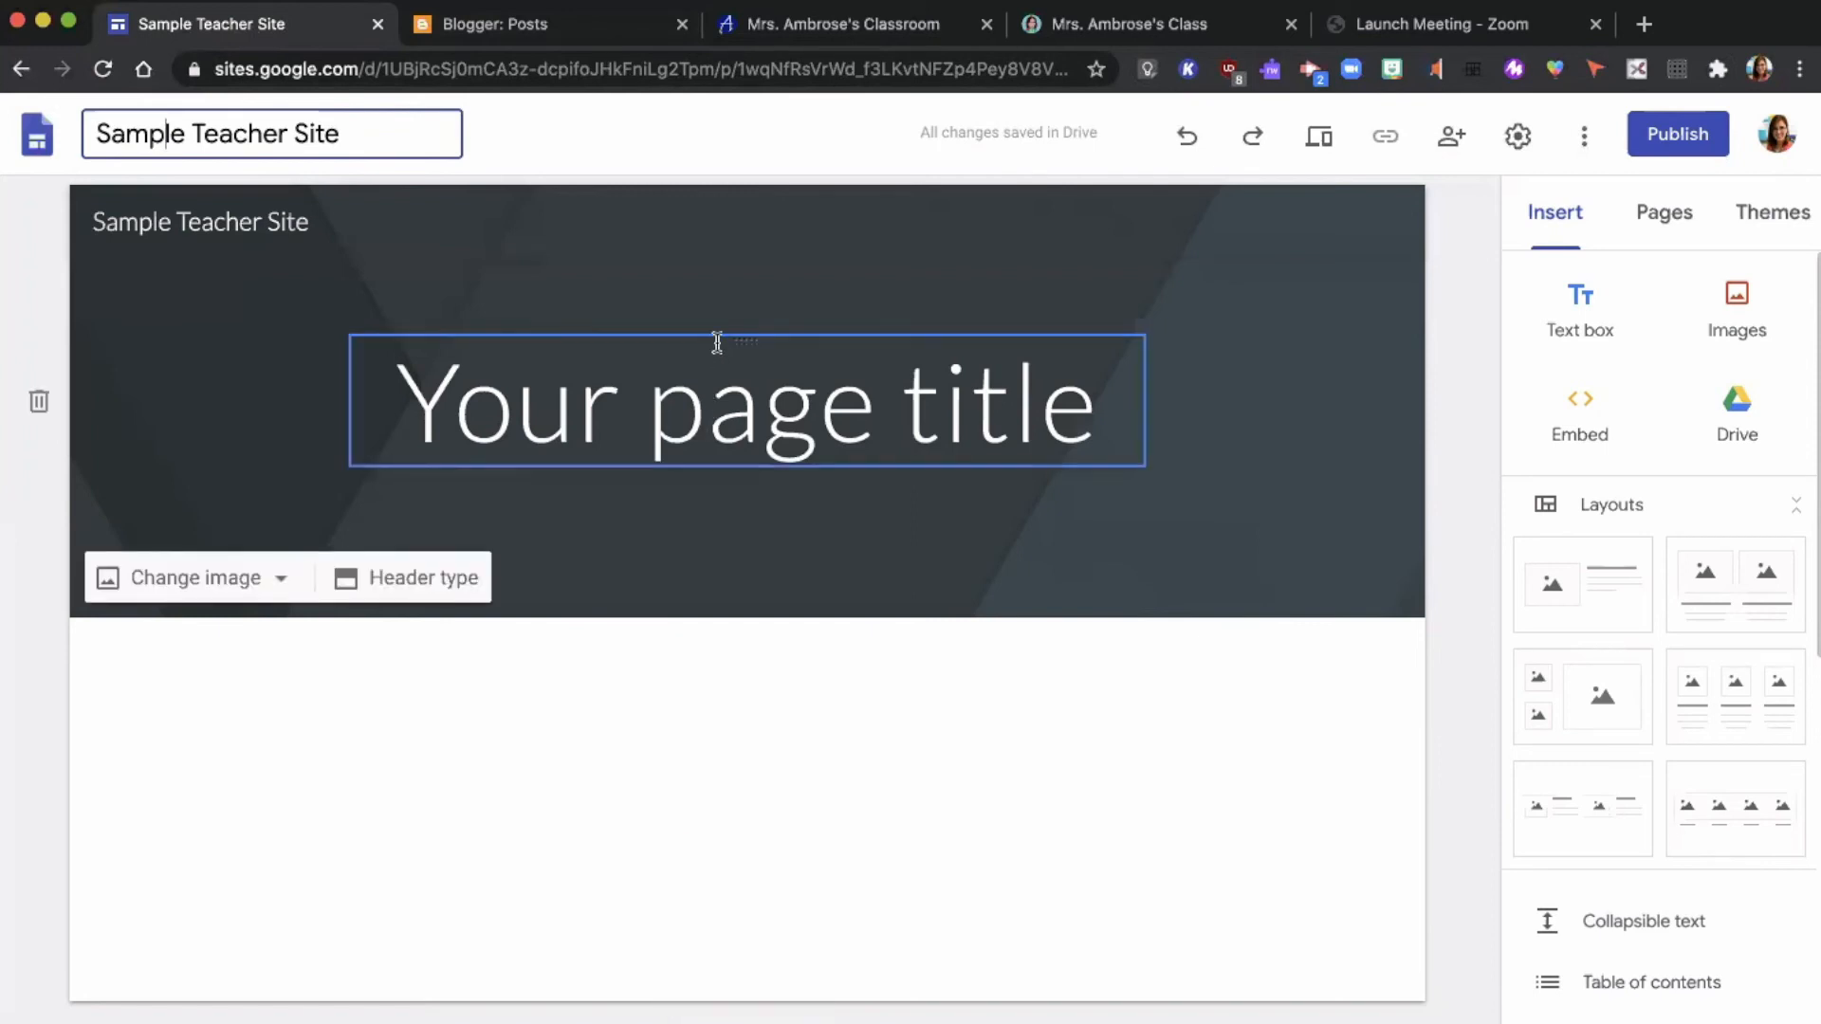
click(661, 375)
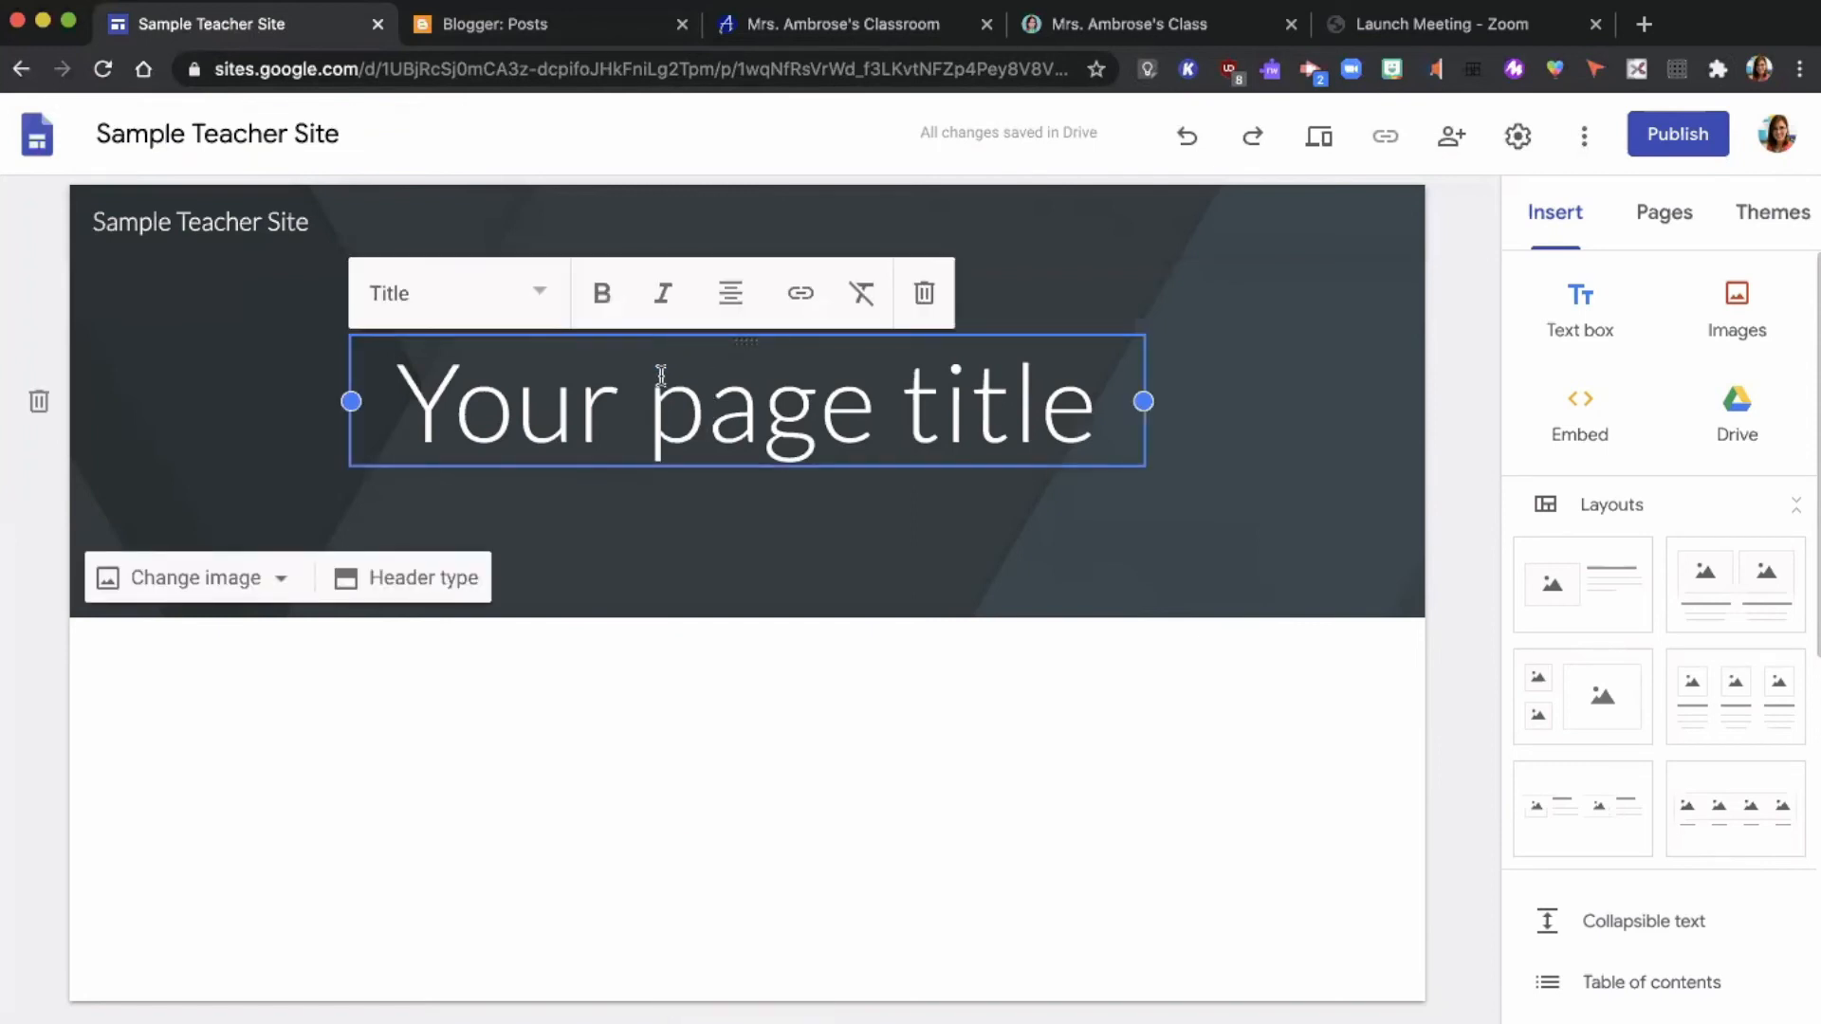
click(586, 418)
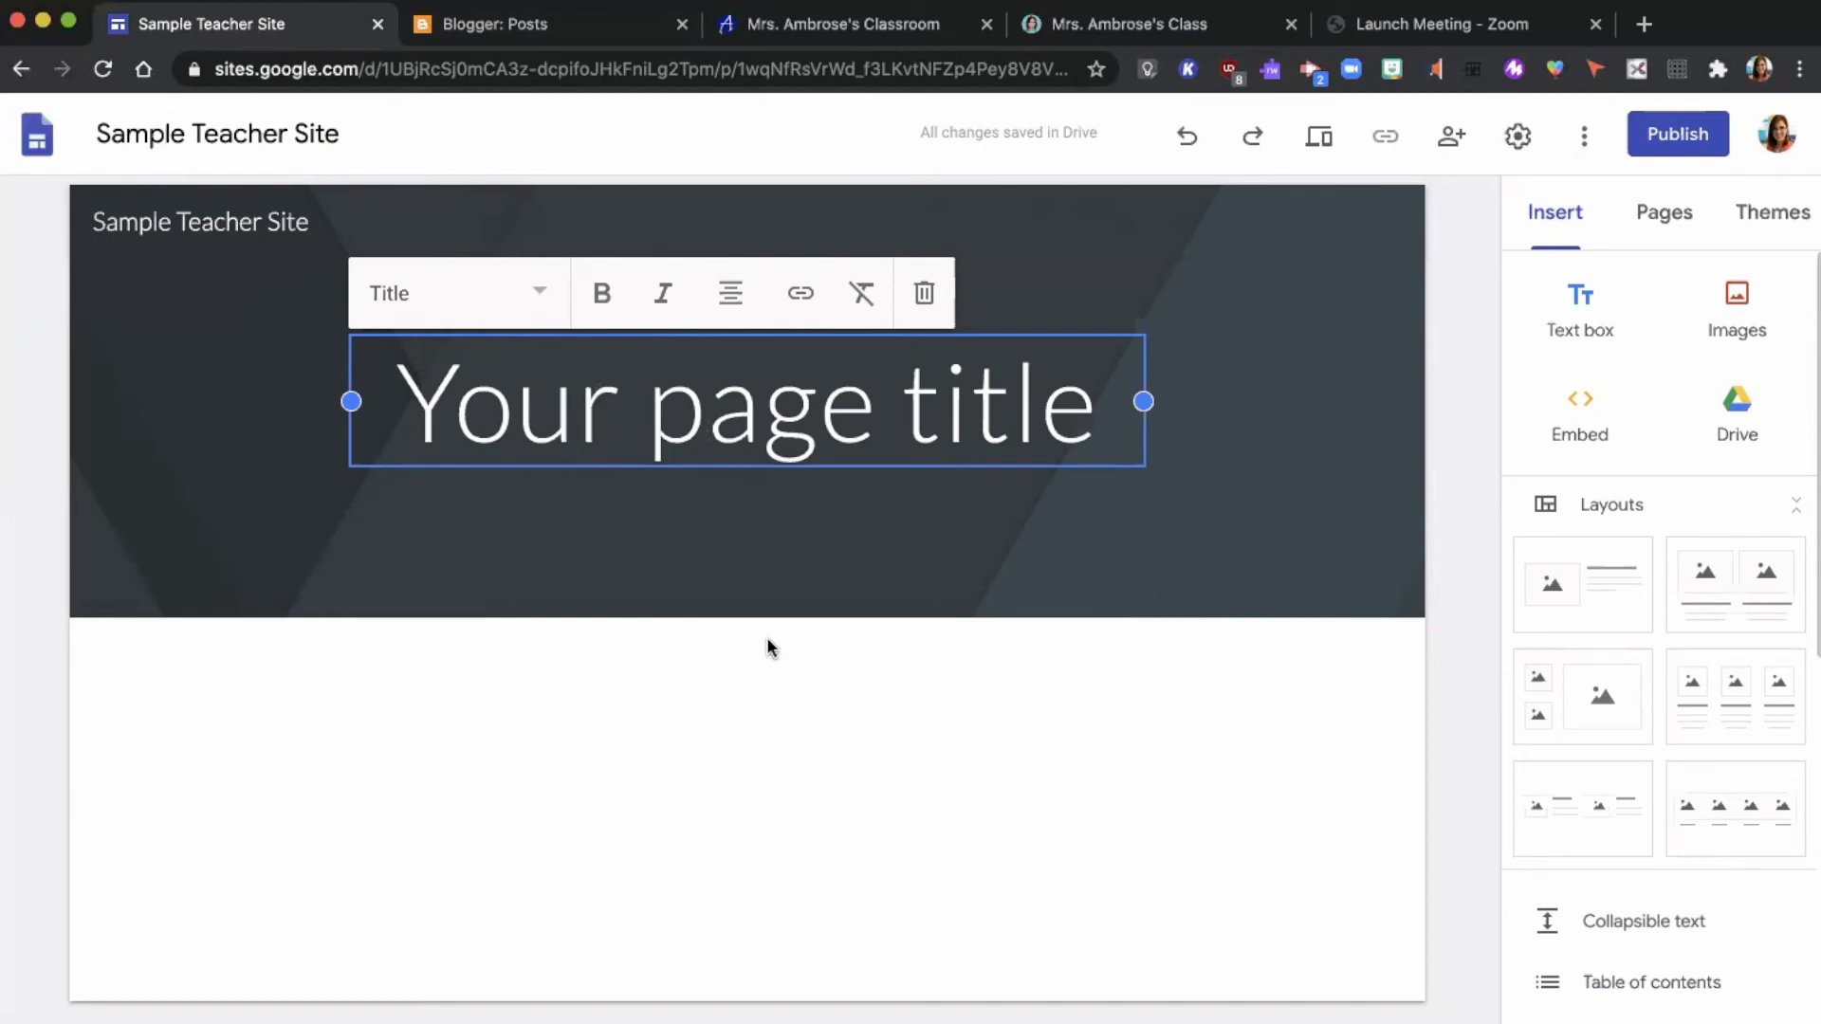
Add a new page named "About Me" to the site
mouse_move(824, 607)
click(1663, 232)
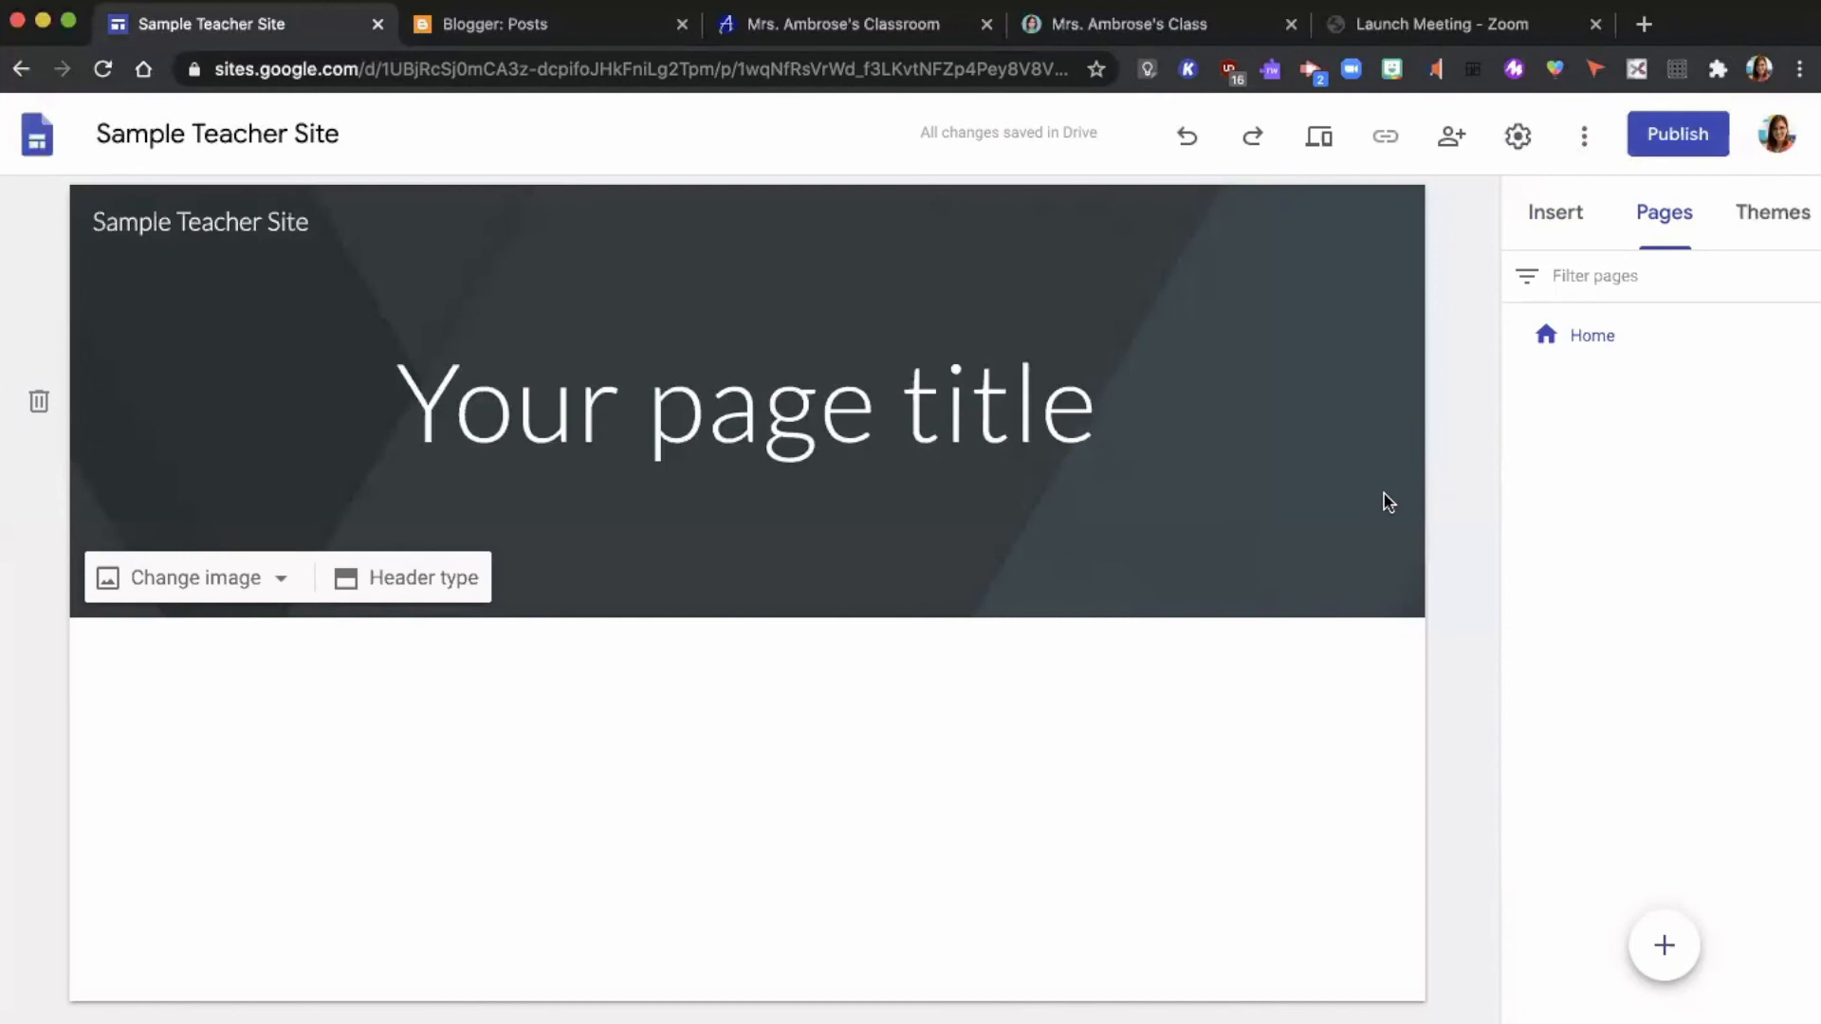
click(1663, 948)
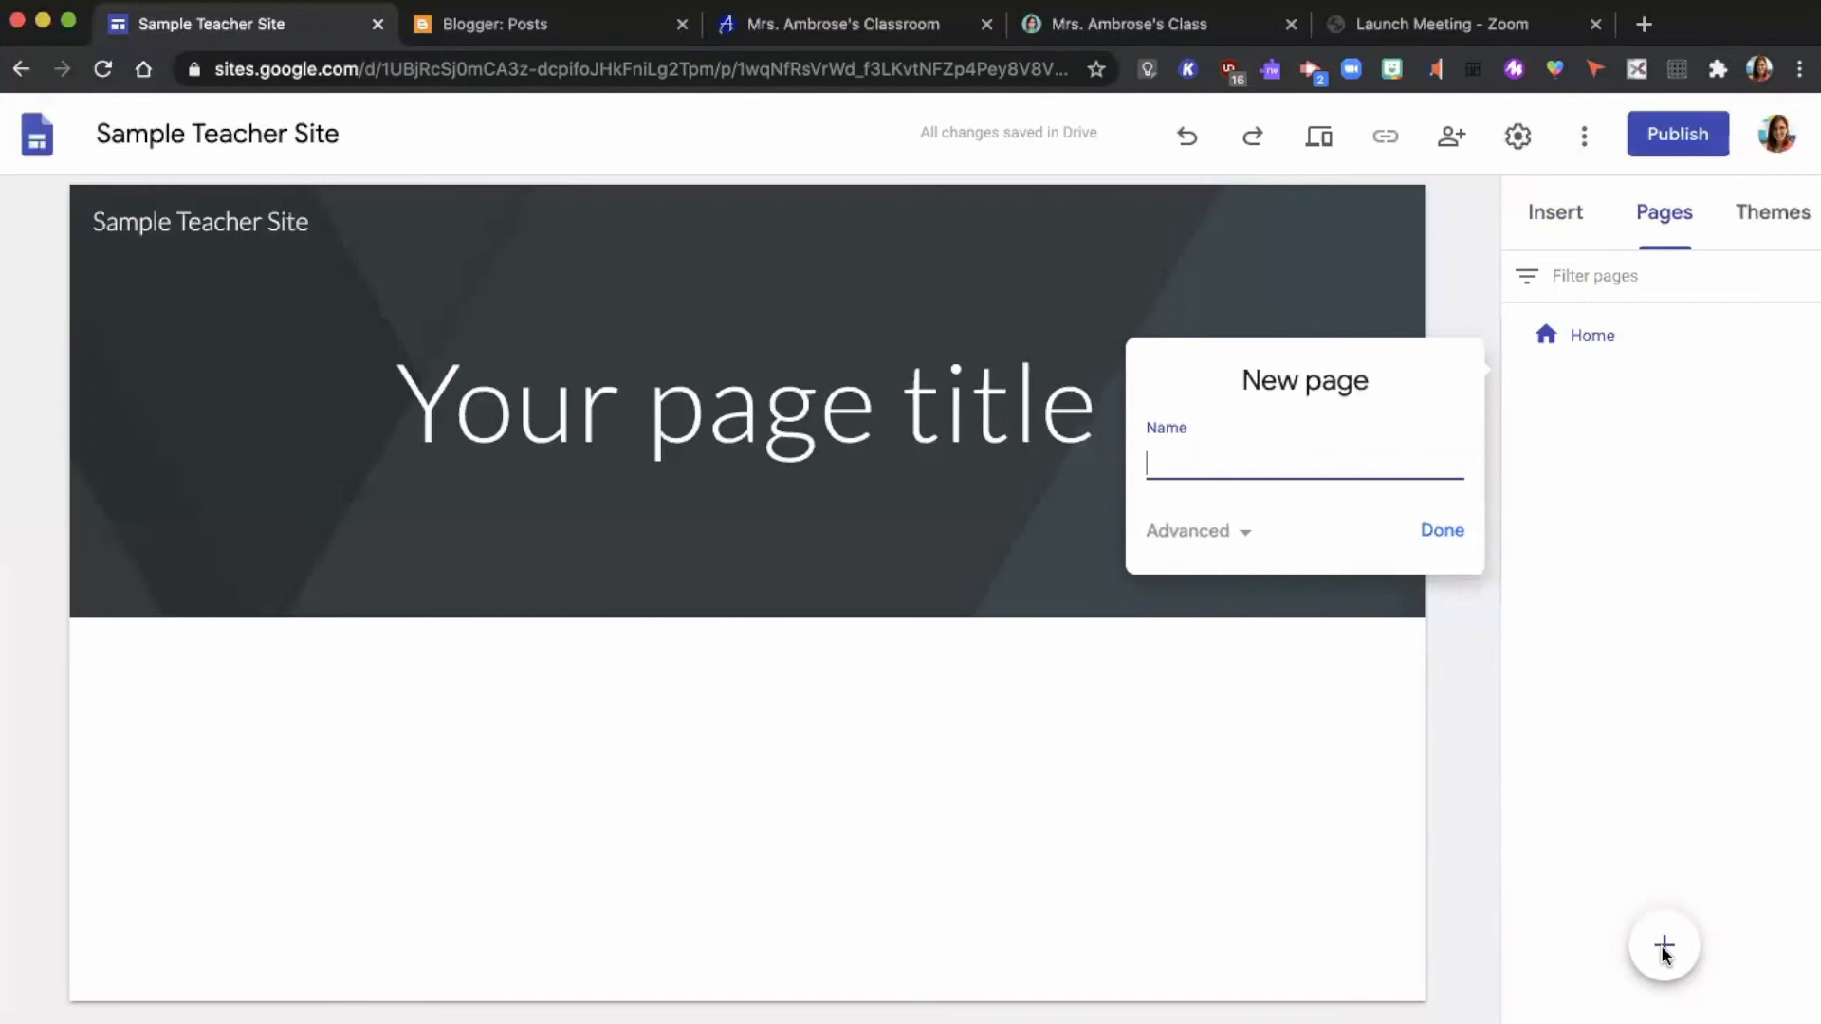
text(About Me)
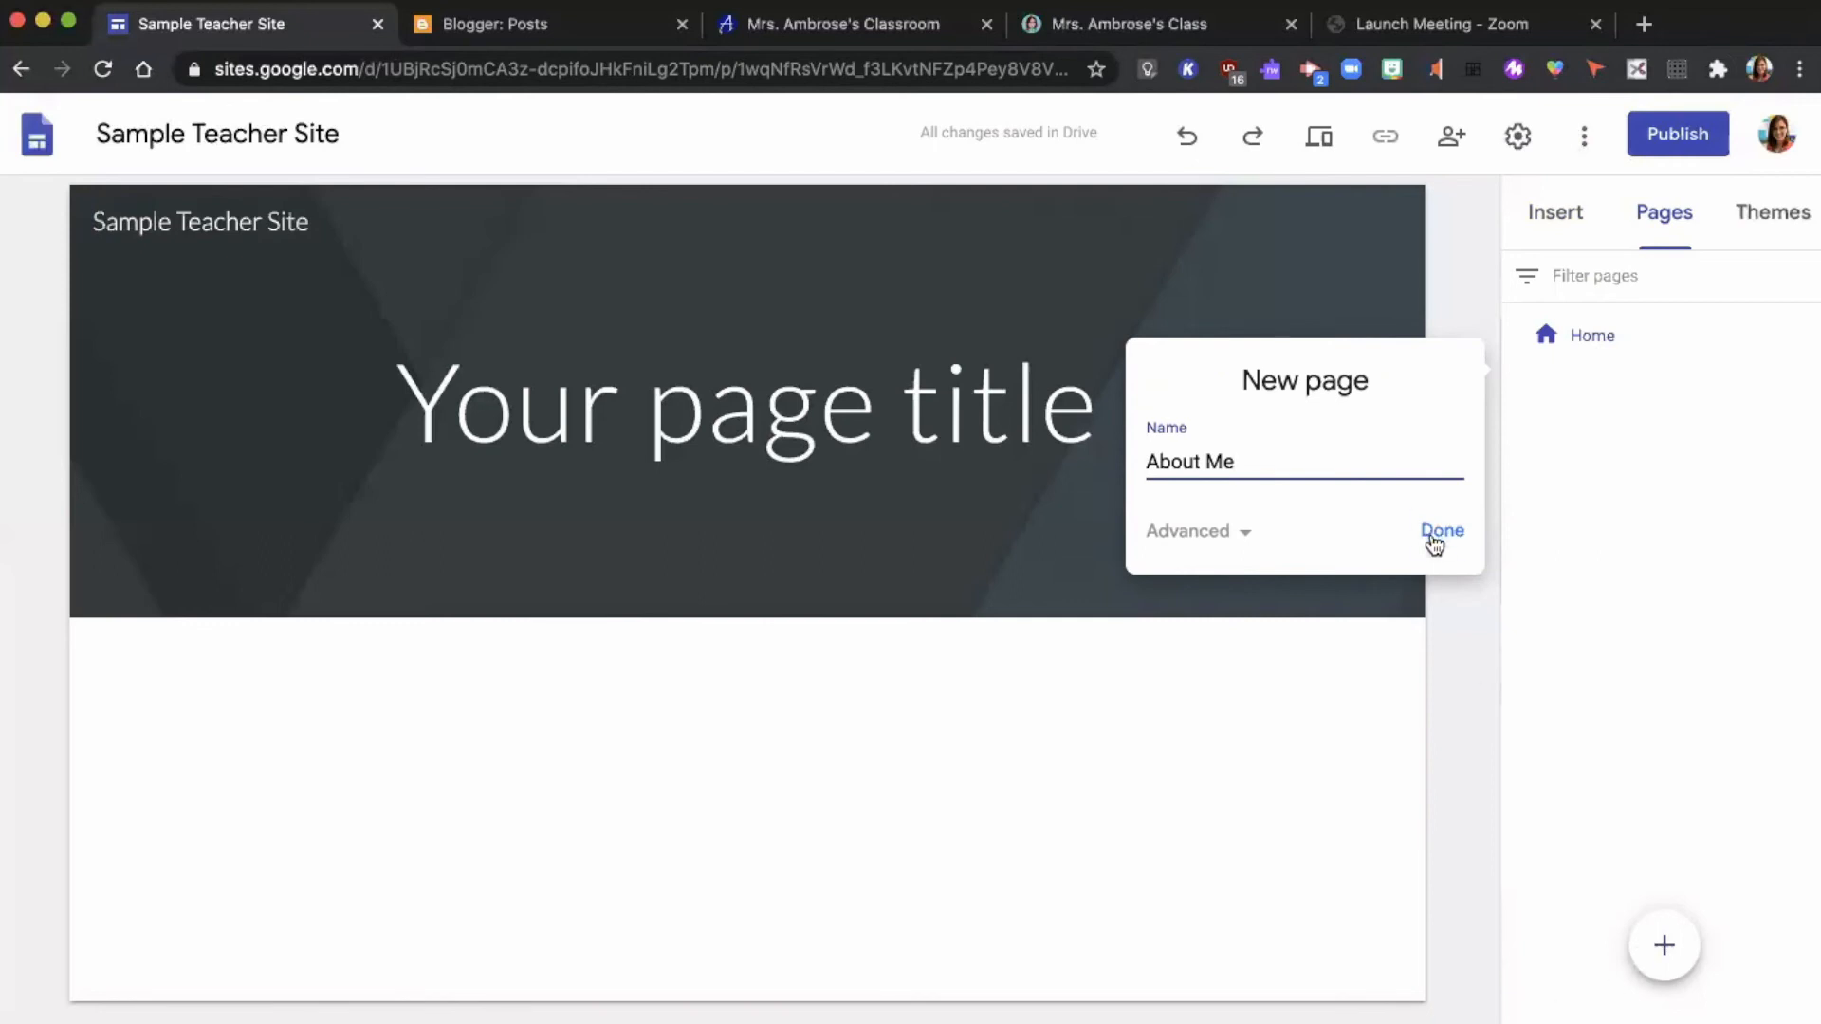
click(1441, 530)
click(1676, 939)
text(Contact)
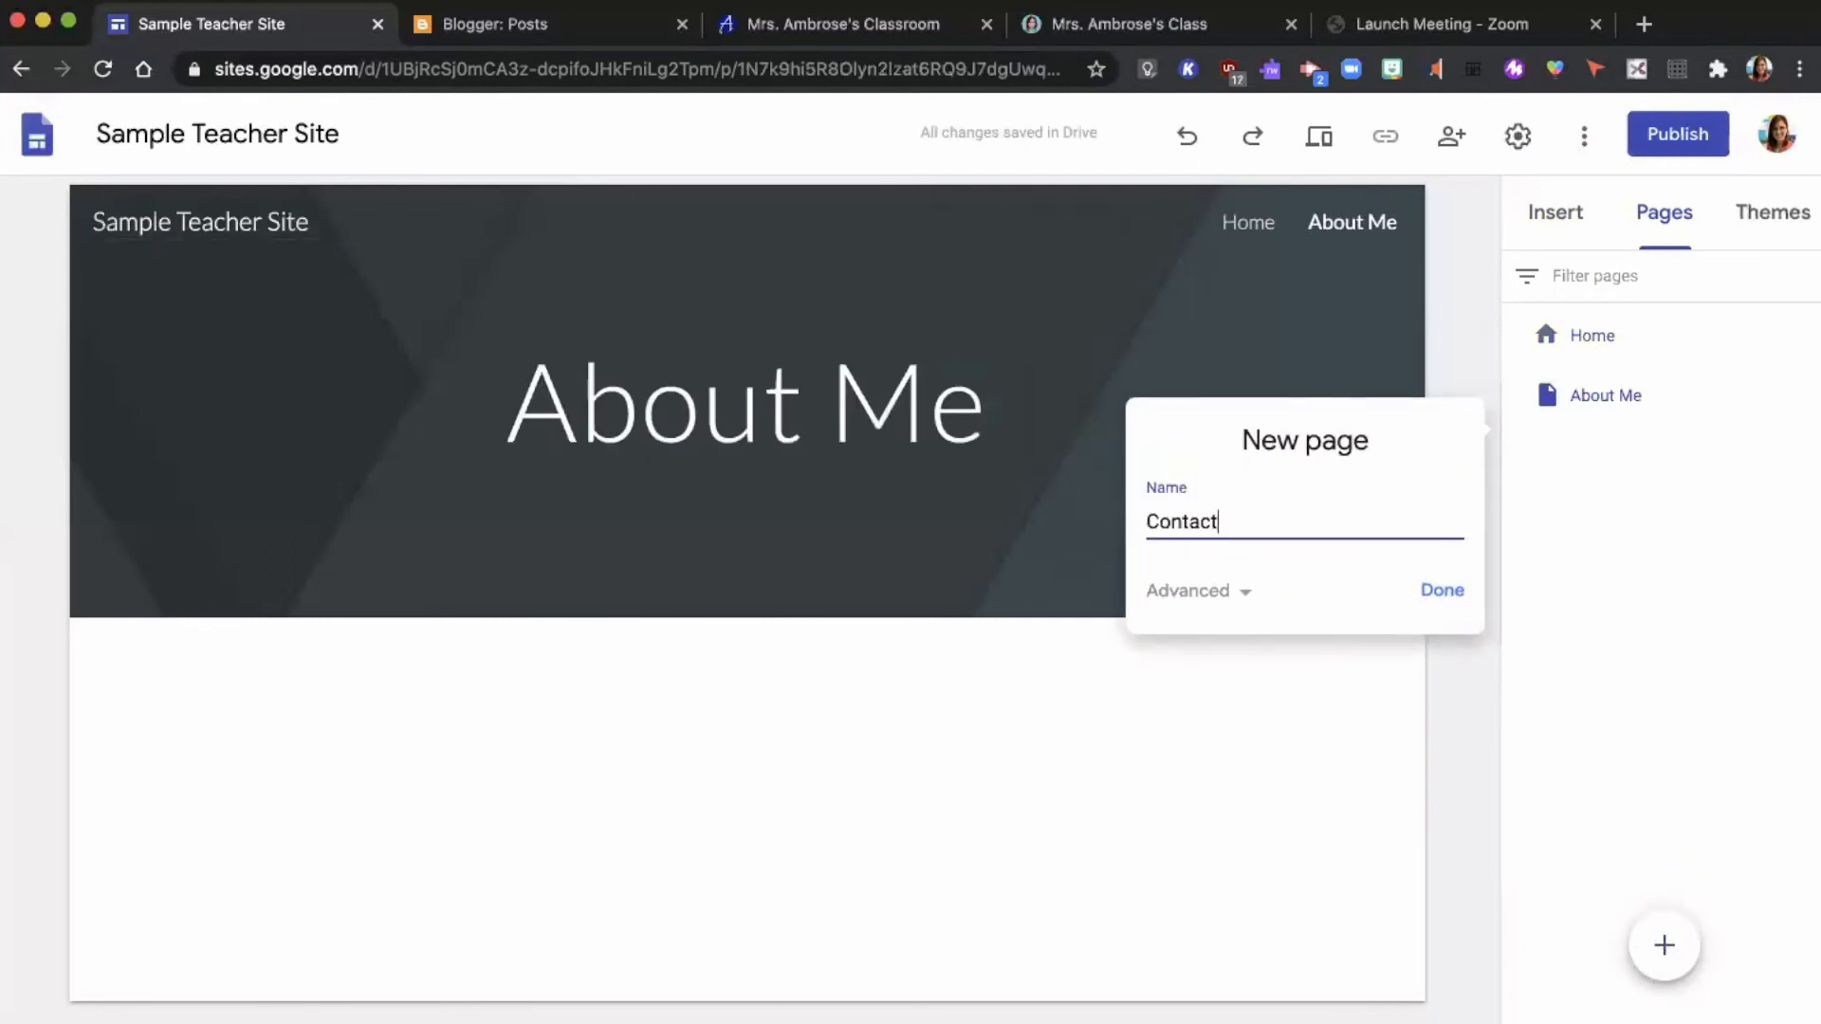
click(1671, 953)
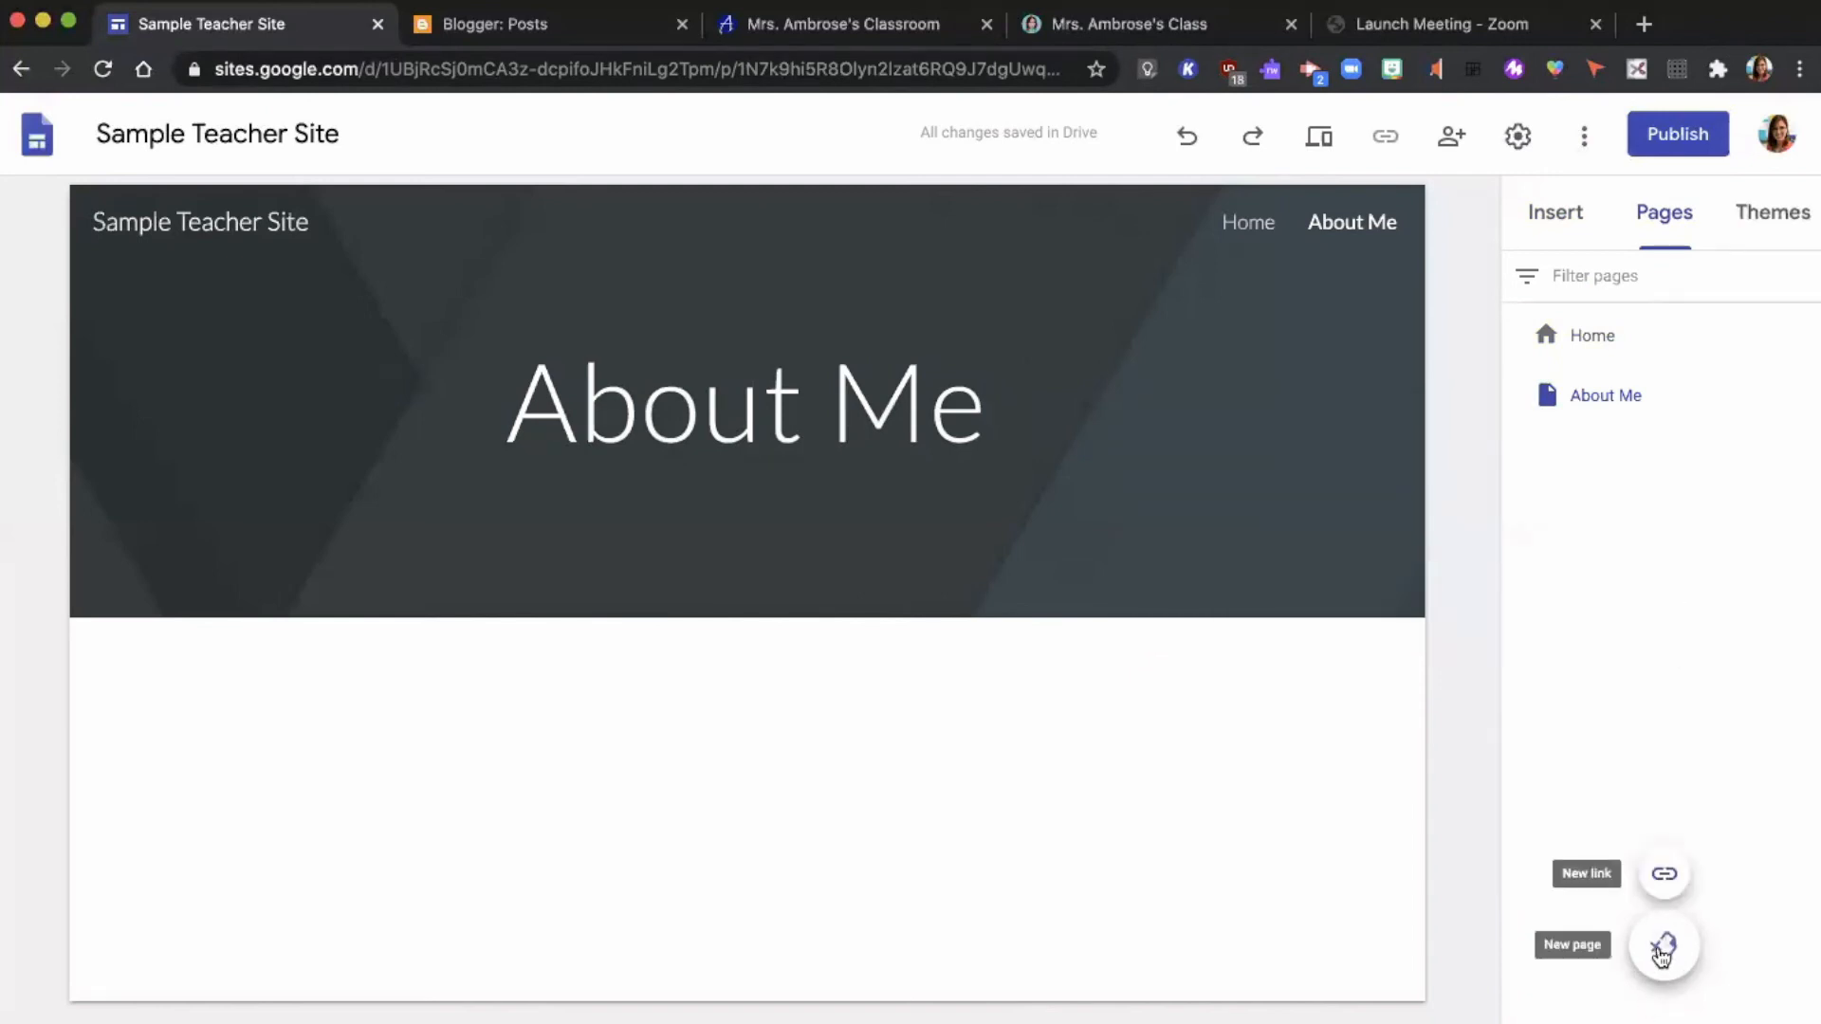
Add two new pages to the site, named "Parents" and "Students"
click(1664, 949)
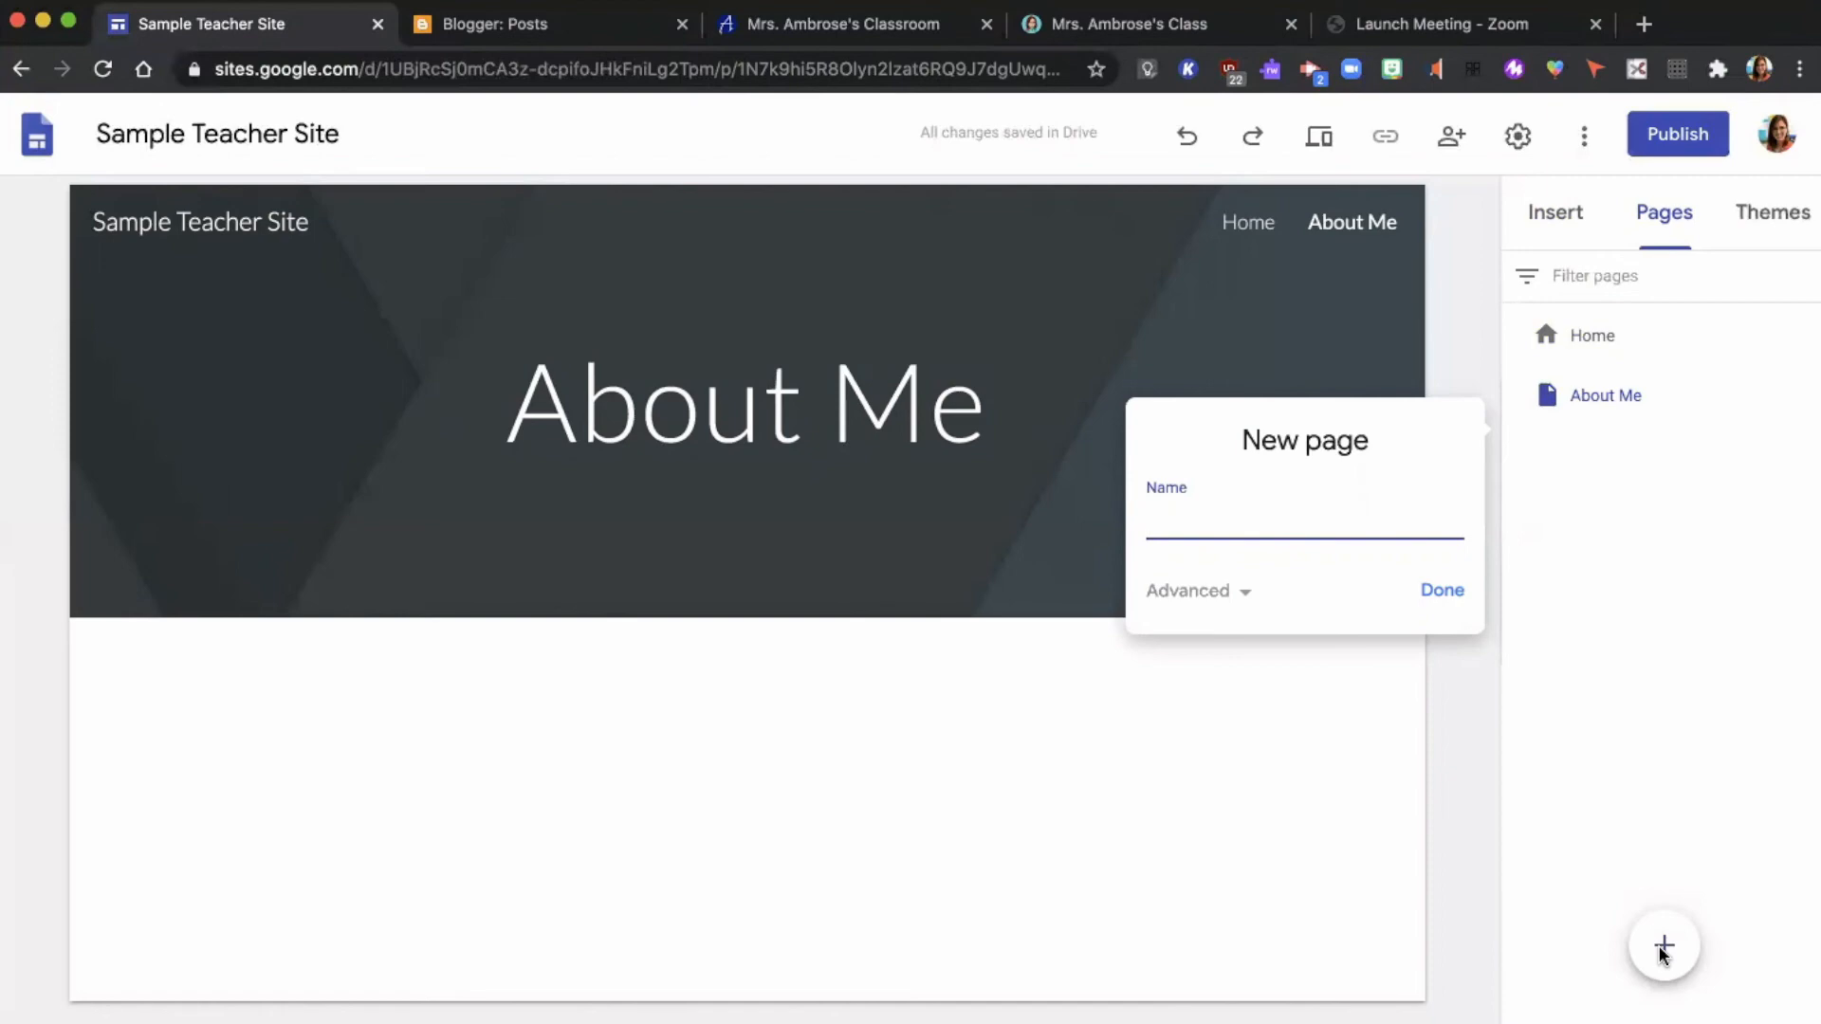
text(rents)
click(1439, 601)
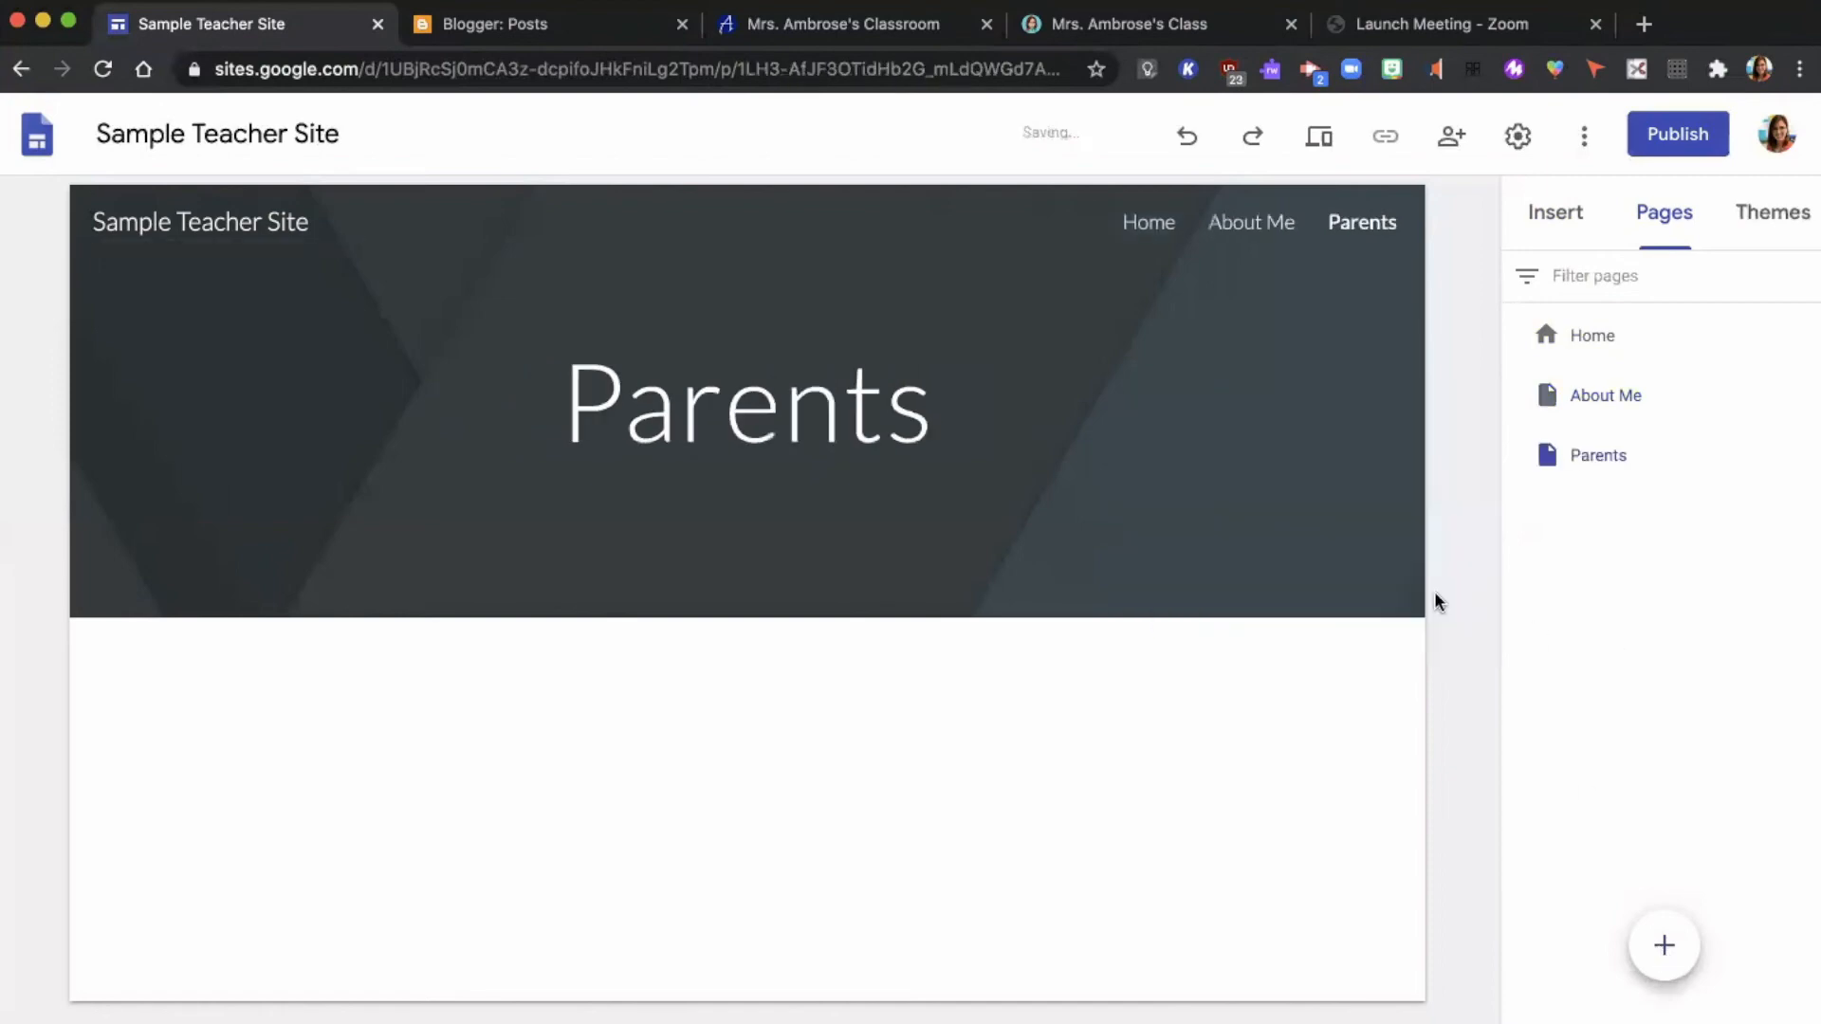
click(1662, 945)
text(Students)
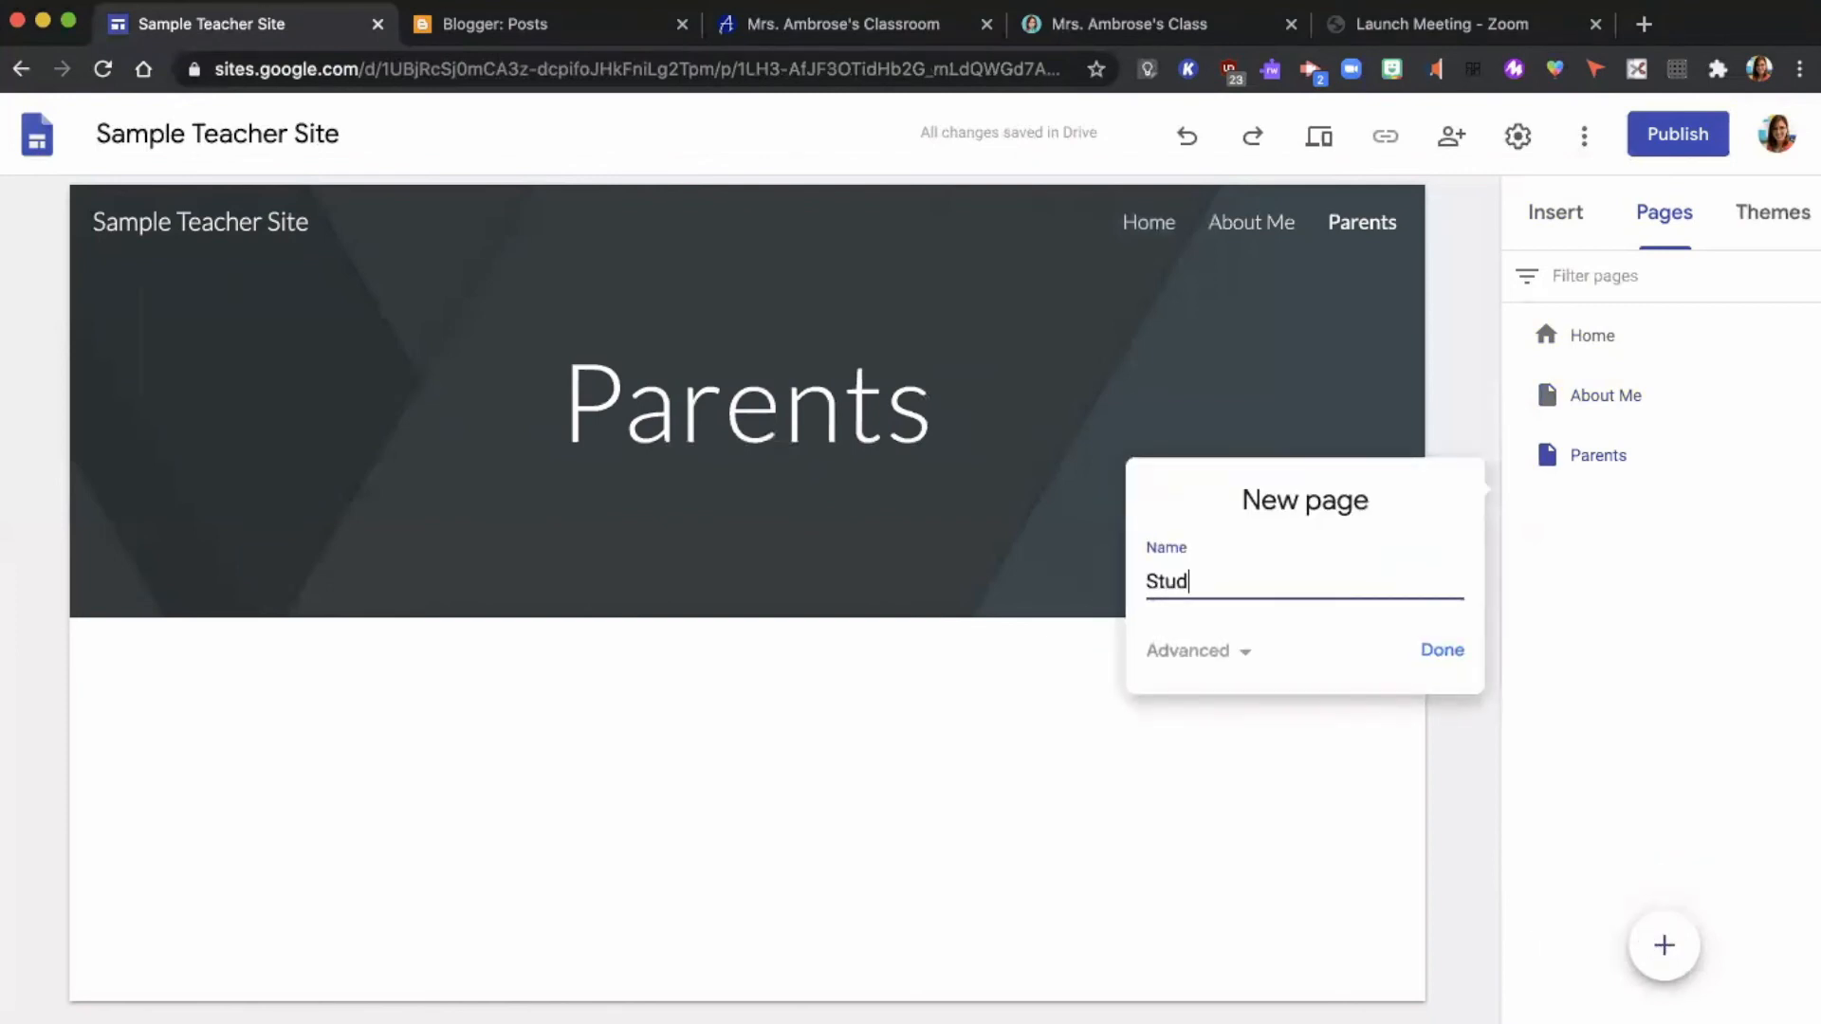
click(1444, 650)
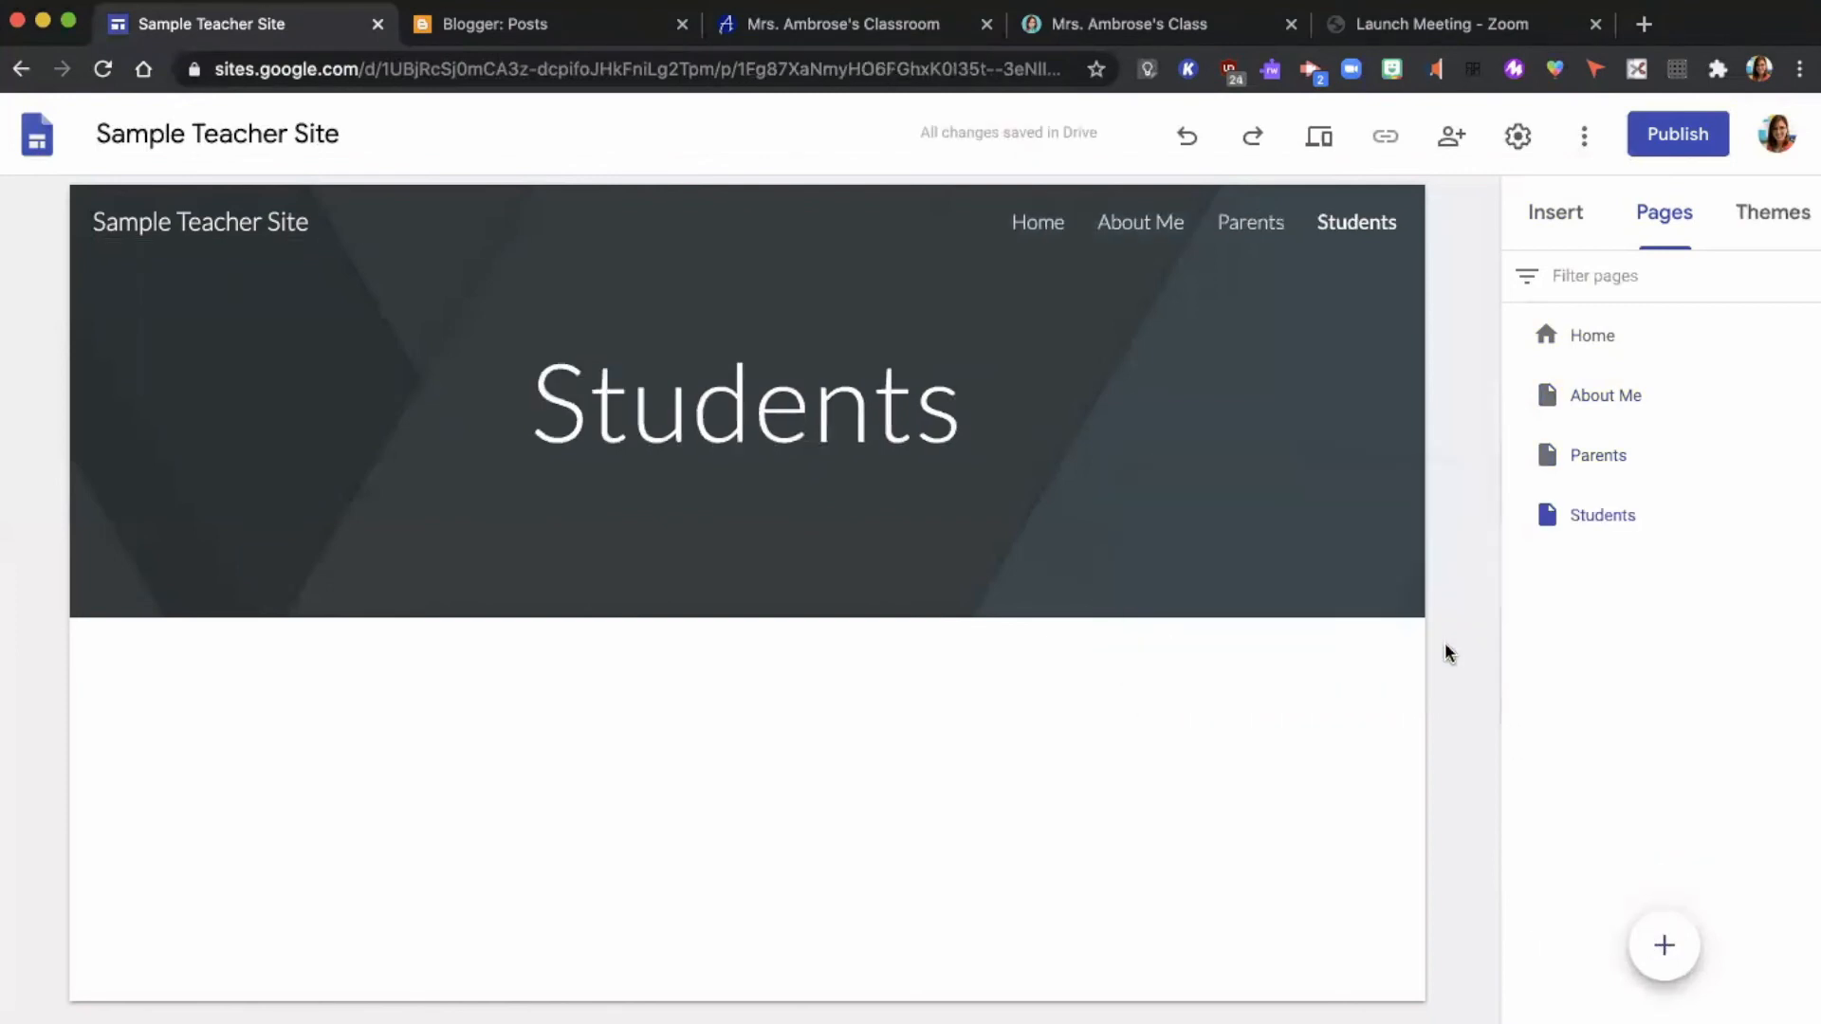
Add a new page named "Assignments" after the Students page
click(1661, 945)
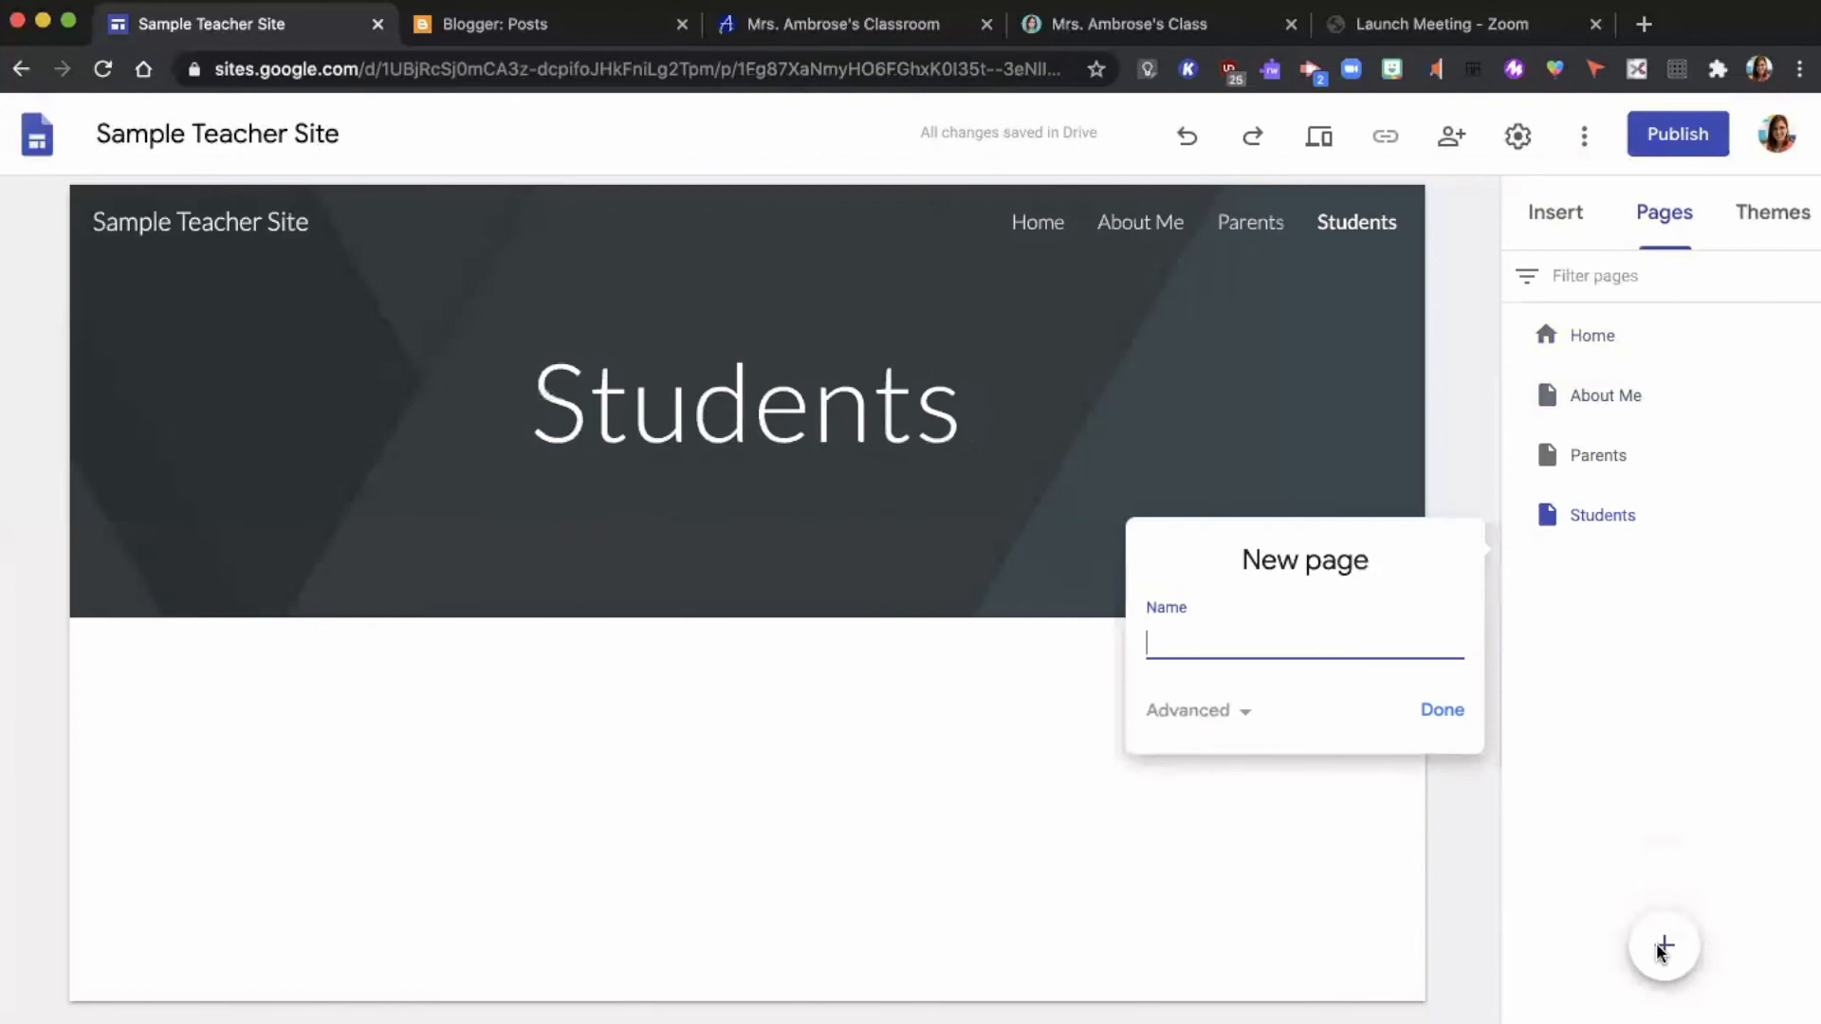
text(Assignemtn)
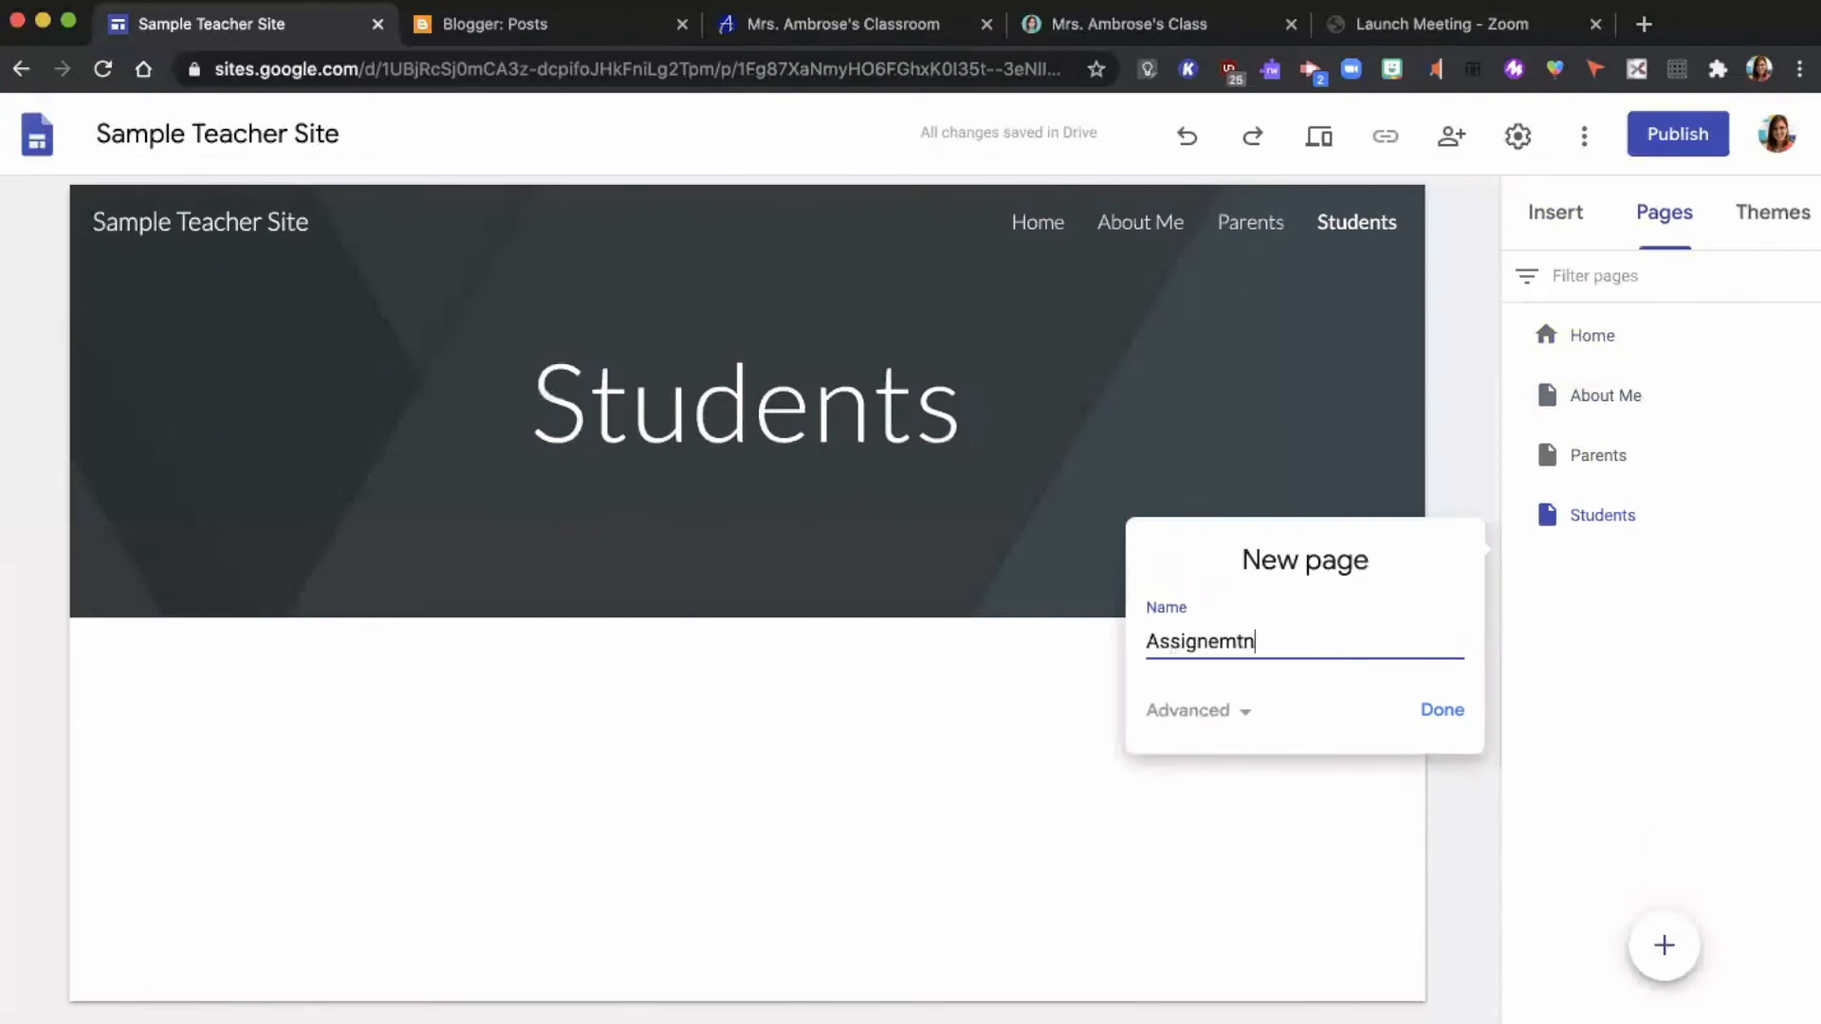
key(BackSpace)
key(BackSpace)
key(BackSpace)
text(ments)
click(1442, 709)
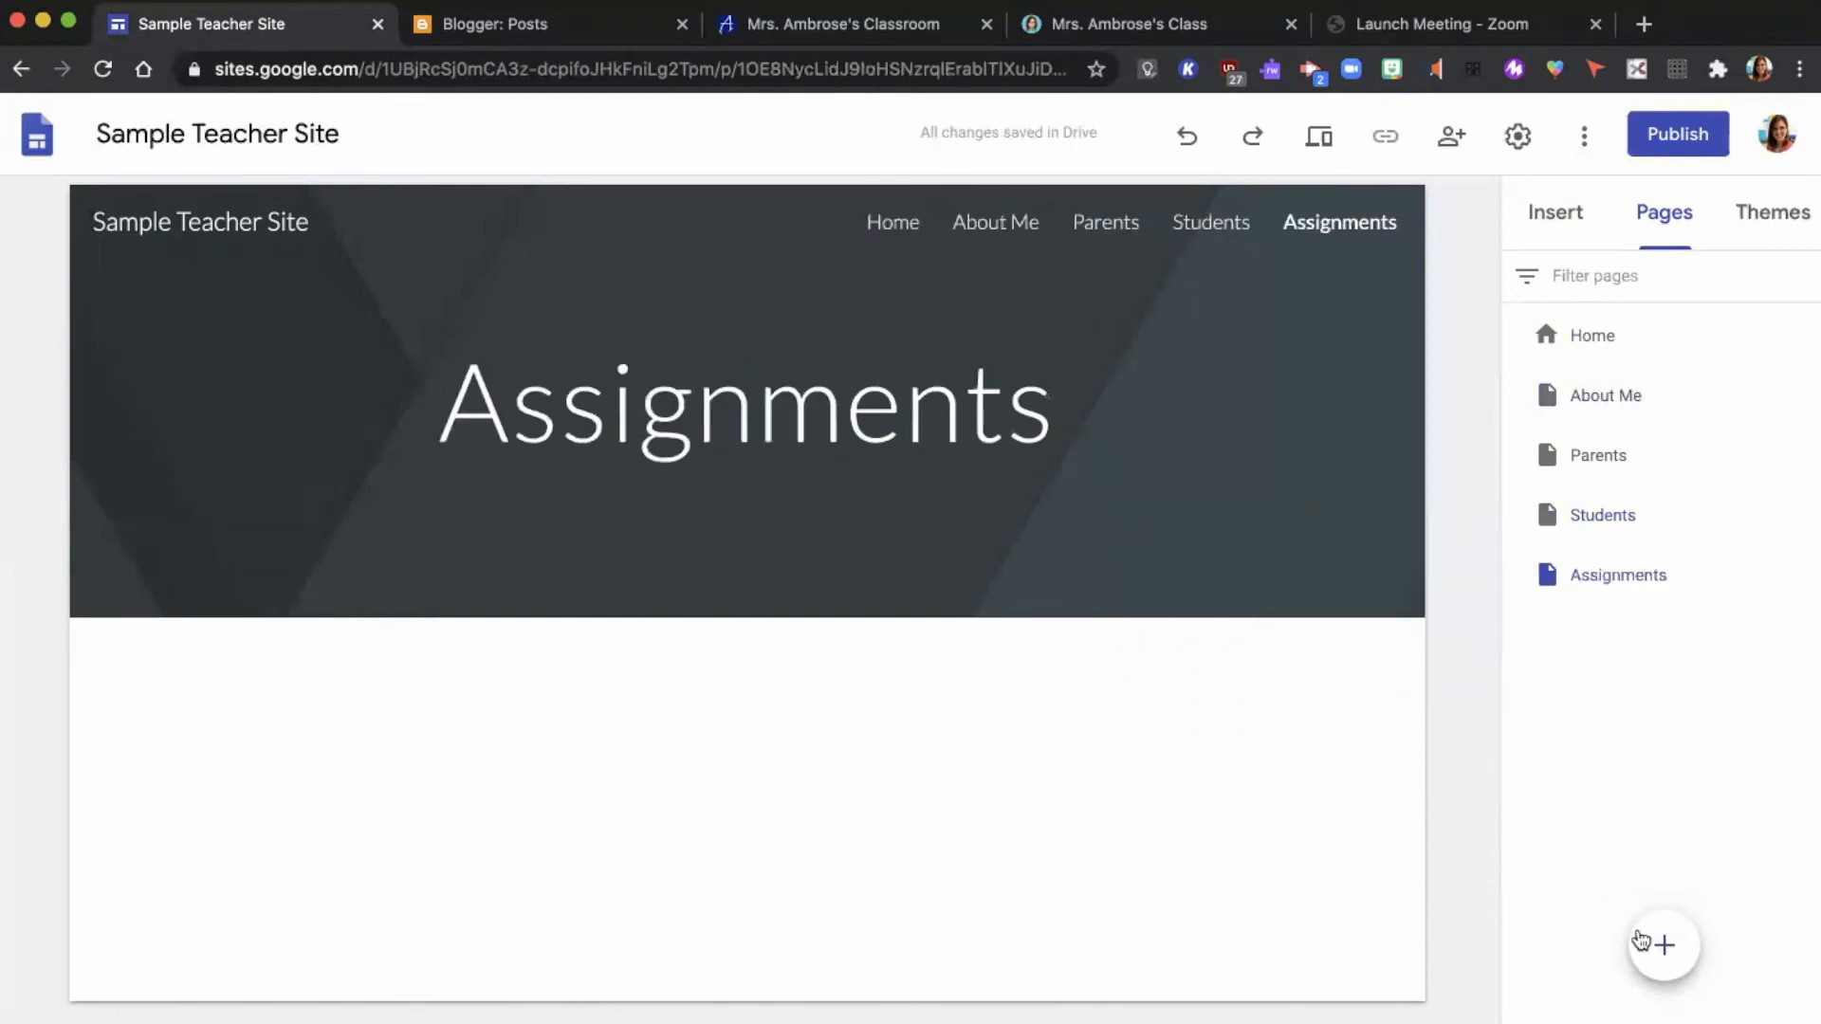
click(1640, 942)
text(Newsletter)
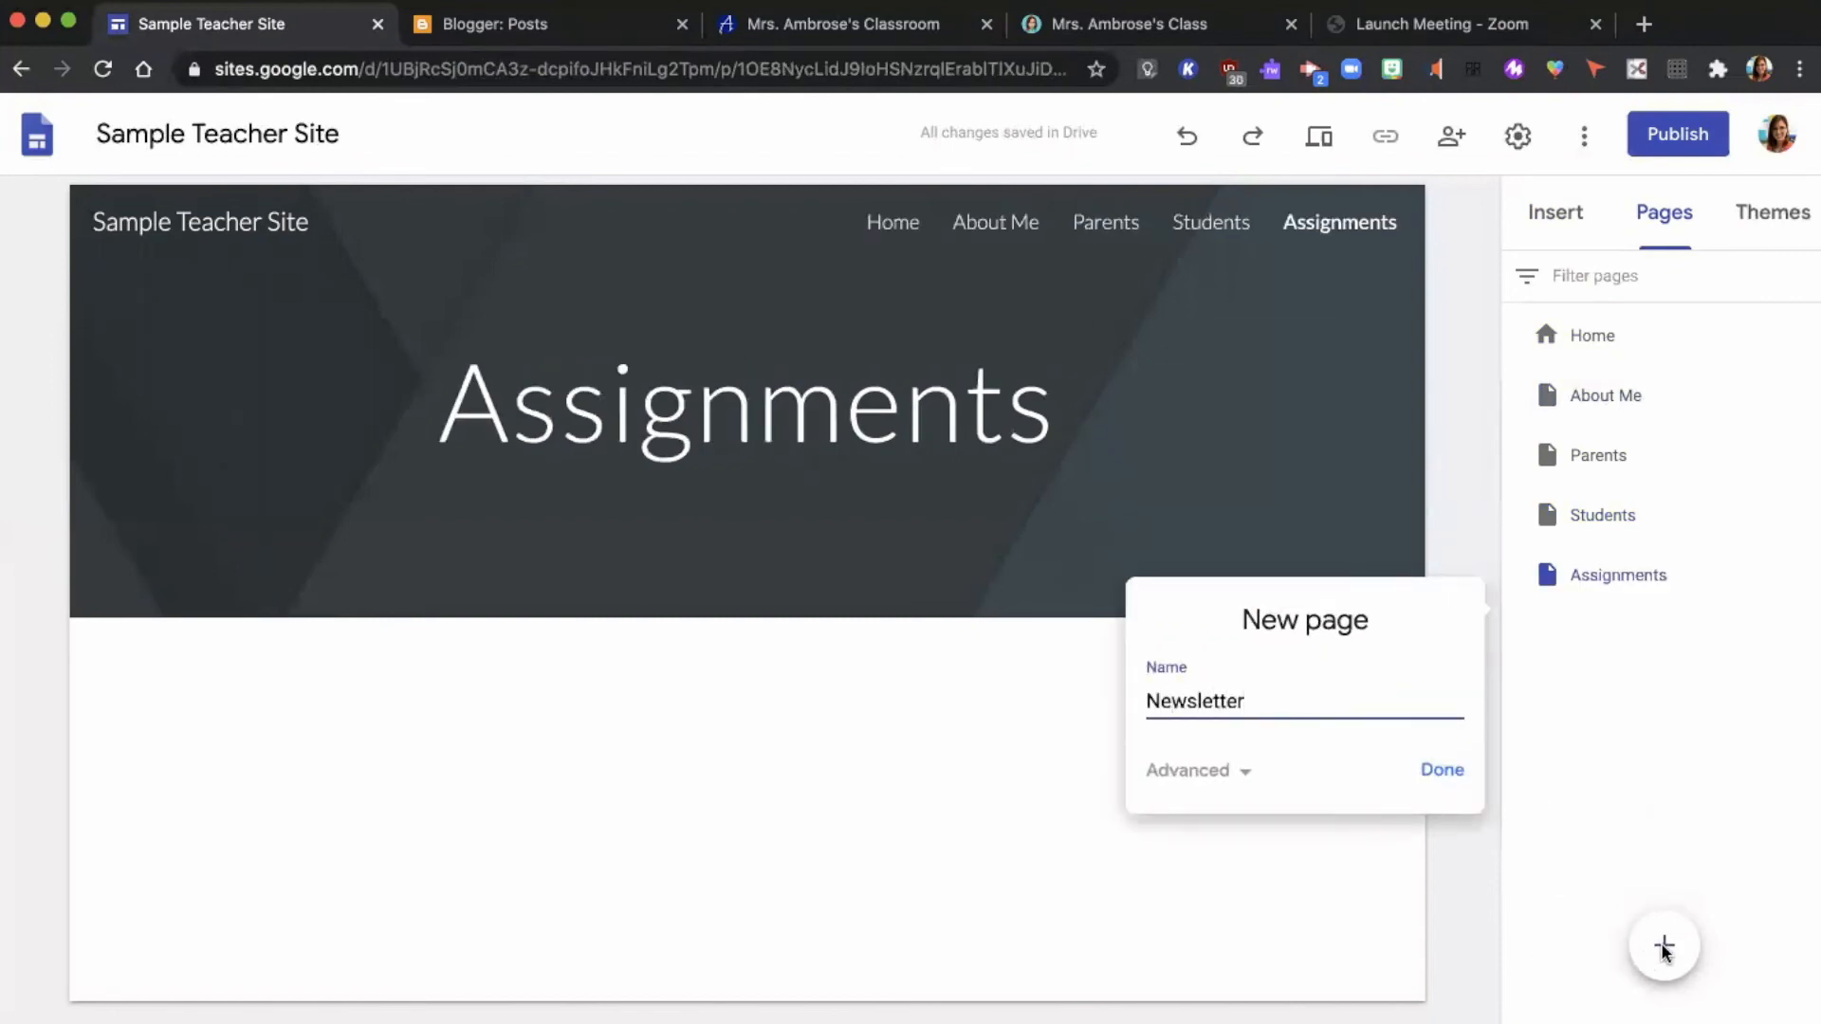
click(1663, 950)
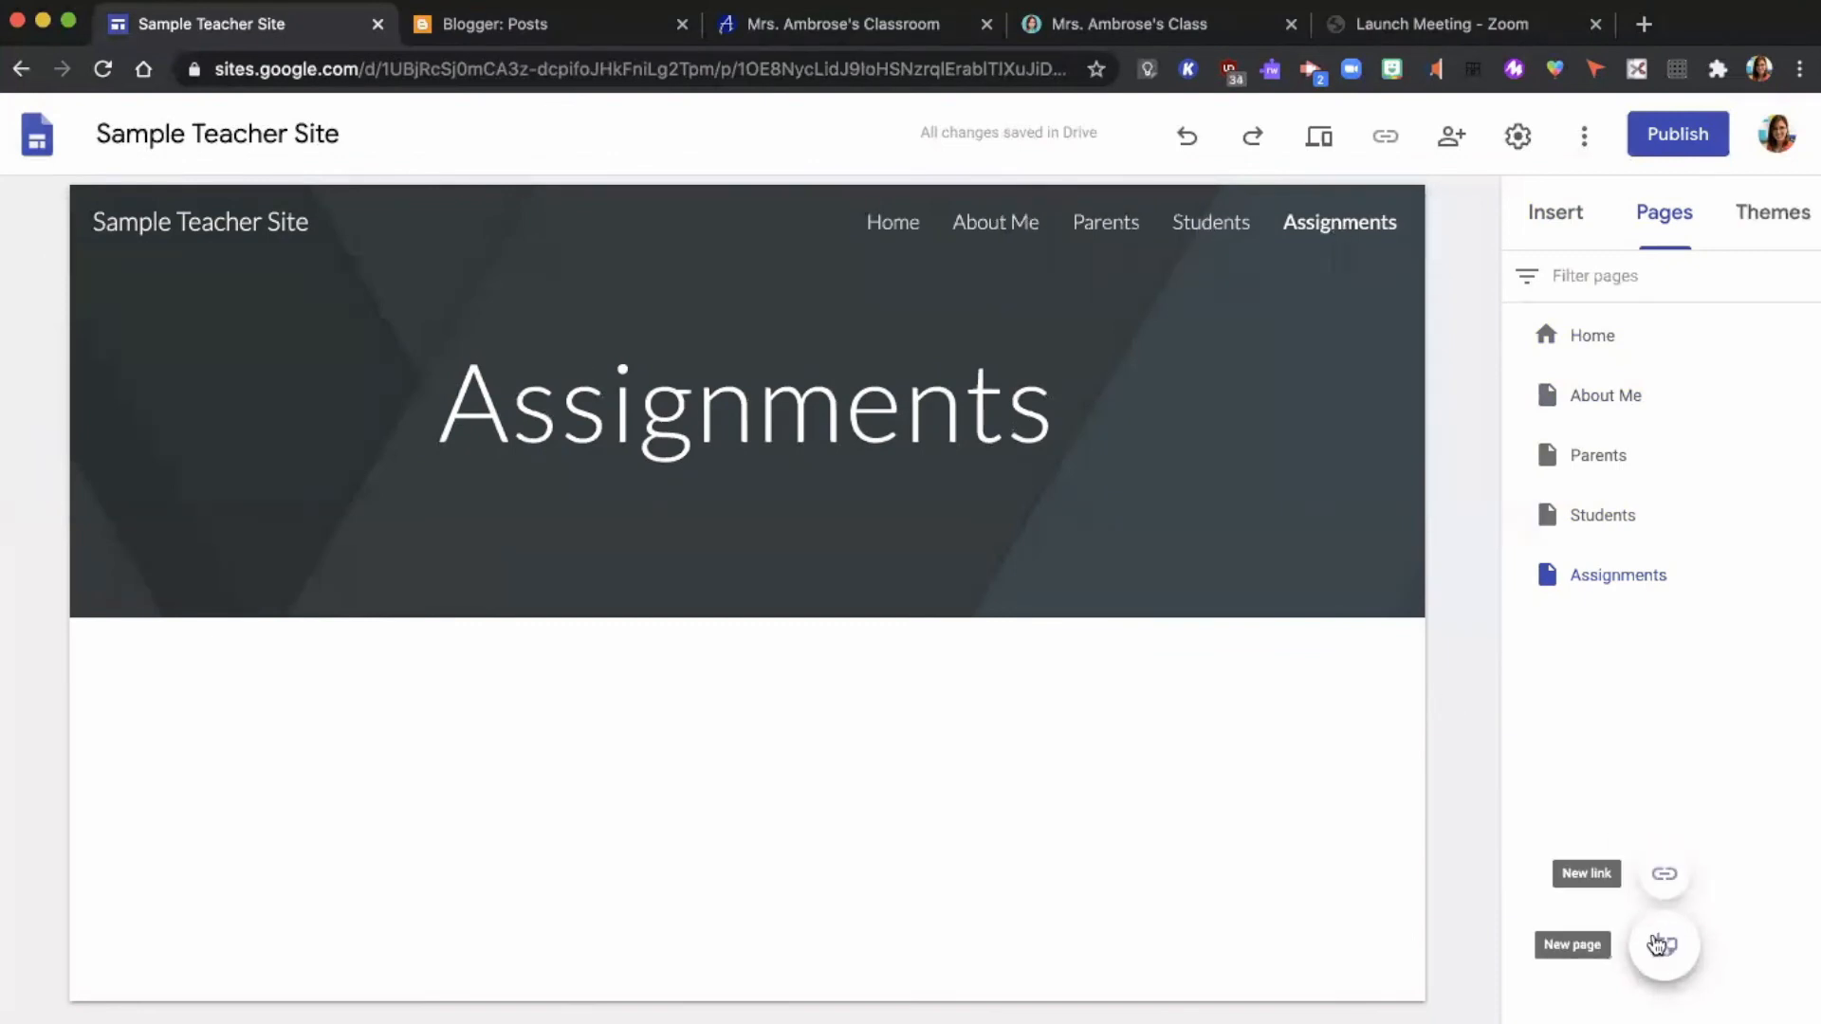
Add a new page named "Newsletter" after the Assignments page
click(1658, 945)
text(Nes)
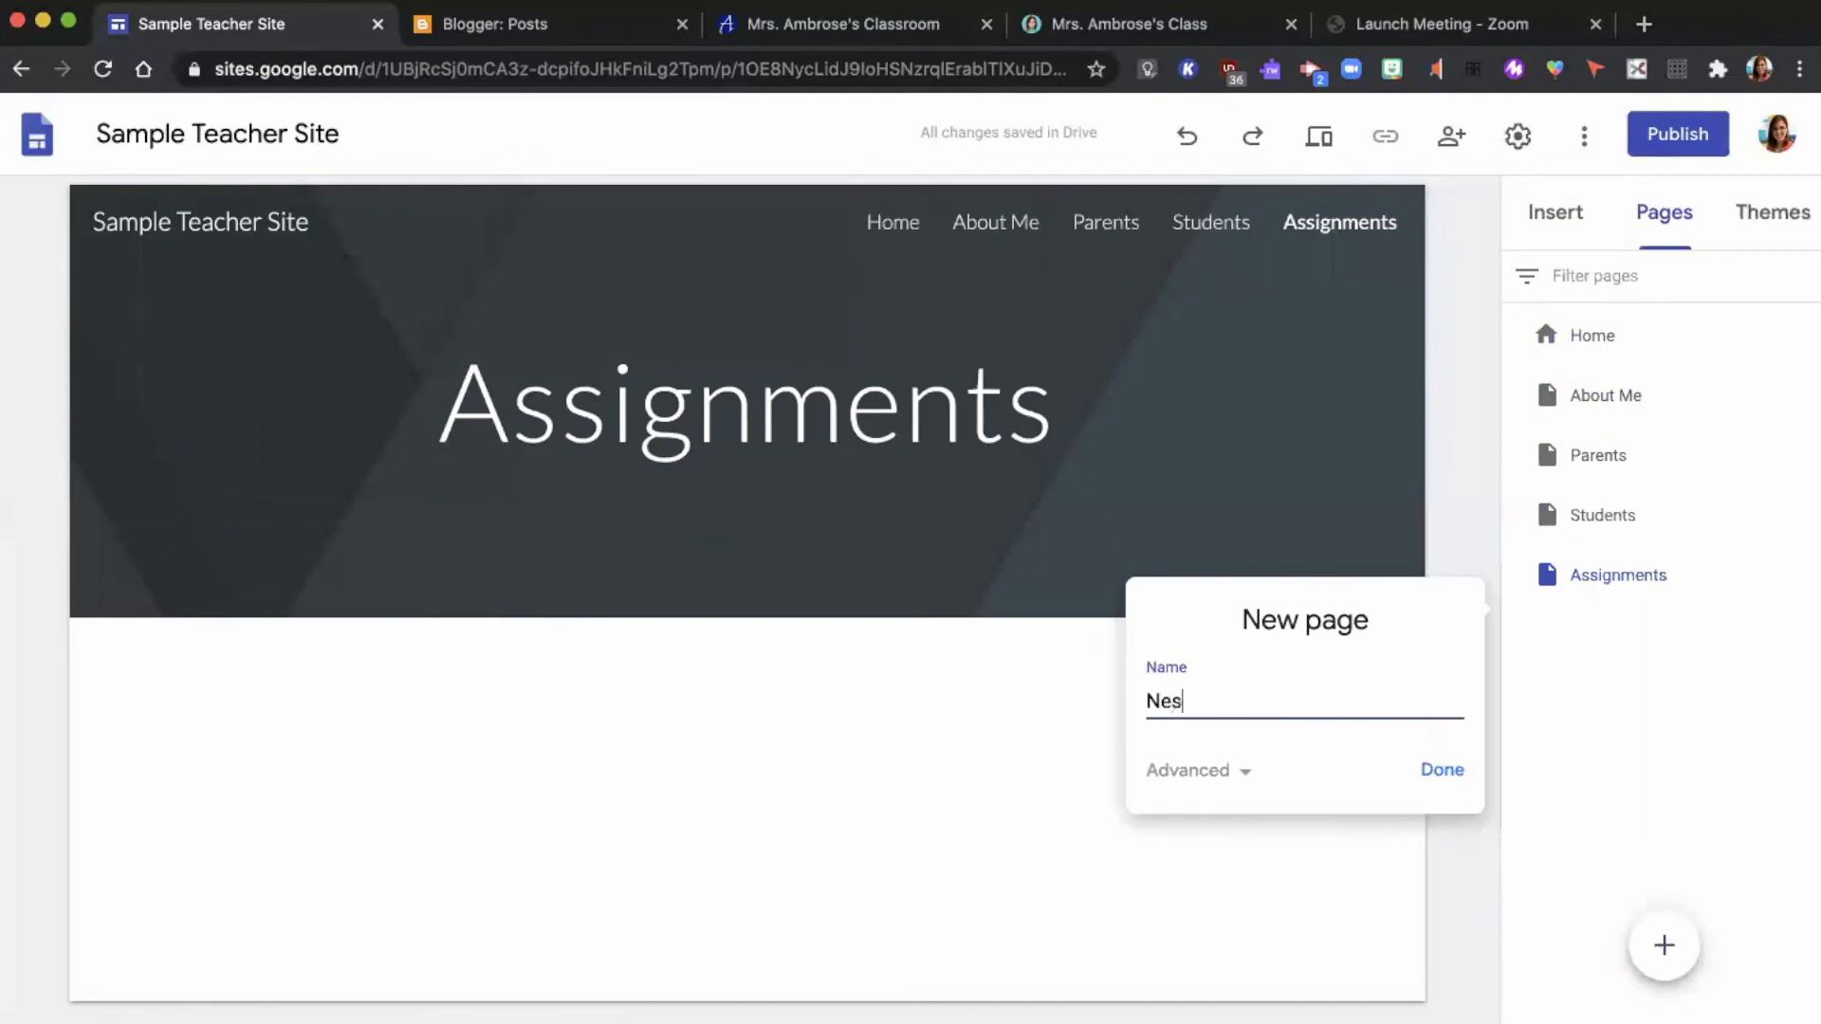
text(sletter)
click(1442, 769)
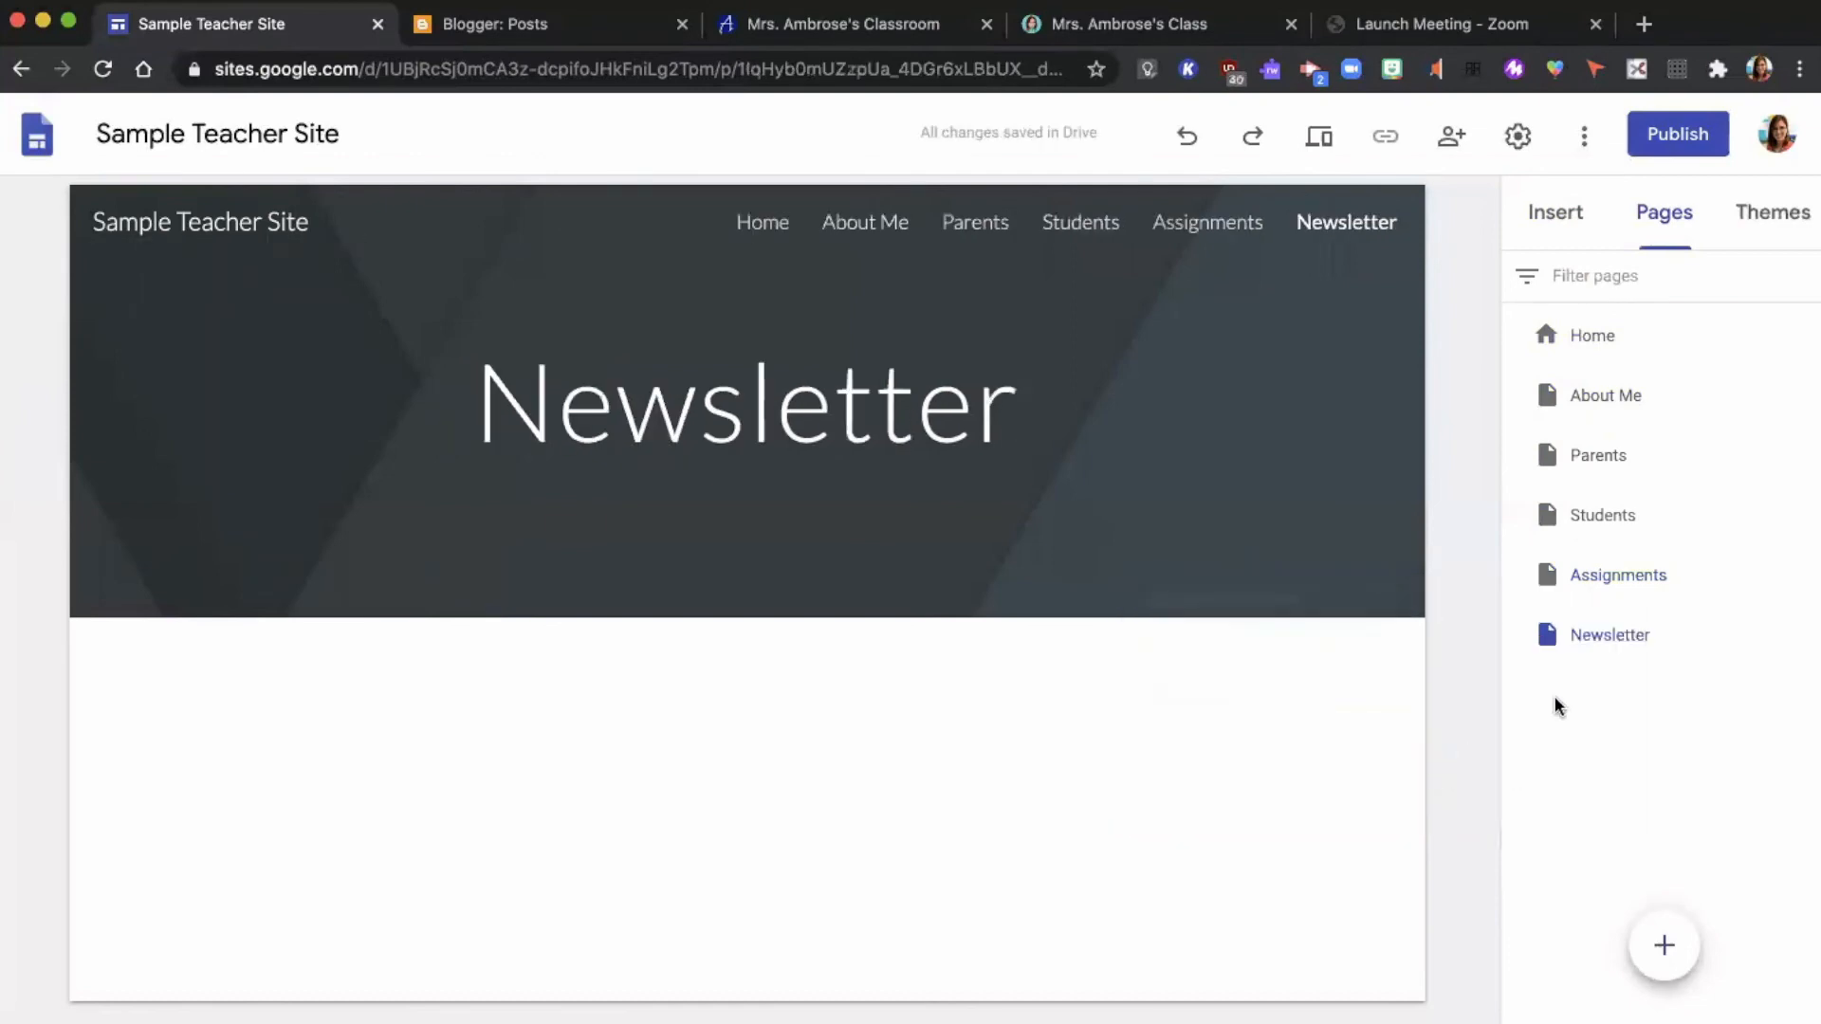
click(1662, 960)
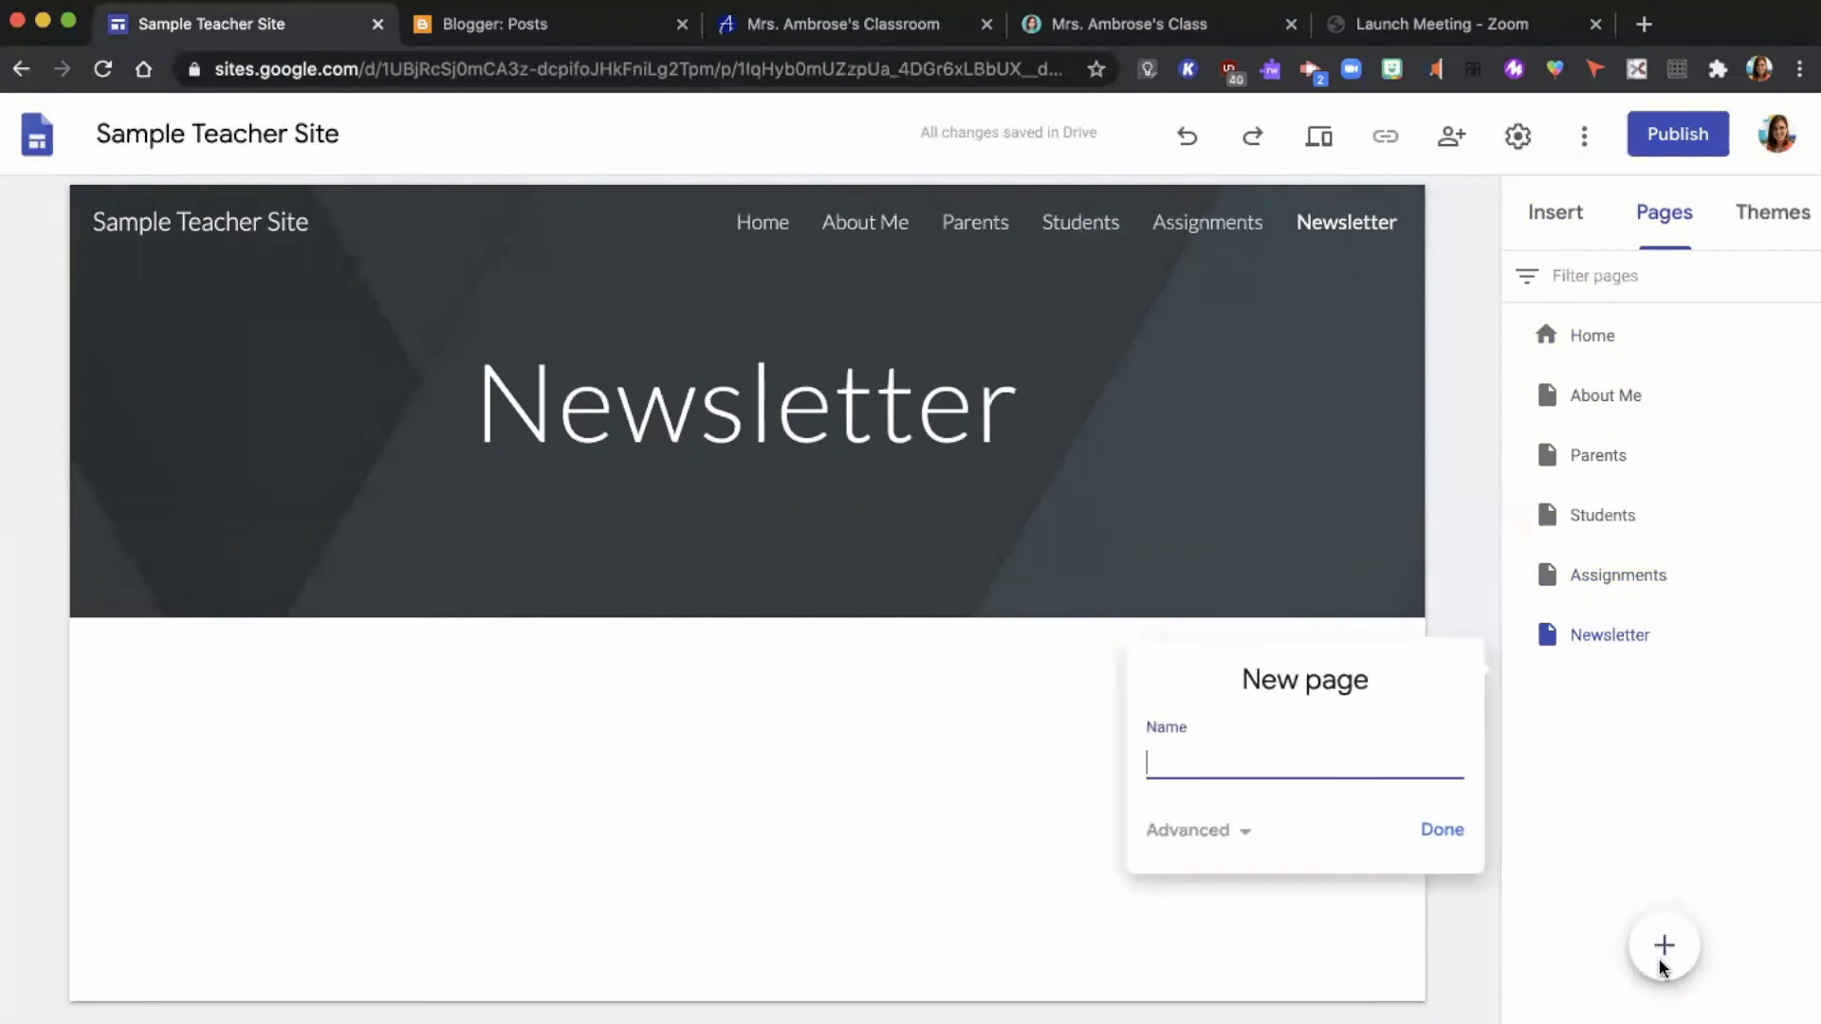
text(M)
click(1660, 968)
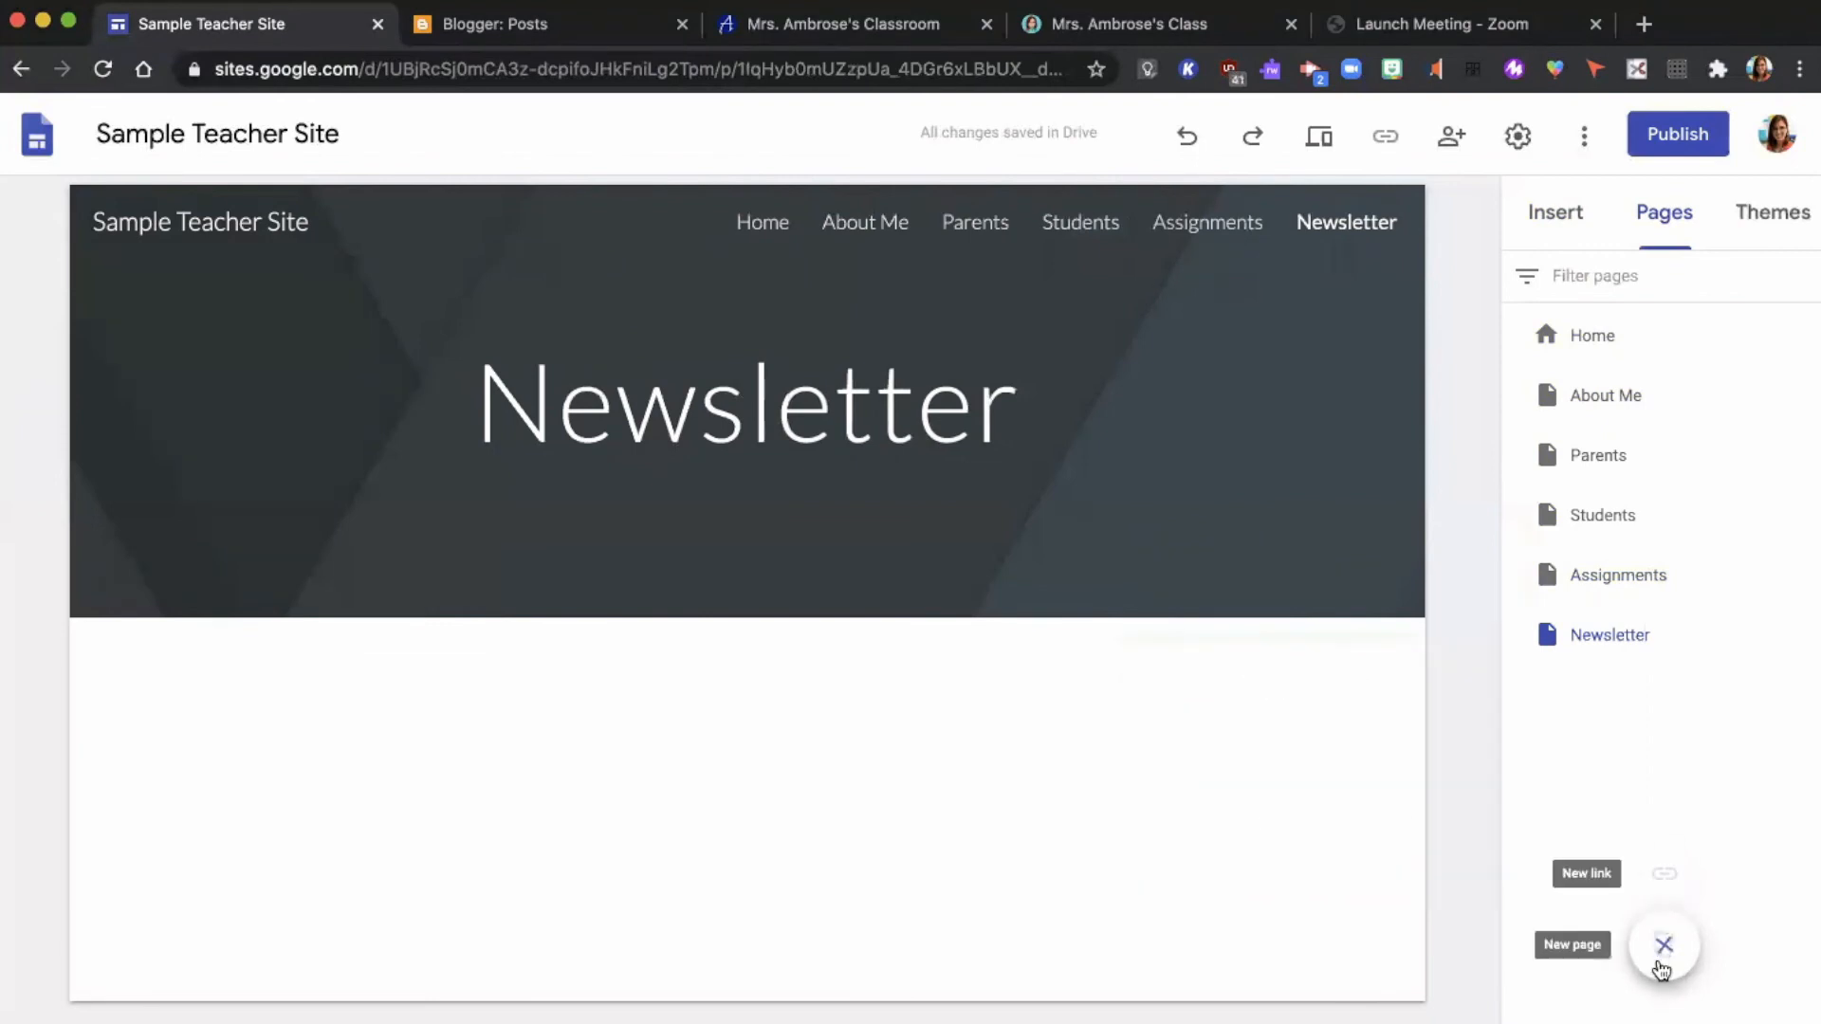
Add two new subject pages to the site, named "Math" and "Communication Arts"
click(1663, 947)
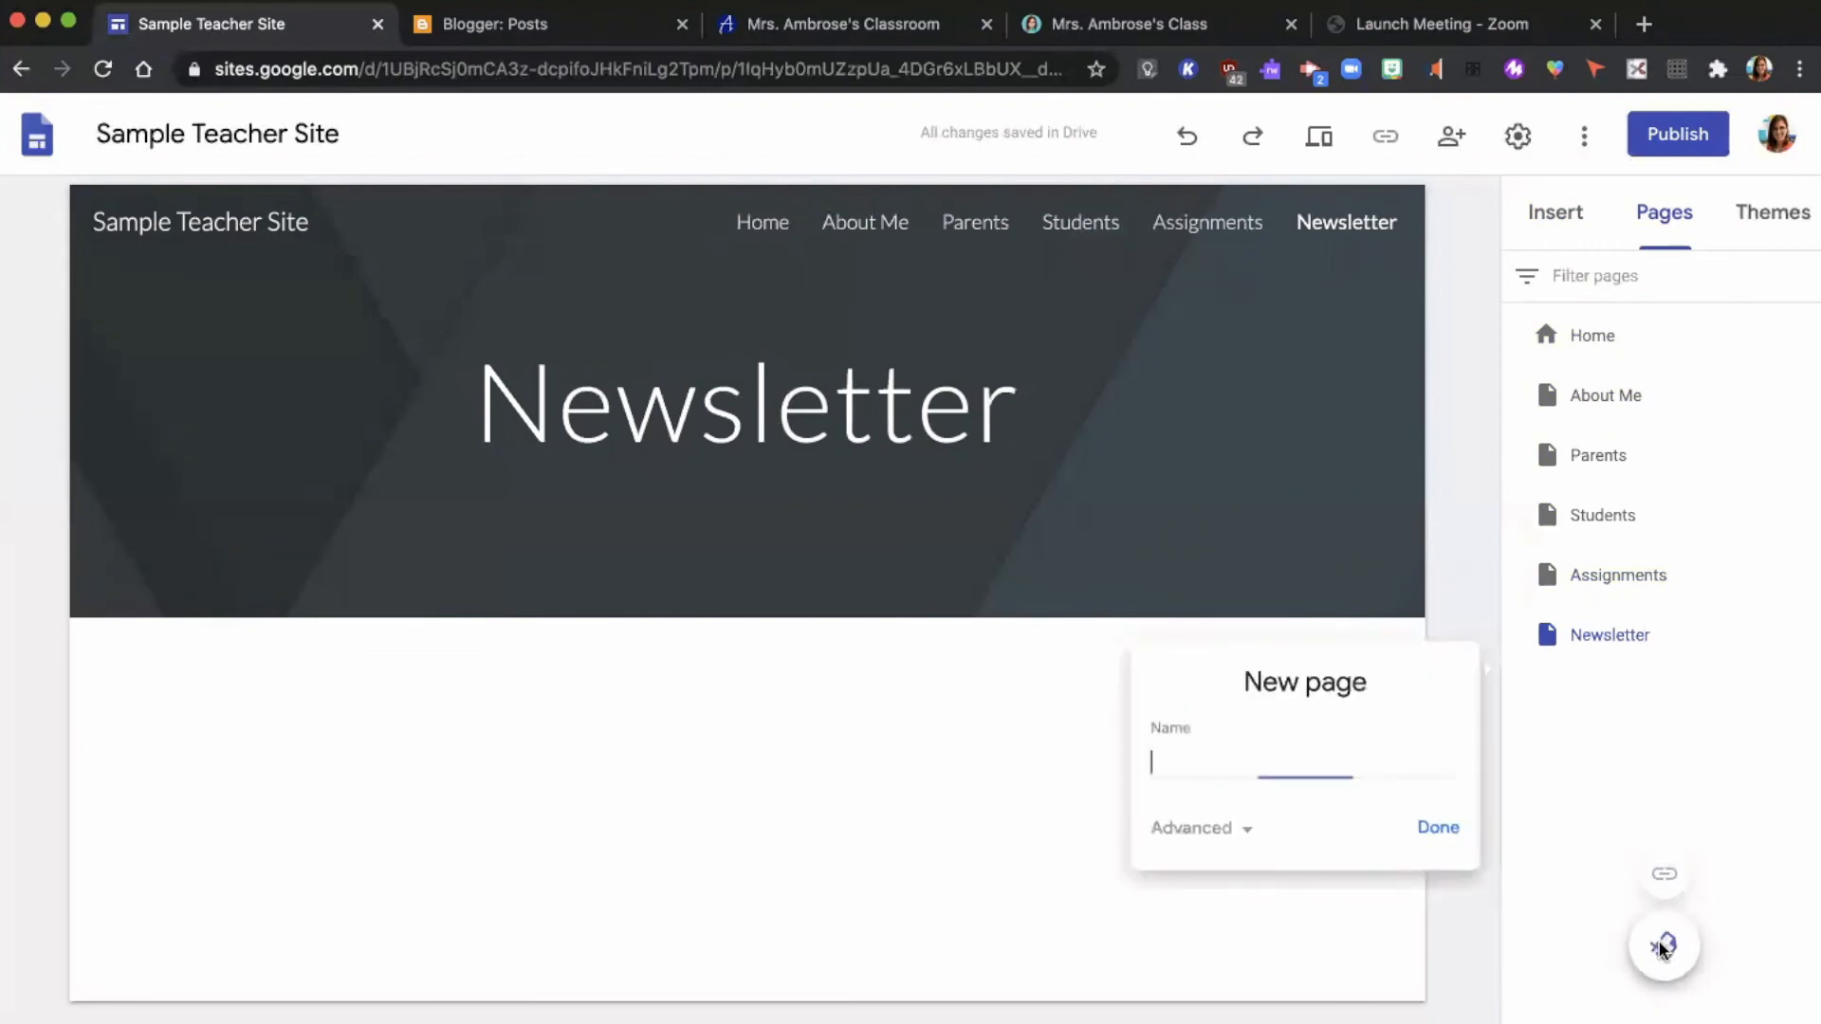
text(Math)
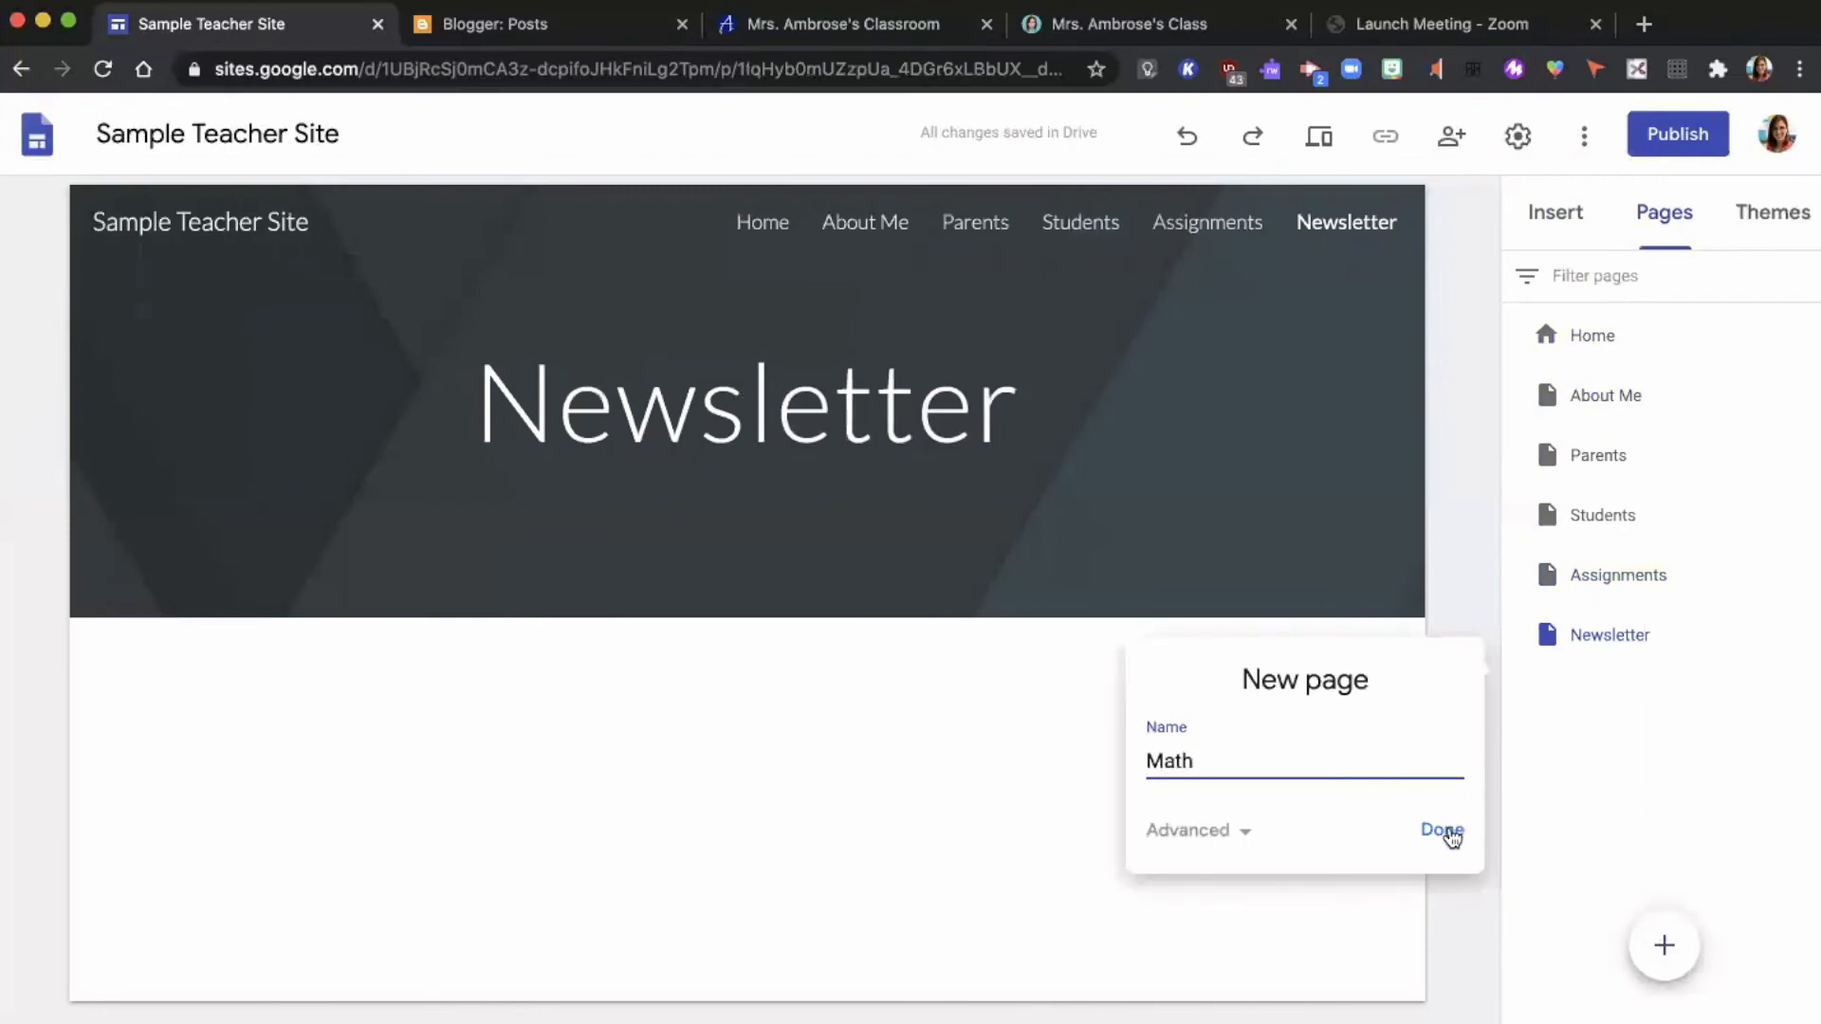
click(1442, 829)
click(1660, 948)
text(C)
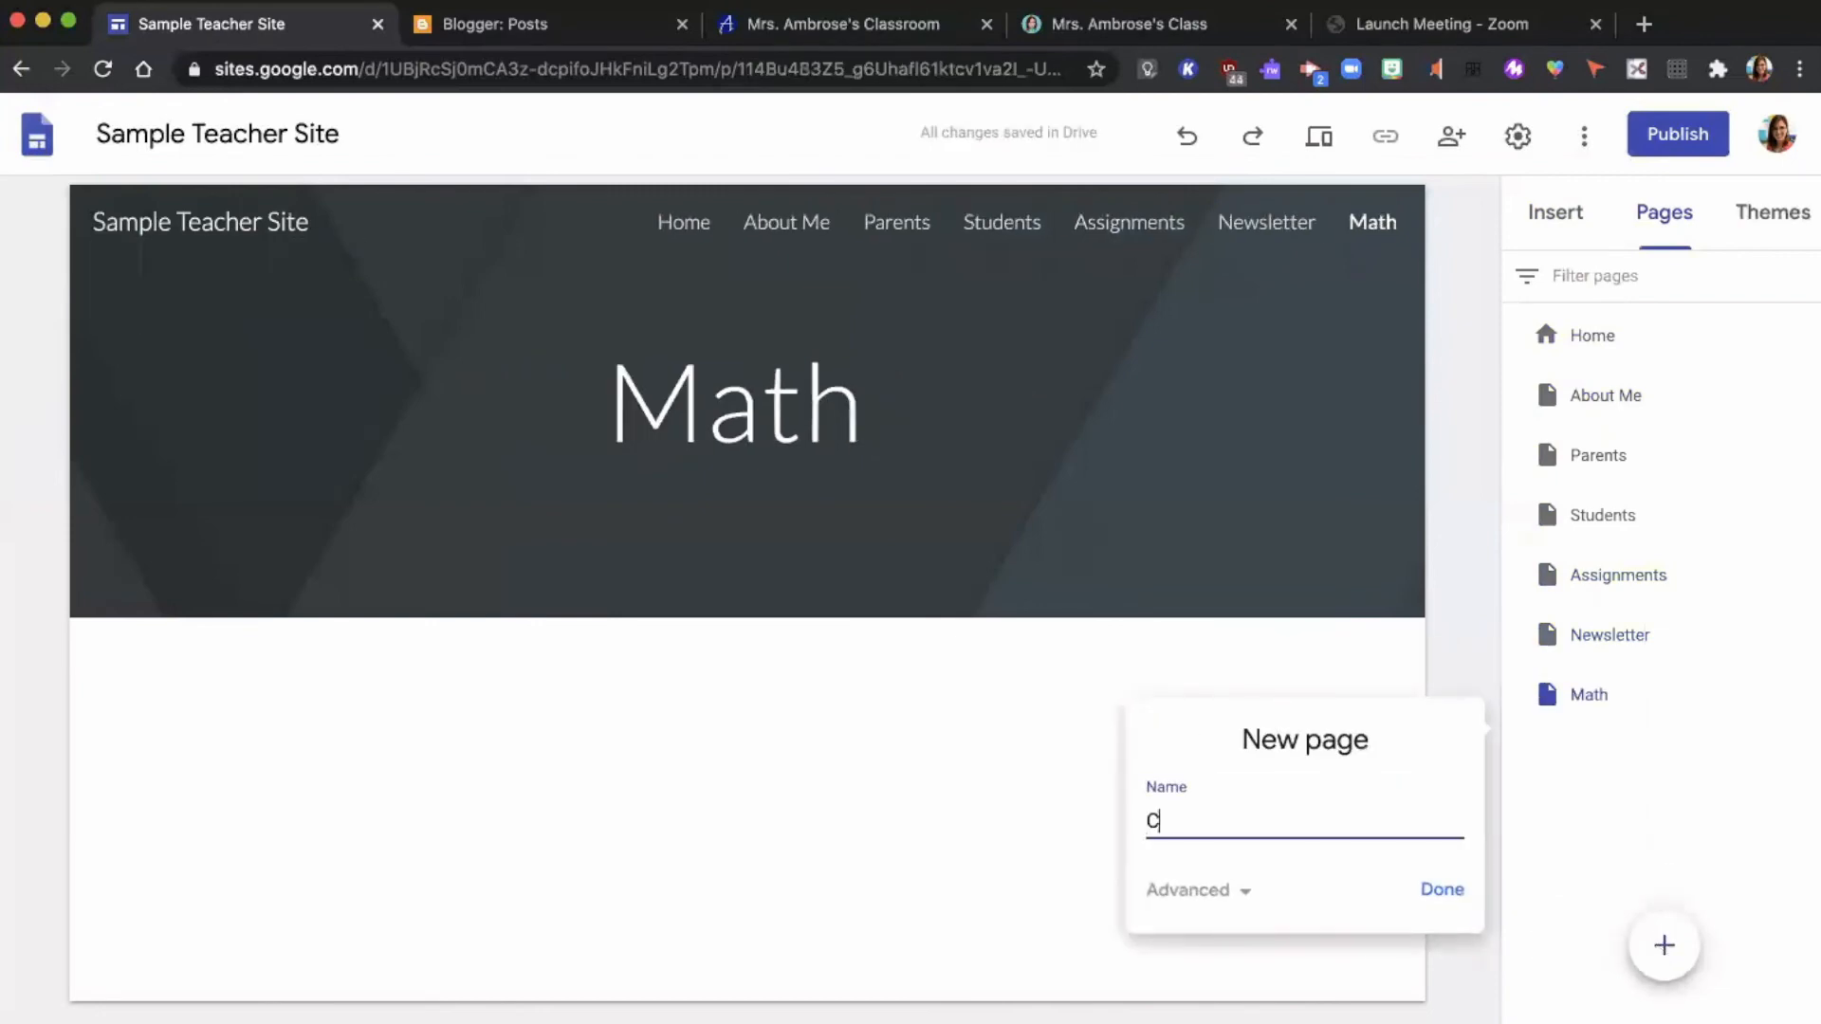
text(ommunication Arts)
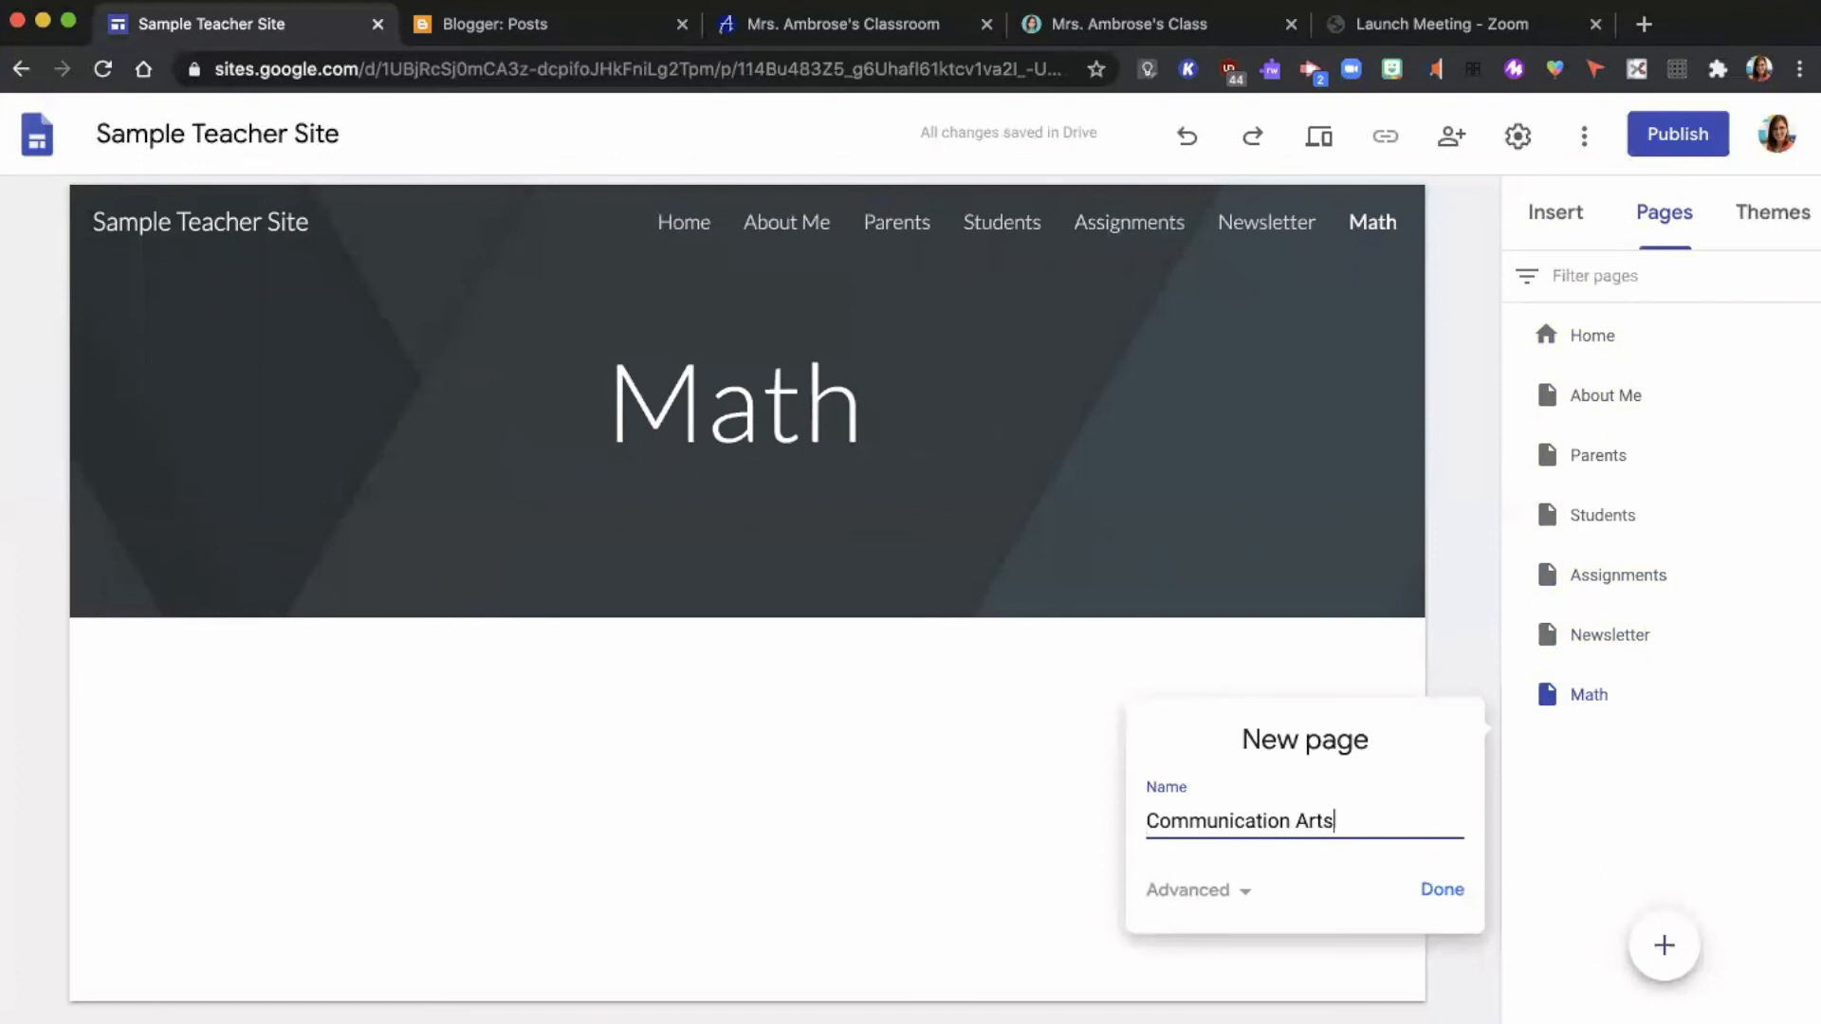
click(1443, 889)
click(1661, 946)
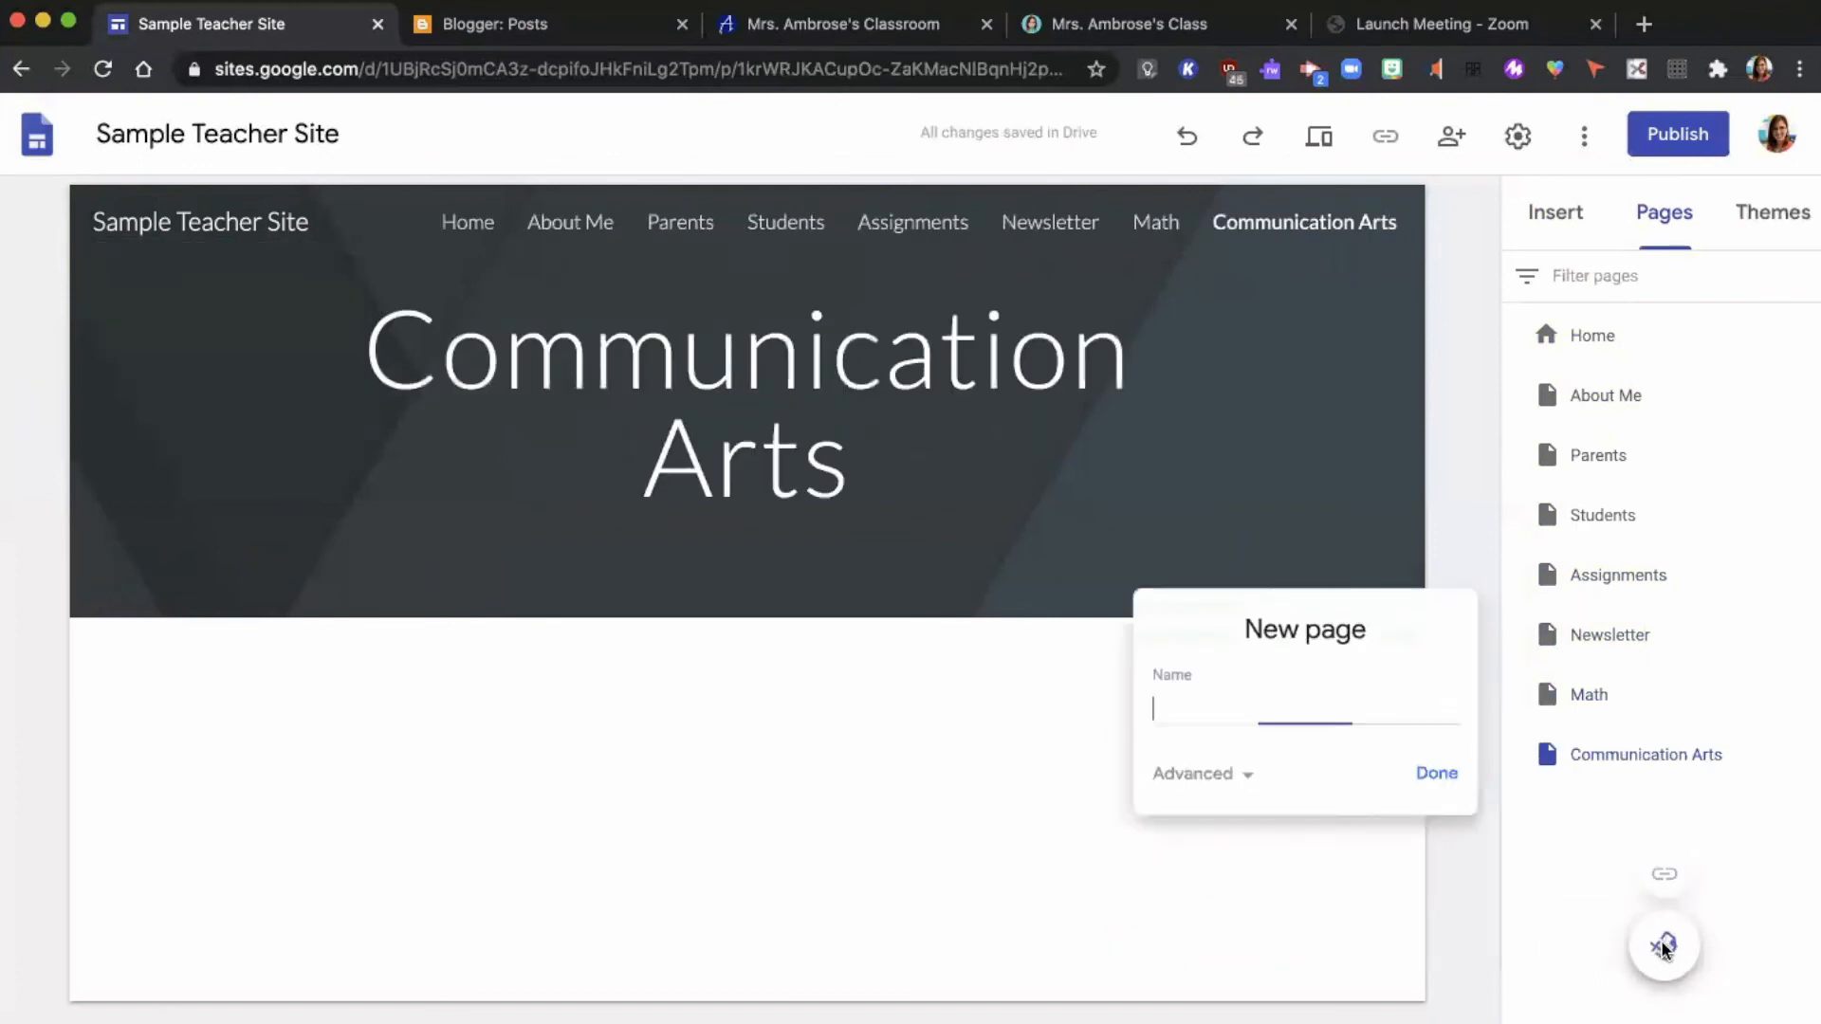
text(Social Studies)
click(1660, 948)
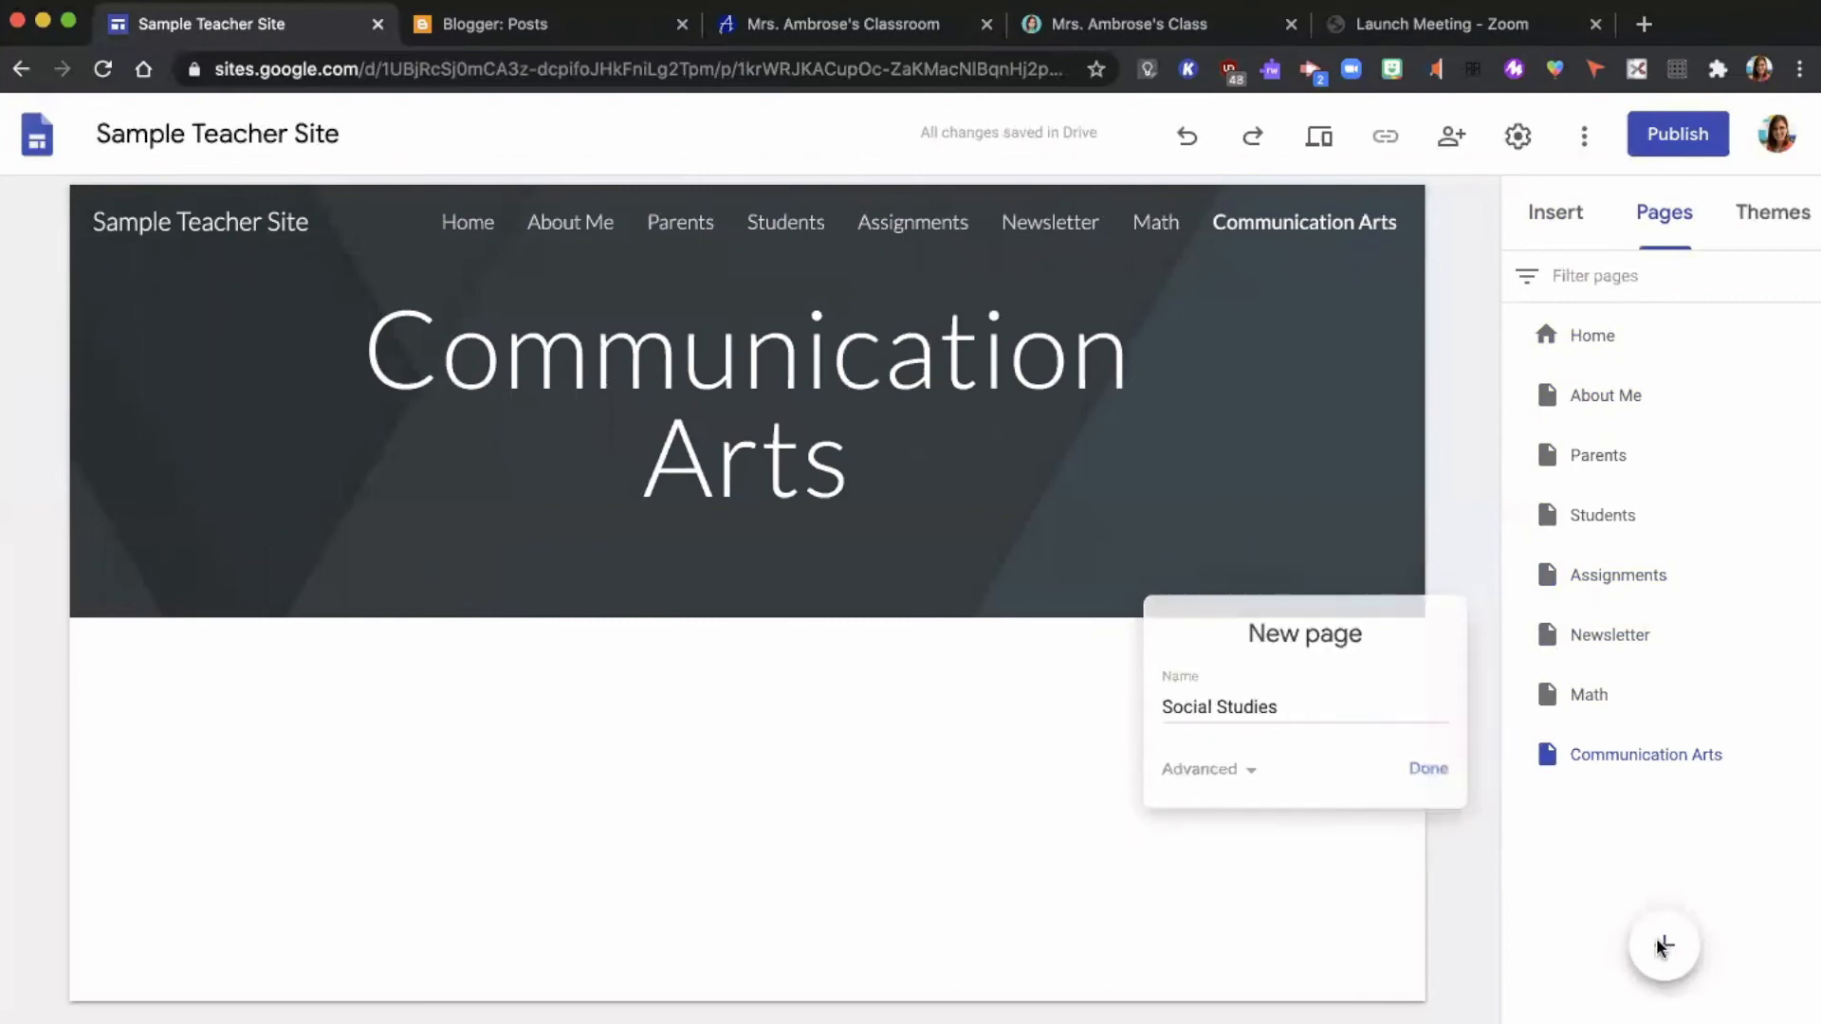
Add a new page named "Social Studies" after the Communication Arts page
mouse_move(1664, 947)
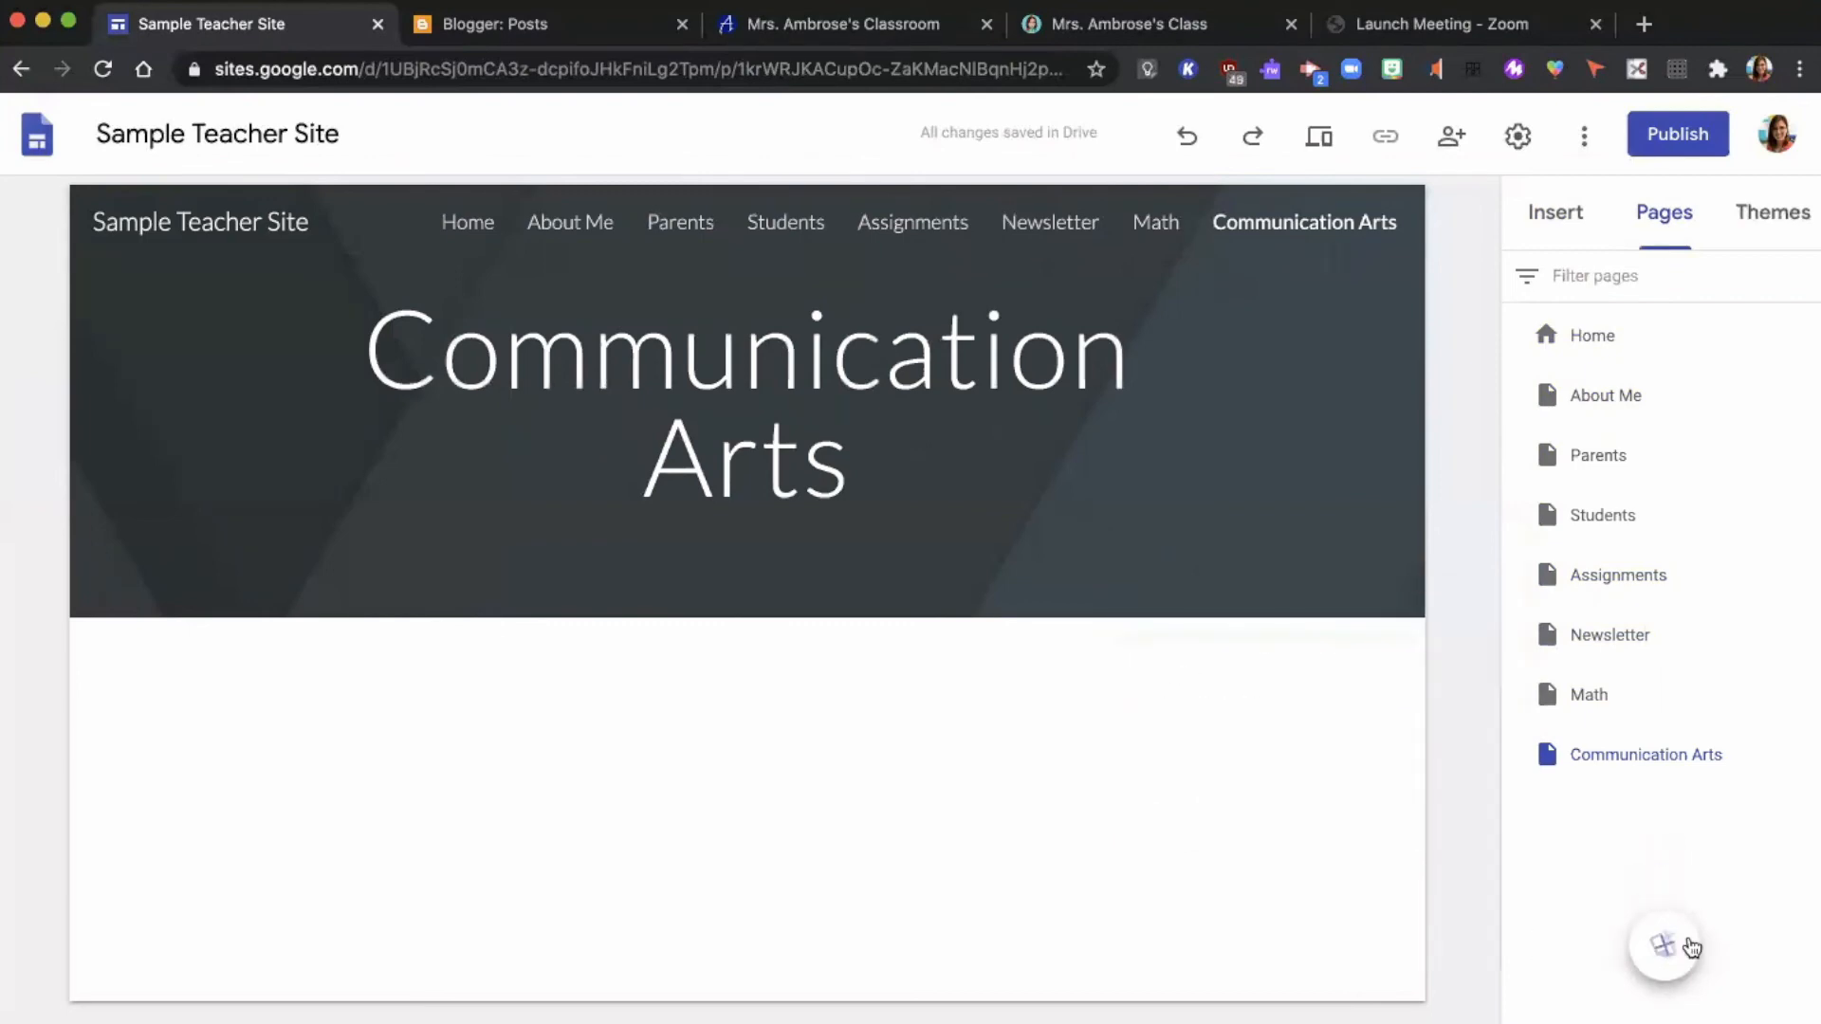
click(1664, 947)
text(Social)
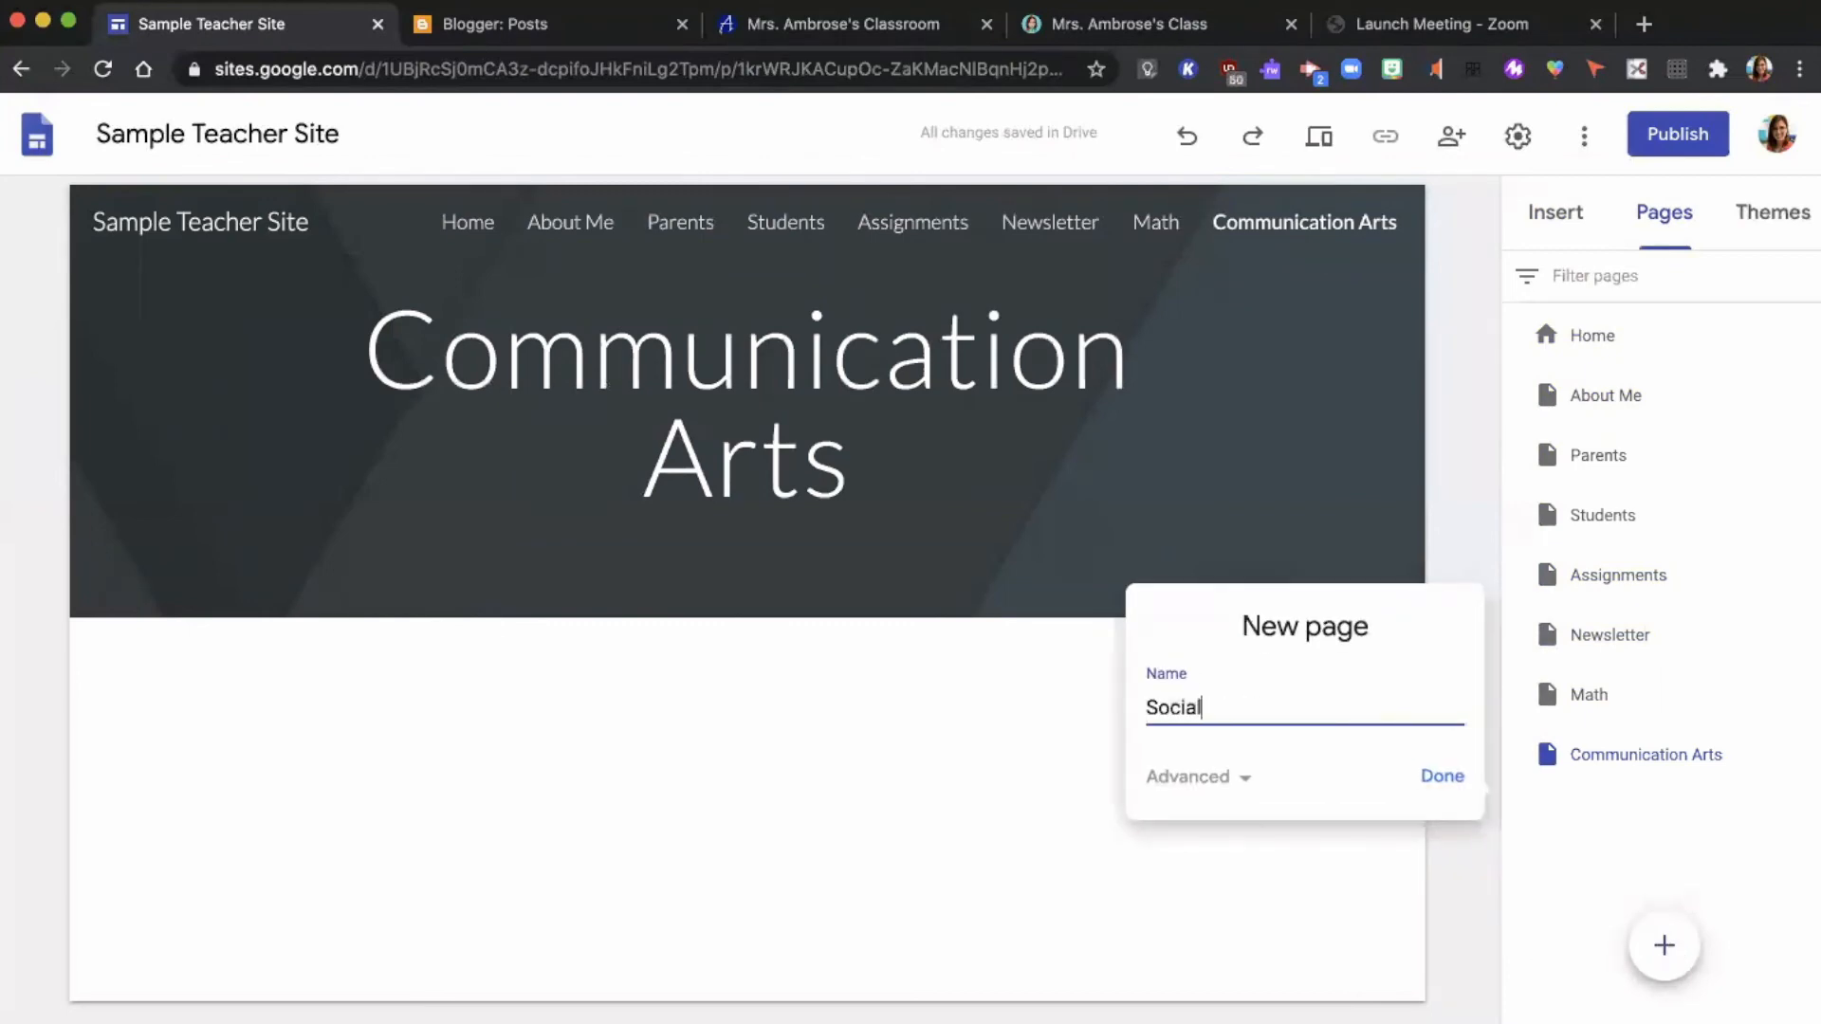
text( Studies)
click(1442, 779)
click(1661, 947)
text(Science)
click(1661, 937)
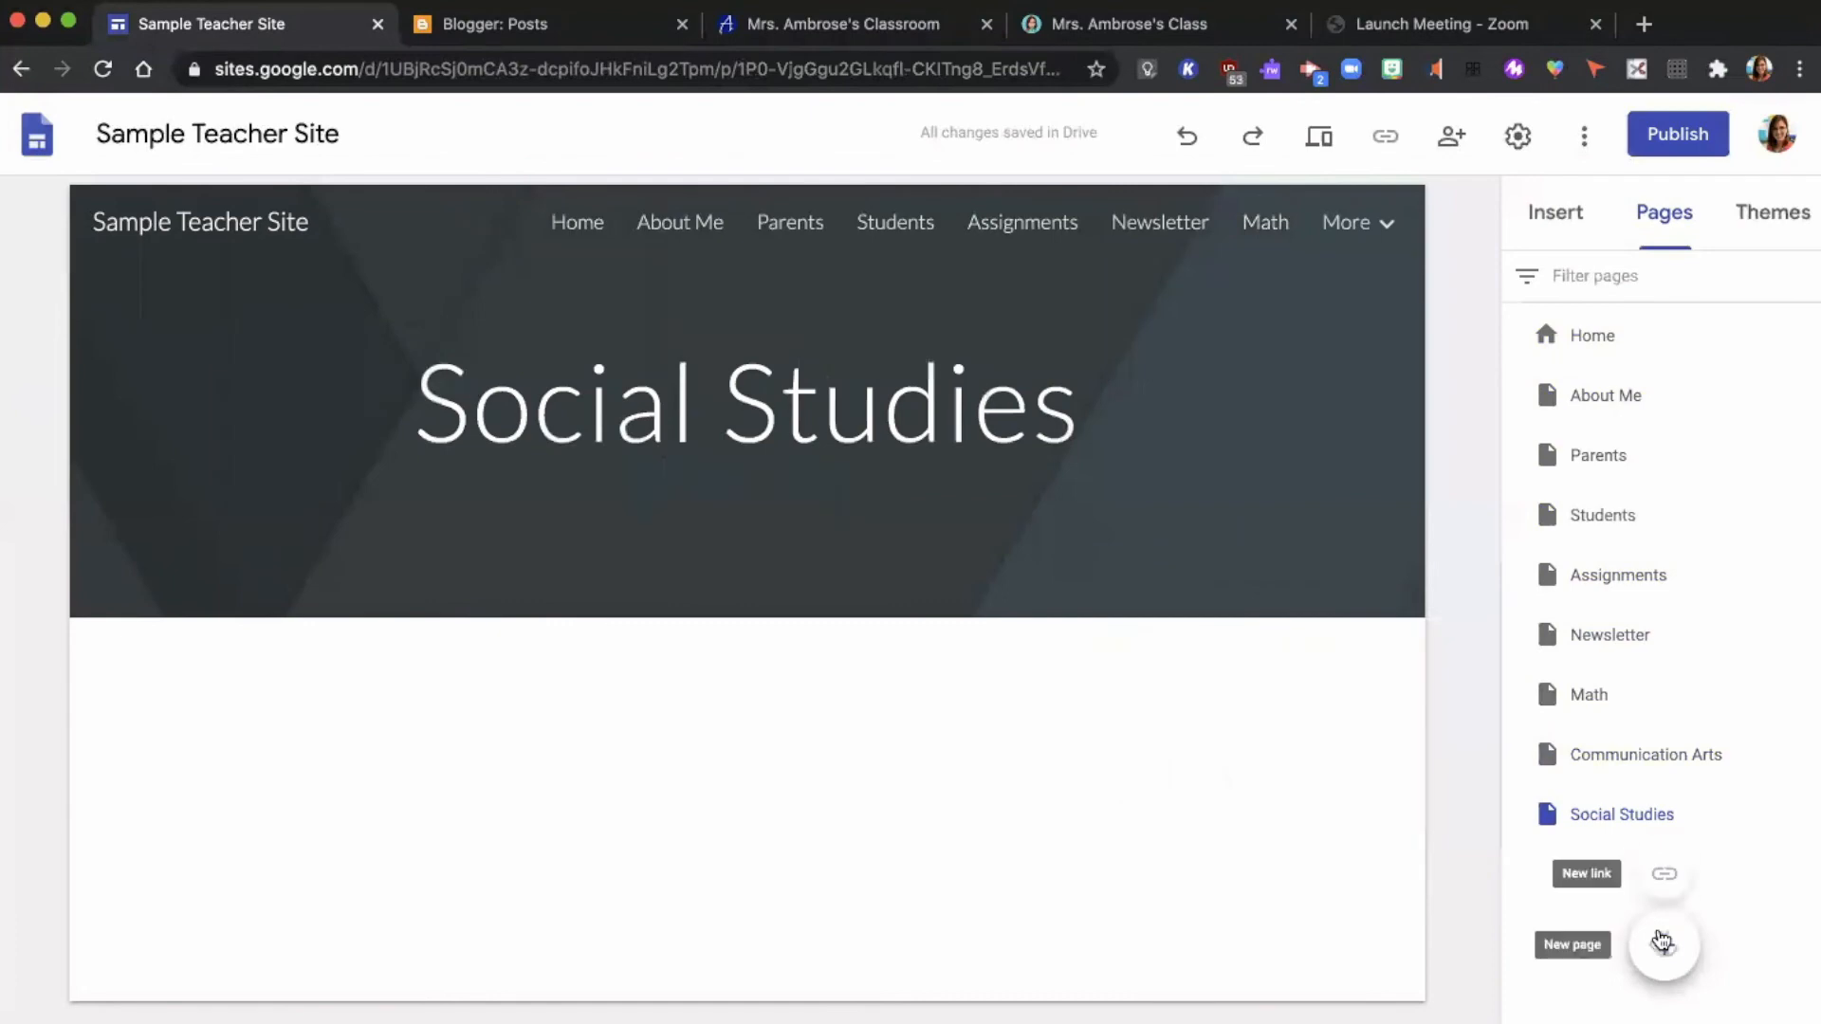
Add a new page named "Science" after the Social Studies page
click(1664, 946)
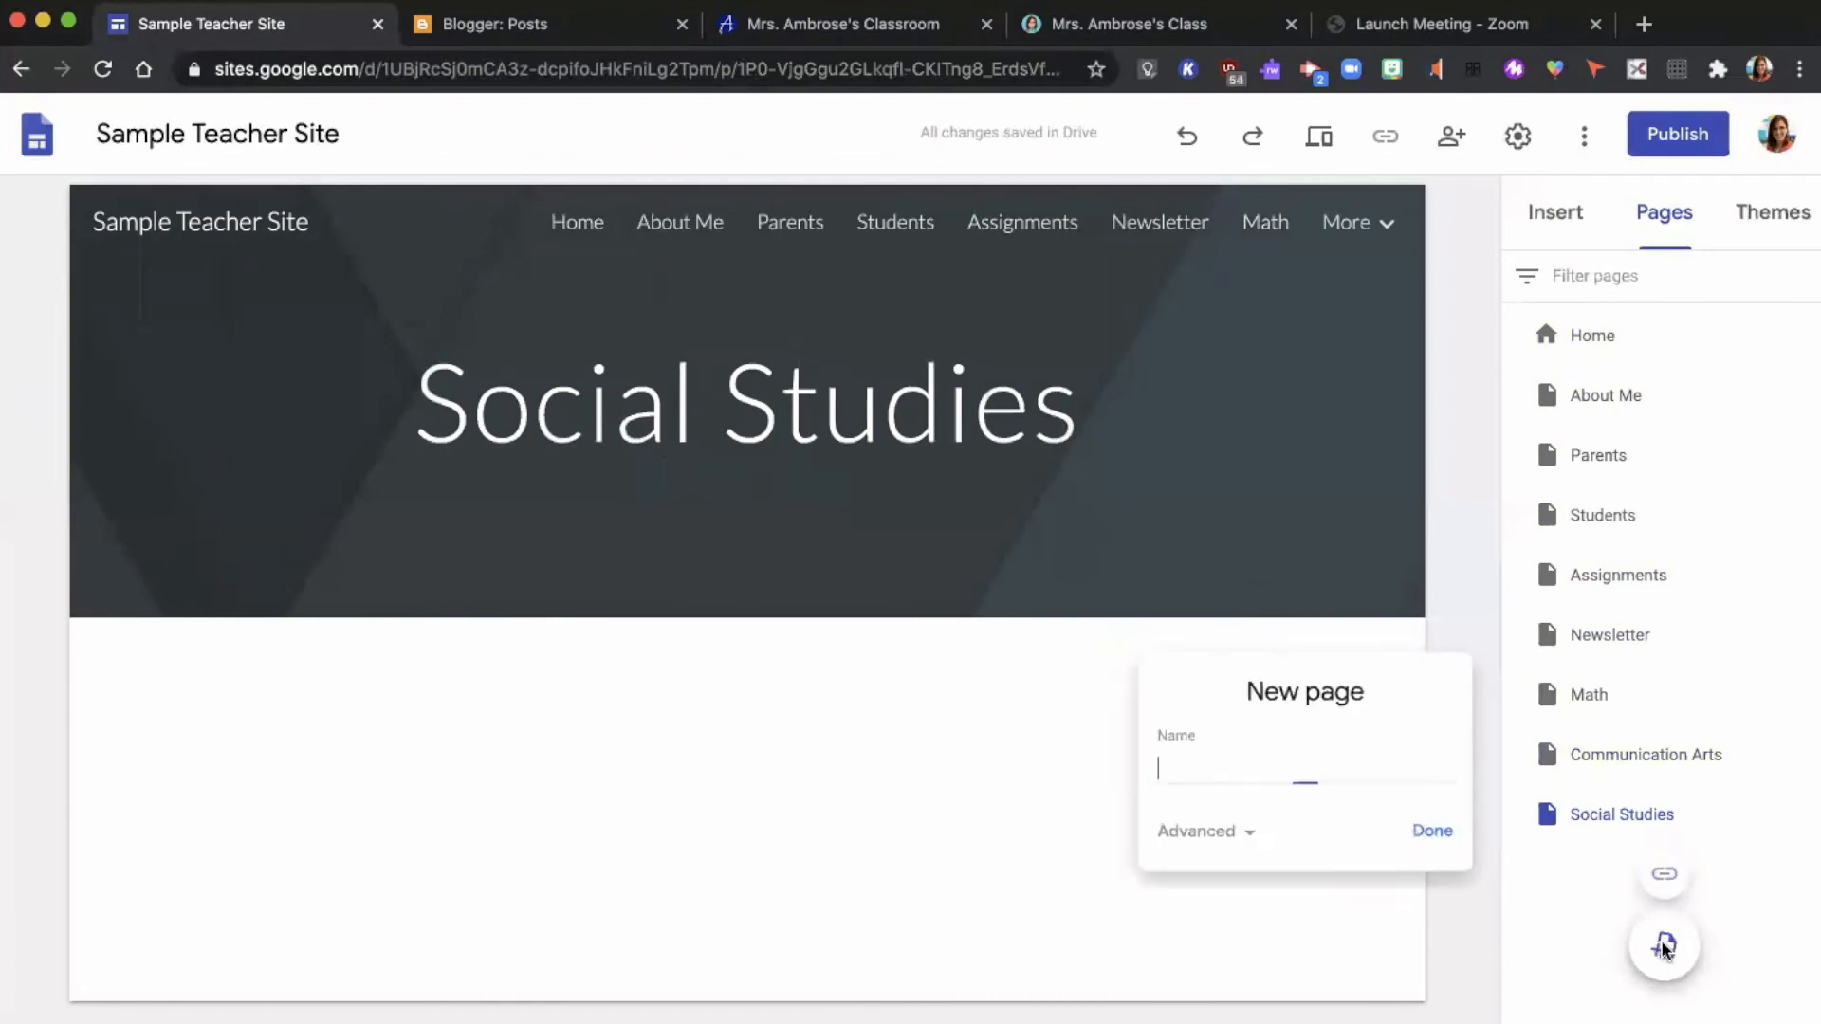
text(Science)
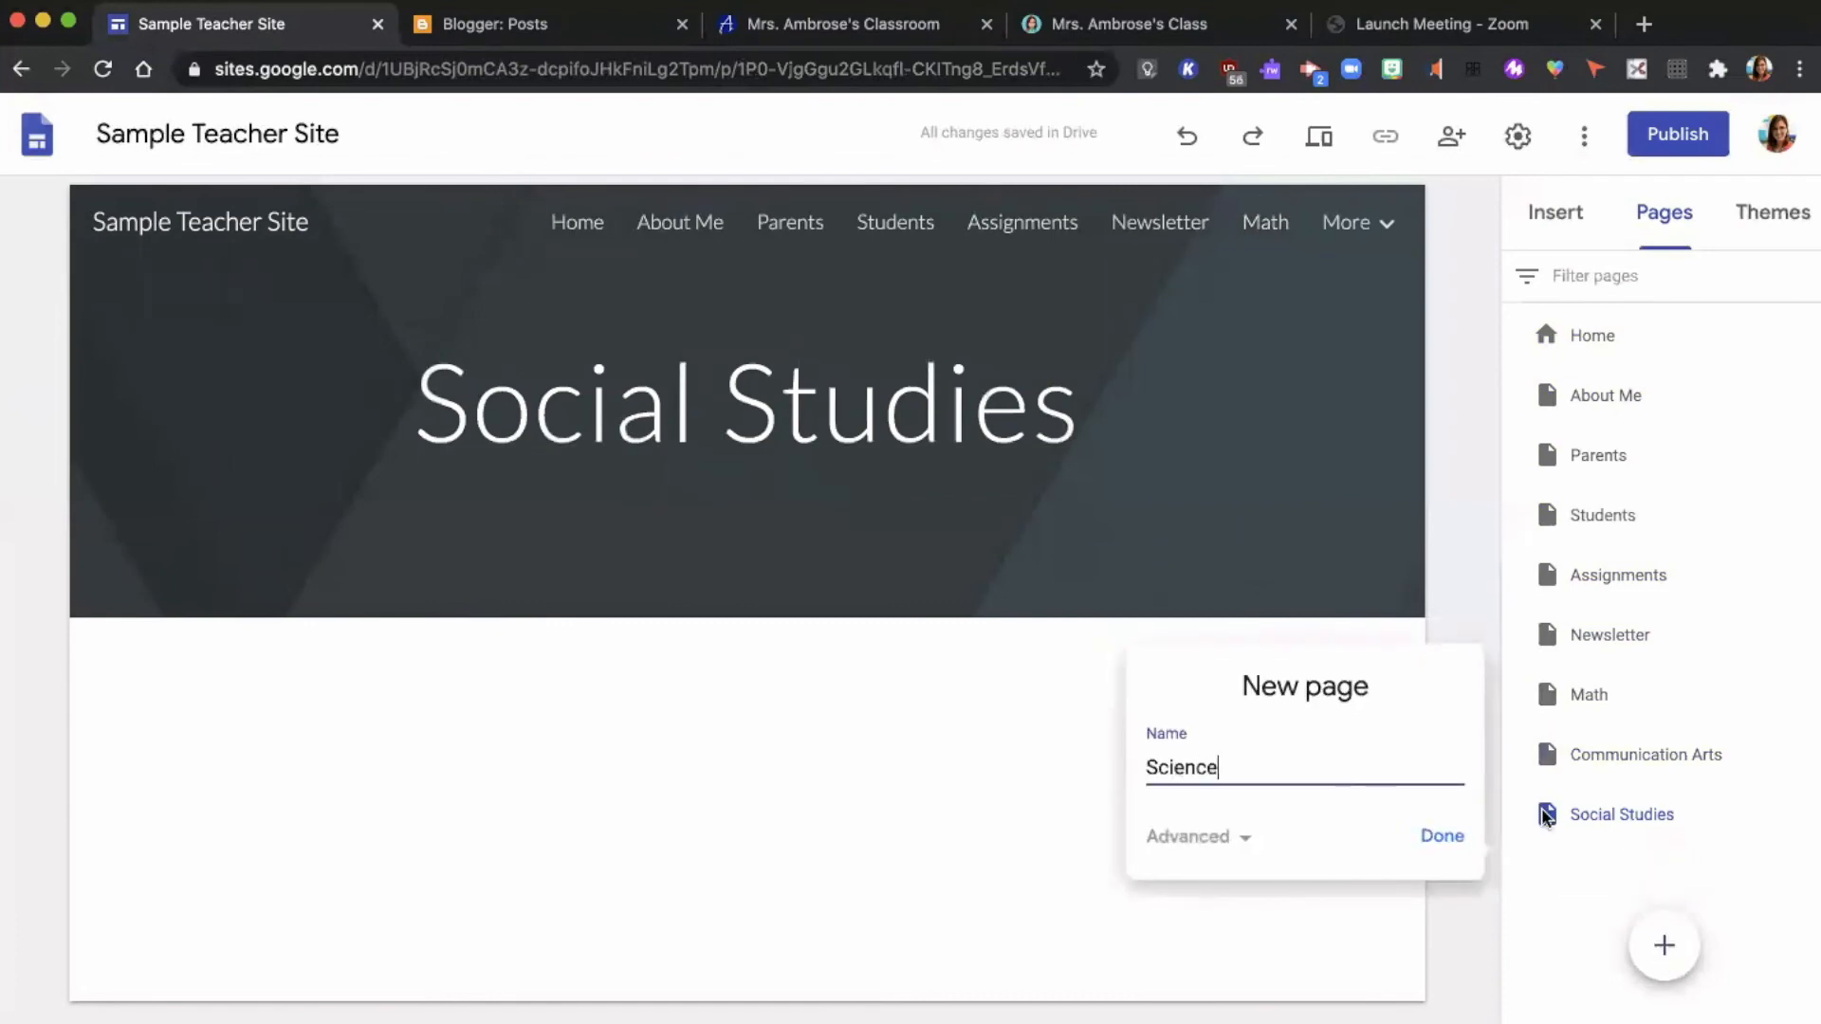
click(1435, 839)
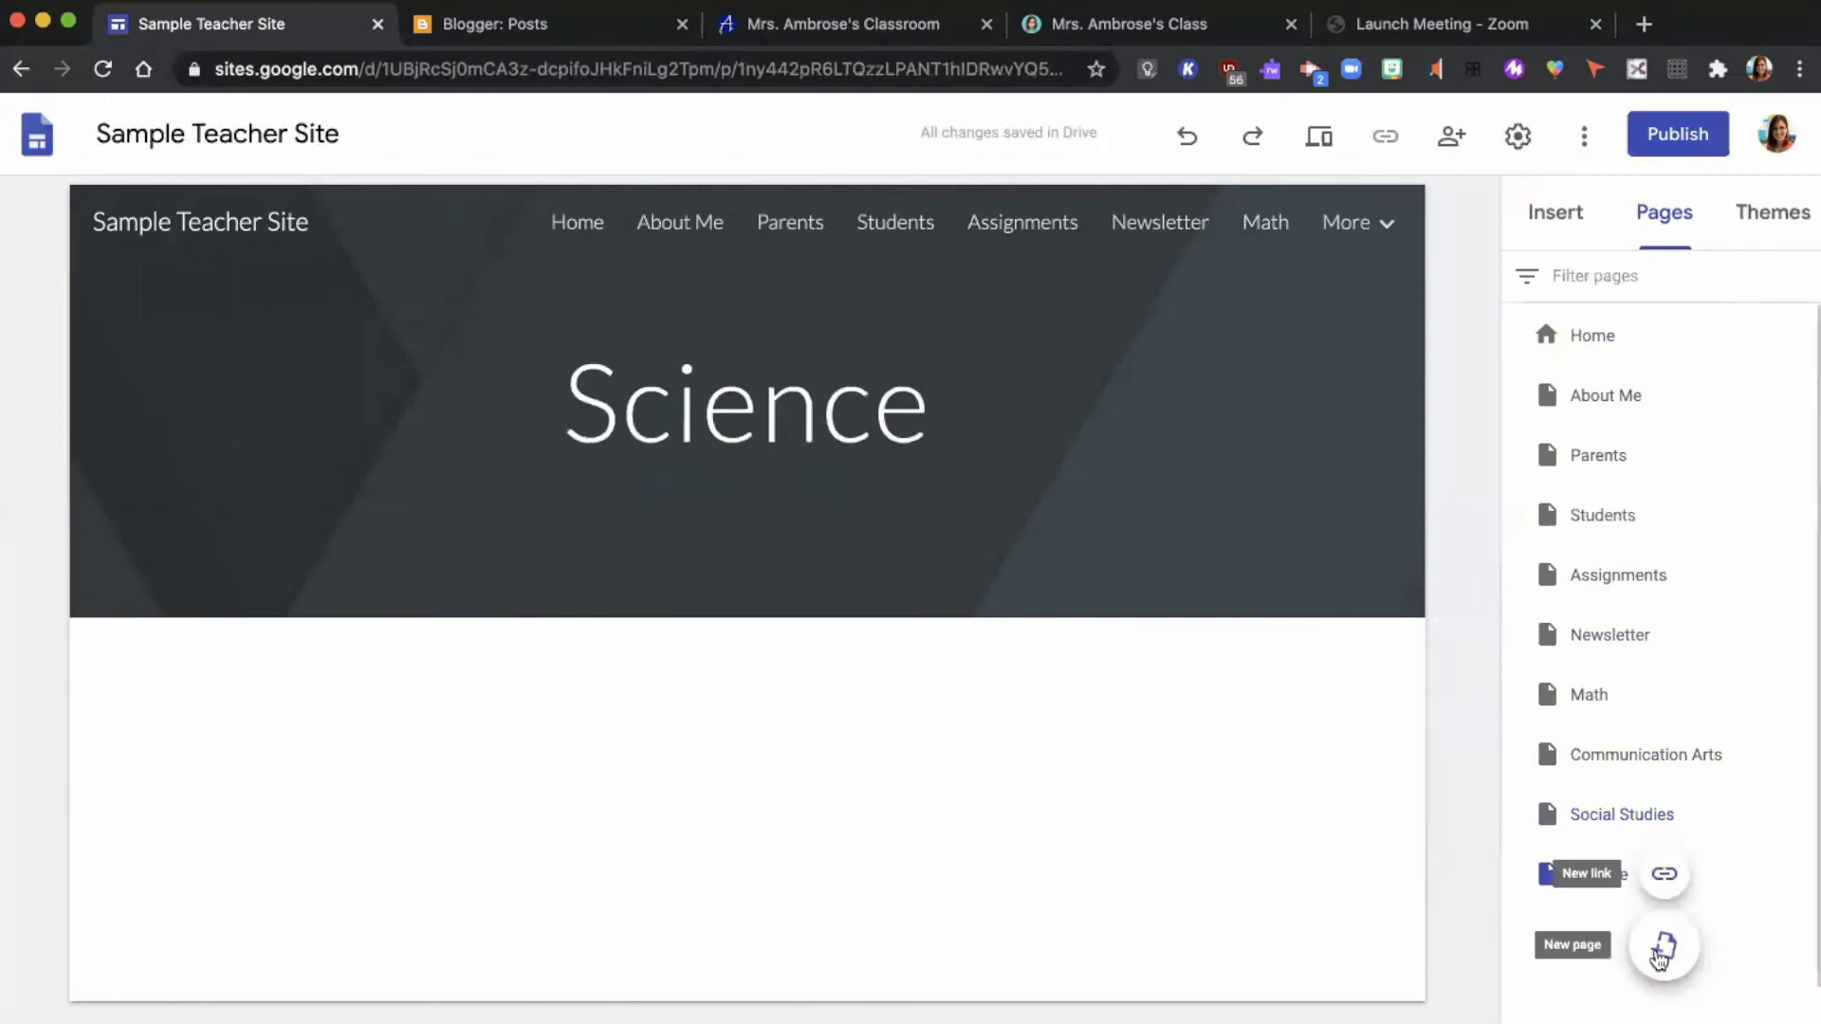
Add a new page named "Health" after the Science page
click(1663, 949)
text(Health)
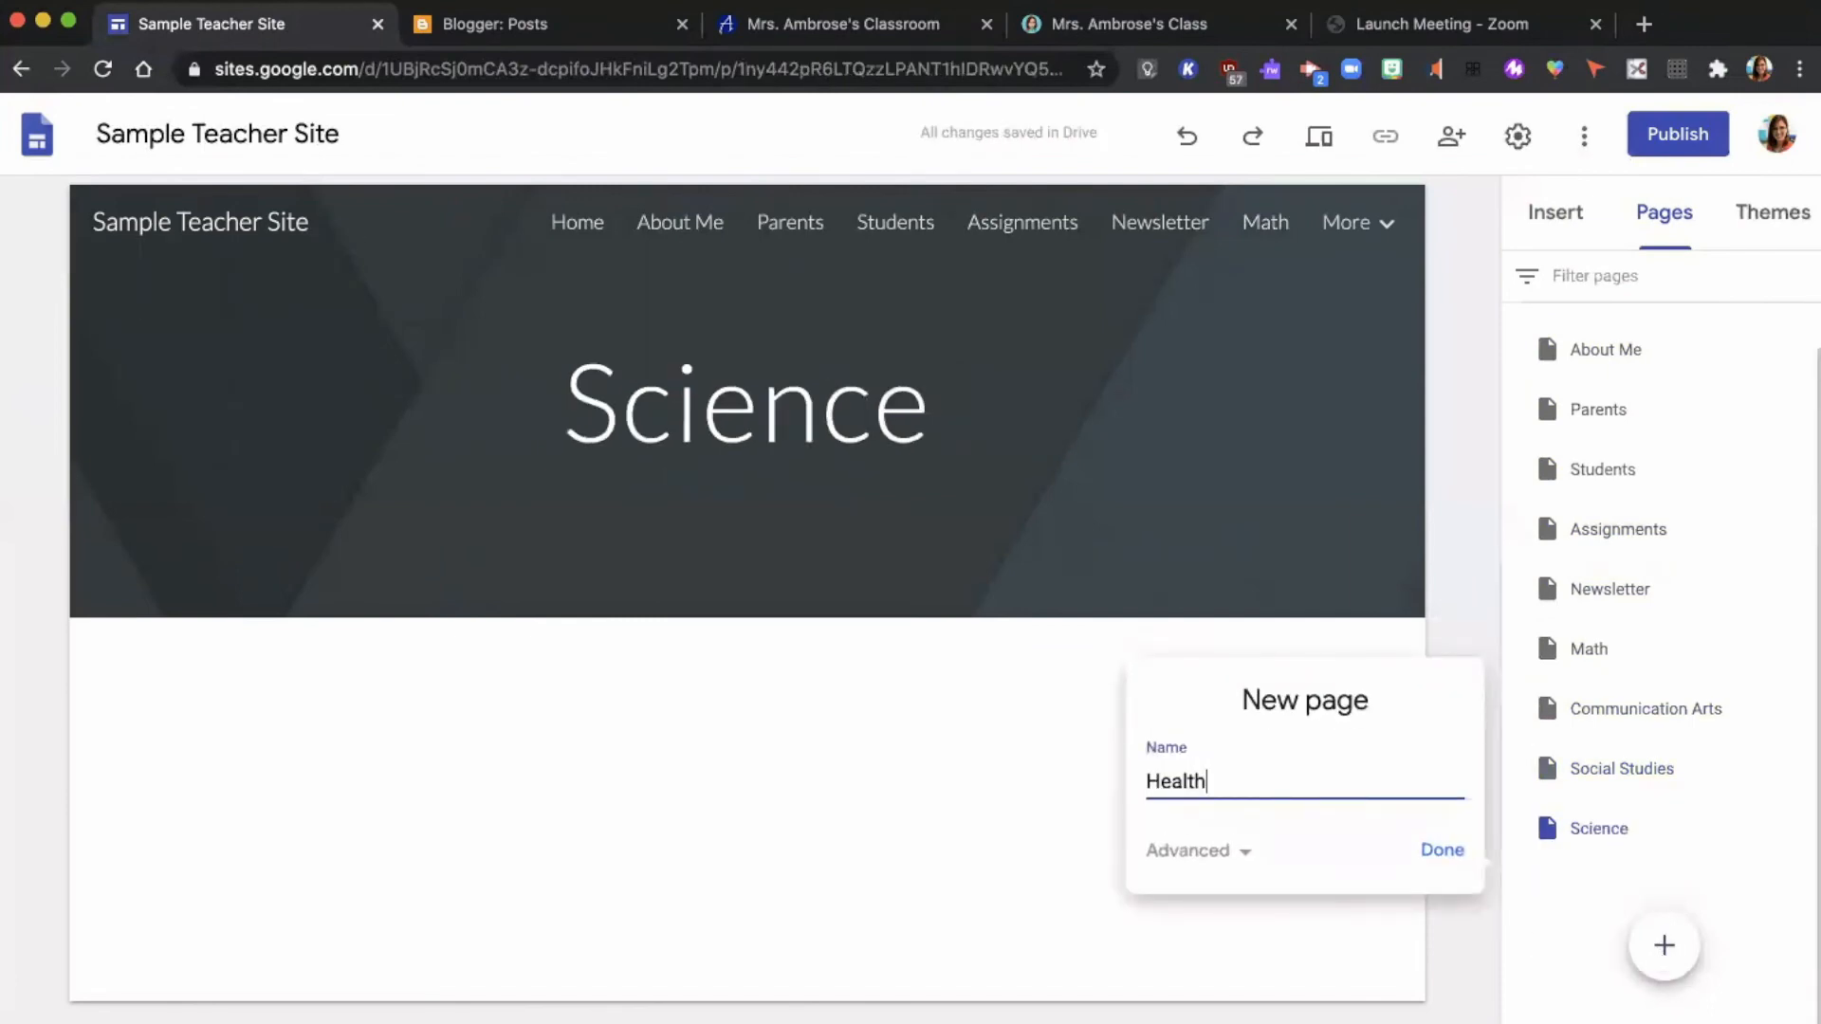
click(1441, 854)
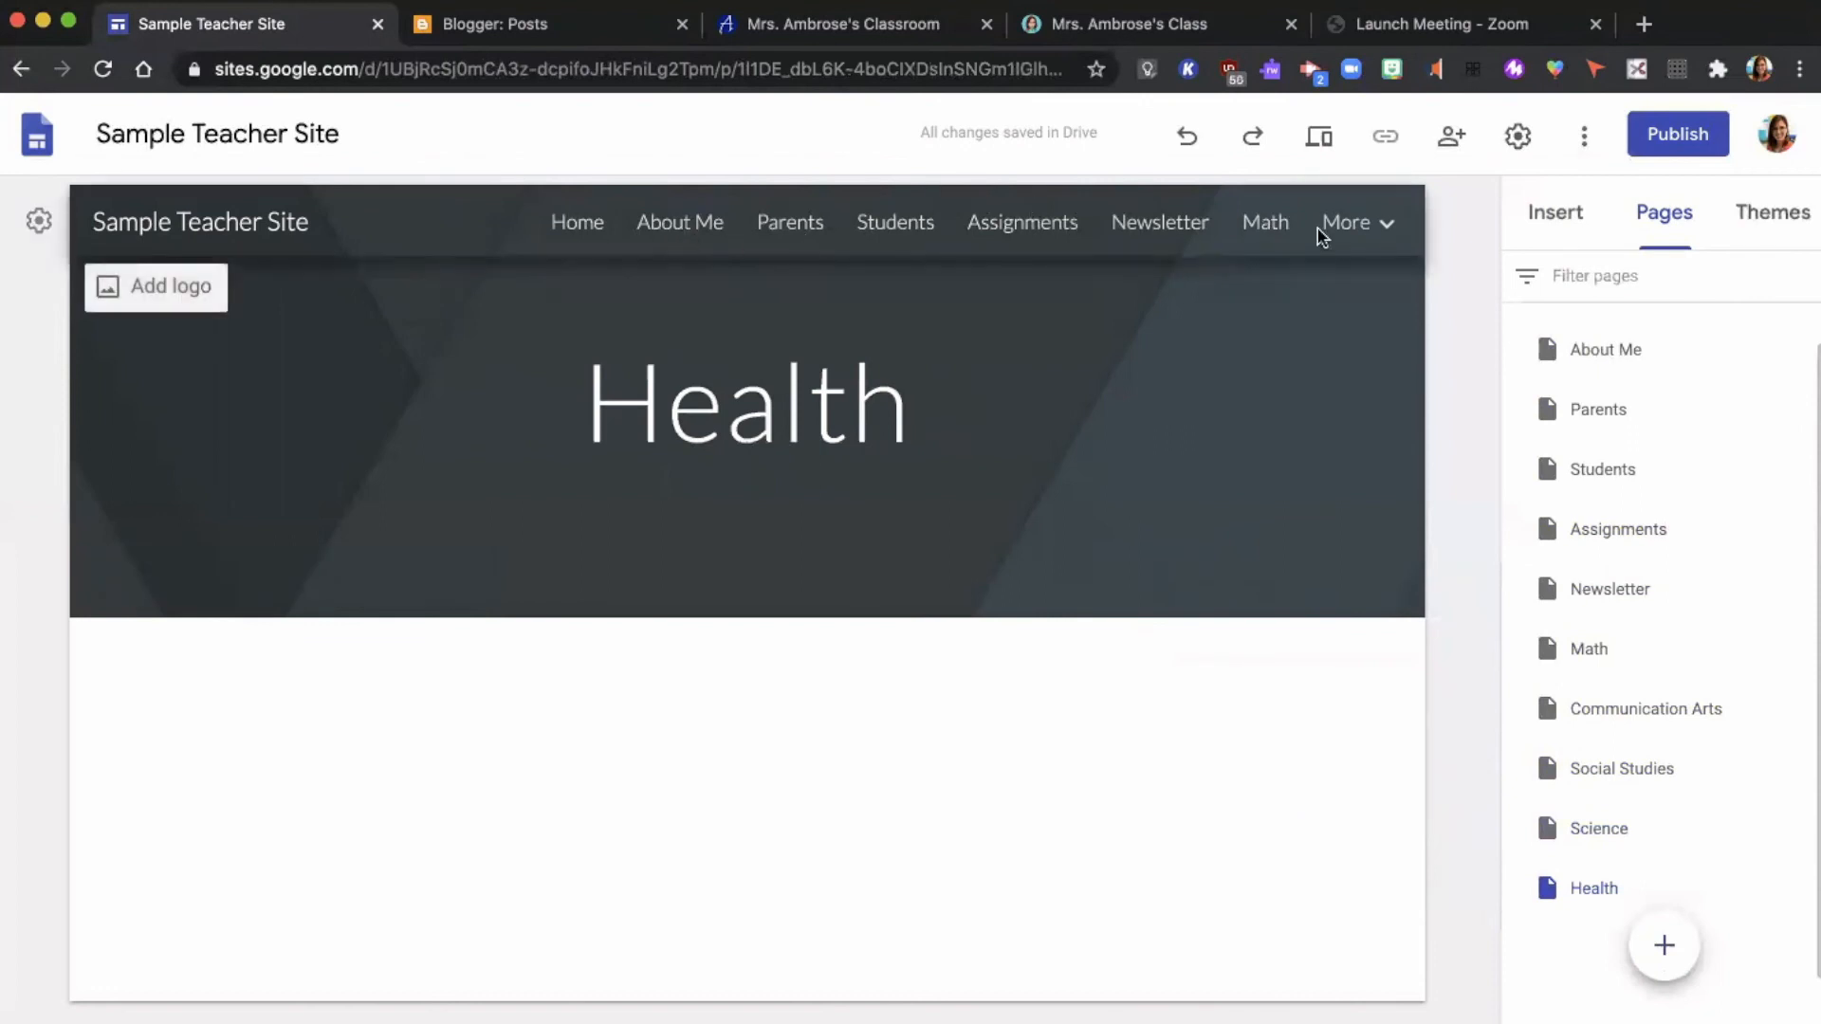
click(1375, 233)
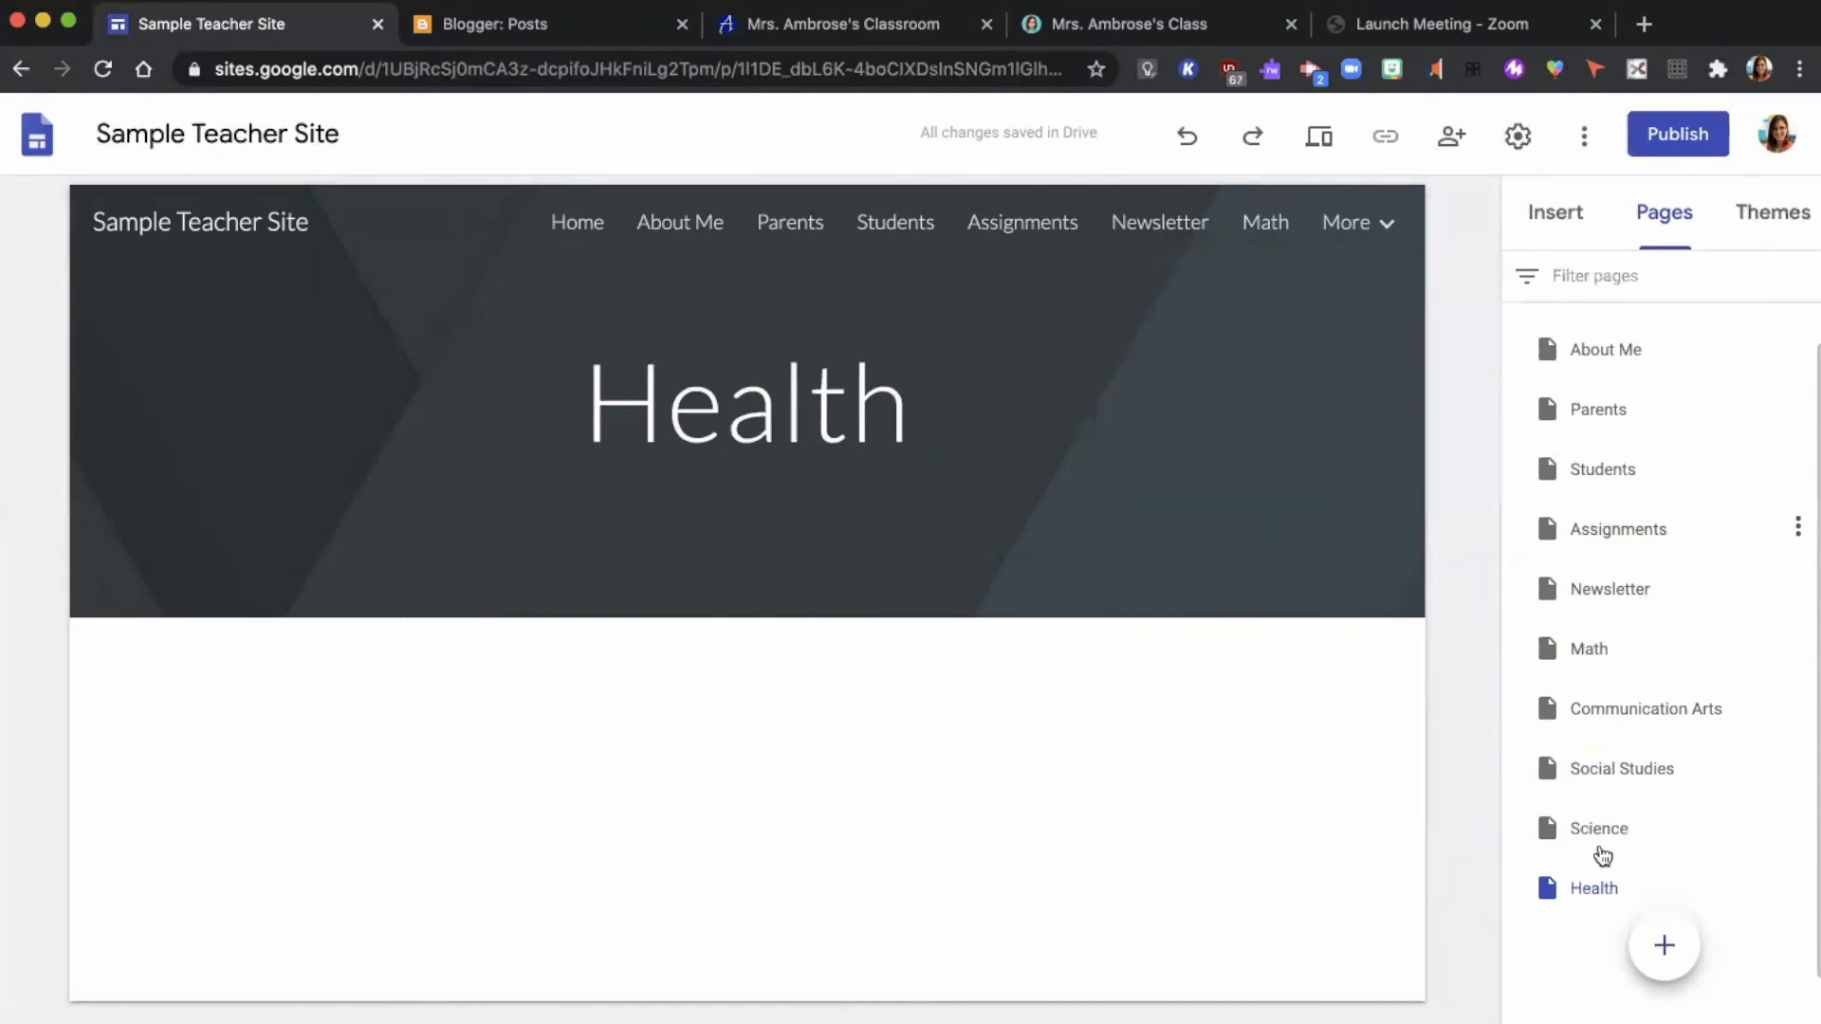
Add a new page named "Welcome" and move it directly below the Home page
click(1662, 947)
text(Welcome)
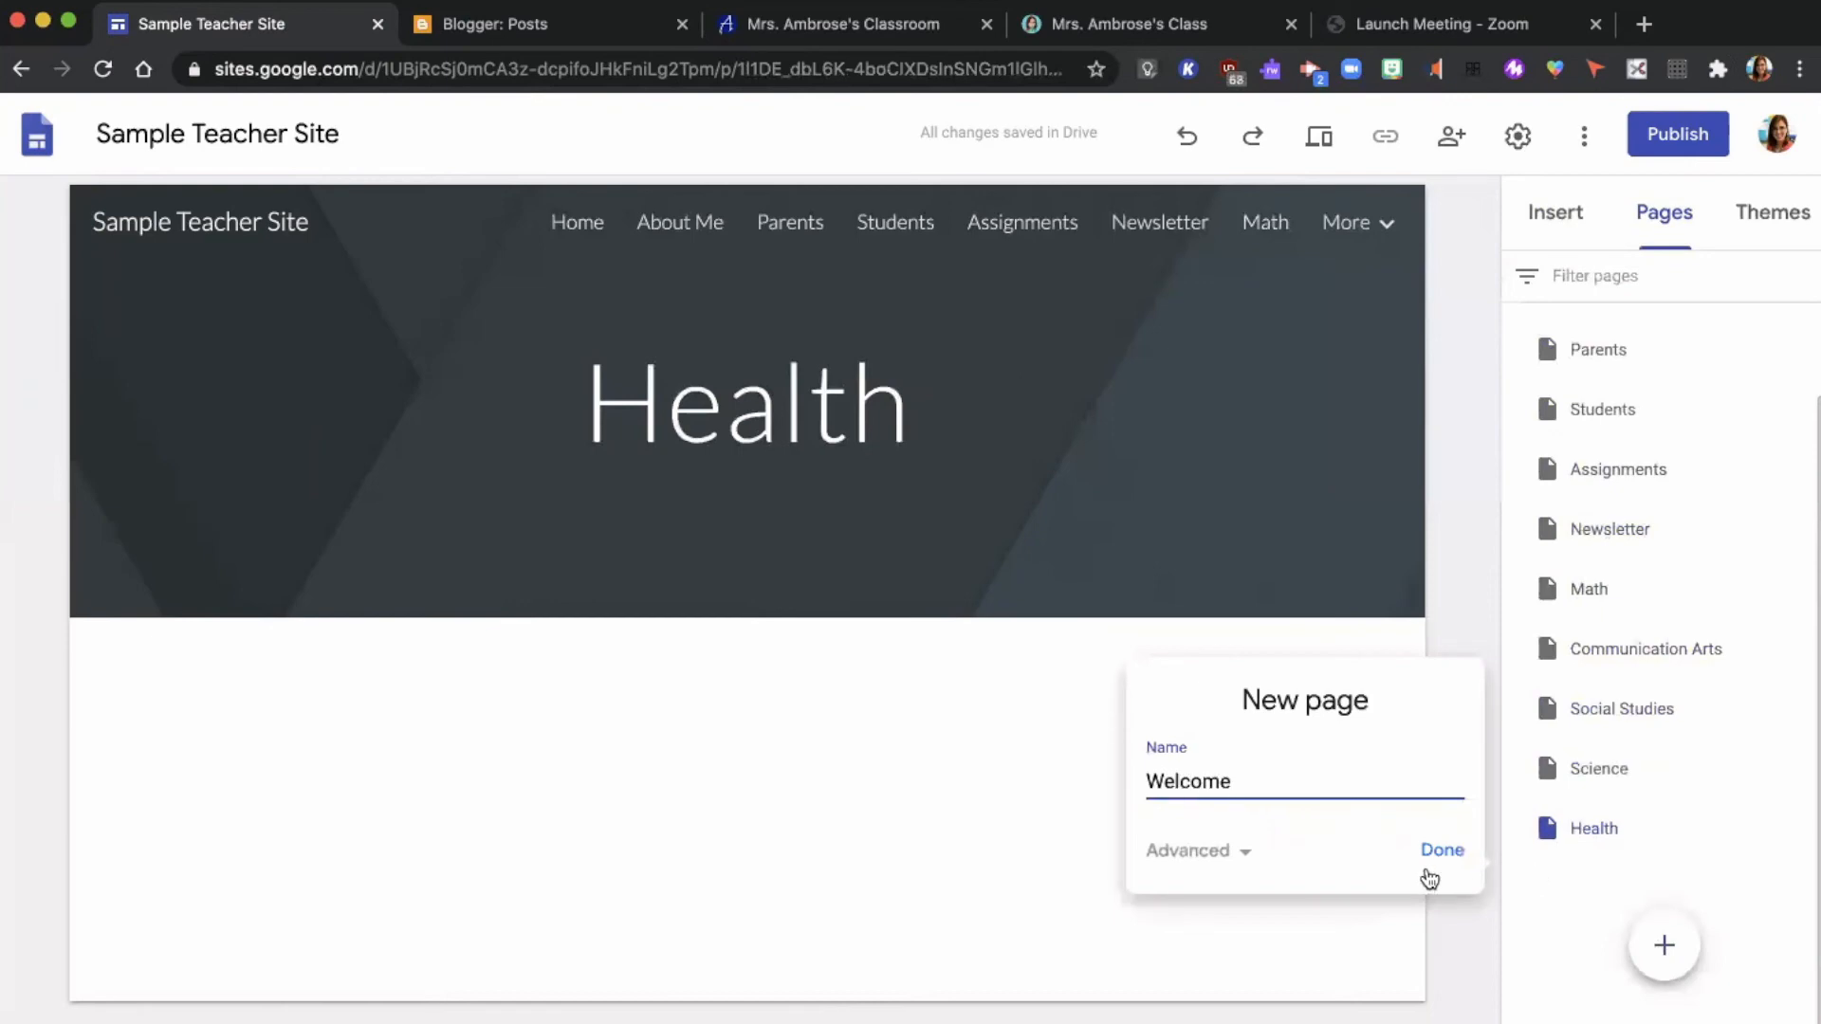
click(1430, 858)
drag(1574, 891, 1577, 325)
scroll(1606, 419, up, 2)
Nest the About Me, Parents and Students pages as subpages under Welcome
drag(1612, 457, 1604, 393)
drag(1610, 458, 1619, 408)
drag(1606, 516, 1632, 440)
drag(1606, 573, 1611, 430)
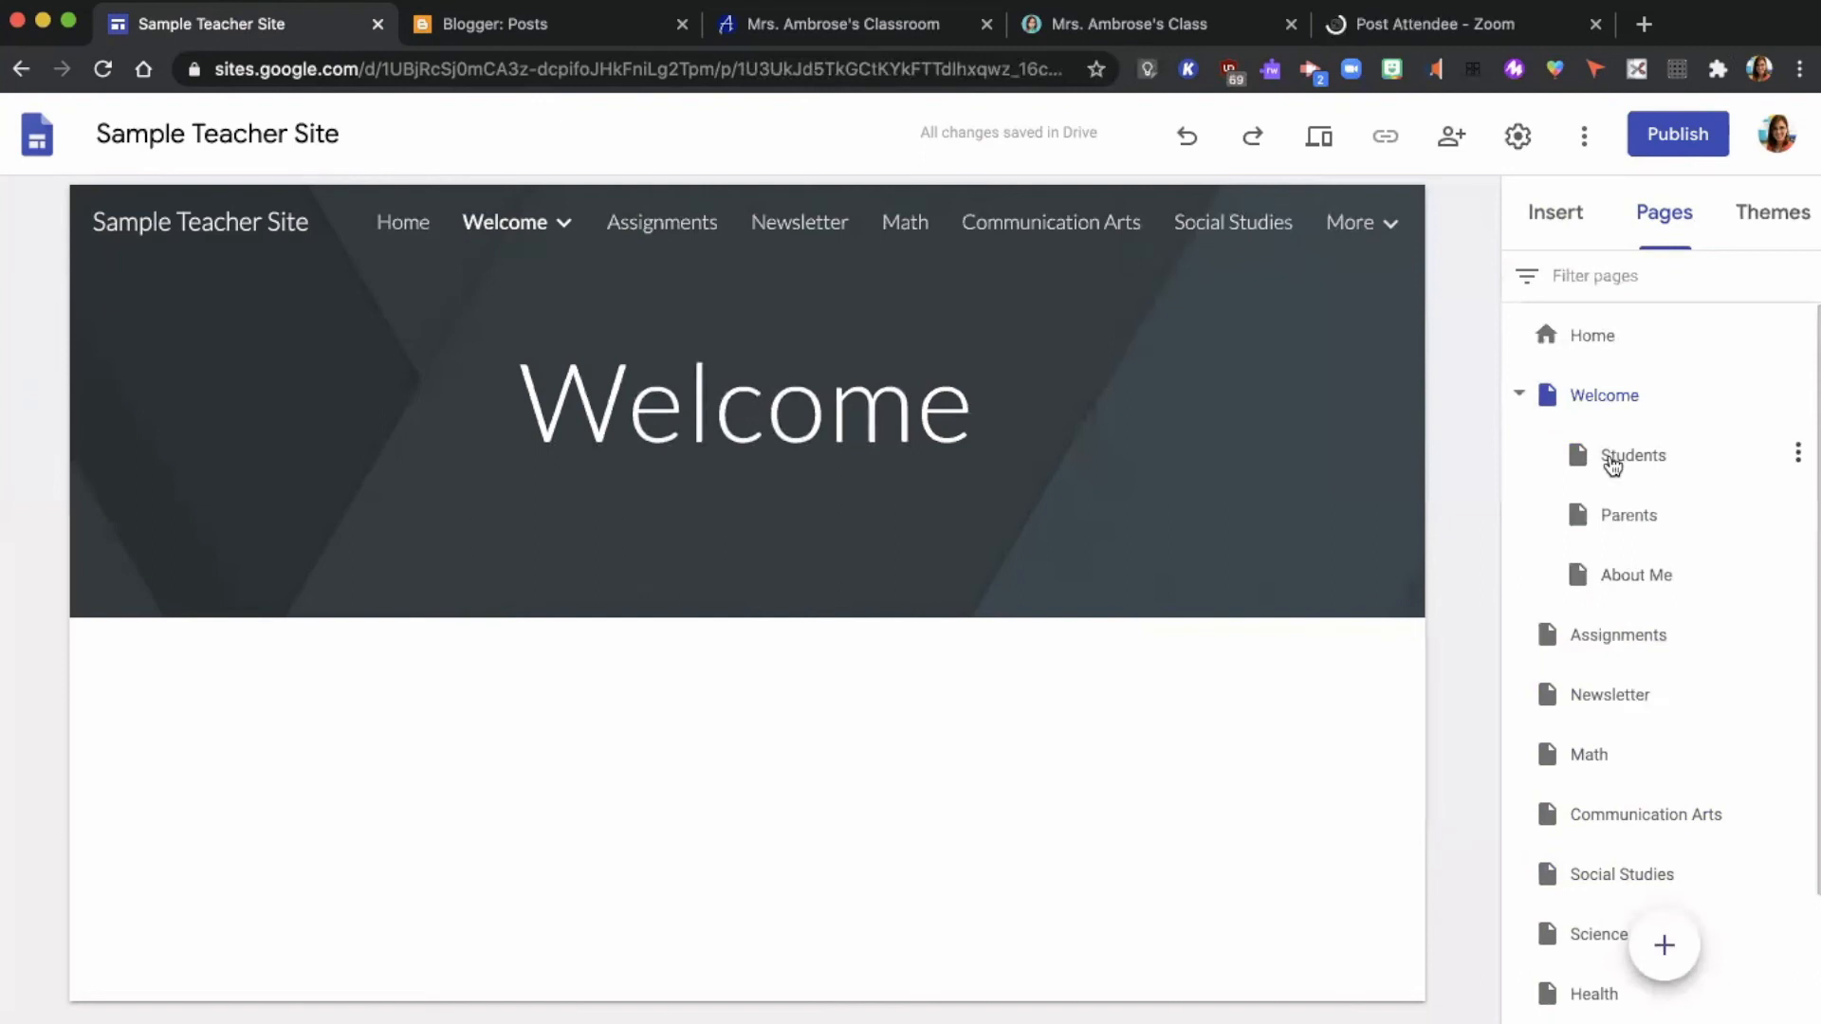
Add a new top-level page named "Contact" after the Welcome page
scroll(1614, 691, down, 3)
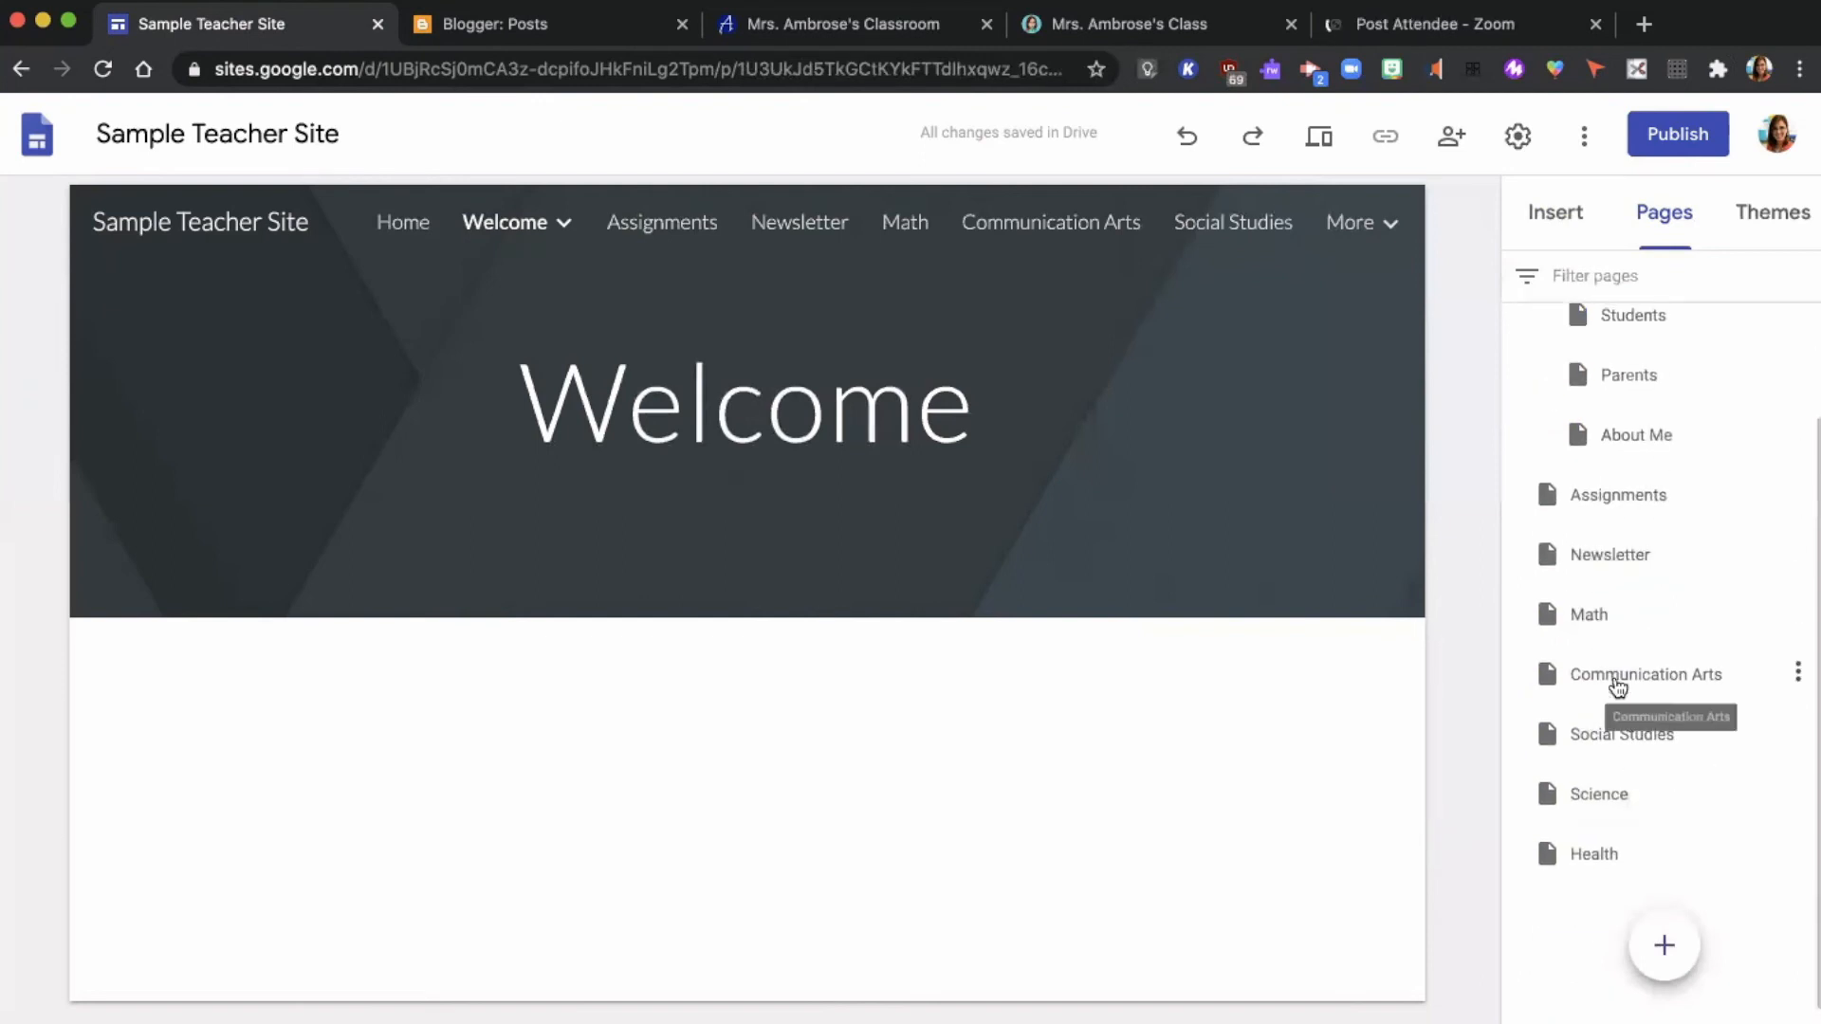
scroll(1617, 685, up, 3)
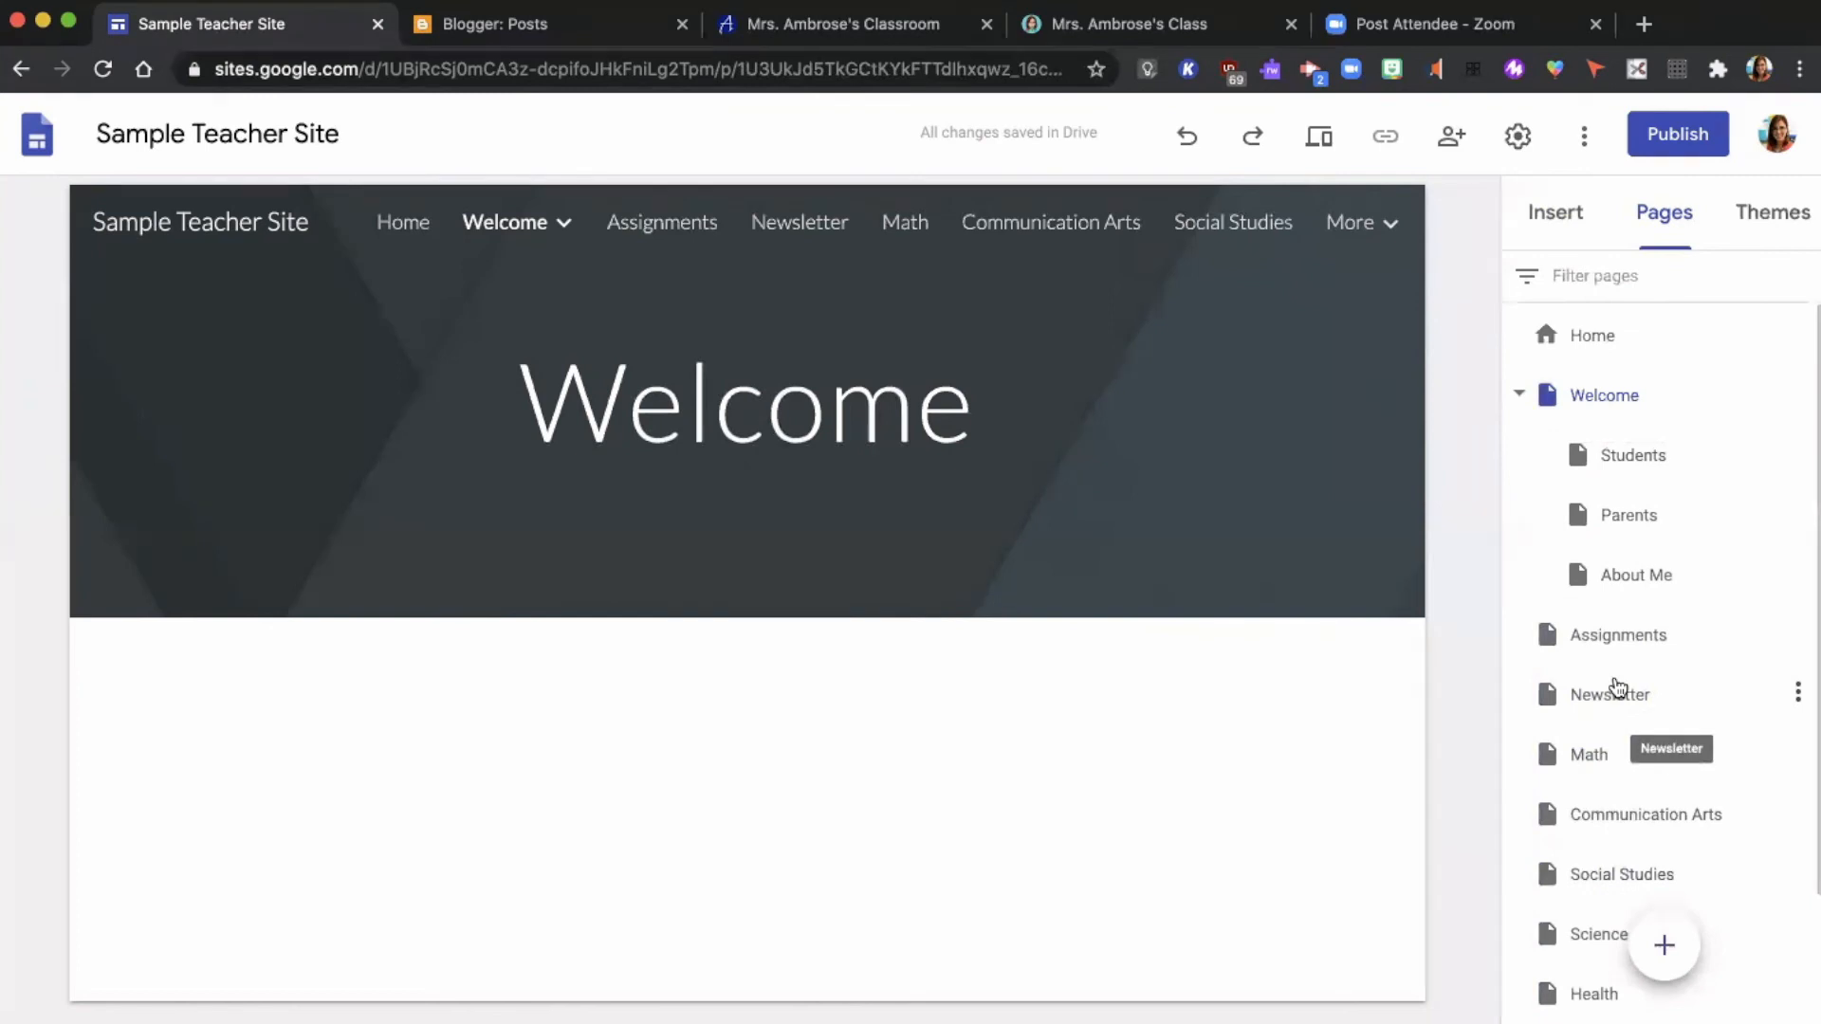
click(1661, 943)
text(Contac)
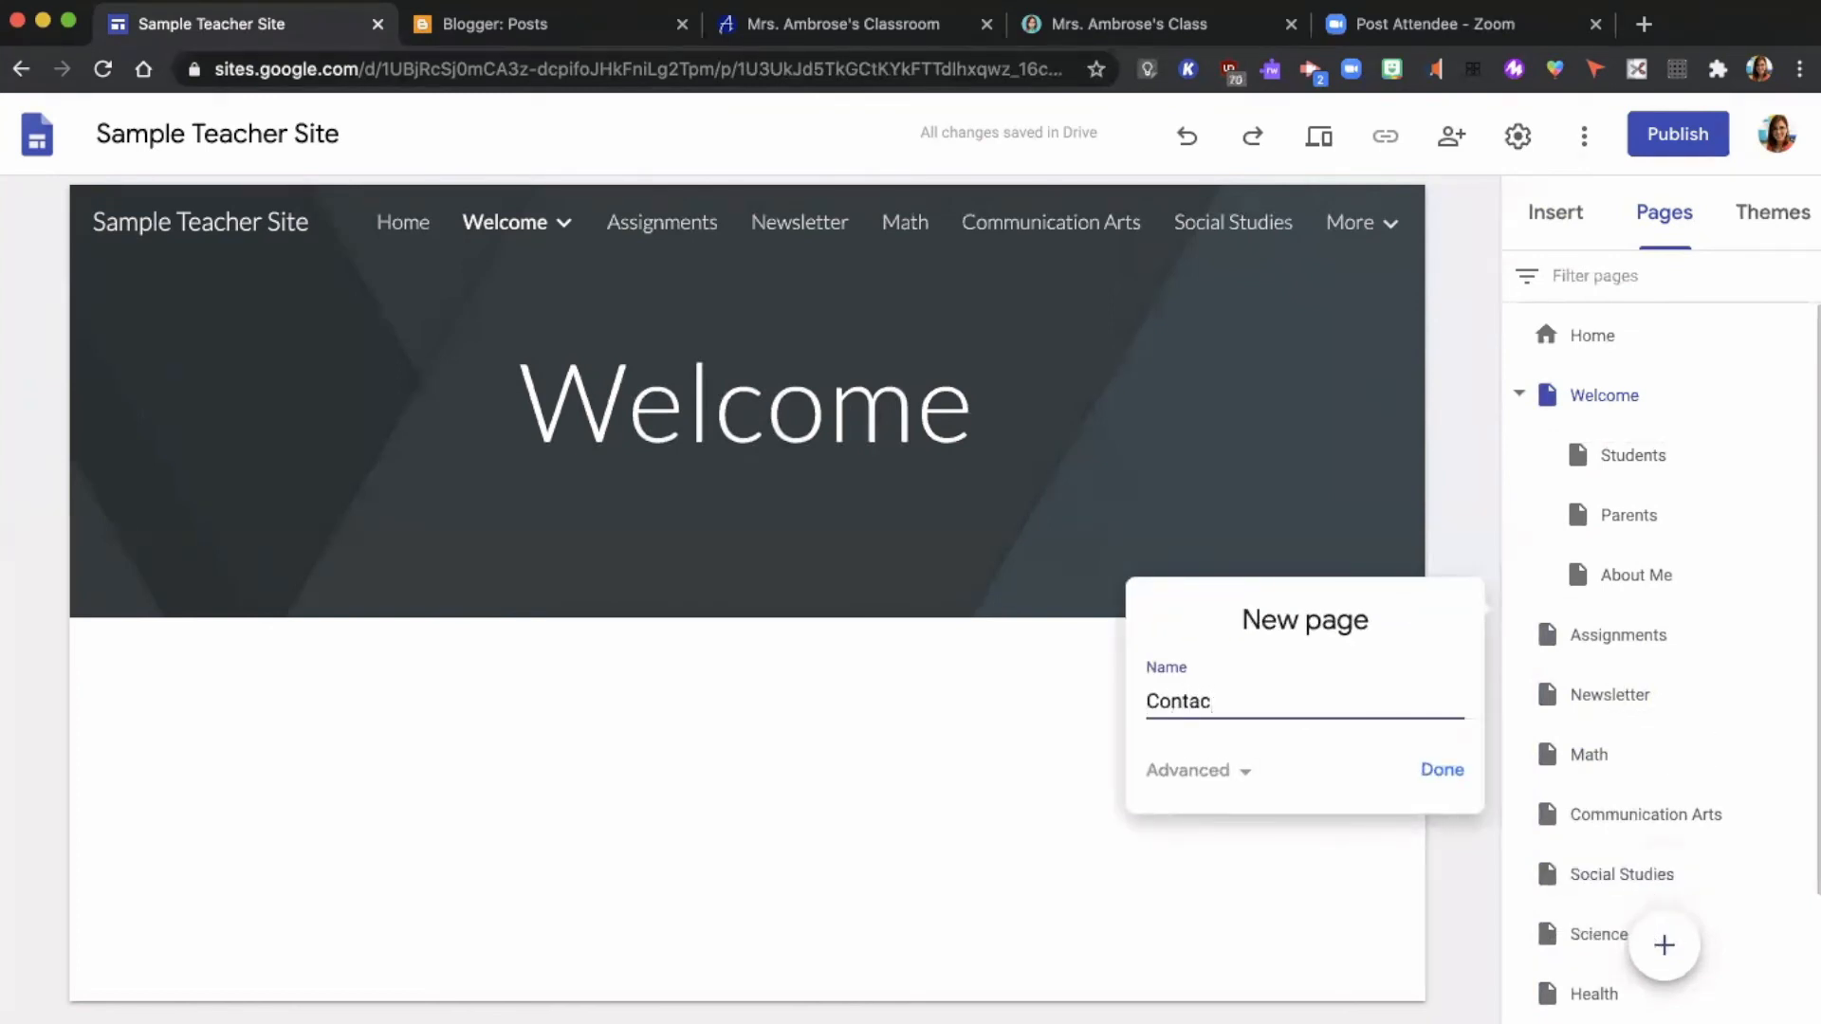
text(t)
click(1442, 769)
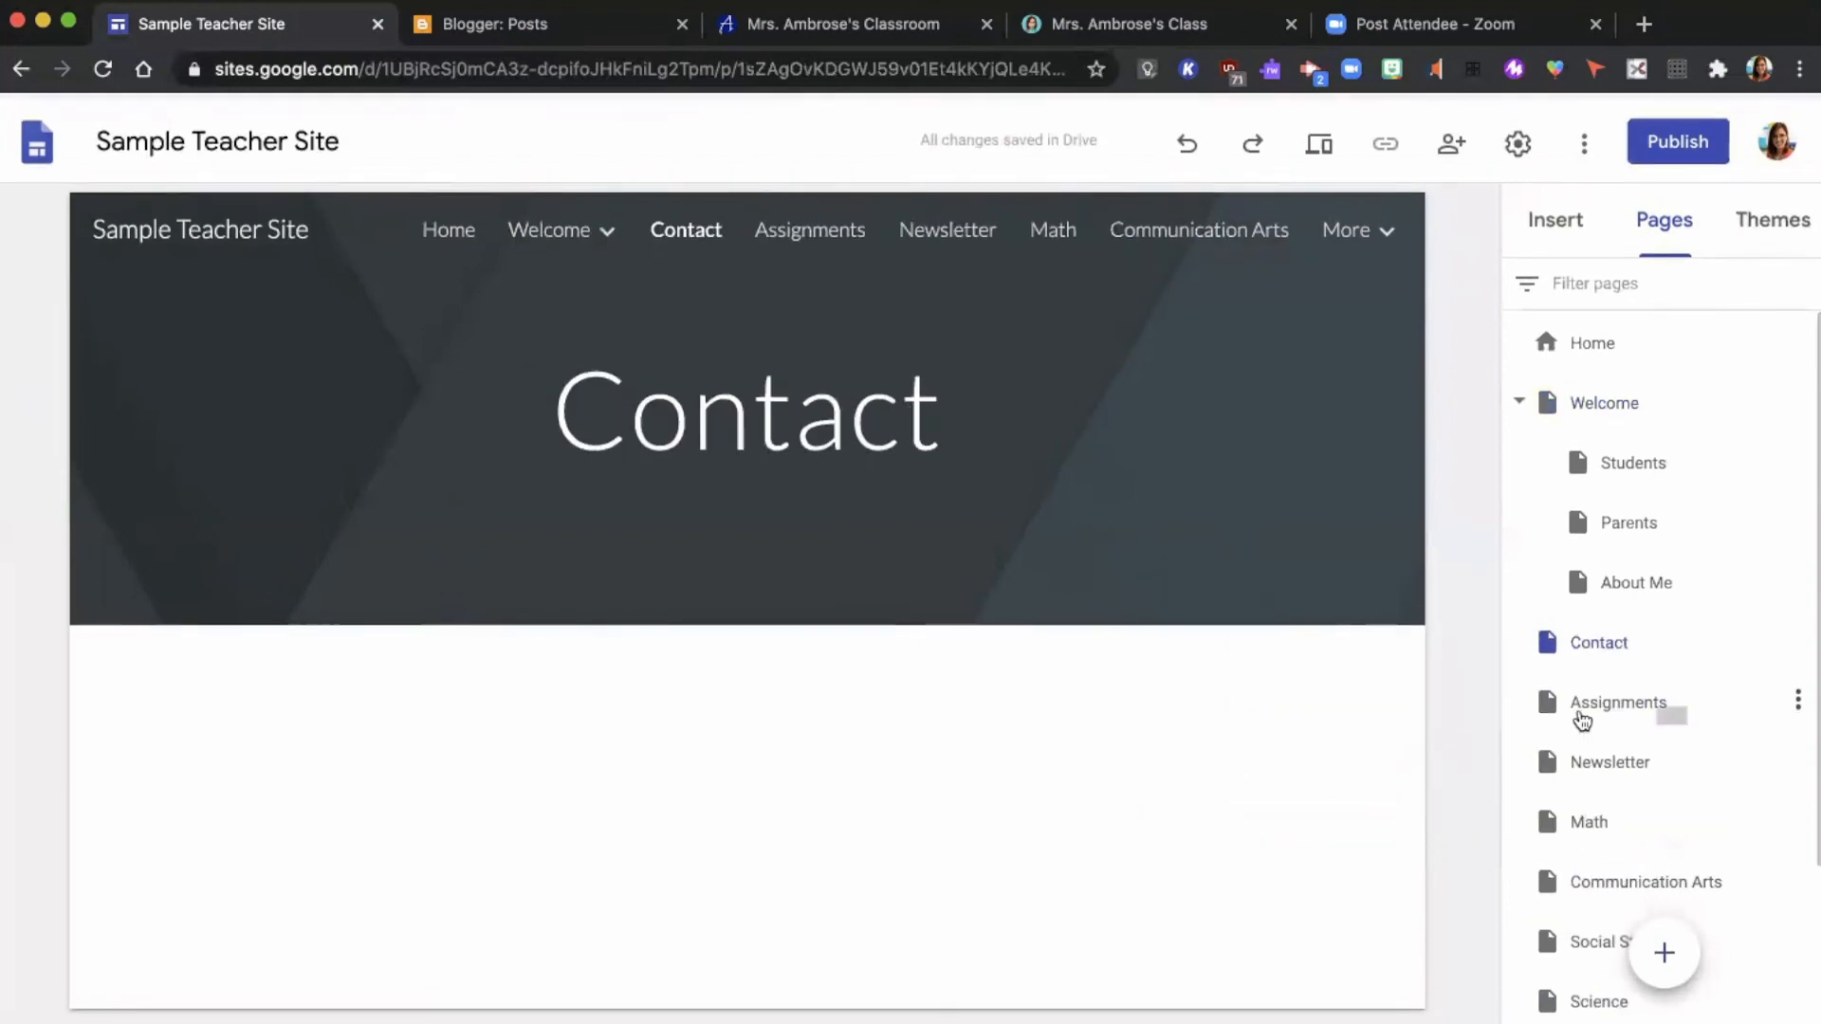
Nest the Contact page under Welcome and move About Me to first place among the Welcome subpages
scroll(1579, 723, down, 3)
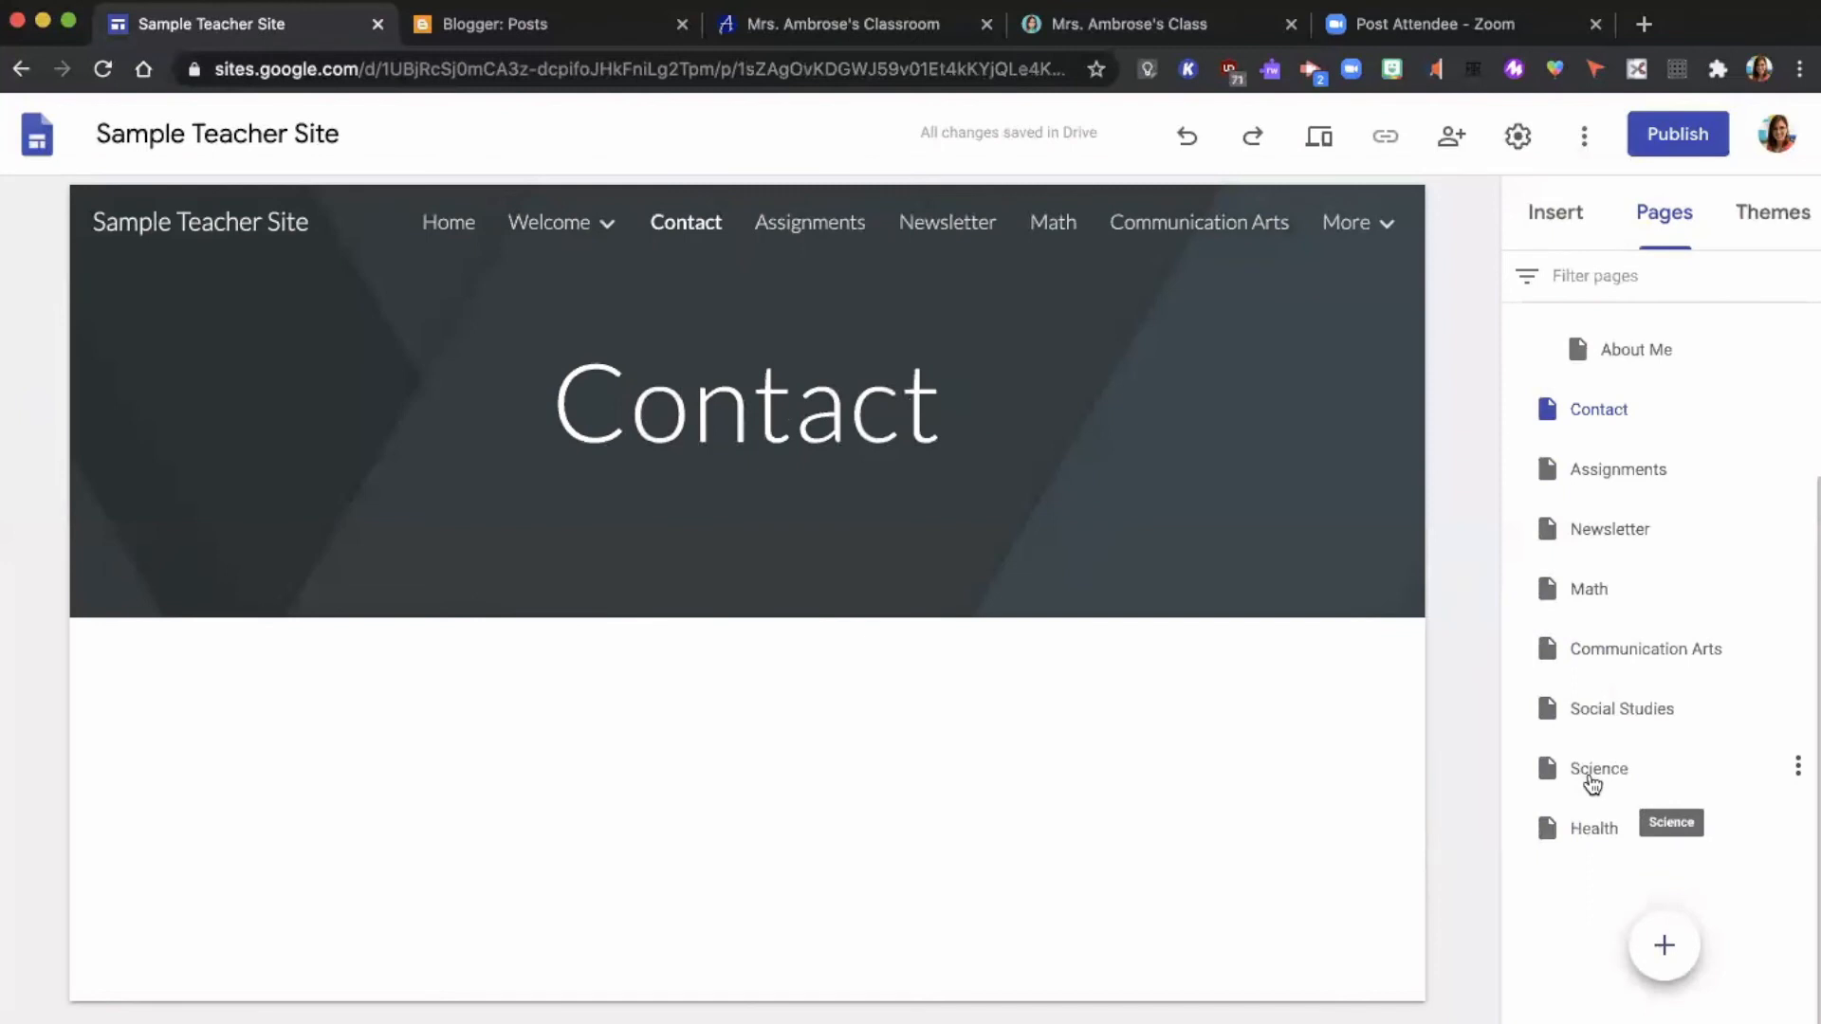
scroll(1592, 785, up, 1)
scroll(1591, 785, up, 3)
drag(1602, 635, 1624, 434)
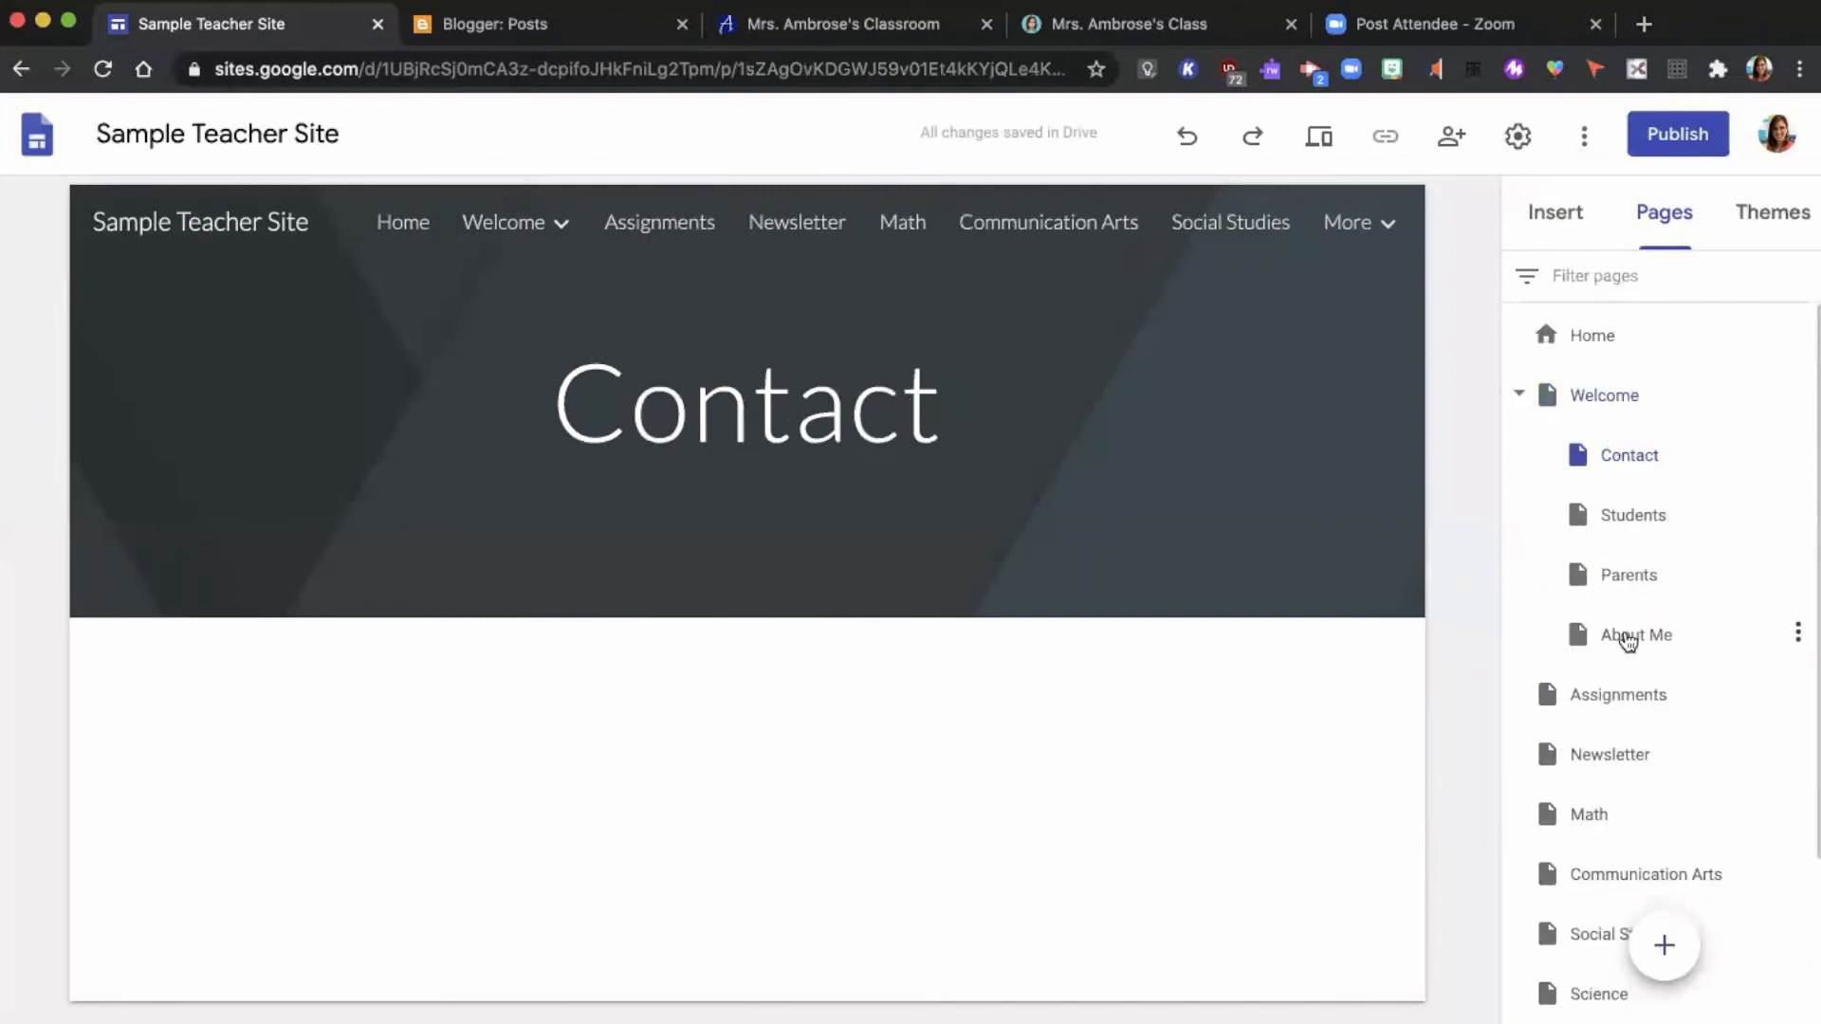
drag(1632, 652, 1622, 446)
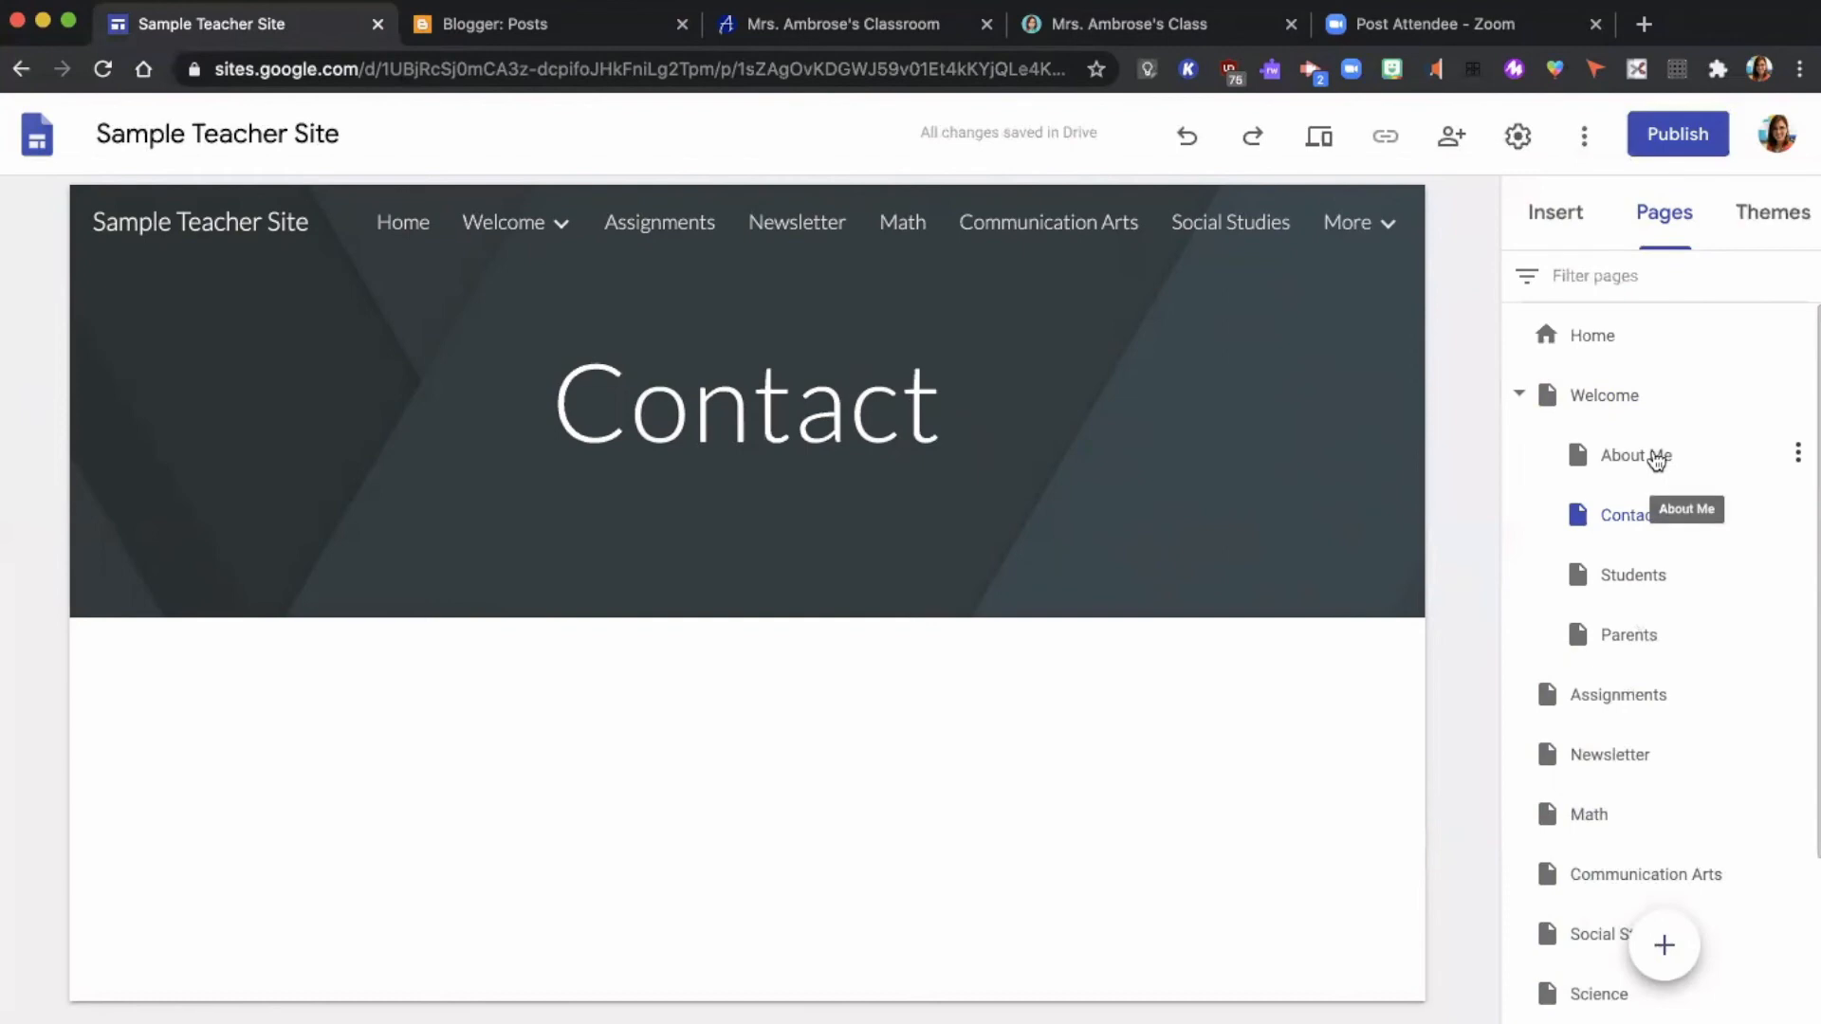
Add a subpage named "Subjects" and move it to the top level between the Newsletter and Math pages
click(1659, 944)
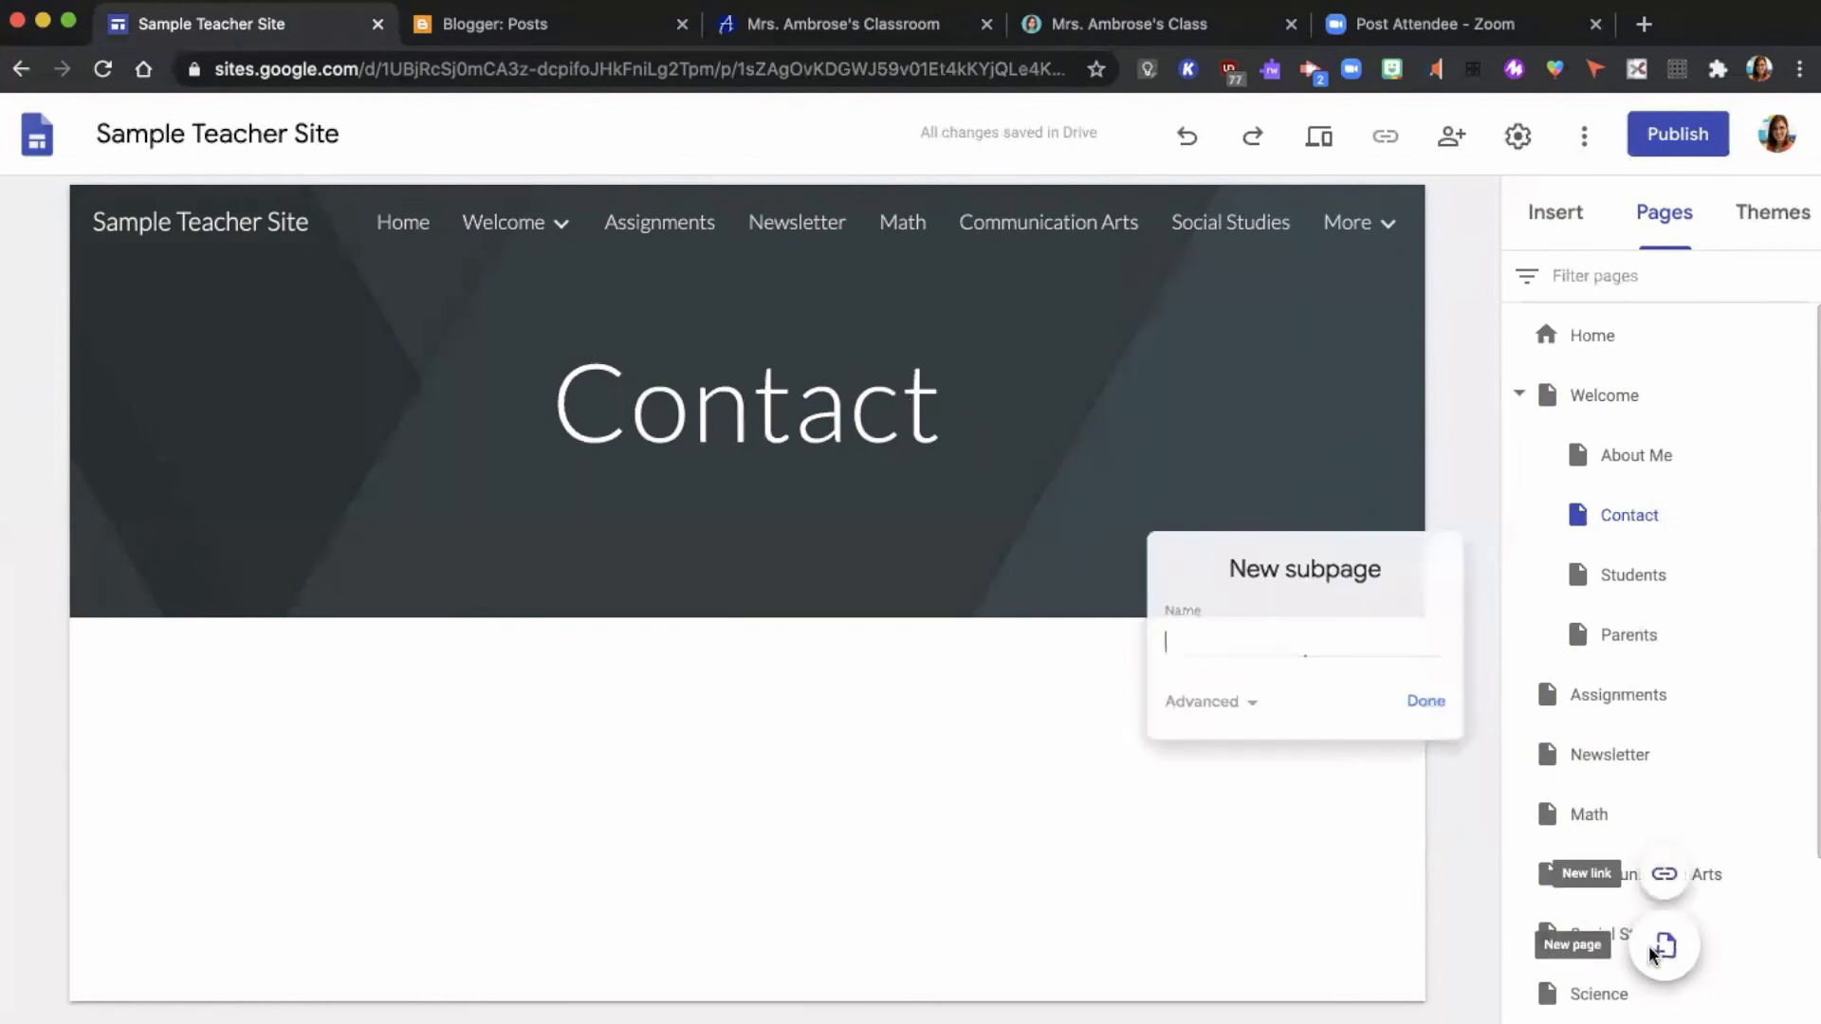
text(Subjects)
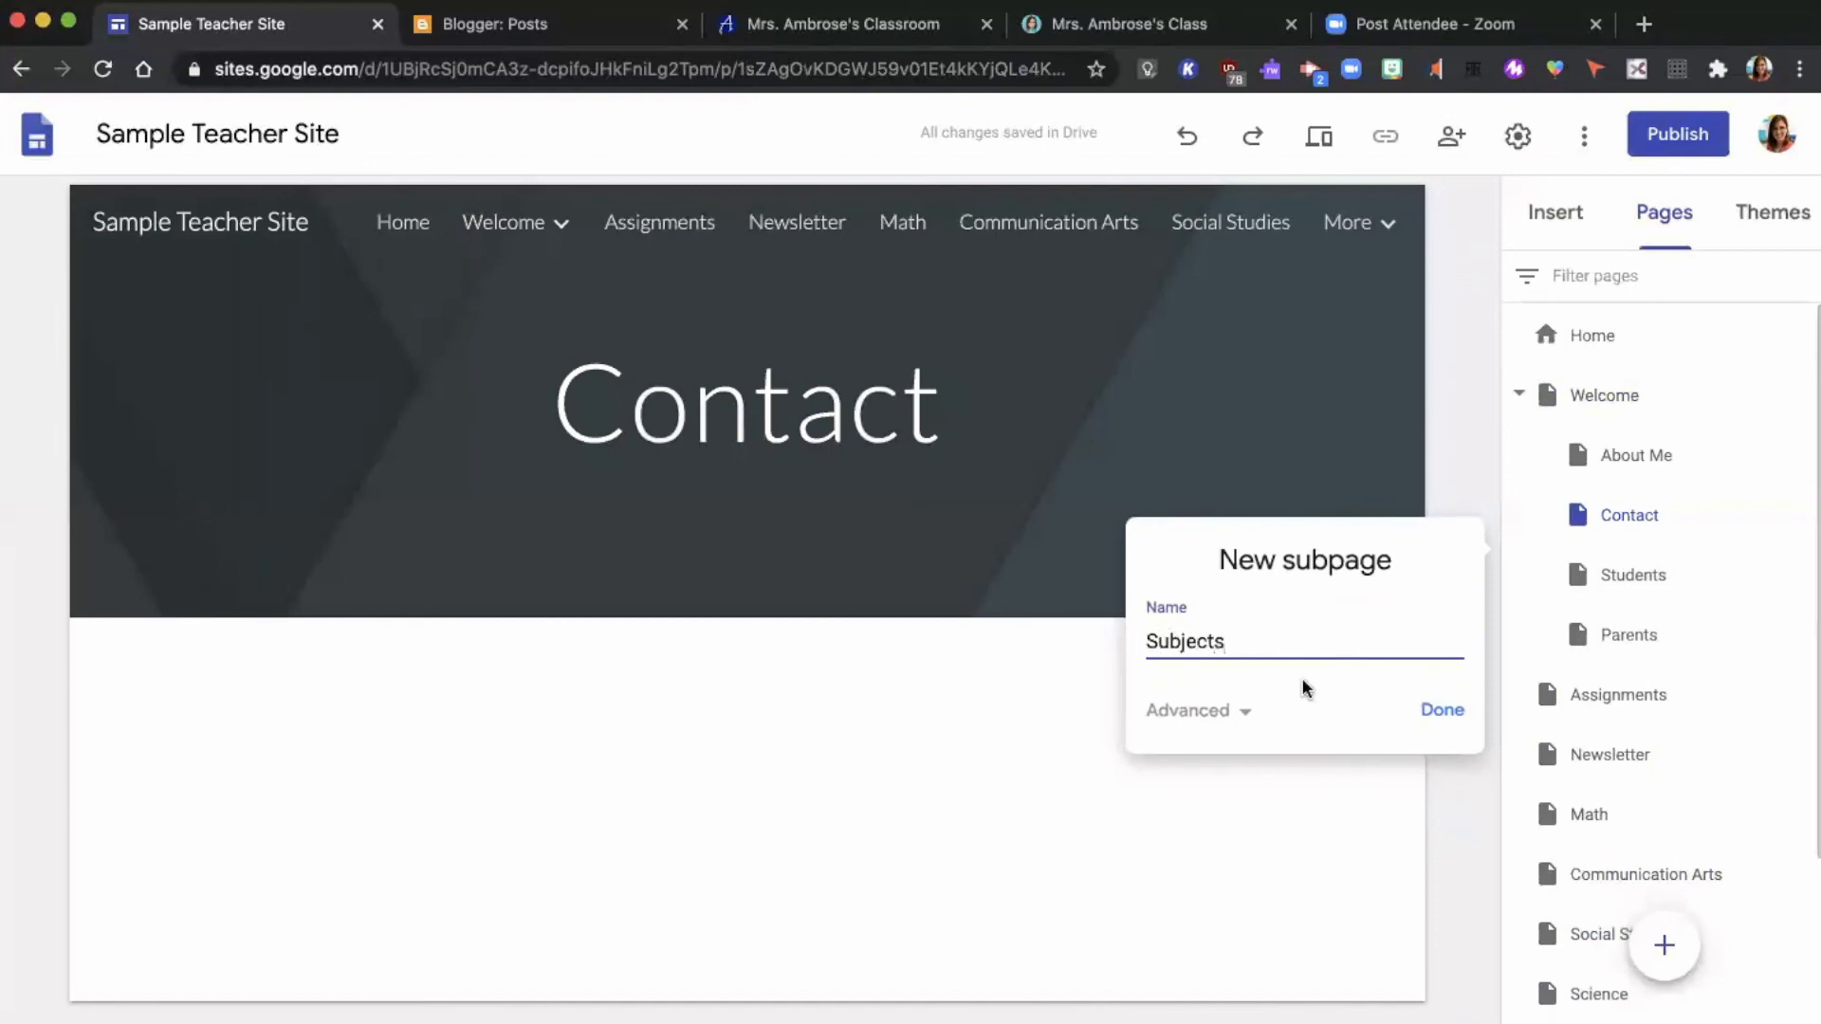
click(1425, 713)
scroll(1640, 822, down, 3)
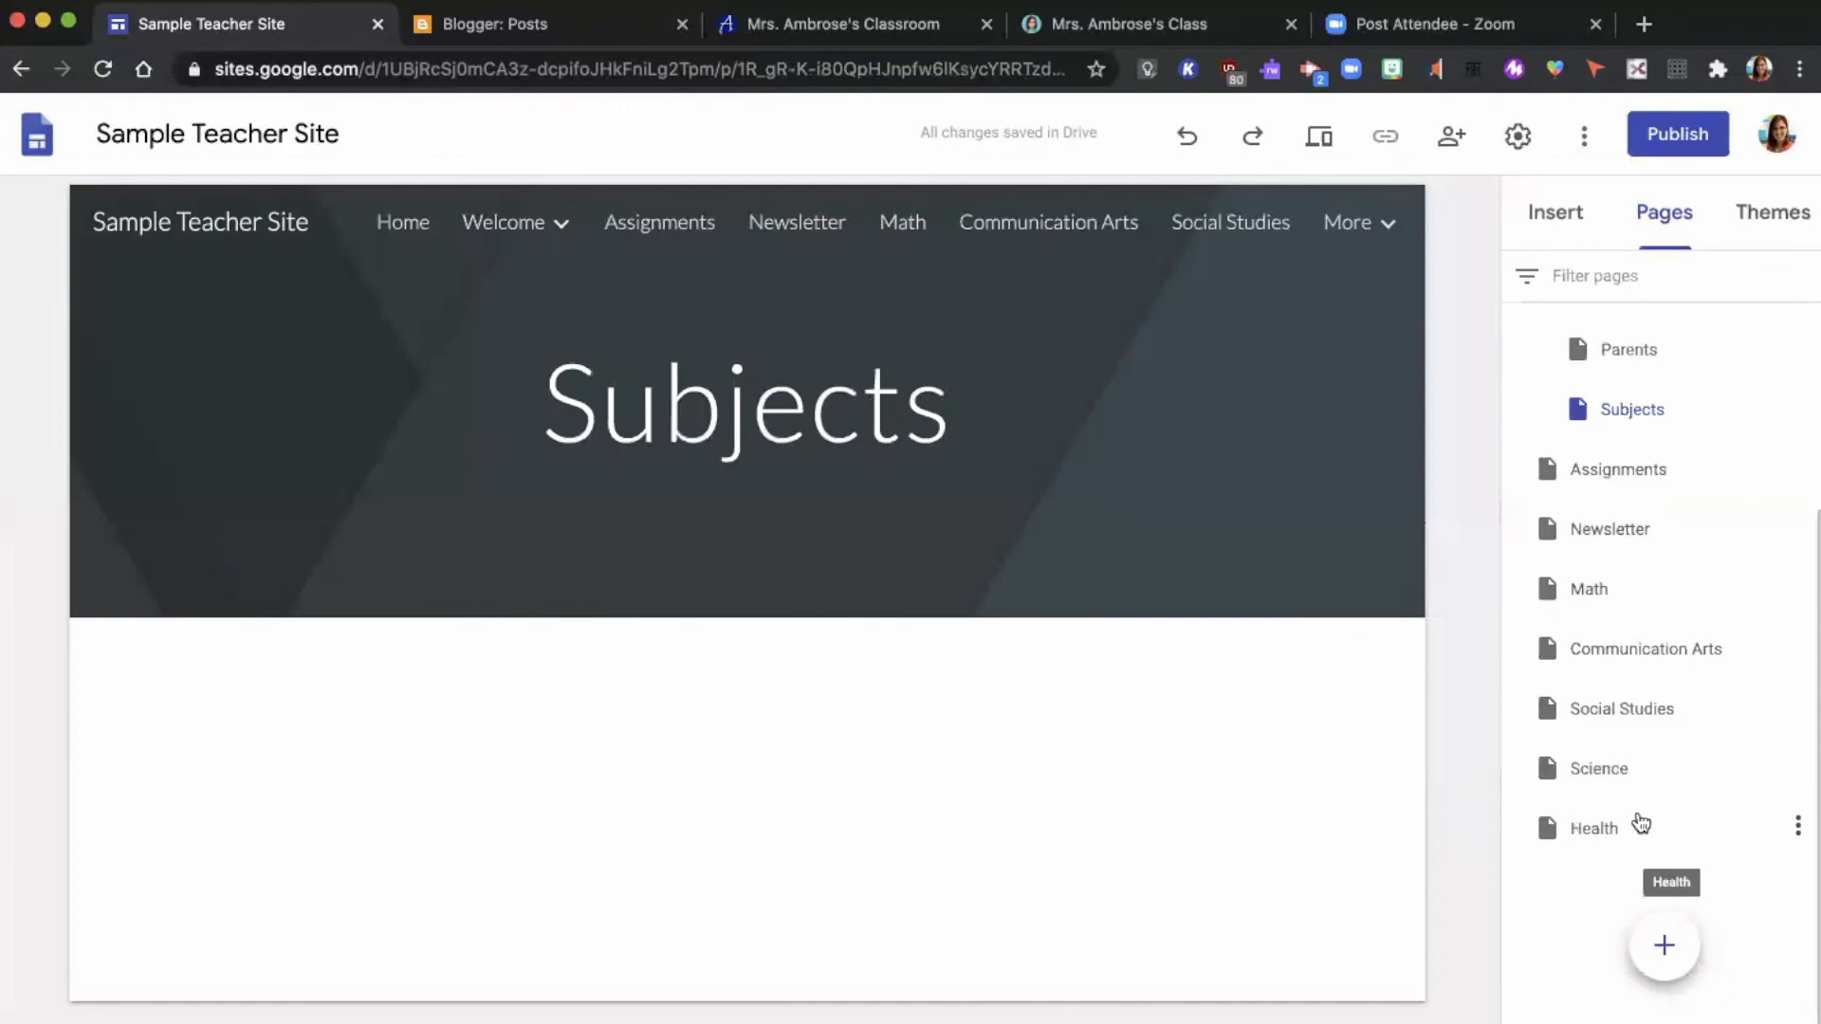
scroll(1622, 702, up, 3)
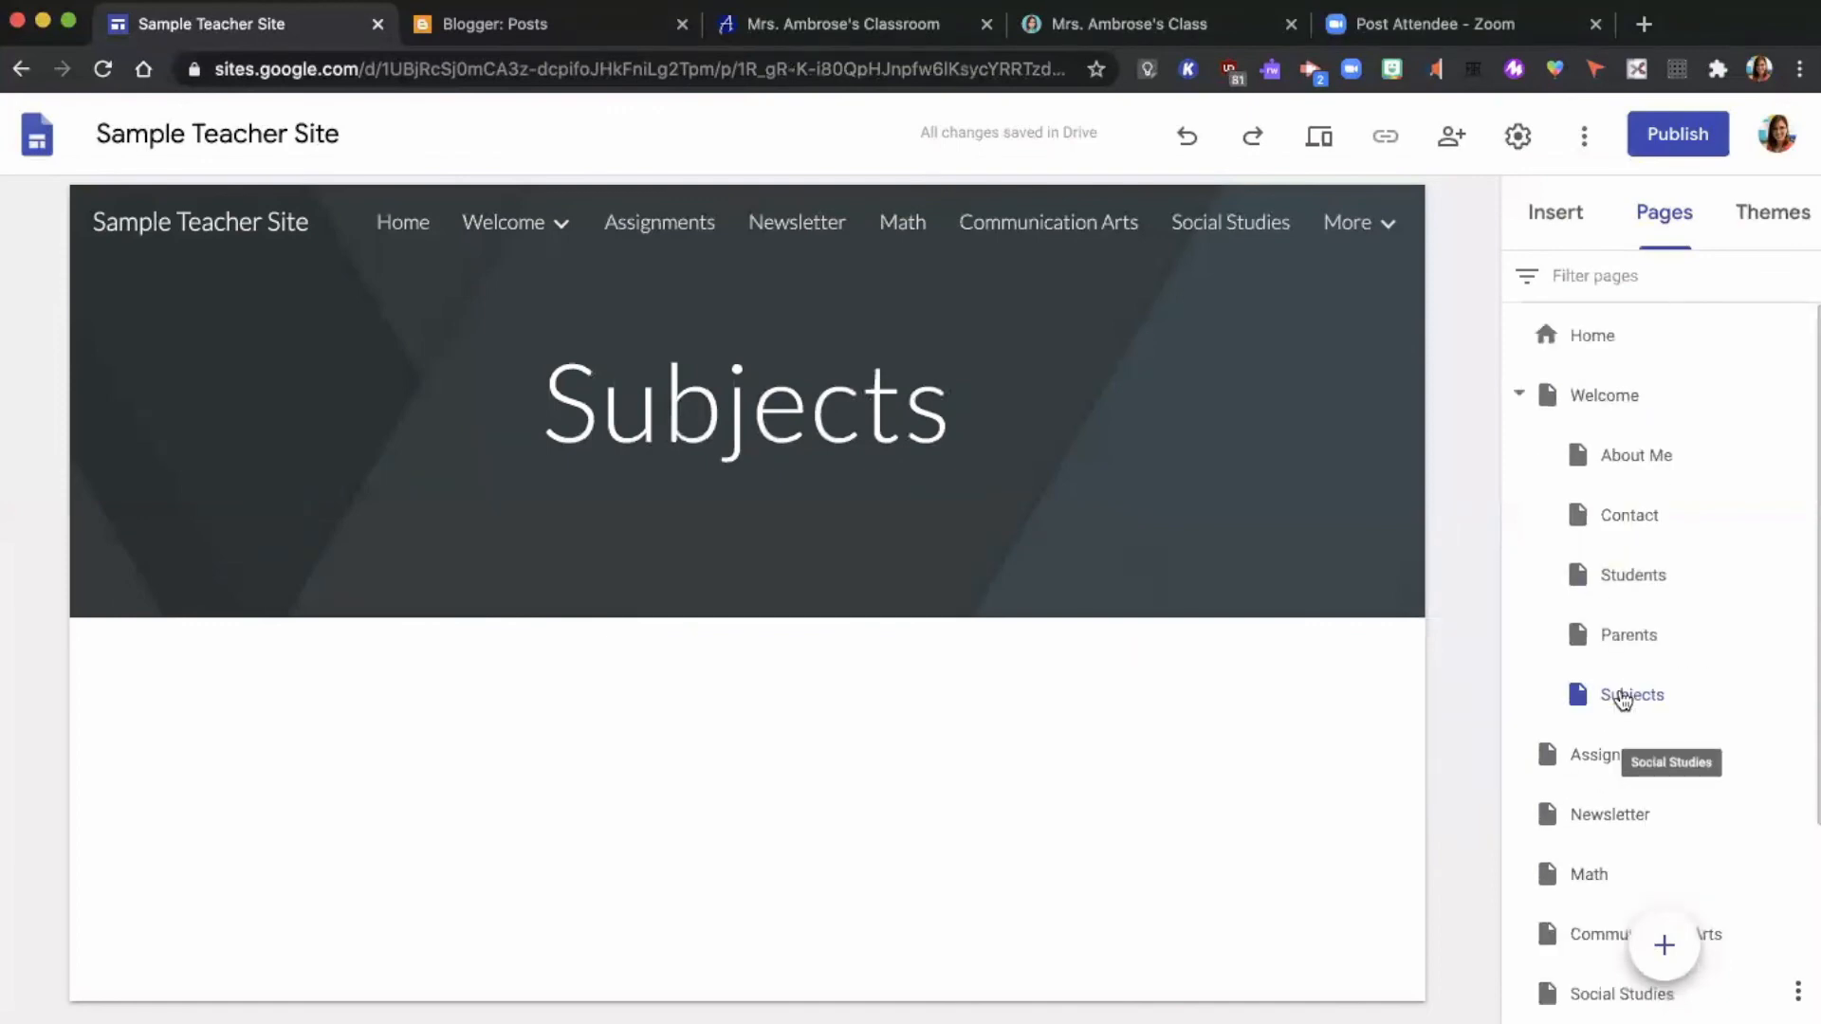
scroll(1624, 699, down, 3)
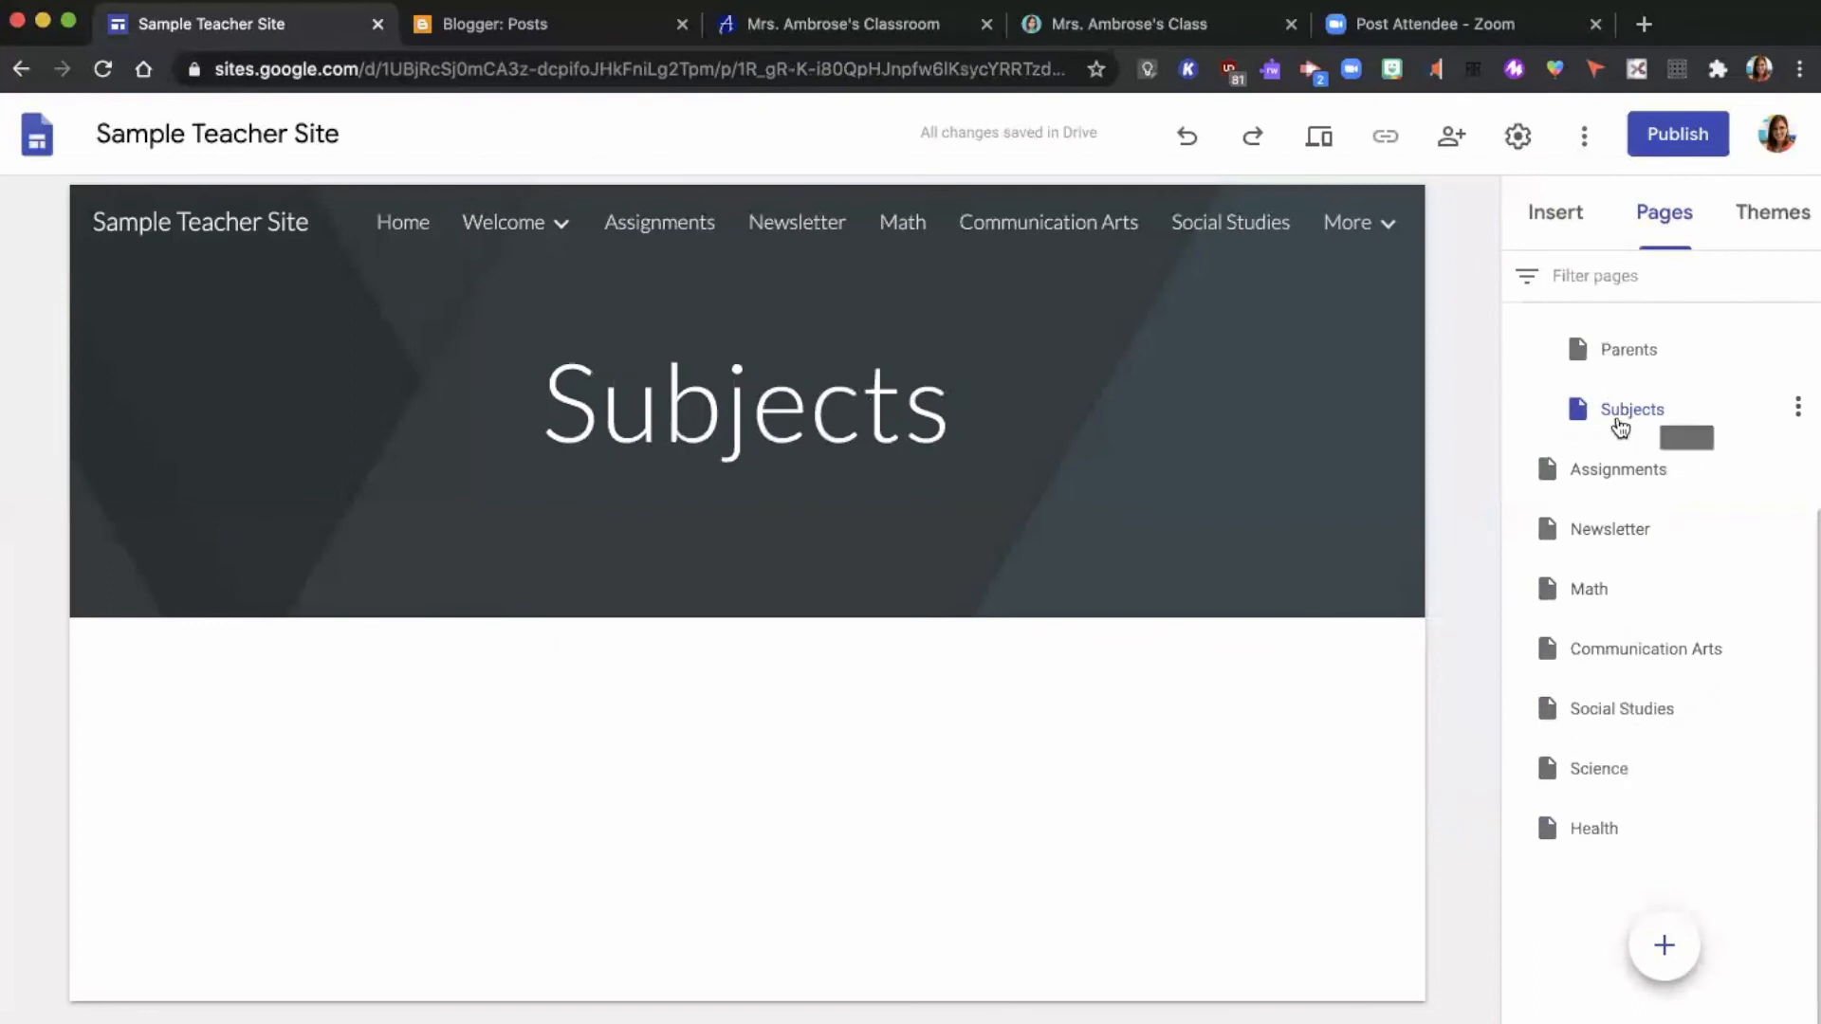
drag(1620, 428, 1560, 554)
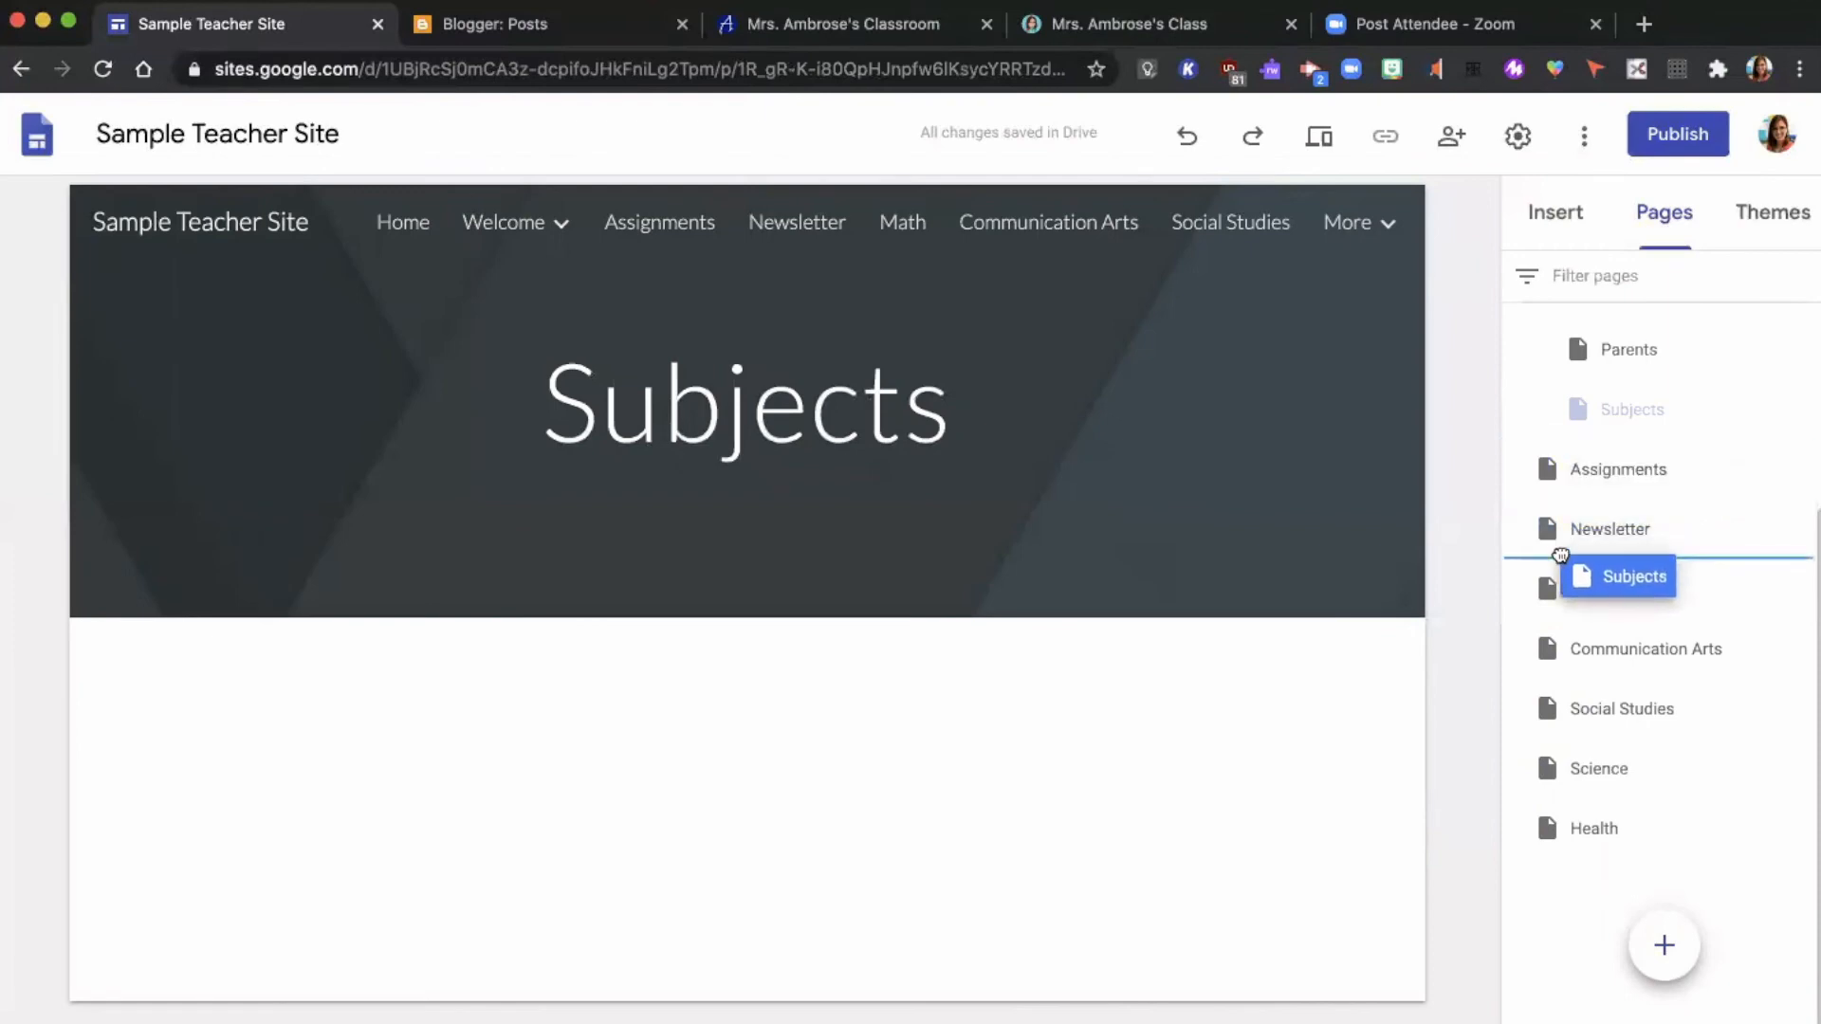
Nest the Math, Communication Arts, Social Studies, Science and Health pages as subpages under Subjects
drag(1561, 558, 1606, 566)
drag(1606, 663, 1609, 552)
drag(1589, 713, 1605, 565)
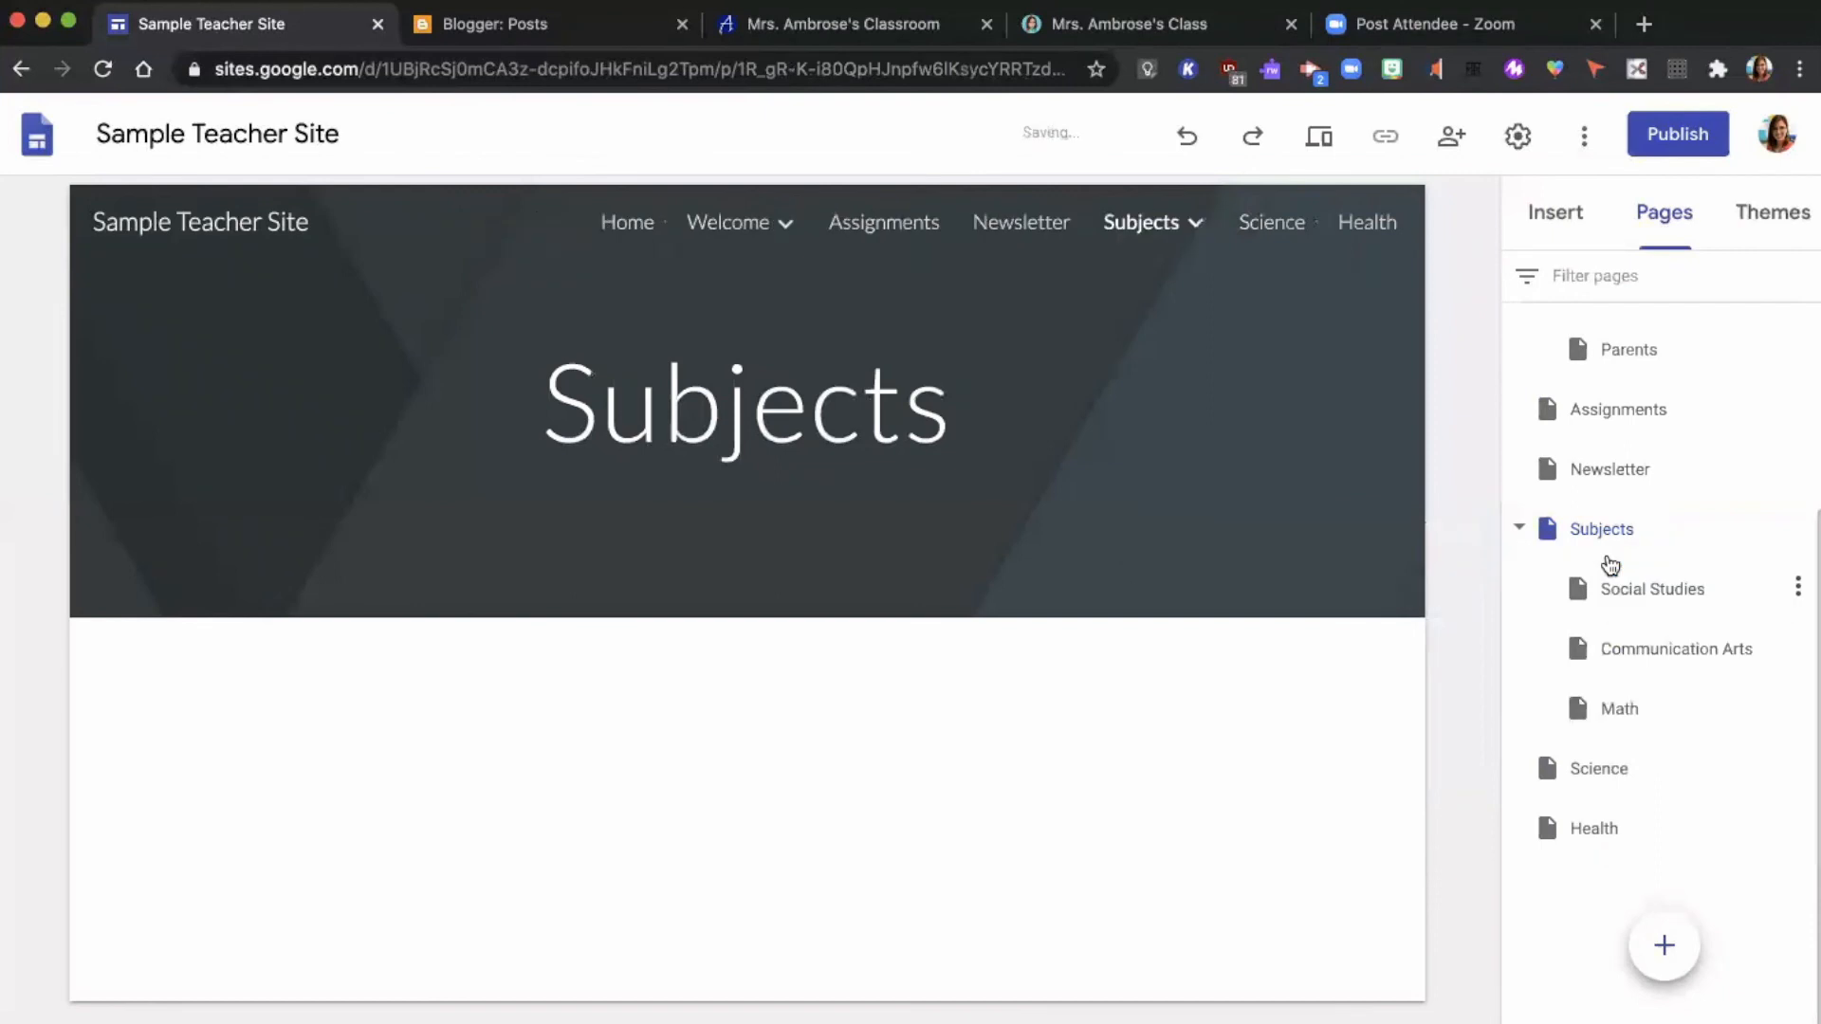
drag(1569, 768, 1599, 565)
drag(1577, 825, 1603, 571)
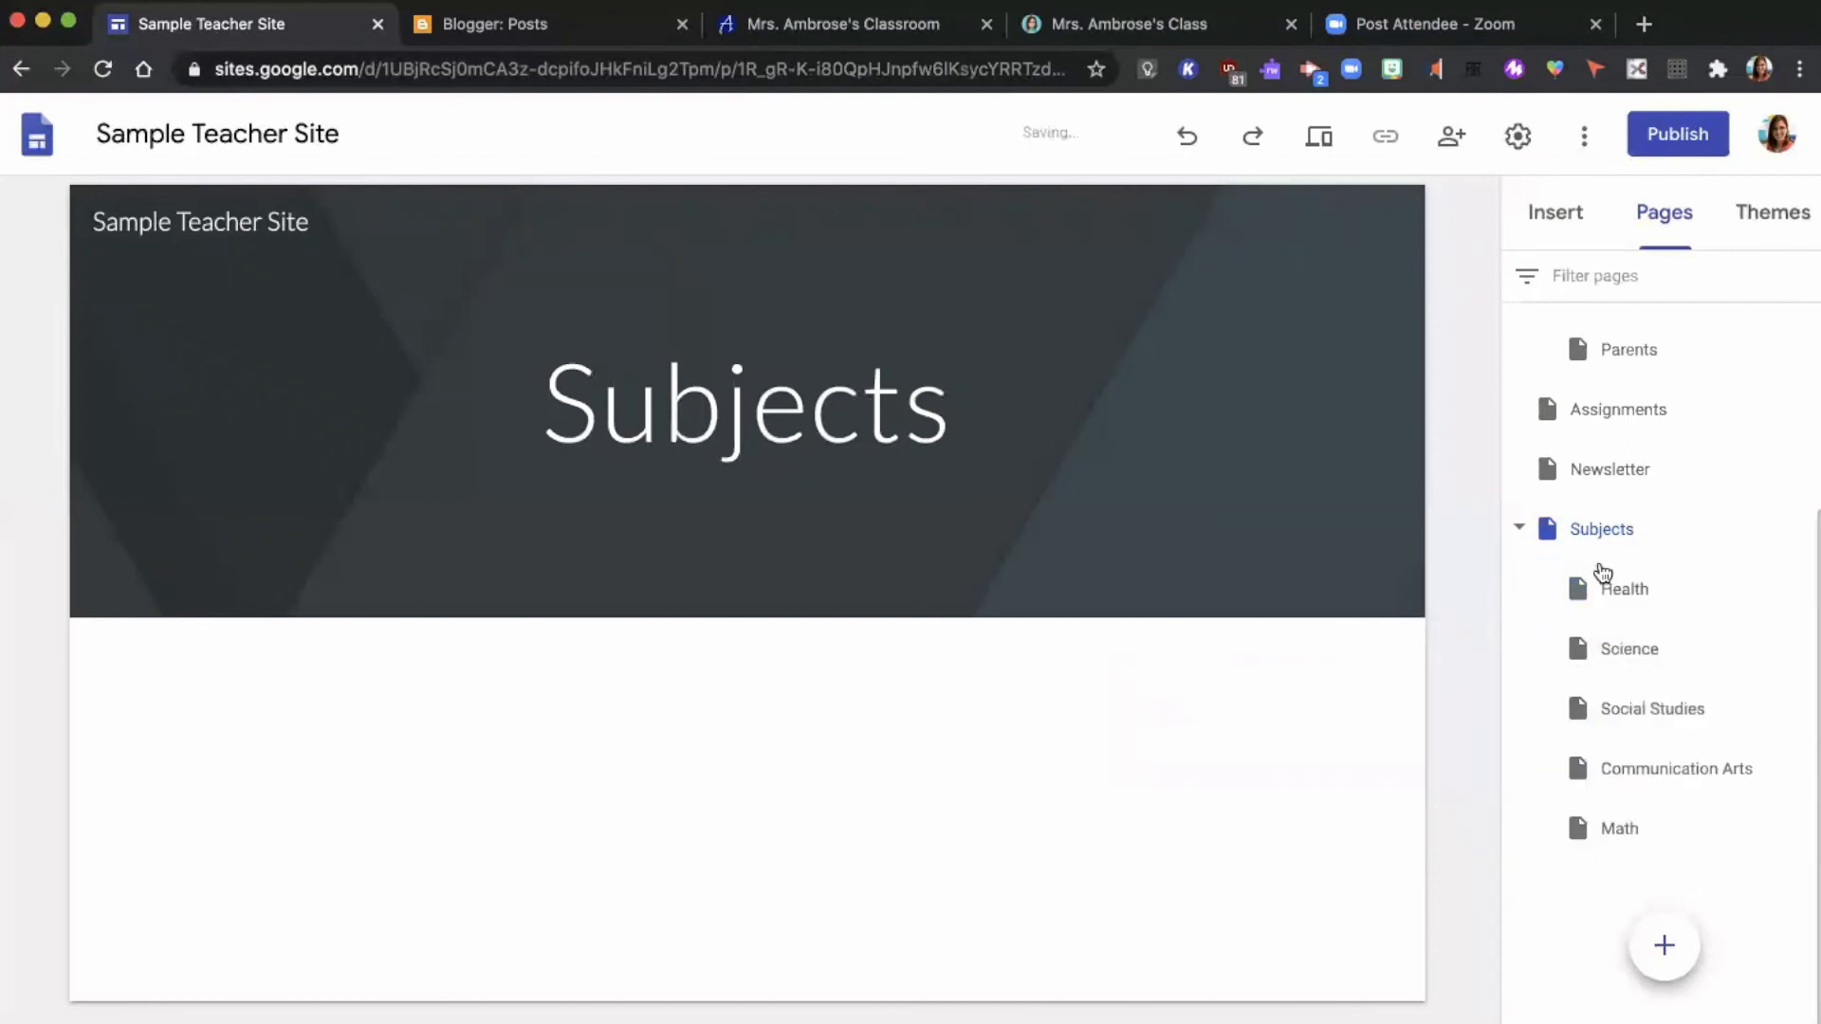
Reorder the Subjects subpages as Math, Communication Arts, Science, Social Studies, Health
drag(1622, 826, 1609, 578)
drag(1646, 825, 1620, 643)
drag(1631, 831, 1613, 697)
Check the subpages under Welcome and Subjects in the site navigation, and open the Home page with the insertable elements shown
mouse_move(875, 226)
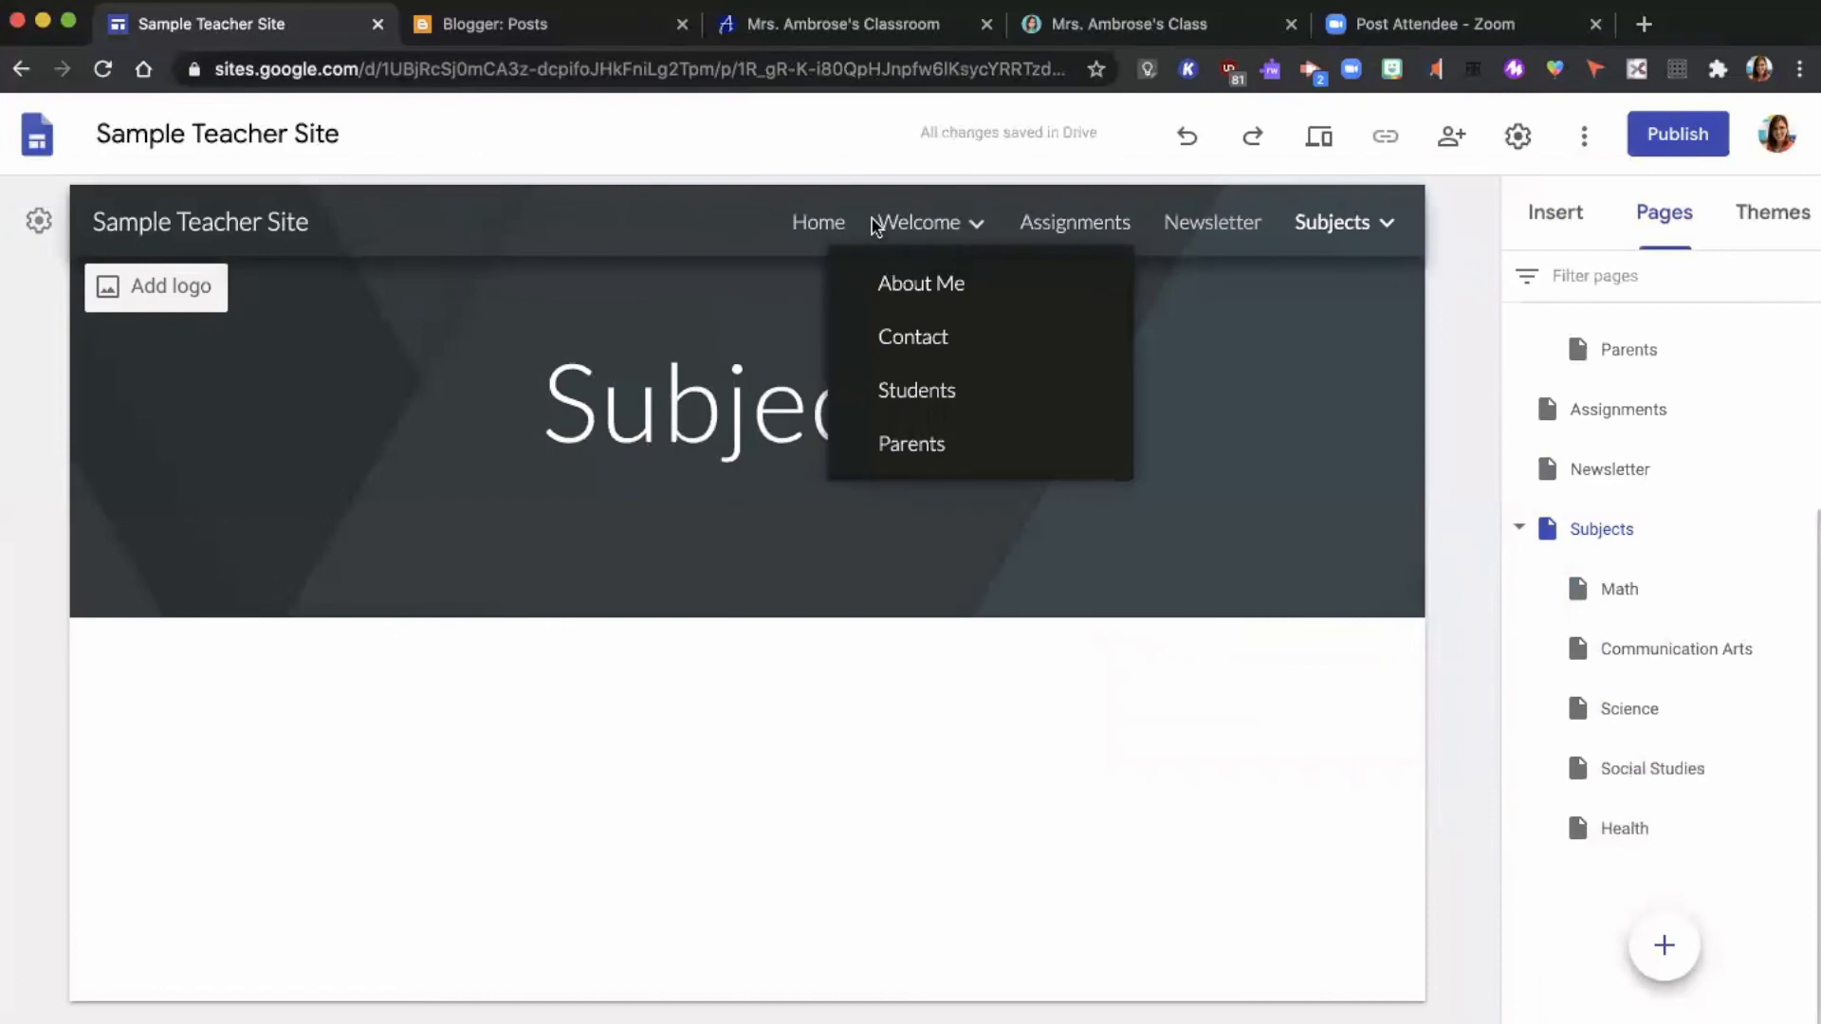
mouse_move(1348, 230)
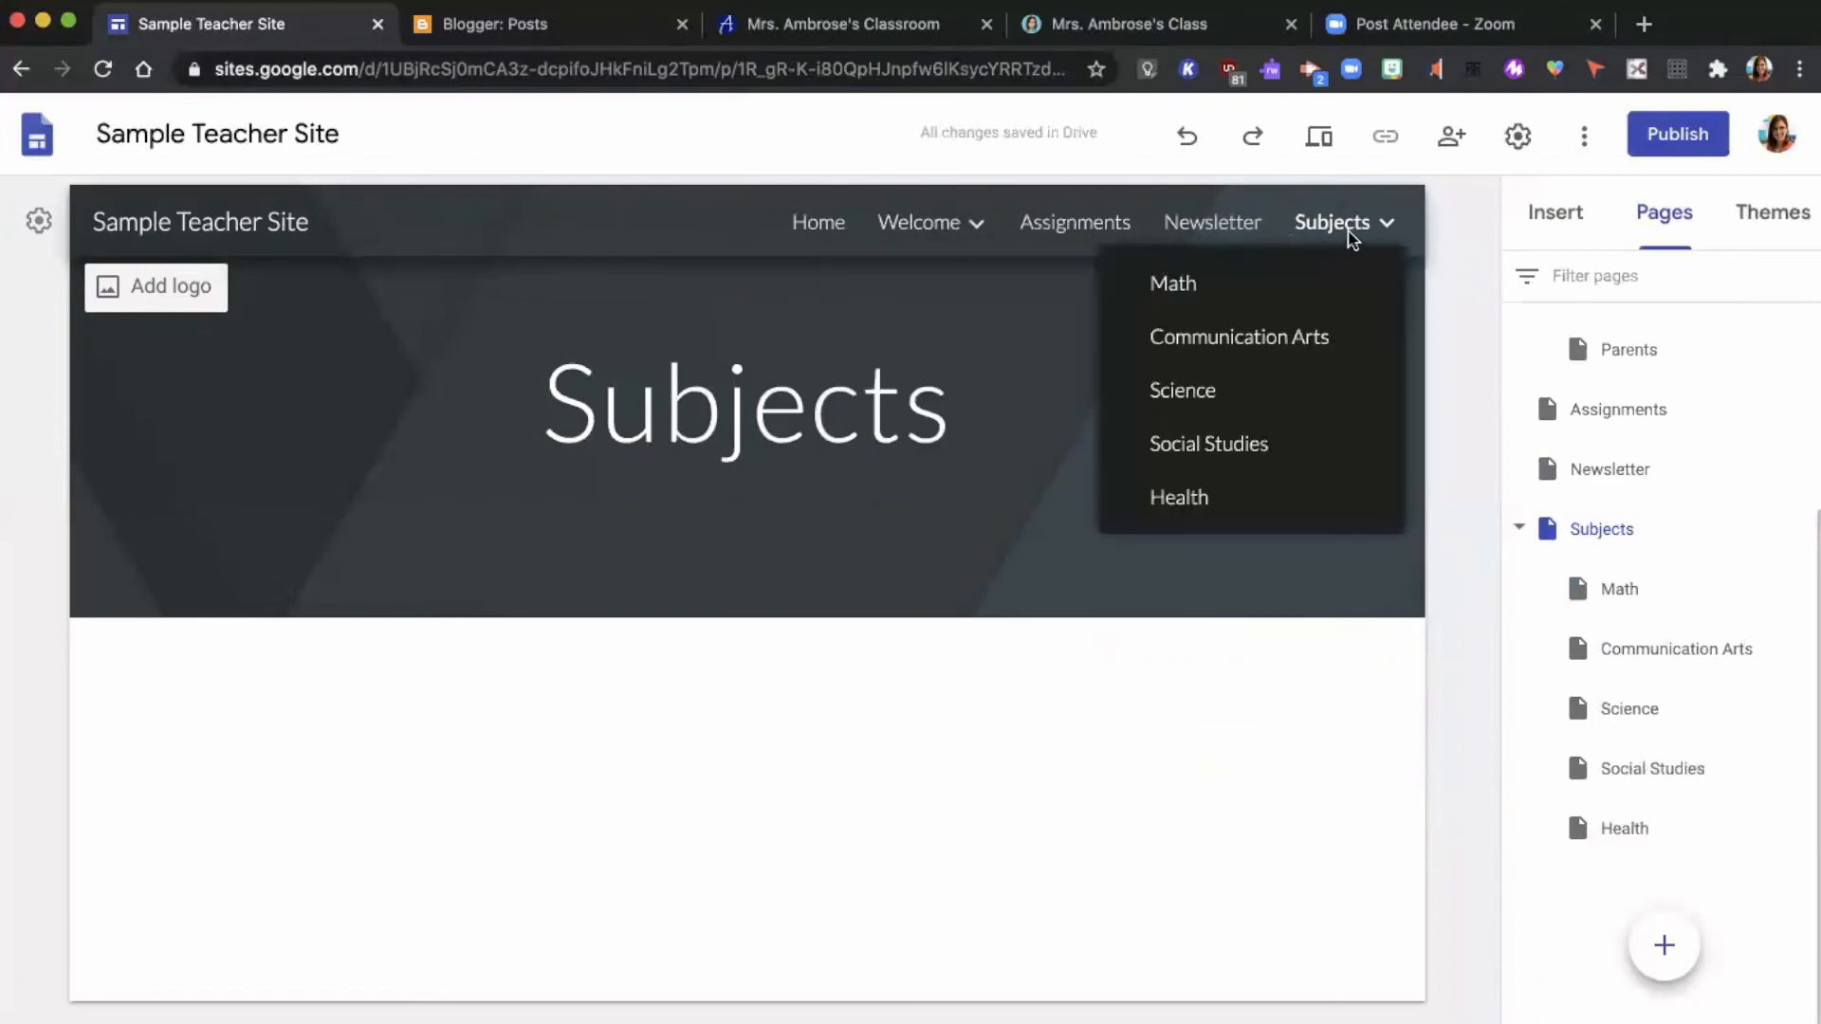
mouse_move(961, 227)
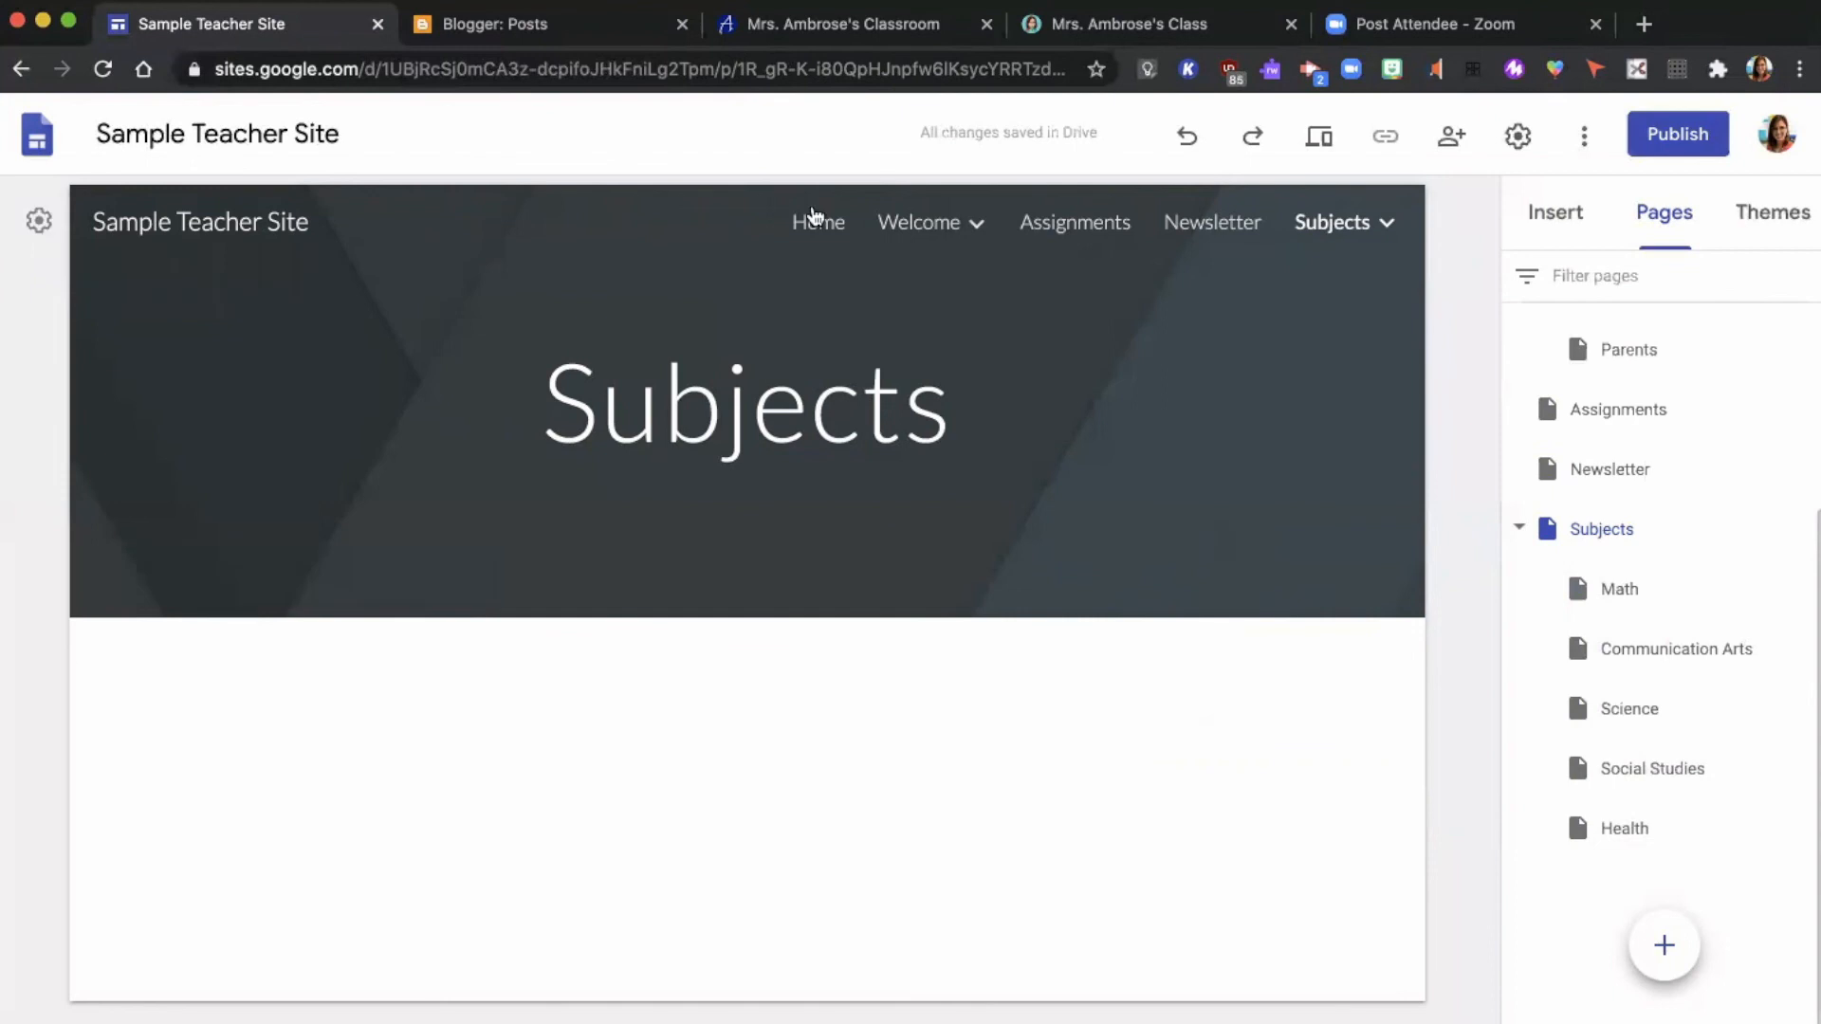
click(820, 228)
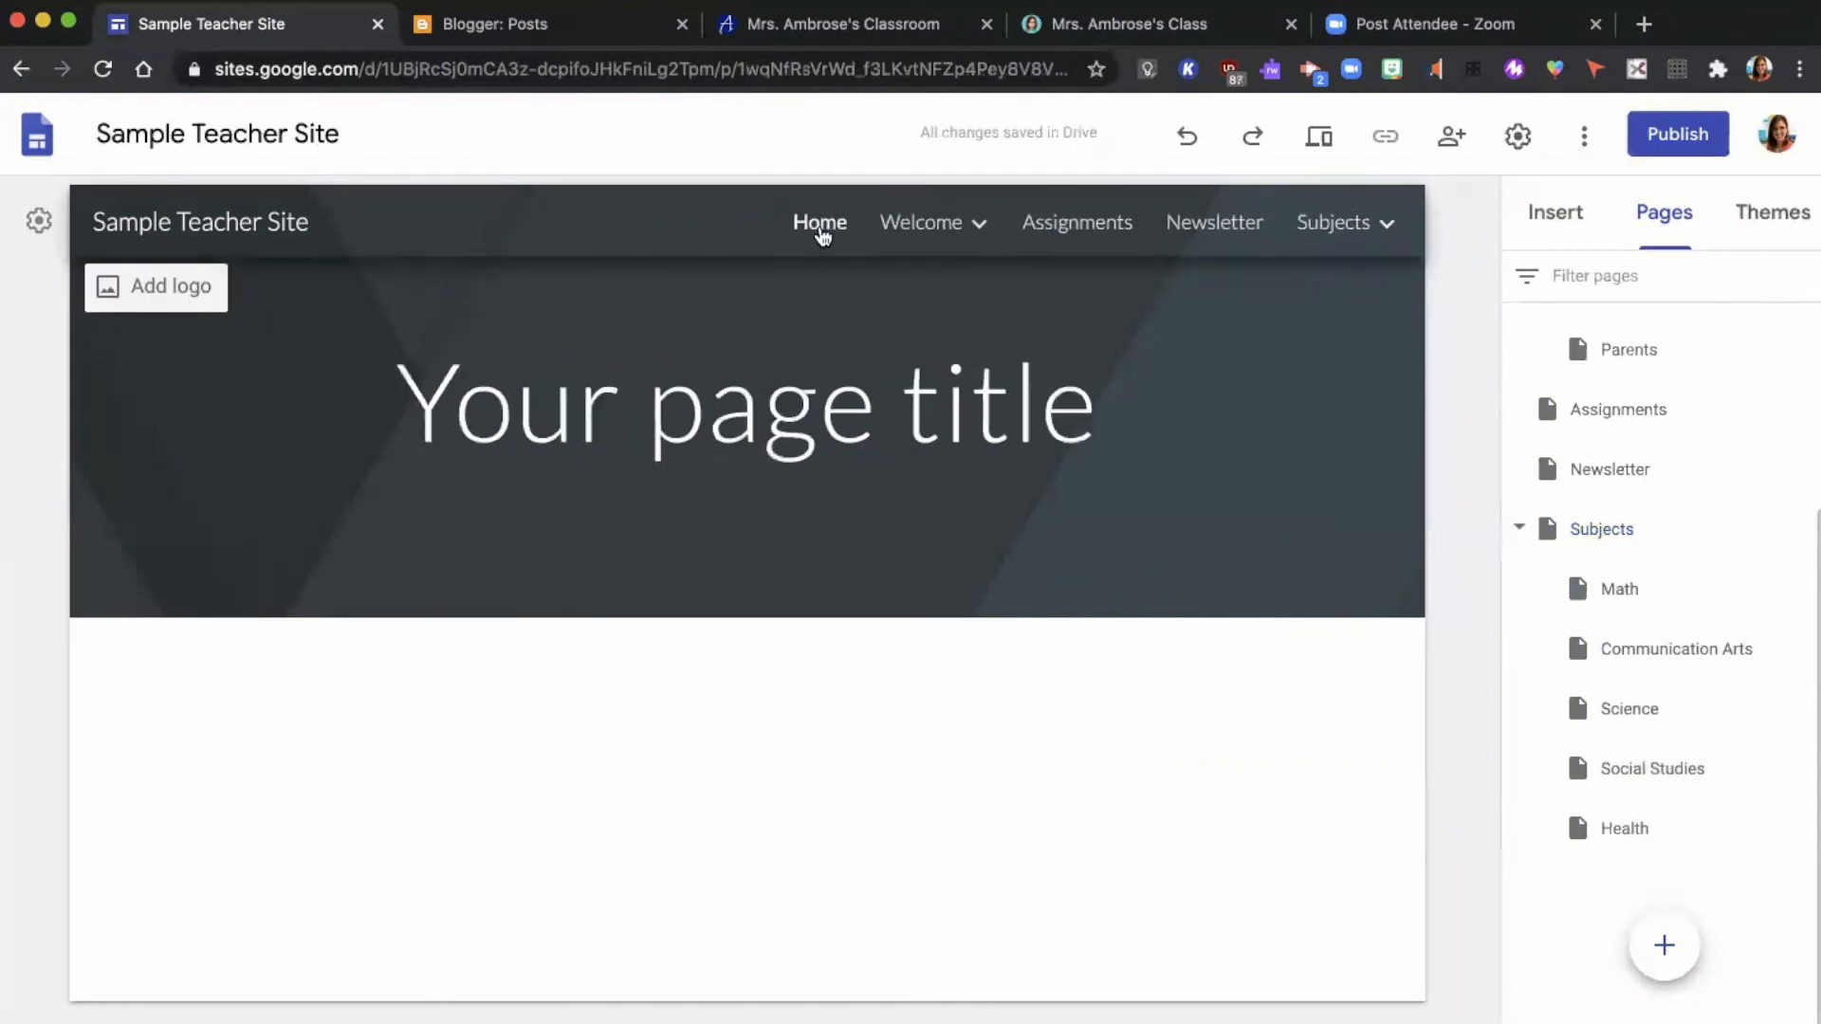
click(1556, 230)
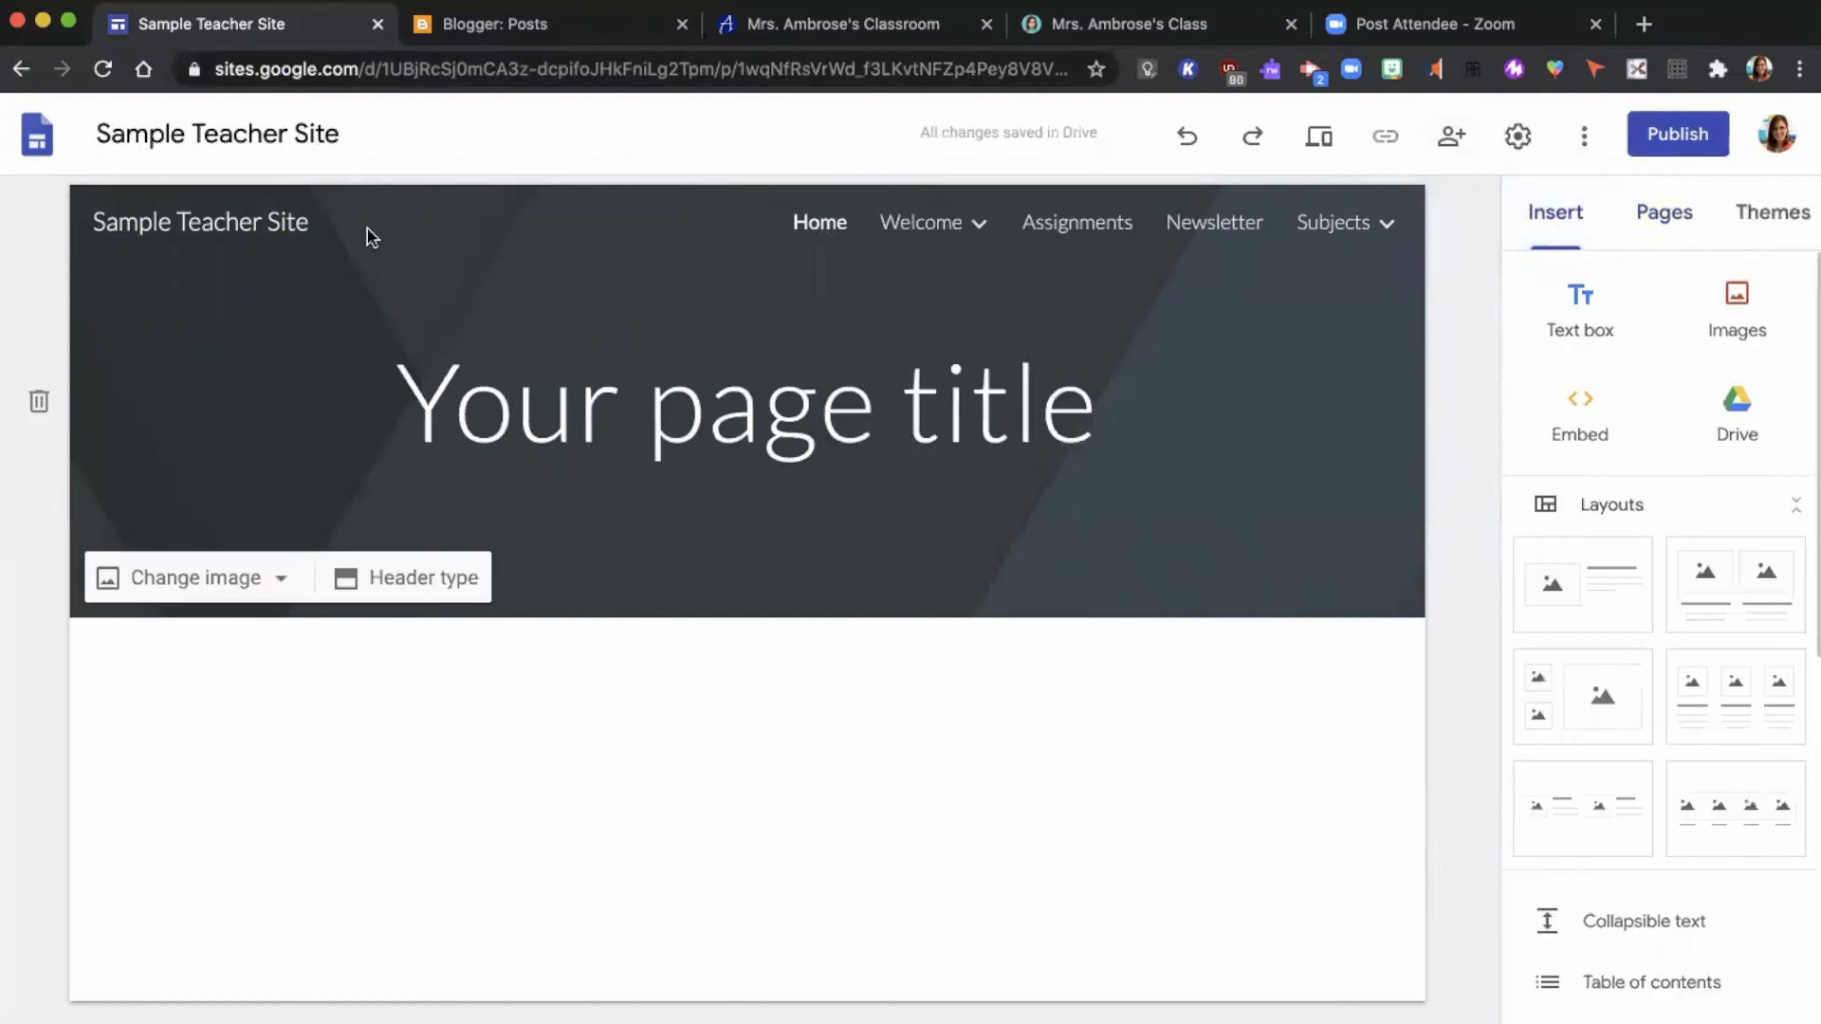
Switch to the Blogger post list and the published classroom blog, and examine the blog's home page from header to footer
click(487, 37)
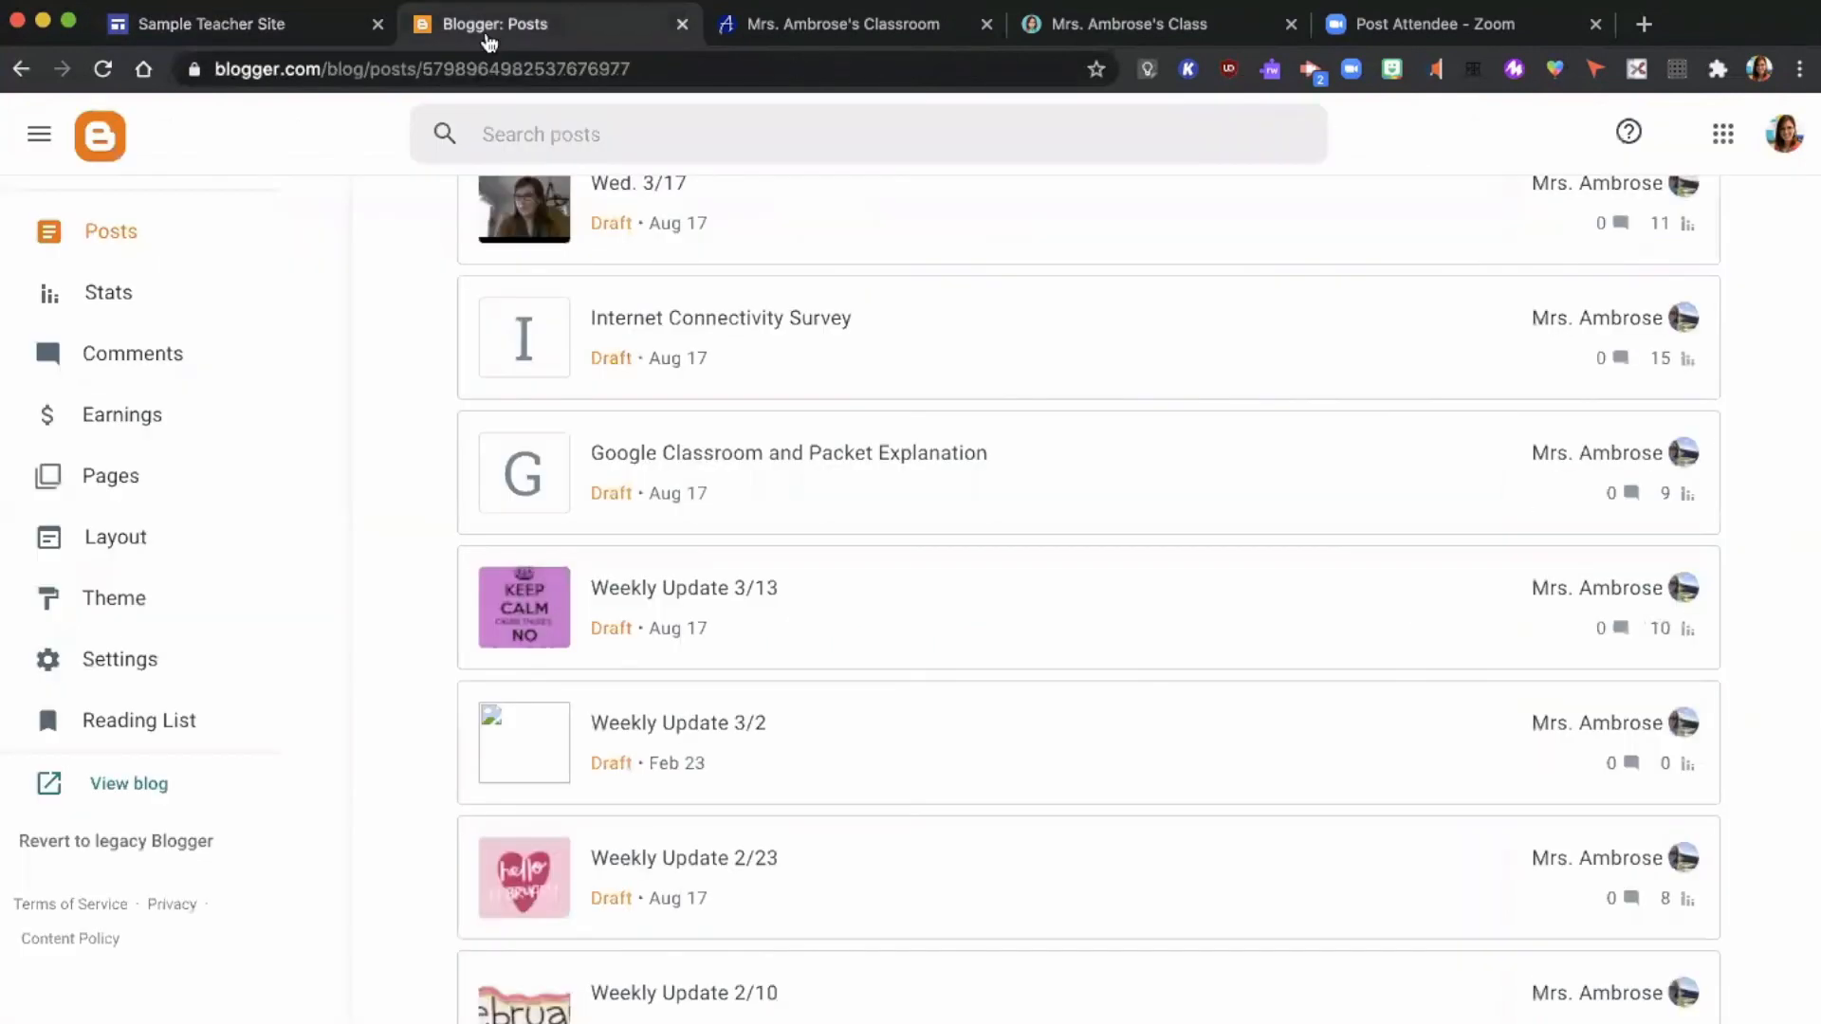
scroll(602, 399, up, 6)
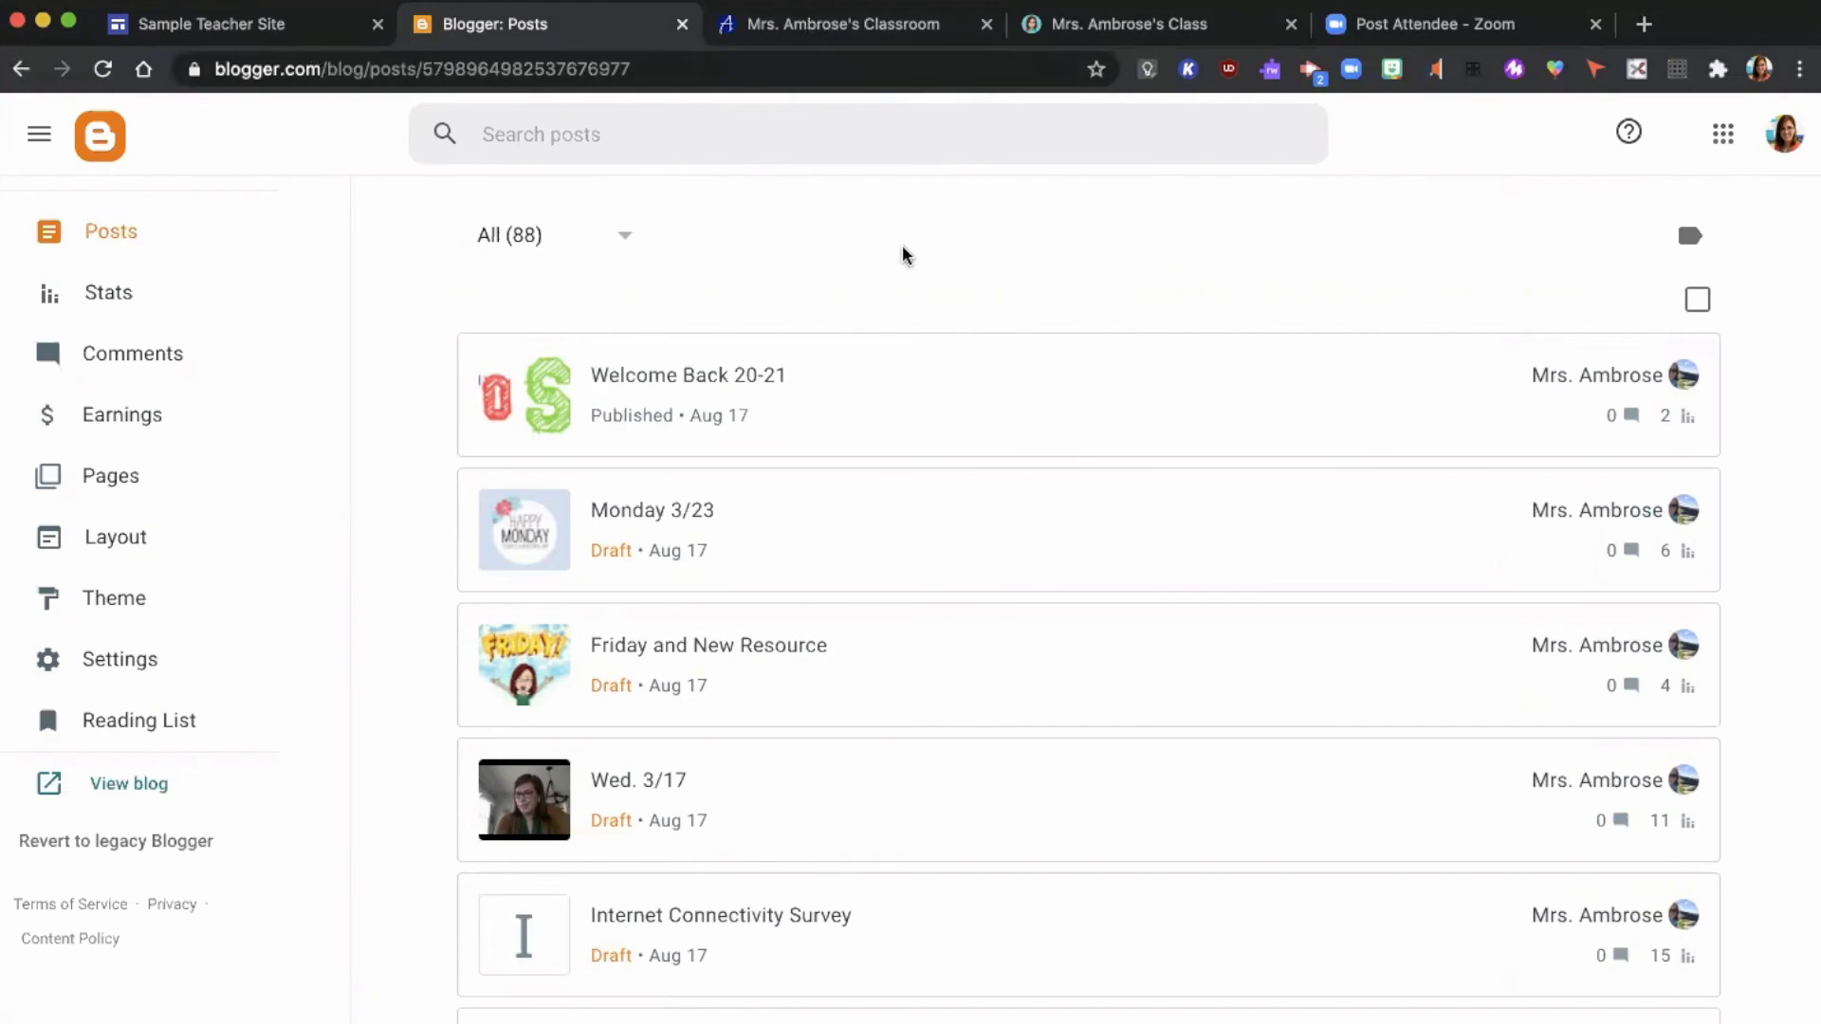
click(794, 36)
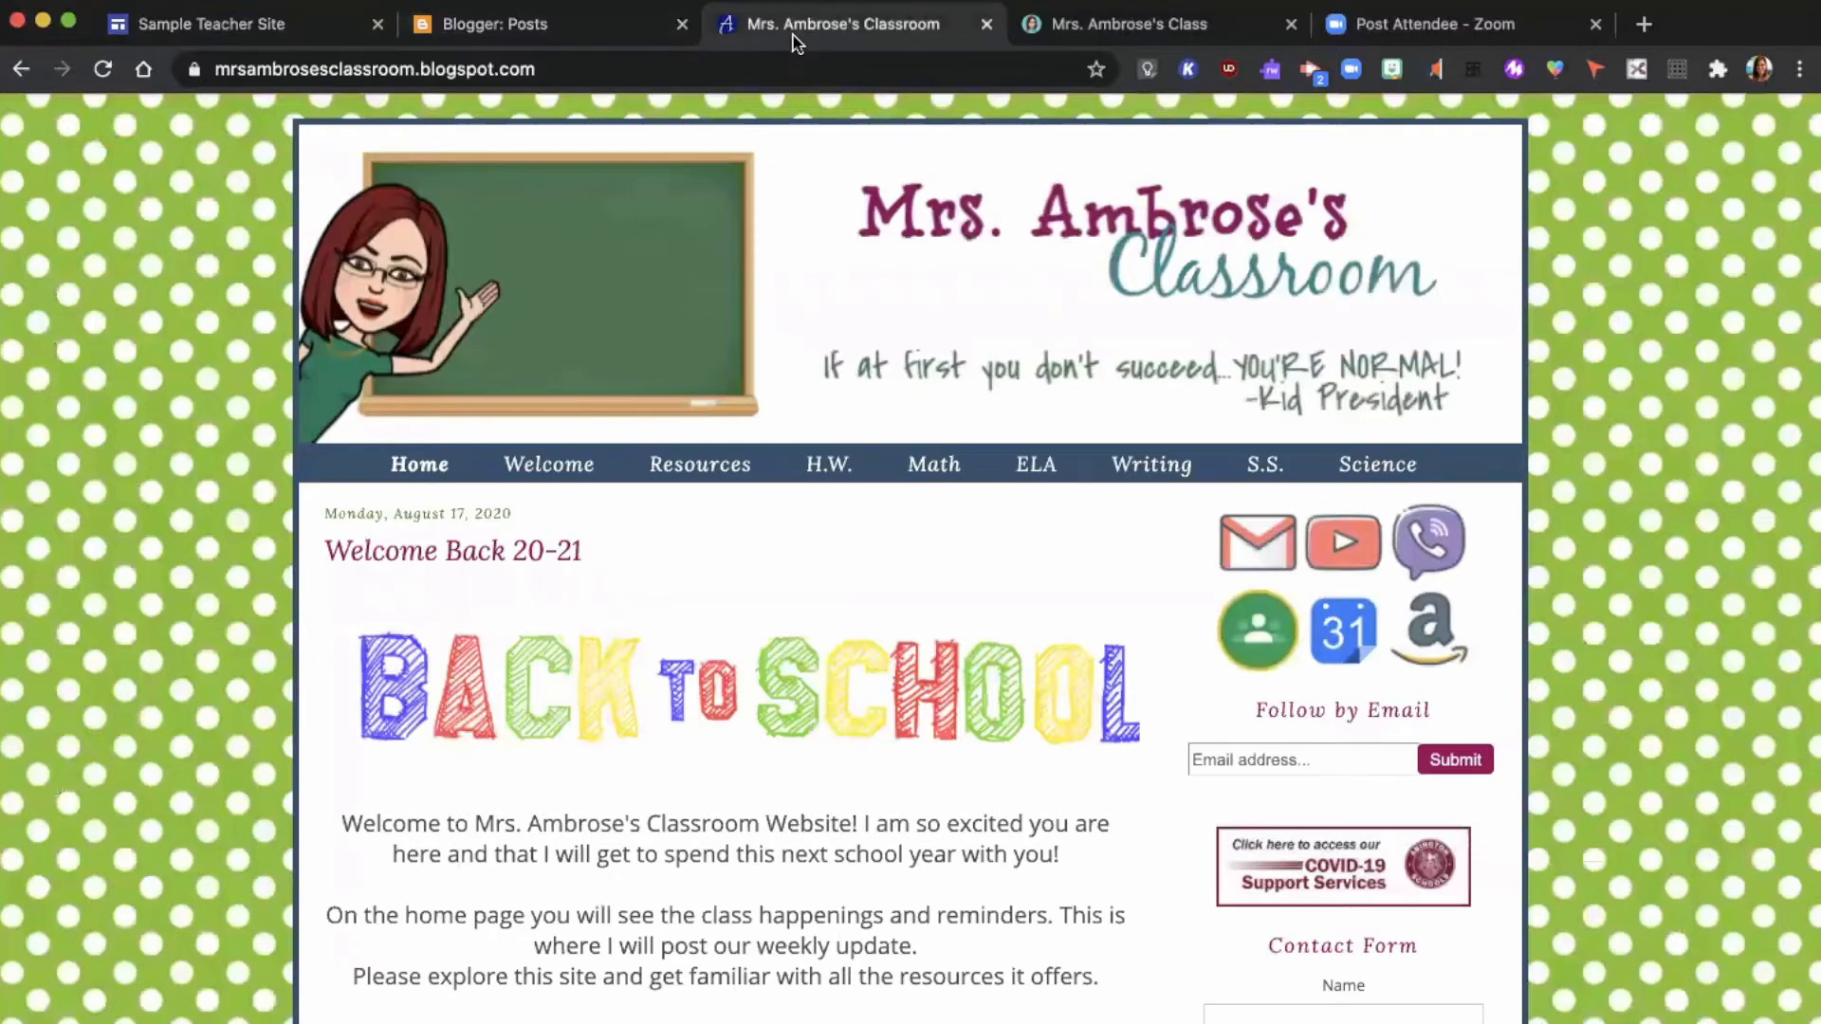
scroll(816, 613, down, 5)
scroll(818, 624, down, 8)
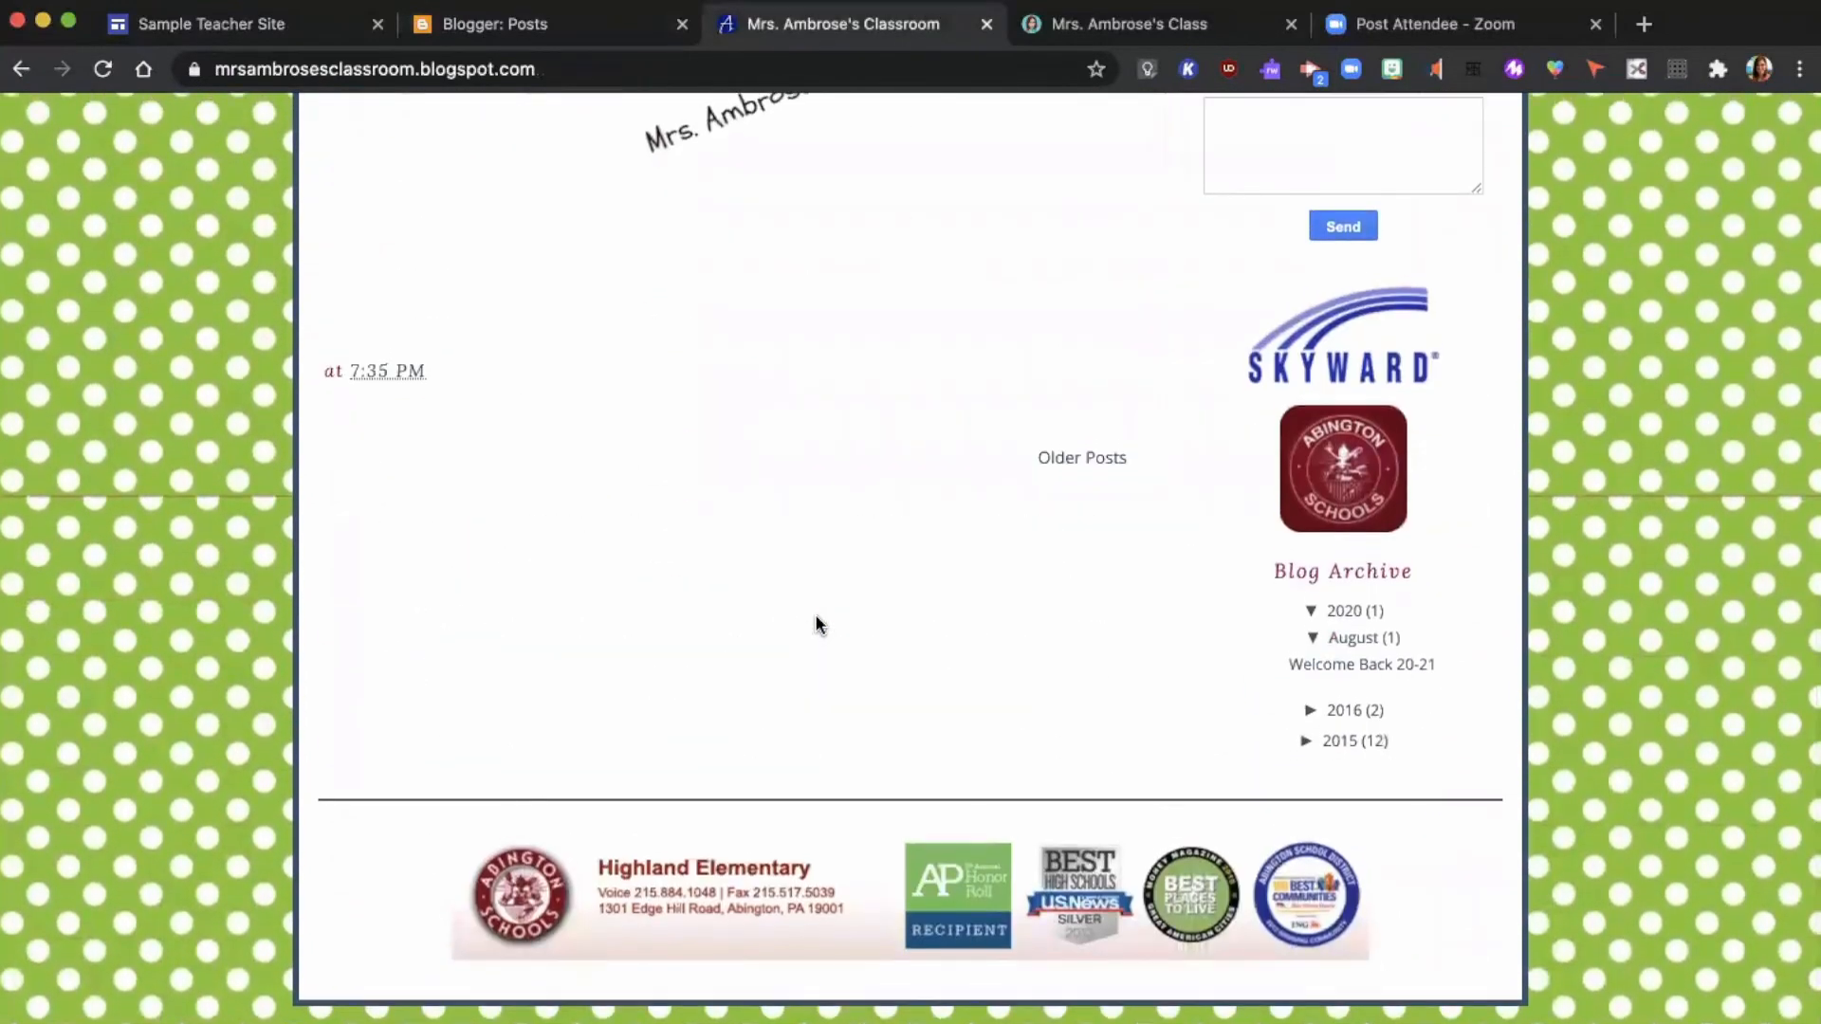
scroll(811, 645, up, 4)
scroll(759, 699, down, 4)
scroll(871, 453, up, 12)
Examine the resource links, unit buttons and embedded video on the classroom blog's Math page, and return to the Google Sites editor
click(956, 470)
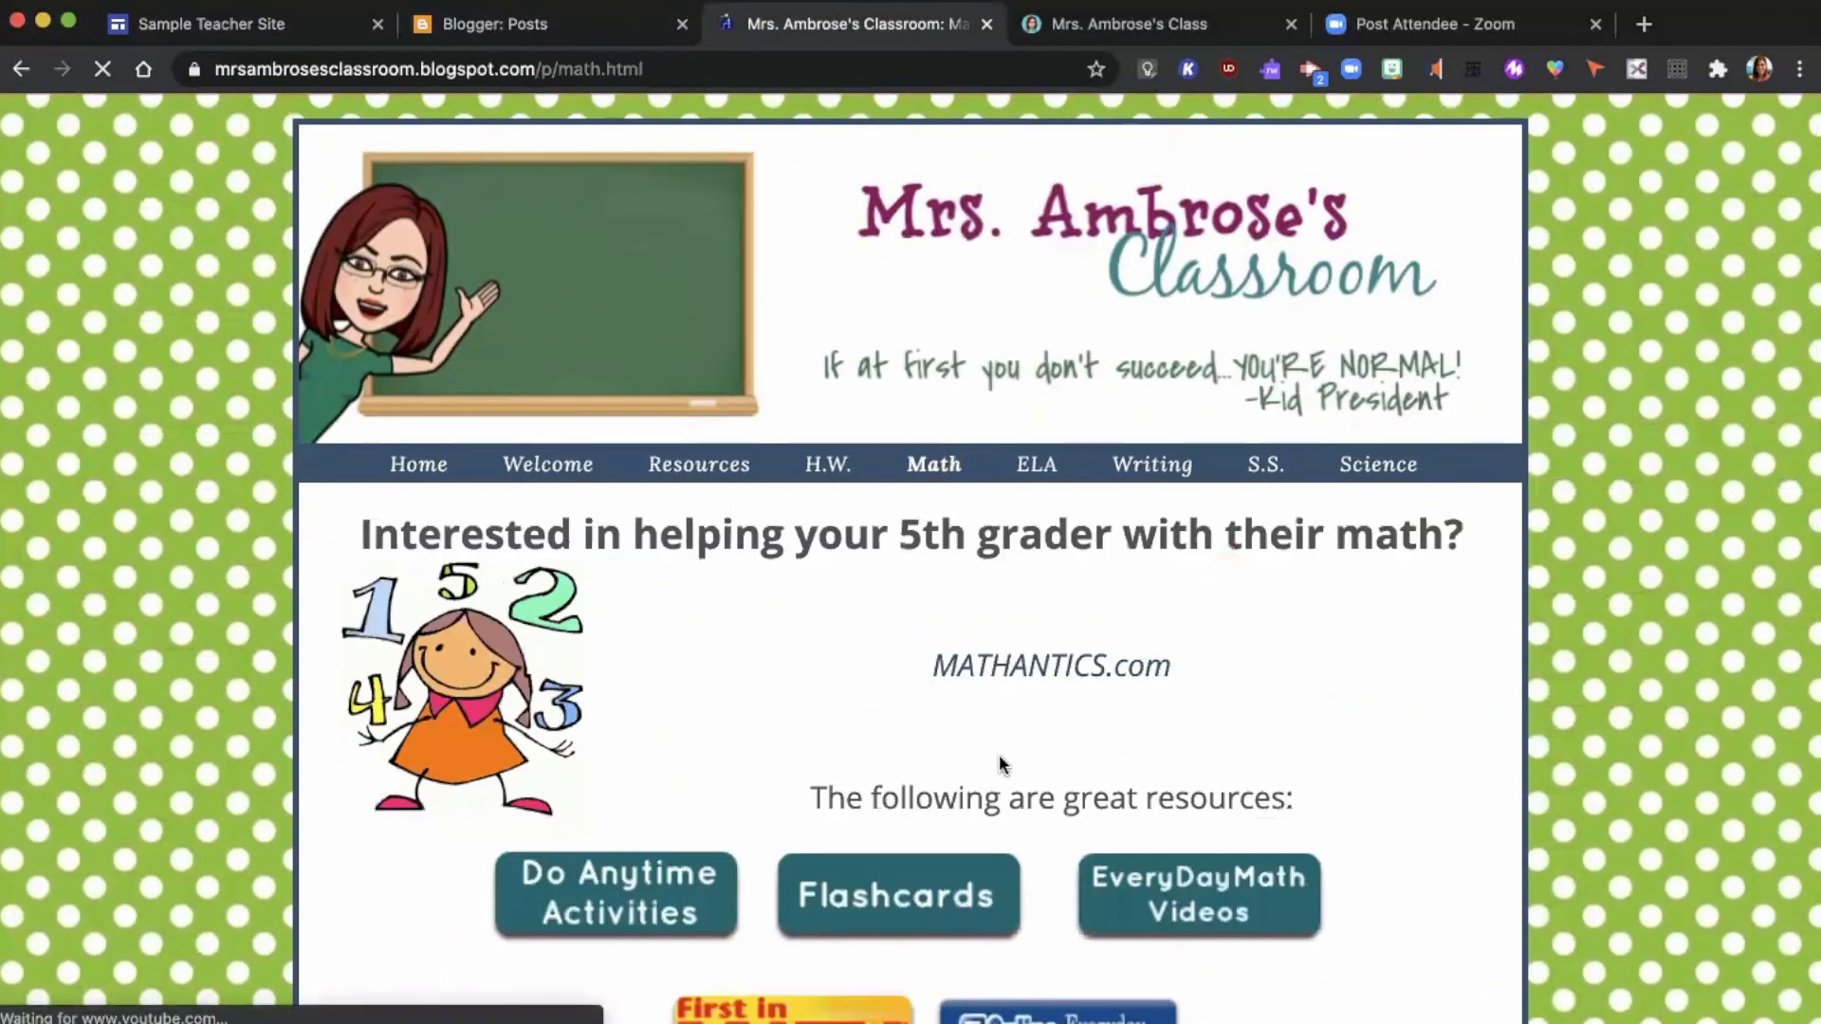
scroll(999, 754, down, 6)
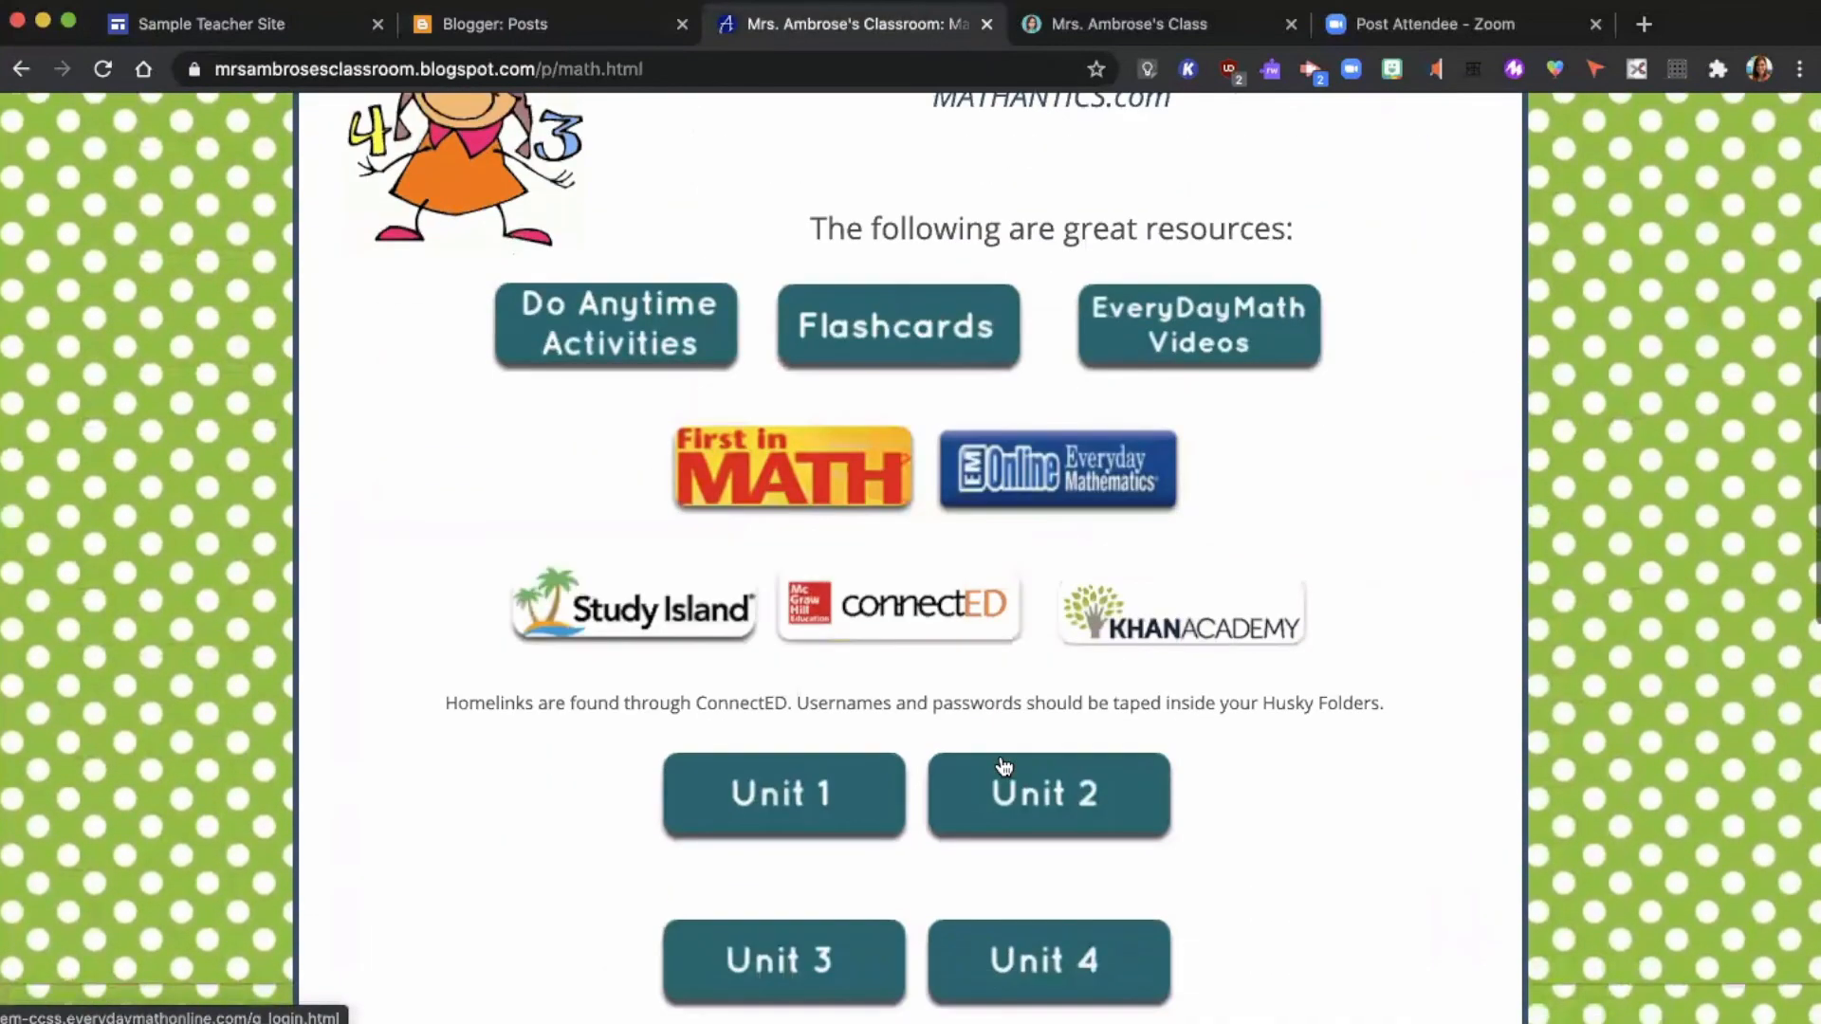
scroll(813, 801, down, 3)
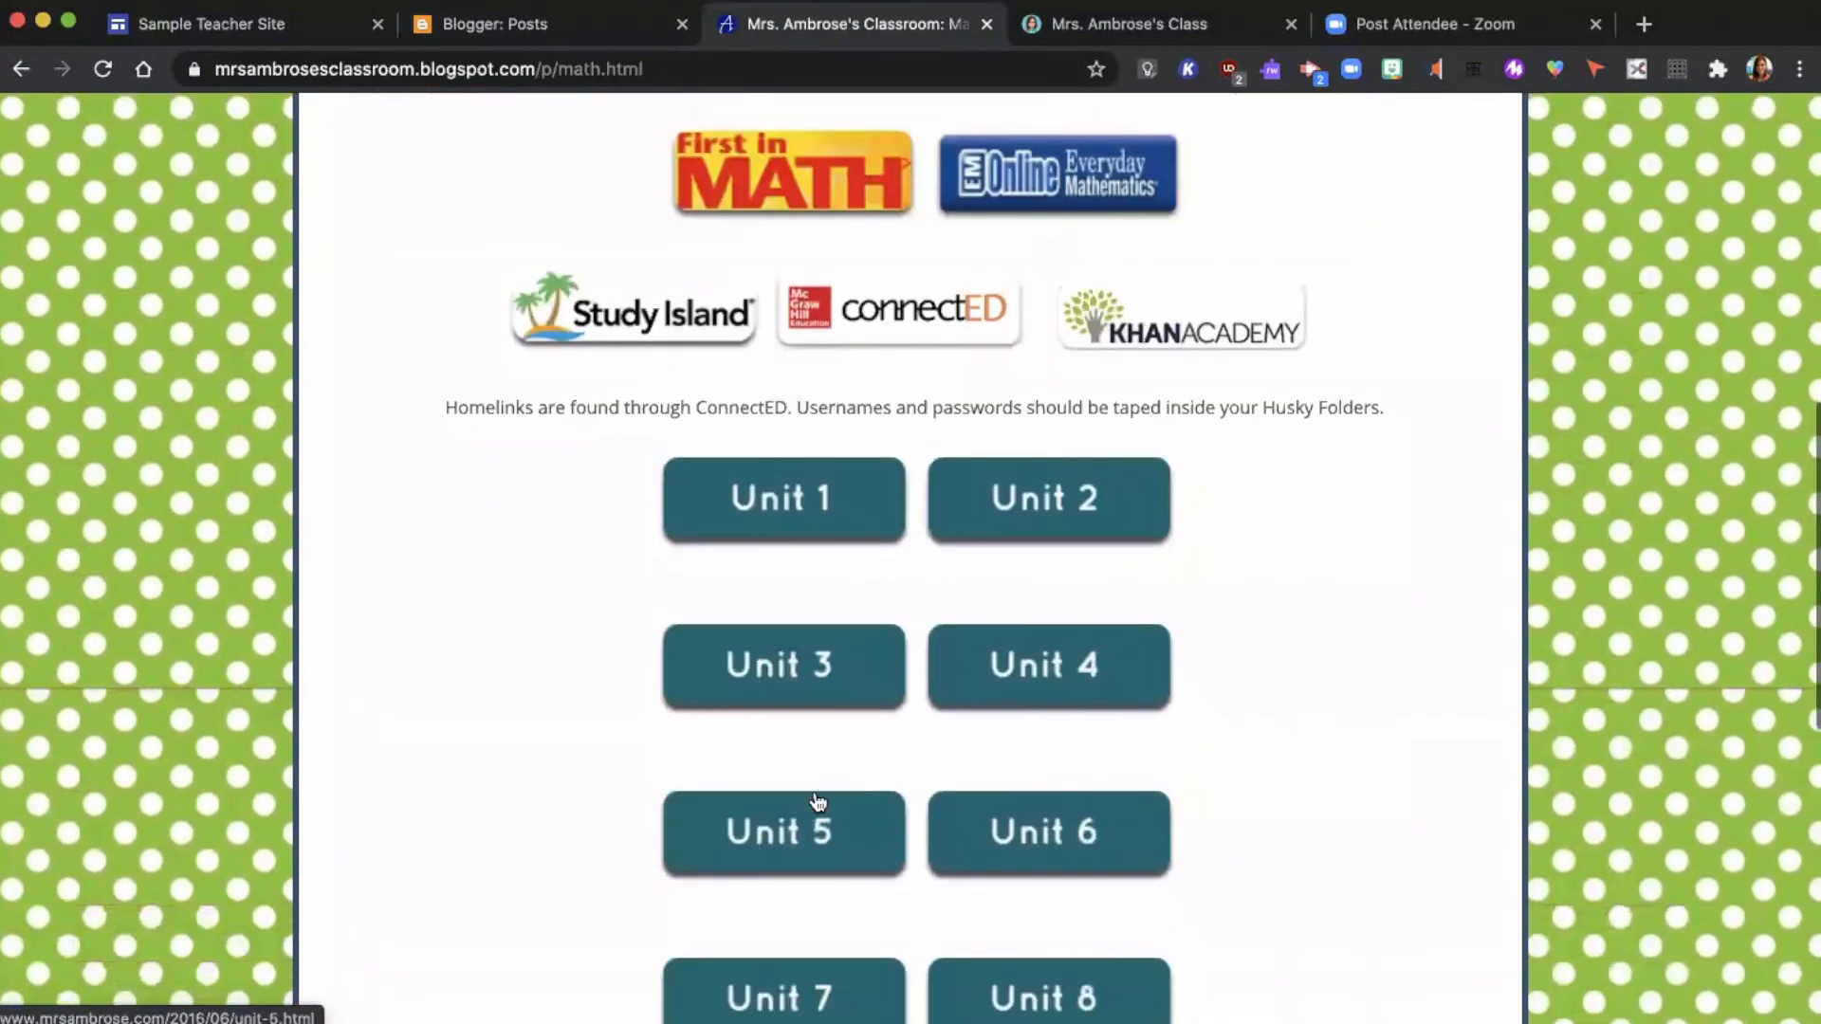
scroll(825, 768, down, 9)
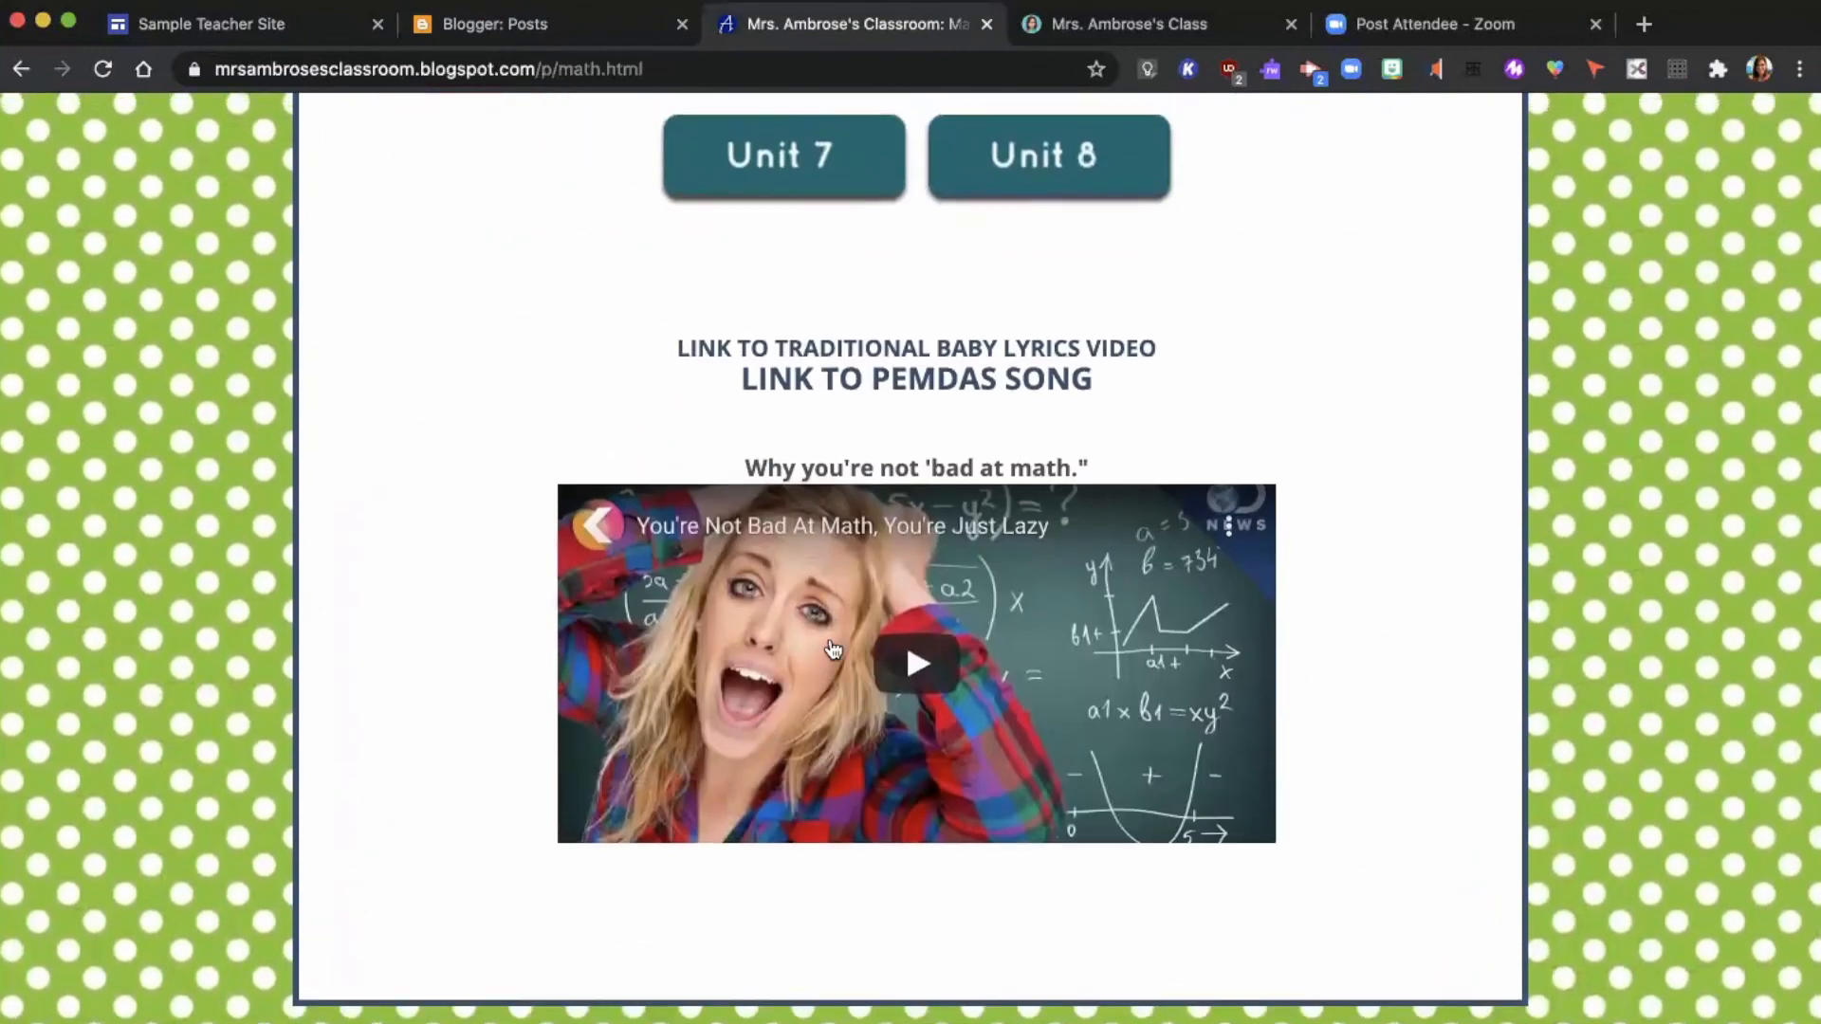
scroll(991, 645, up, 12)
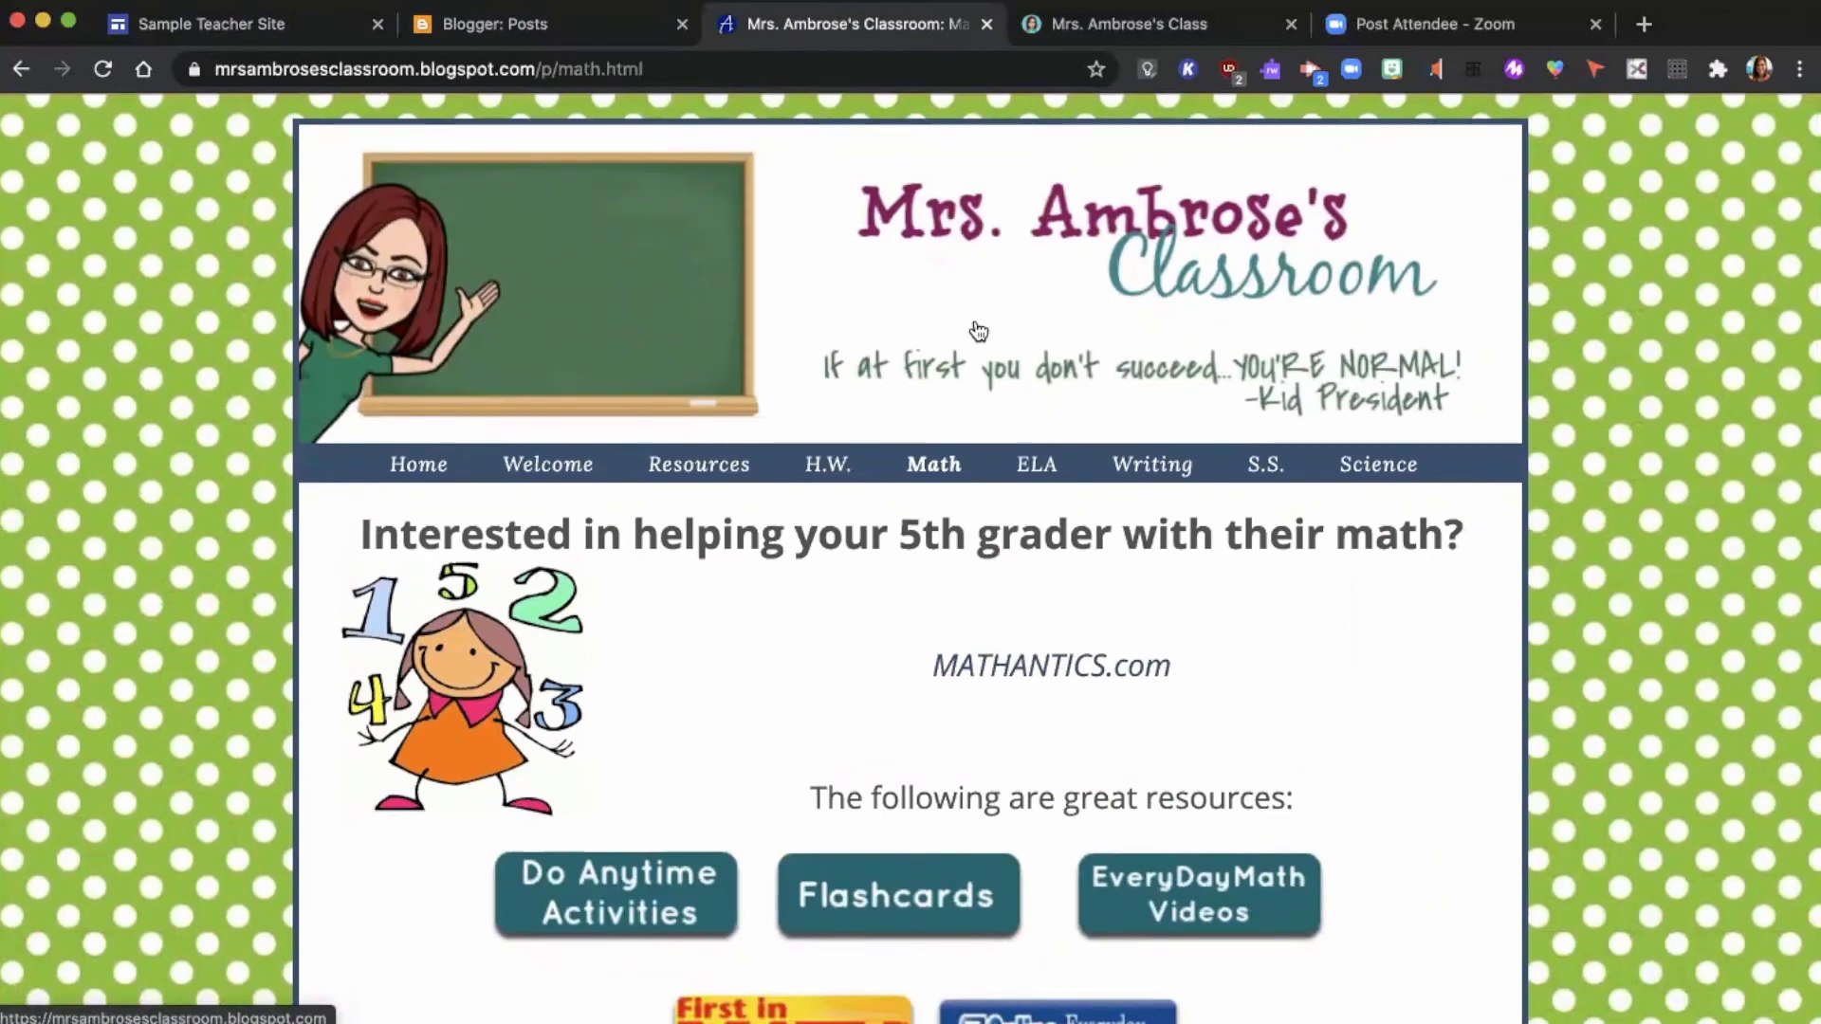
click(296, 27)
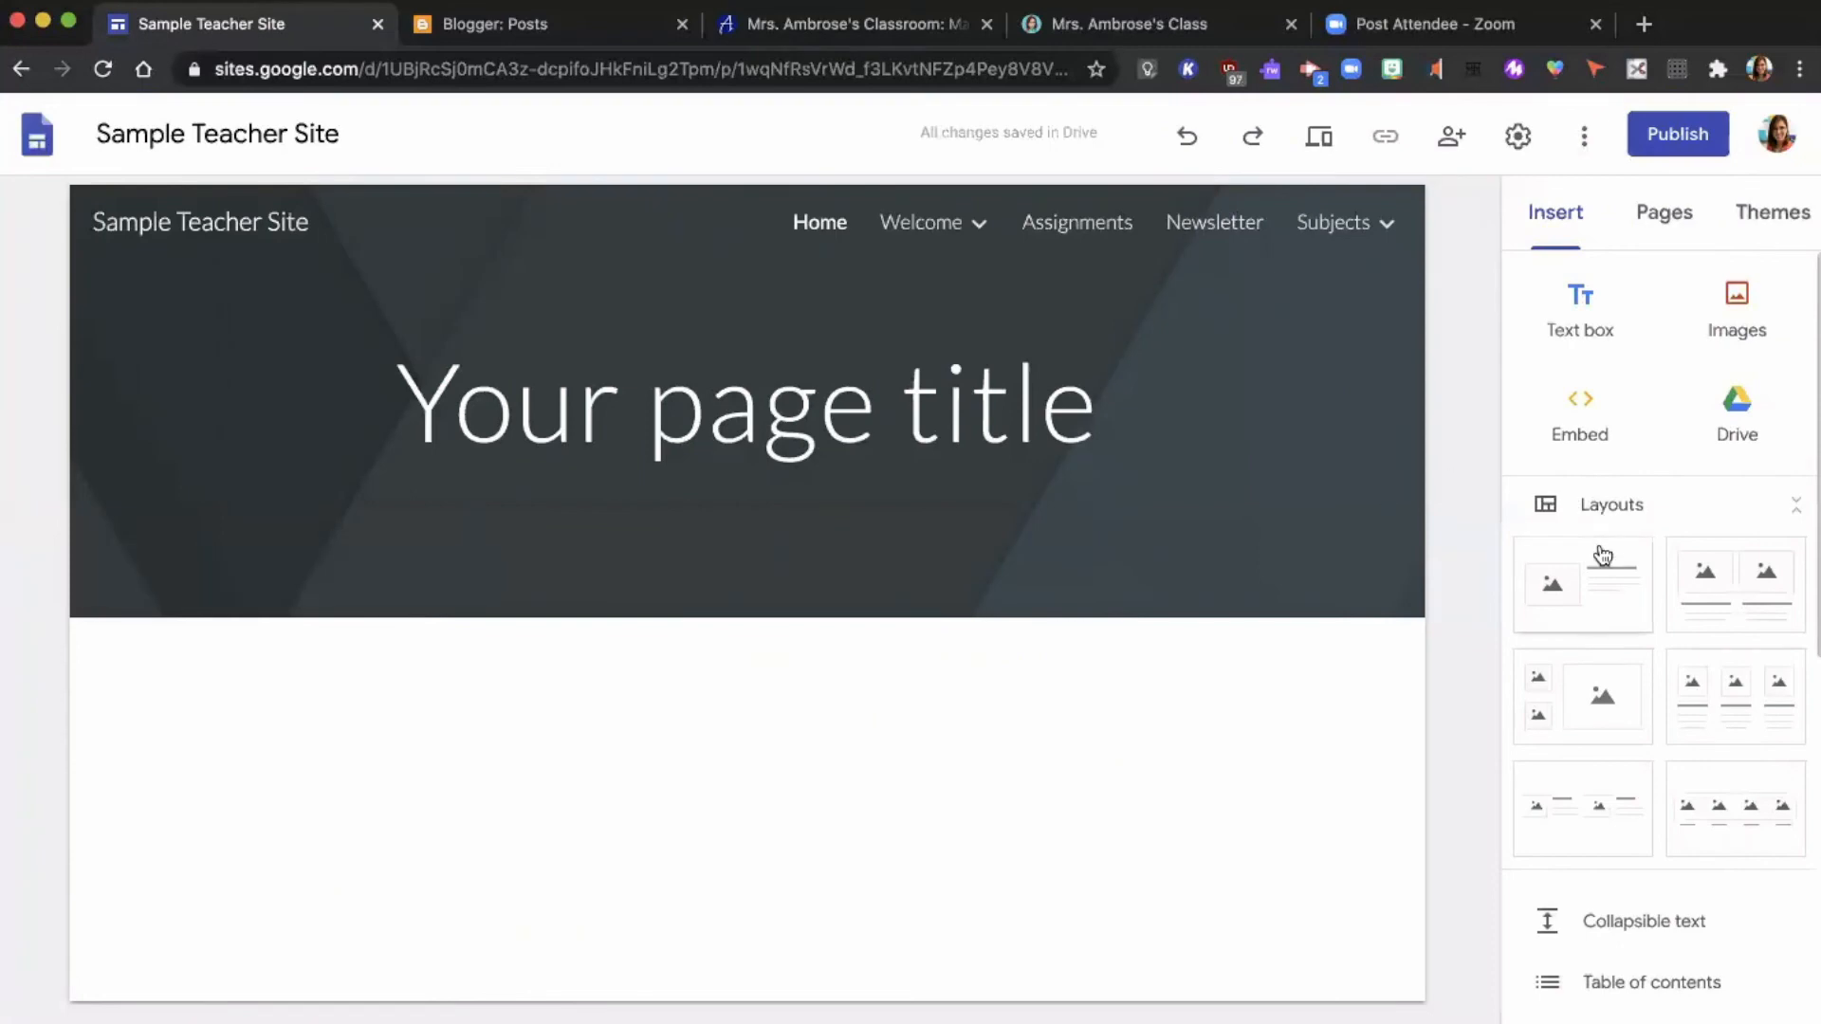
Look through the insertable elements and the Home page header's title and image options
scroll(1602, 549, down, 8)
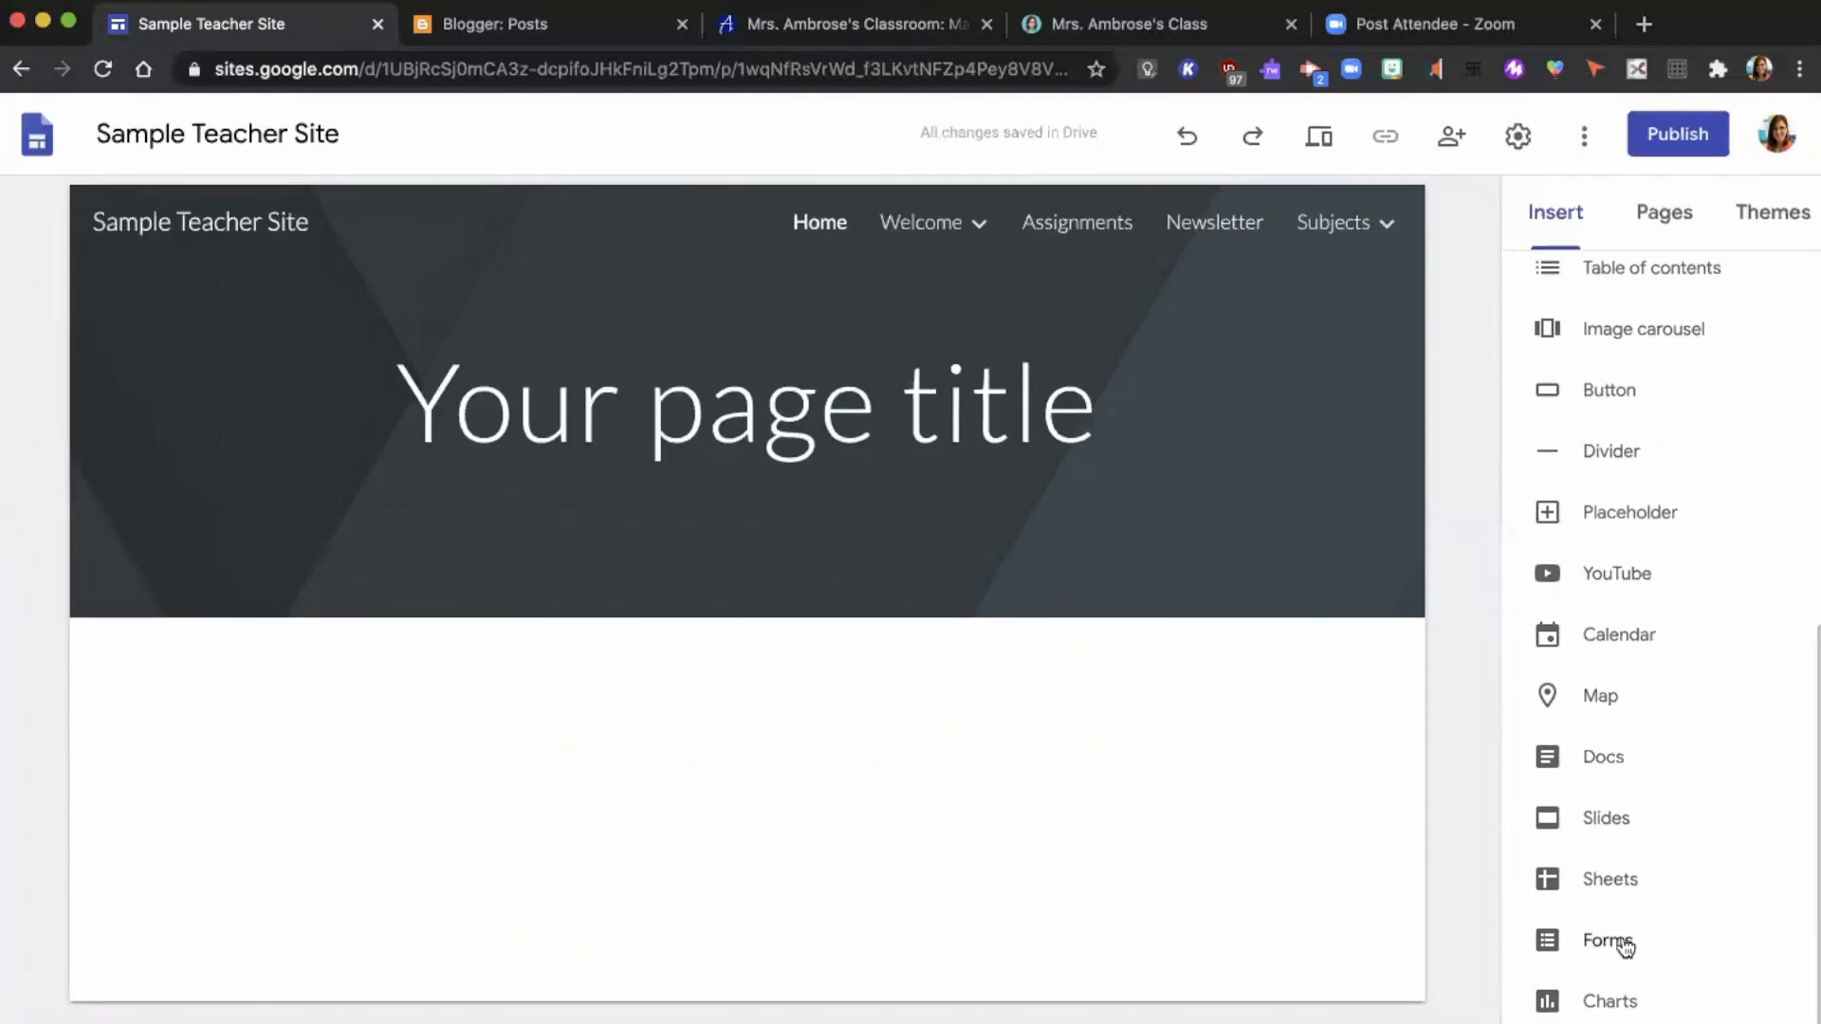
scroll(1603, 391, up, 8)
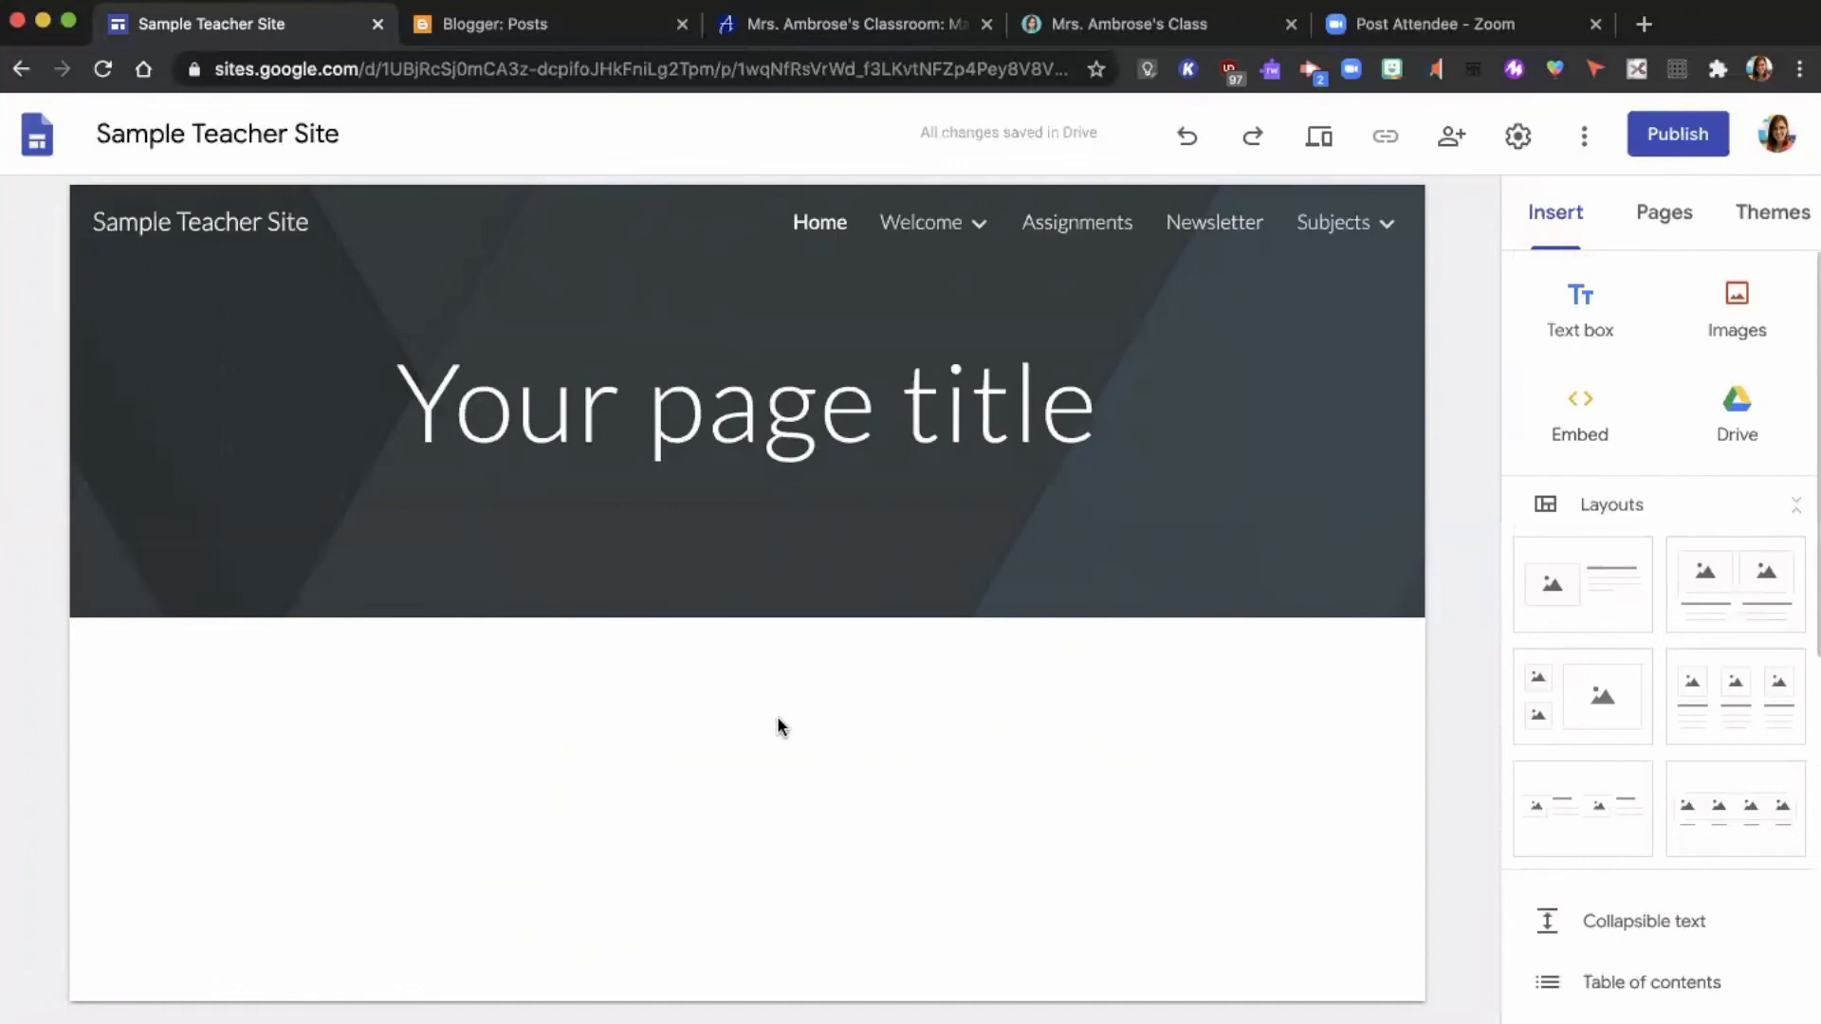
mouse_move(467, 480)
mouse_move(1125, 313)
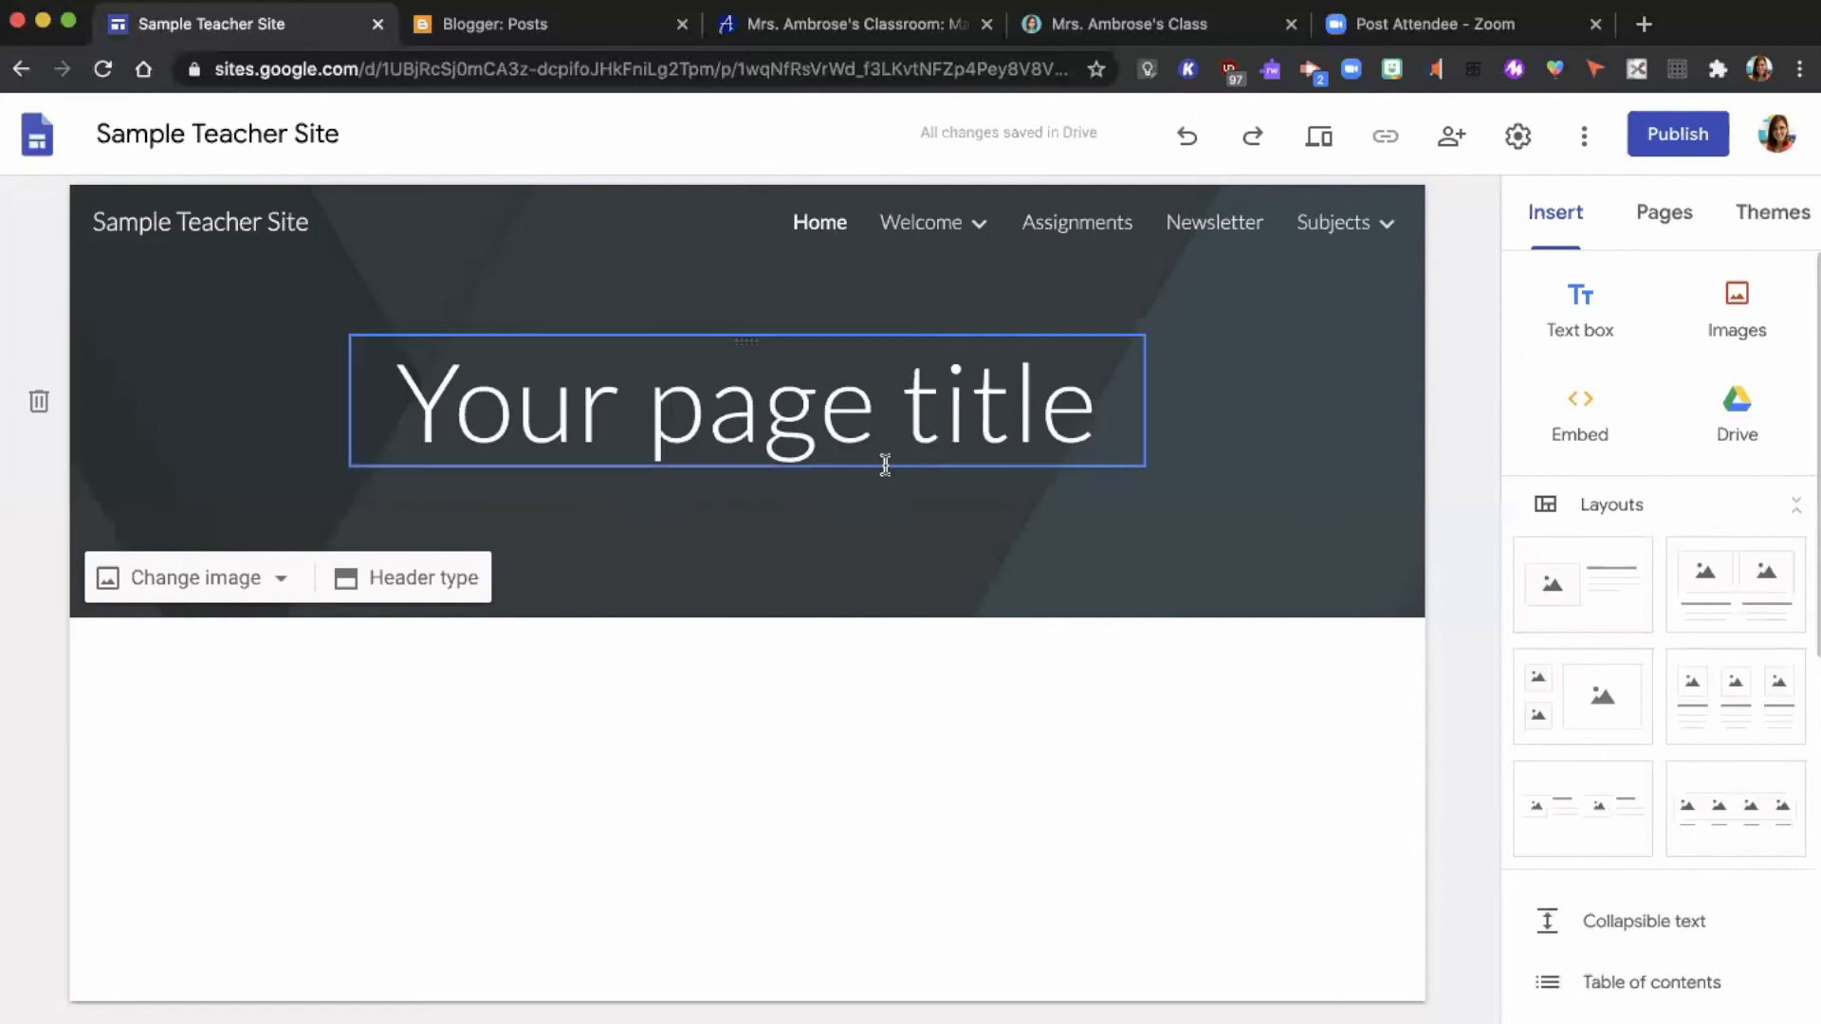
click(609, 438)
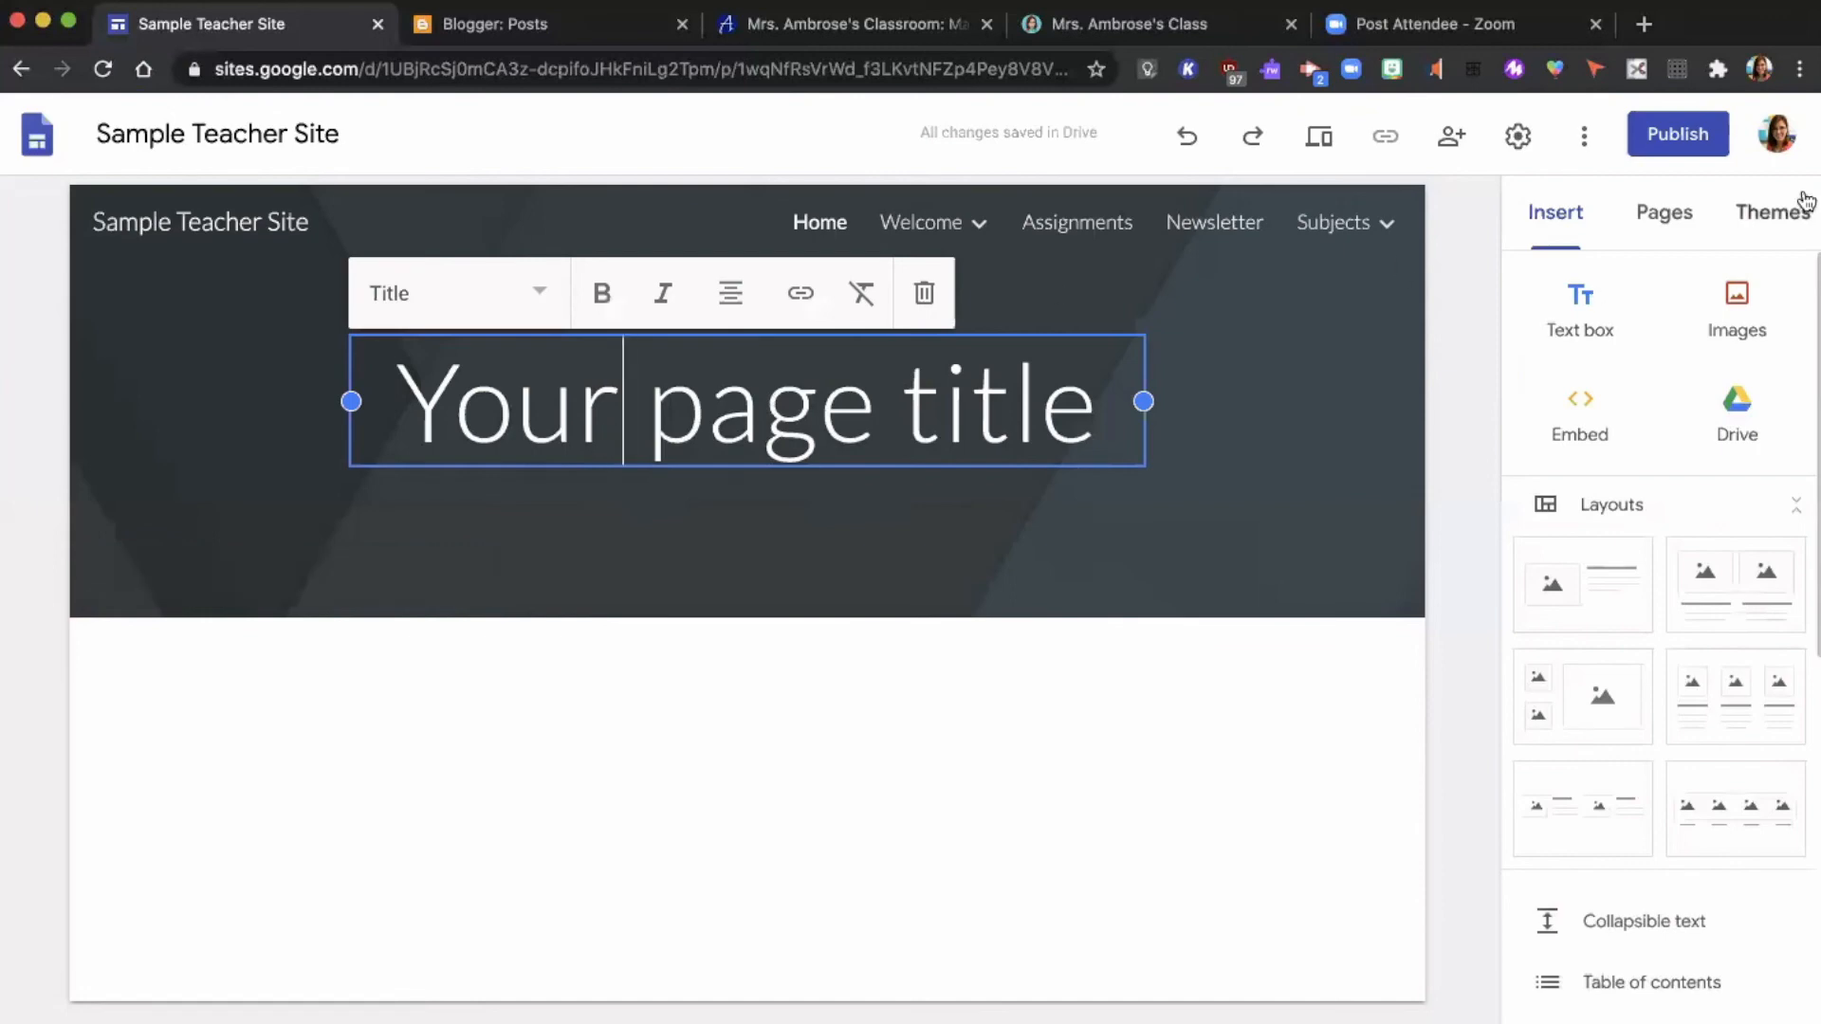
Set the color of the site's Simple theme to purple
click(1783, 216)
click(1633, 415)
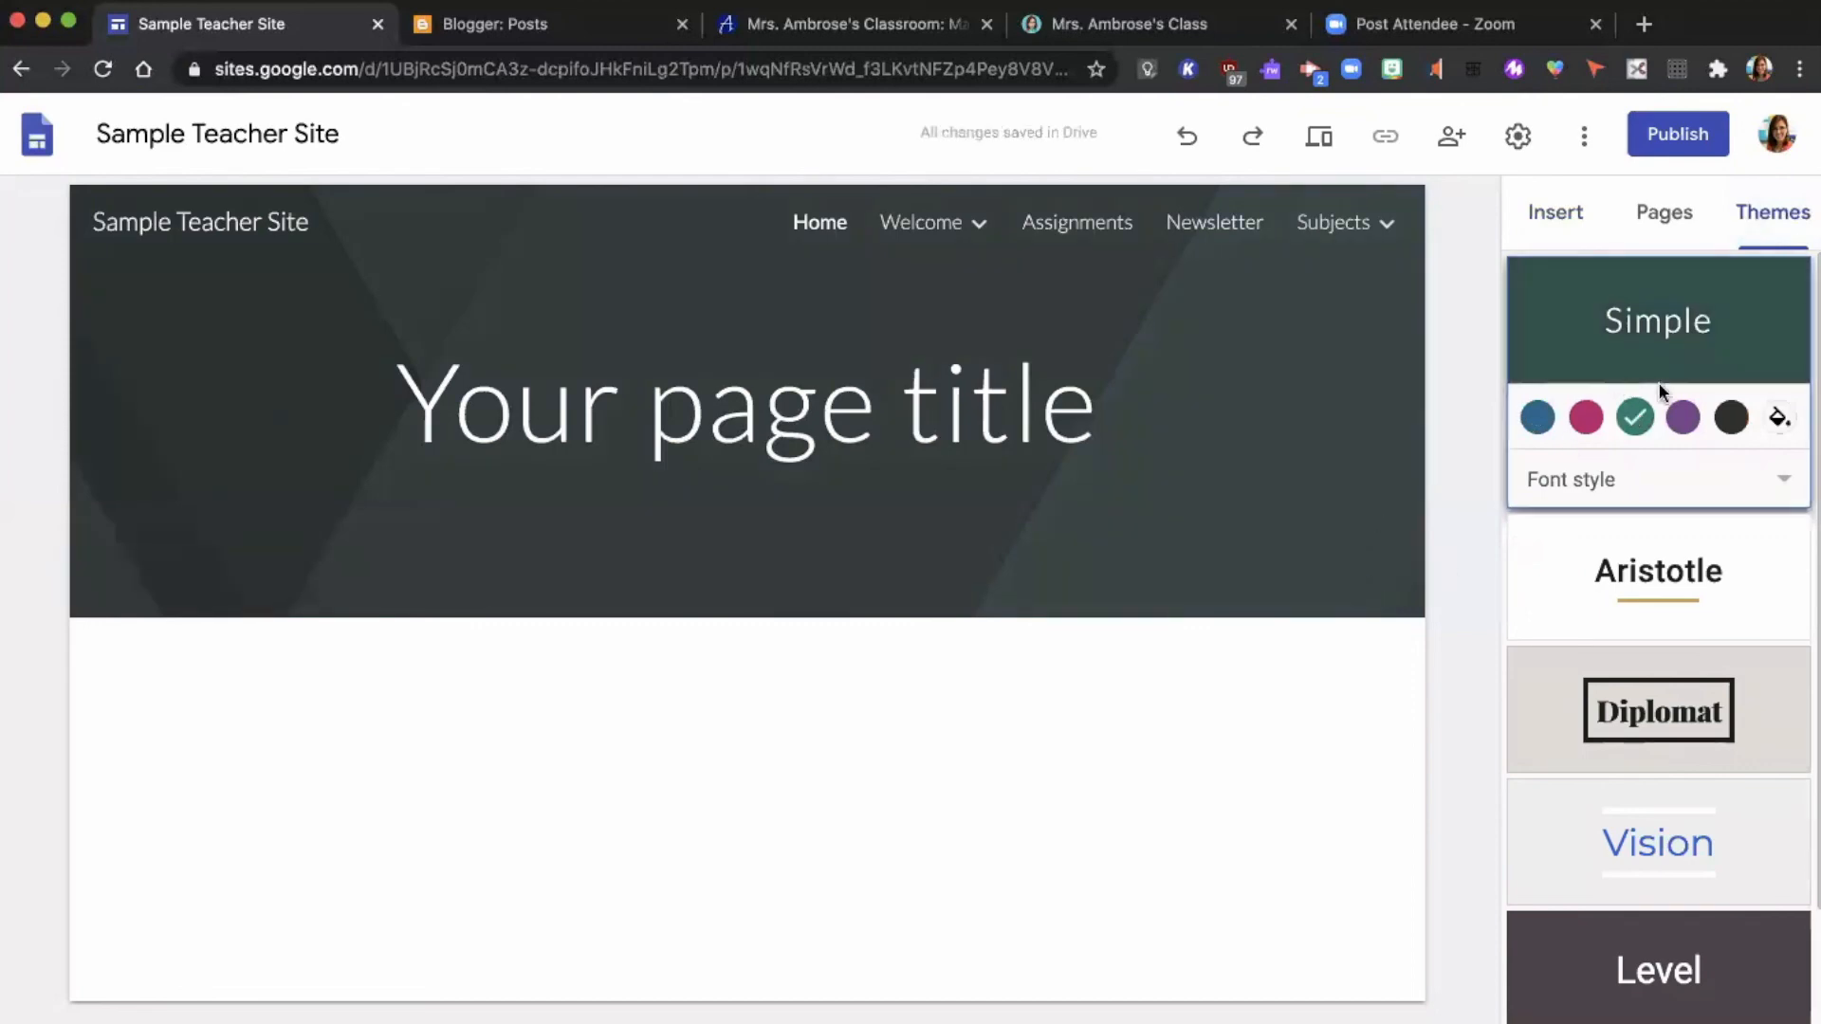
click(1681, 414)
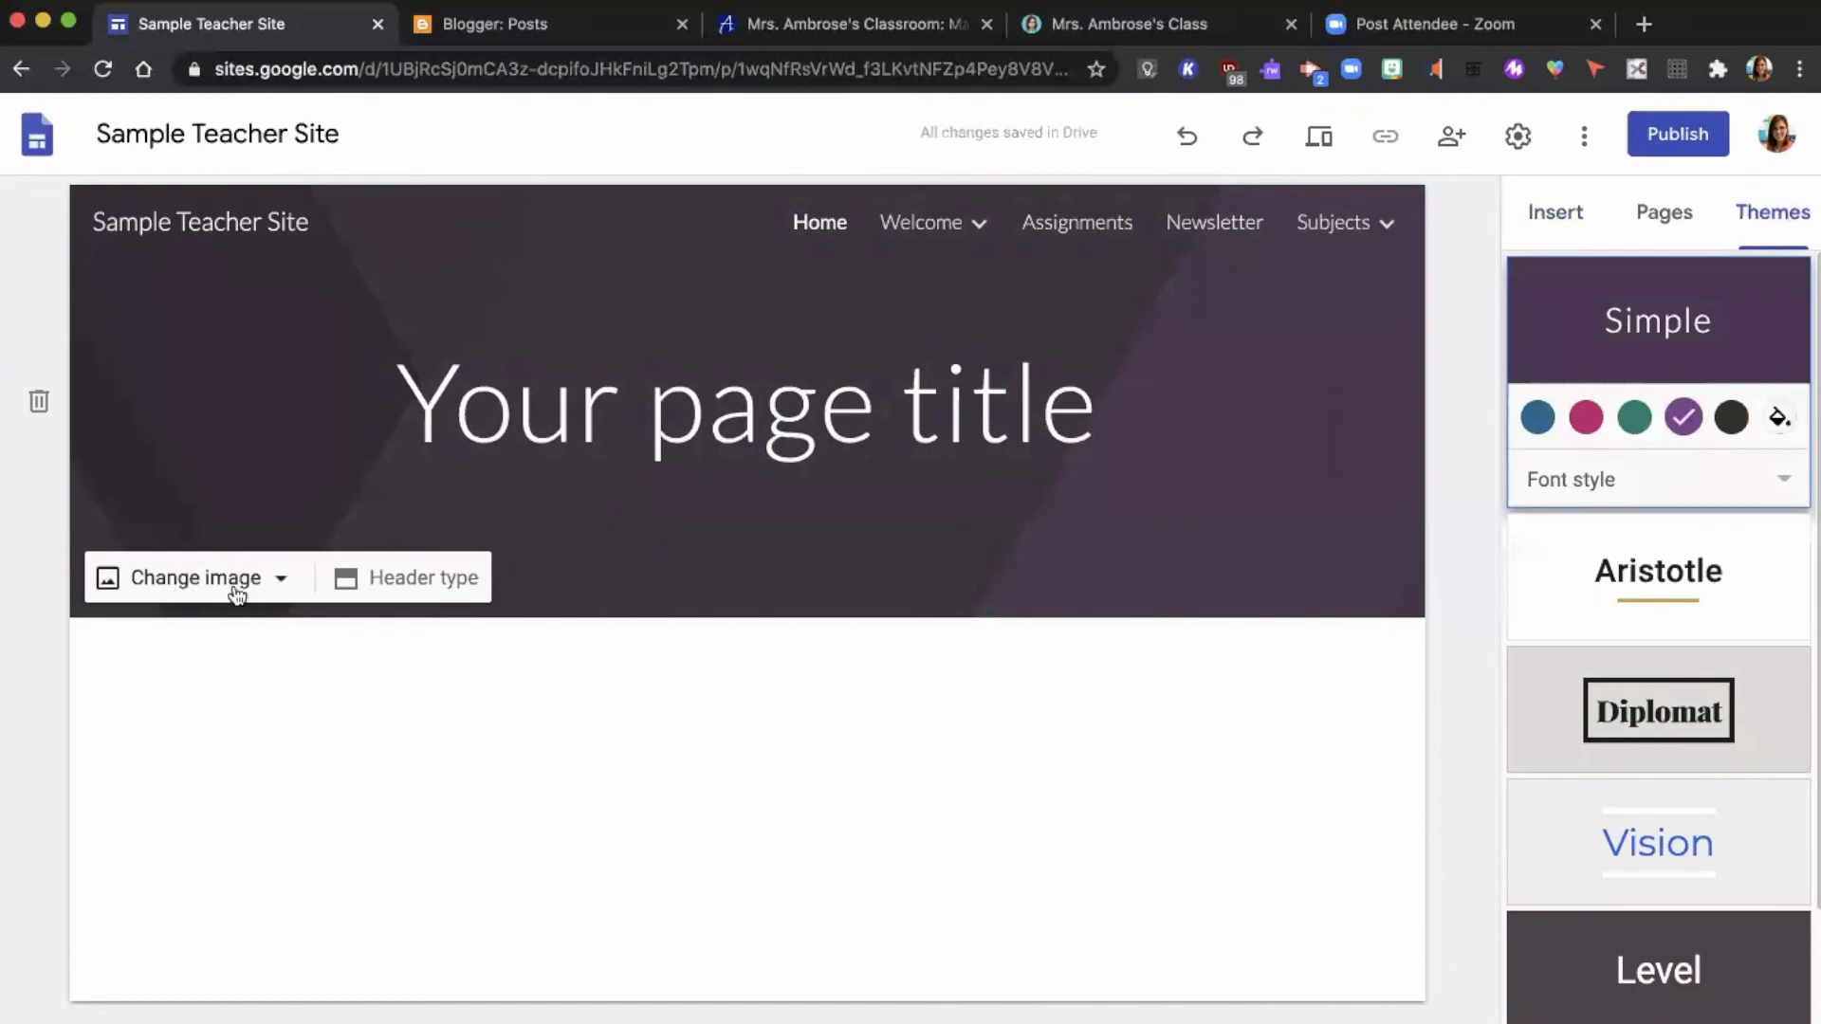
Replace the Home page header image with the gallery picture of gray diagonal panels
click(275, 576)
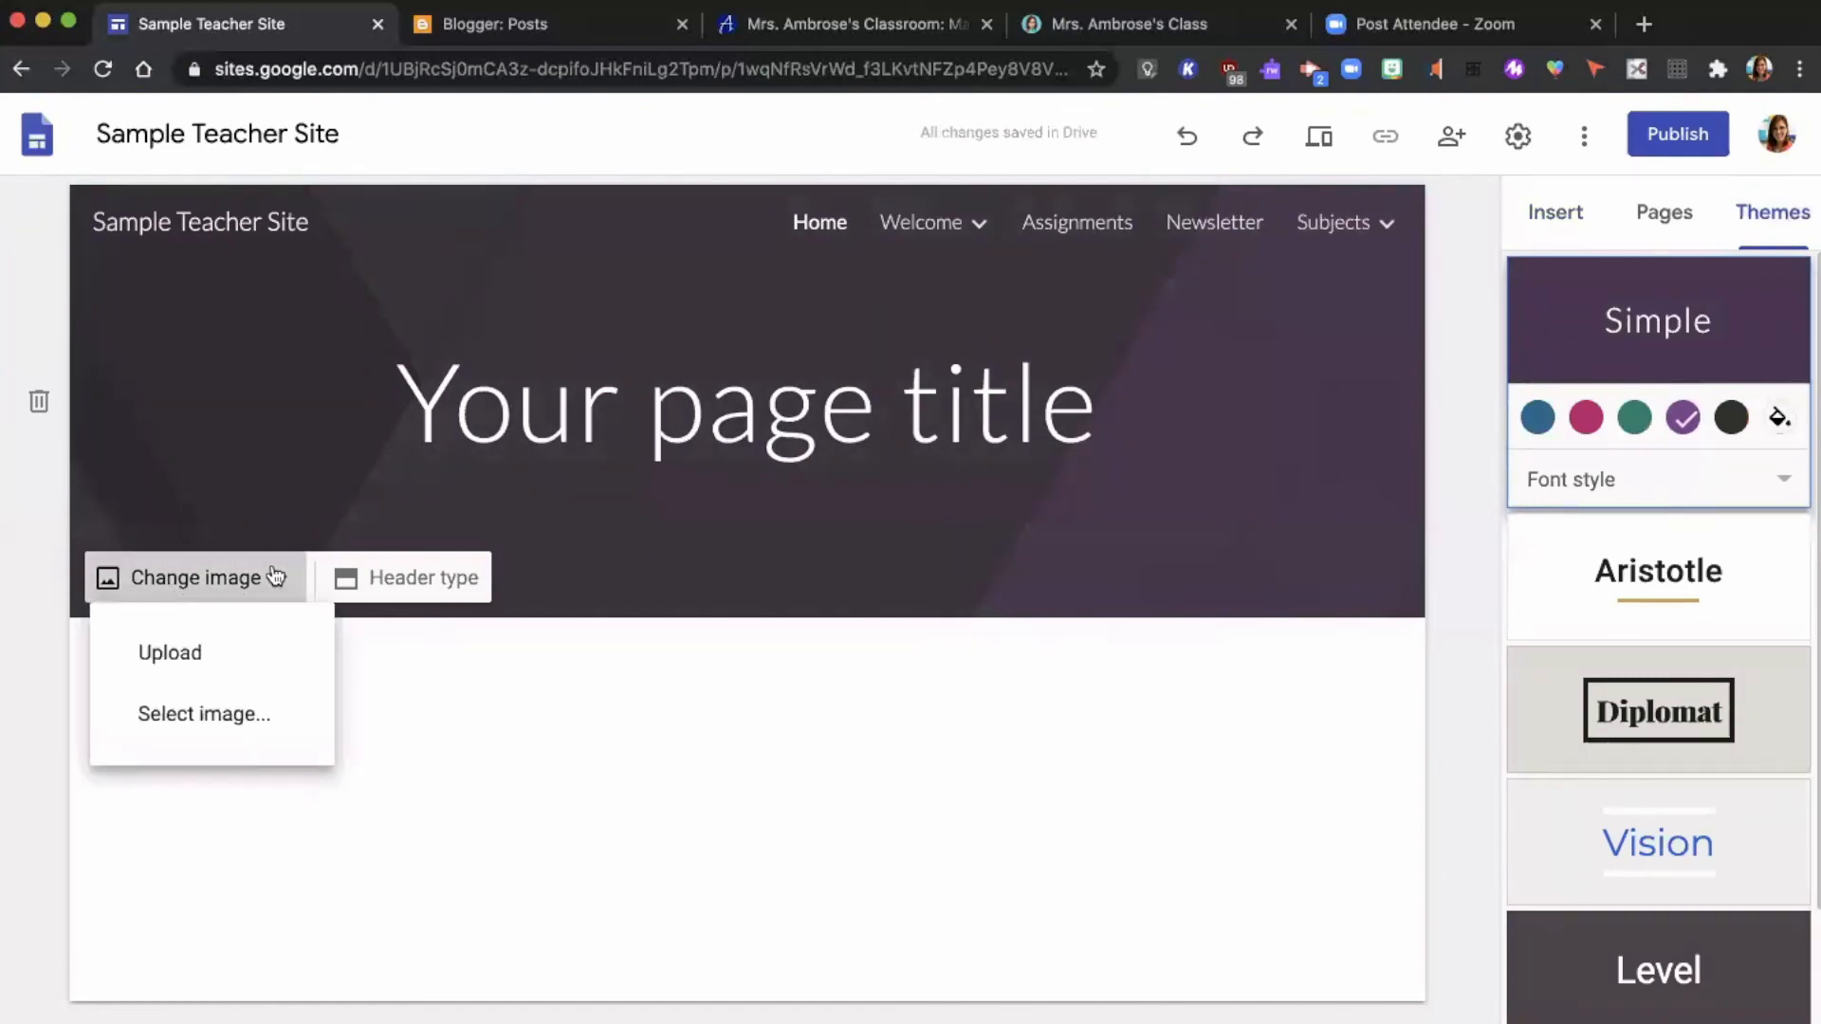
click(196, 715)
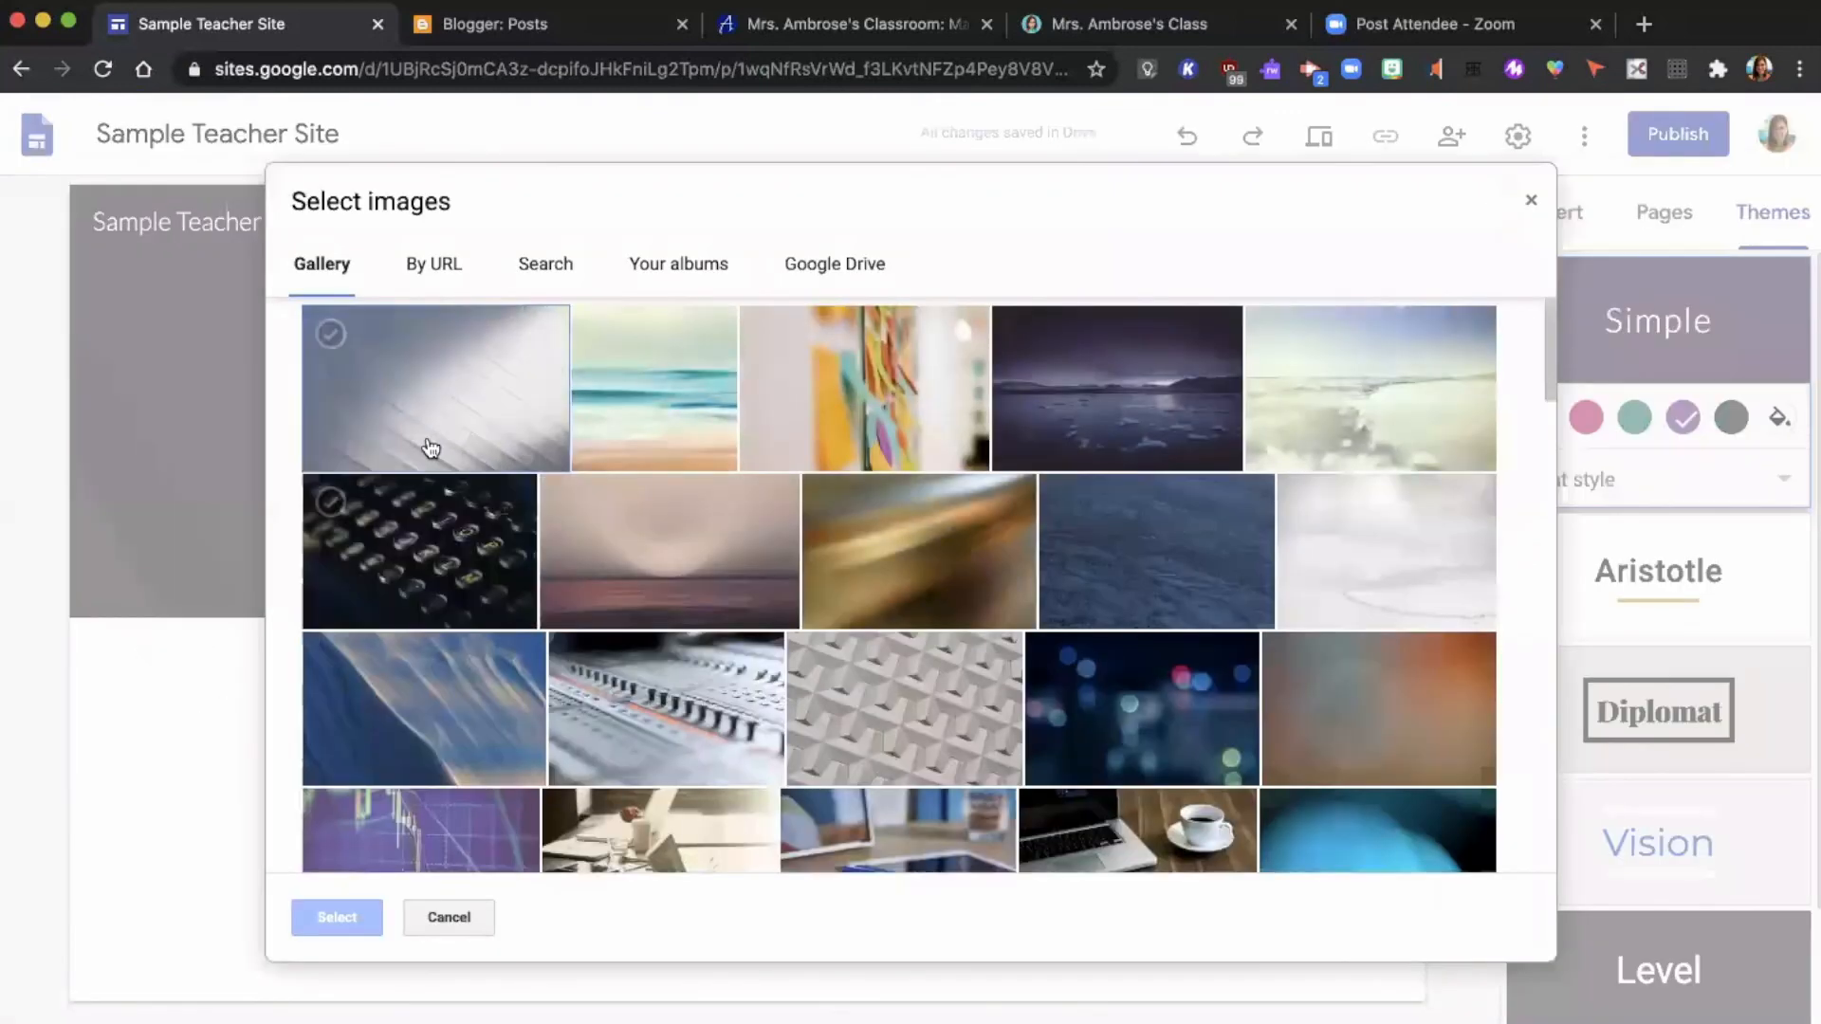
click(435, 442)
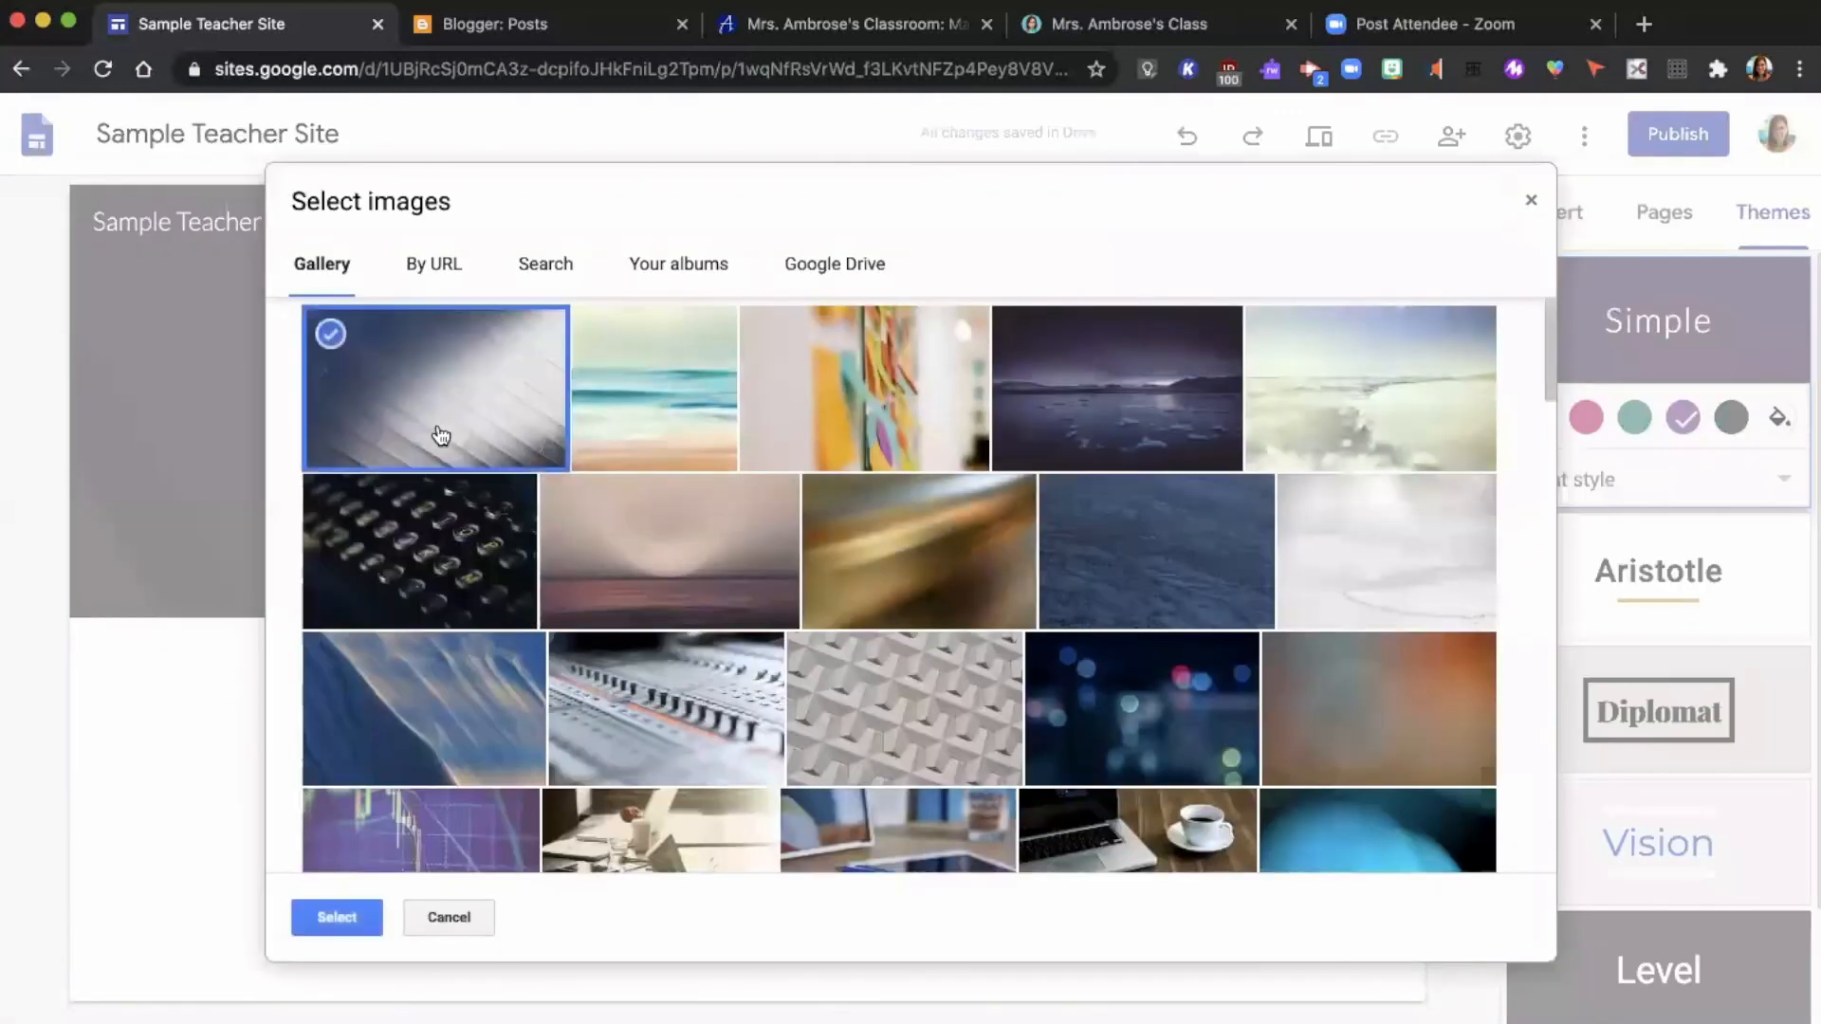
click(337, 917)
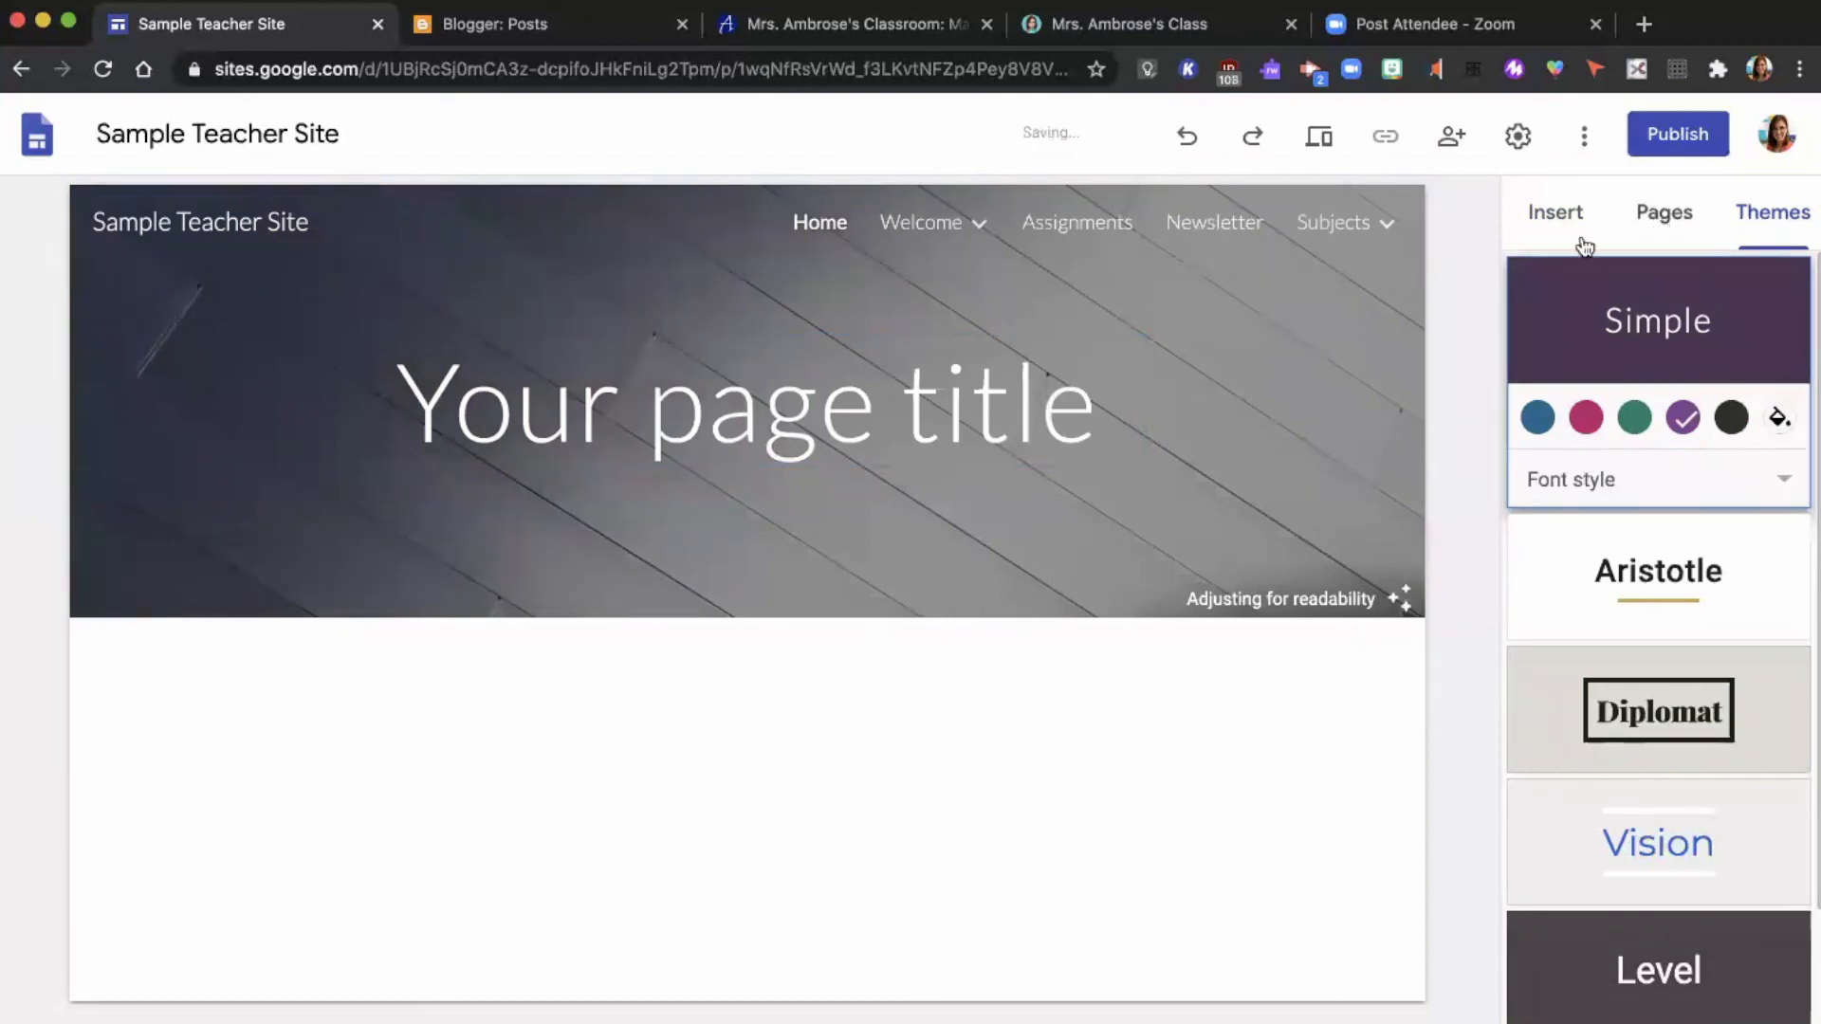
Insert the layout with three image placeholders, each with a heading and text below, on the Home page
click(1555, 212)
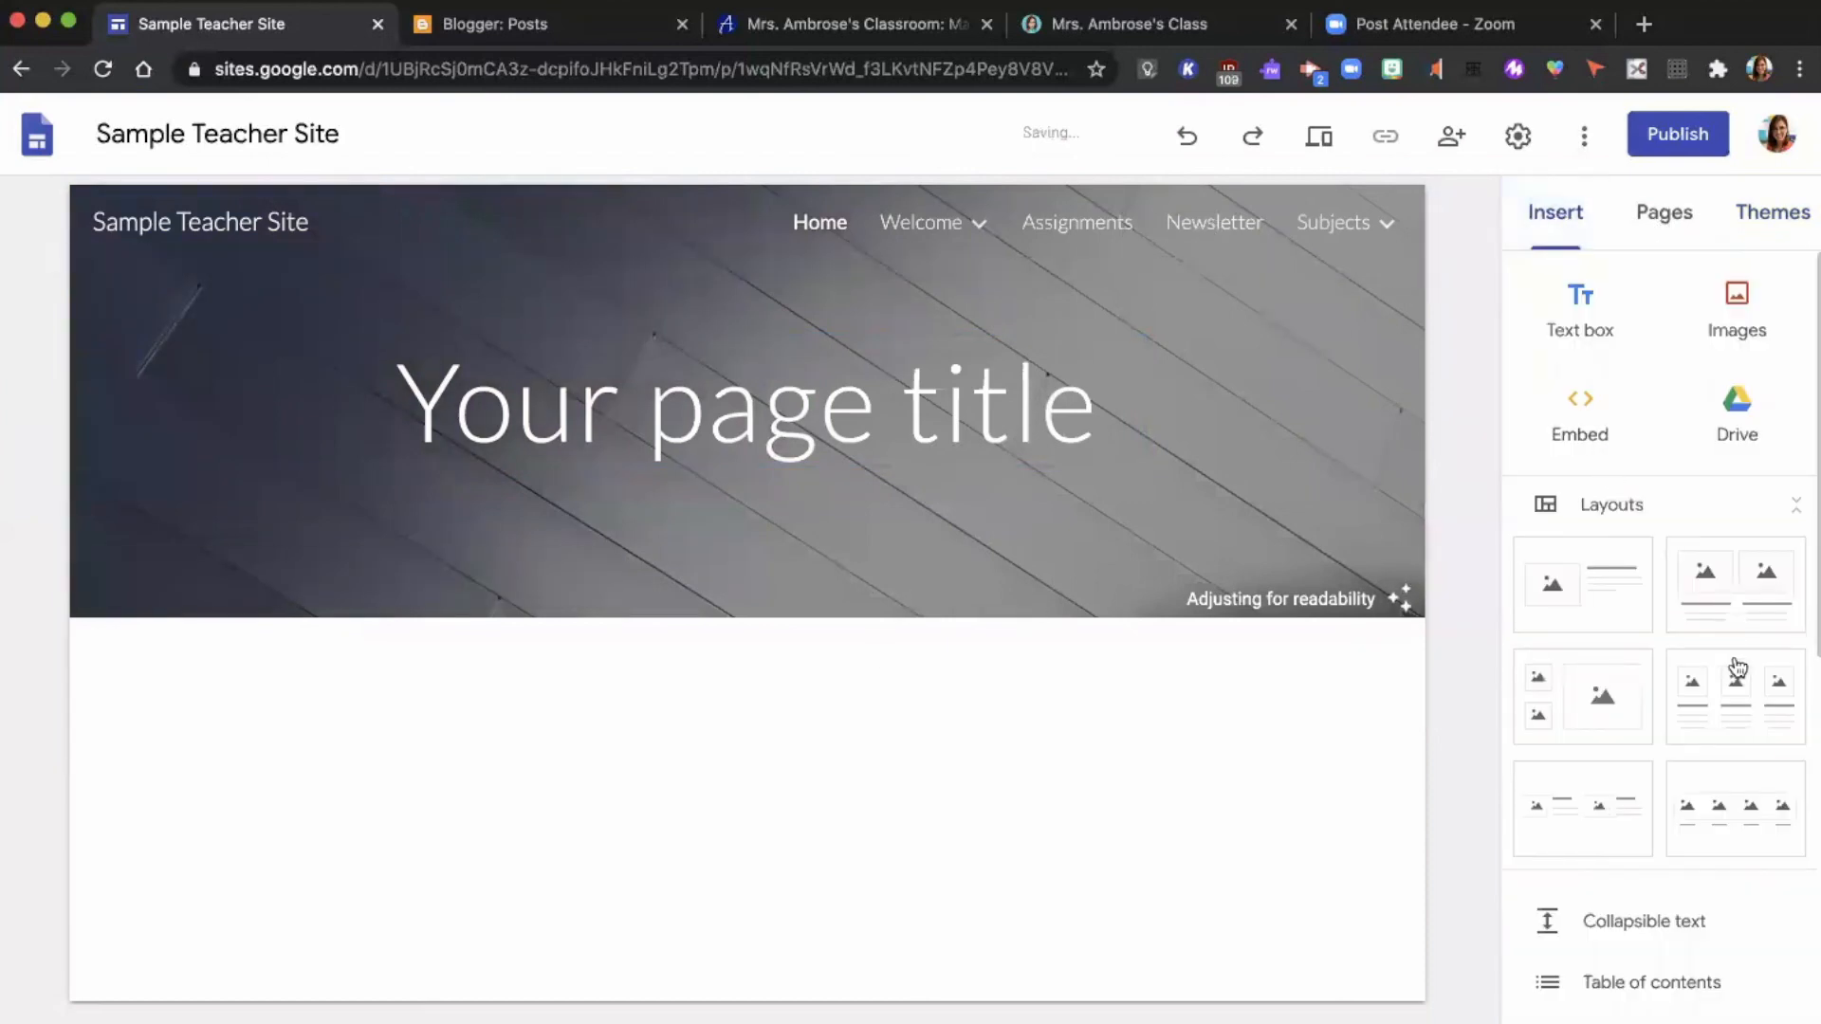
click(1740, 699)
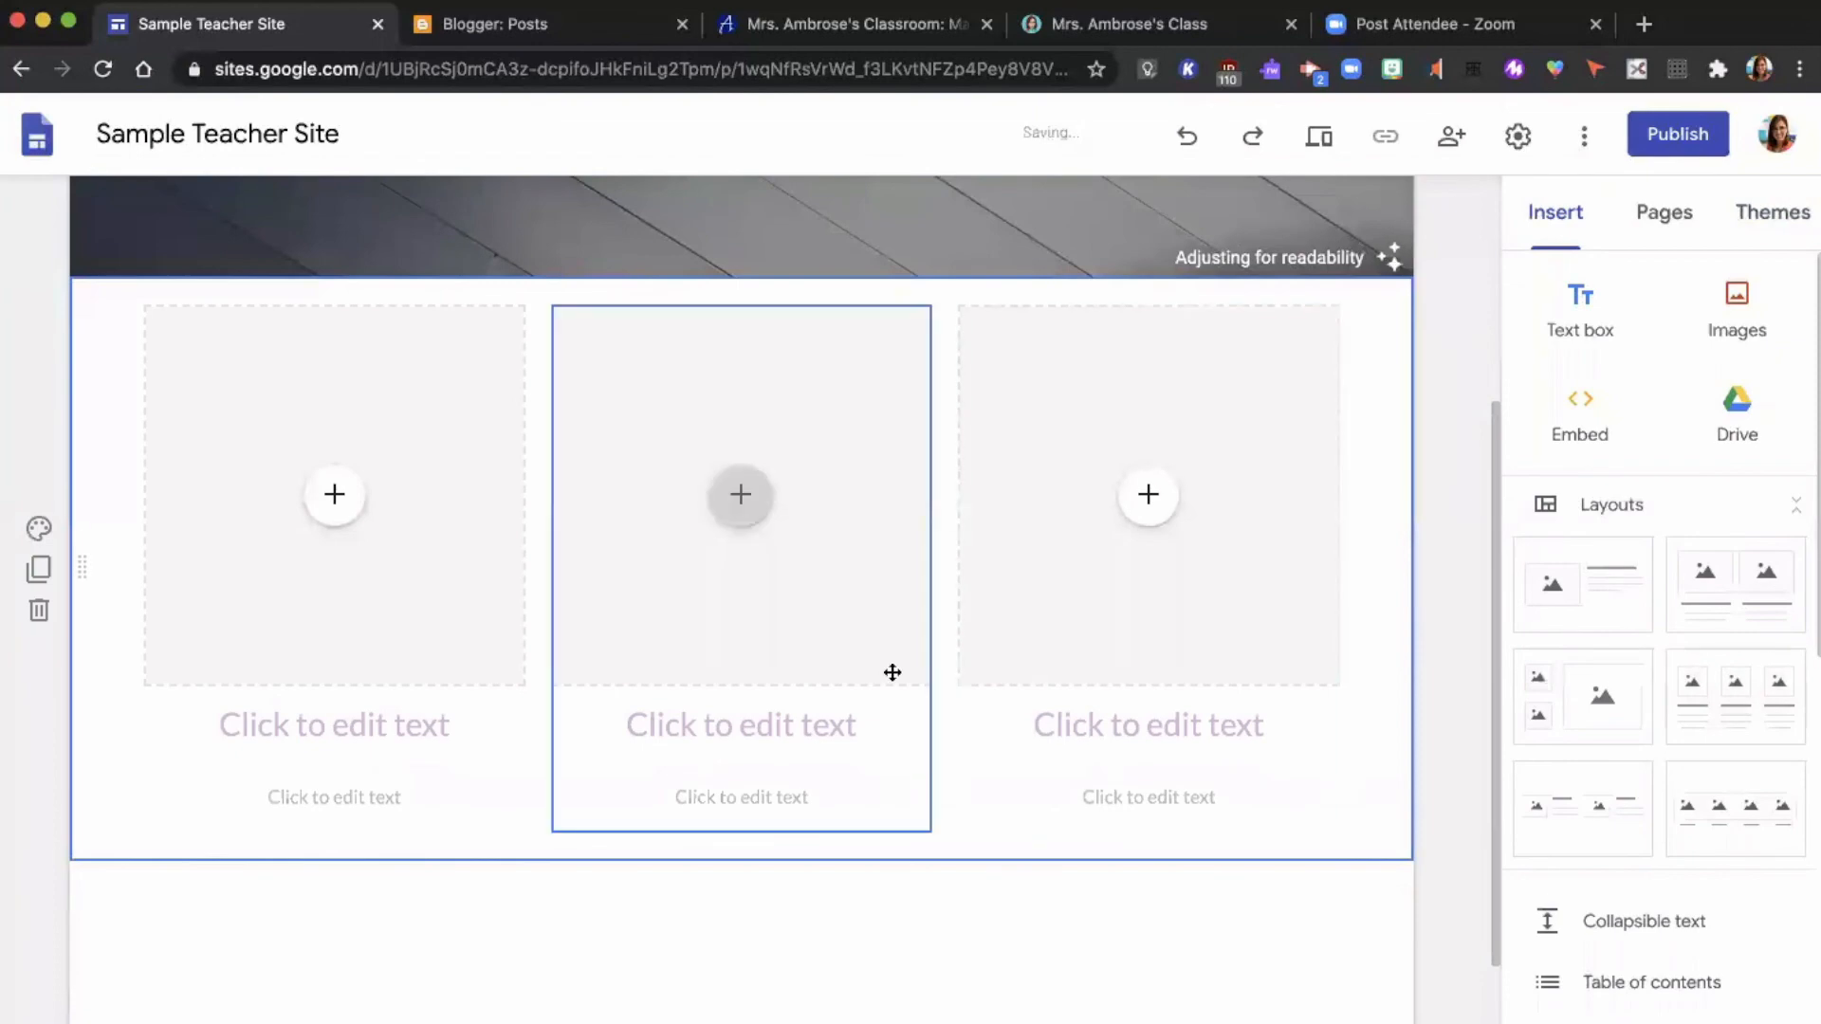
Examine the Home page's header, three-column section and the Welcome and Subjects navigation groups
scroll(893, 672, up, 4)
scroll(813, 780, down, 5)
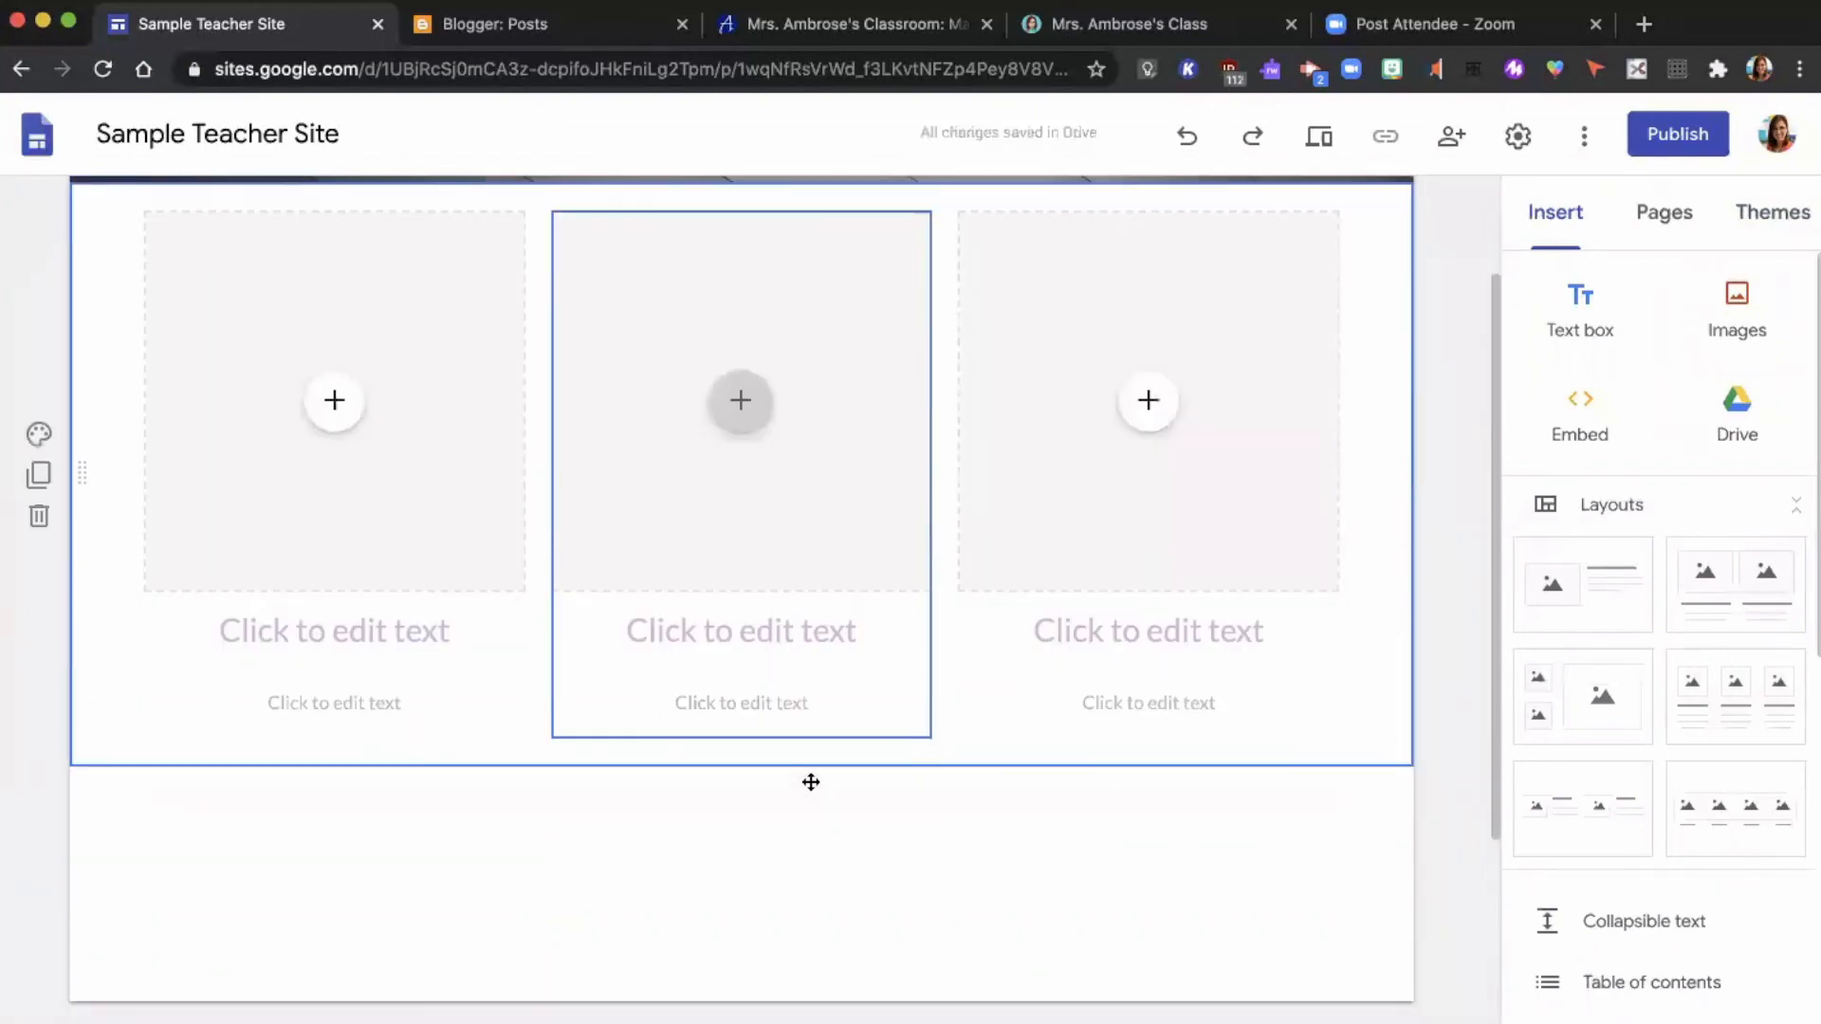
scroll(811, 780, up, 5)
scroll(811, 781, down, 5)
scroll(813, 782, up, 5)
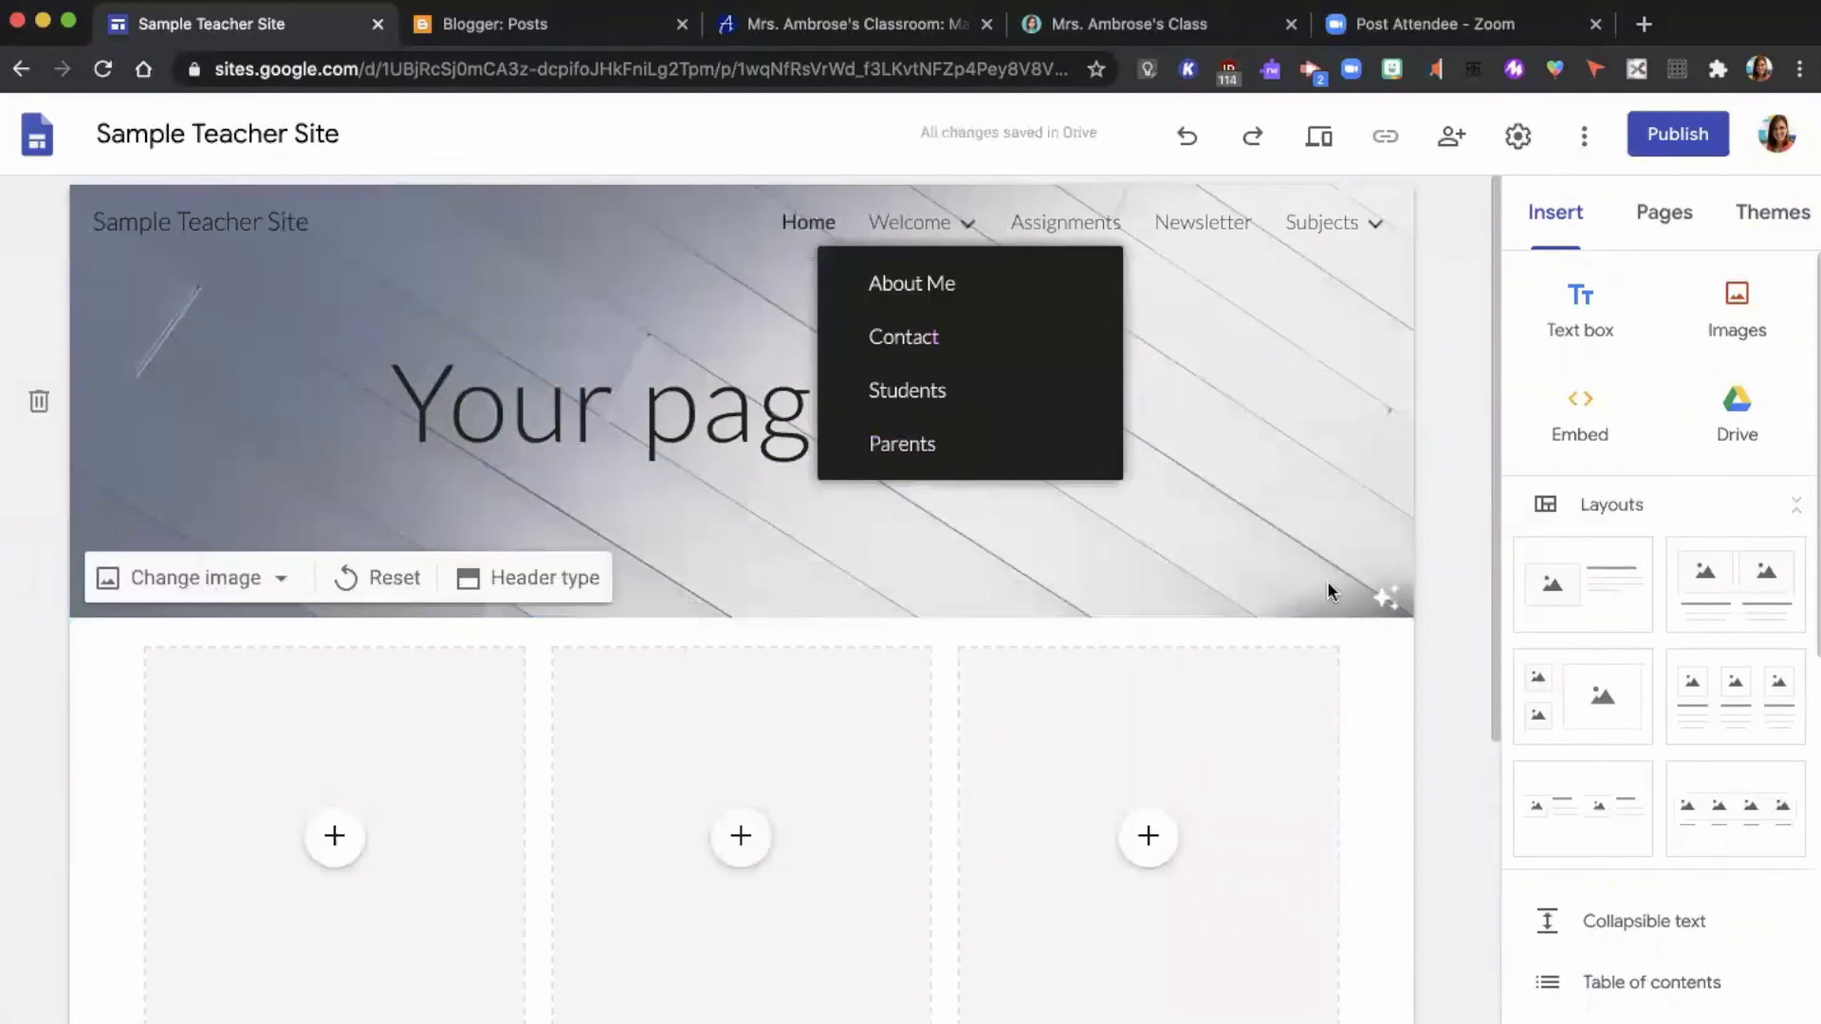
scroll(993, 599, down, 5)
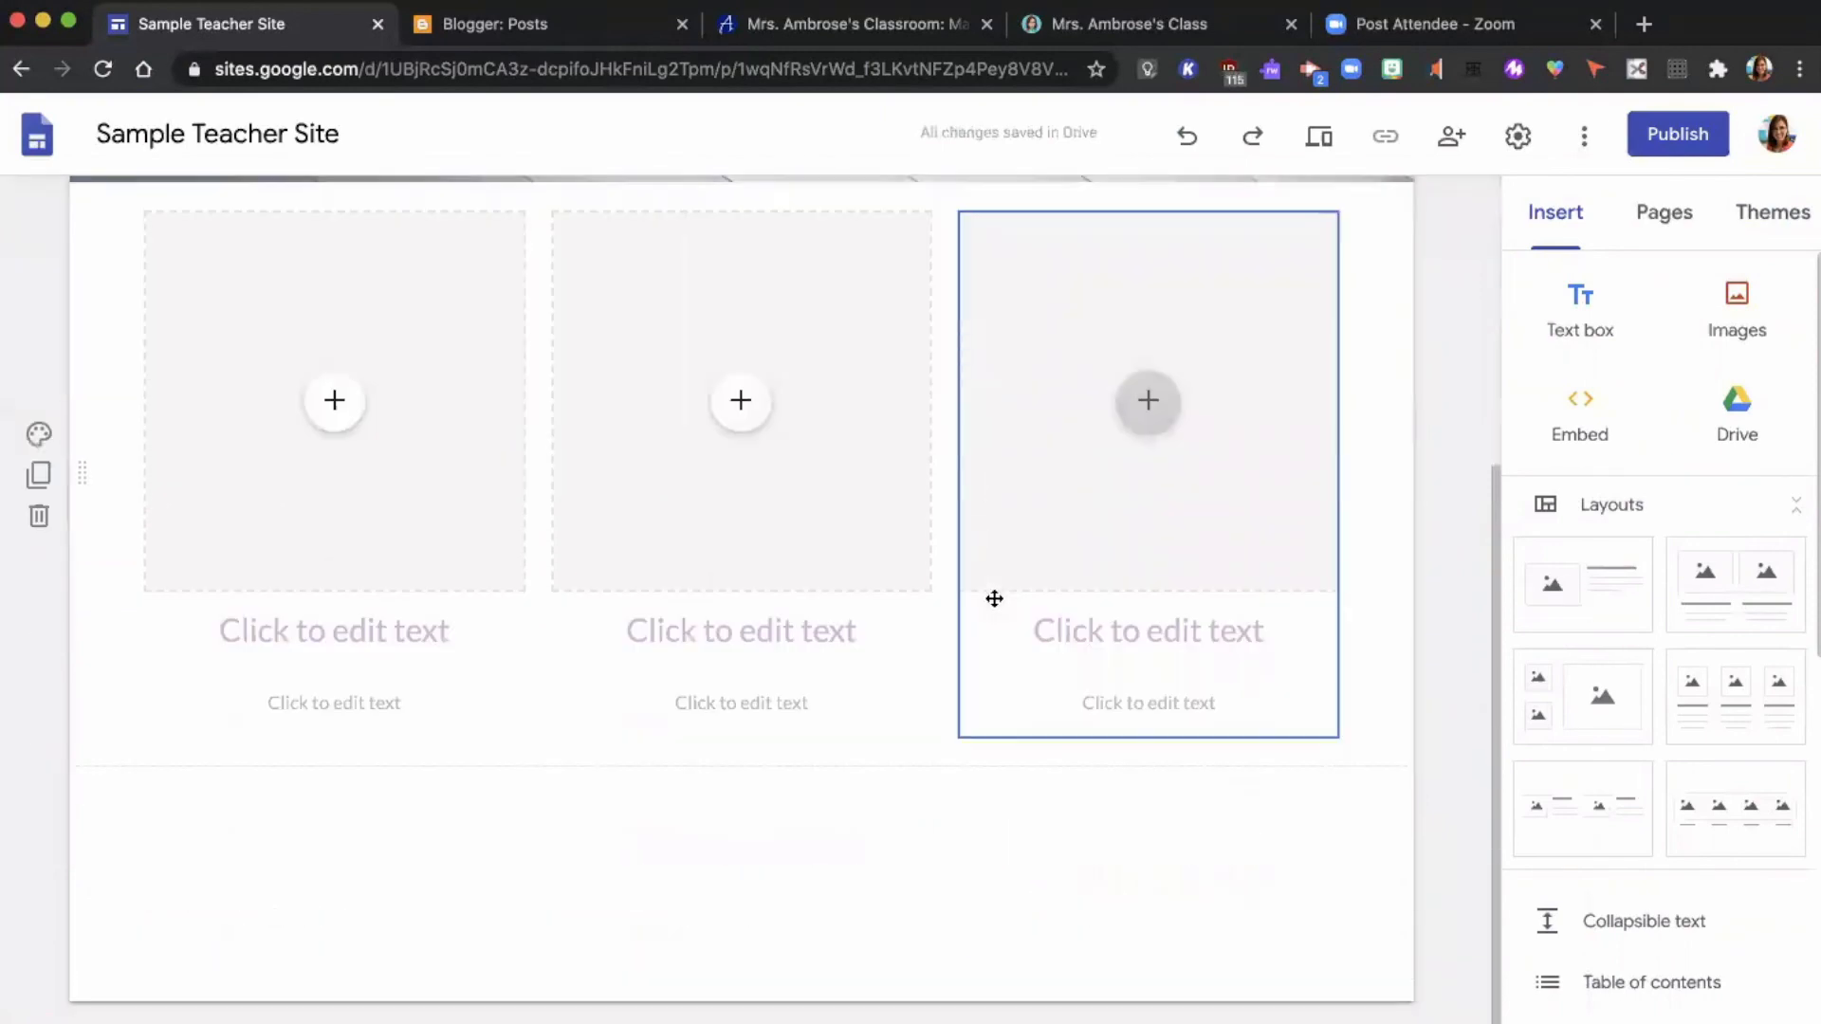
scroll(994, 598, up, 5)
scroll(867, 626, down, 1)
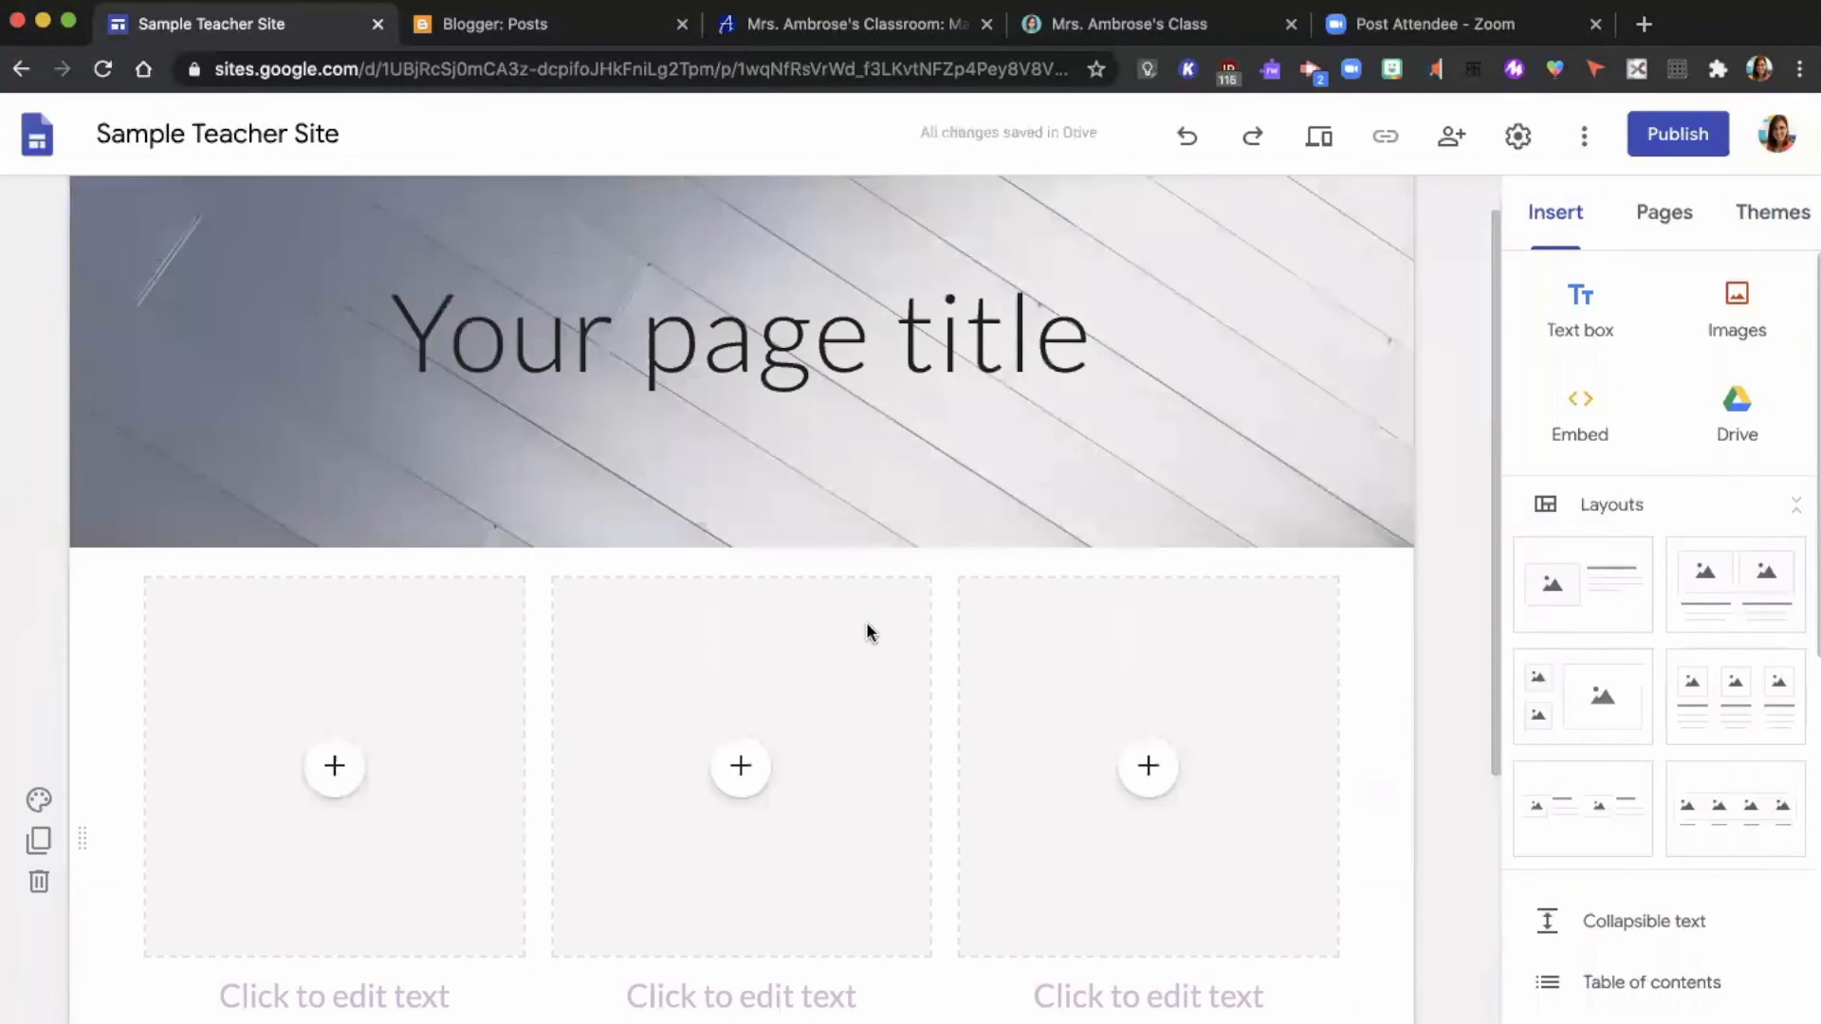
scroll(867, 626, up, 1)
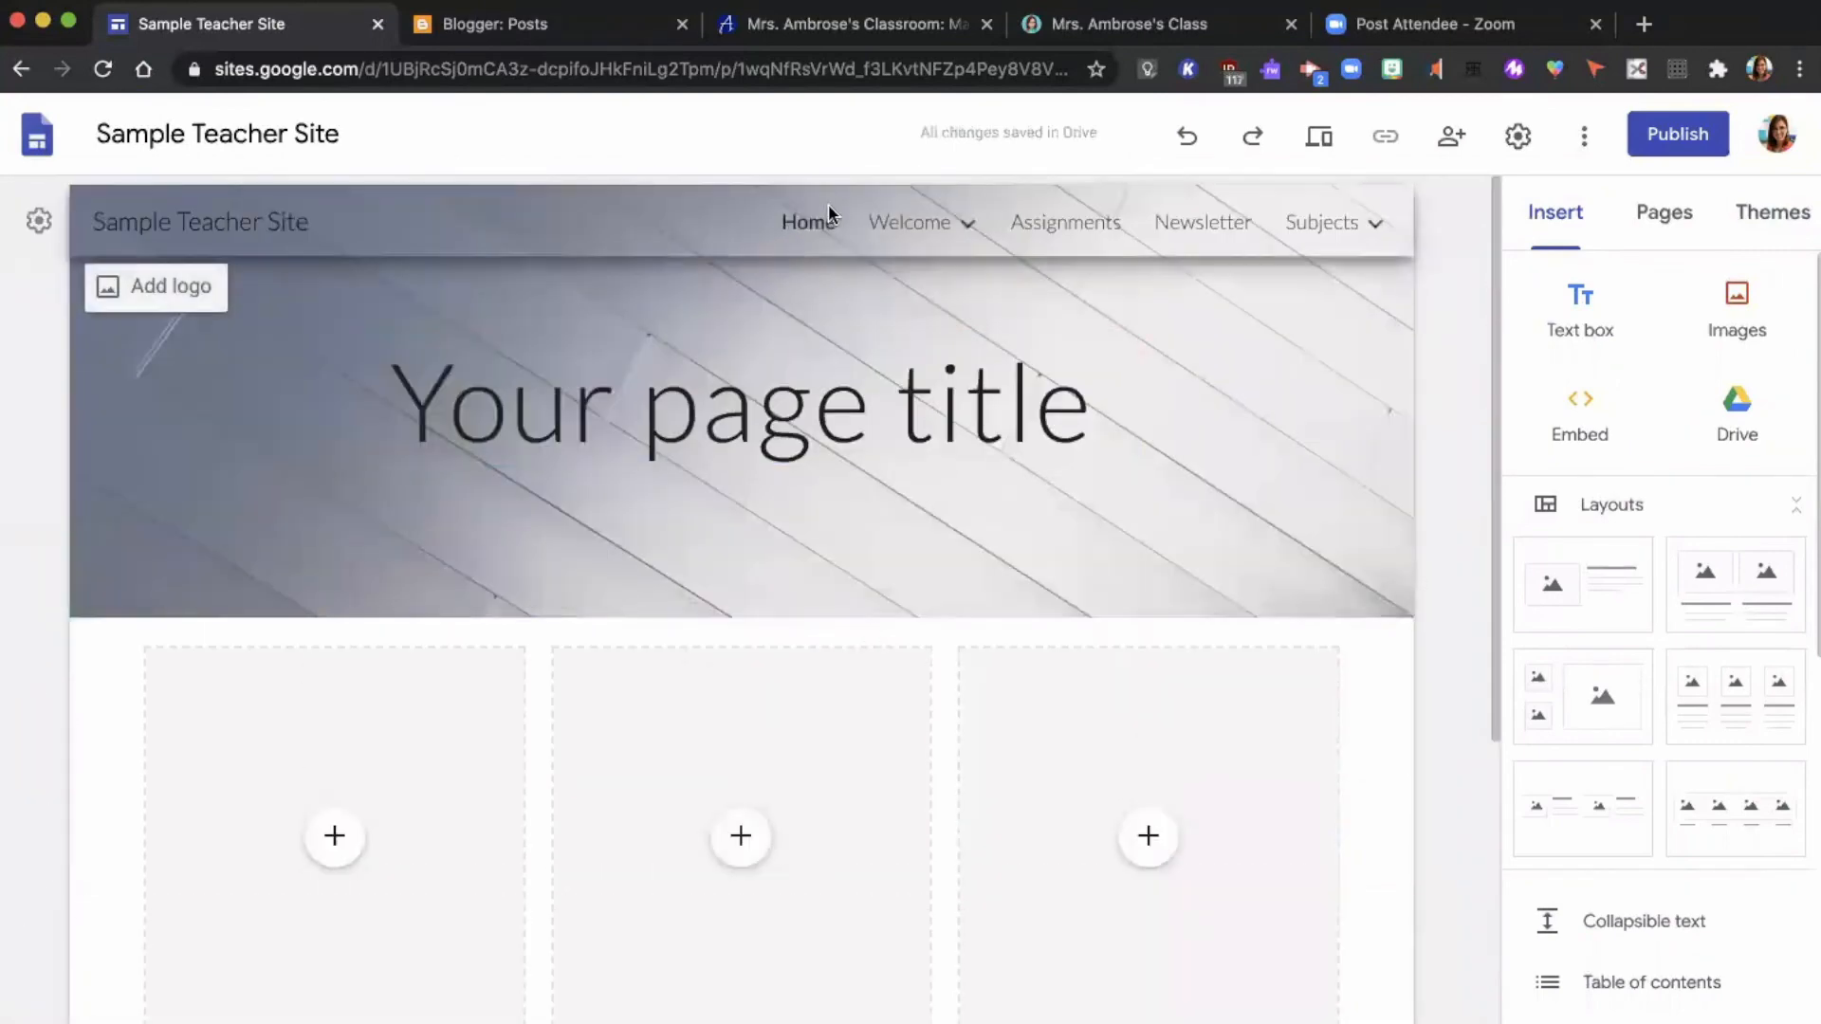
mouse_move(1300, 223)
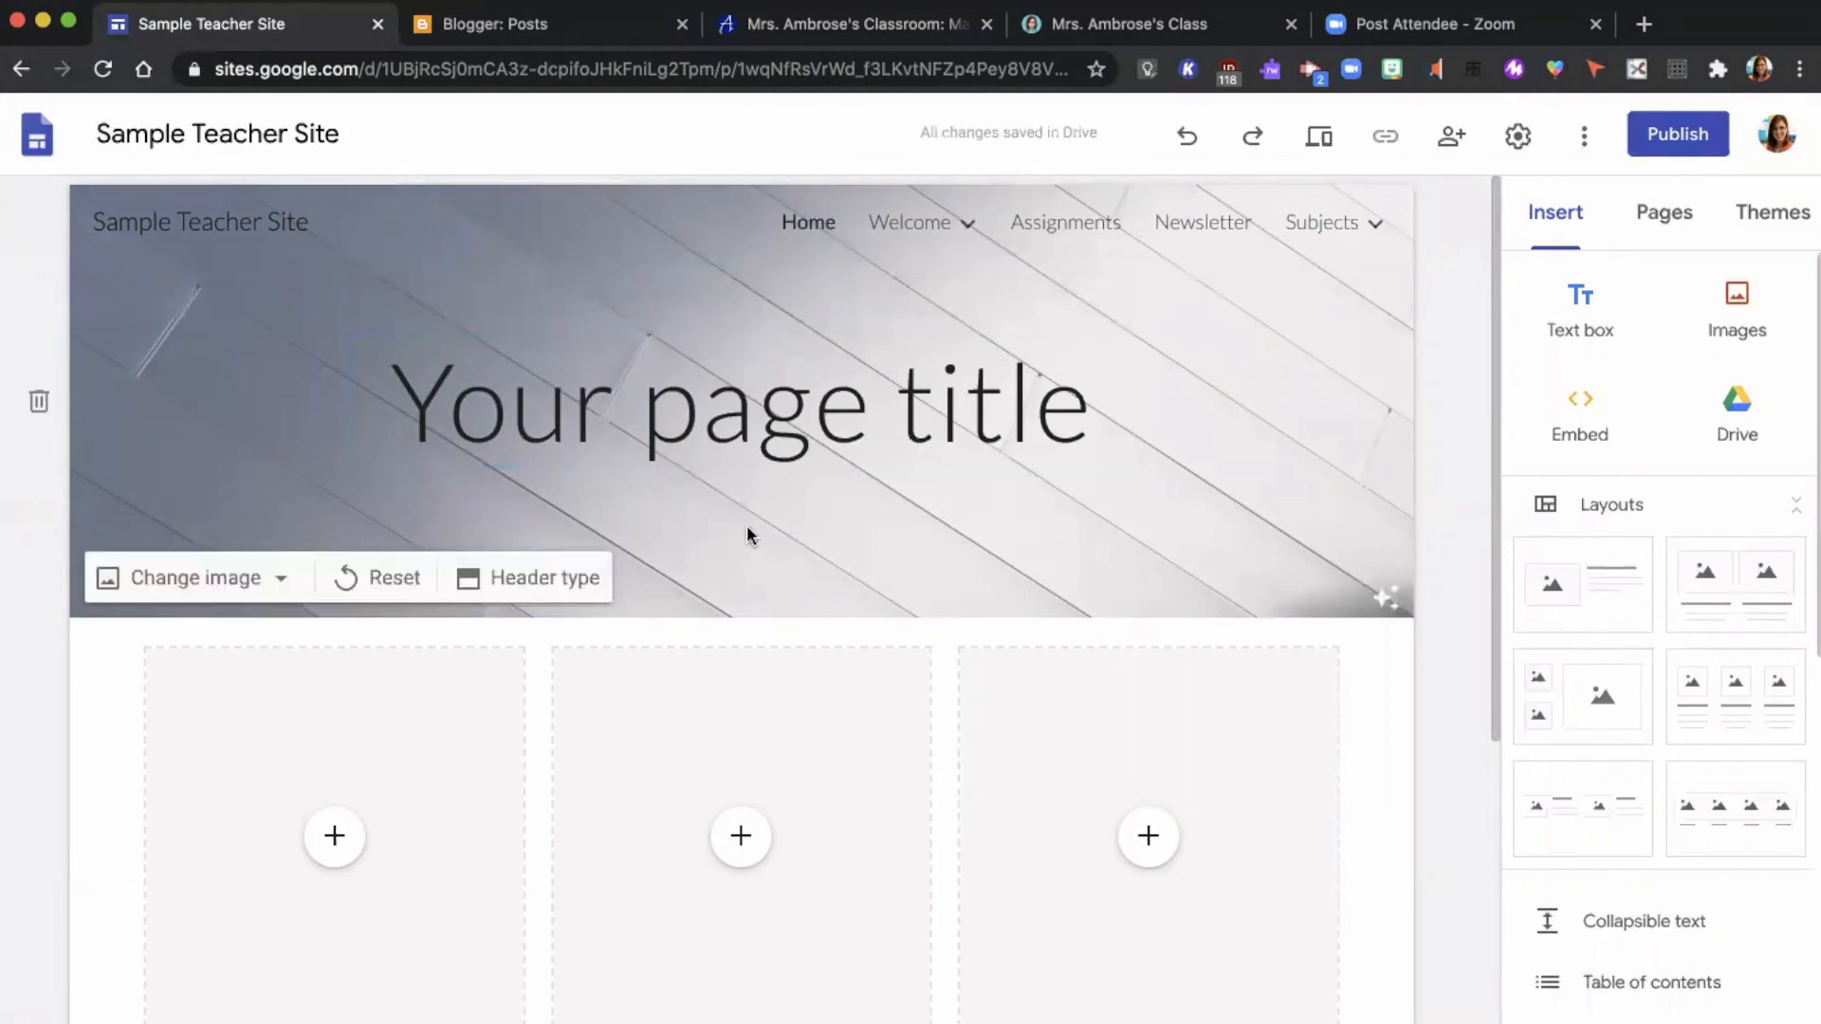
mouse_move(1356, 248)
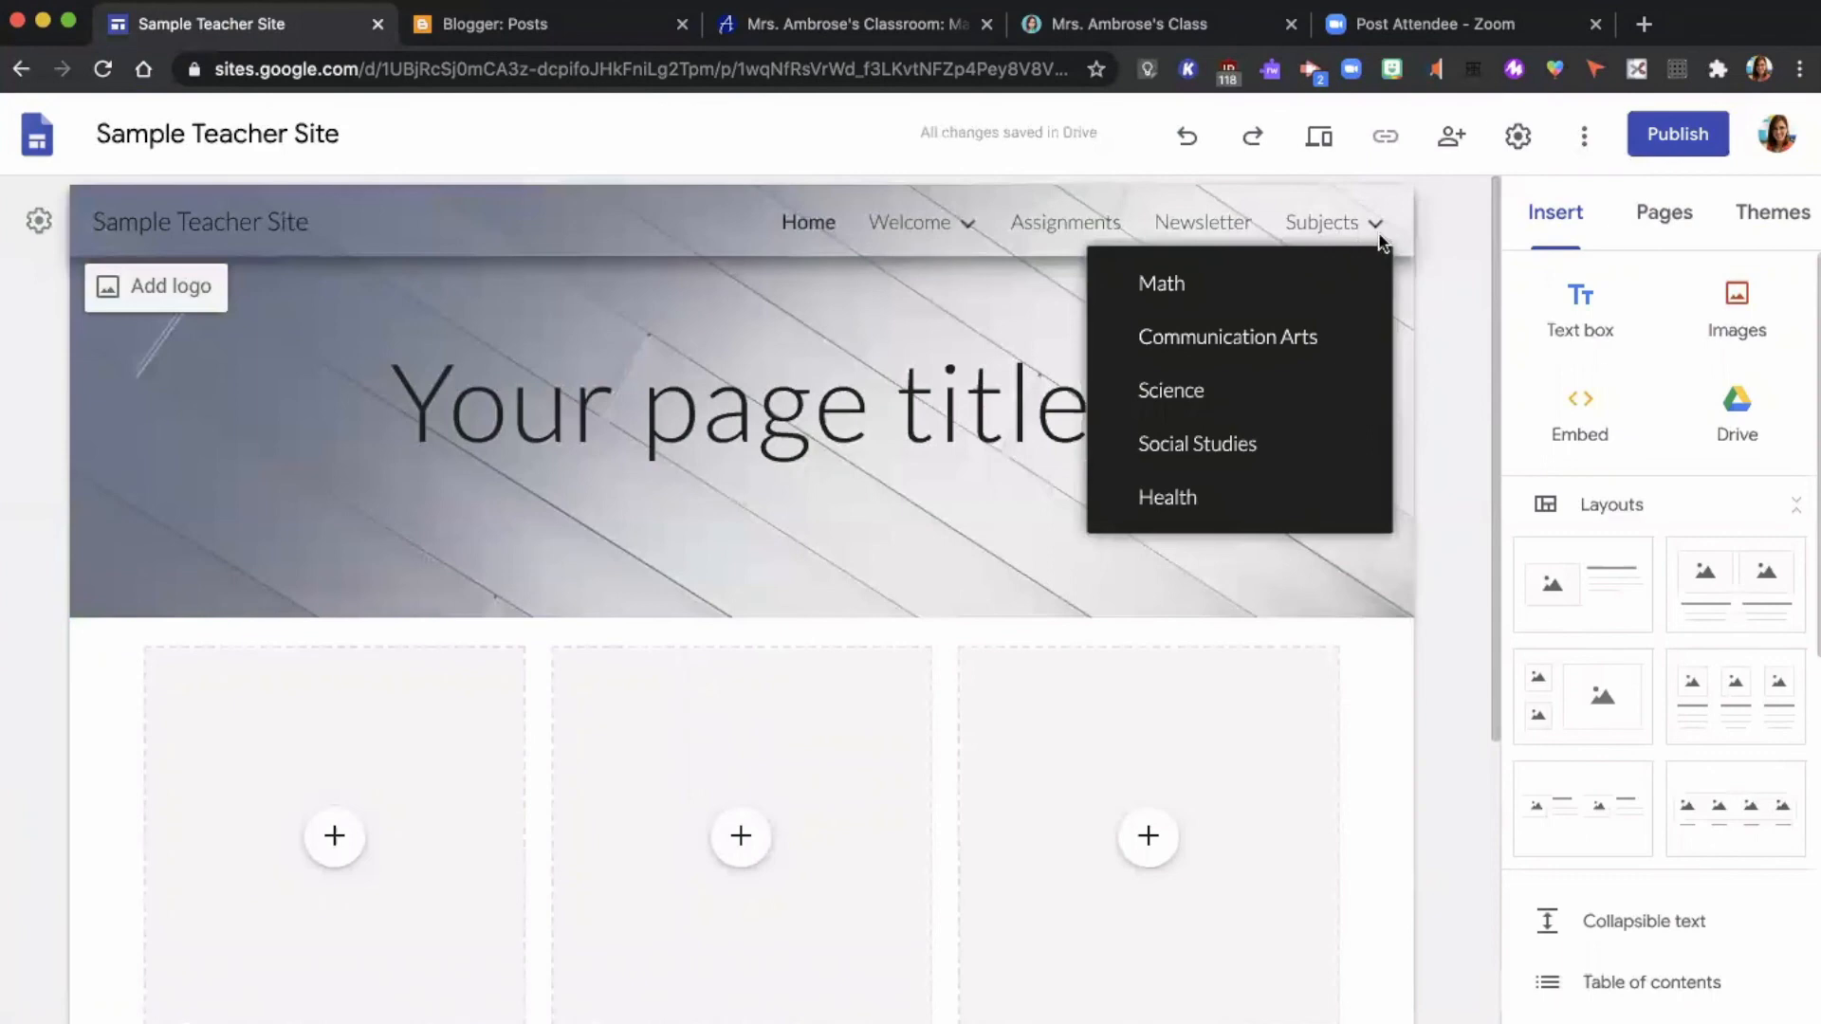
Apply the Vision theme to the site and give it the custom near-black color #060505
click(1762, 216)
click(1660, 856)
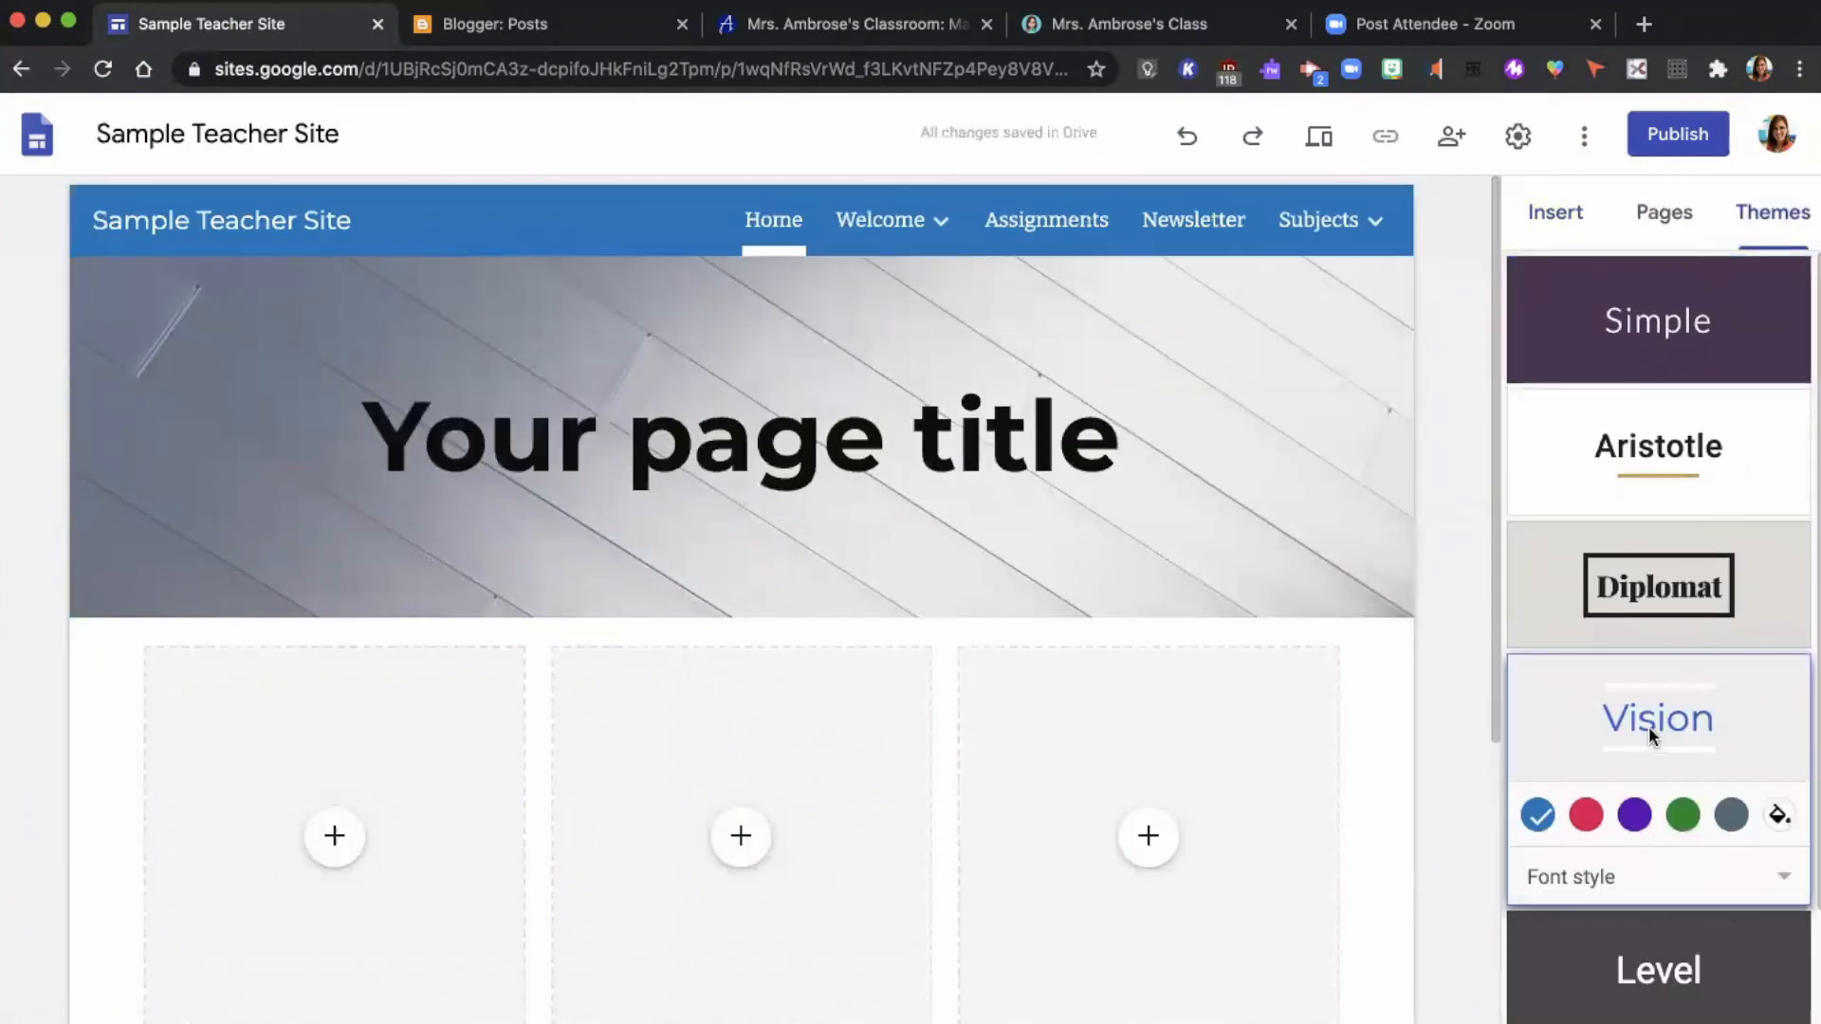
mouse_move(1366, 275)
click(1779, 813)
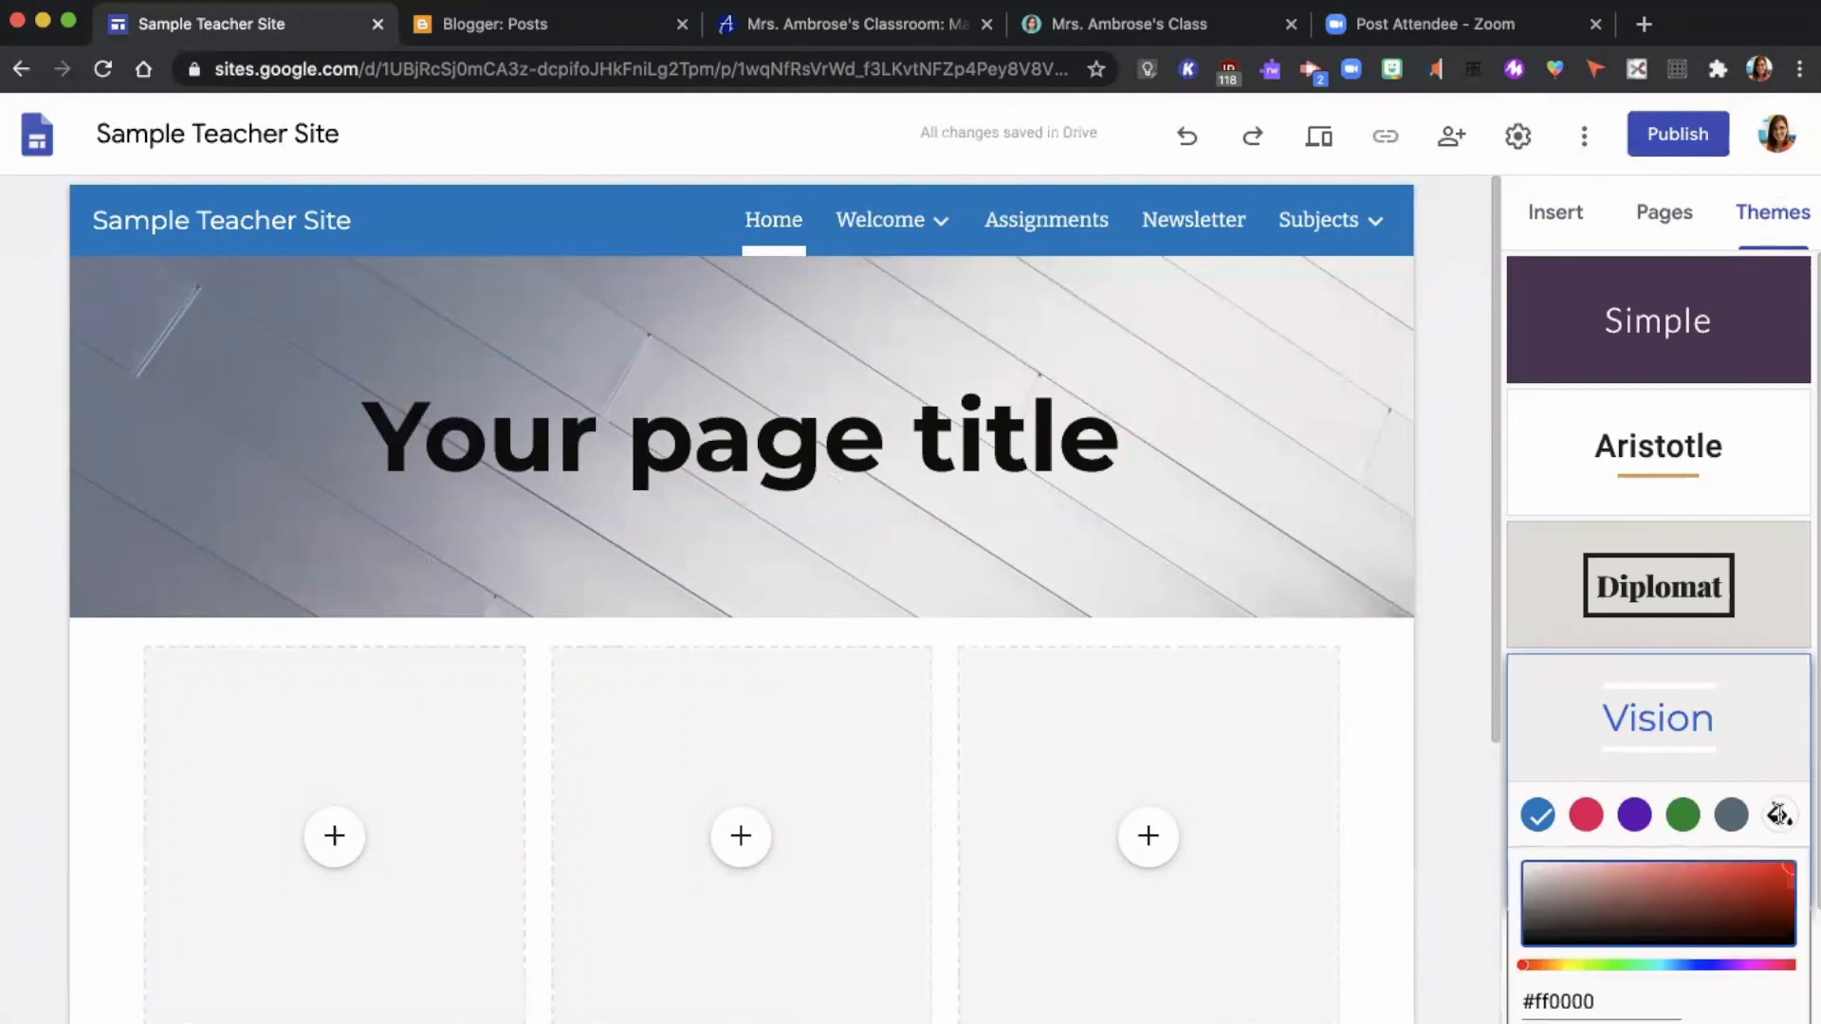
click(1527, 943)
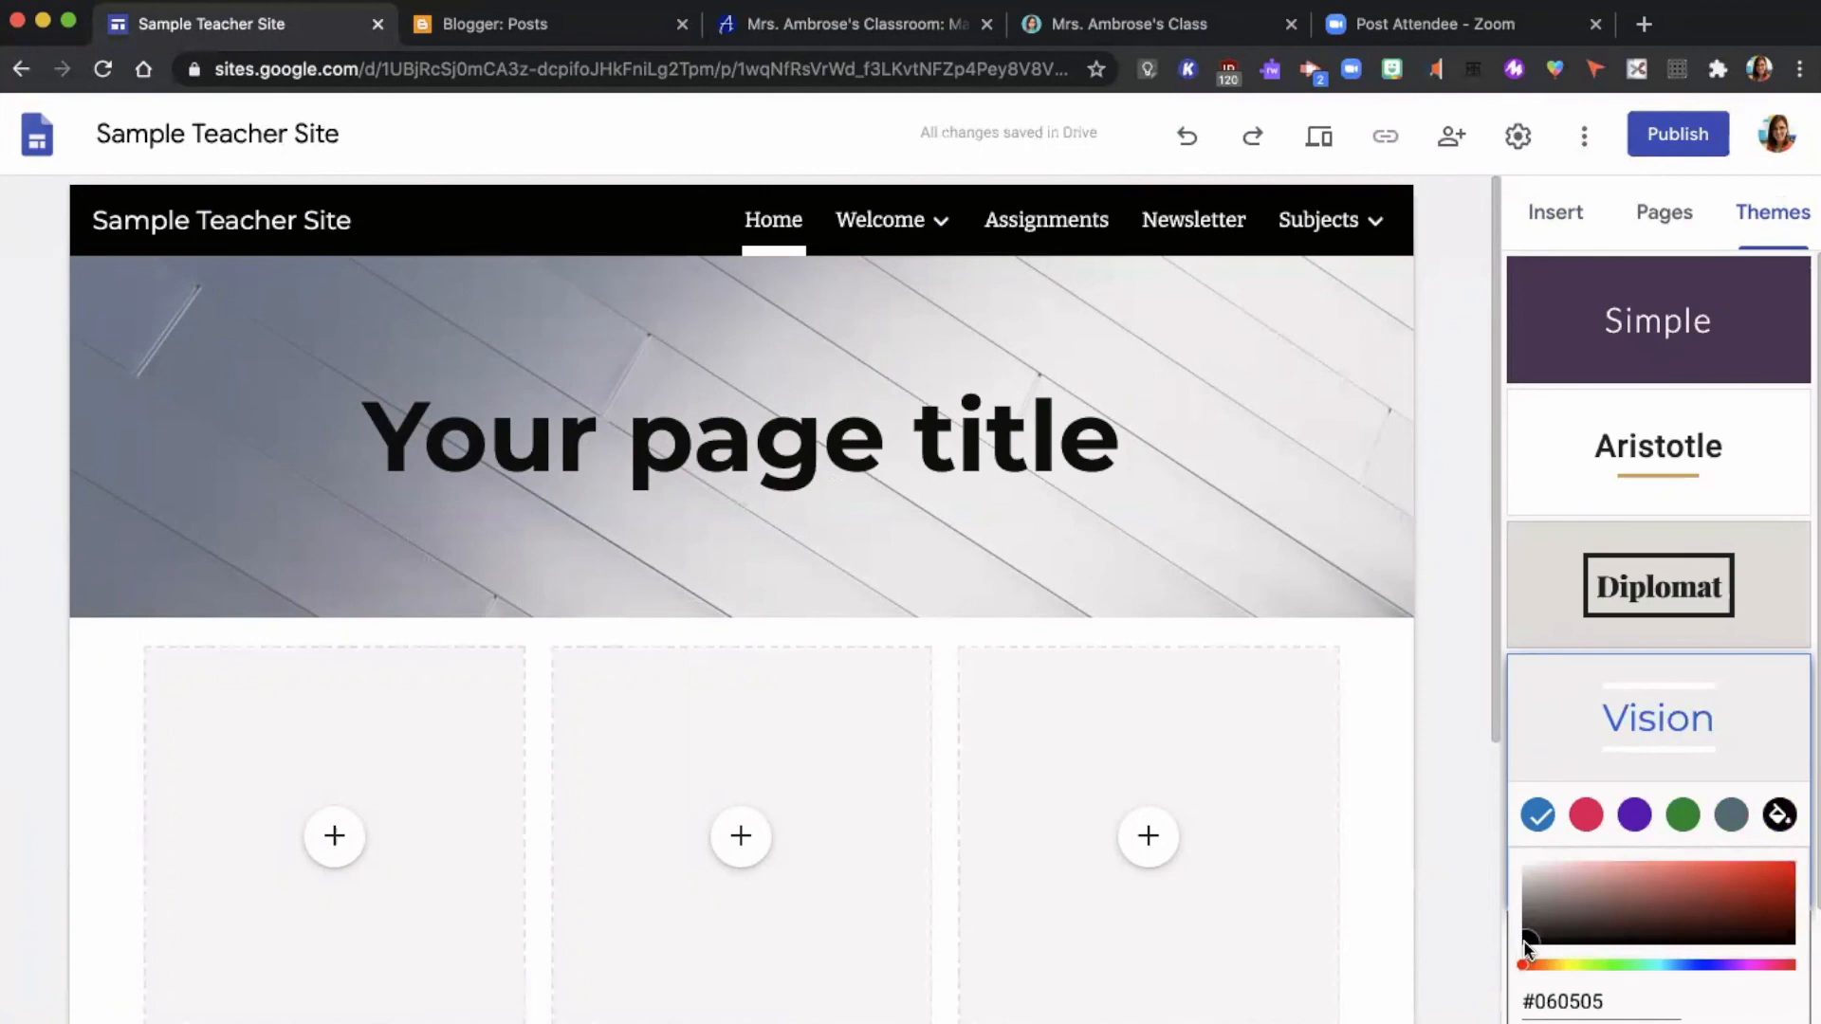
Delete the page title from the Home header and upload the custom classroom banner as its image
click(1100, 403)
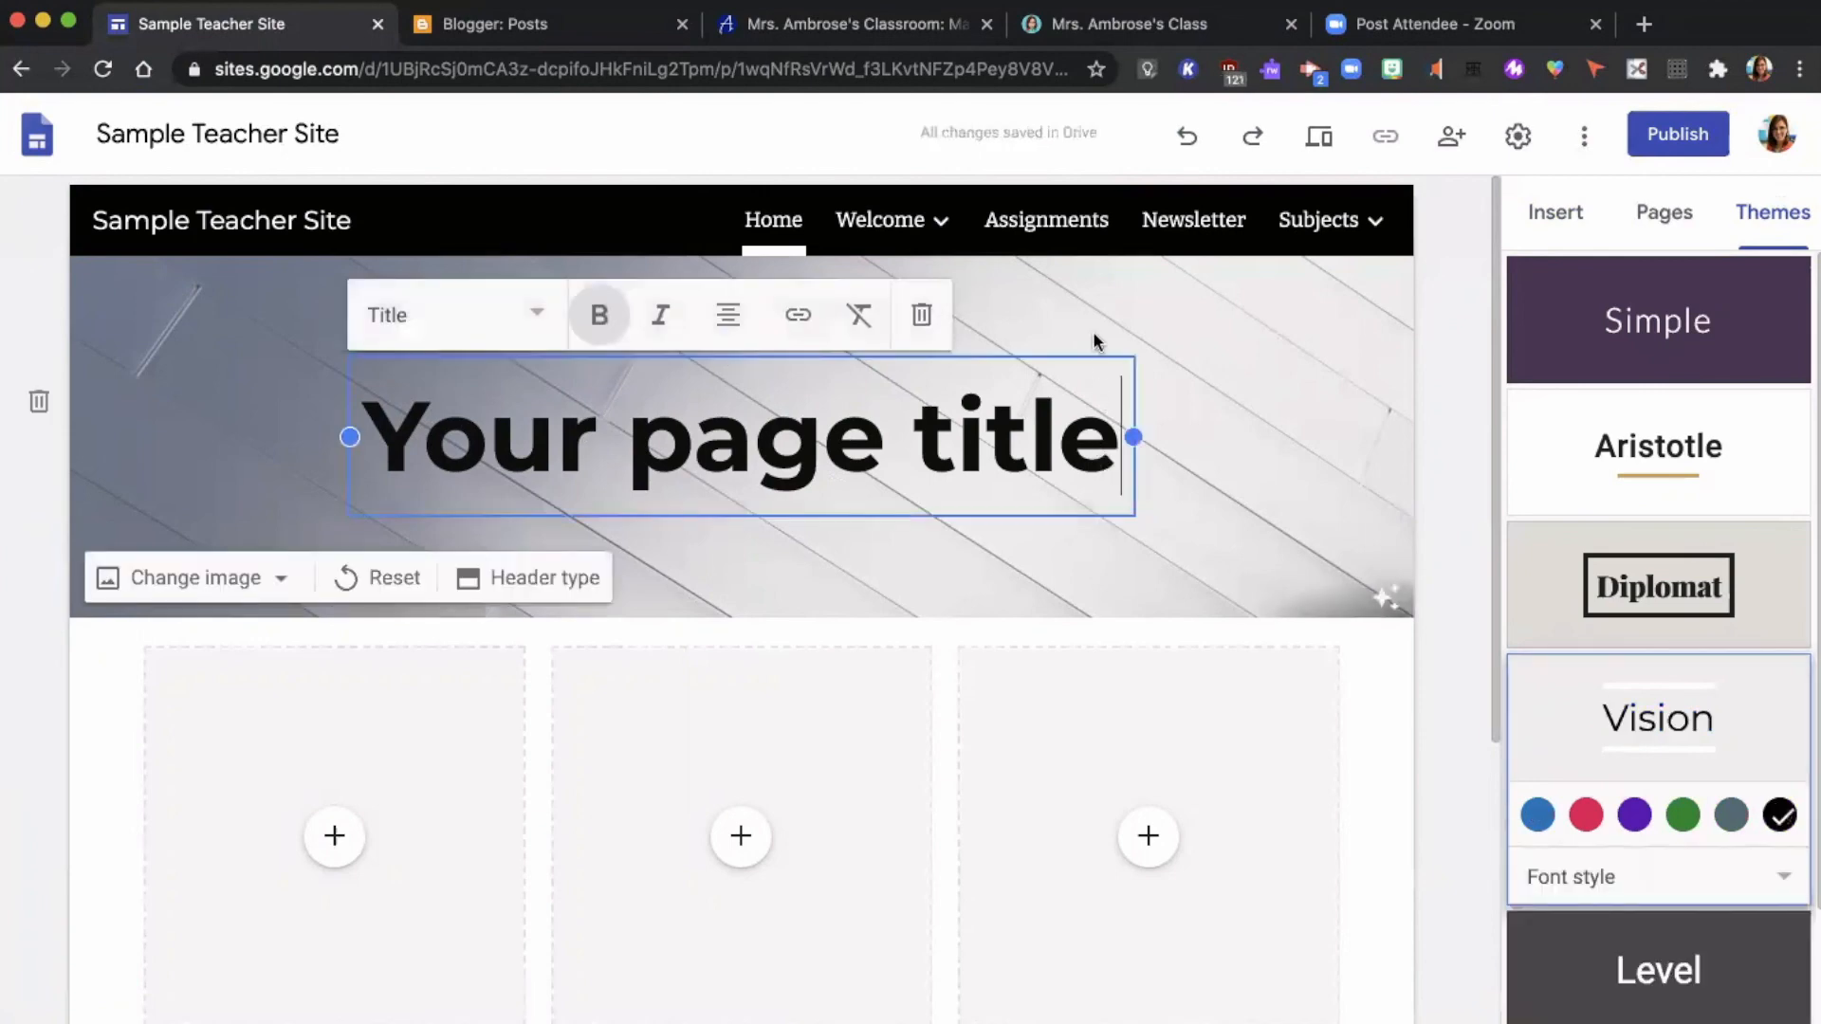
click(921, 320)
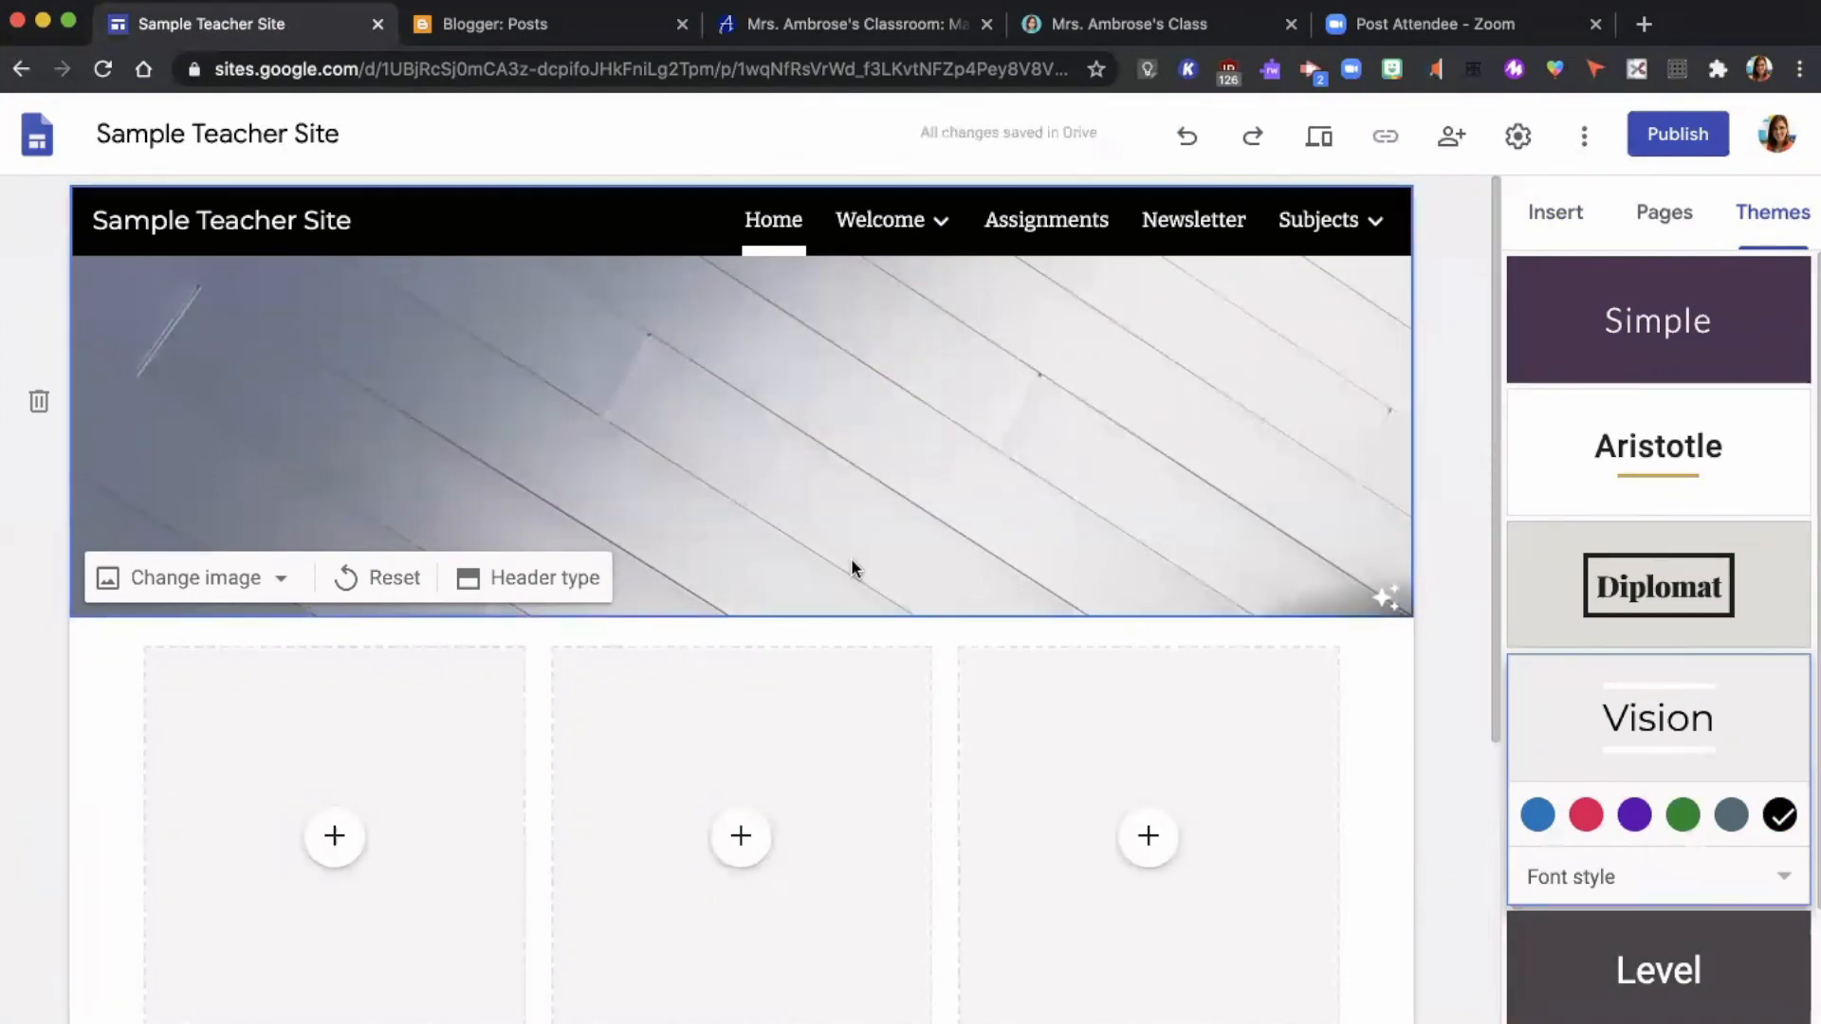
click(275, 578)
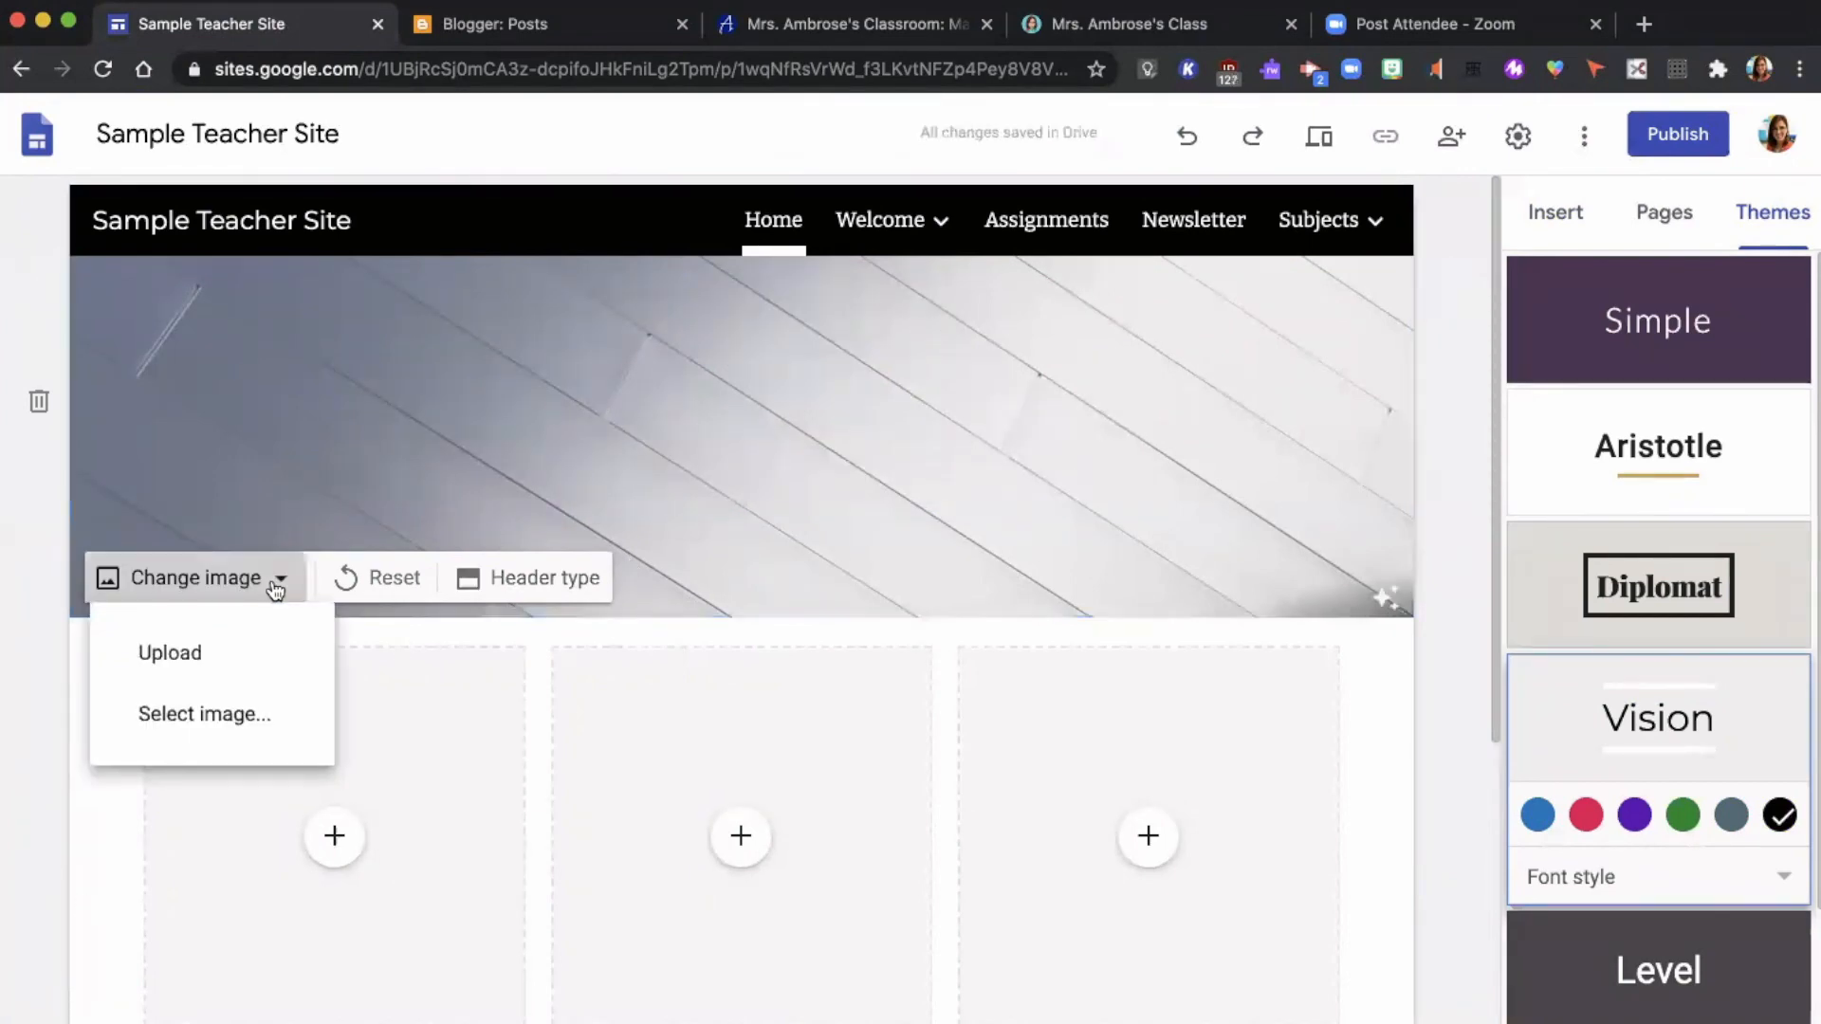
click(224, 656)
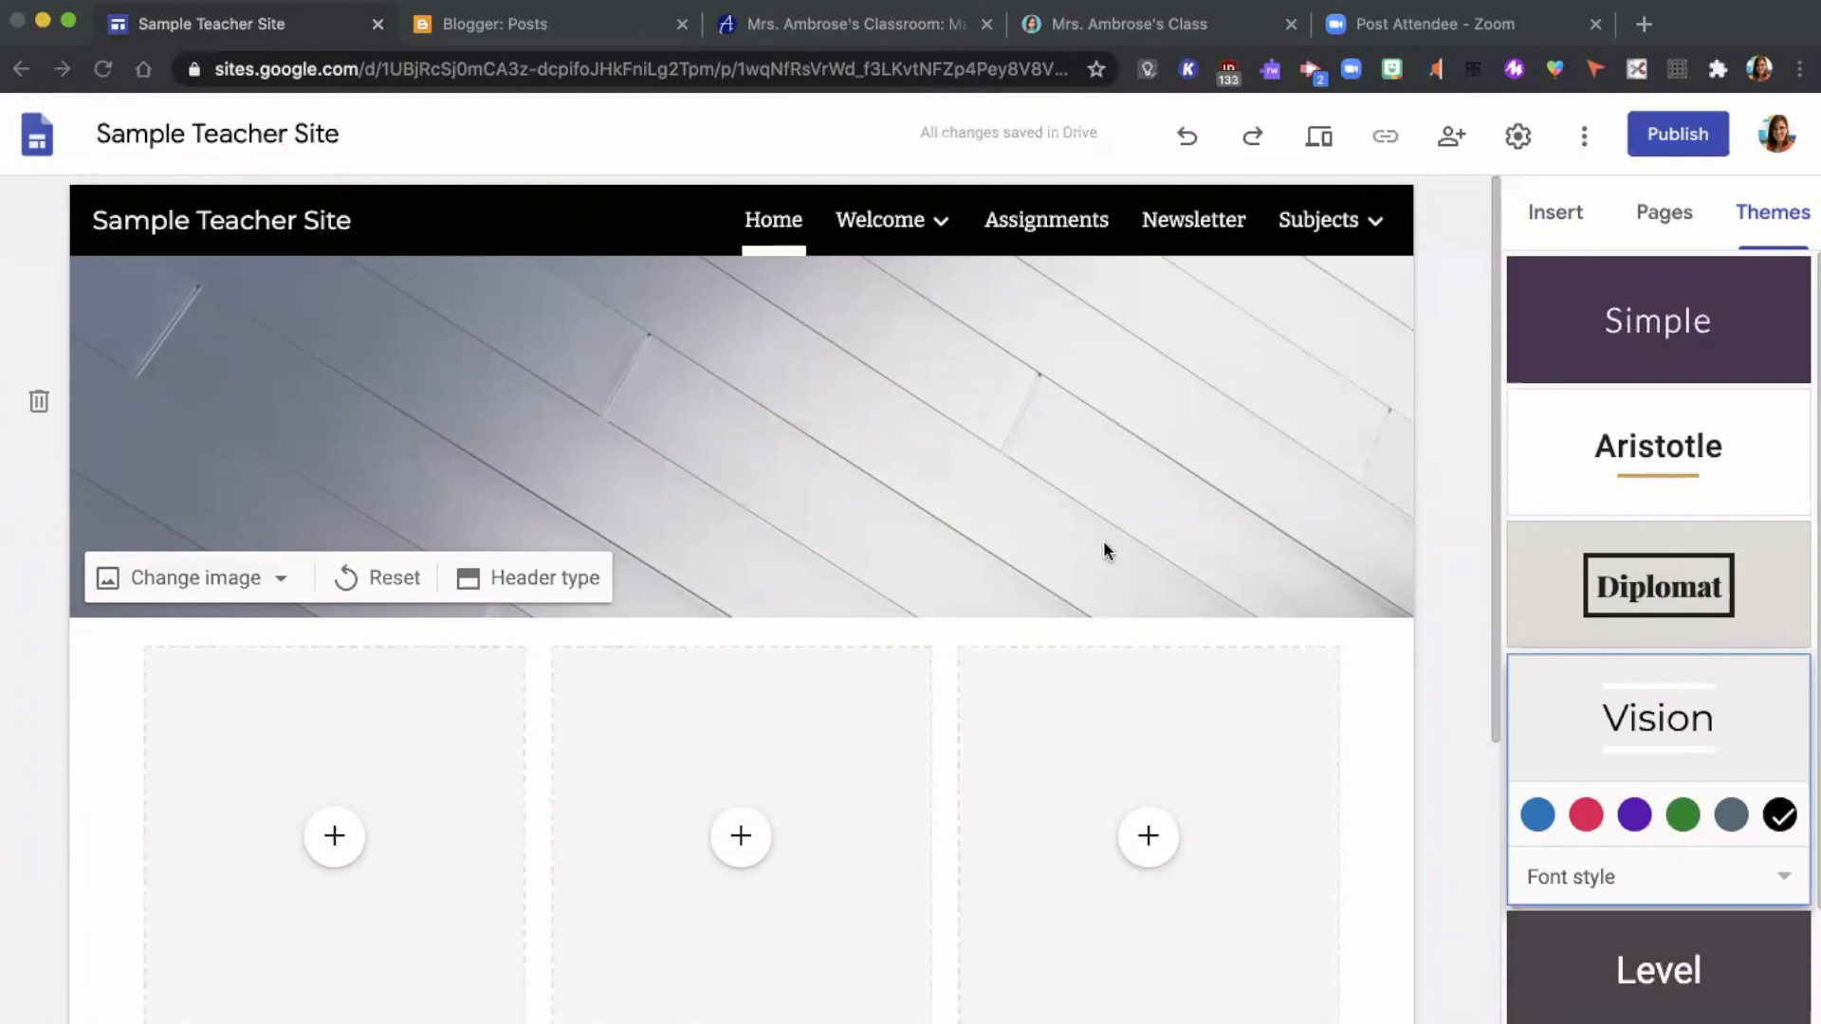
click(1352, 823)
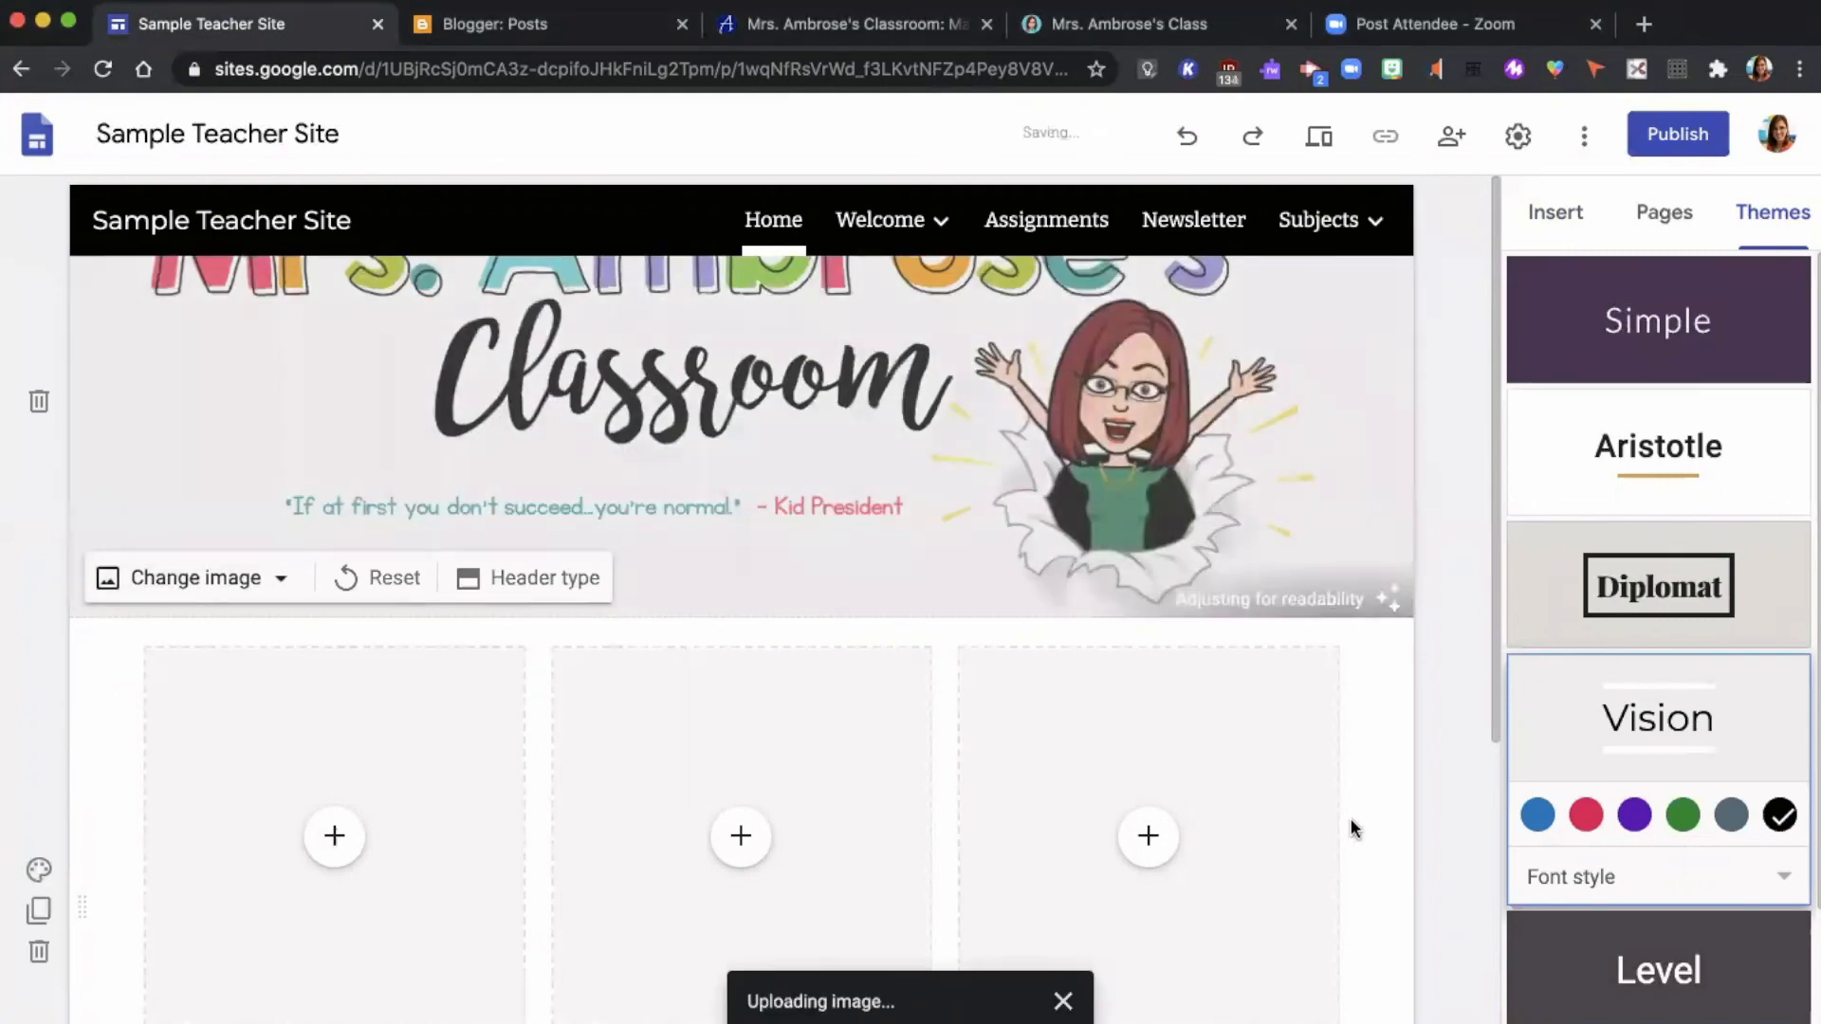
Switch the Home header to a taller header type and turn off the image's readability adjustment
click(498, 574)
click(327, 567)
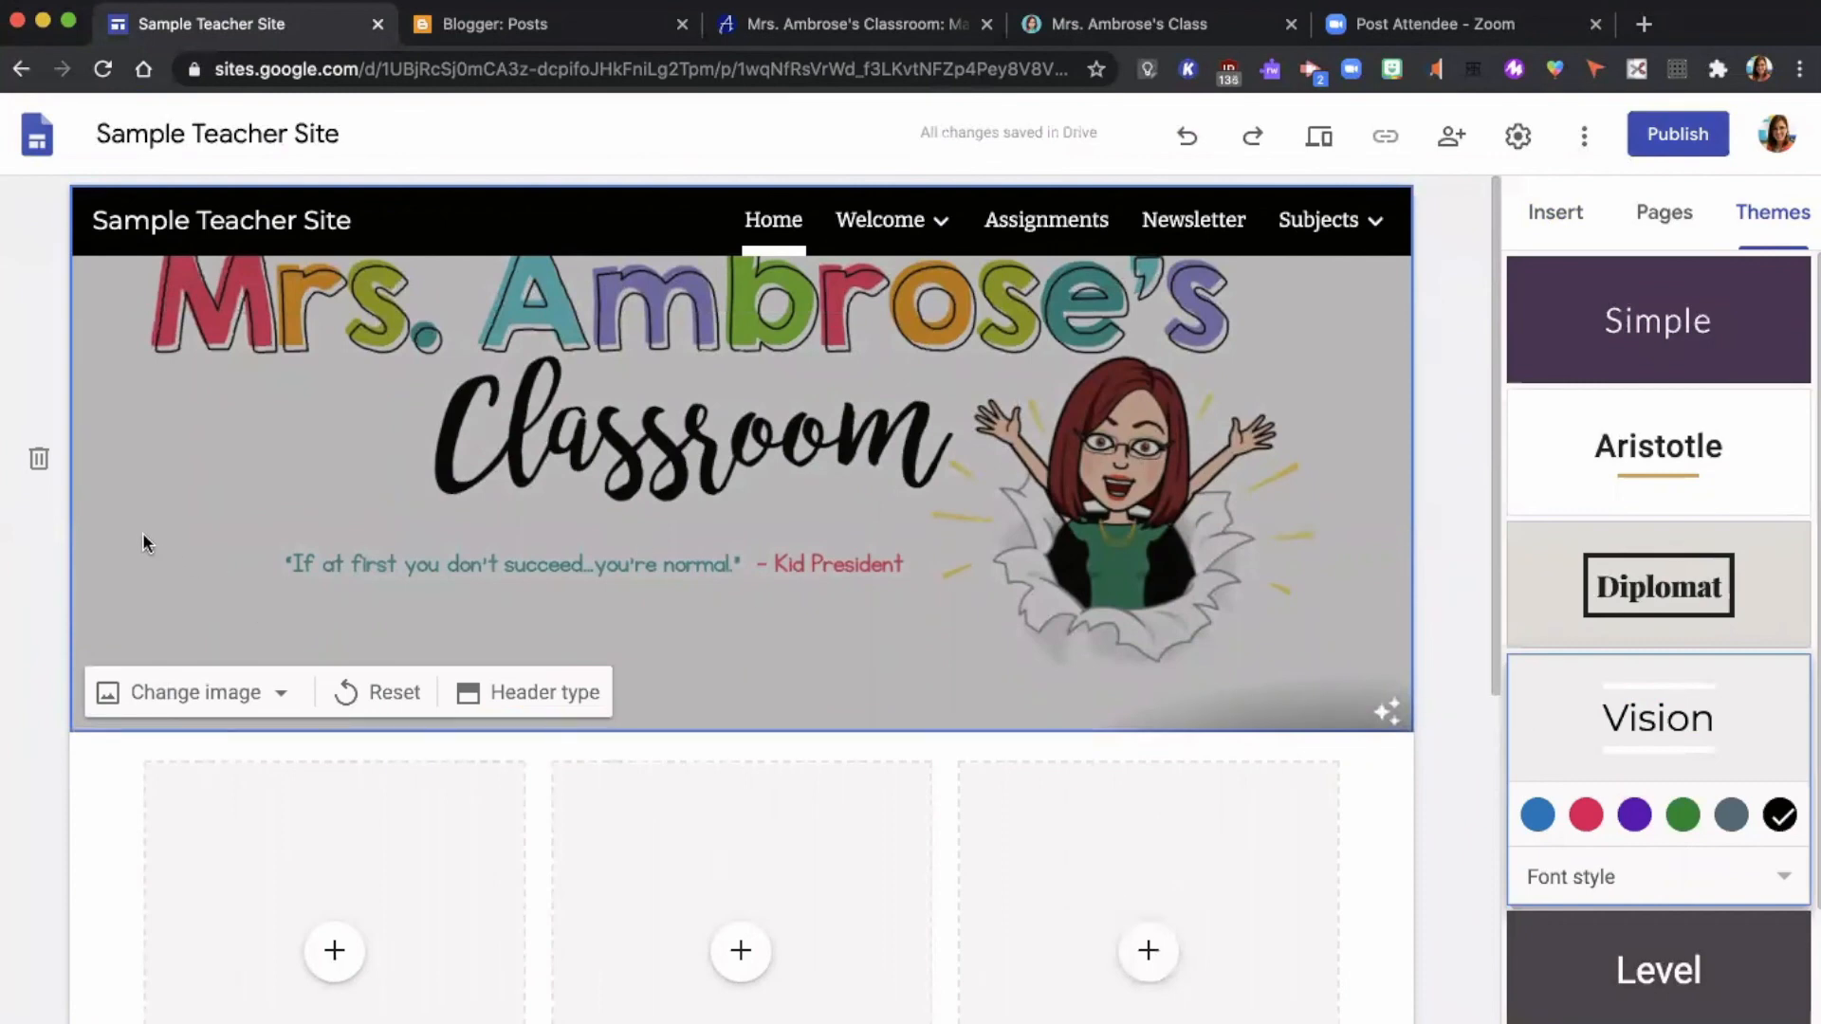
click(1387, 713)
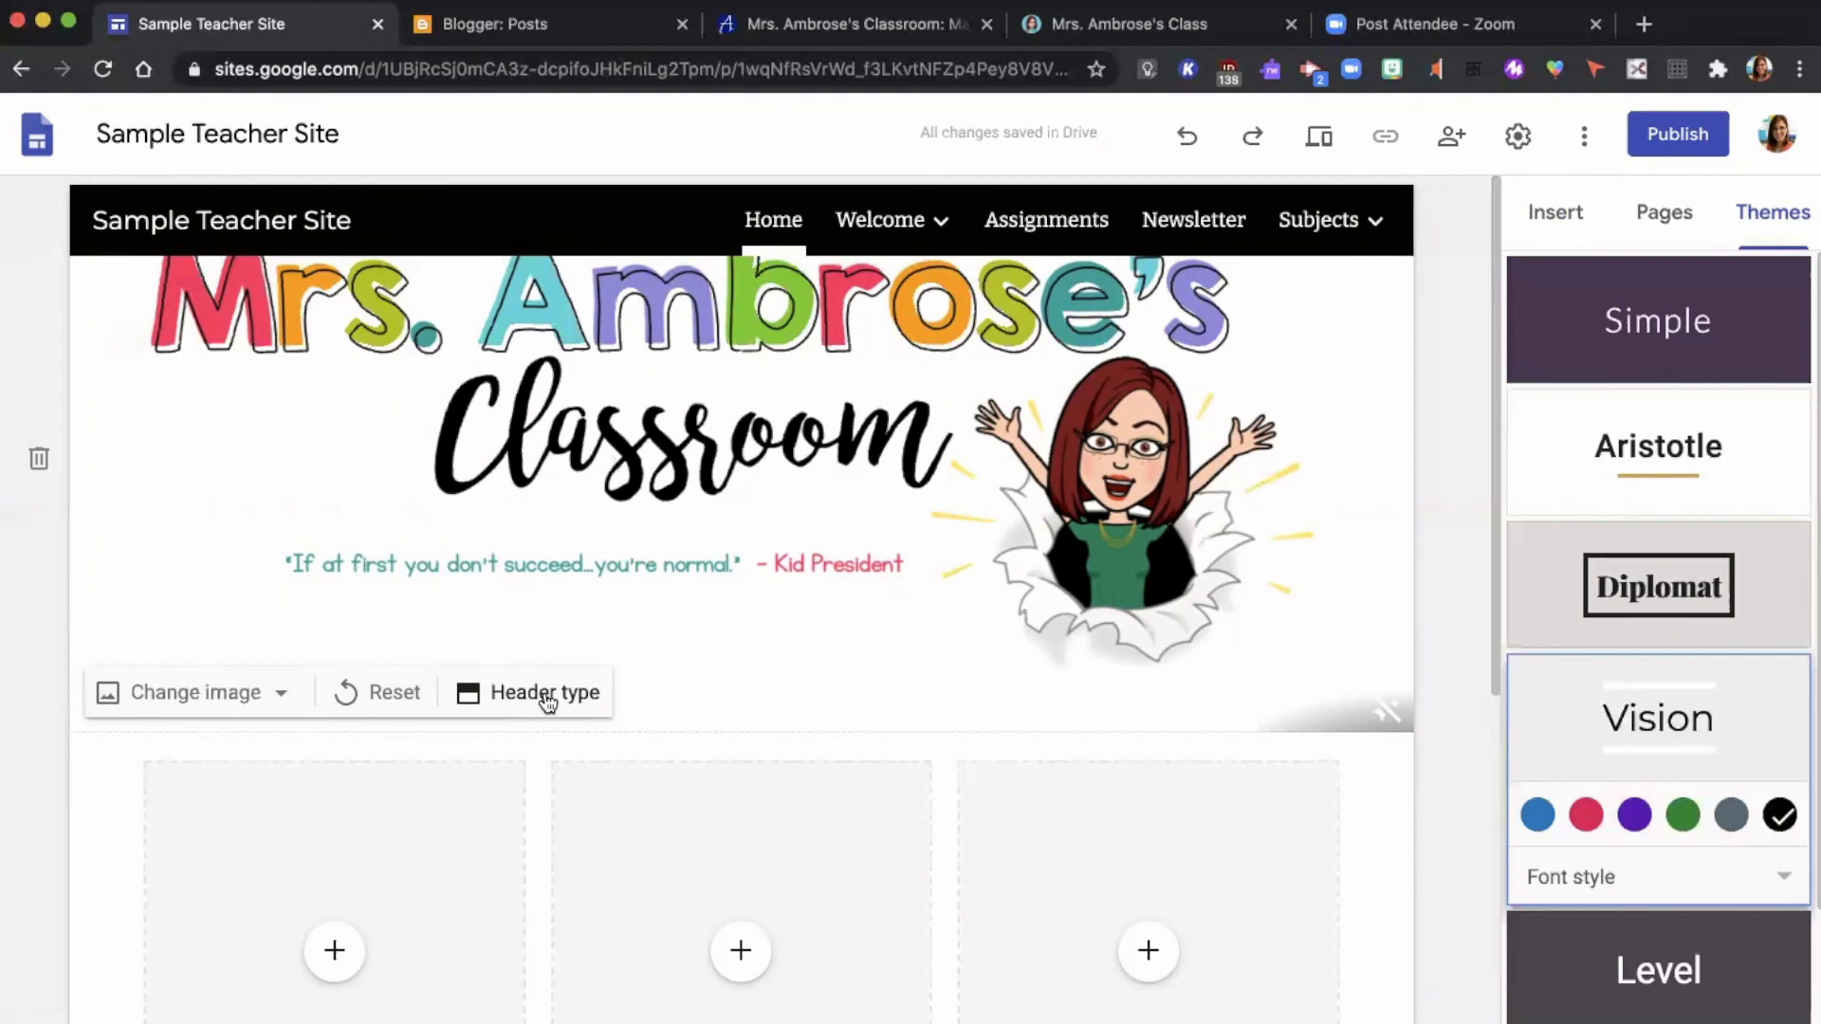
Preview the site and compare how the Home page looks at large-screen, tablet and phone sizes
click(1315, 142)
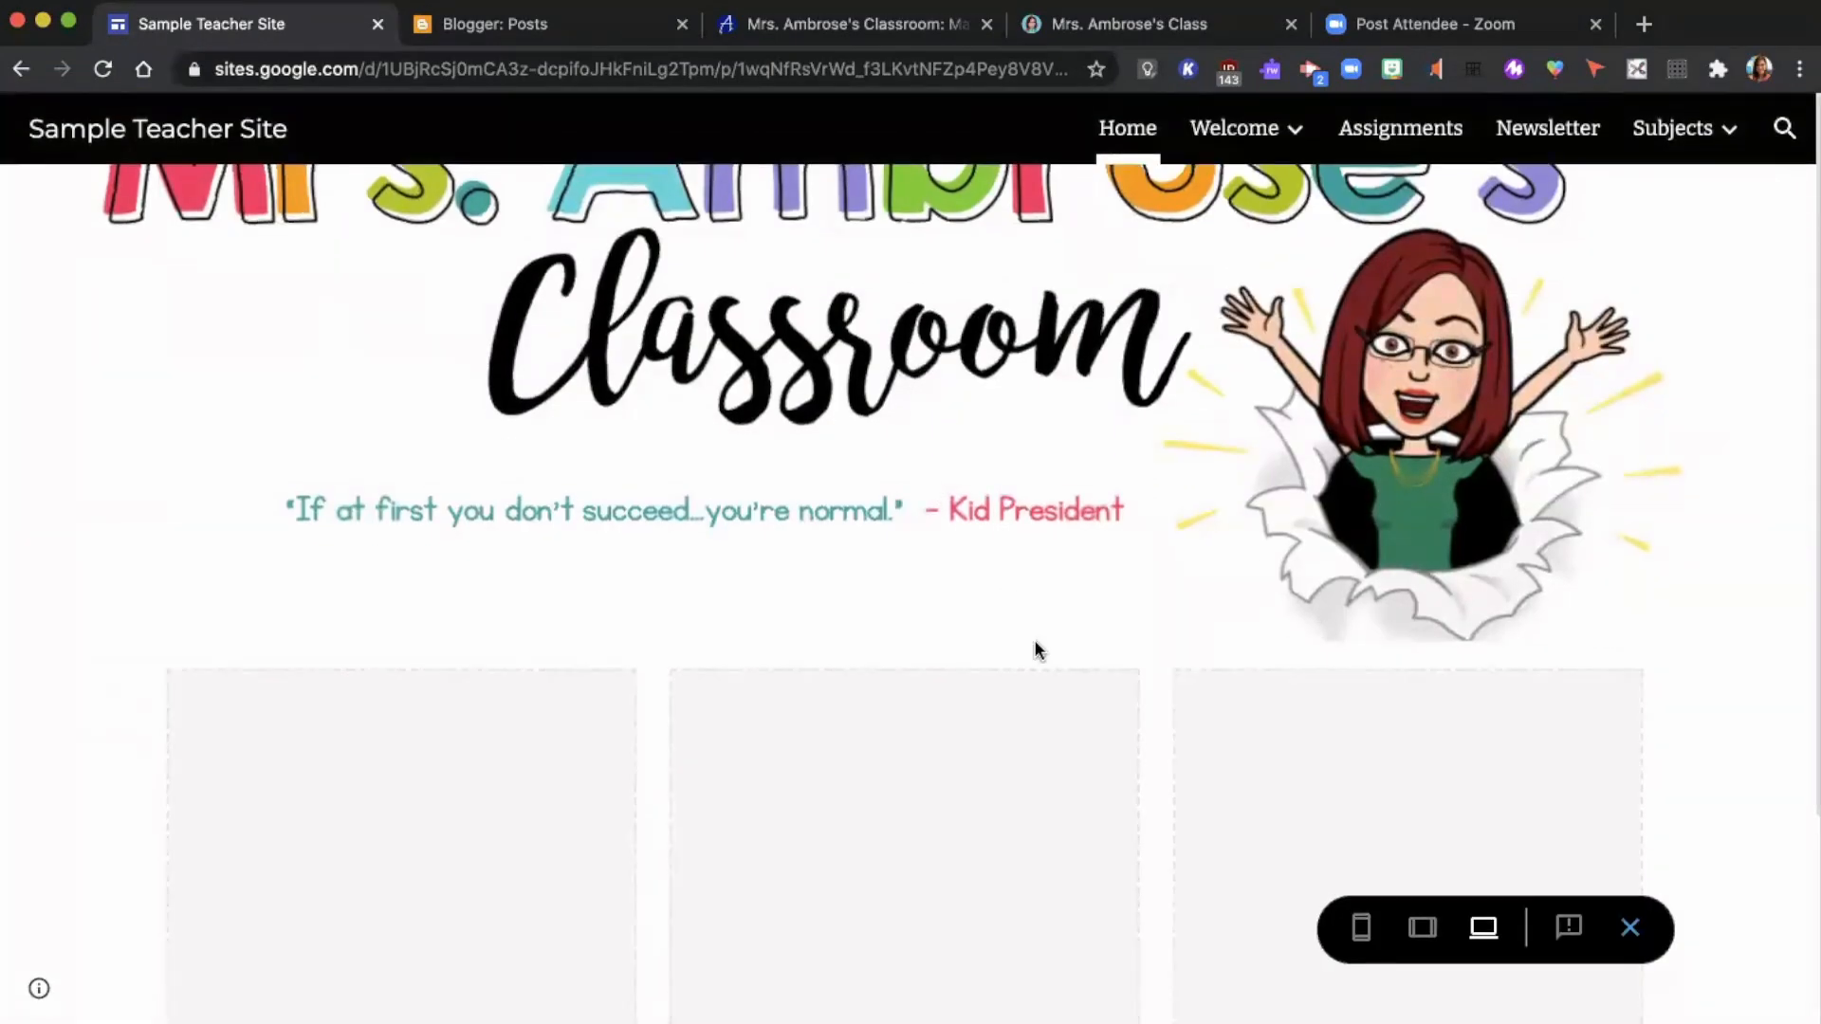
click(1422, 927)
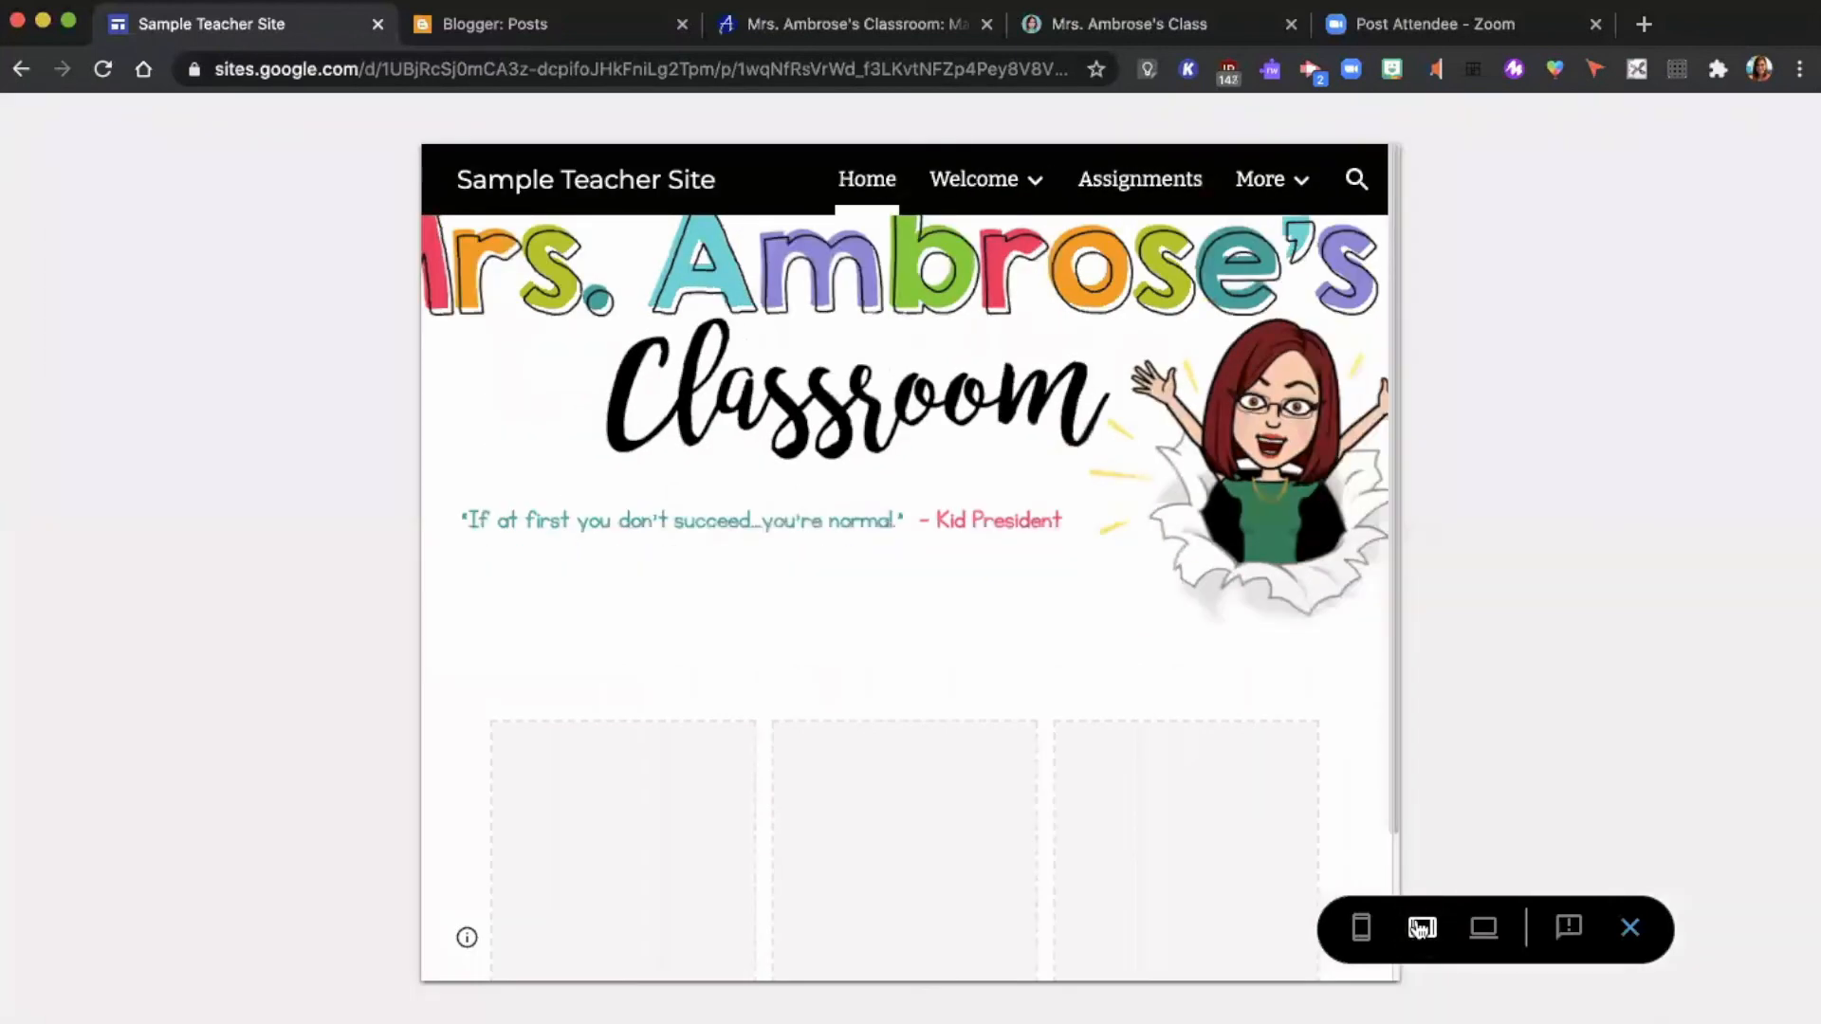
click(1363, 932)
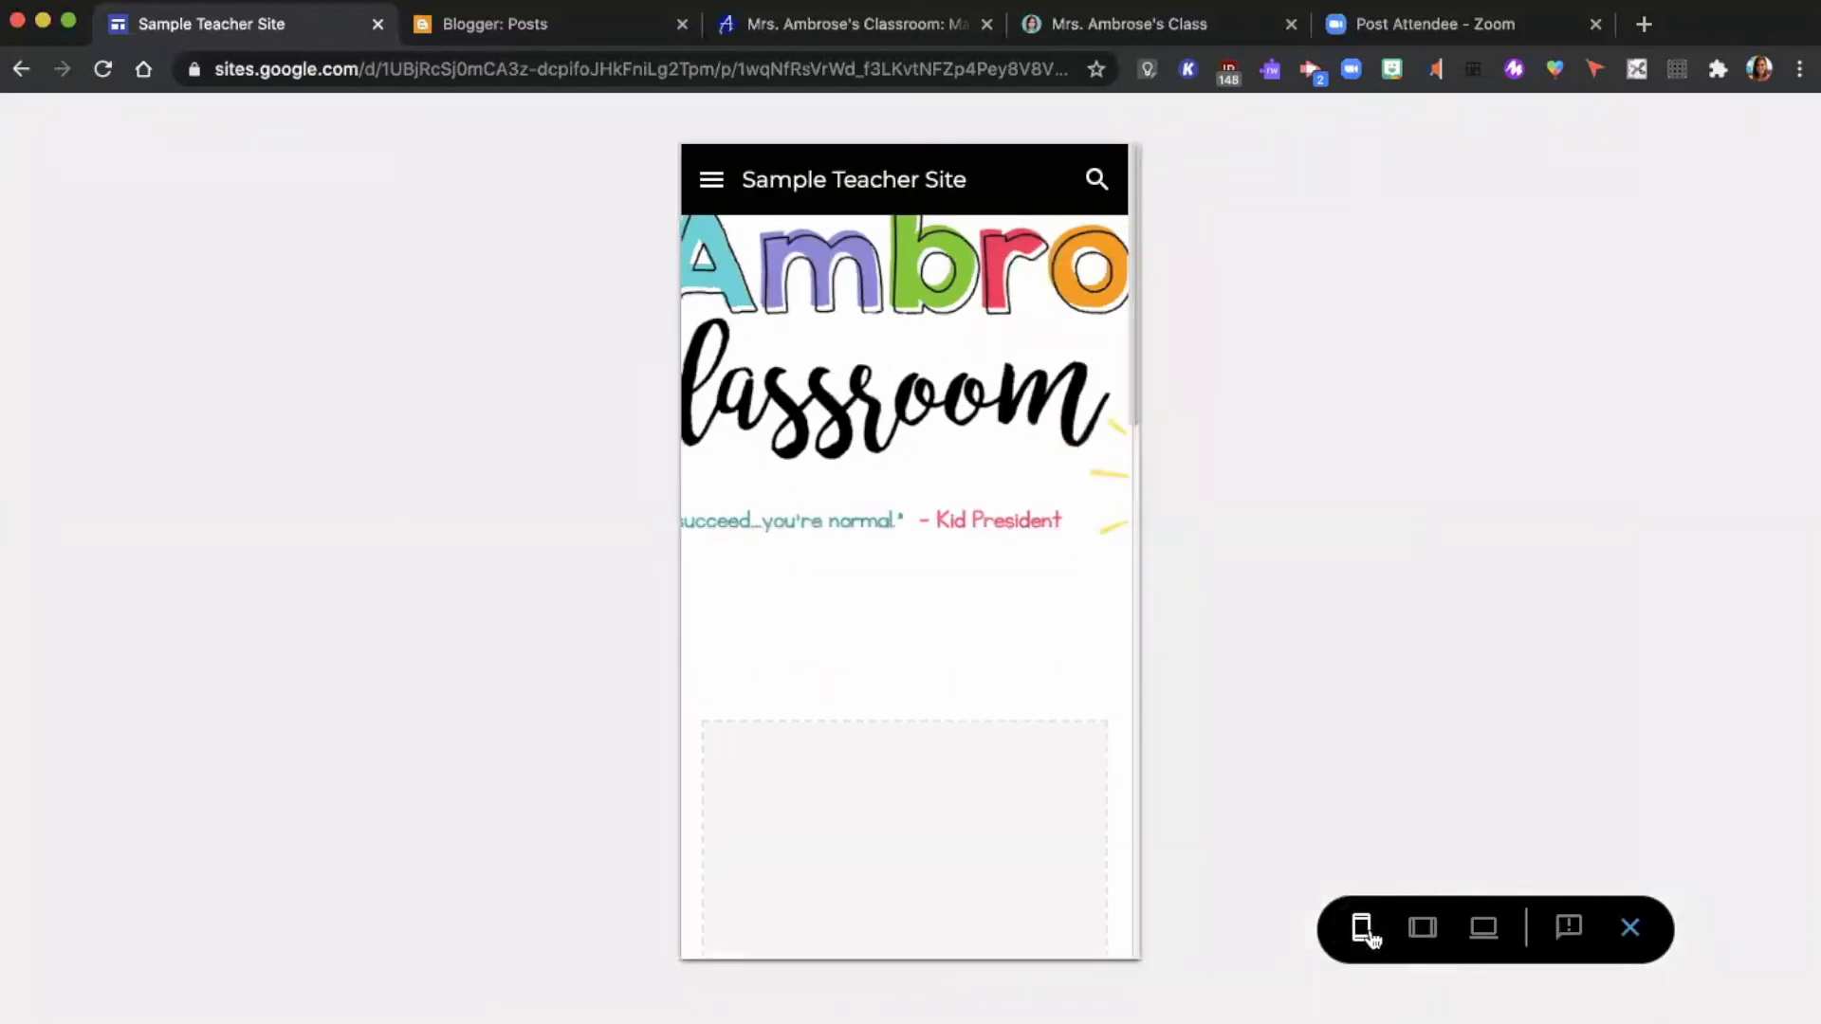
scroll(939, 593, down, 5)
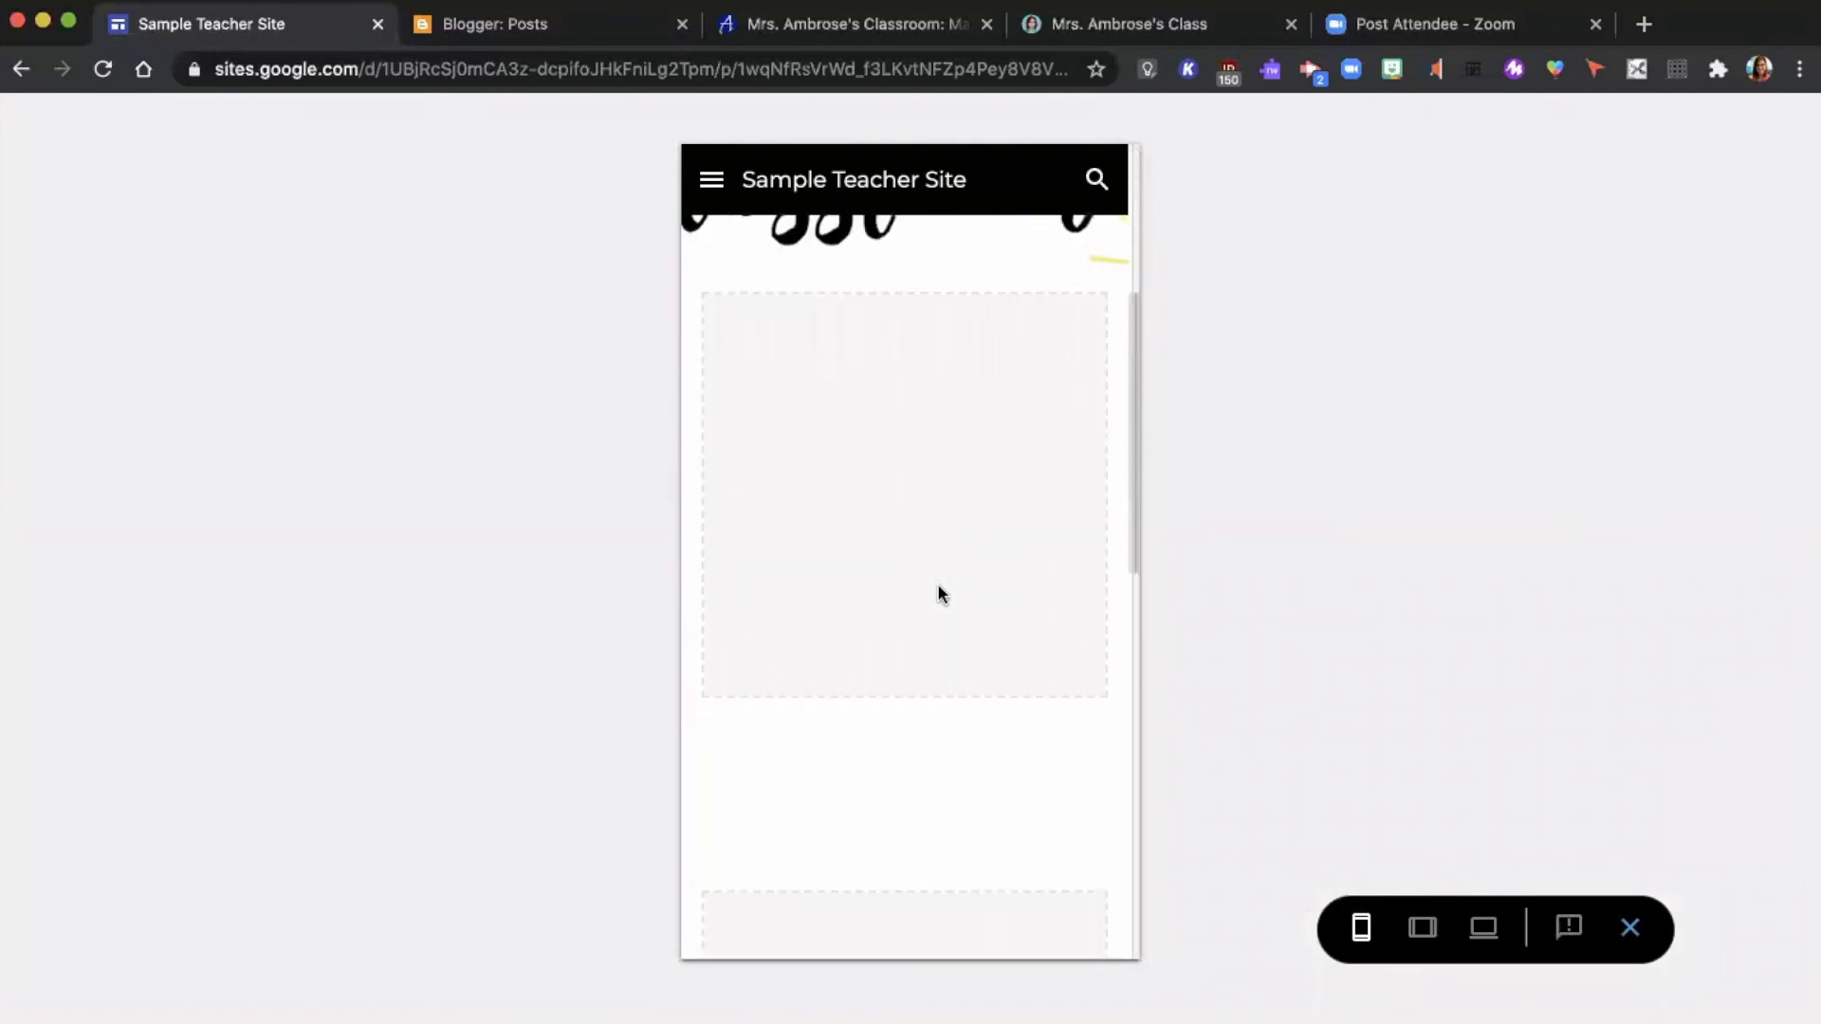
scroll(942, 594, up, 5)
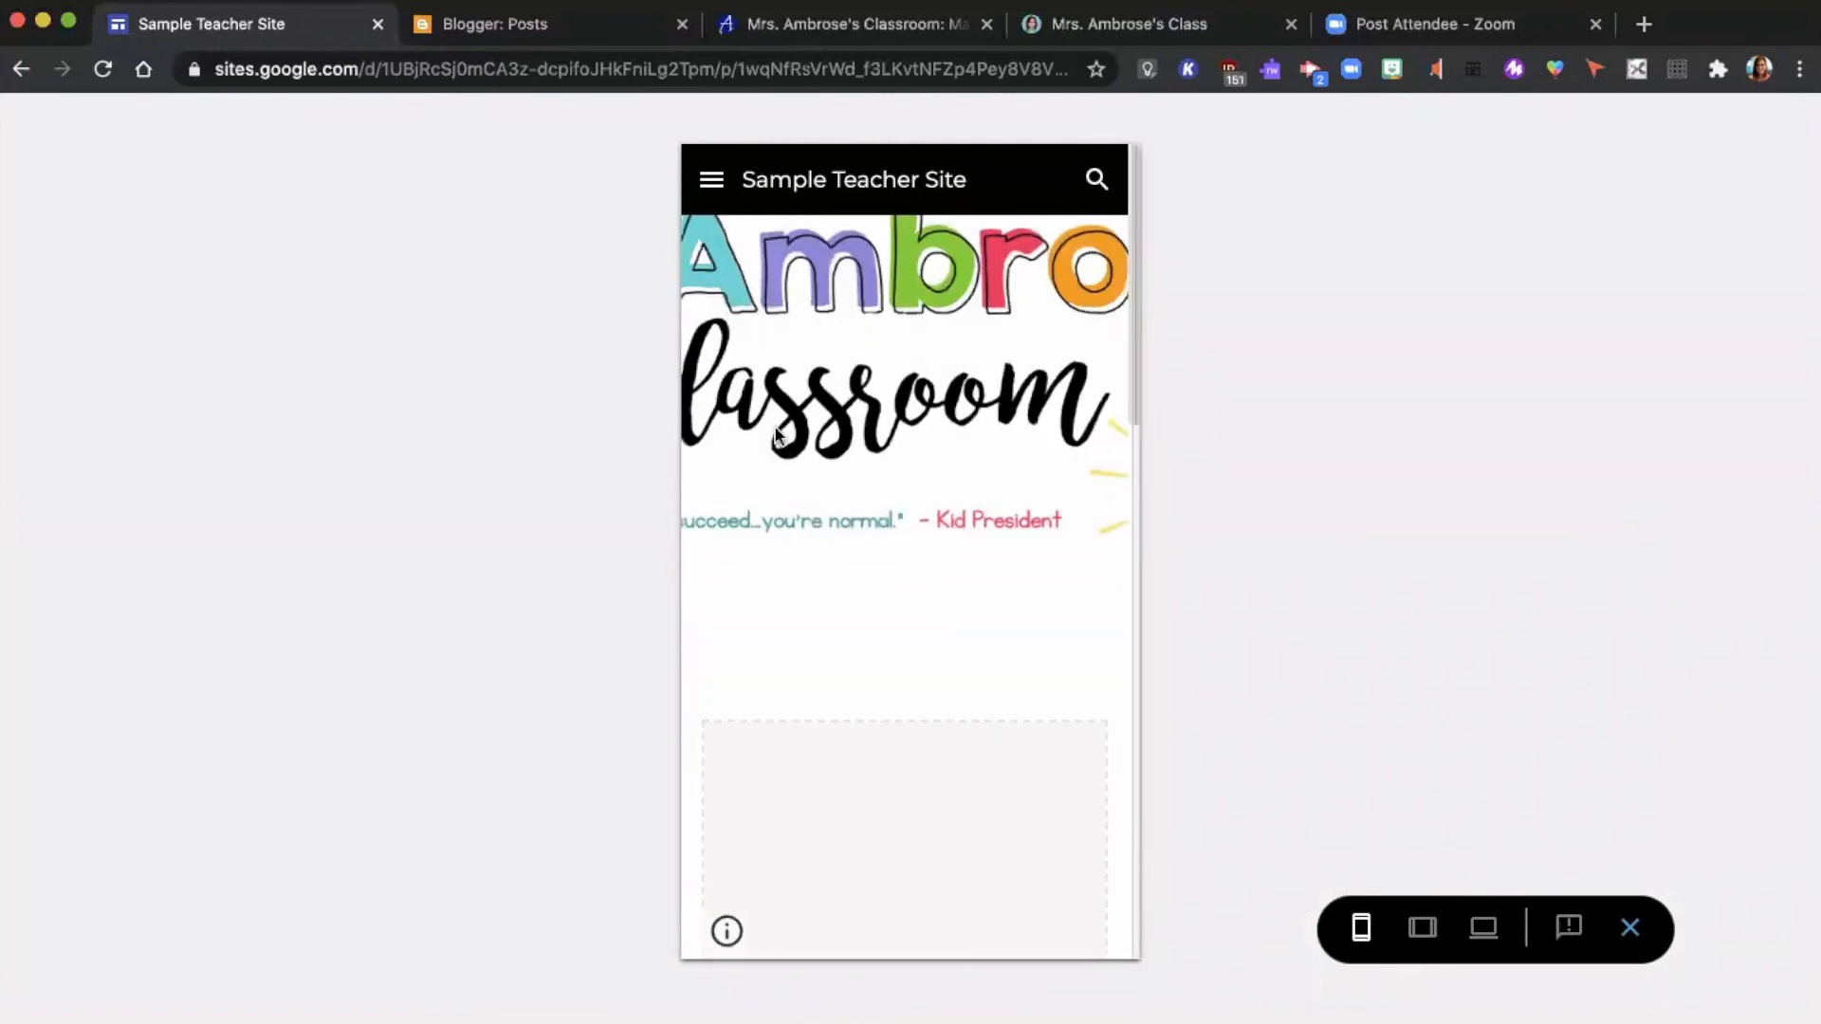
click(1421, 941)
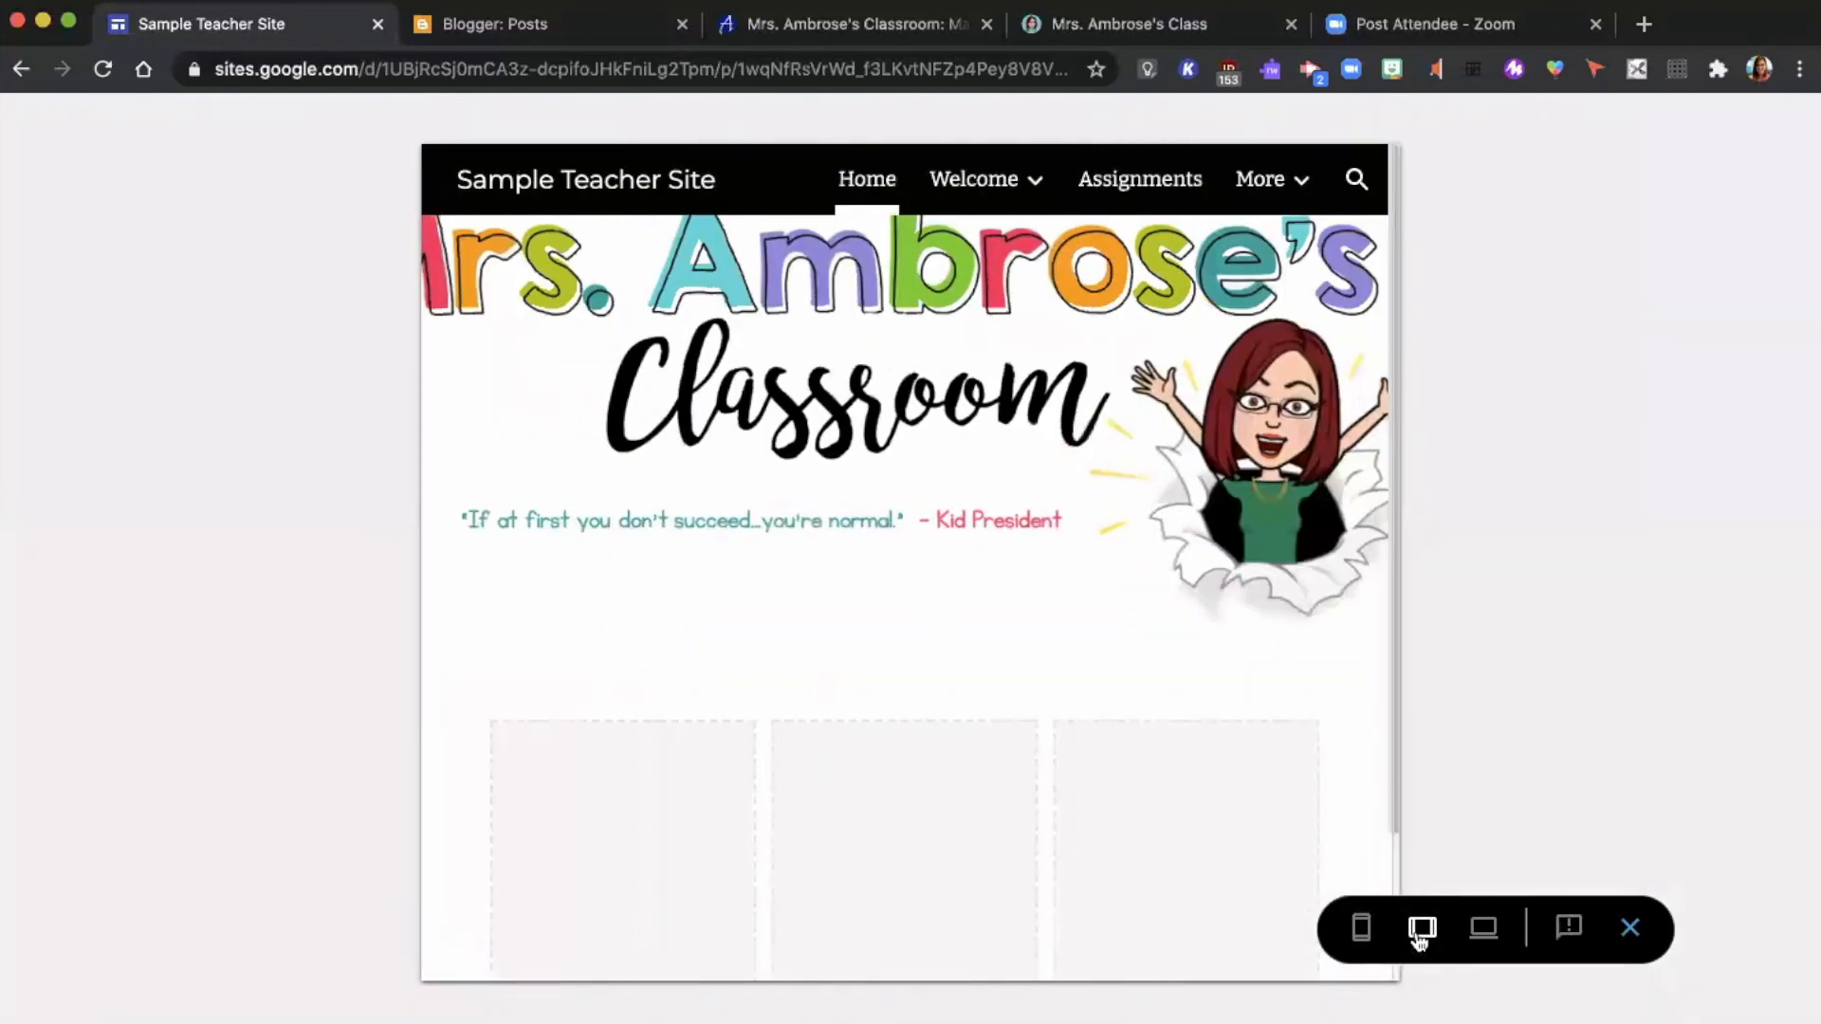
Return the preview to large-screen size, exit it, and change the Home header type to Title only
click(1483, 934)
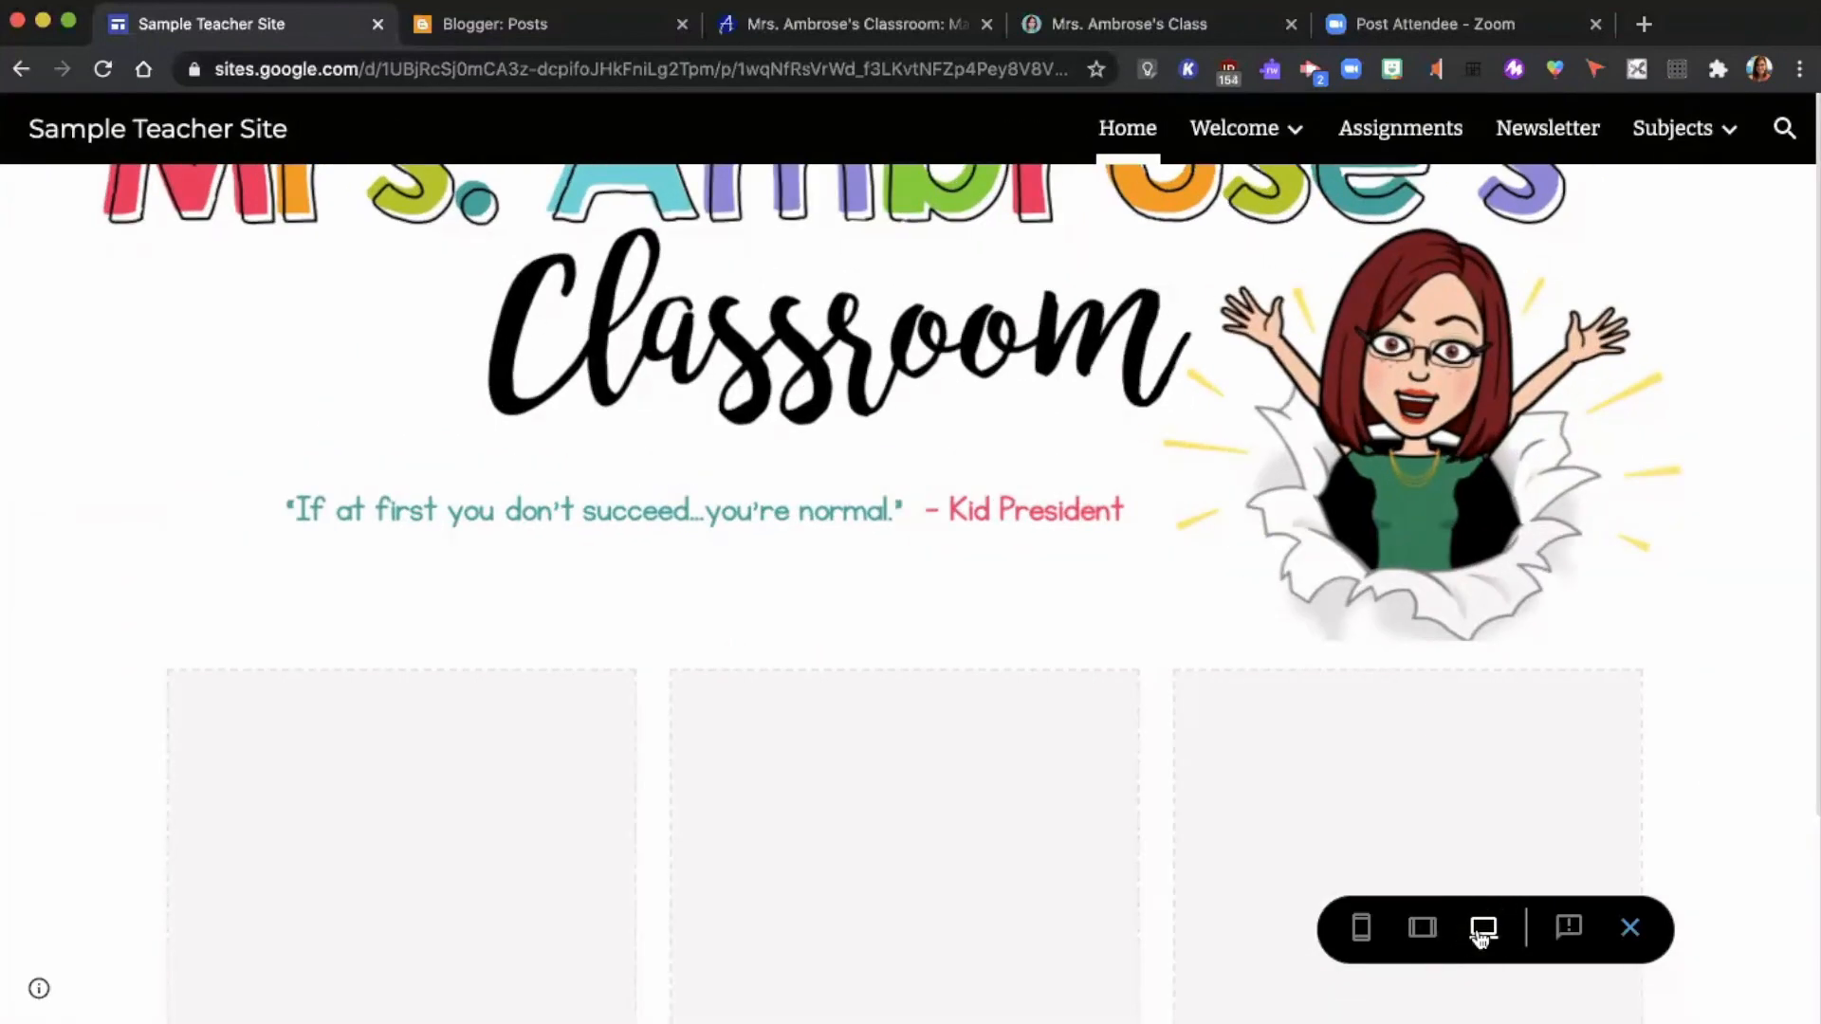
click(1629, 929)
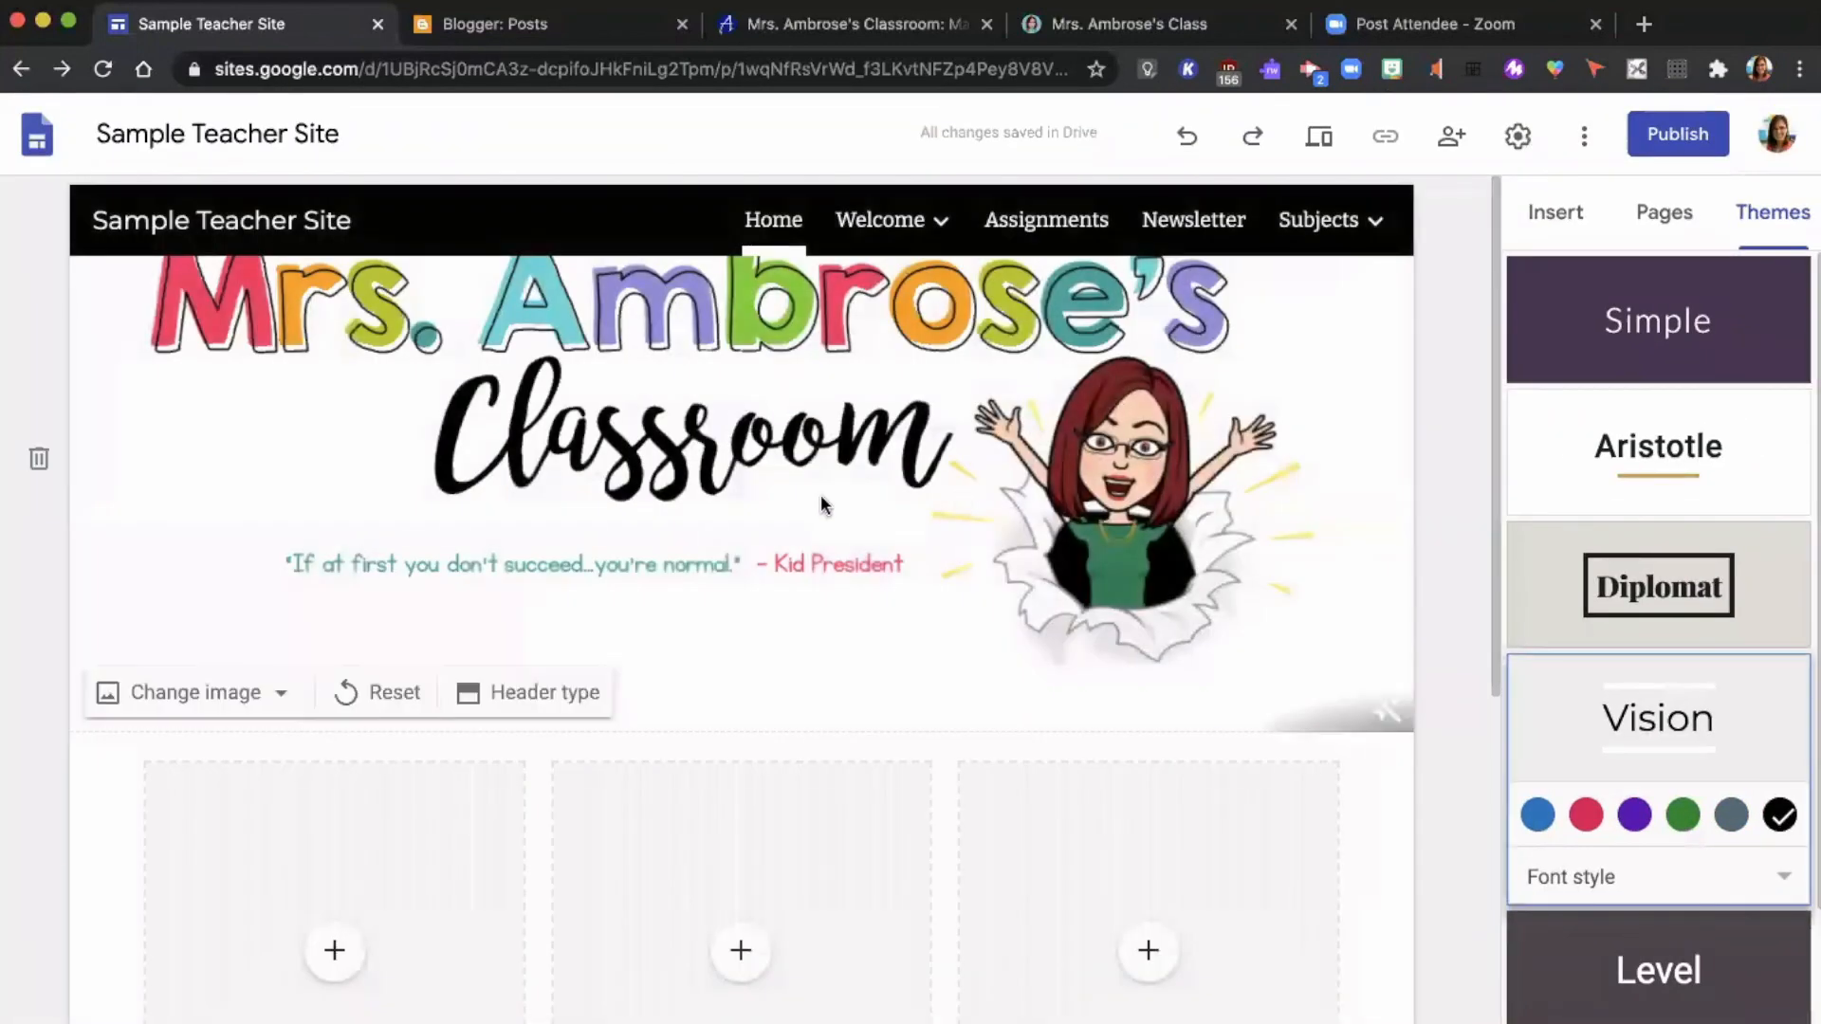
click(503, 700)
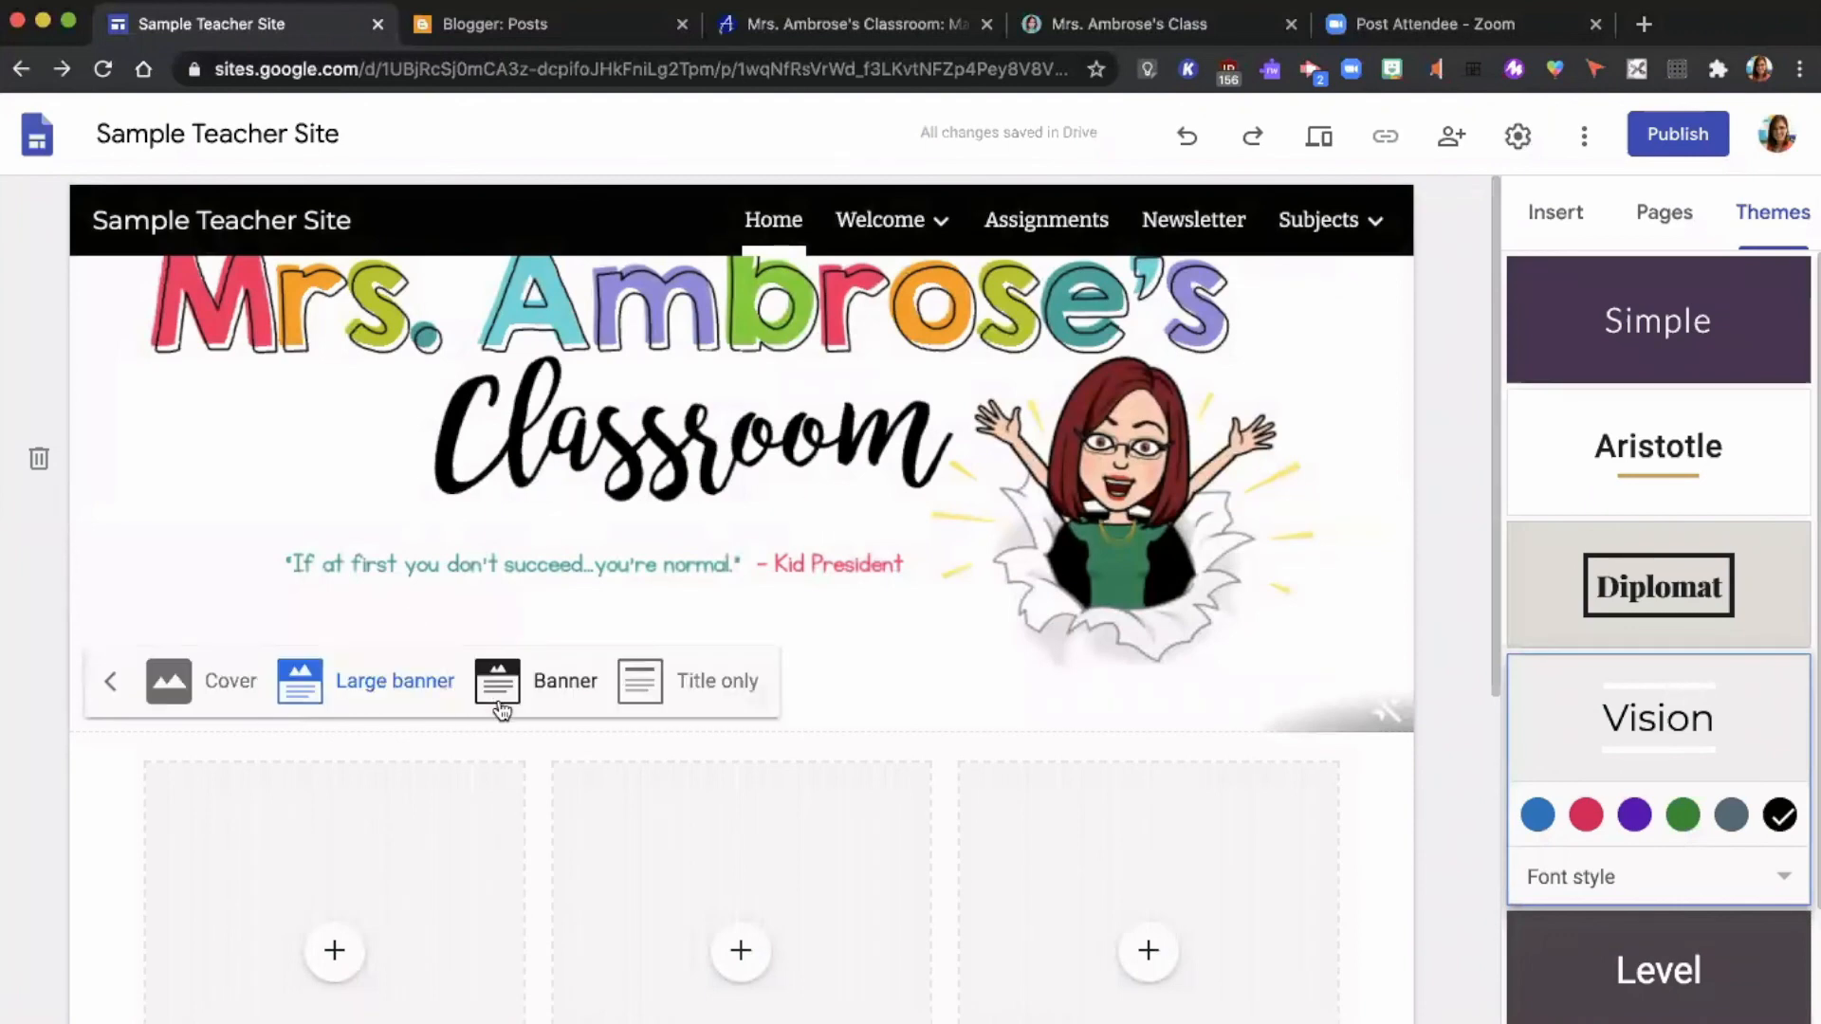
click(639, 681)
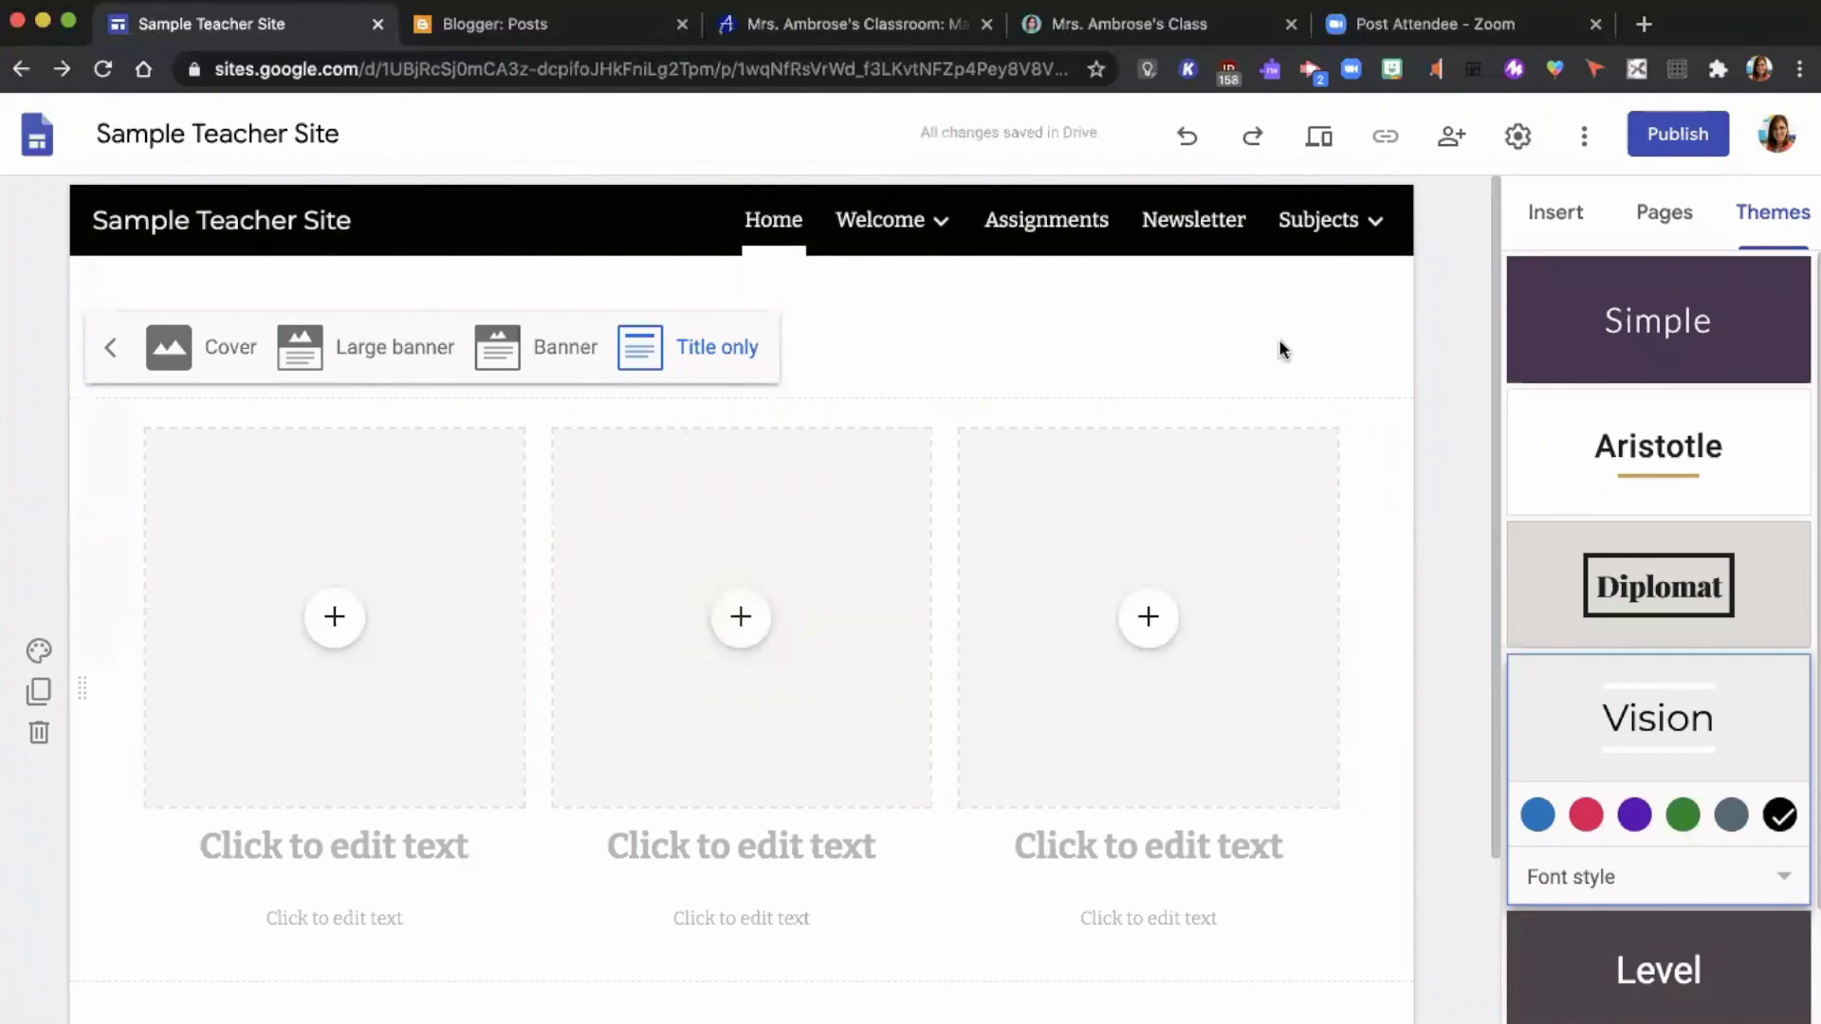
Insert the classroom banner image above the three-column section and enlarge it to the full content width and height of the artwork
click(1555, 212)
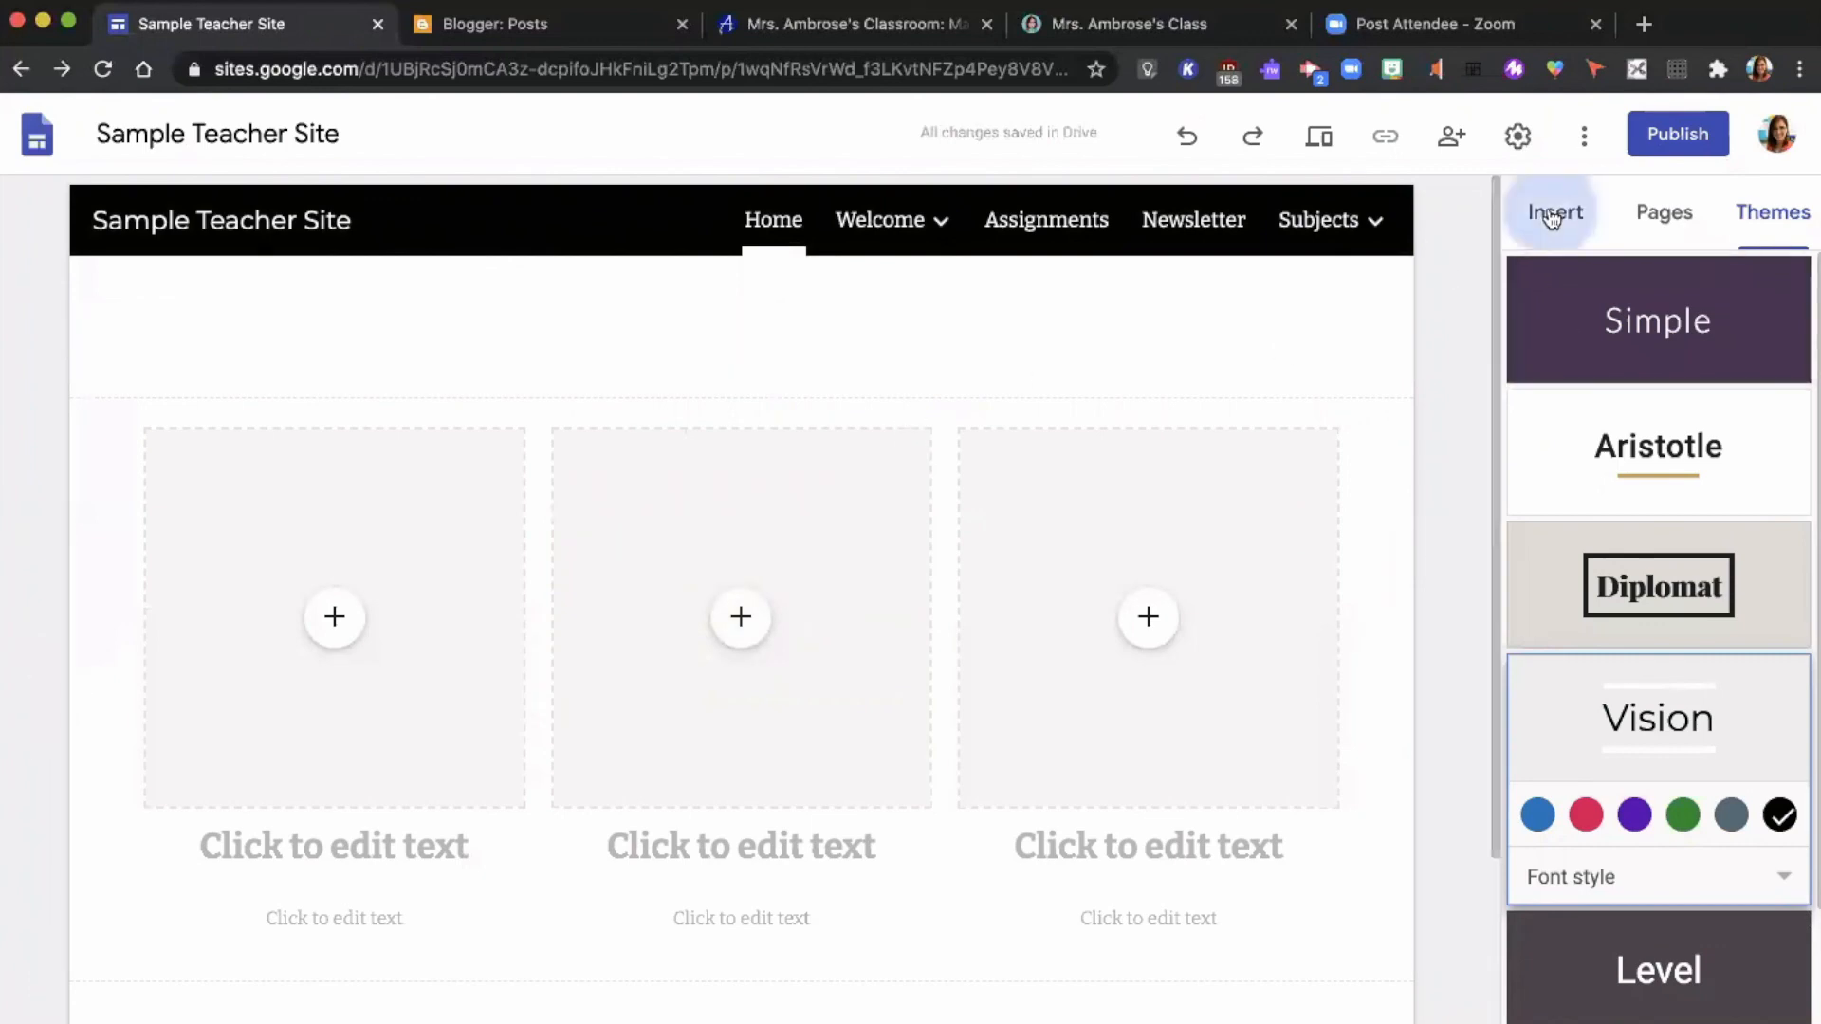
click(1750, 307)
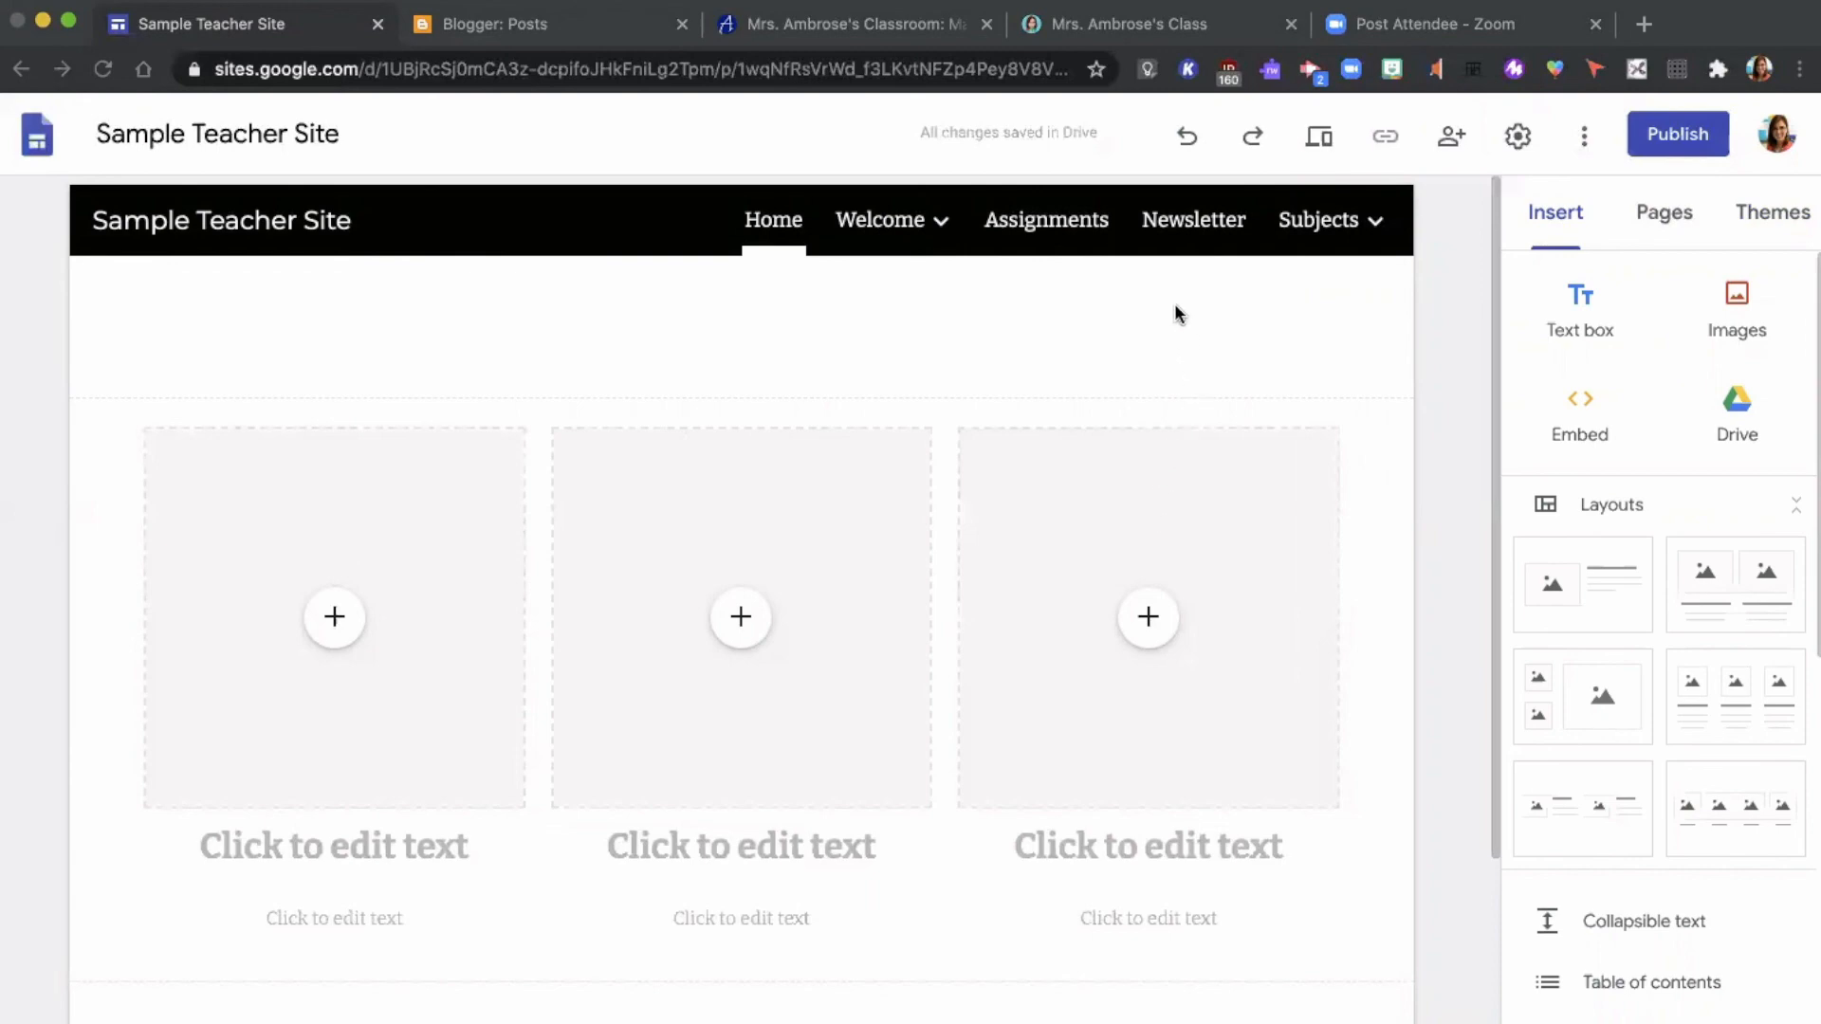
key(ctrl+v)
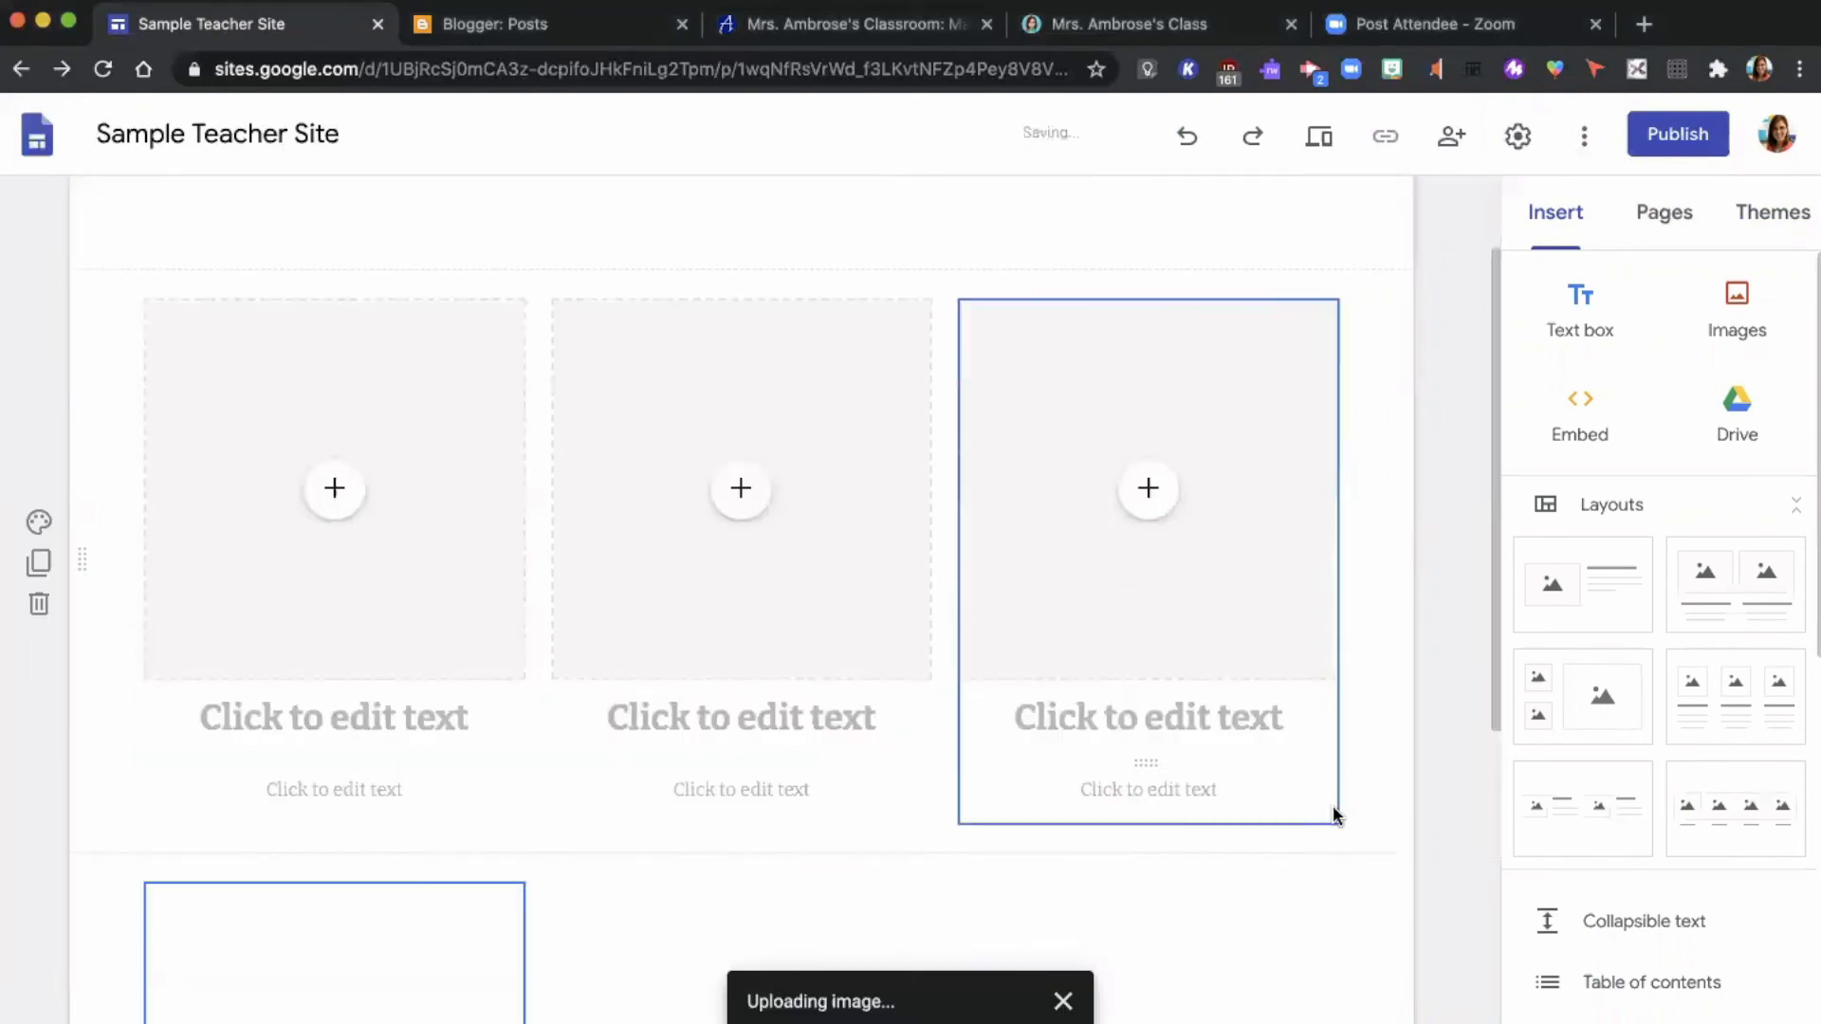
drag(436, 893, 319, 402)
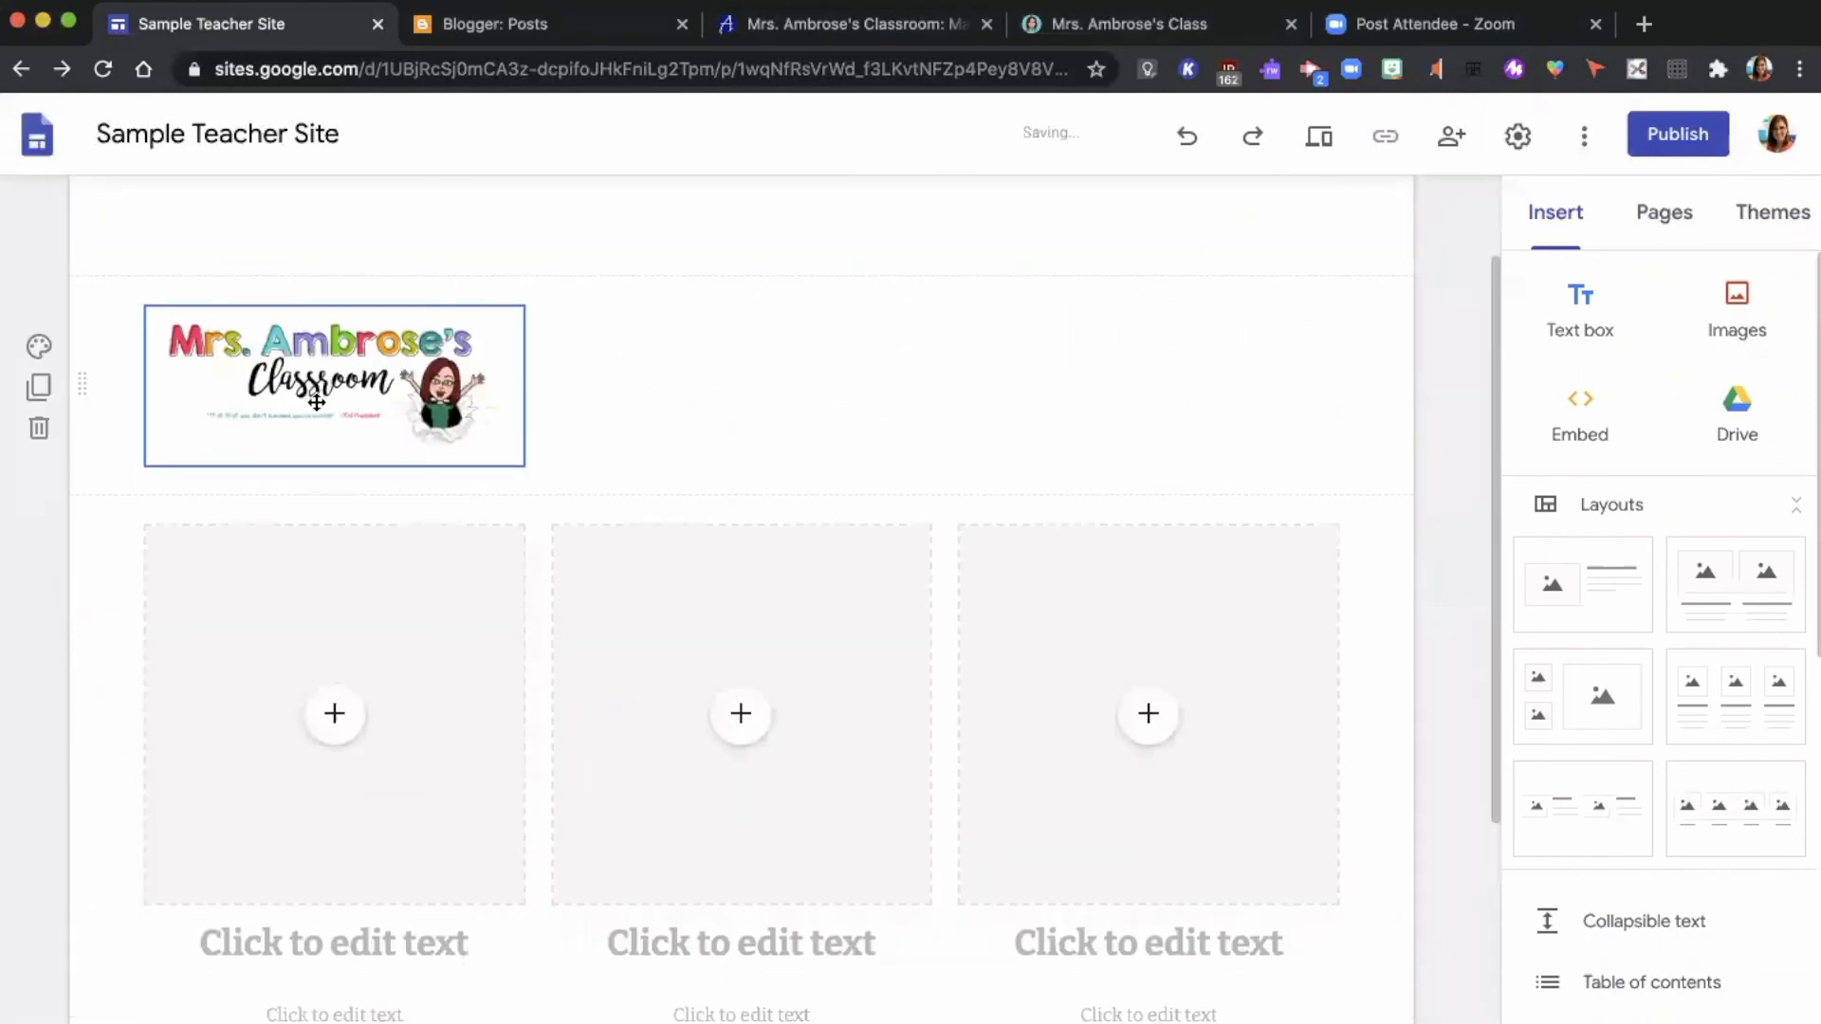
drag(515, 465, 1359, 605)
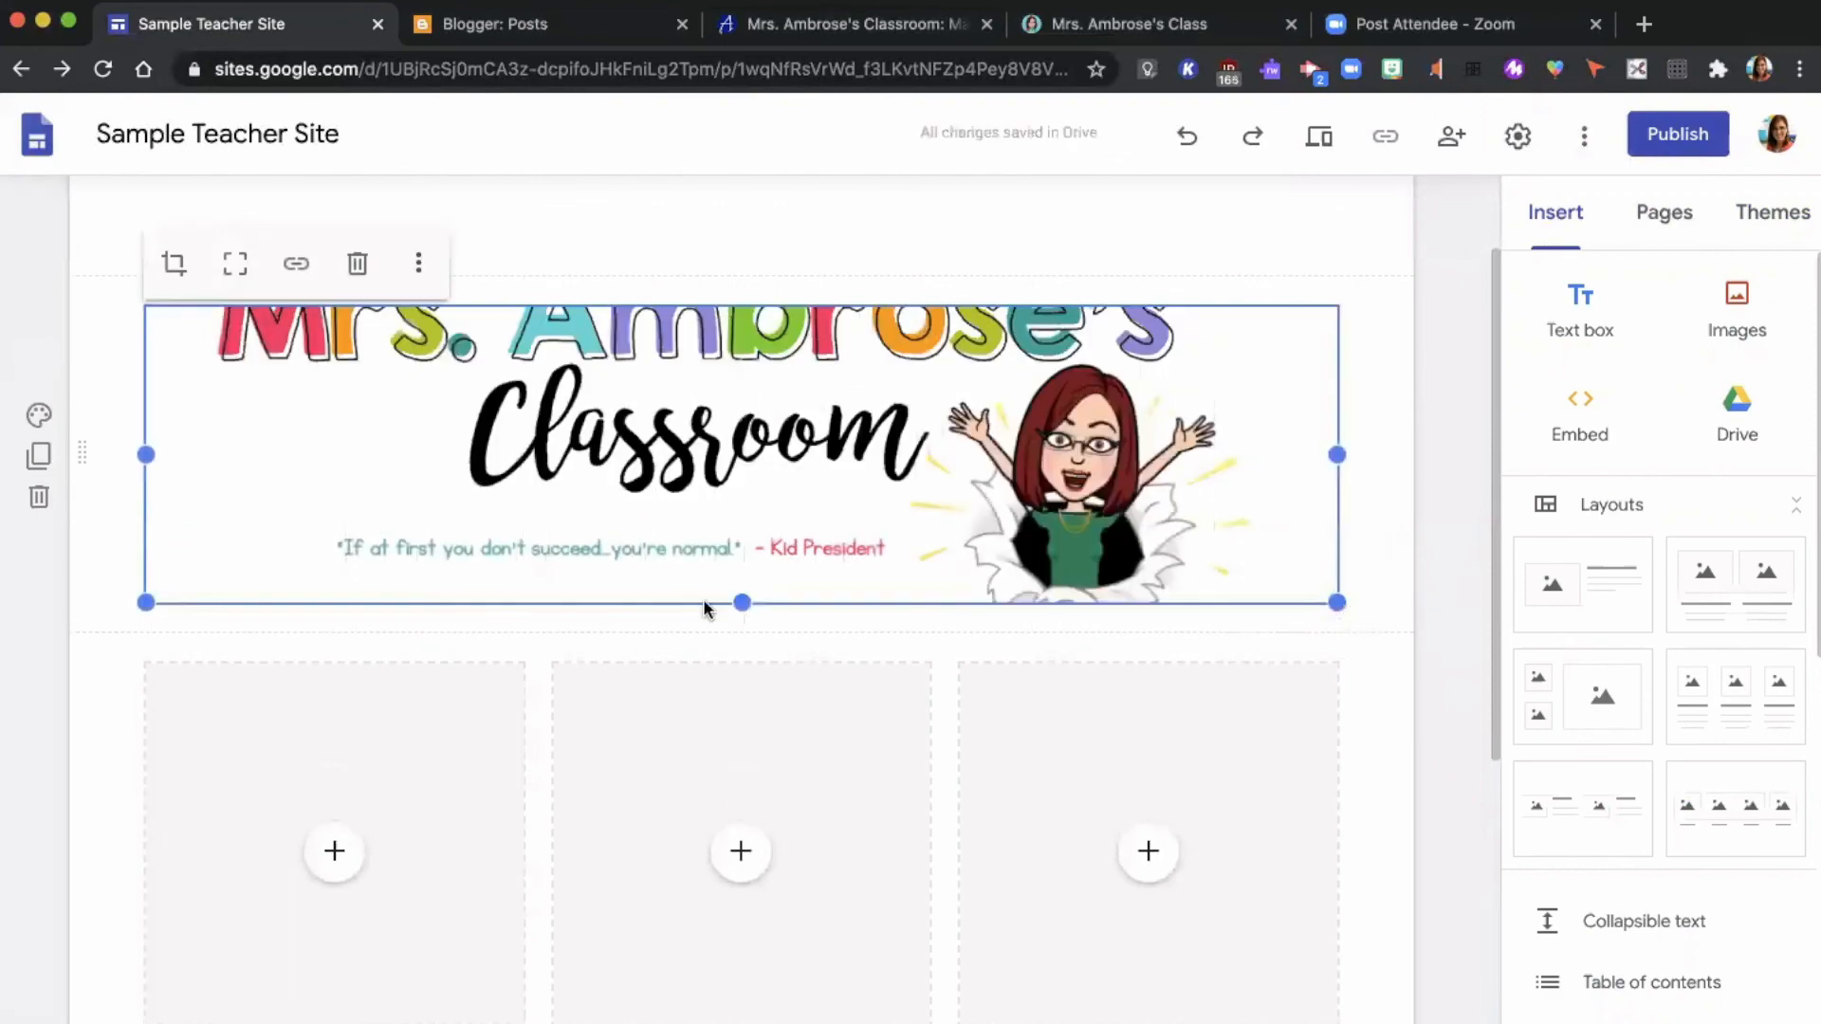
drag(745, 607, 758, 801)
Crop the classroom banner image by zooming in slightly and repositioning the artwork within its frame
click(176, 265)
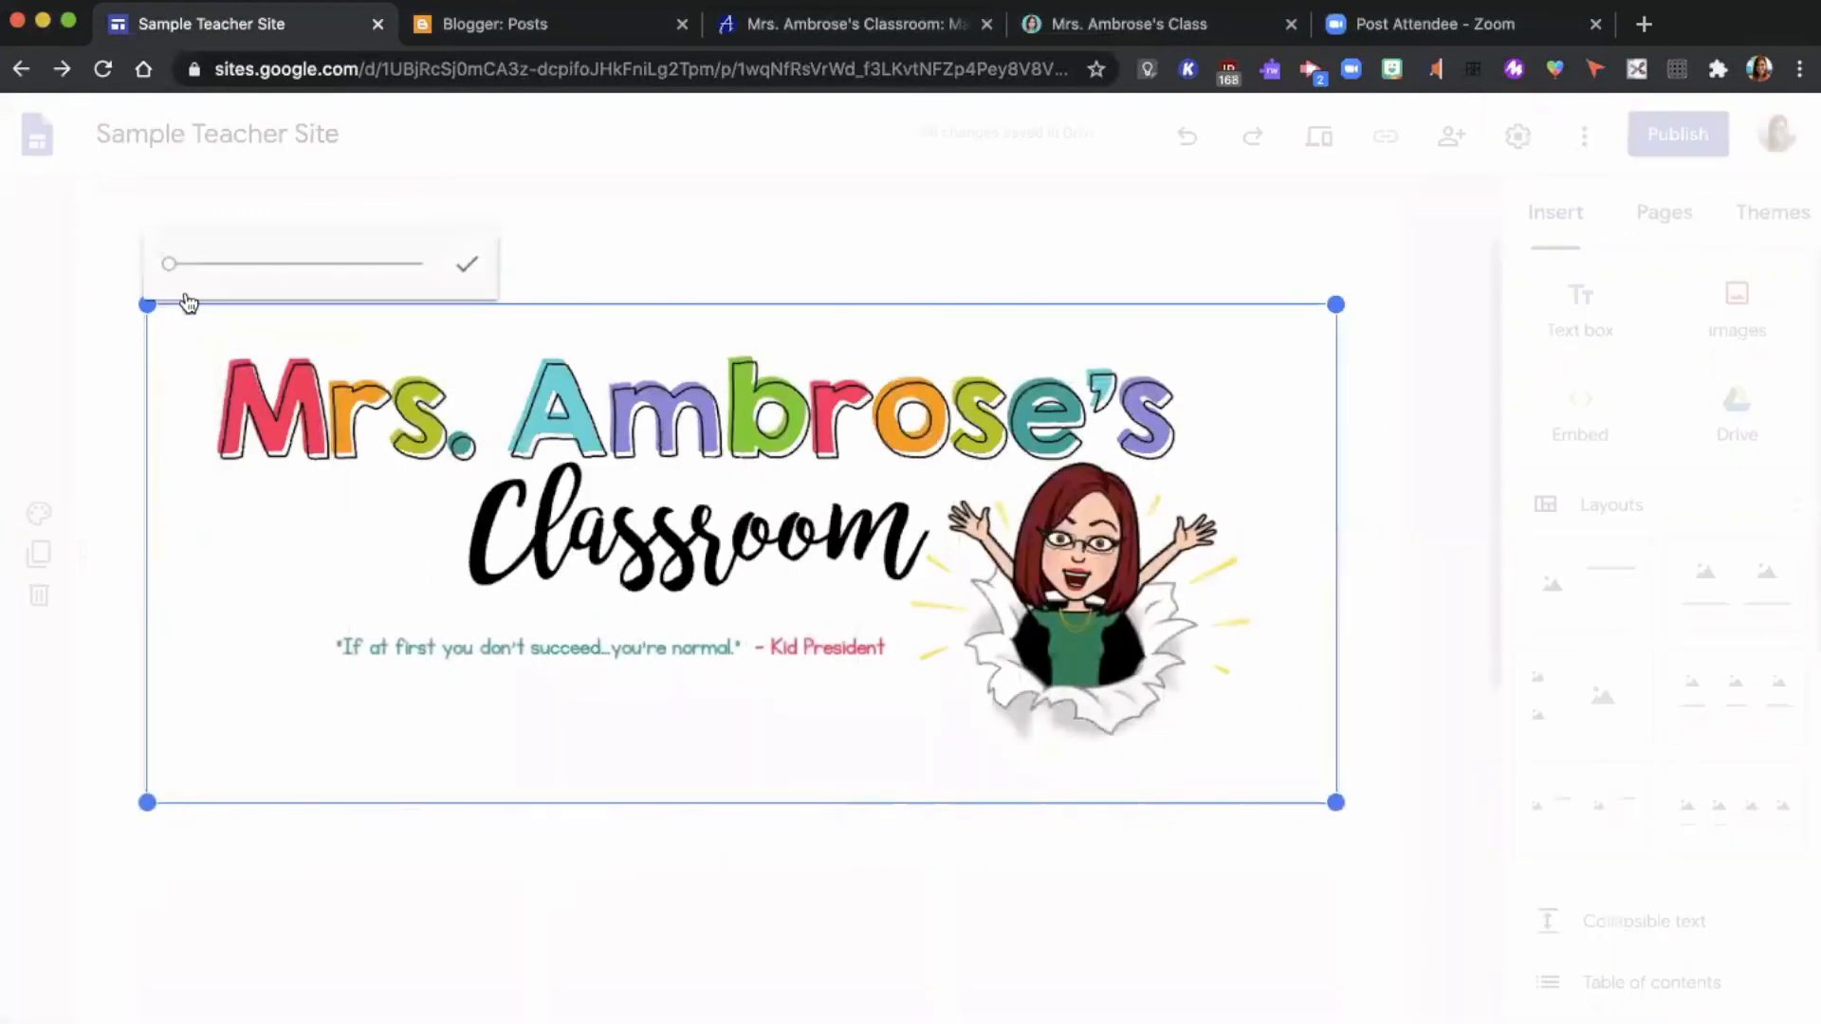
drag(173, 276, 172, 269)
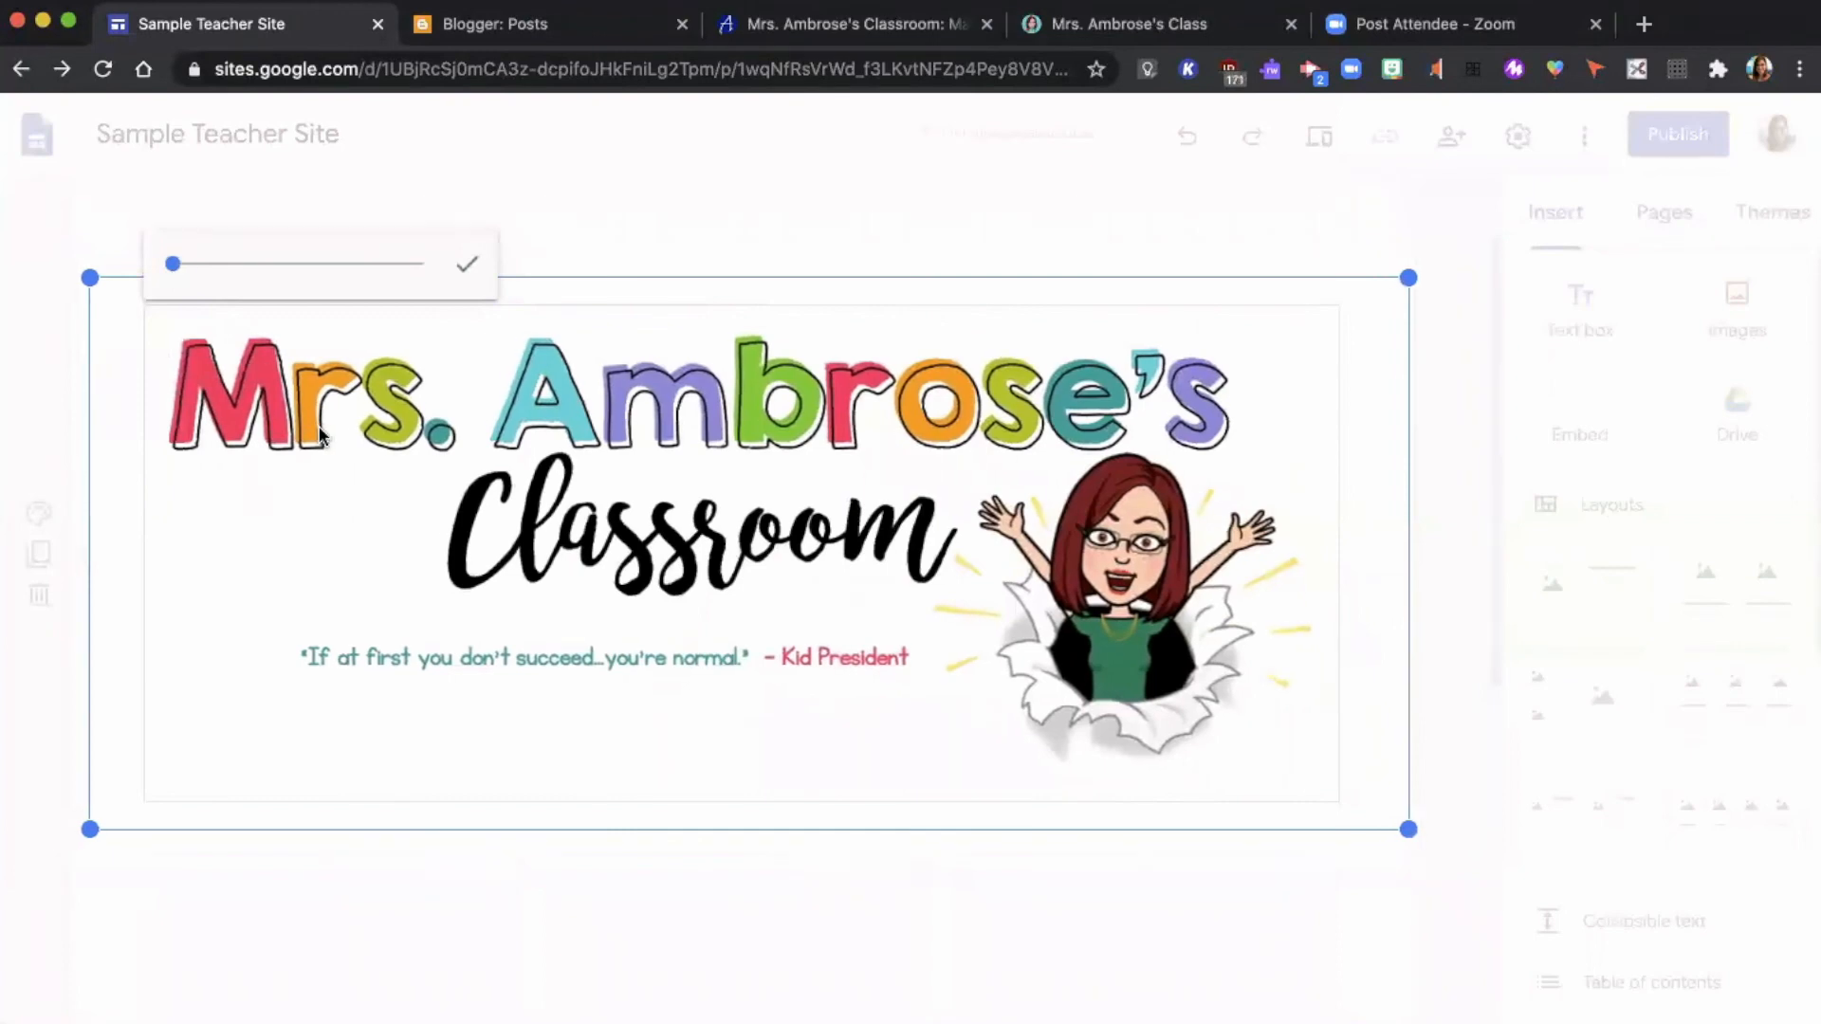
drag(333, 439, 333, 454)
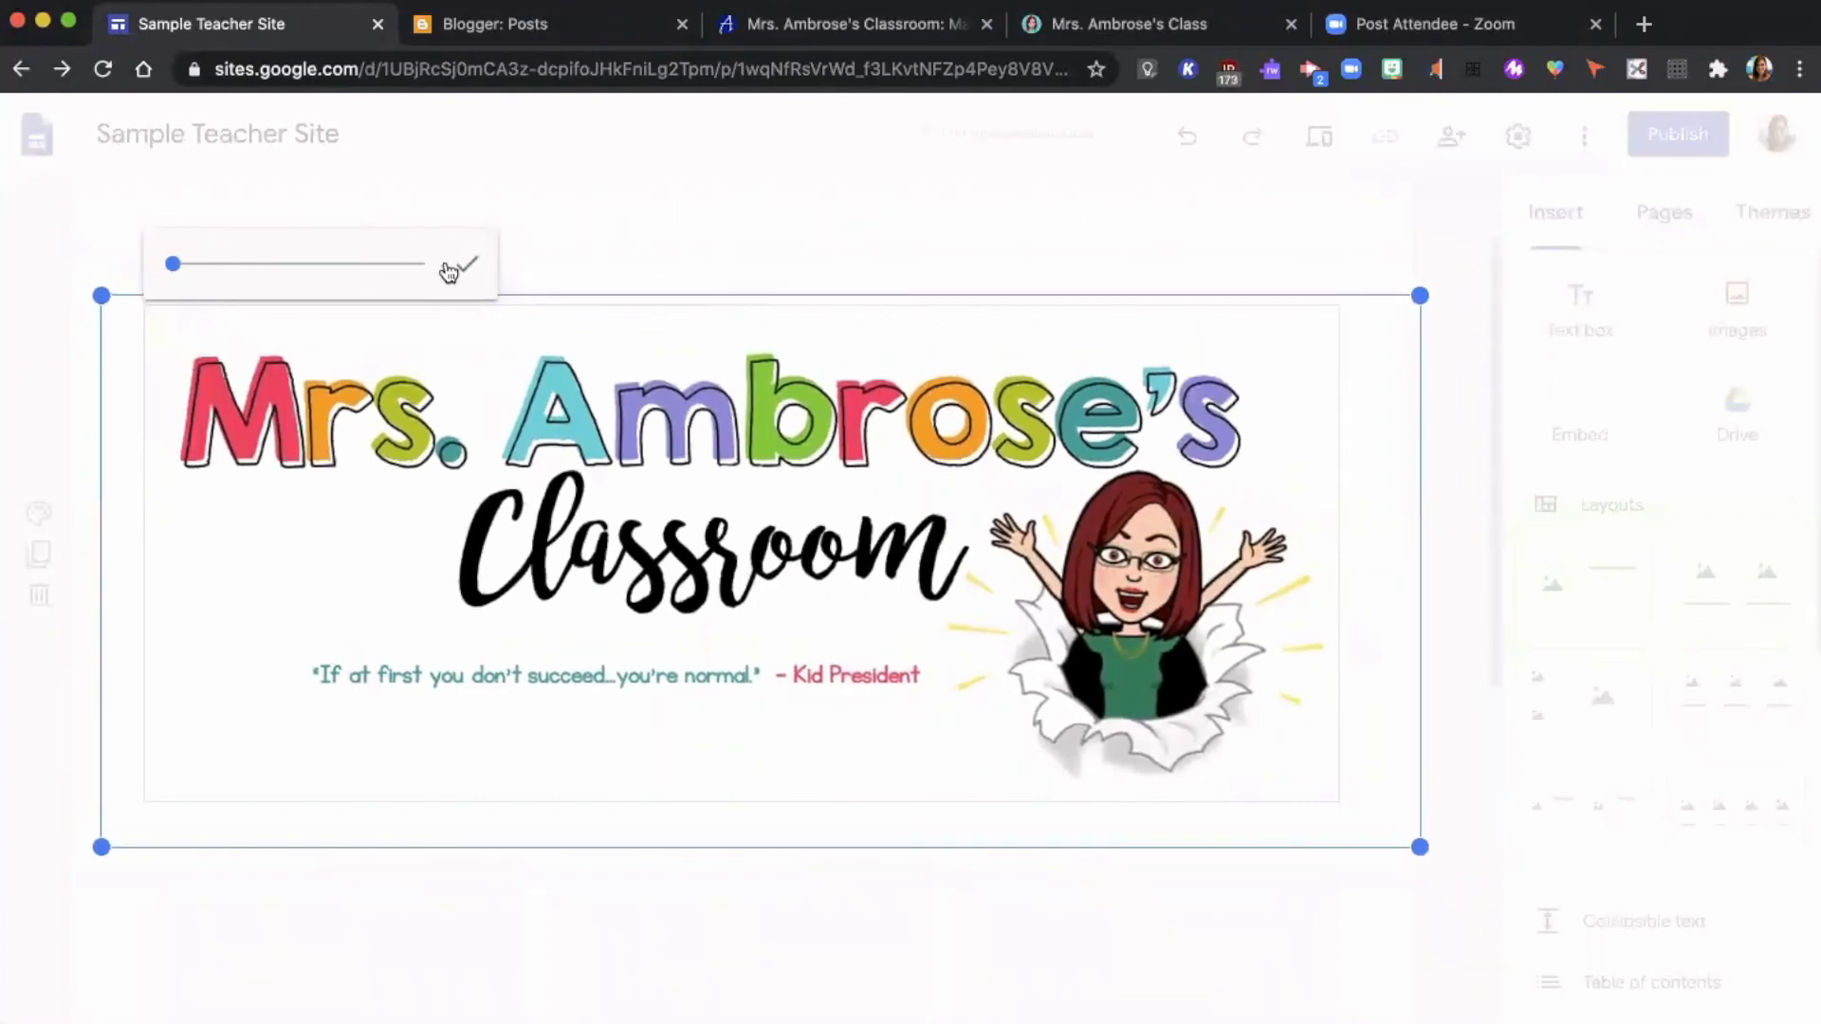
click(462, 275)
click(1396, 484)
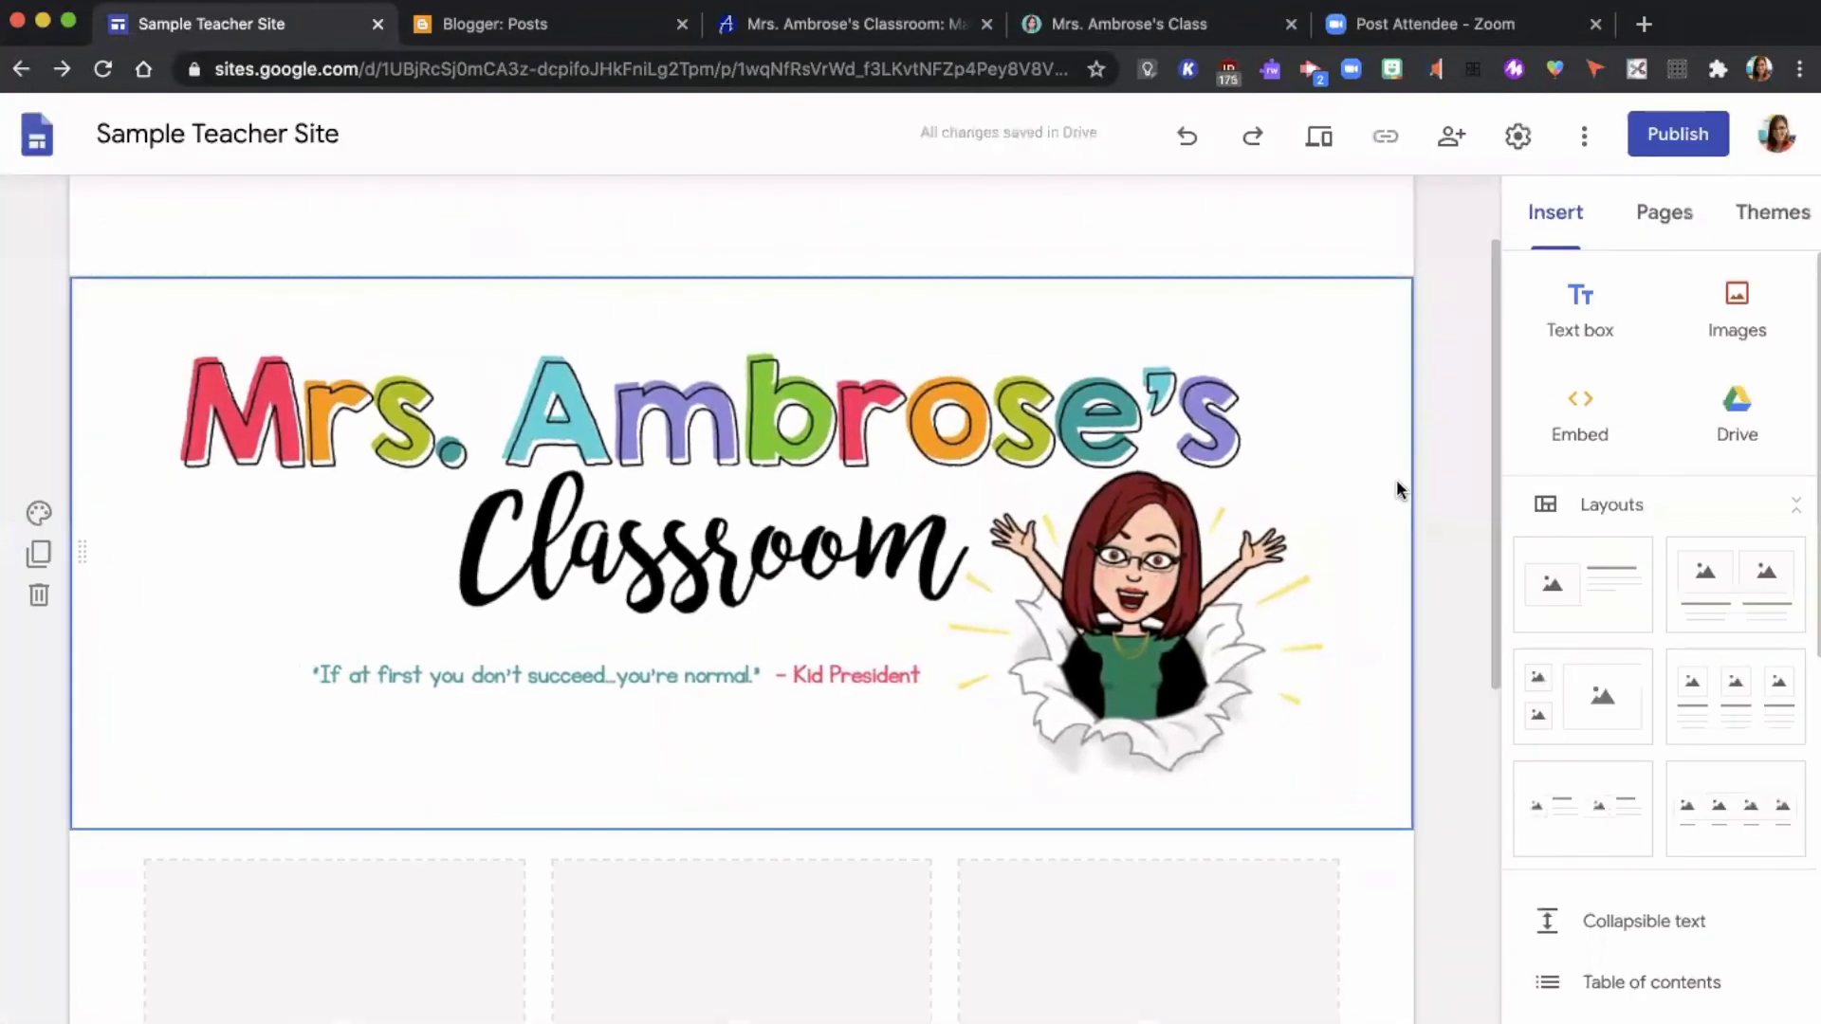
Upload the colored-dot border image, place it in the Home header above the banner, and stretch it uncropped across the content width
scroll(1396, 480, up, 3)
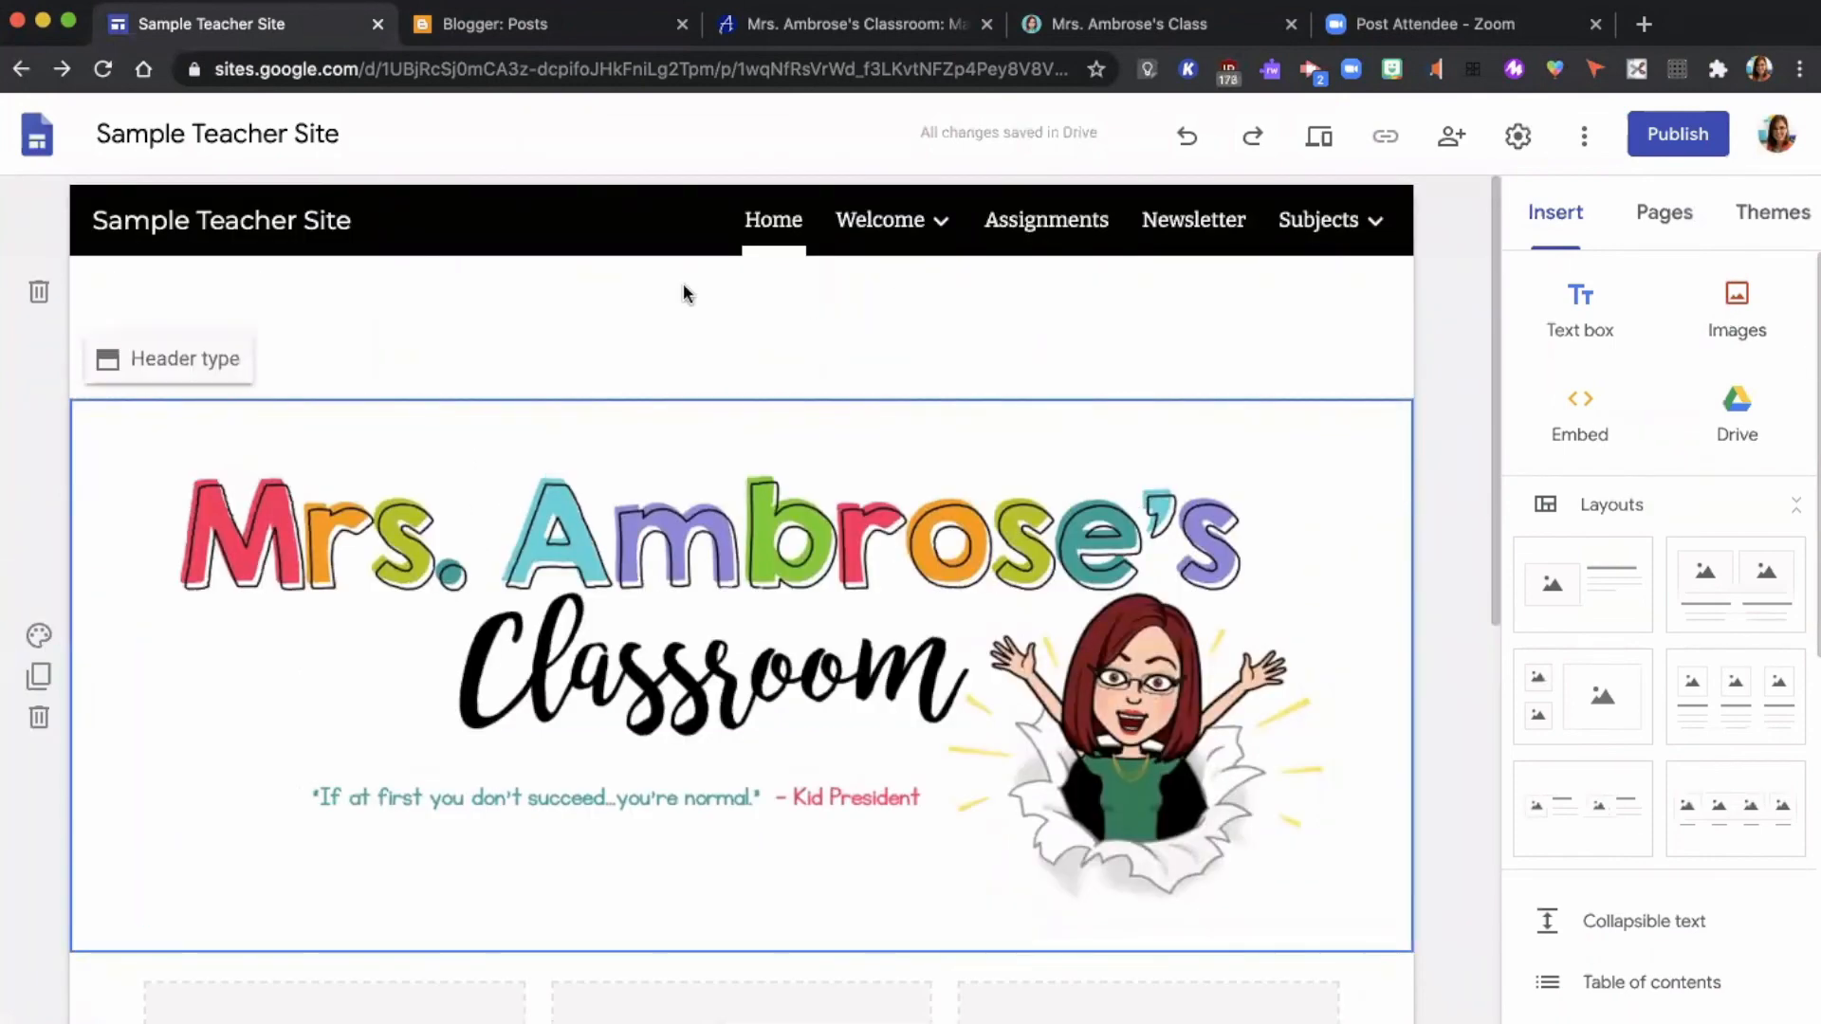
click(1736, 308)
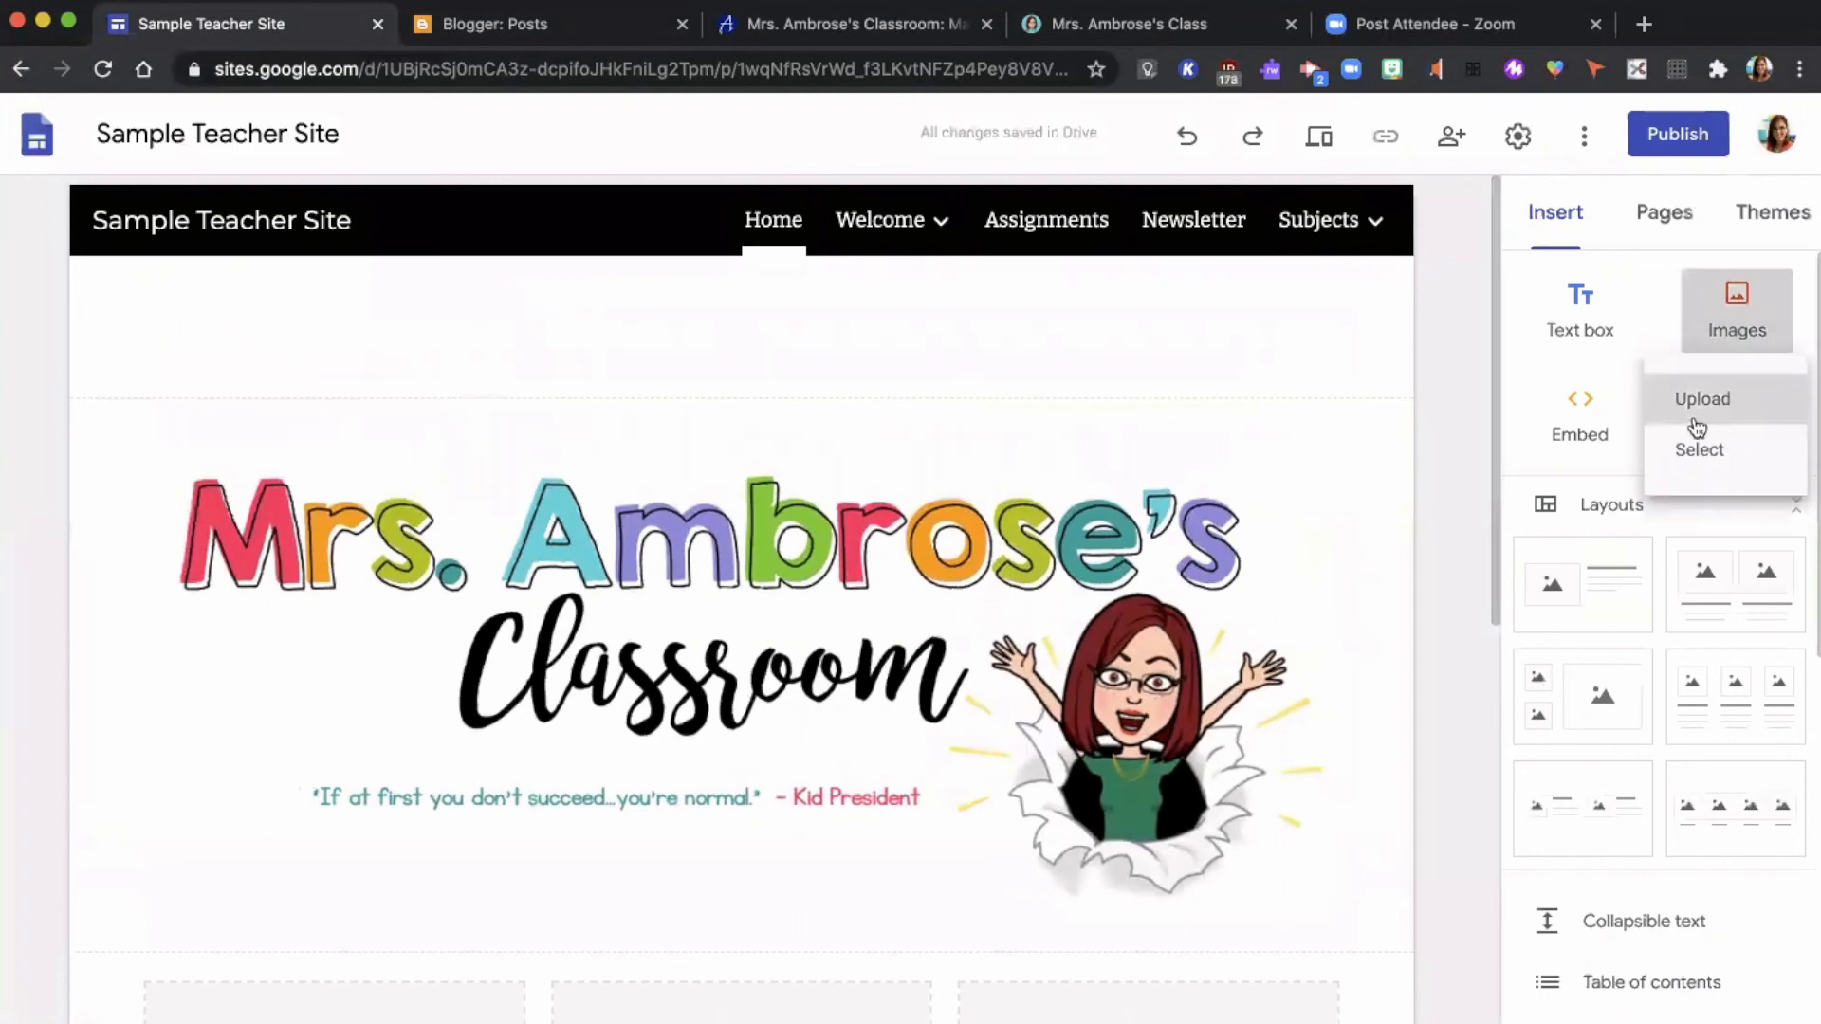
click(1697, 424)
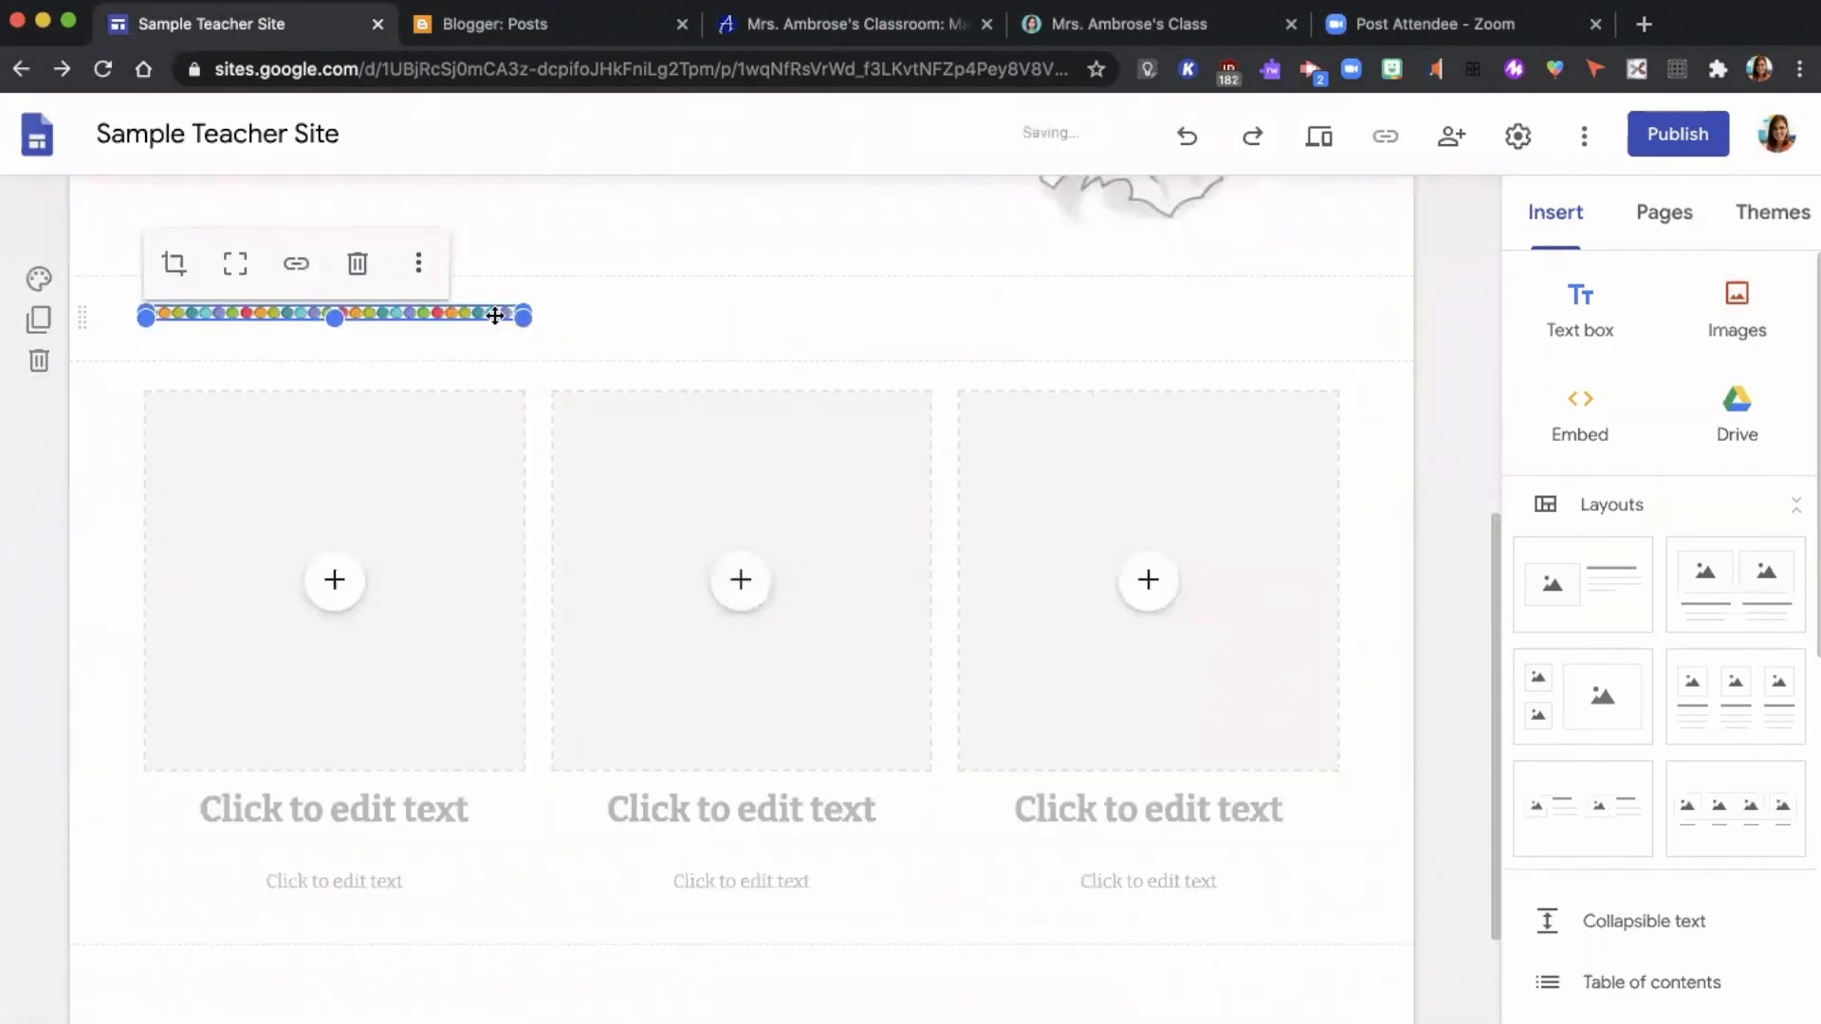
drag(490, 311, 262, 334)
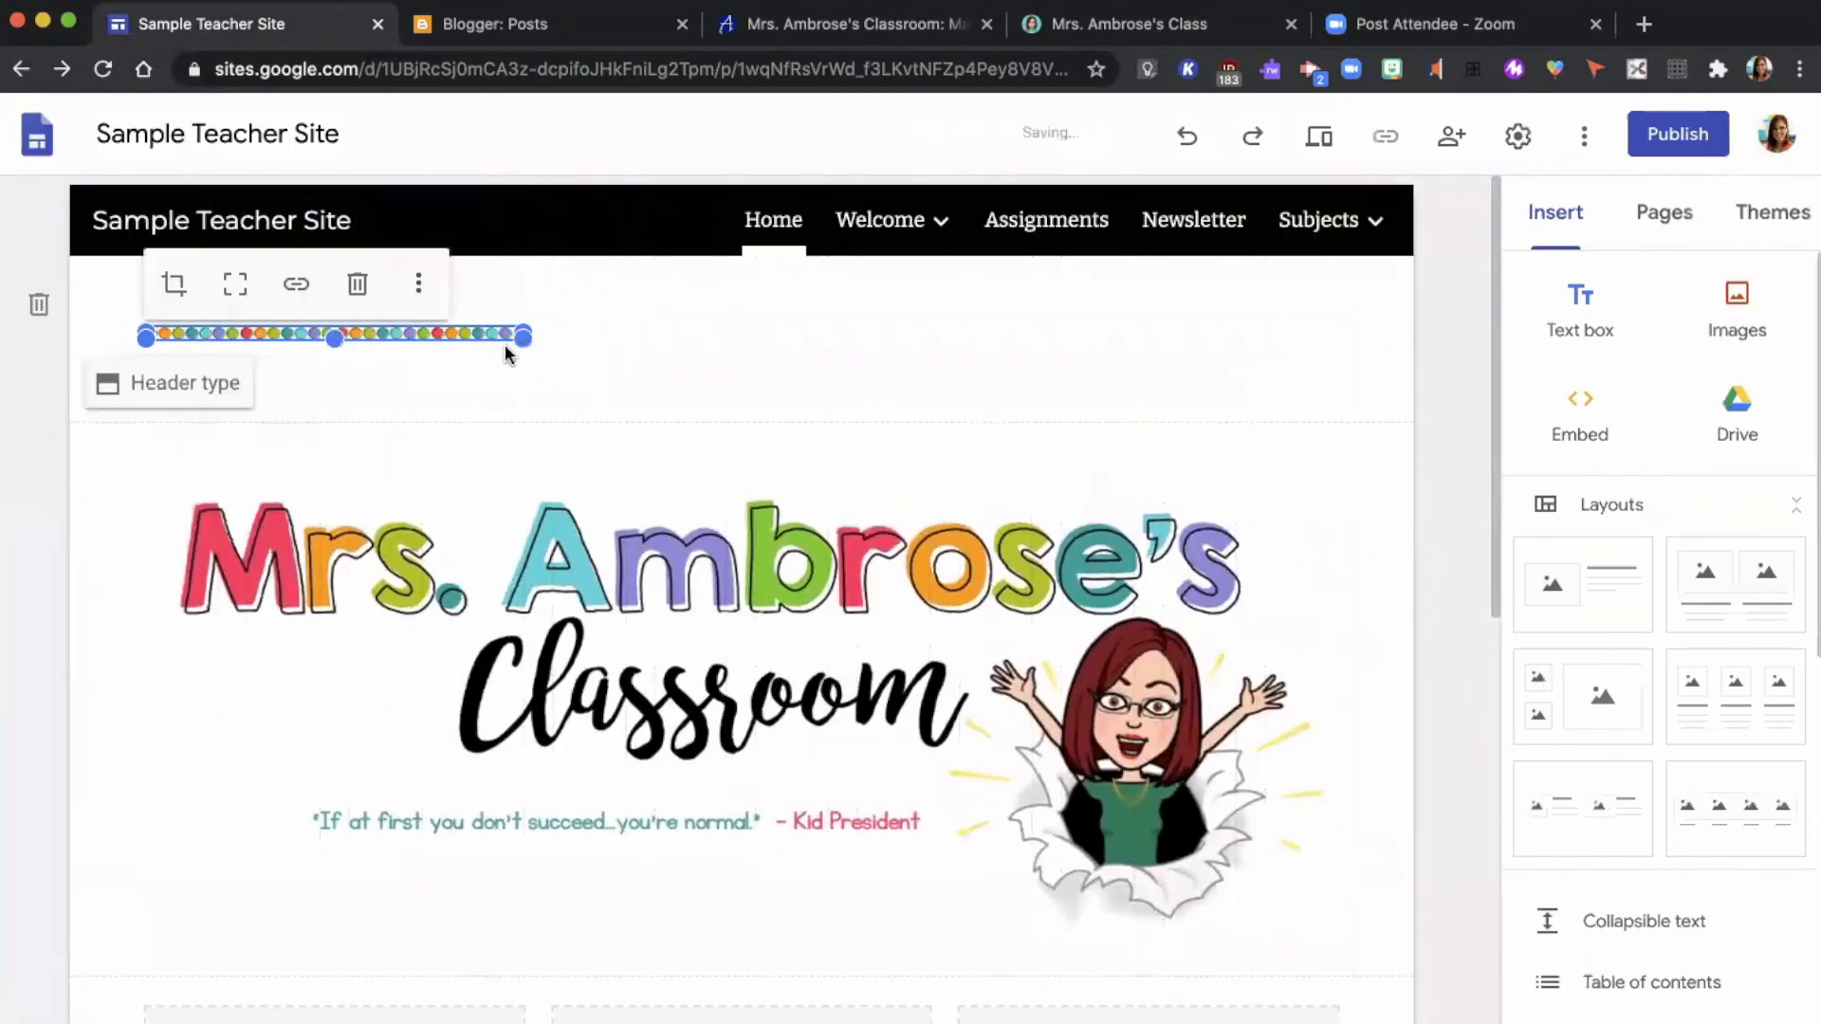
drag(521, 339, 1391, 328)
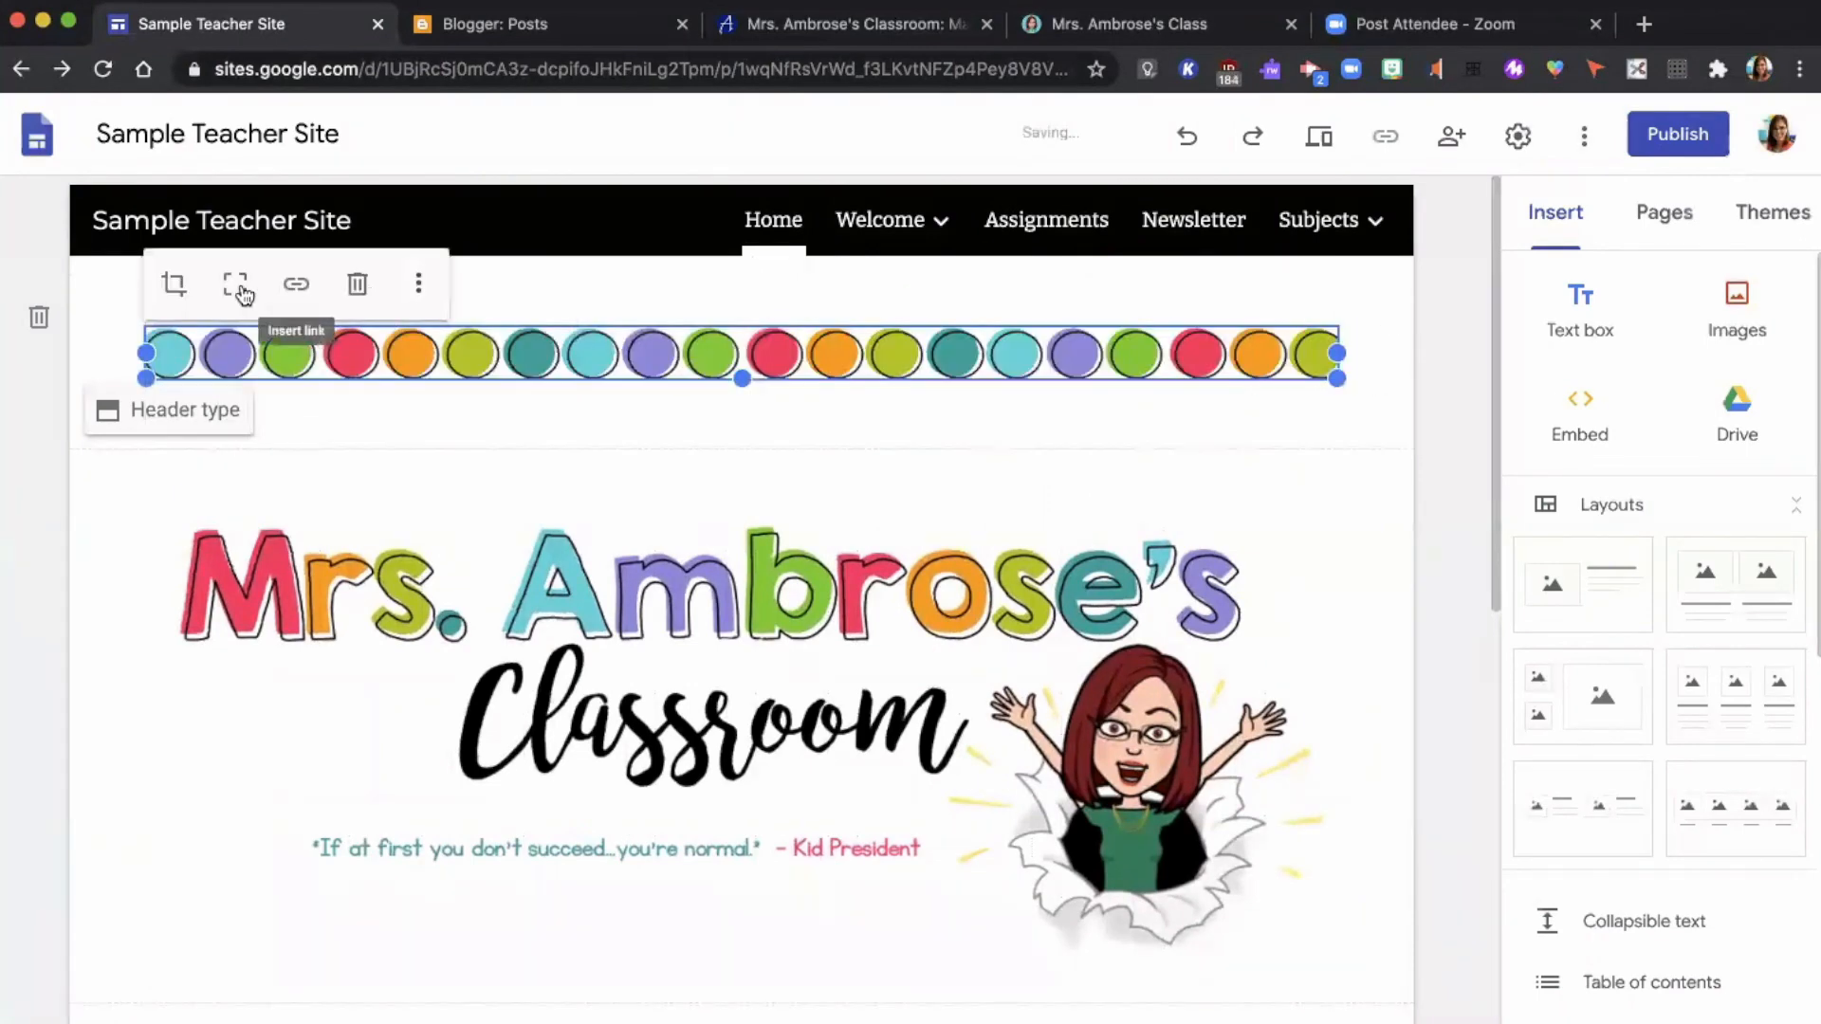
click(241, 295)
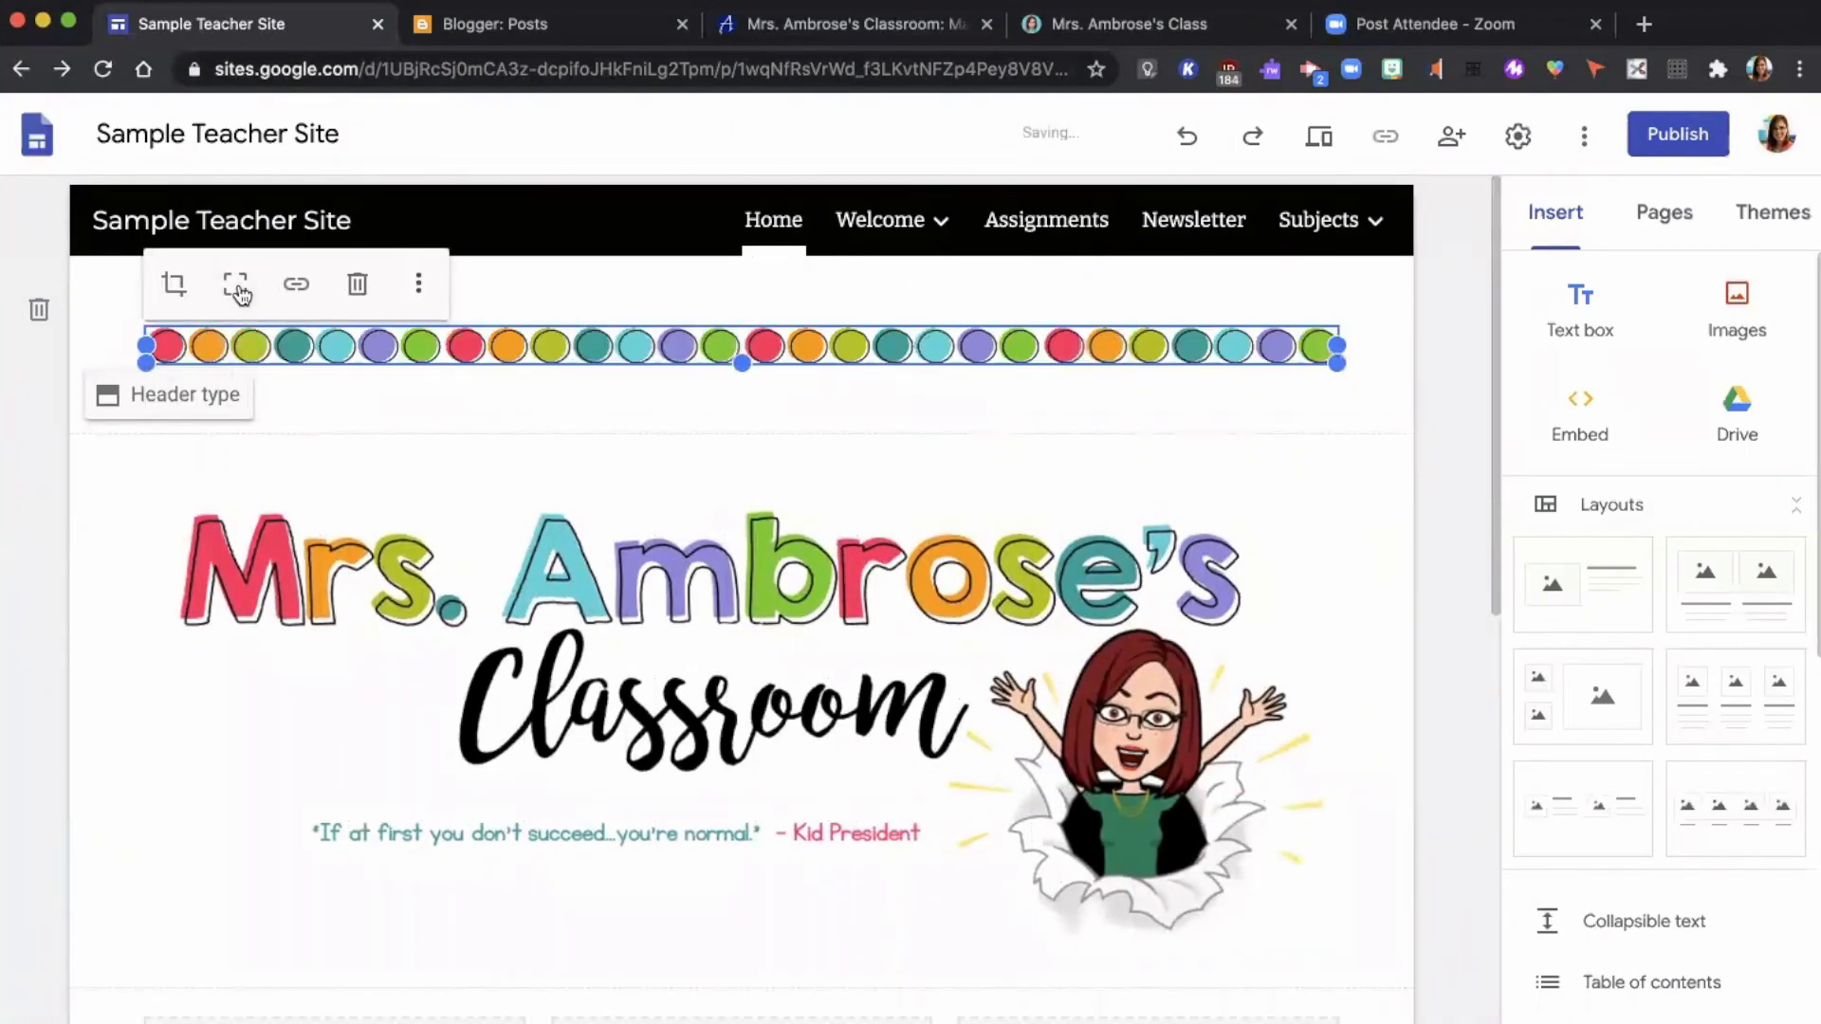
click(317, 395)
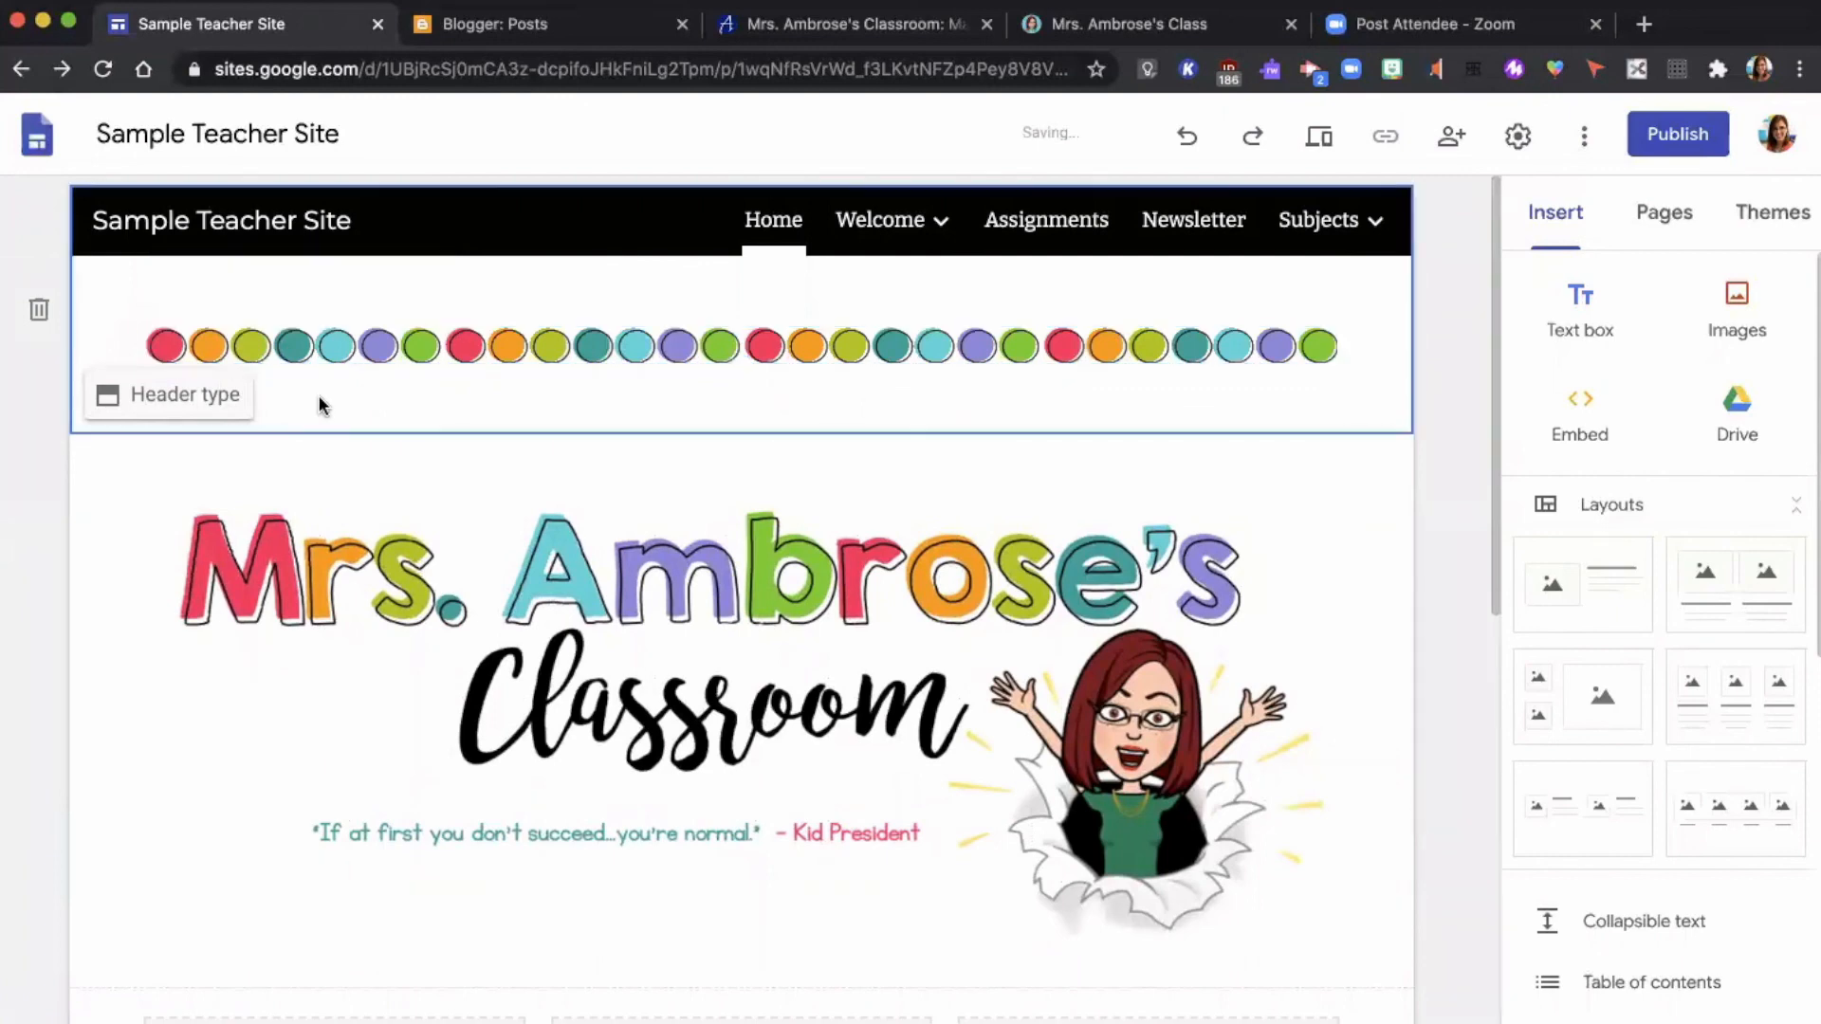
Upload the colored-dot border image again between the banner and the three columns, and stretch it uncropped across the content width
scroll(317, 395, down, 3)
click(1738, 296)
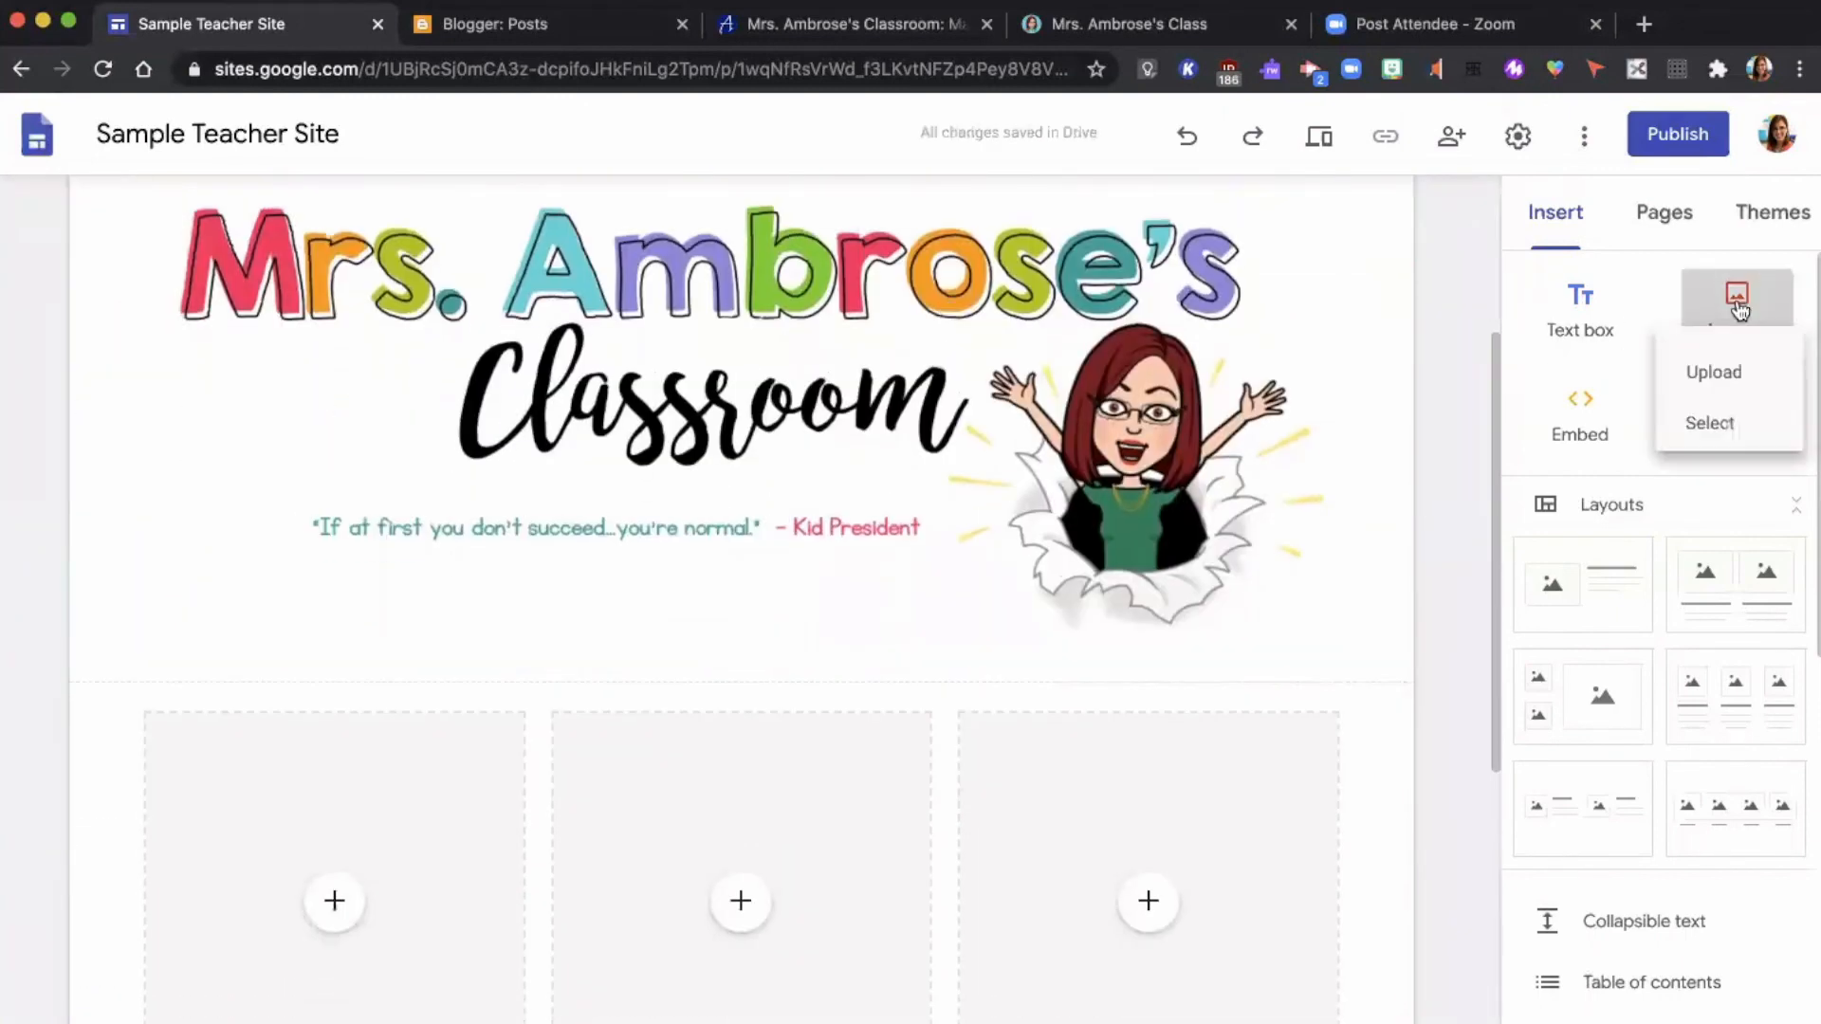
click(1707, 423)
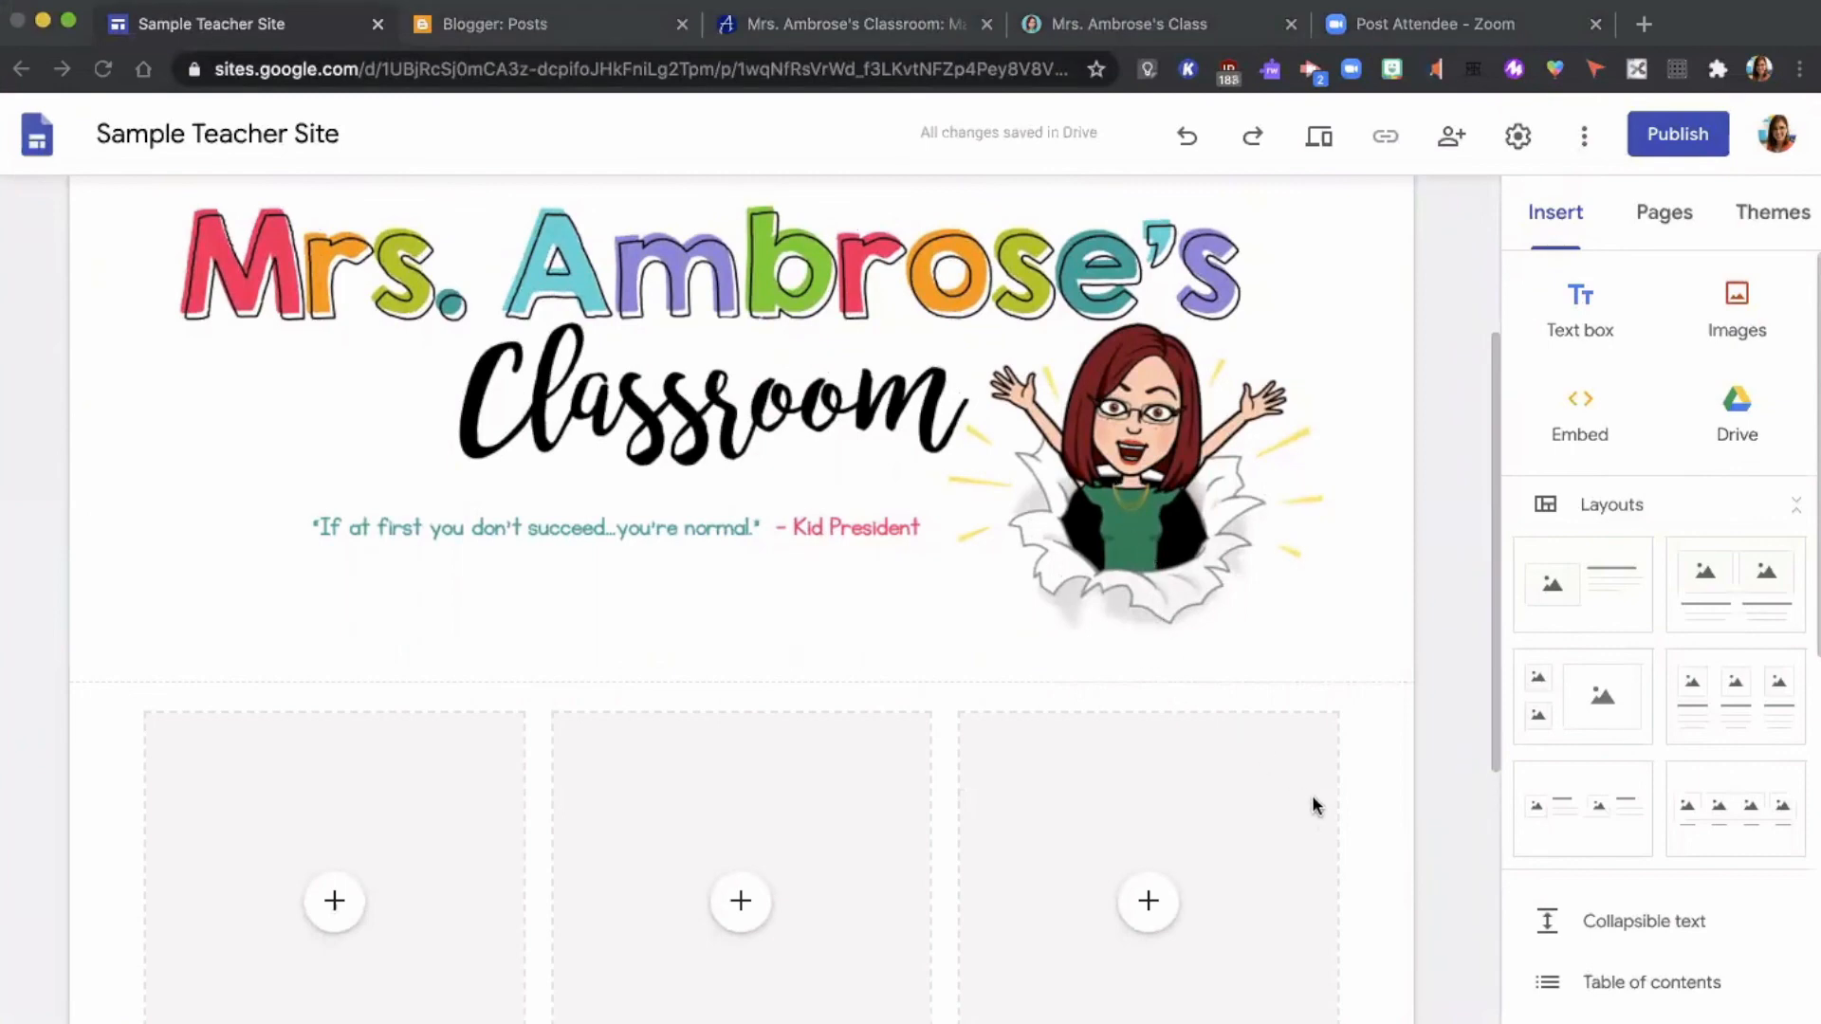
click(1341, 820)
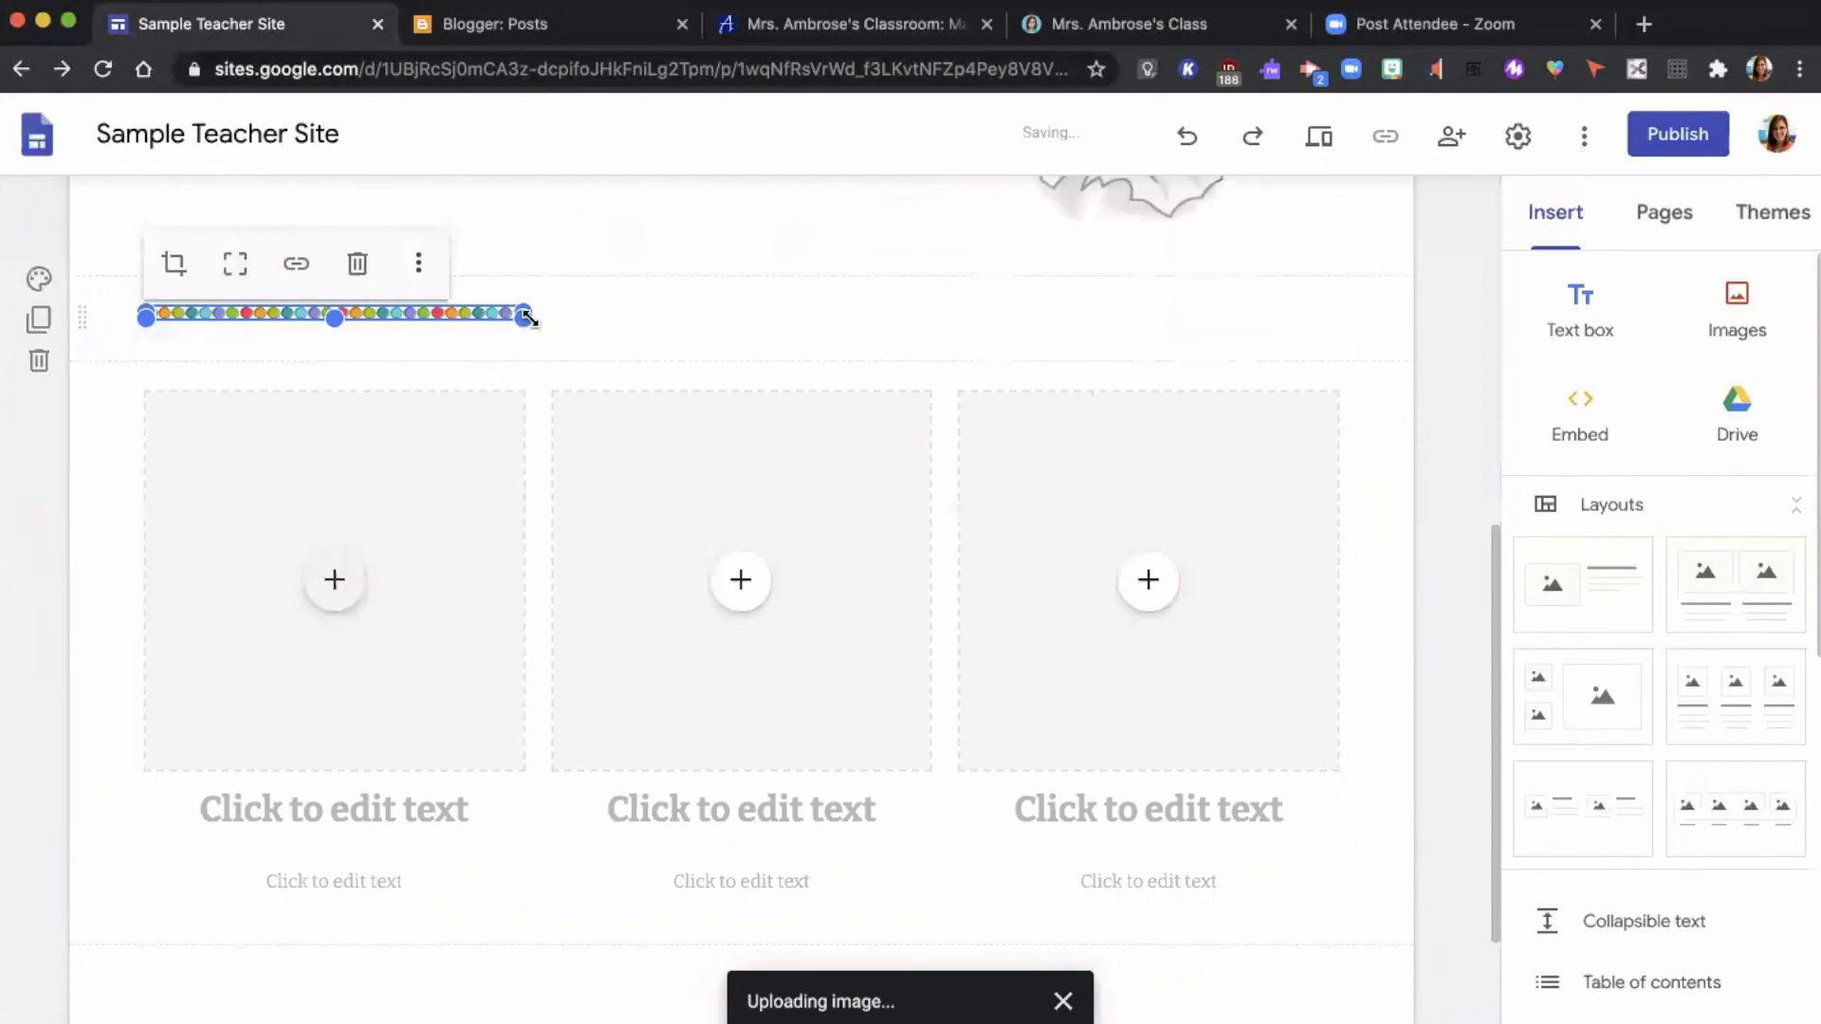
drag(529, 320, 1362, 329)
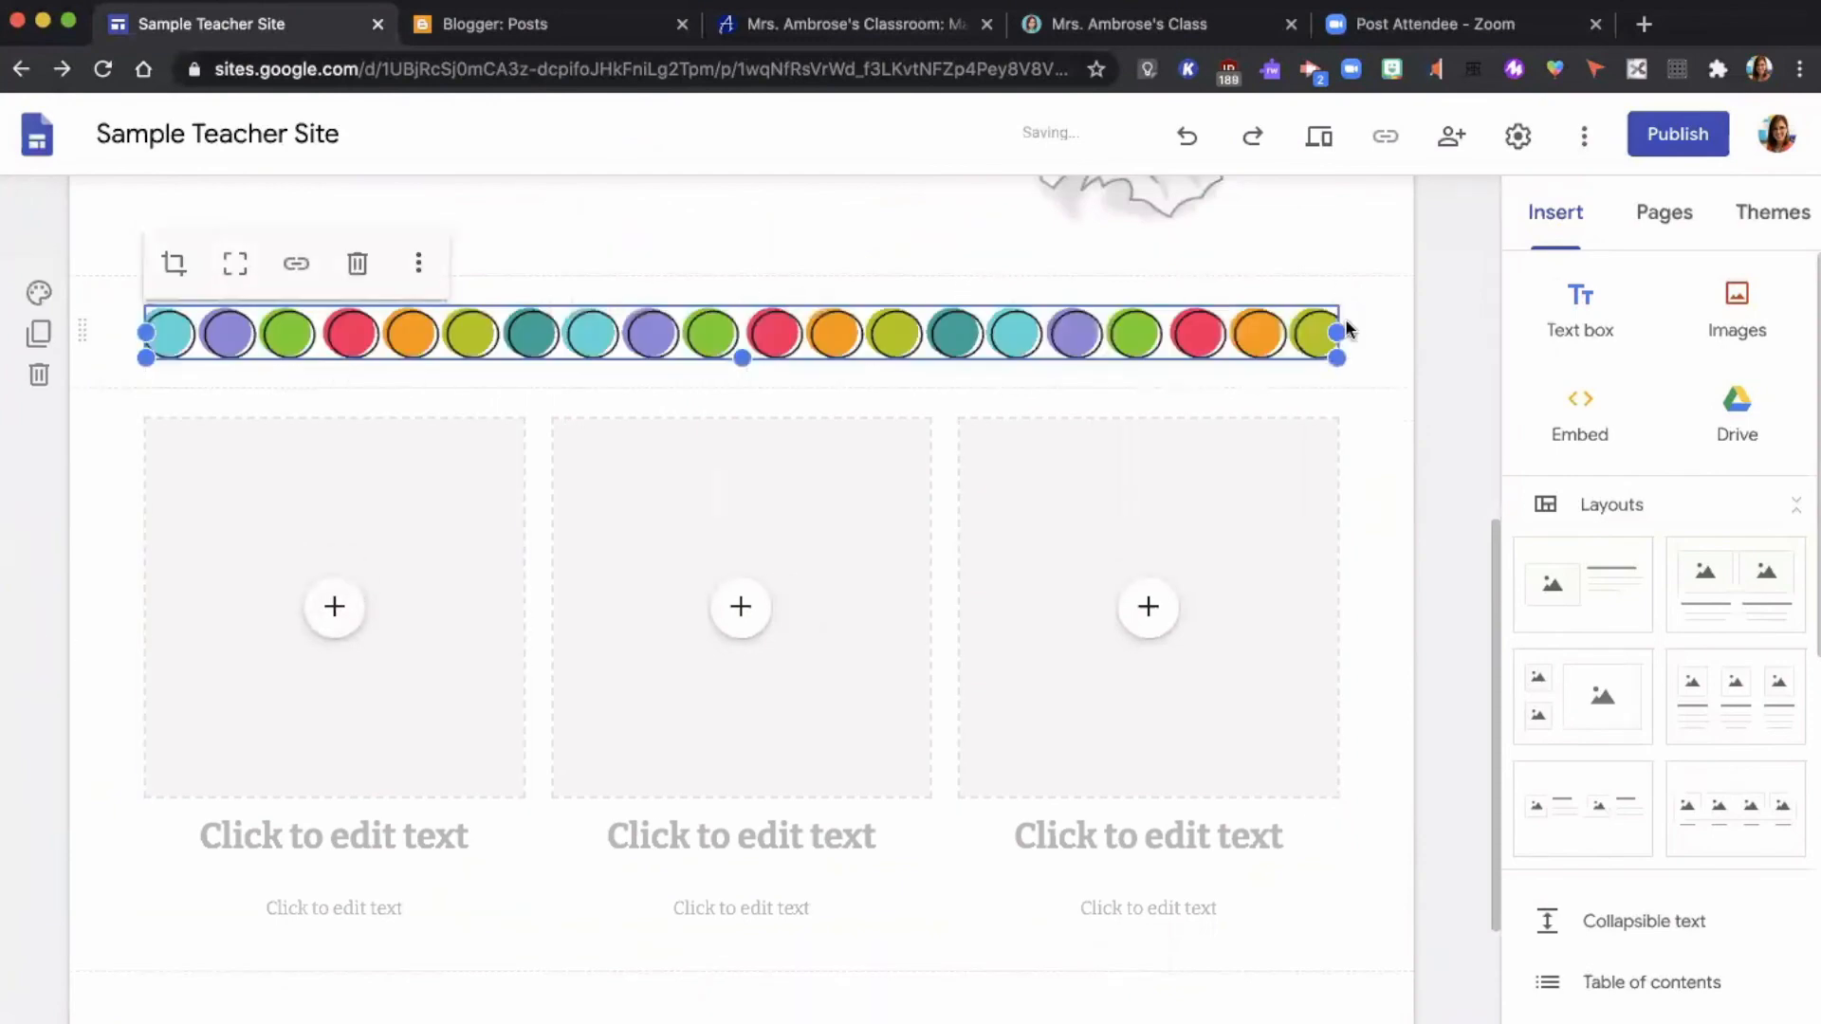
click(236, 263)
Preview the Home page at large-screen size to check the dot borders around the banner
scroll(737, 344, up, 7)
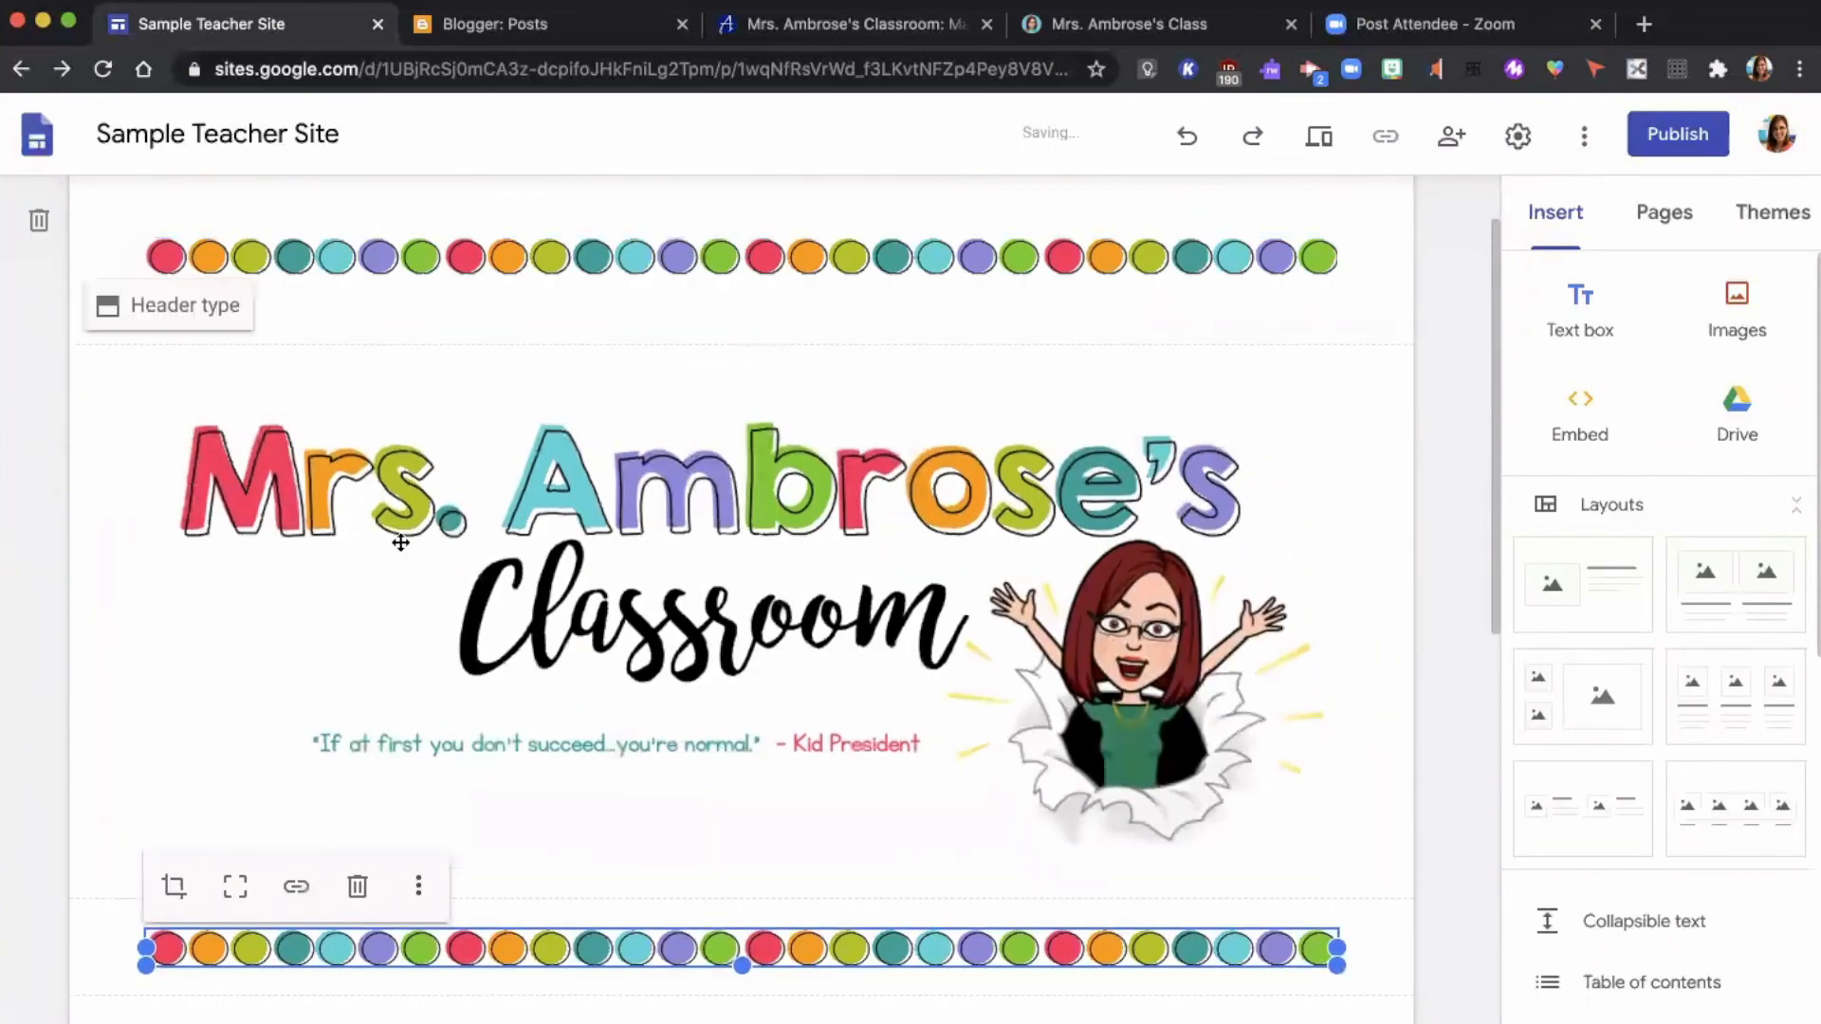
click(1319, 136)
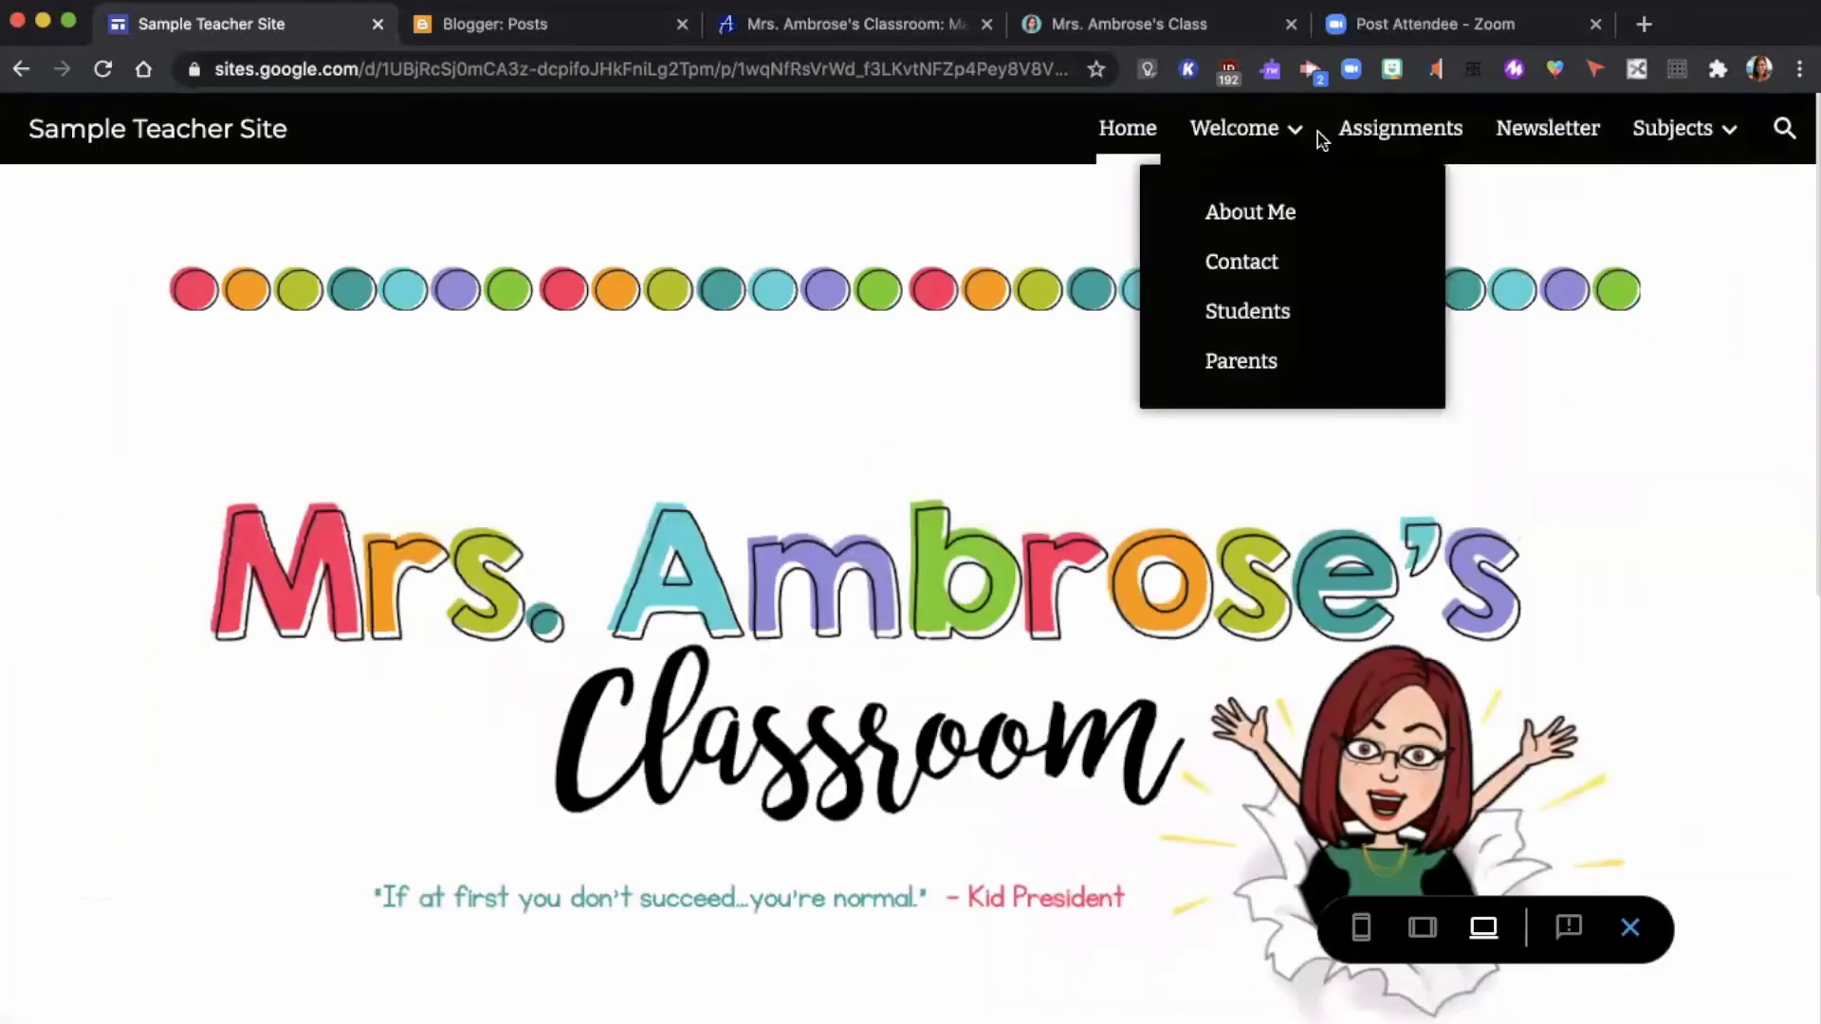
scroll(618, 461, down, 3)
scroll(621, 462, up, 3)
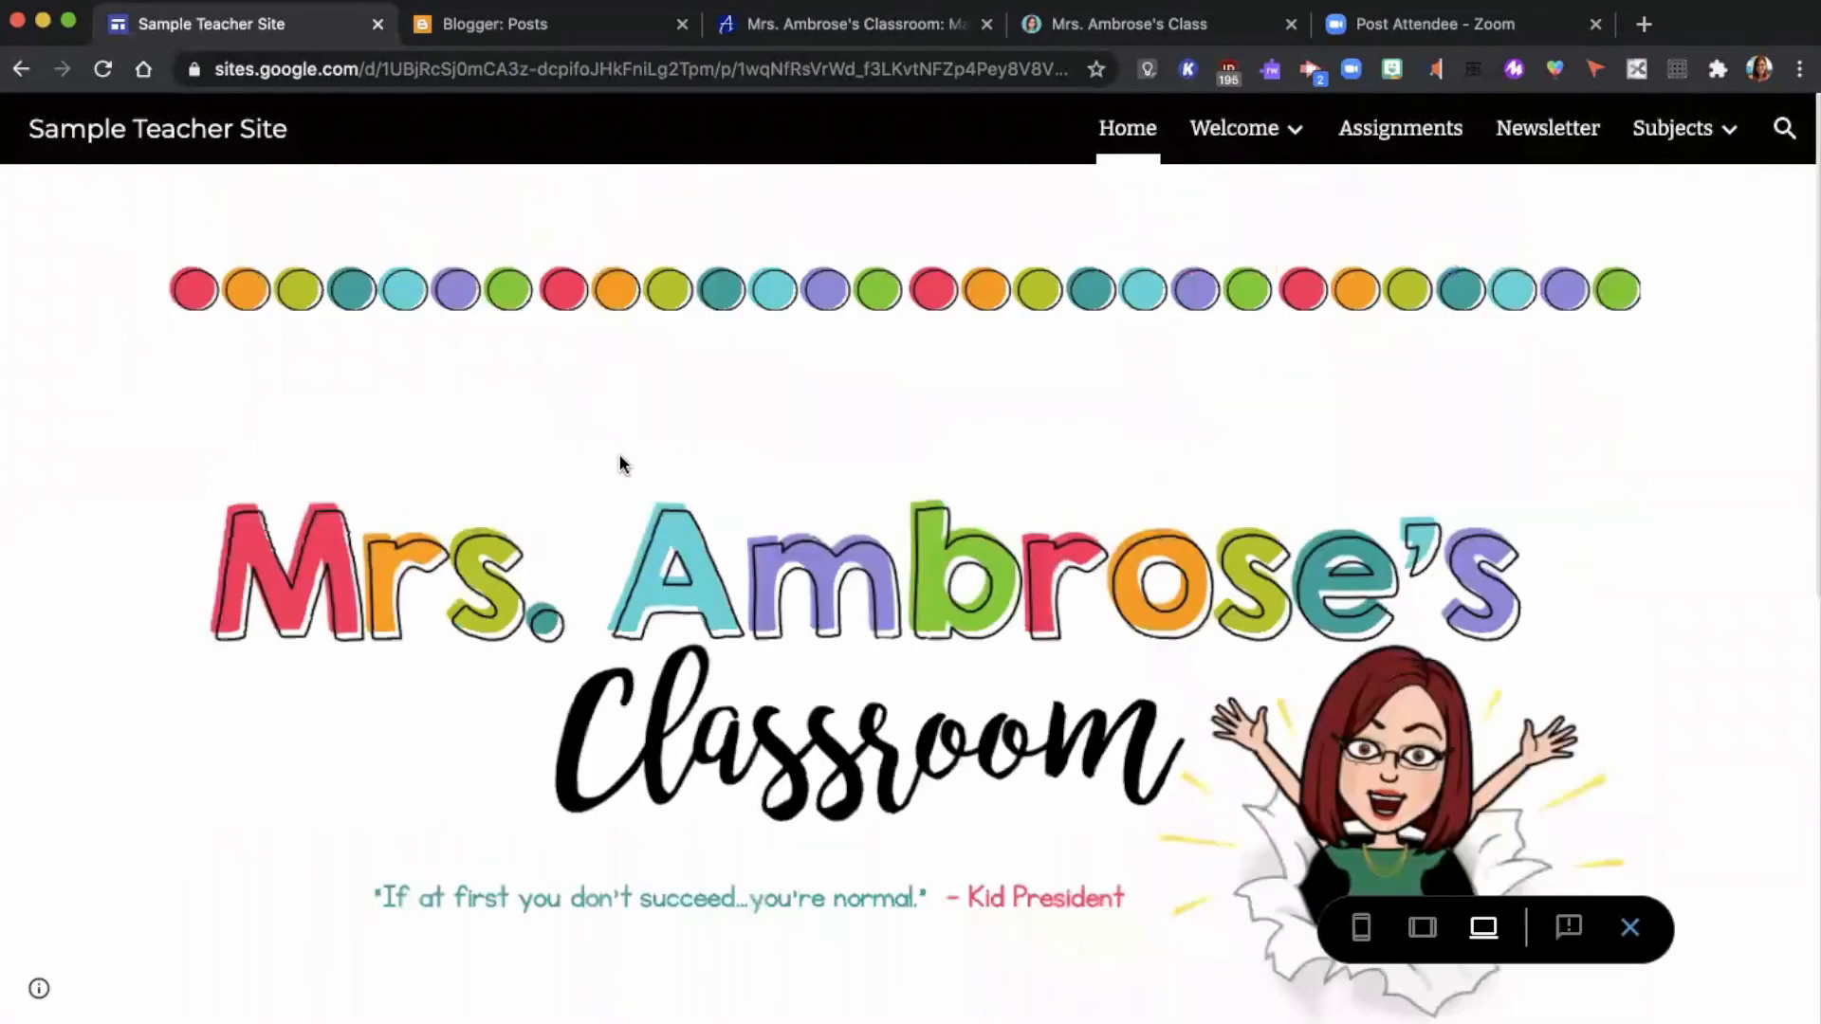
click(1627, 926)
Preview the Home page again, compare the banner and borders at large-screen, tablet and phone sizes, and return to the editor
scroll(1124, 692, down, 6)
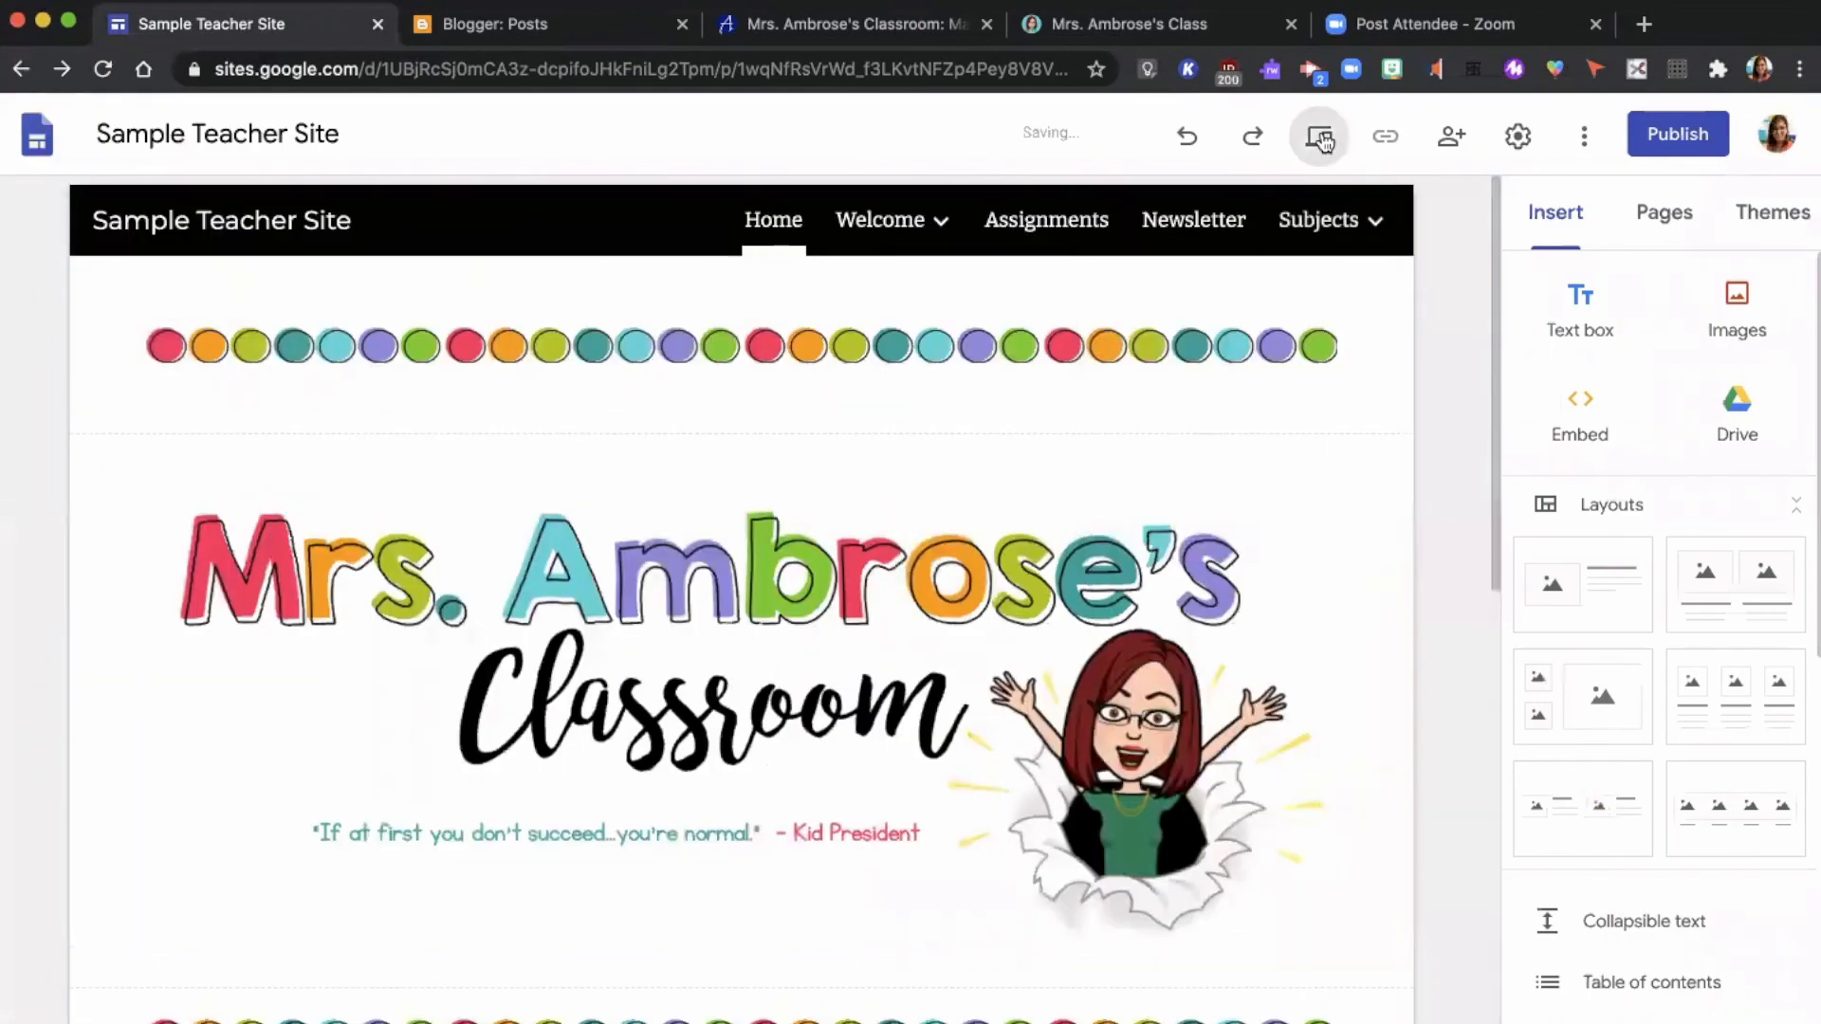
click(1319, 136)
scroll(1289, 537, down, 8)
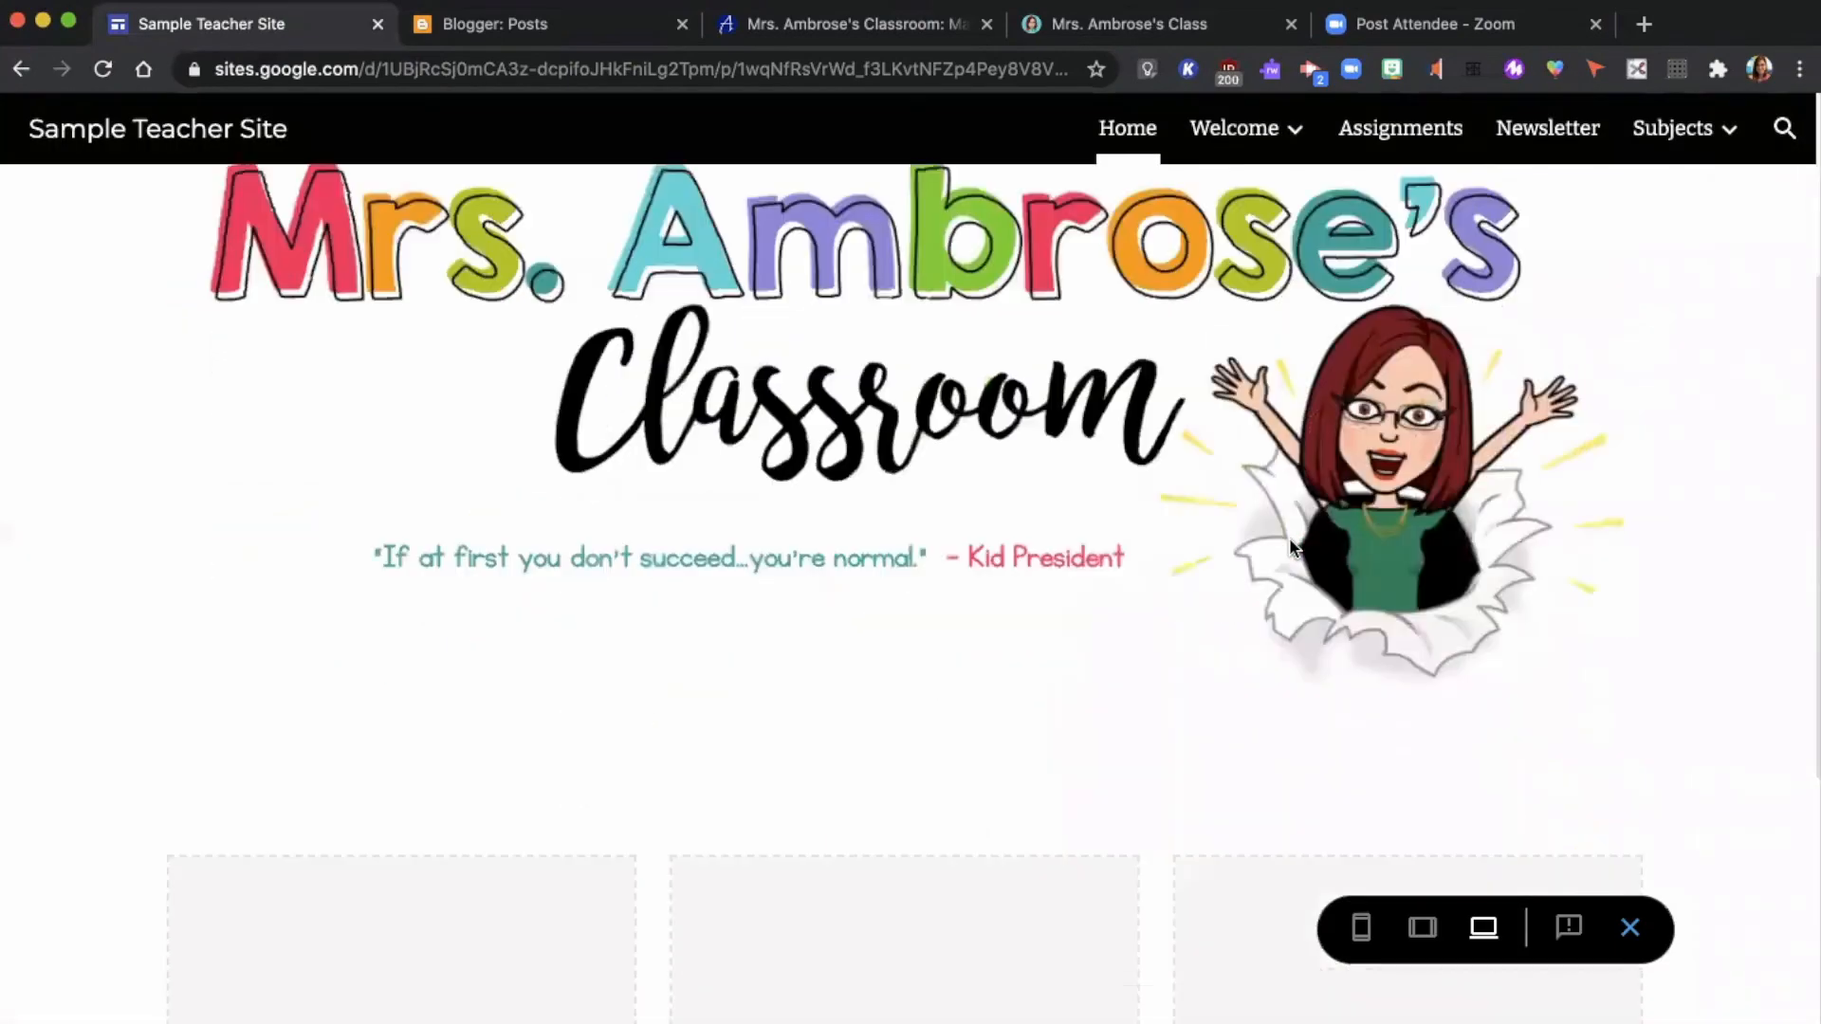
scroll(1289, 538, up, 8)
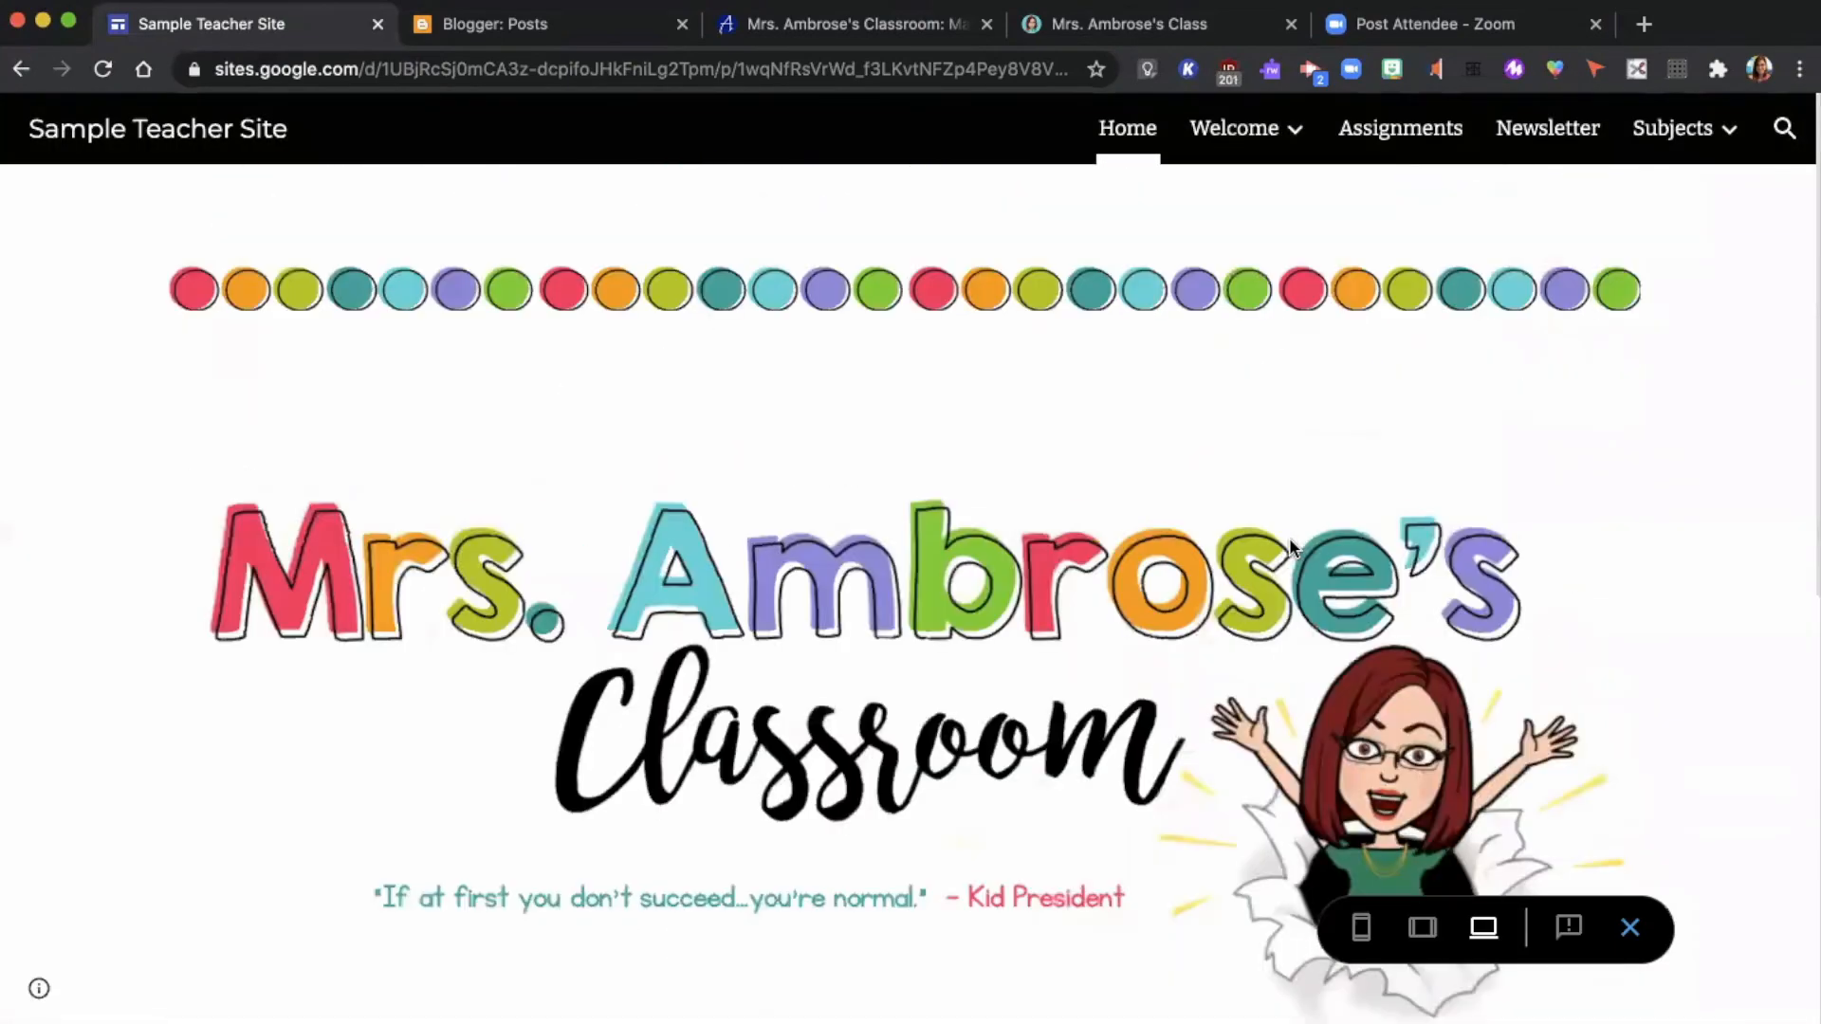
click(1420, 928)
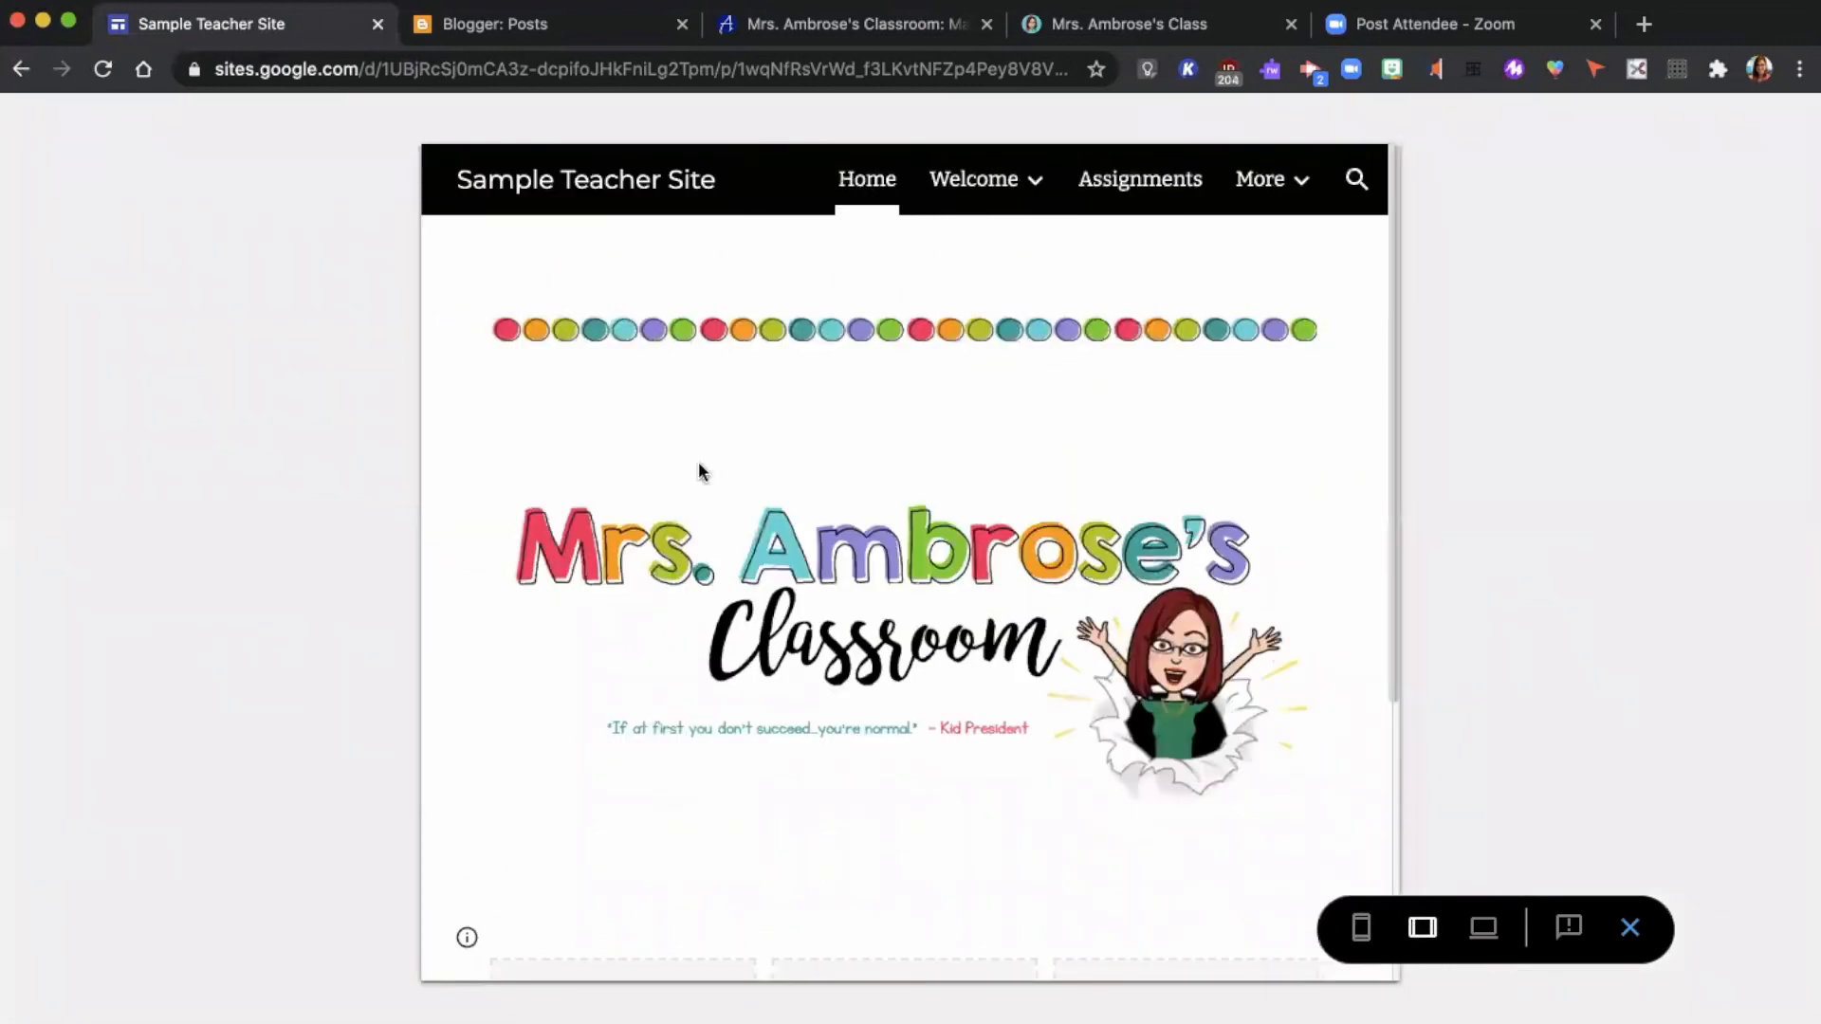
click(1363, 927)
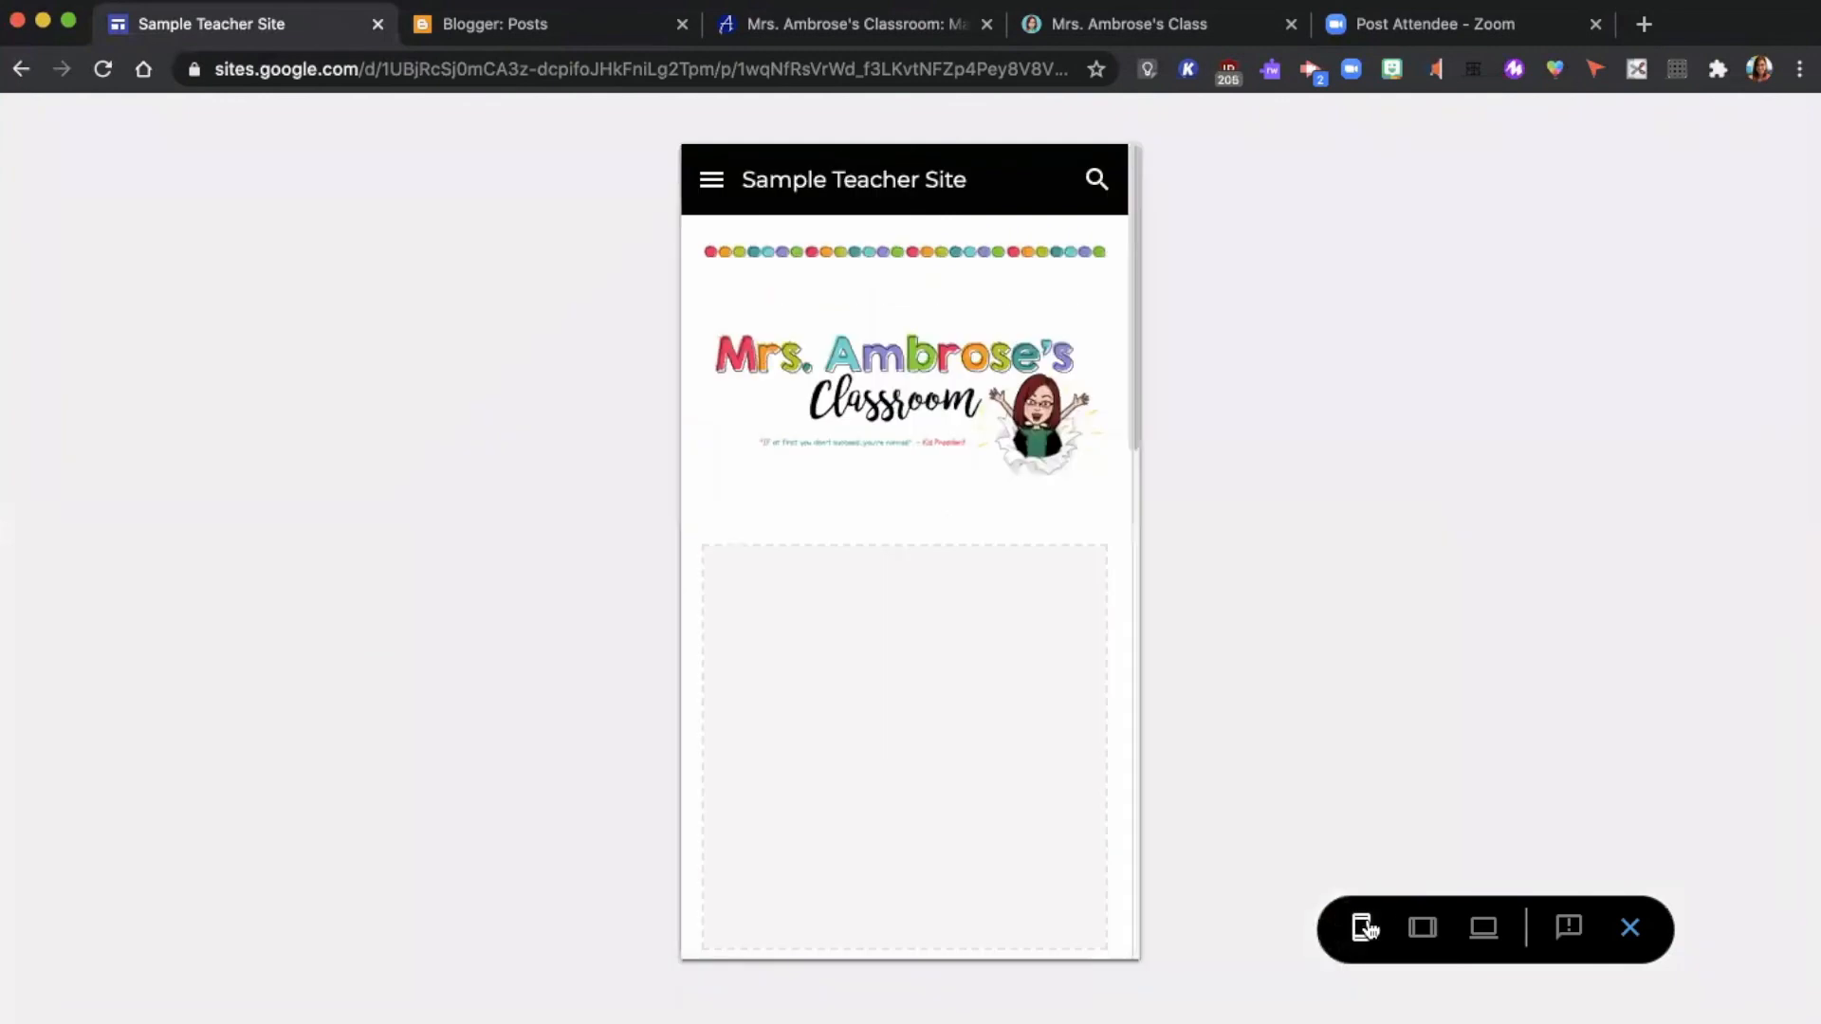
click(1443, 939)
click(1485, 937)
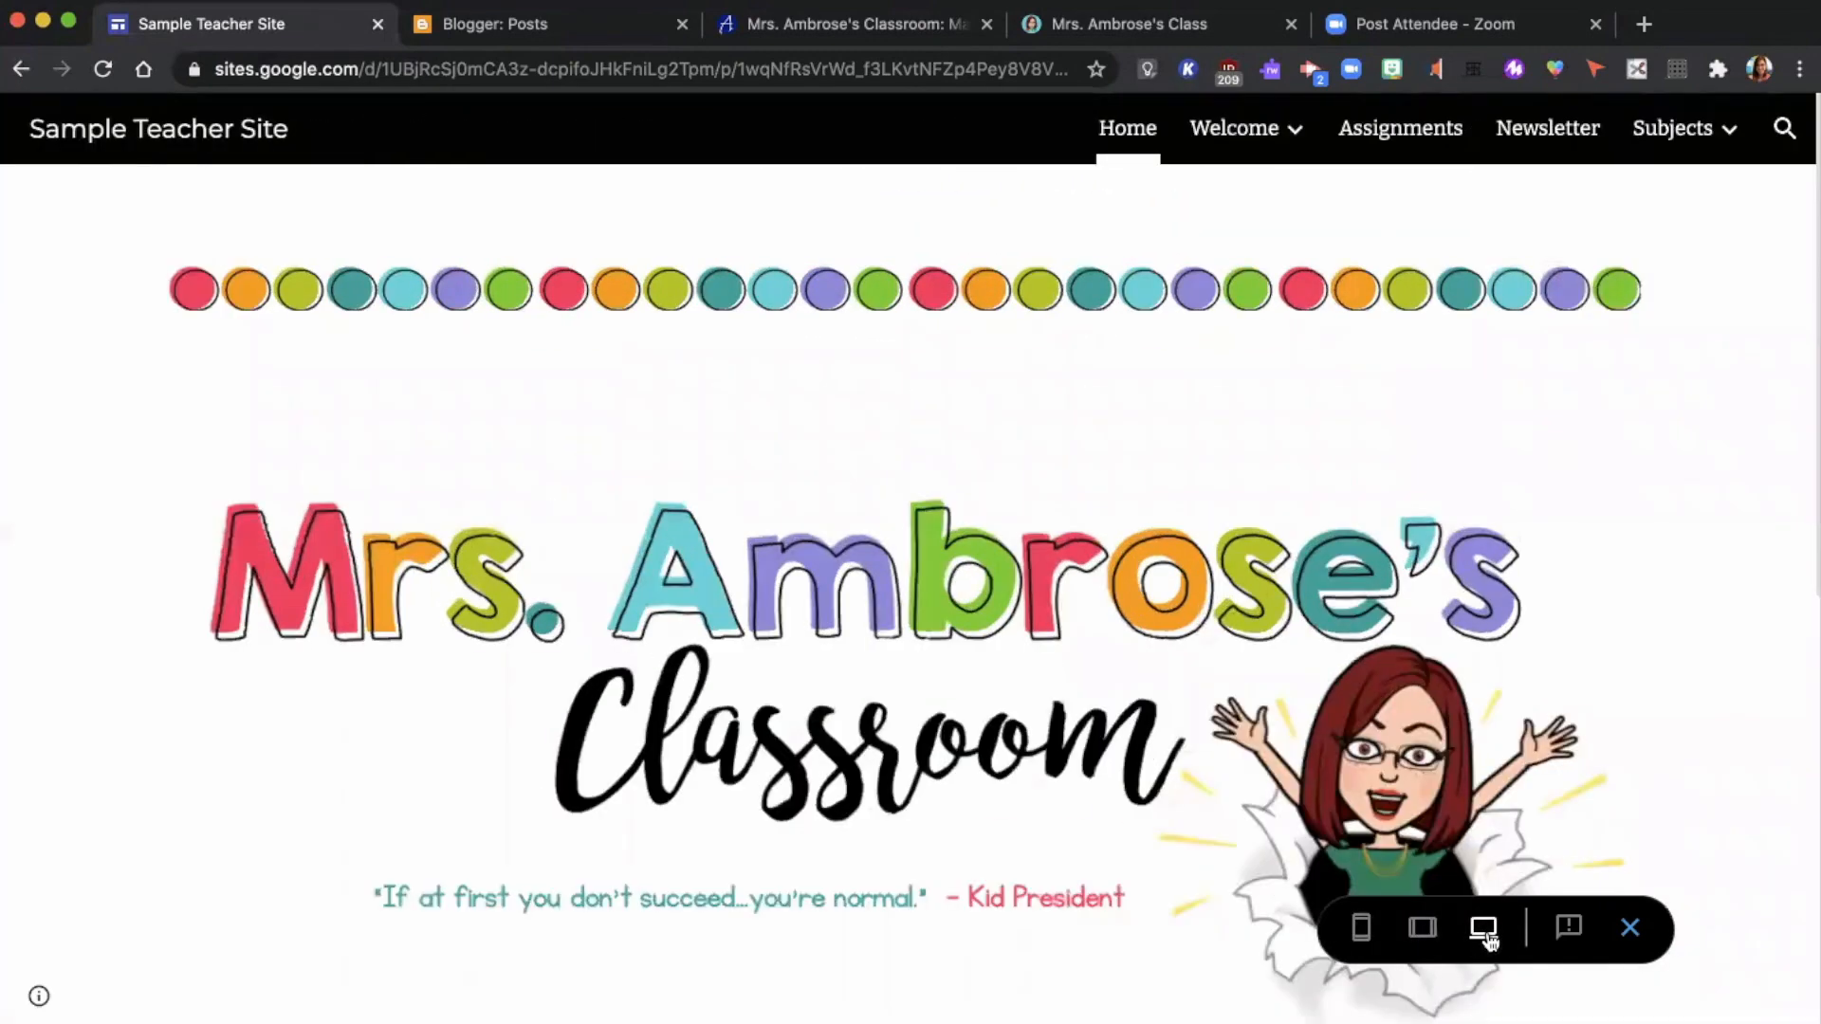
click(1632, 929)
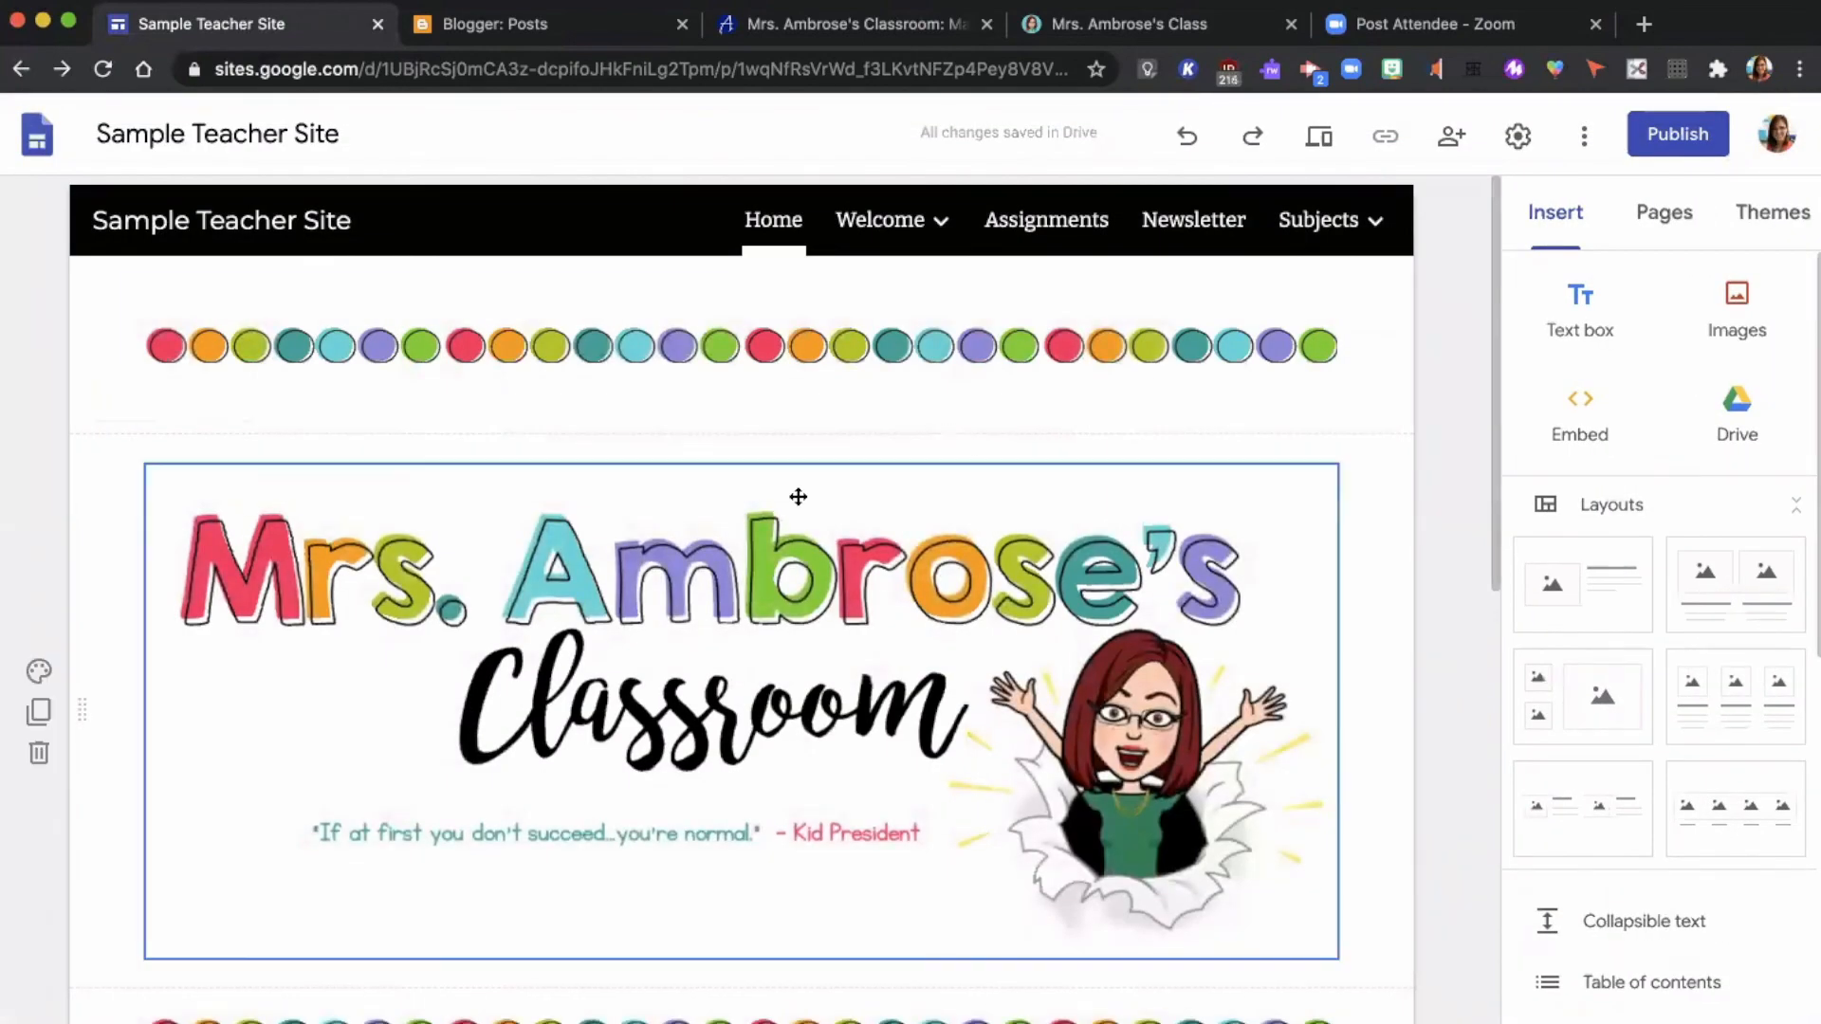
scroll(798, 497, down, 8)
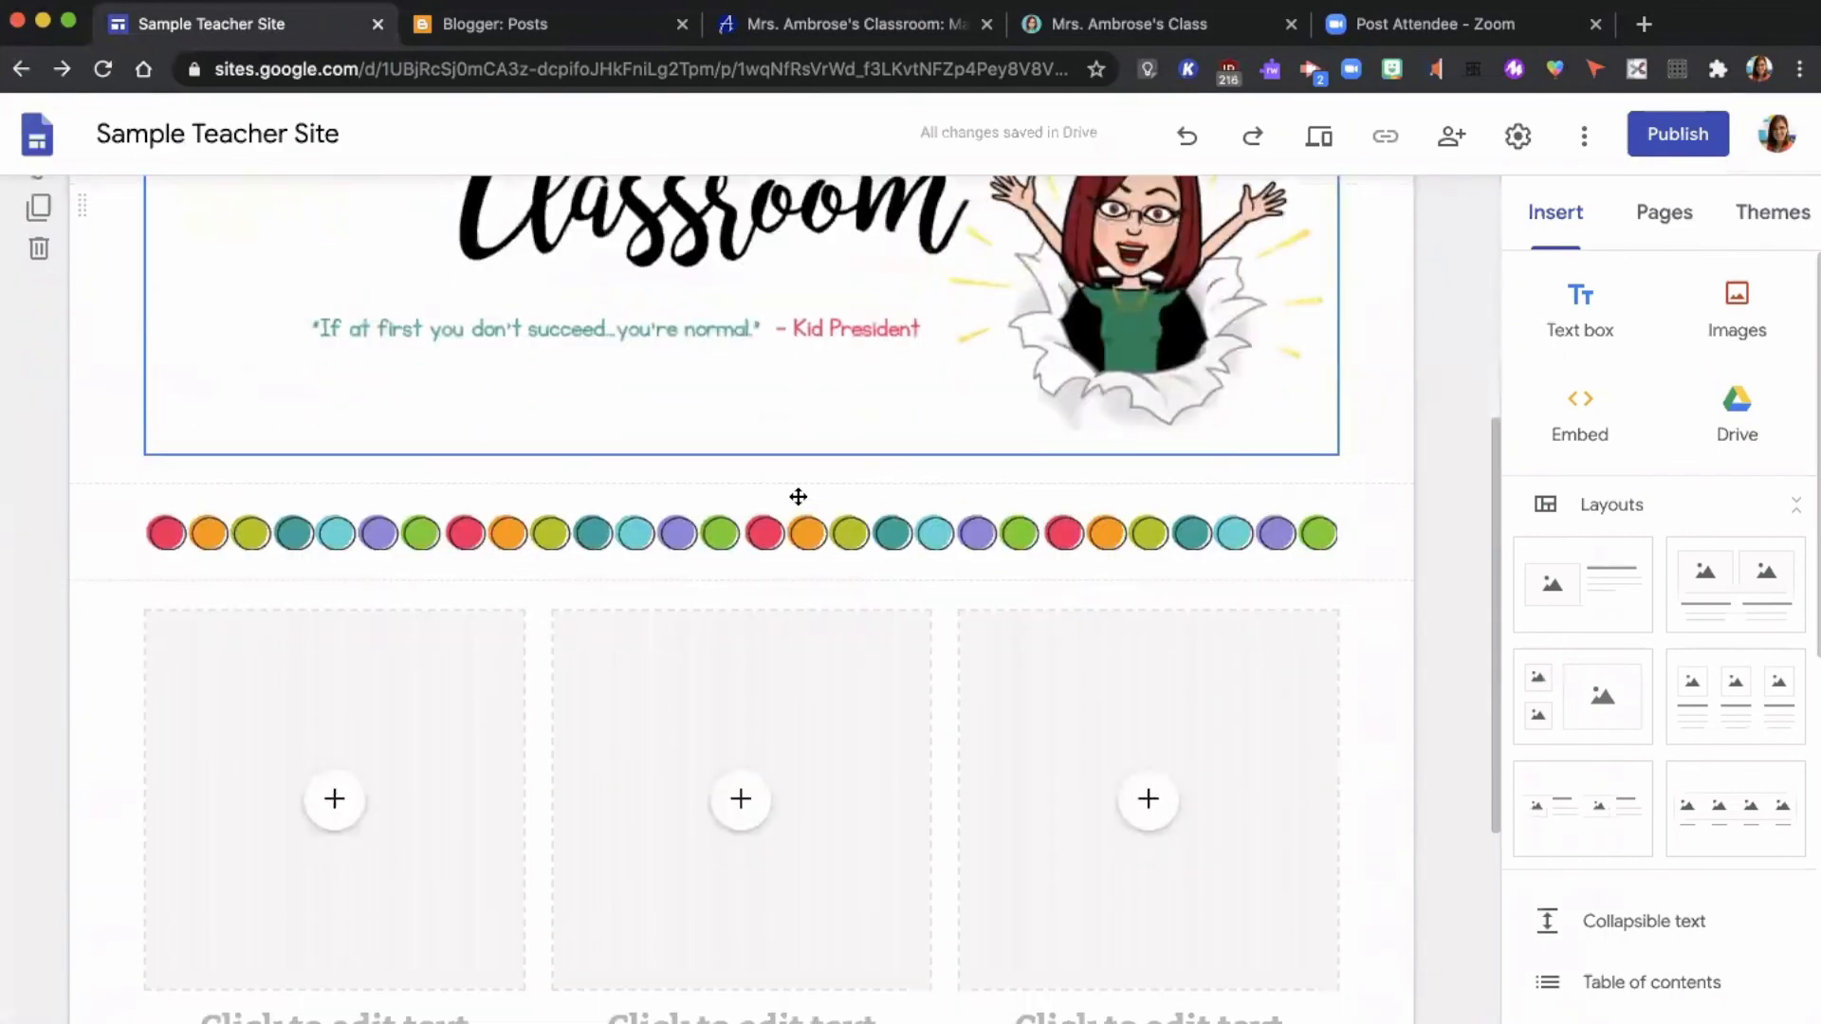
Upload the Google Meet Etiquette circle image into a new section below the three columns
scroll(797, 500, down, 2)
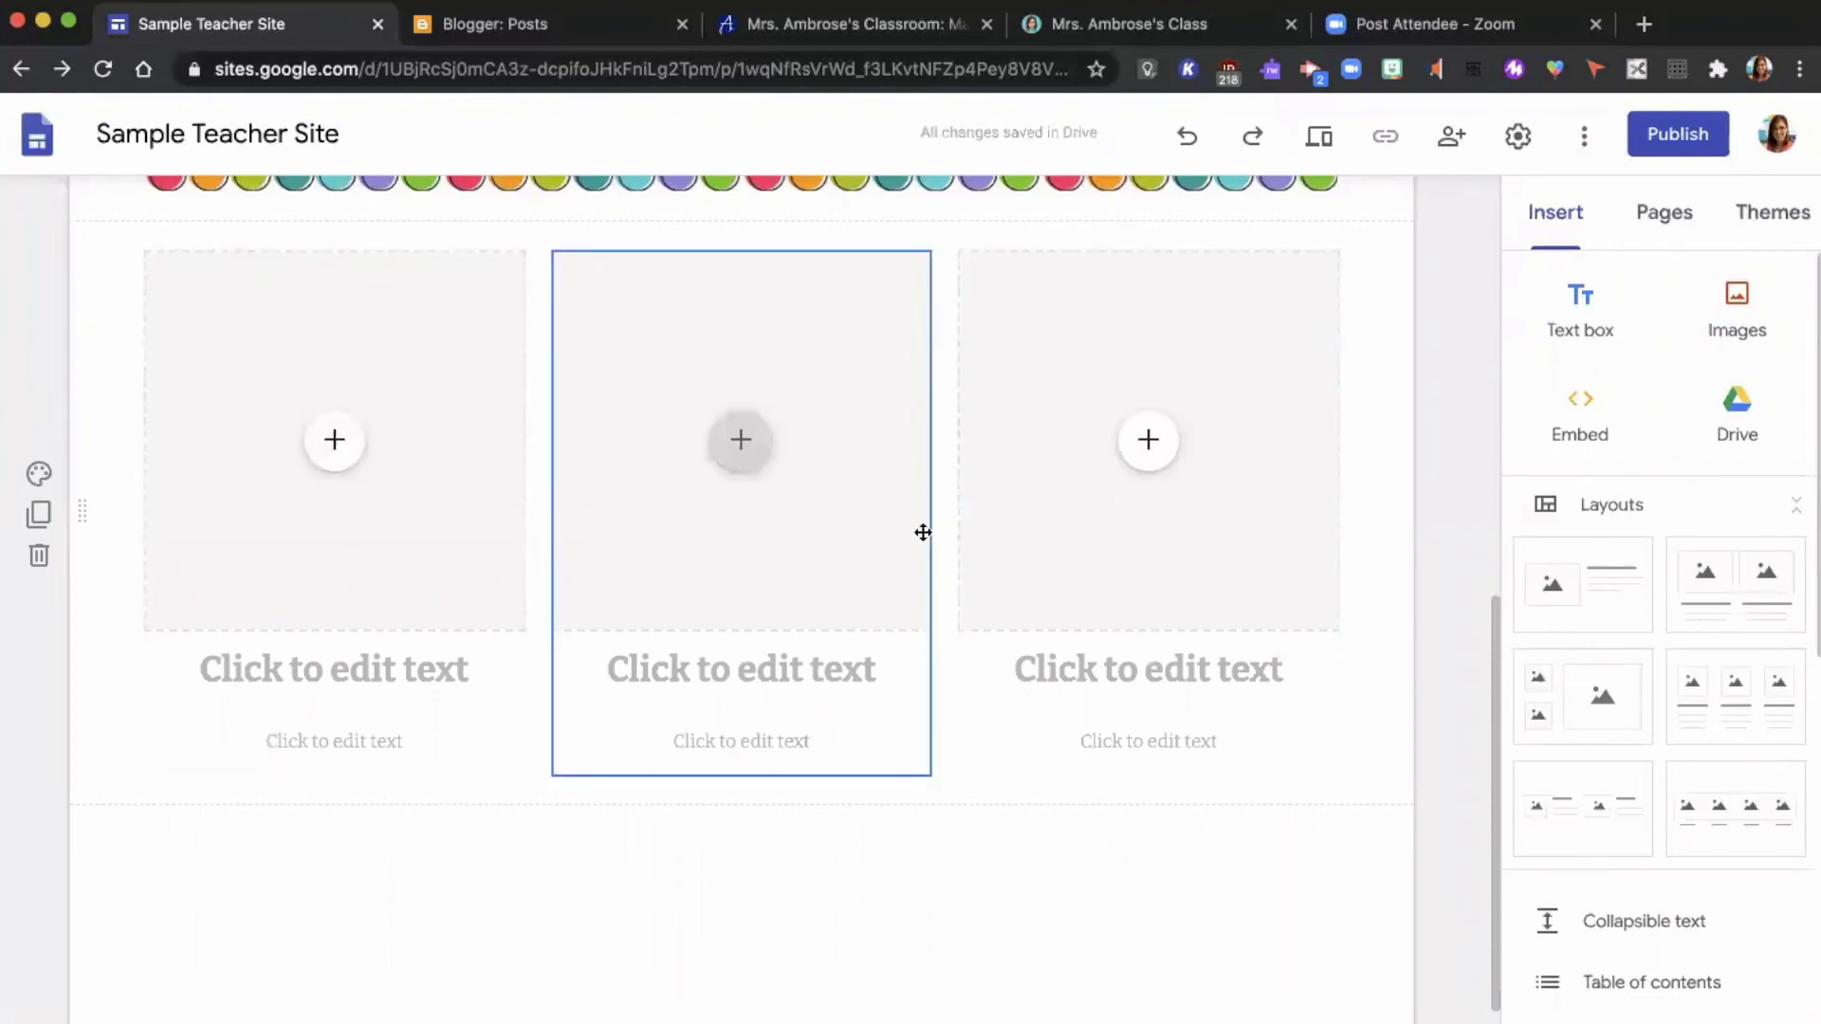
scroll(923, 532, down, 1)
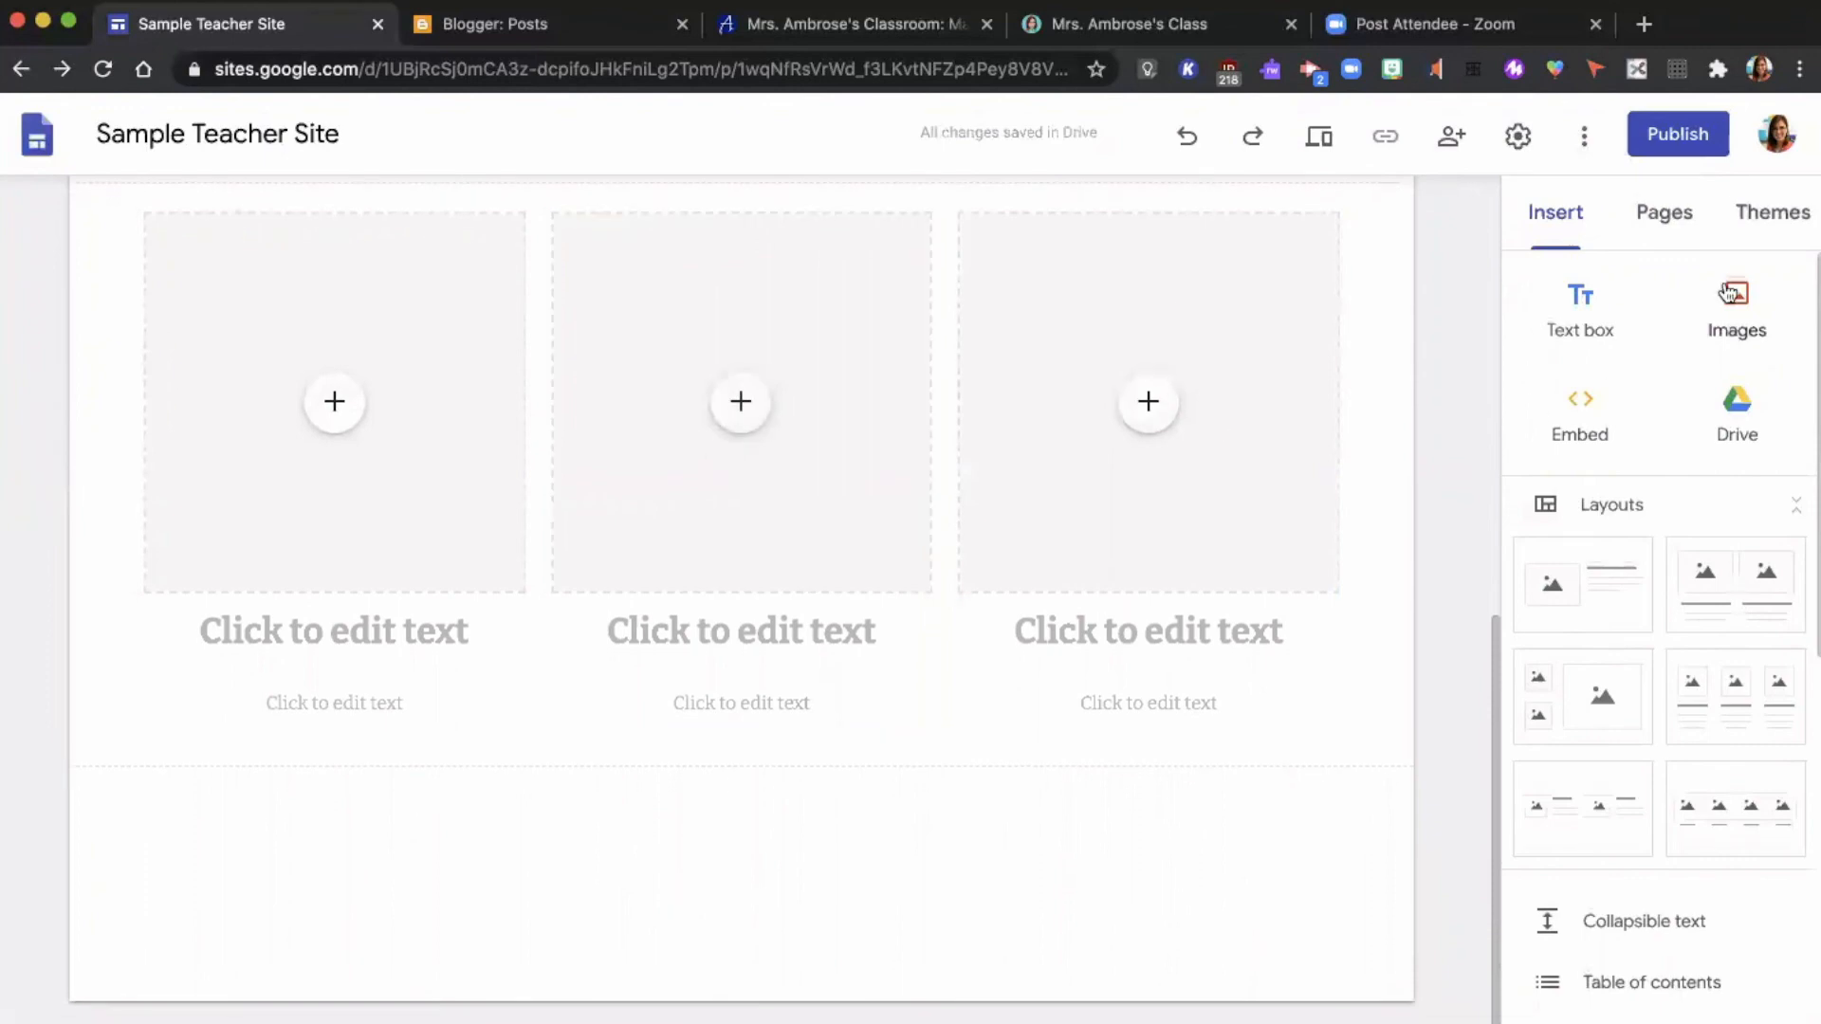
click(1735, 313)
click(1713, 399)
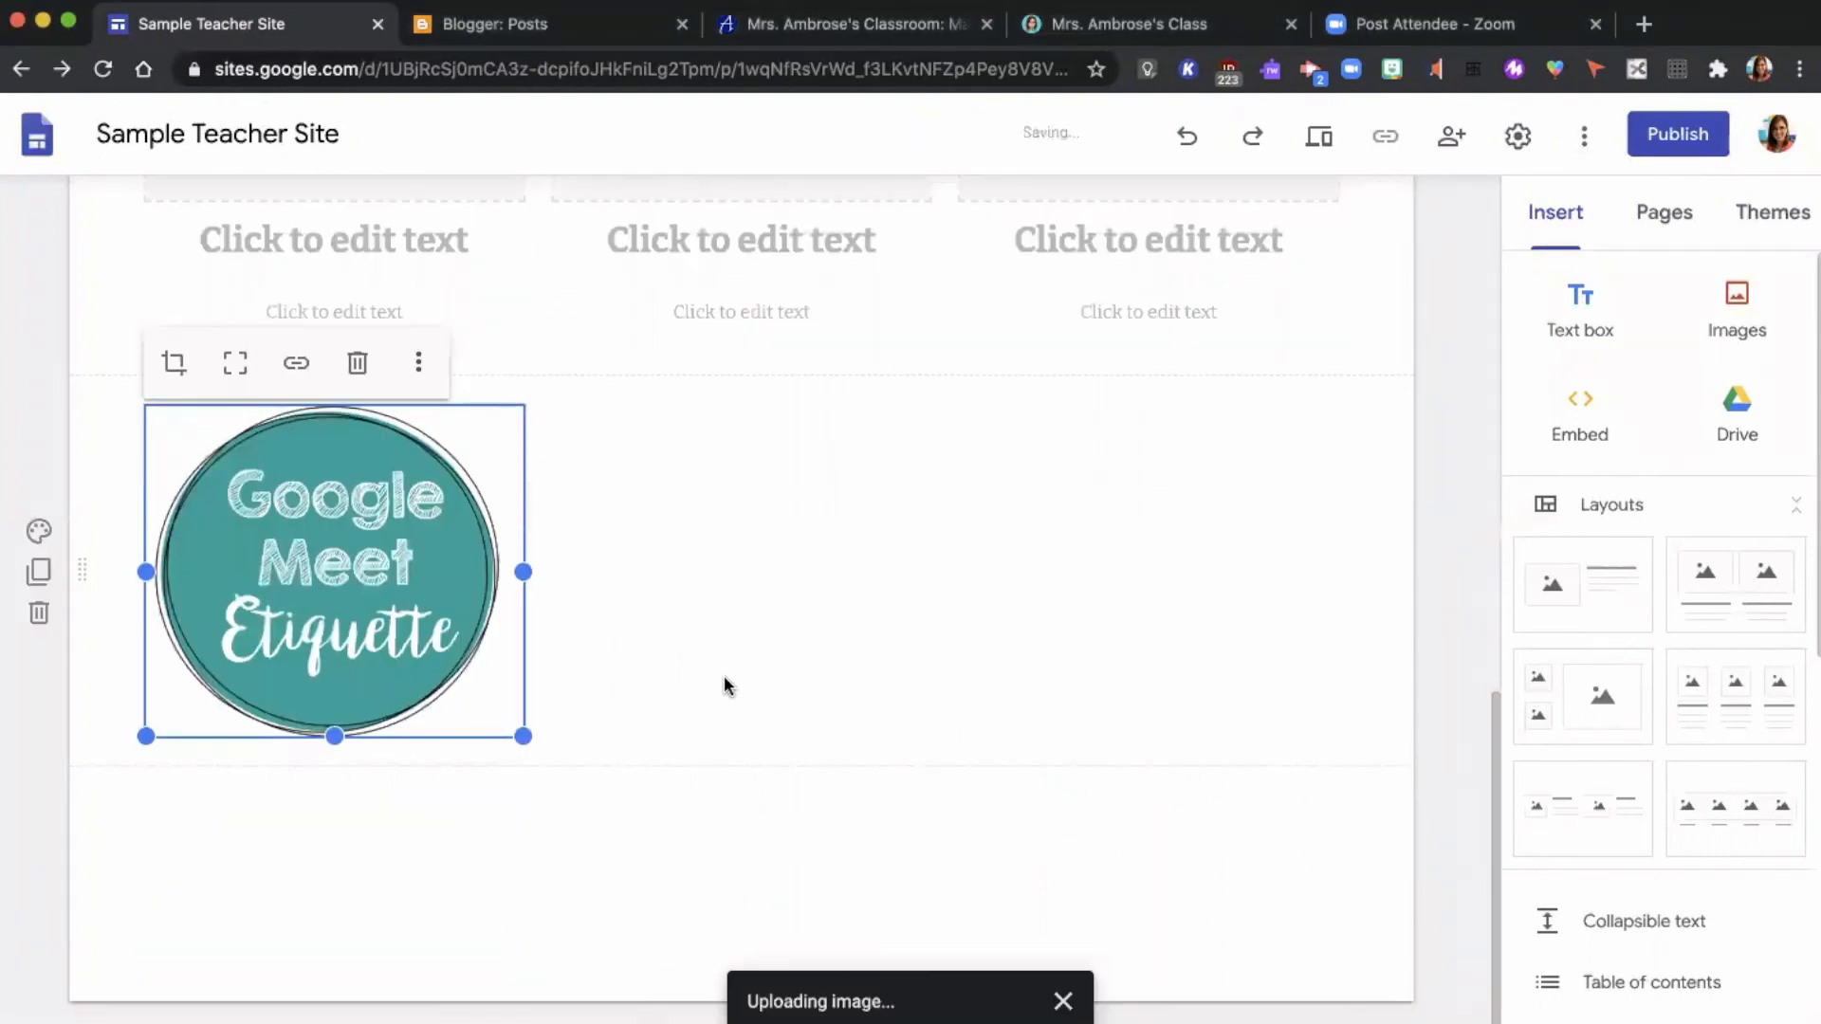
Upload the Google Meet Etiquette circle image into the first column's placeholder and uncrop it
scroll(724, 685, up, 3)
scroll(725, 677, up, 2)
click(341, 472)
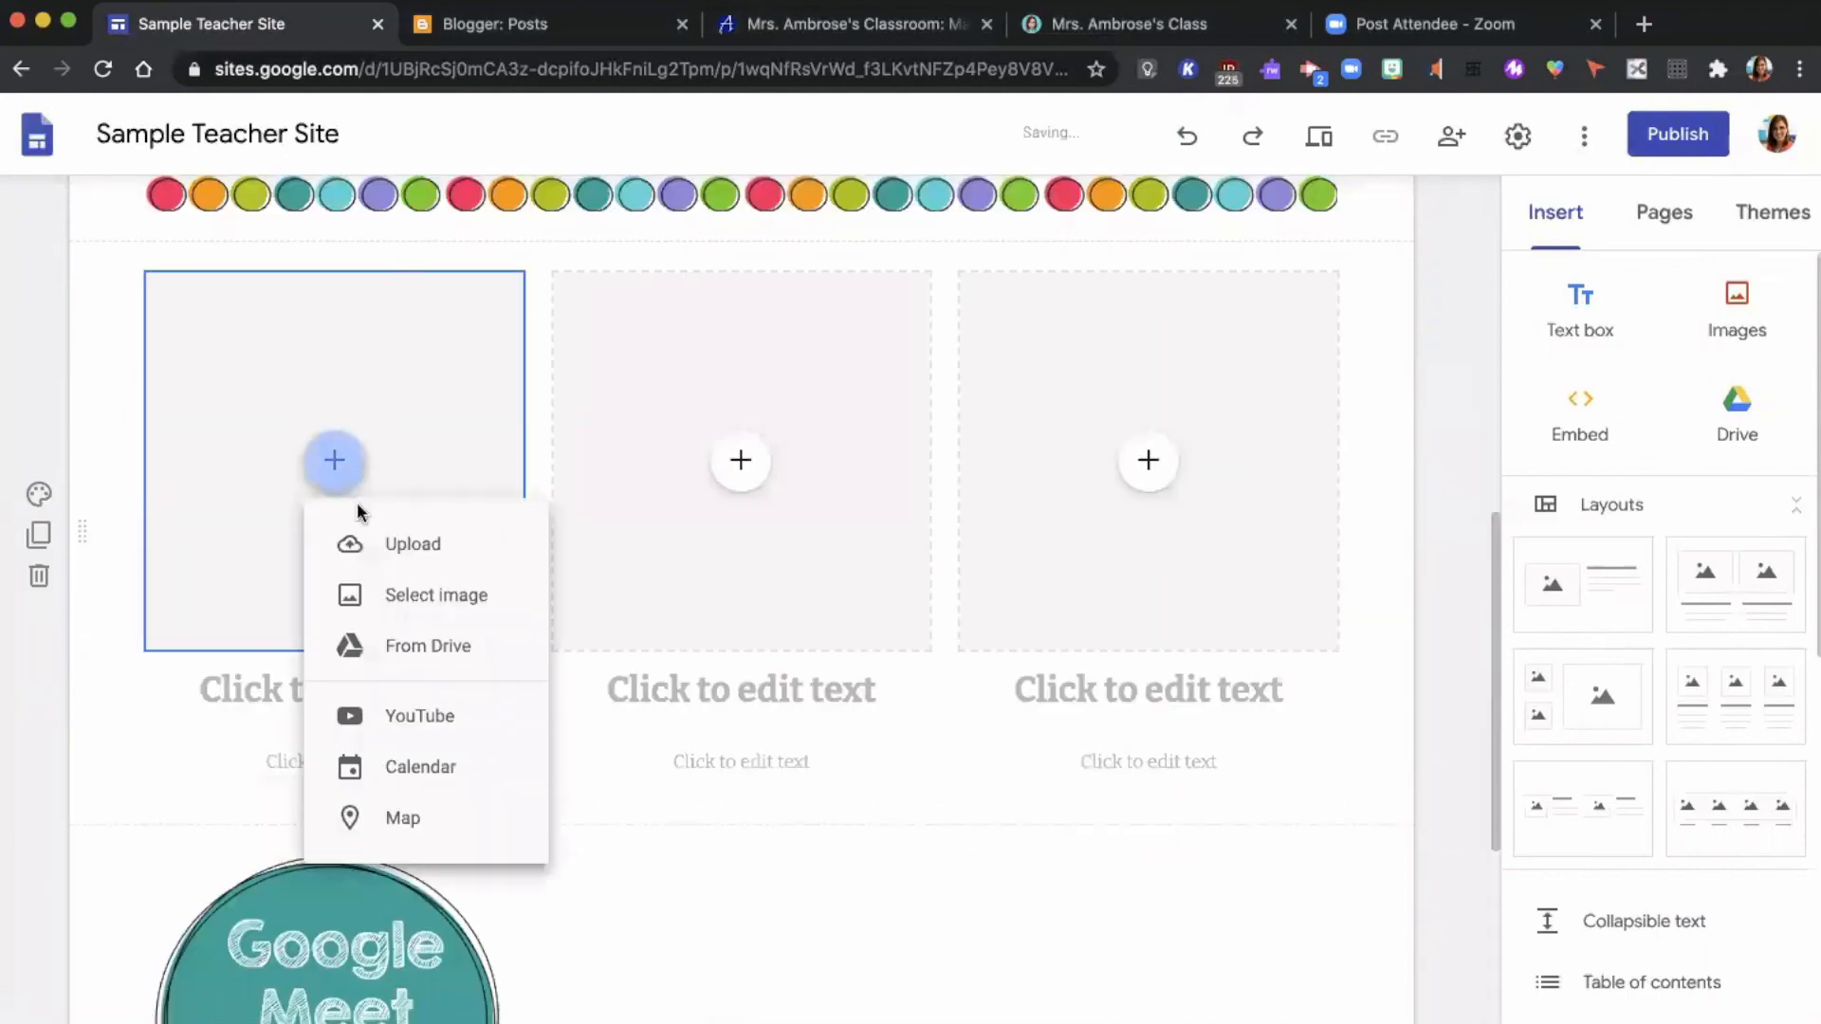
click(395, 546)
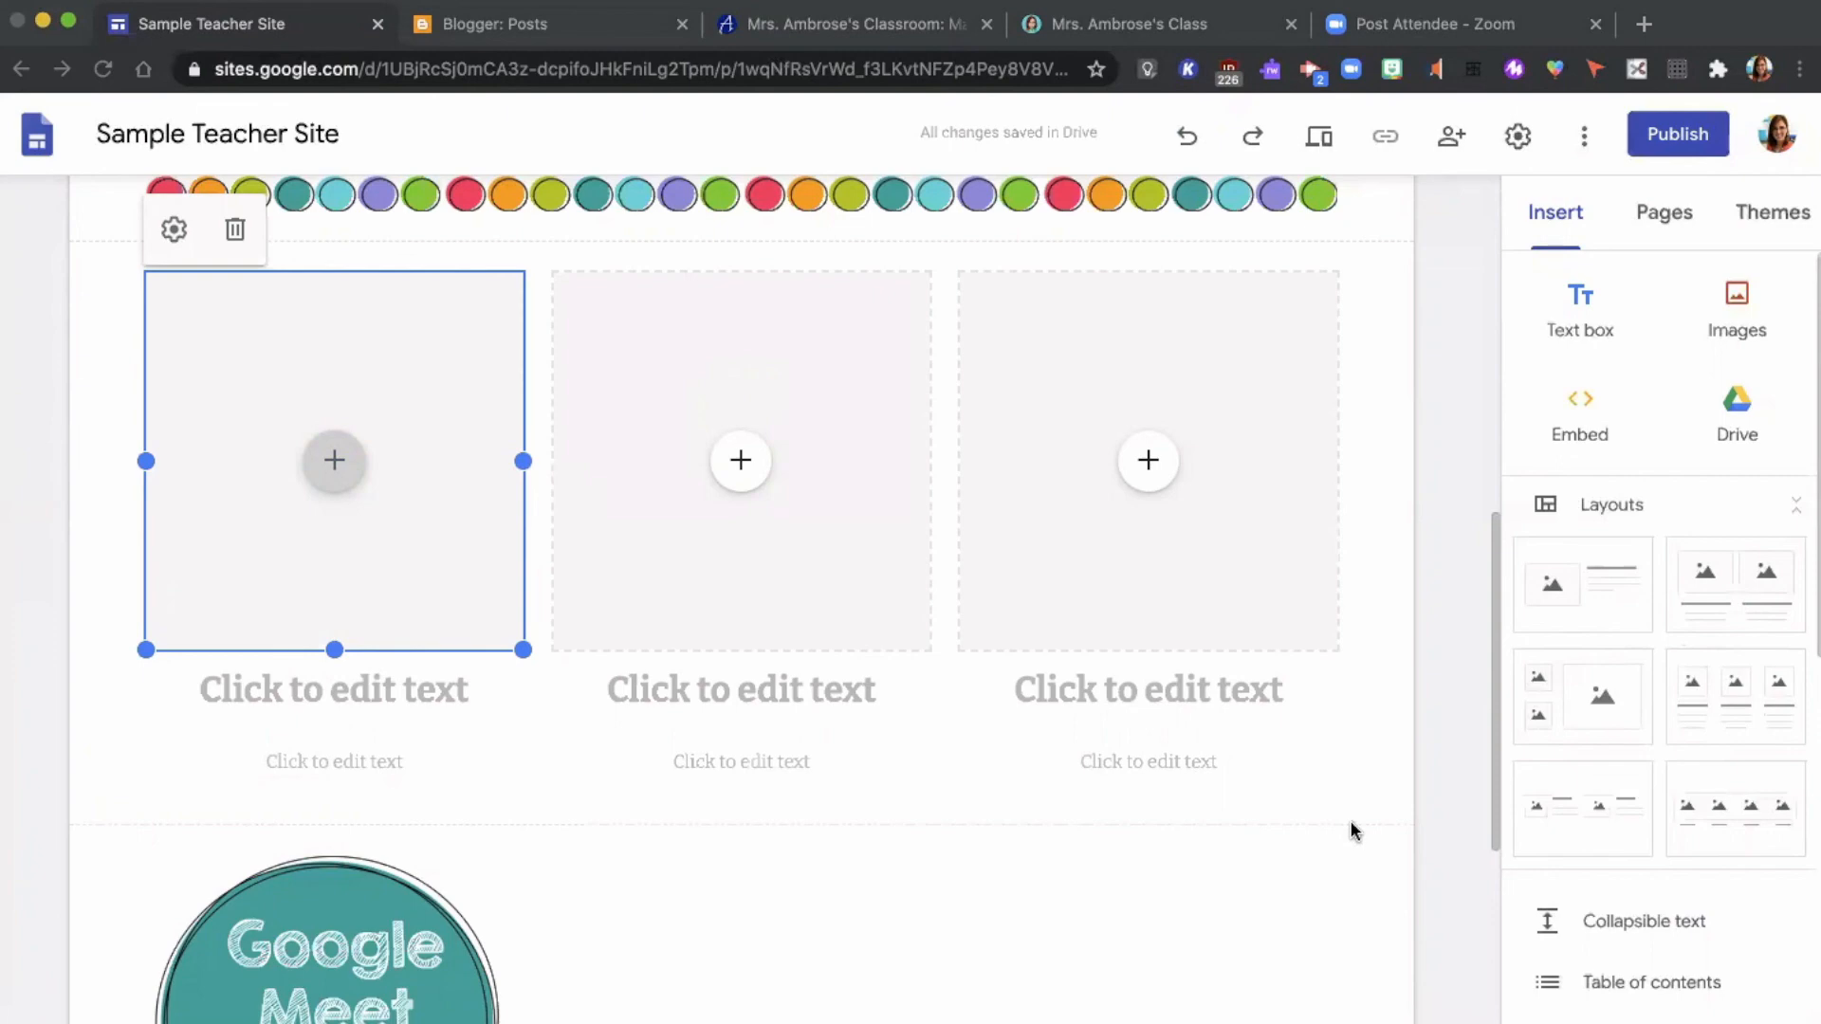
key(ctrl+v)
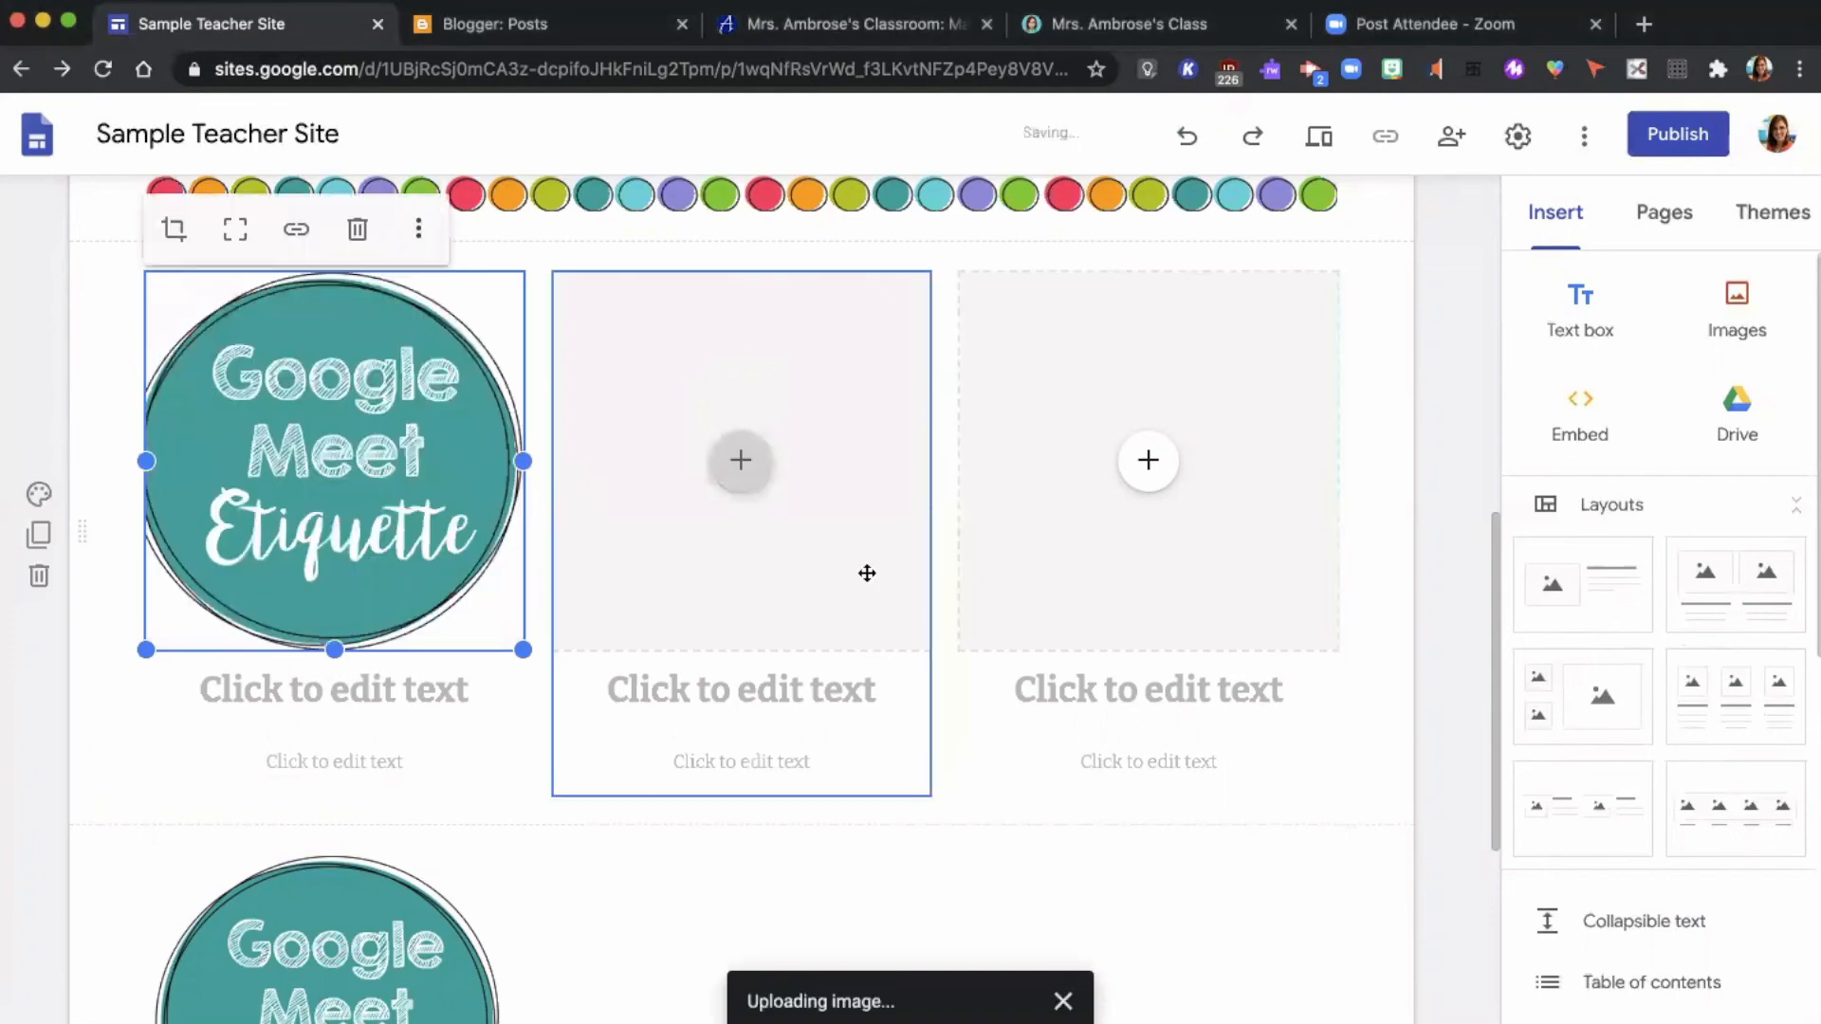
click(239, 236)
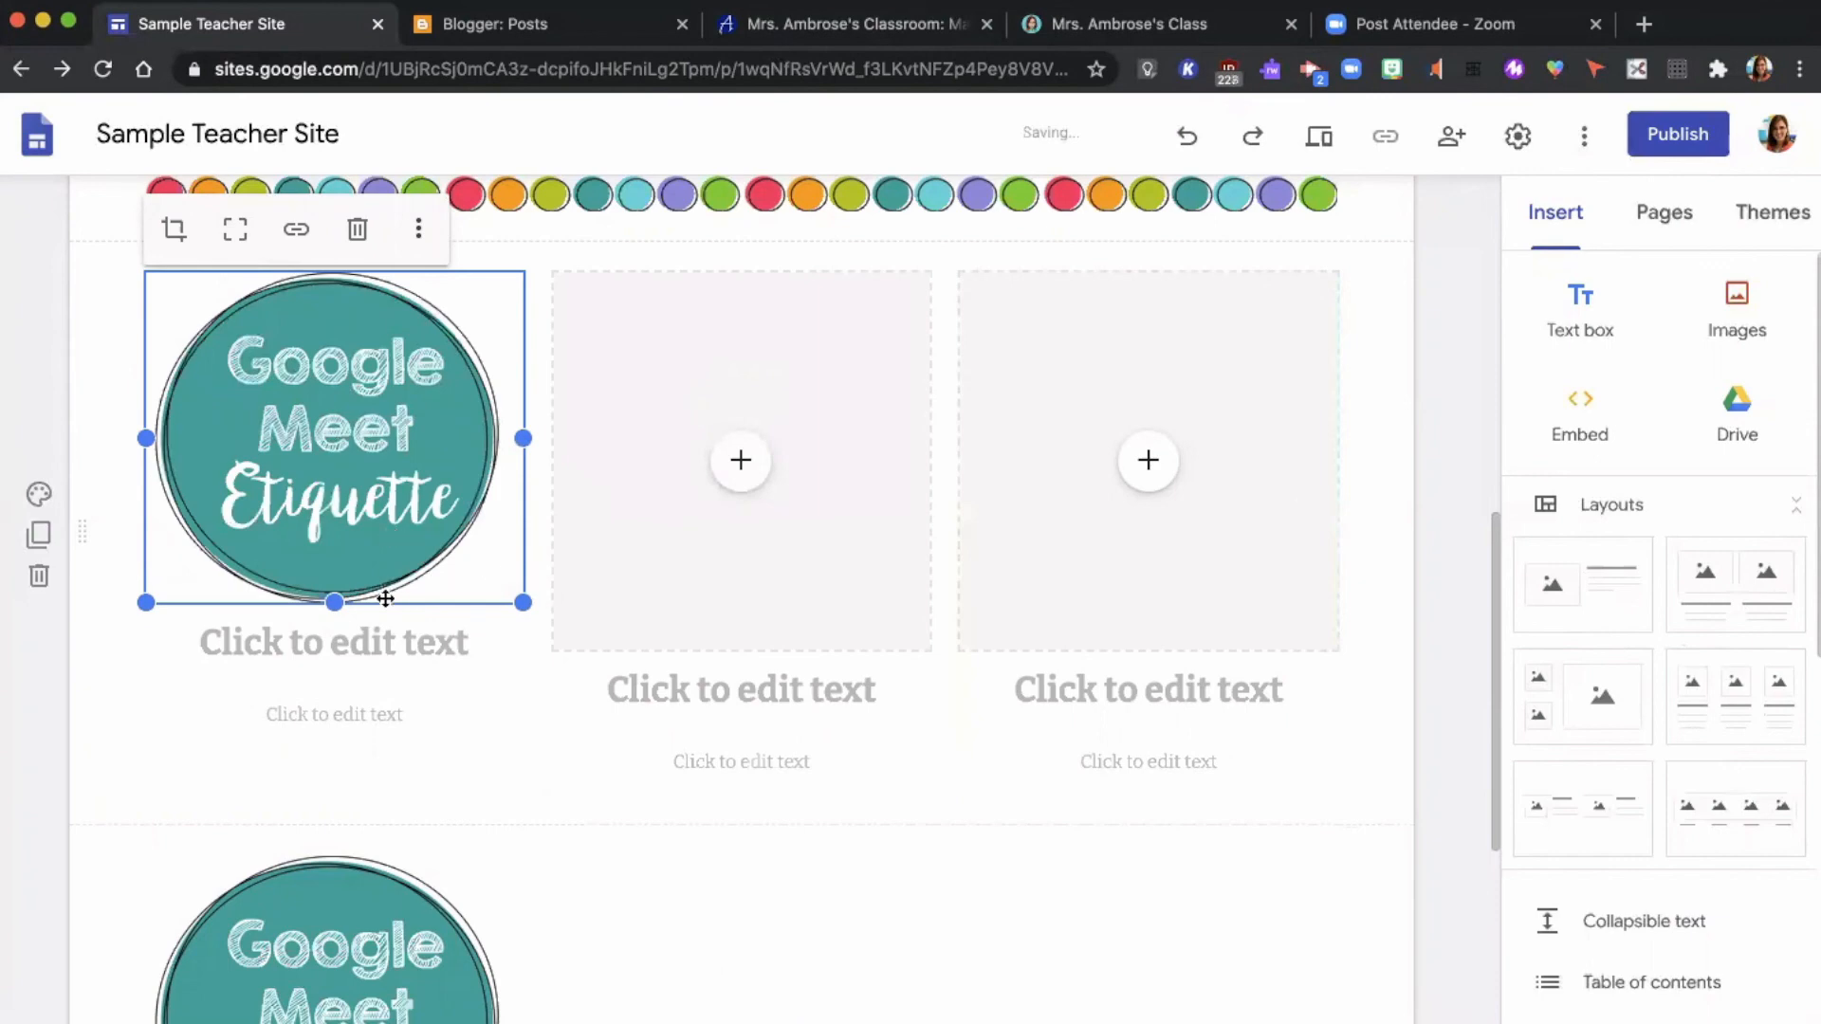
Upload the Google Classroom circle image into the middle column's placeholder and uncrop it
click(741, 460)
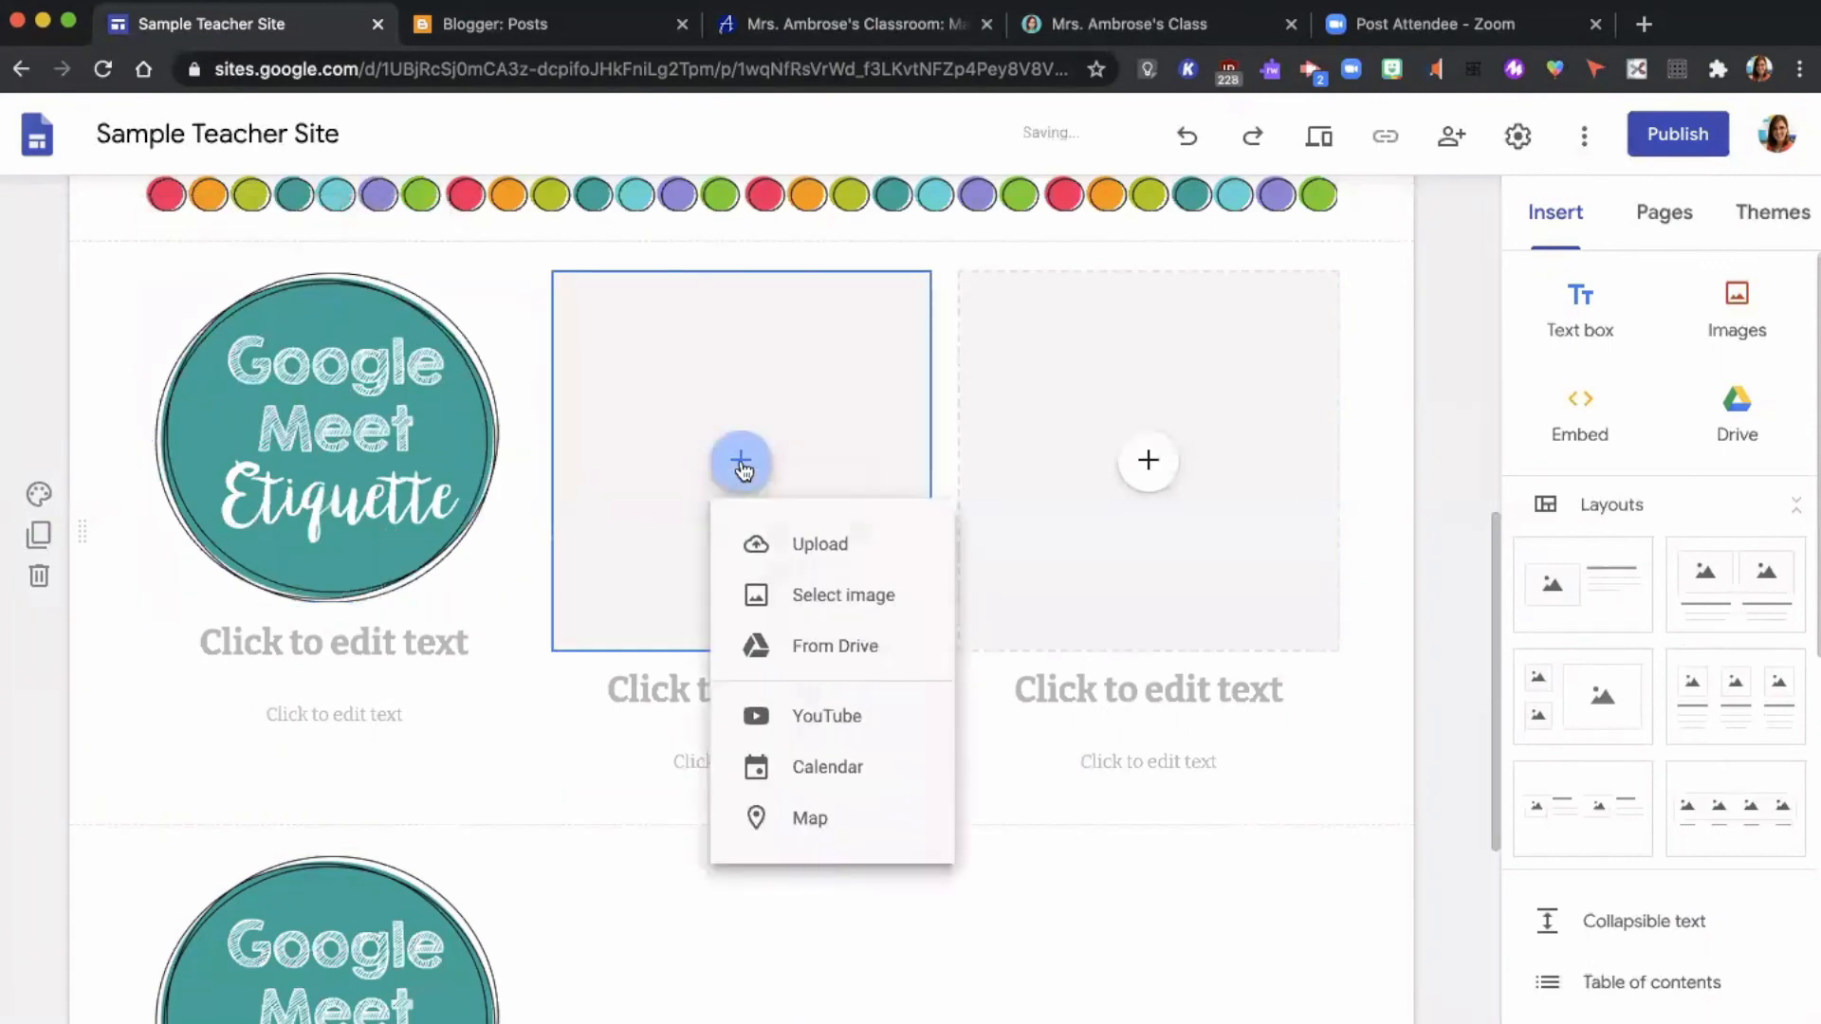
click(794, 544)
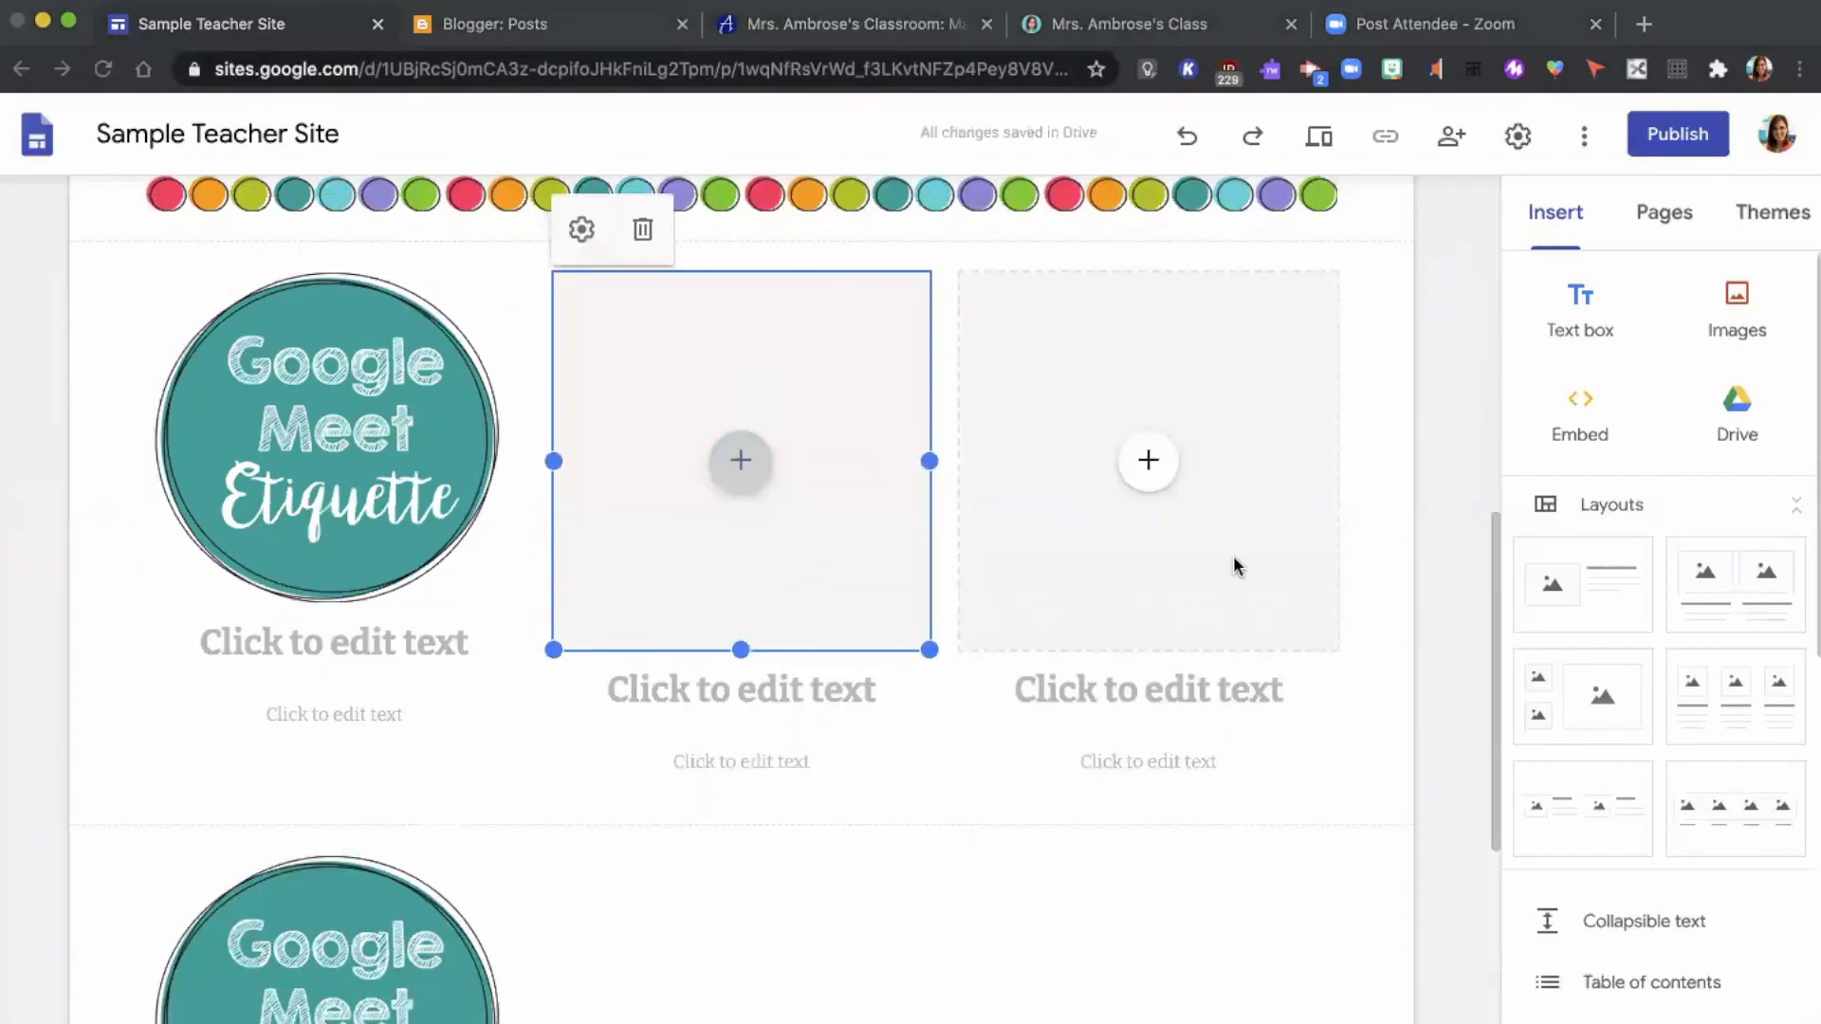
click(1336, 812)
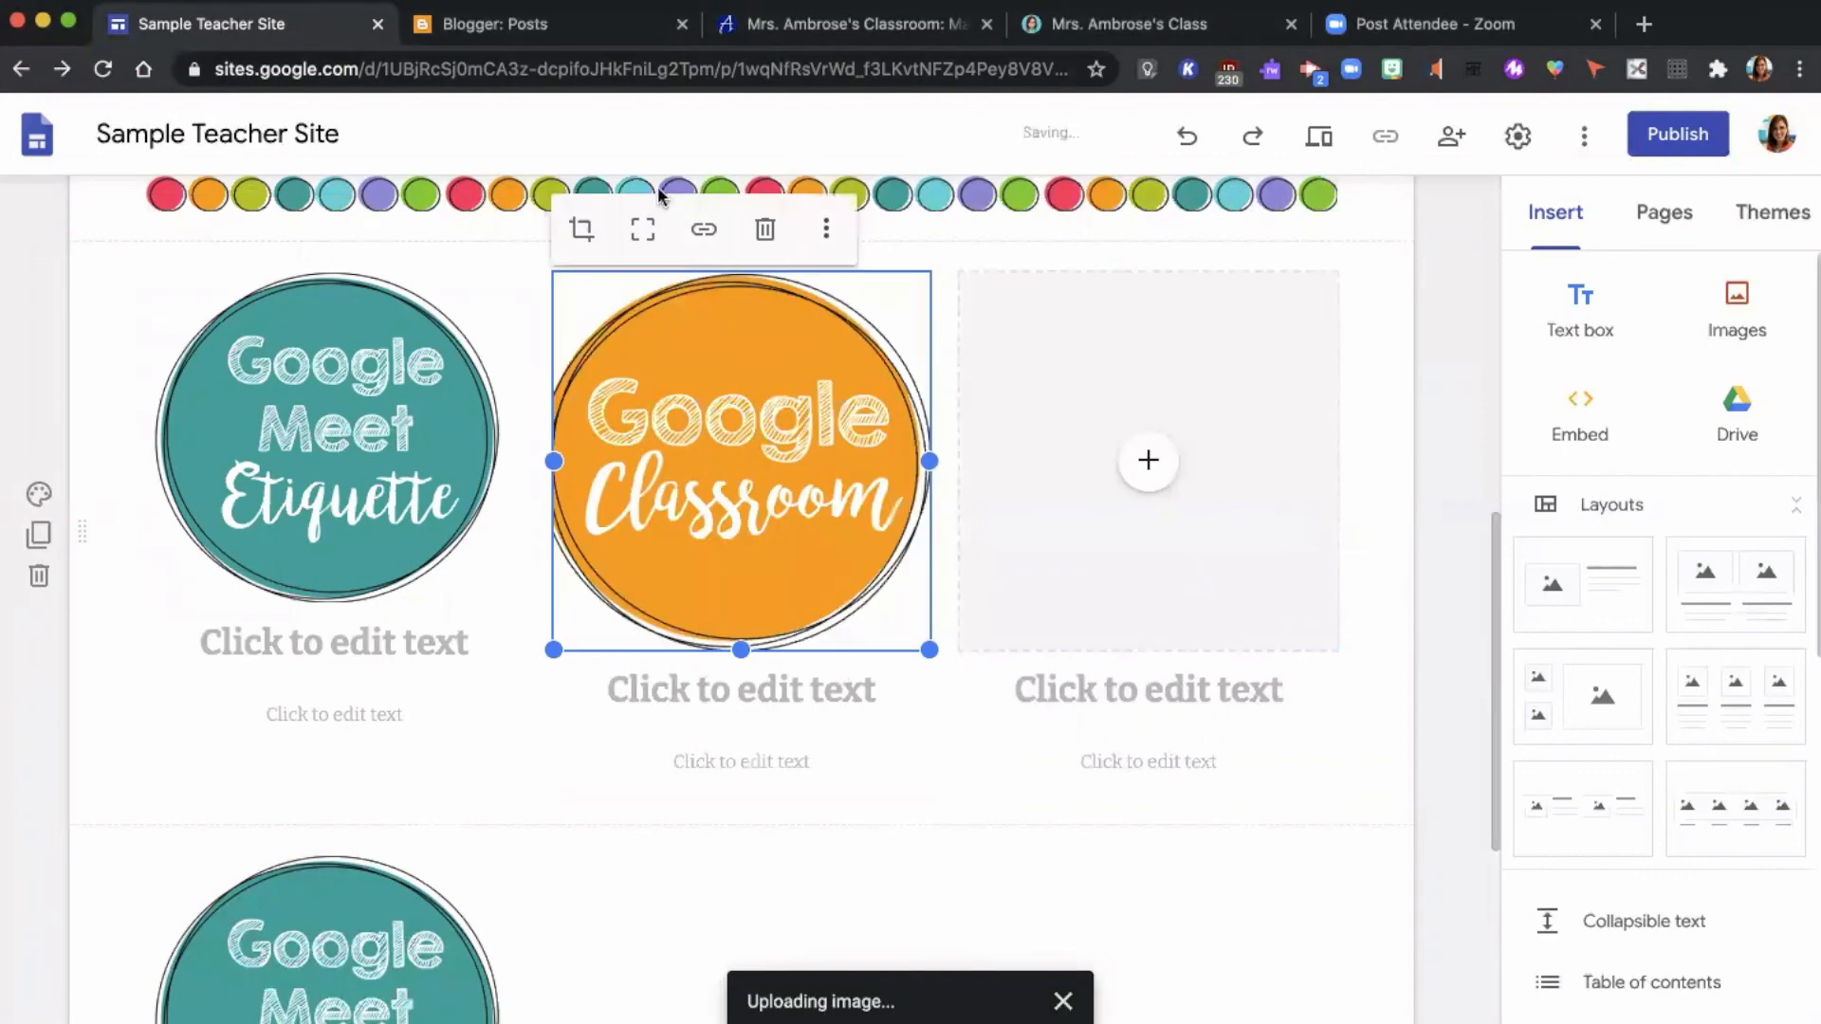
click(643, 229)
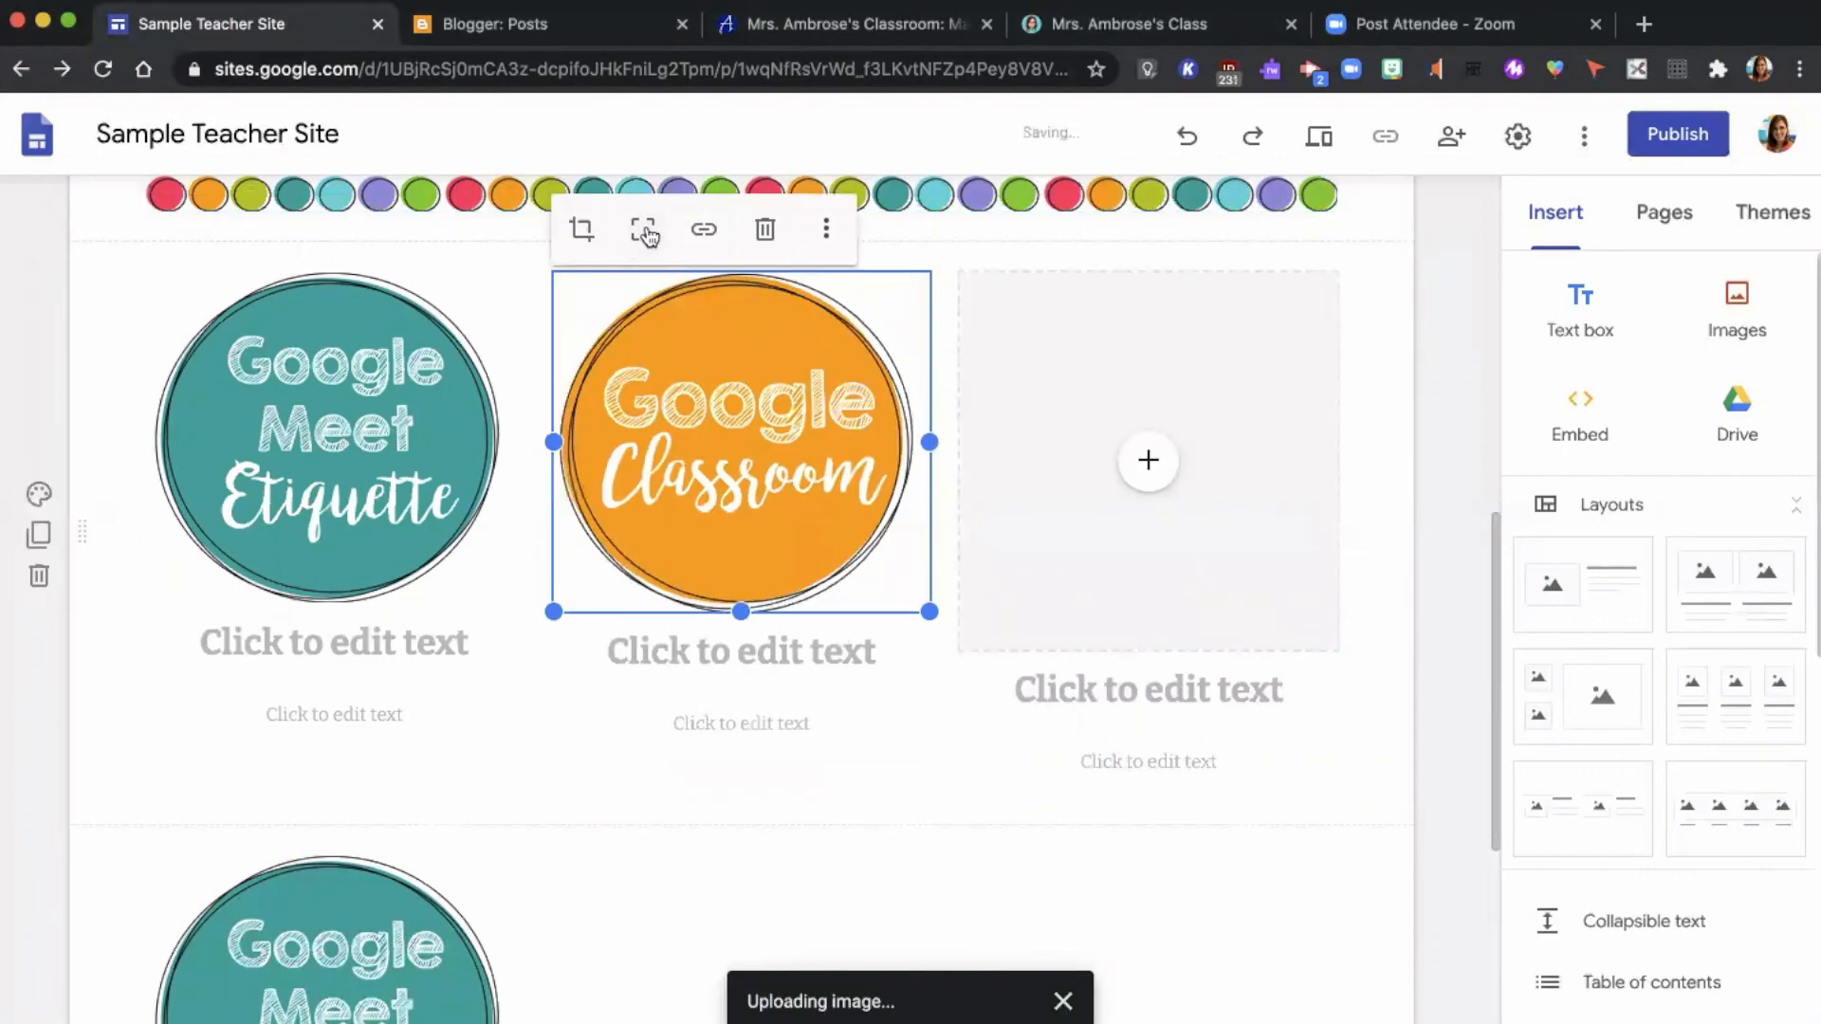
Upload the Google Calendar circle image into the third column and delete the duplicate Google Meet Etiquette image below the columns
click(1143, 471)
click(1176, 544)
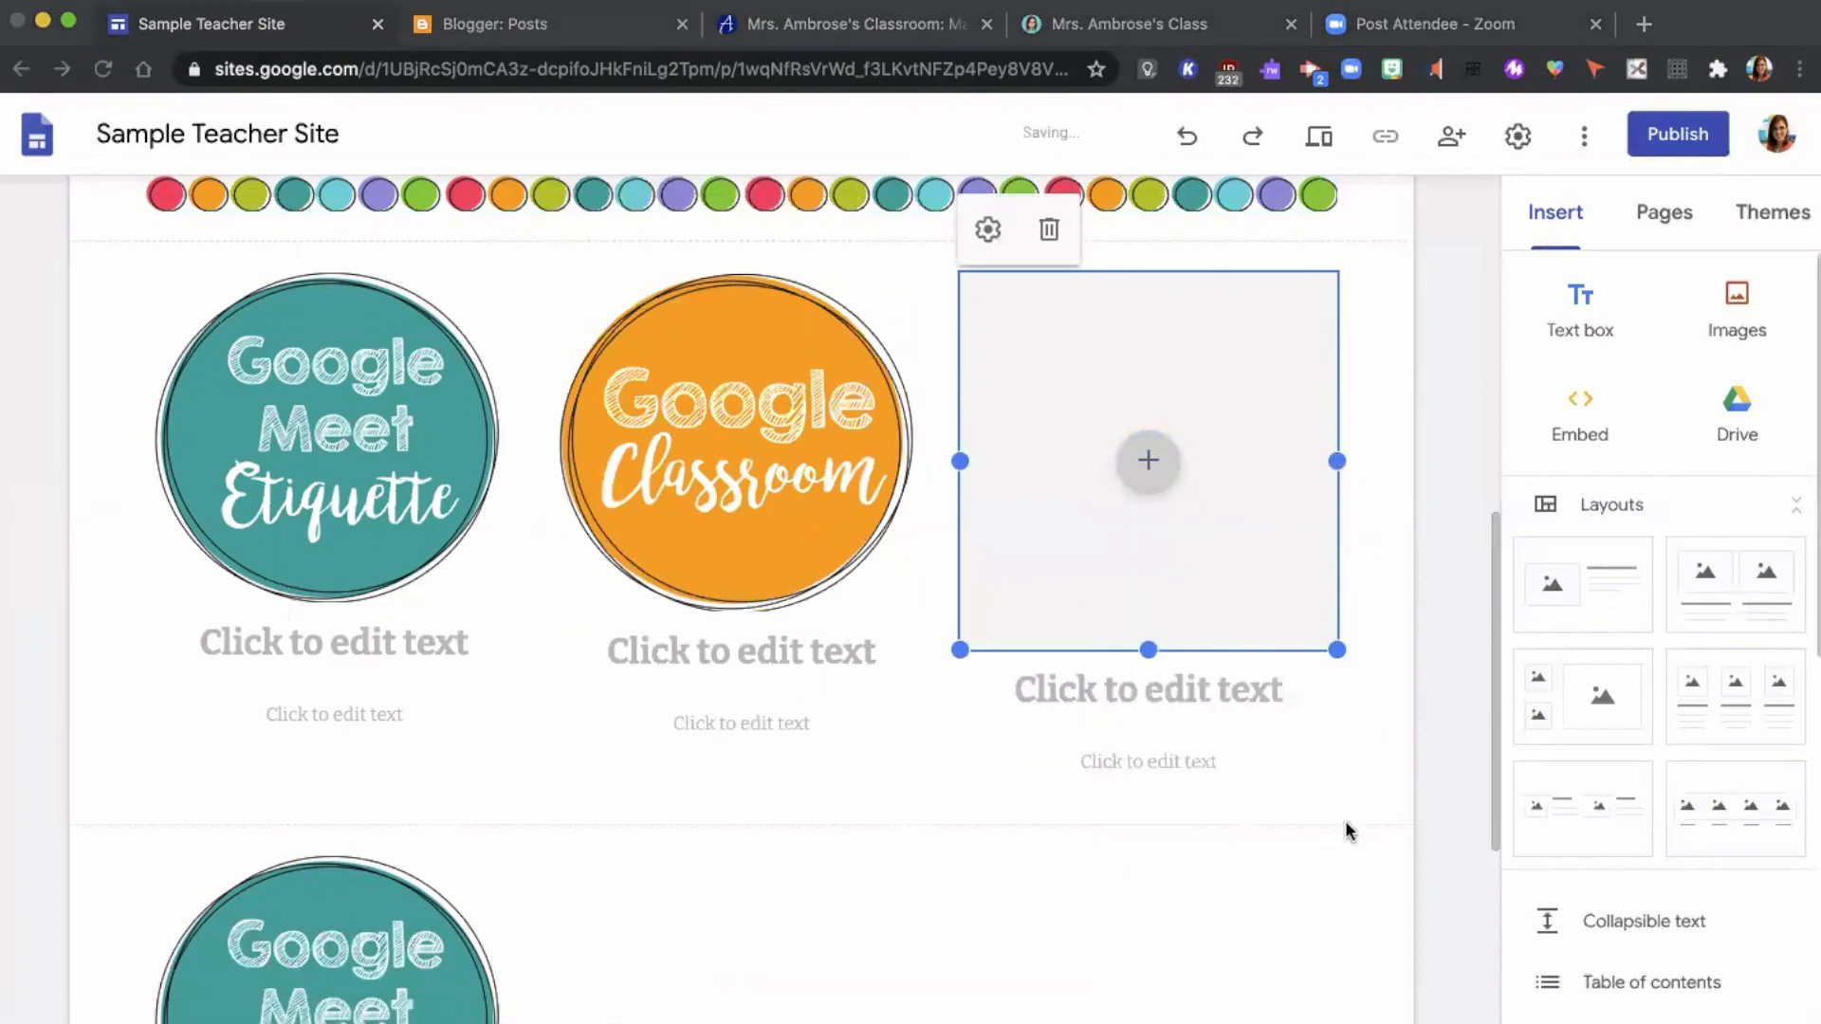
click(313, 920)
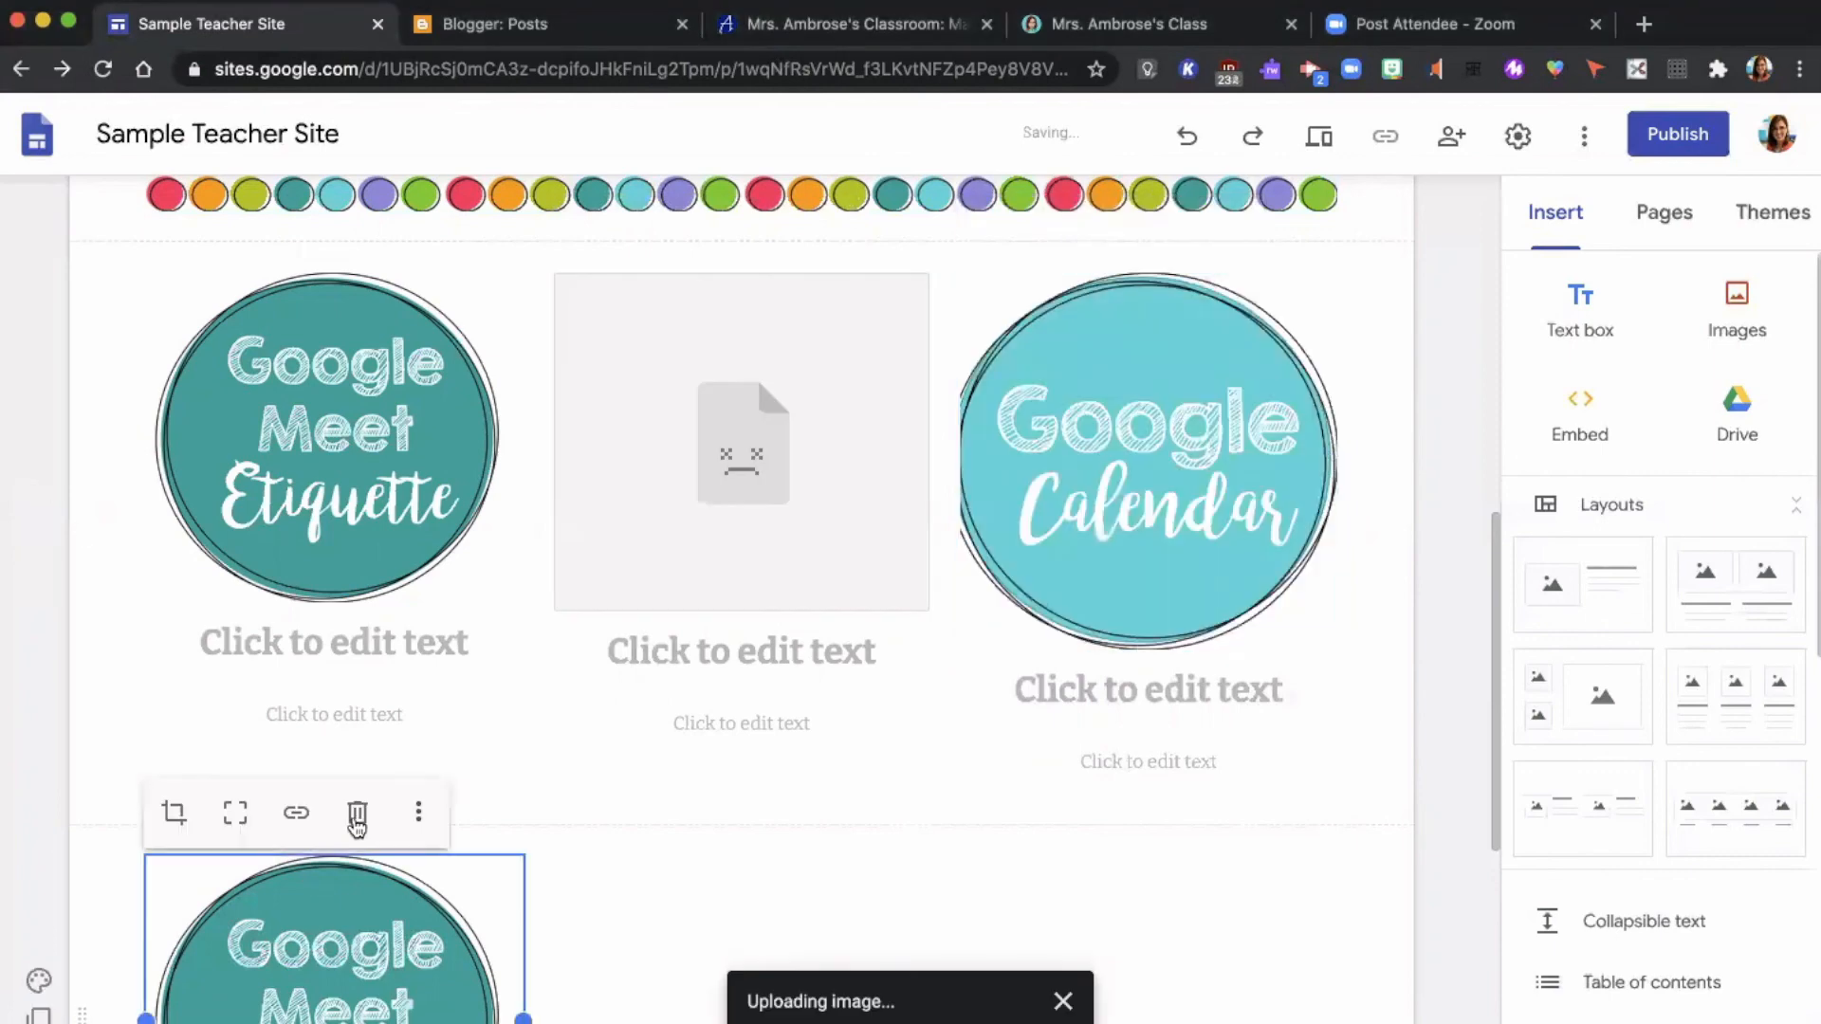
click(357, 816)
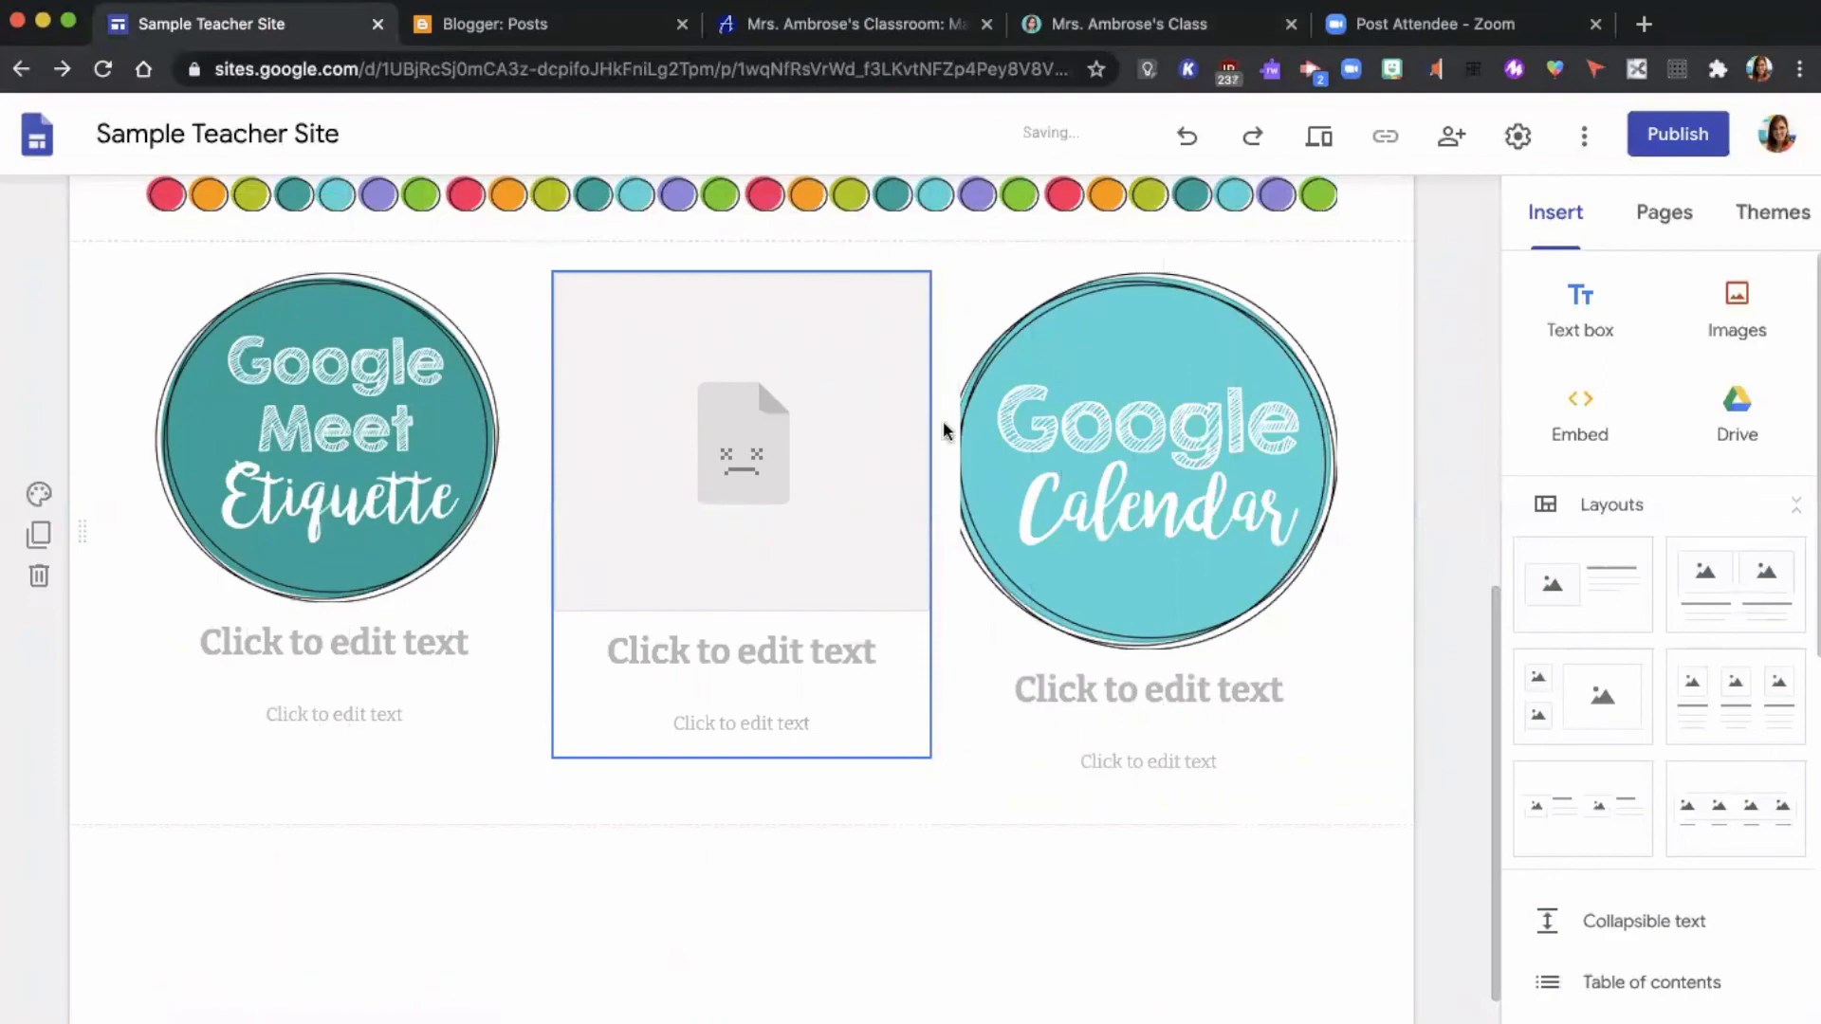
Reload the Home page's editor to refresh the Google Classroom image that is not loading
scroll(801, 544, up, 10)
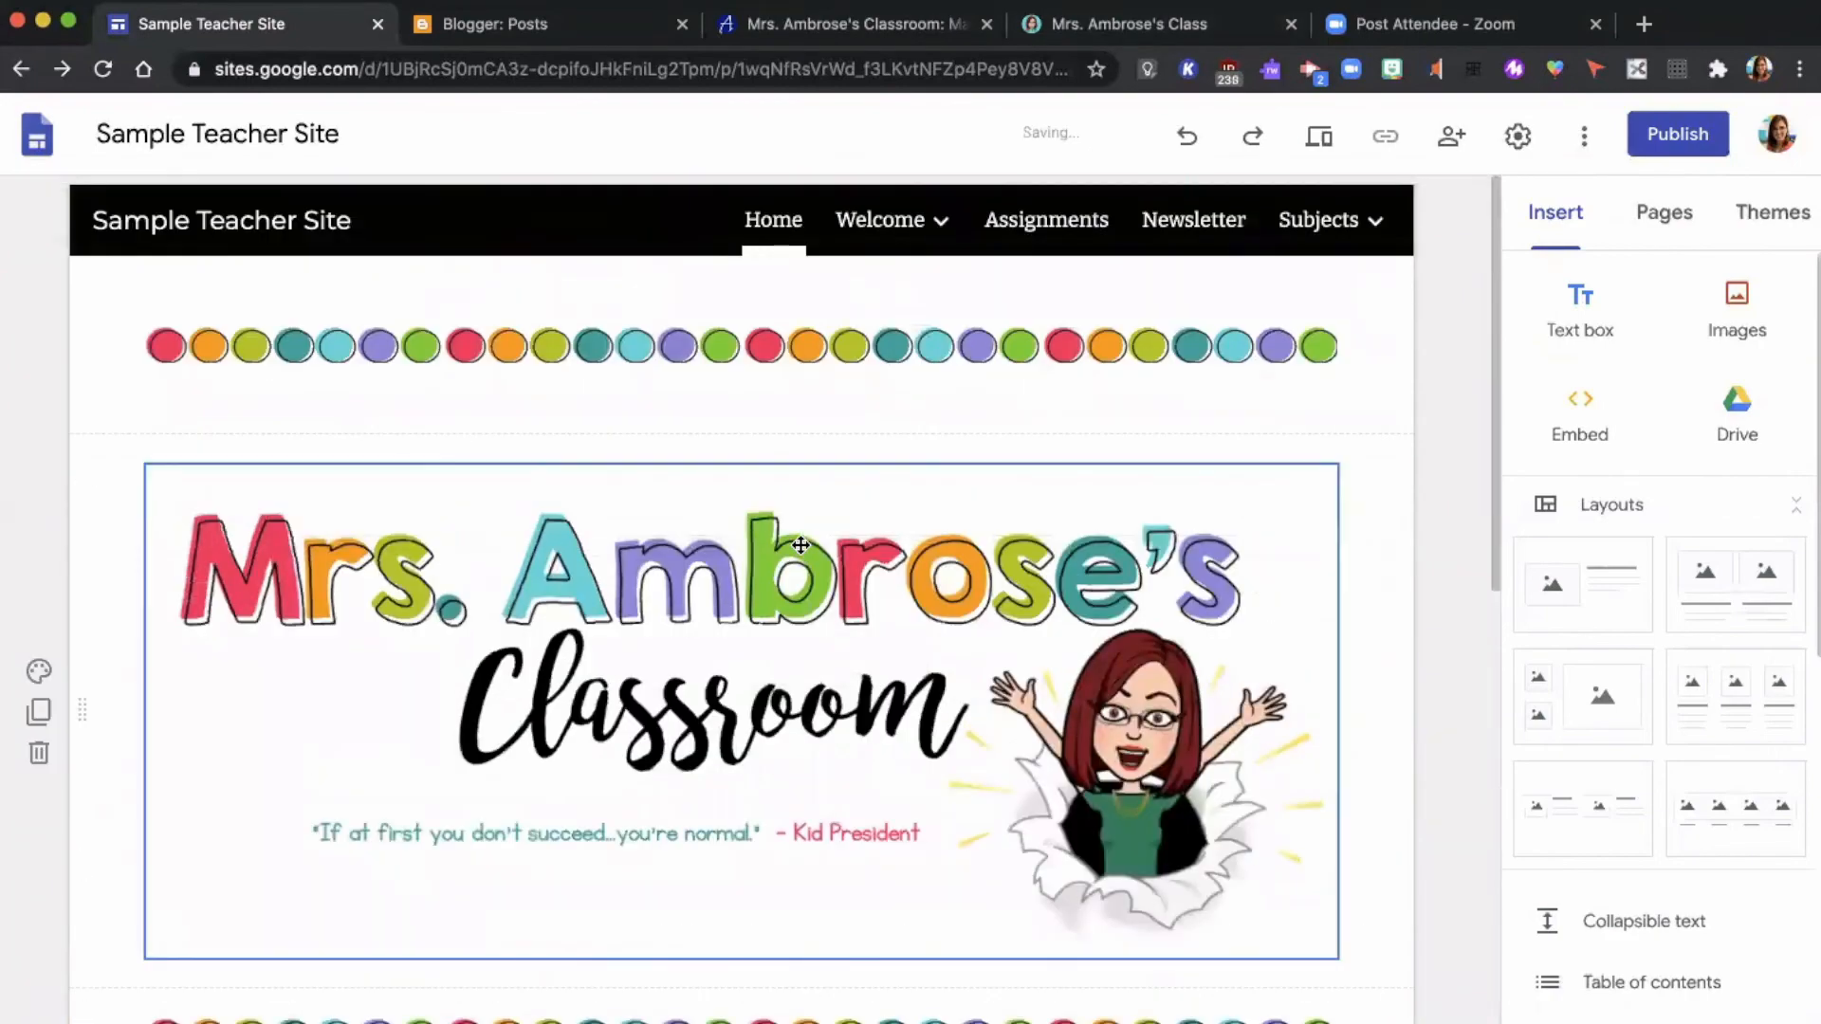
scroll(800, 544, down, 1)
scroll(801, 545, up, 1)
scroll(800, 545, down, 6)
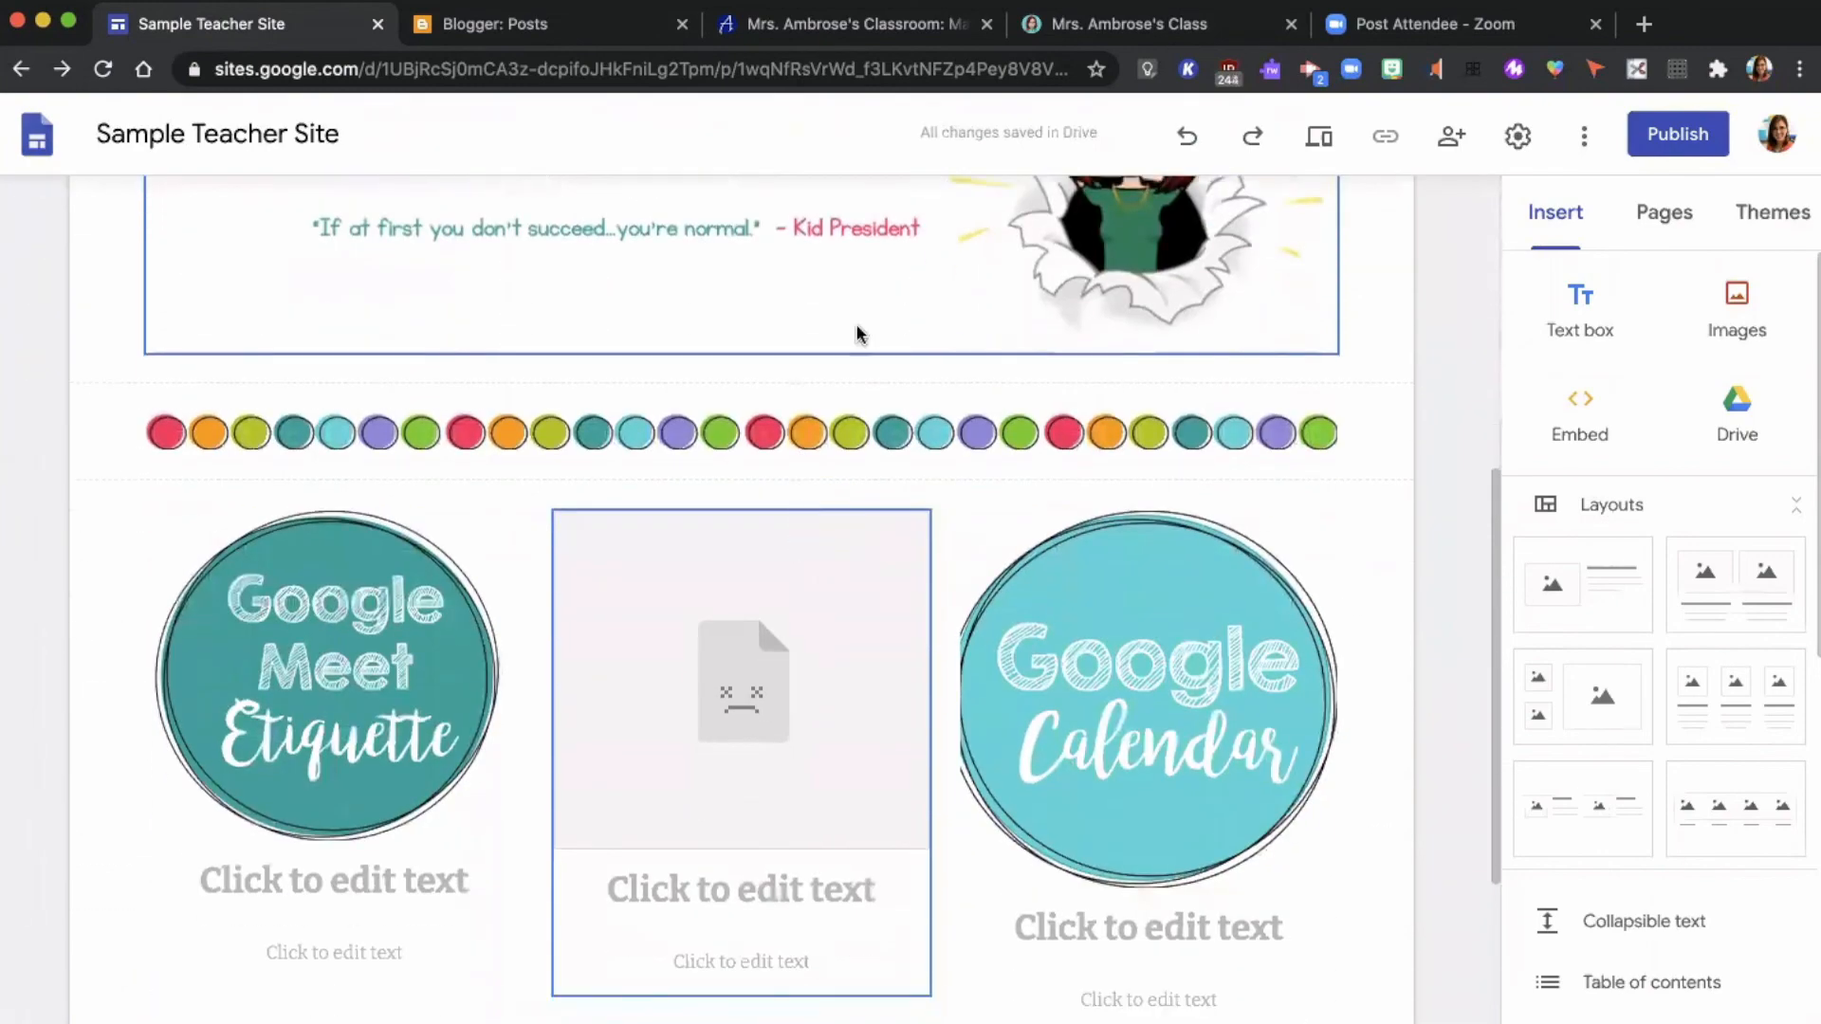
click(433, 70)
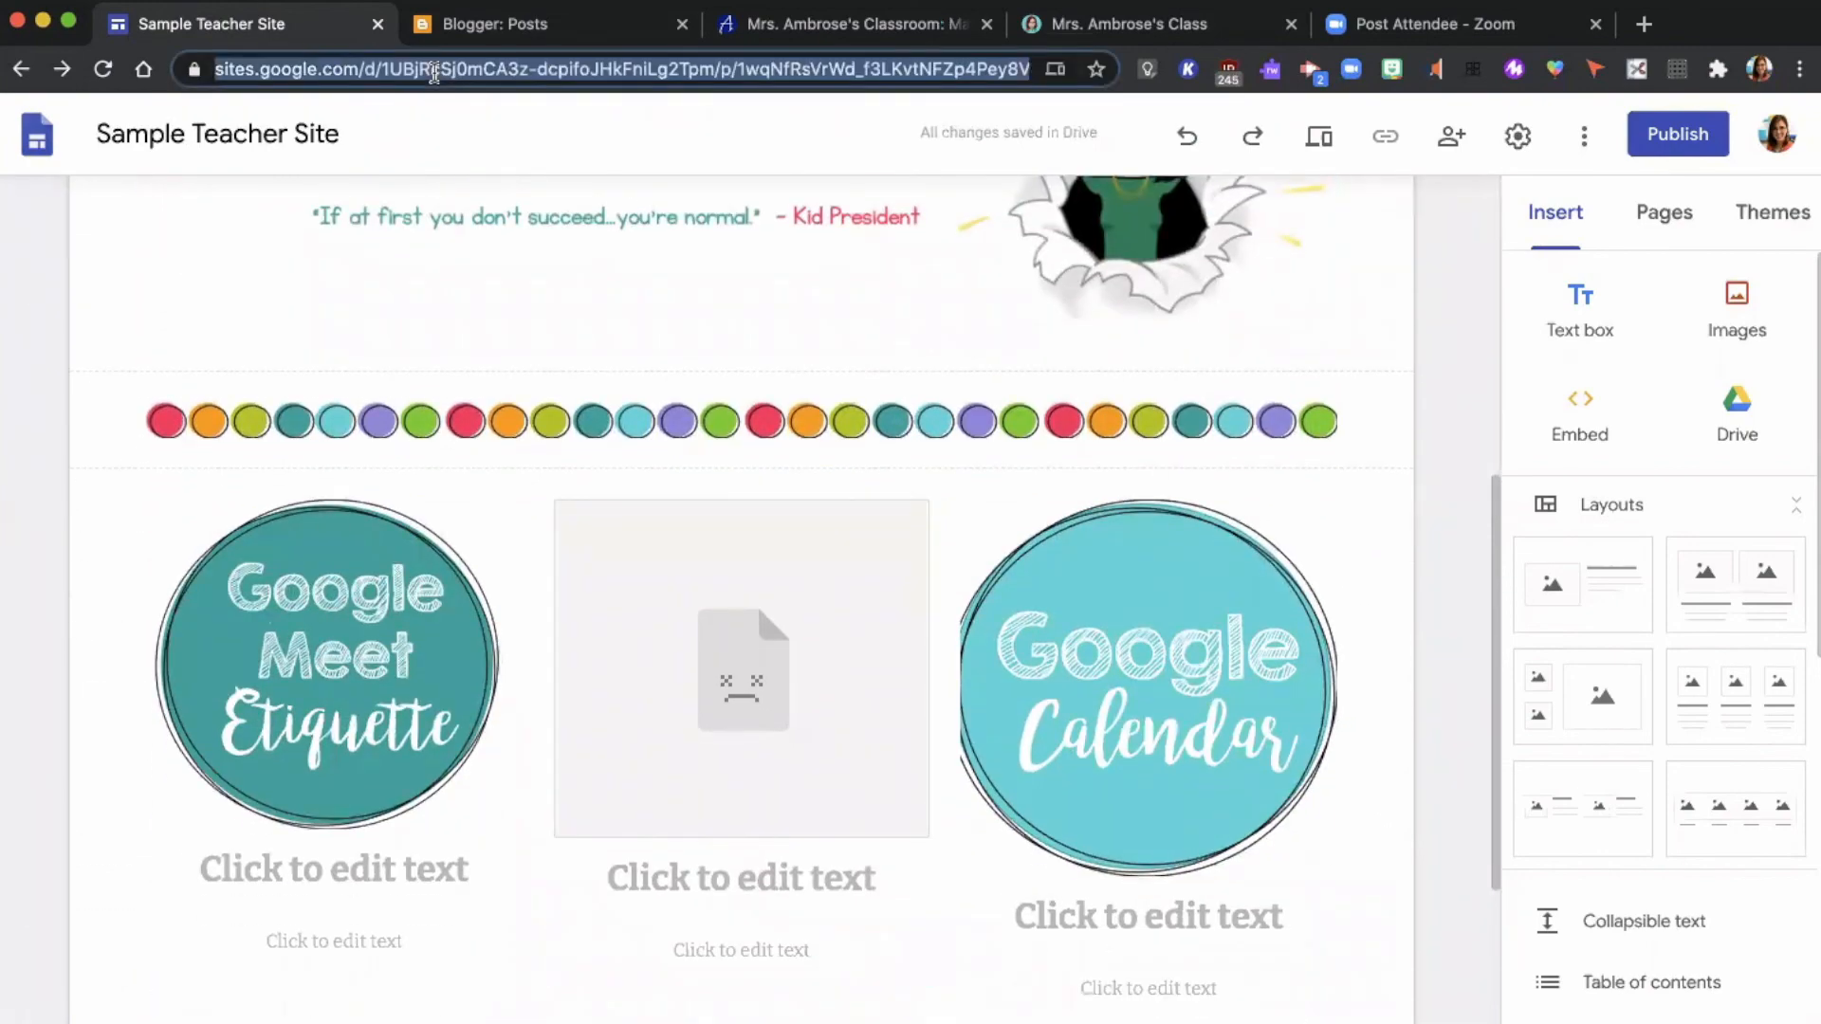
key(Return)
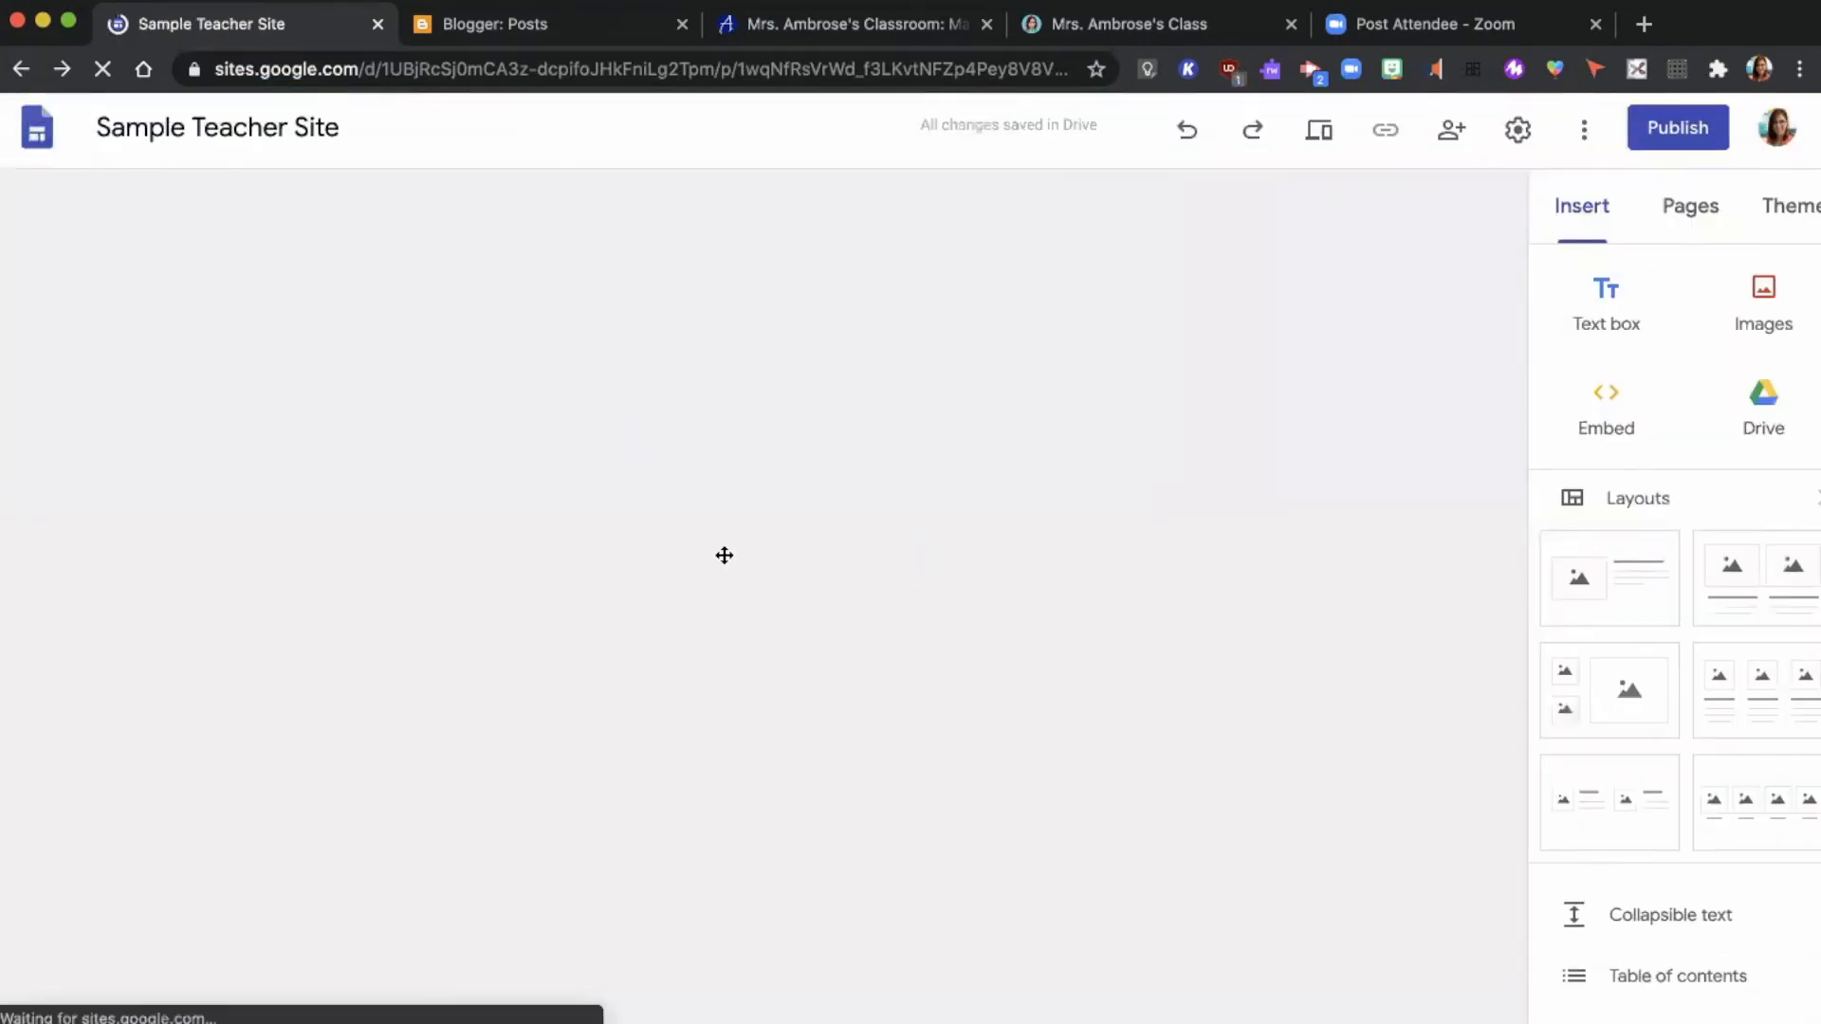
Delete the middle column's unloaded image together with its heading and text placeholders
scroll(725, 555, down, 2)
scroll(725, 555, down, 4)
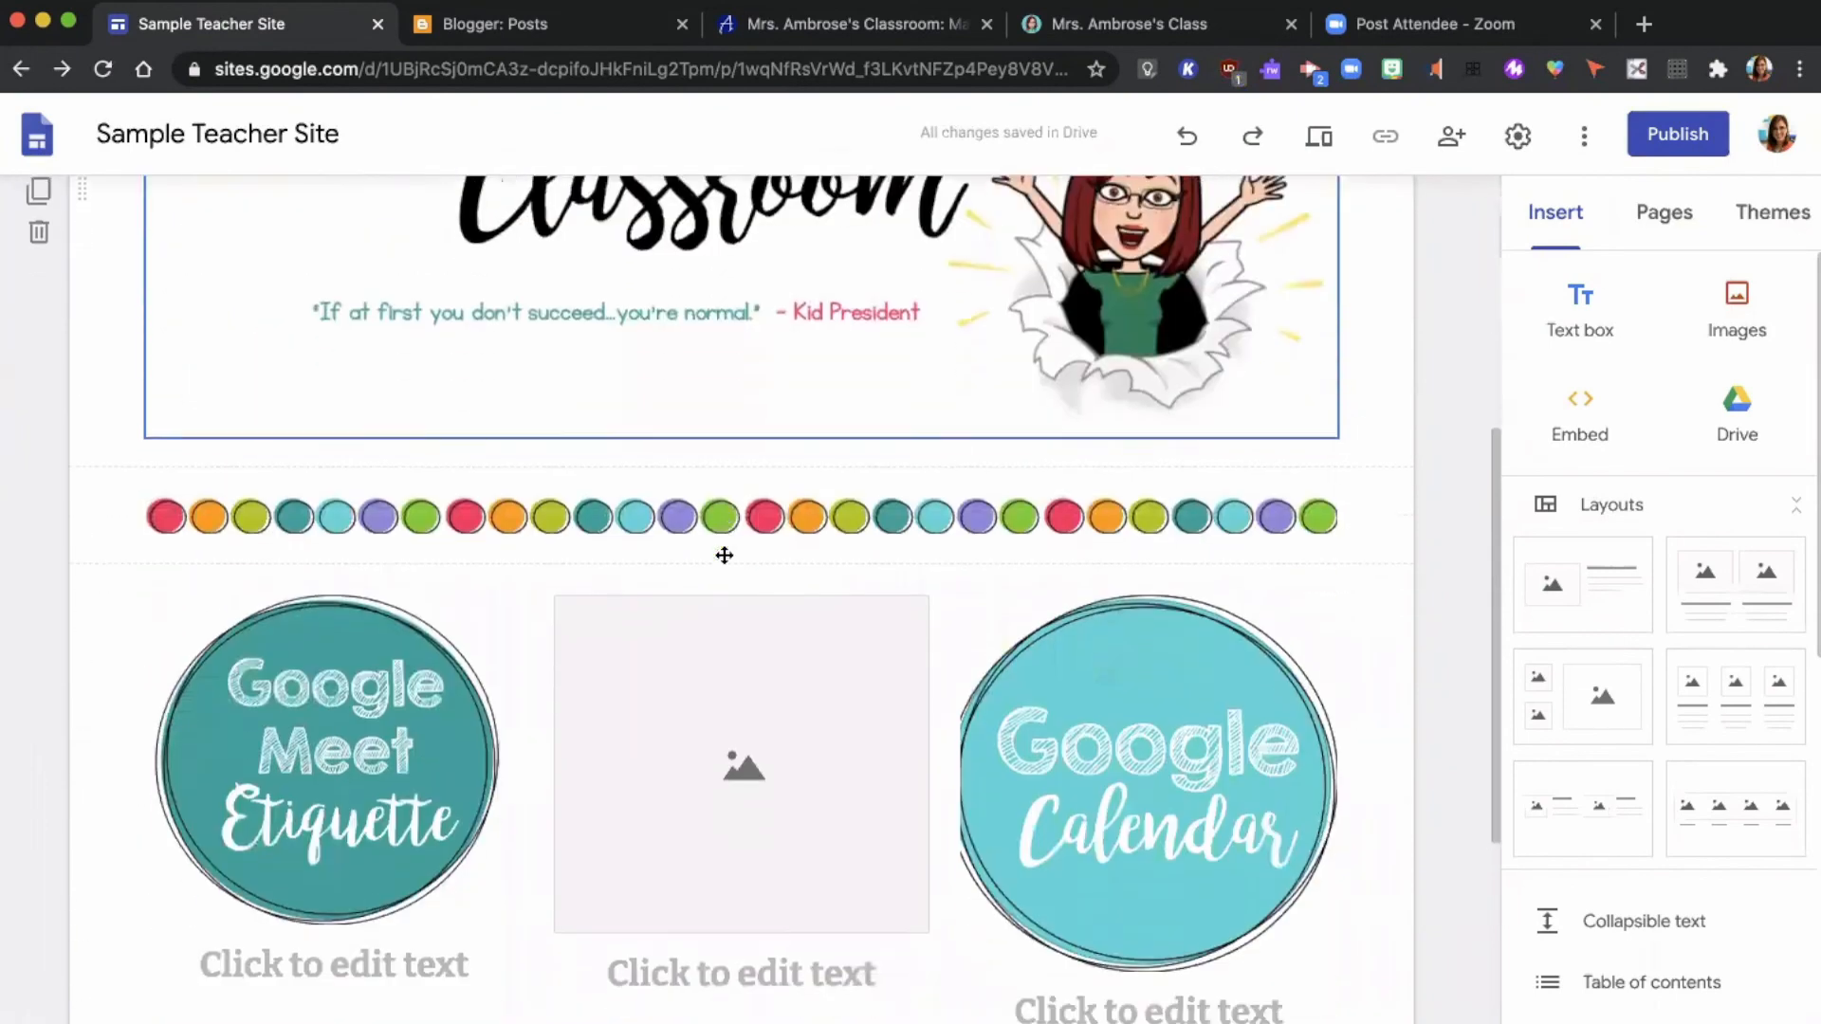
click(671, 662)
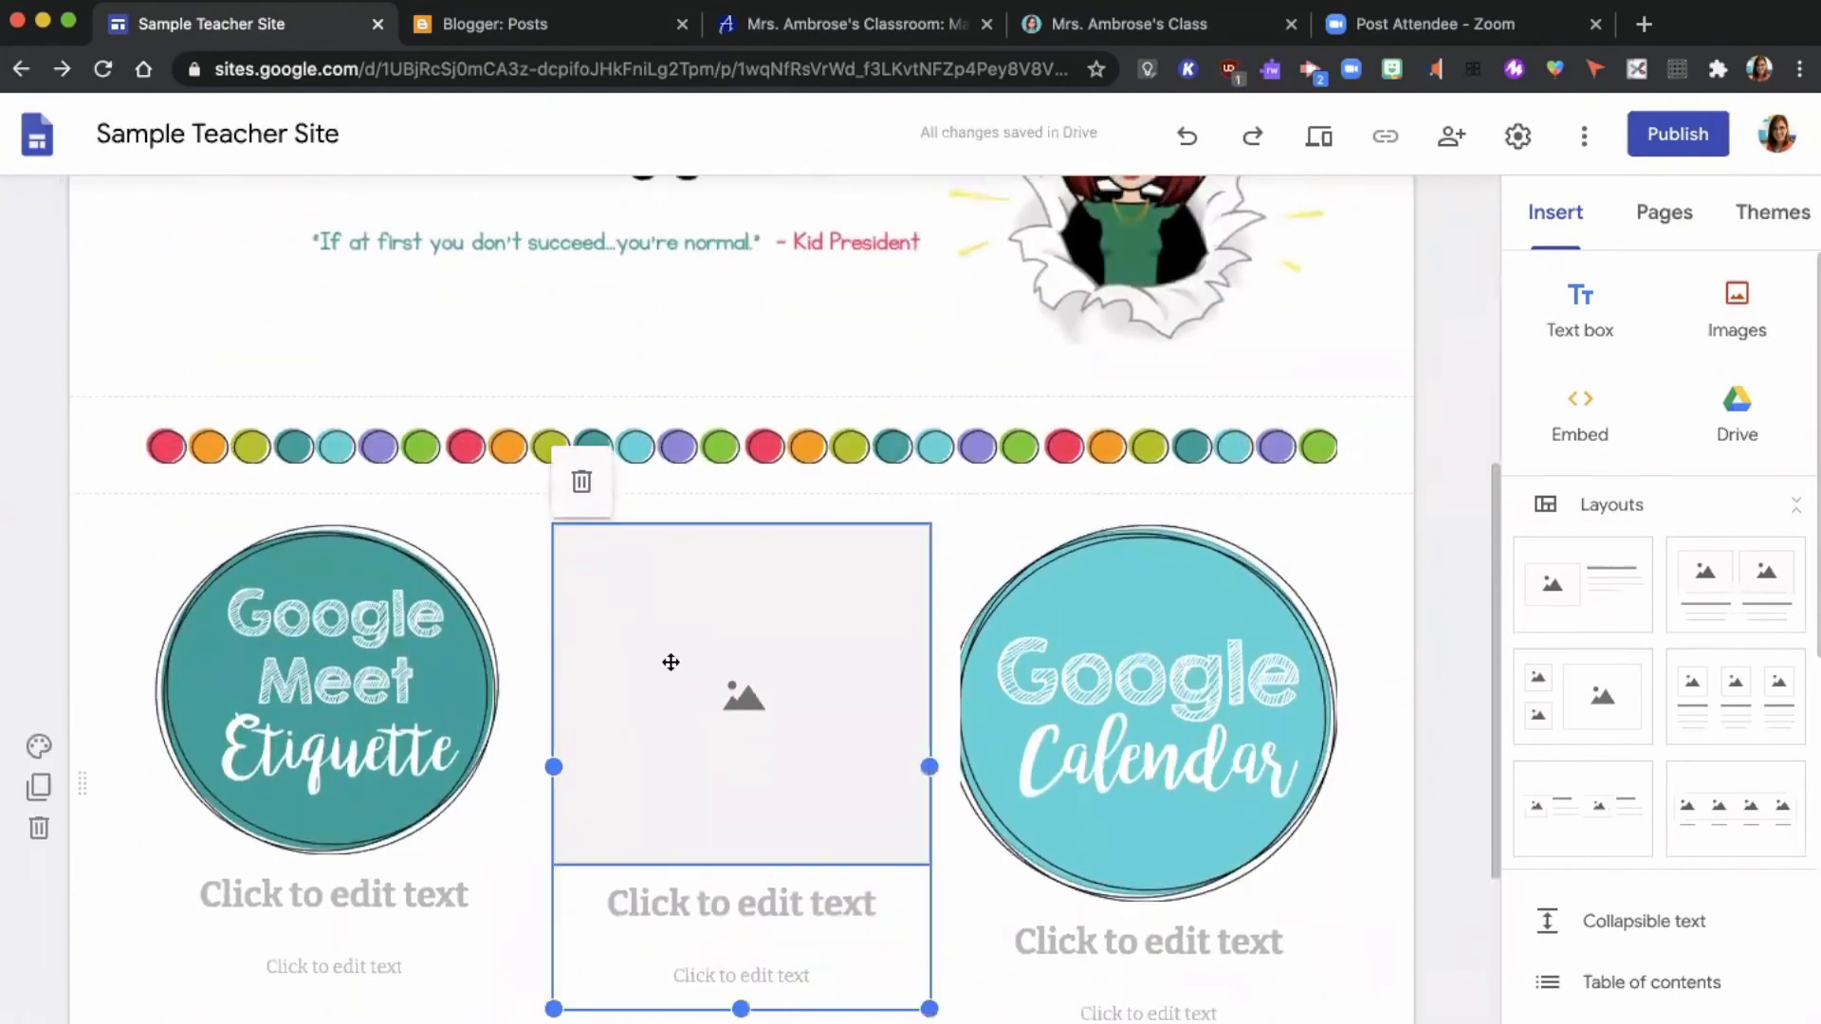
click(581, 482)
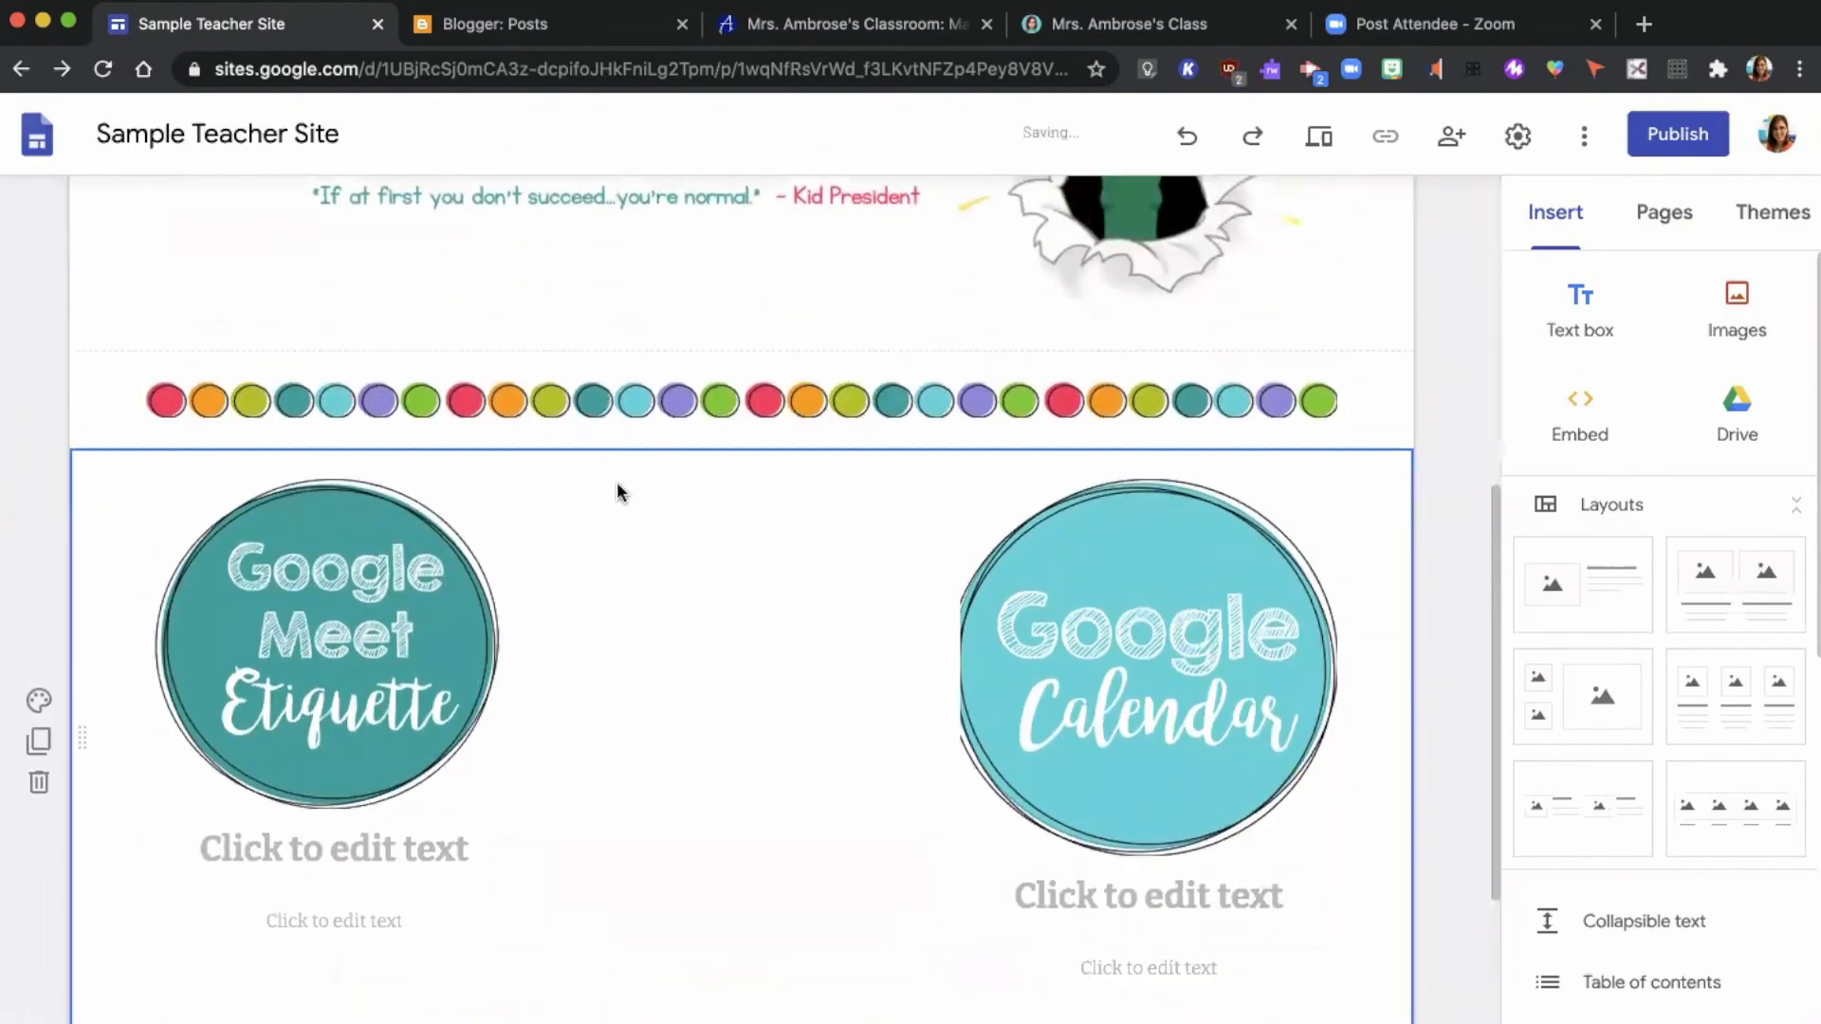
Uncrop the Google Calendar image in the third column so the whole circle fits its frame
click(1128, 691)
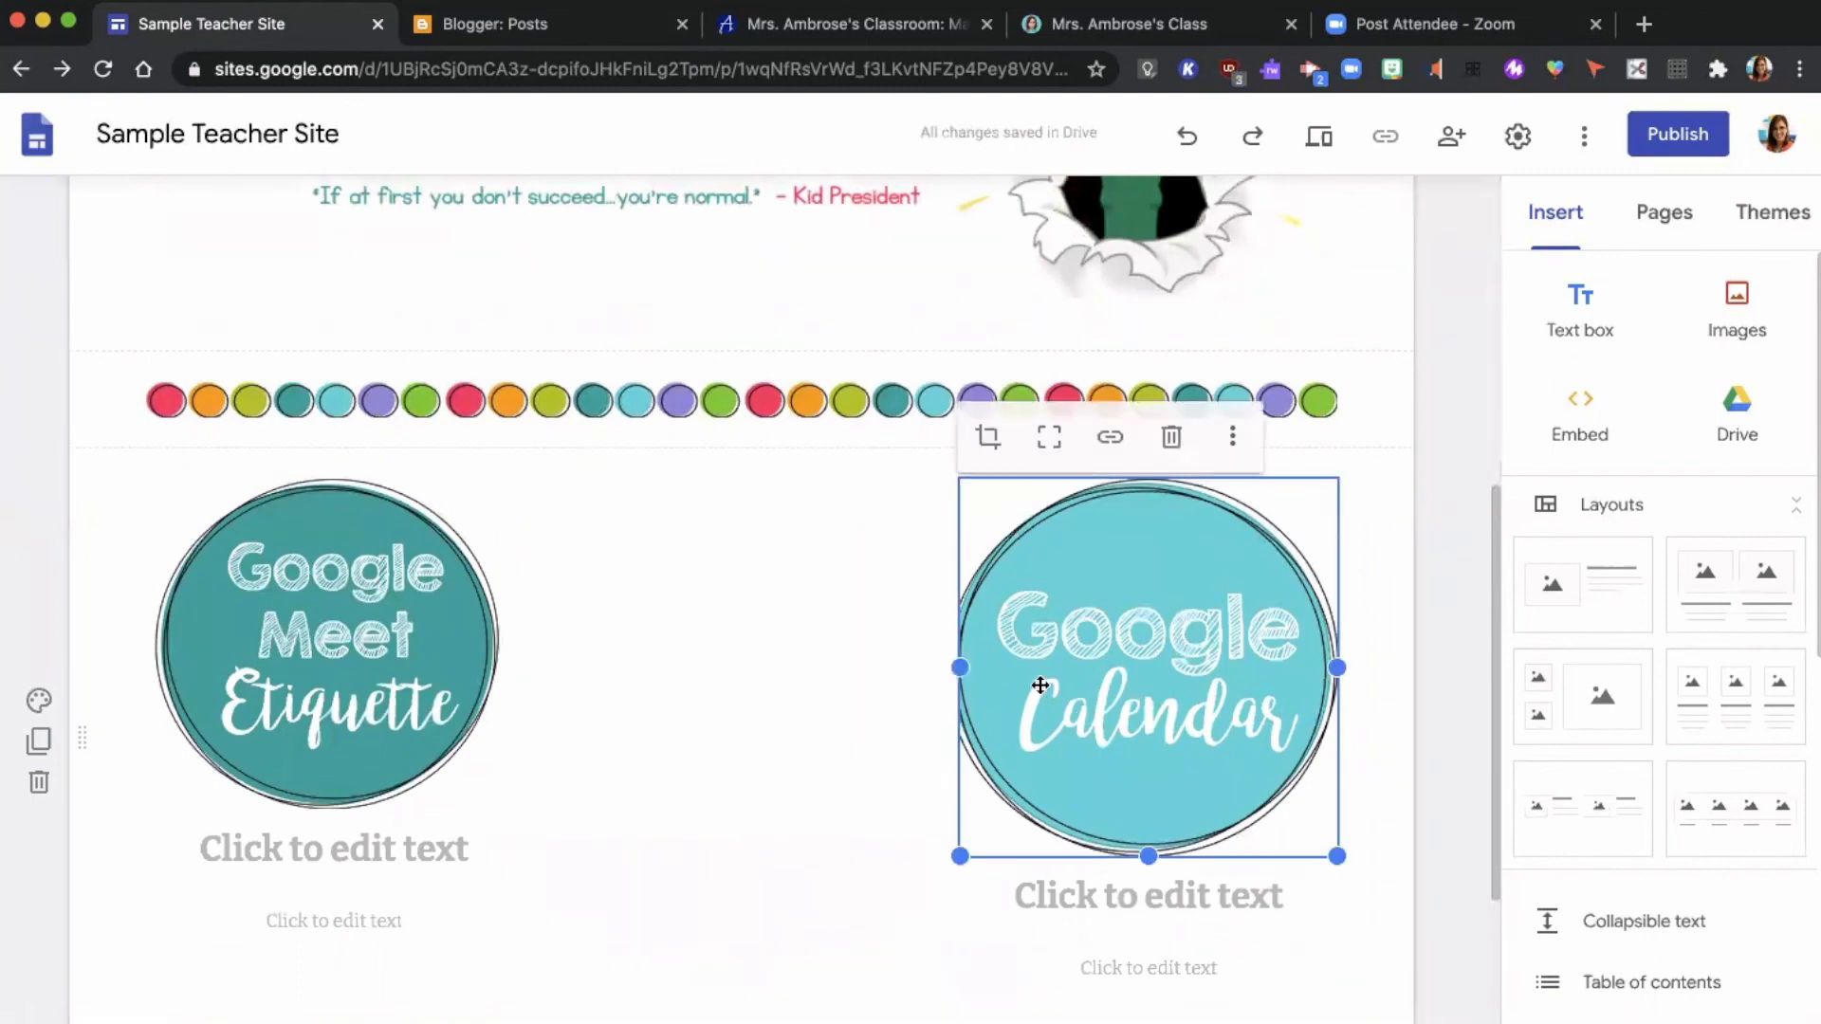
click(1049, 437)
click(965, 522)
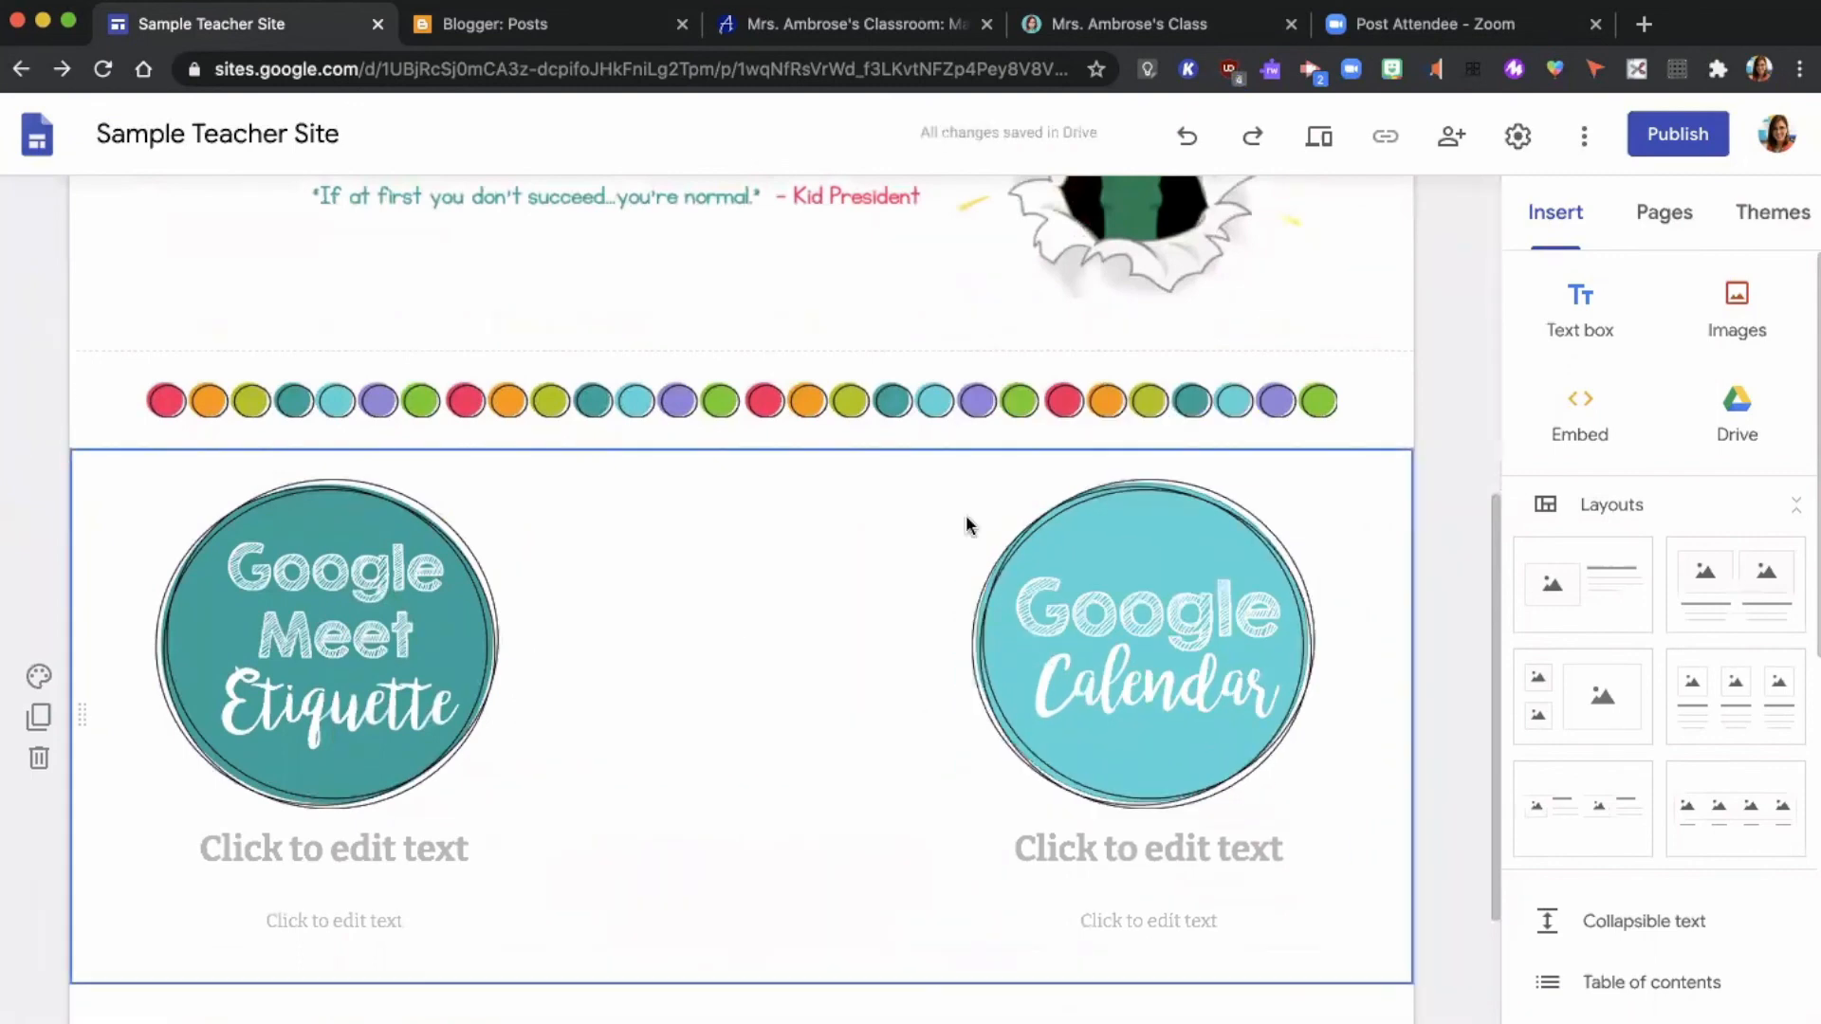
Upload the Google Classroom circle image again and place it between the Google Meet Etiquette and Google Calendar images
click(1737, 318)
click(1700, 406)
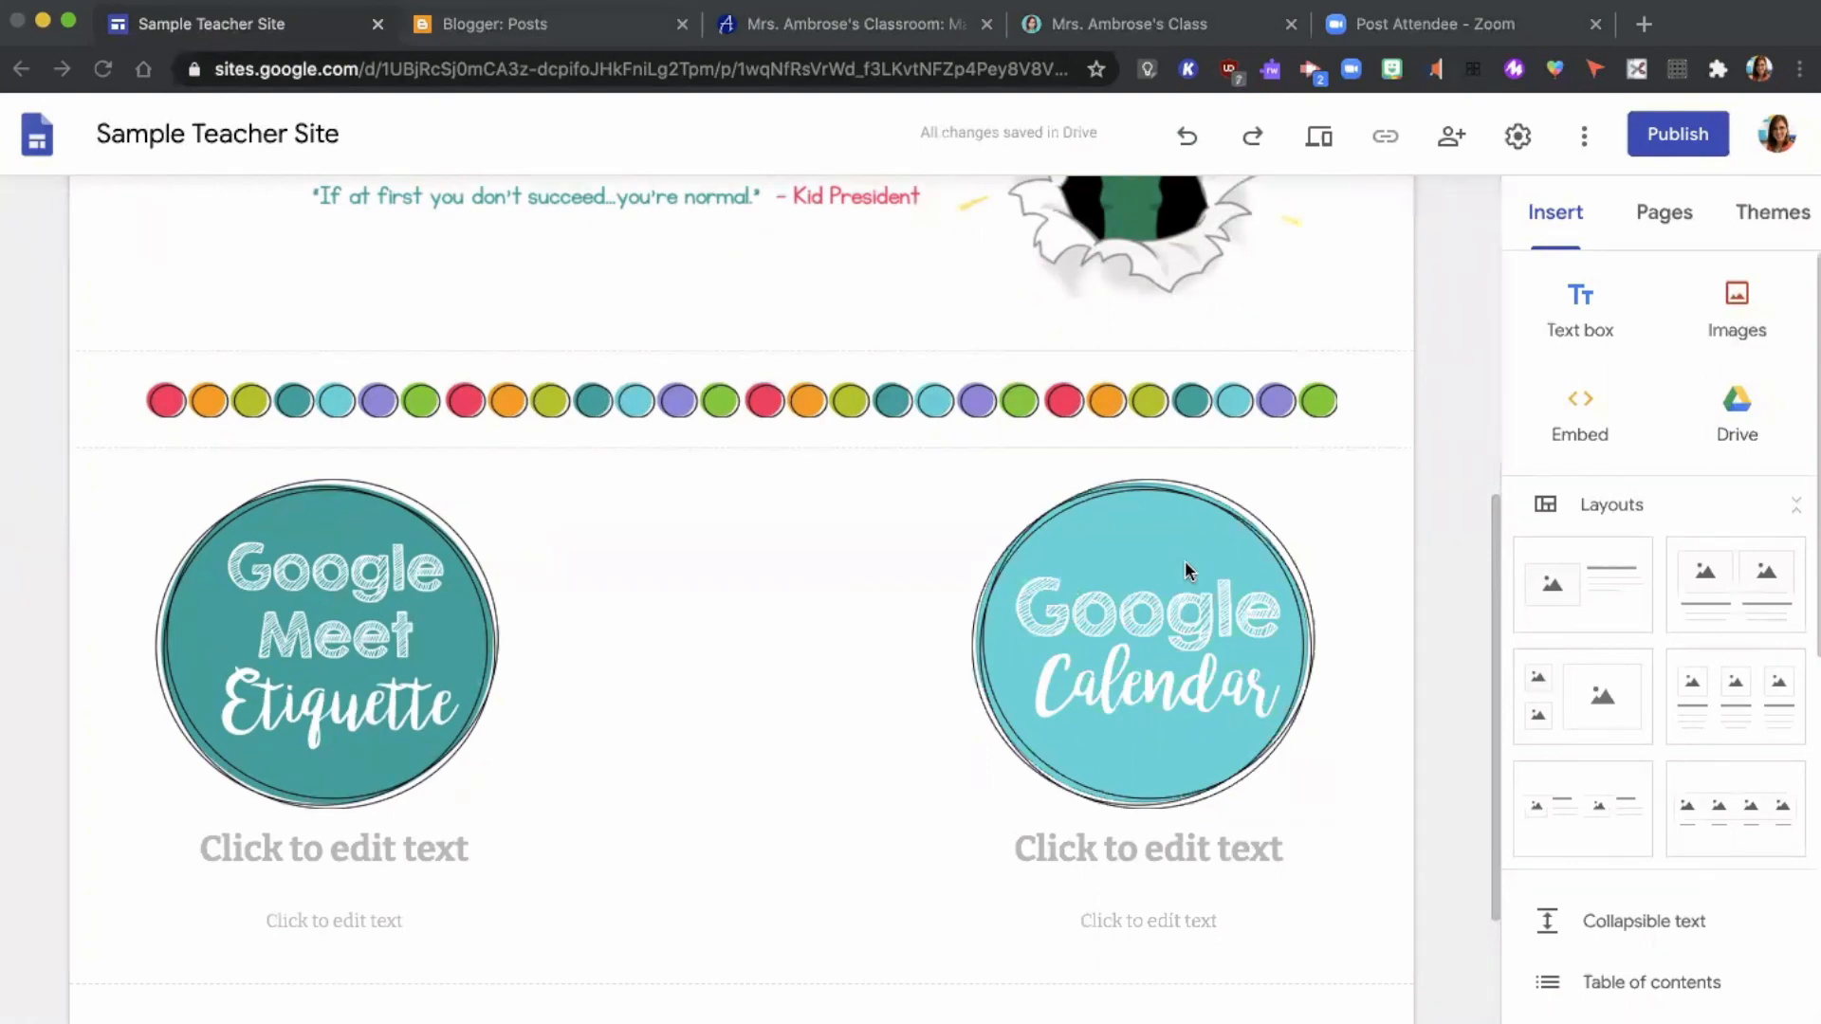
click(1345, 816)
drag(462, 609, 651, 262)
scroll(651, 270, up, 3)
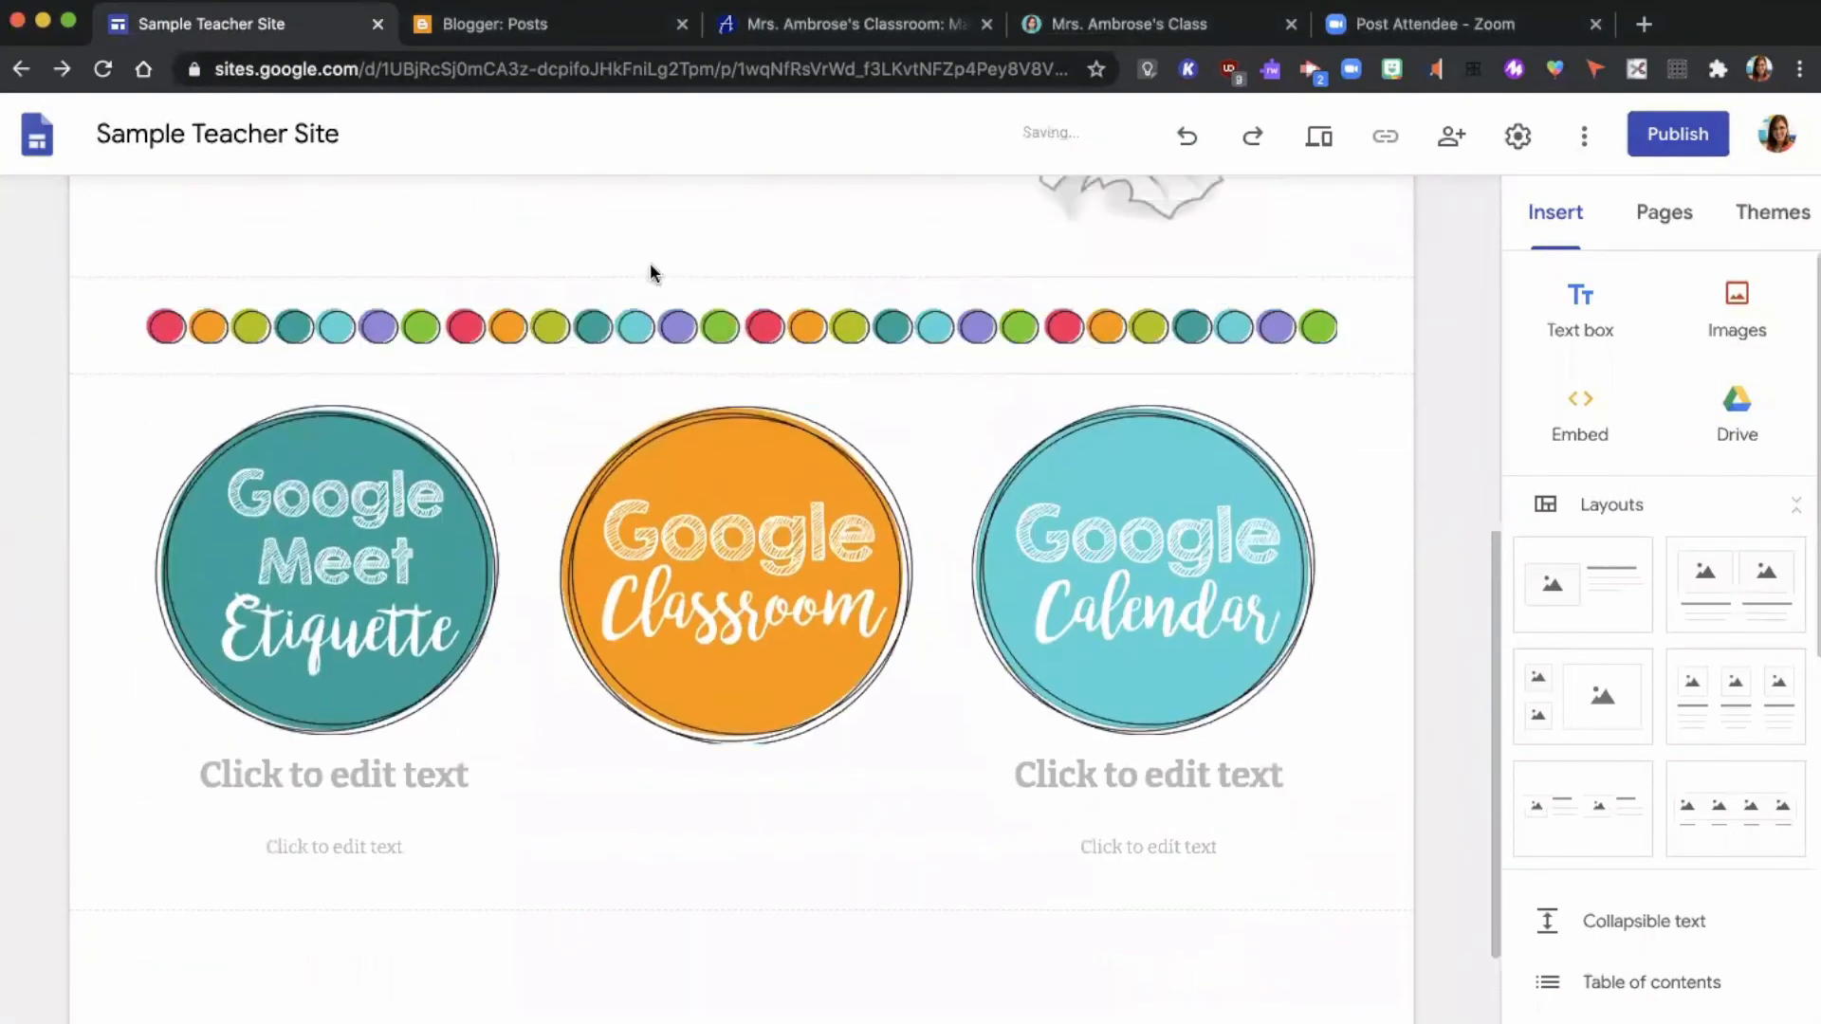
Browse the site pages offered as link targets for the Google Classroom image, without applying a link
click(766, 546)
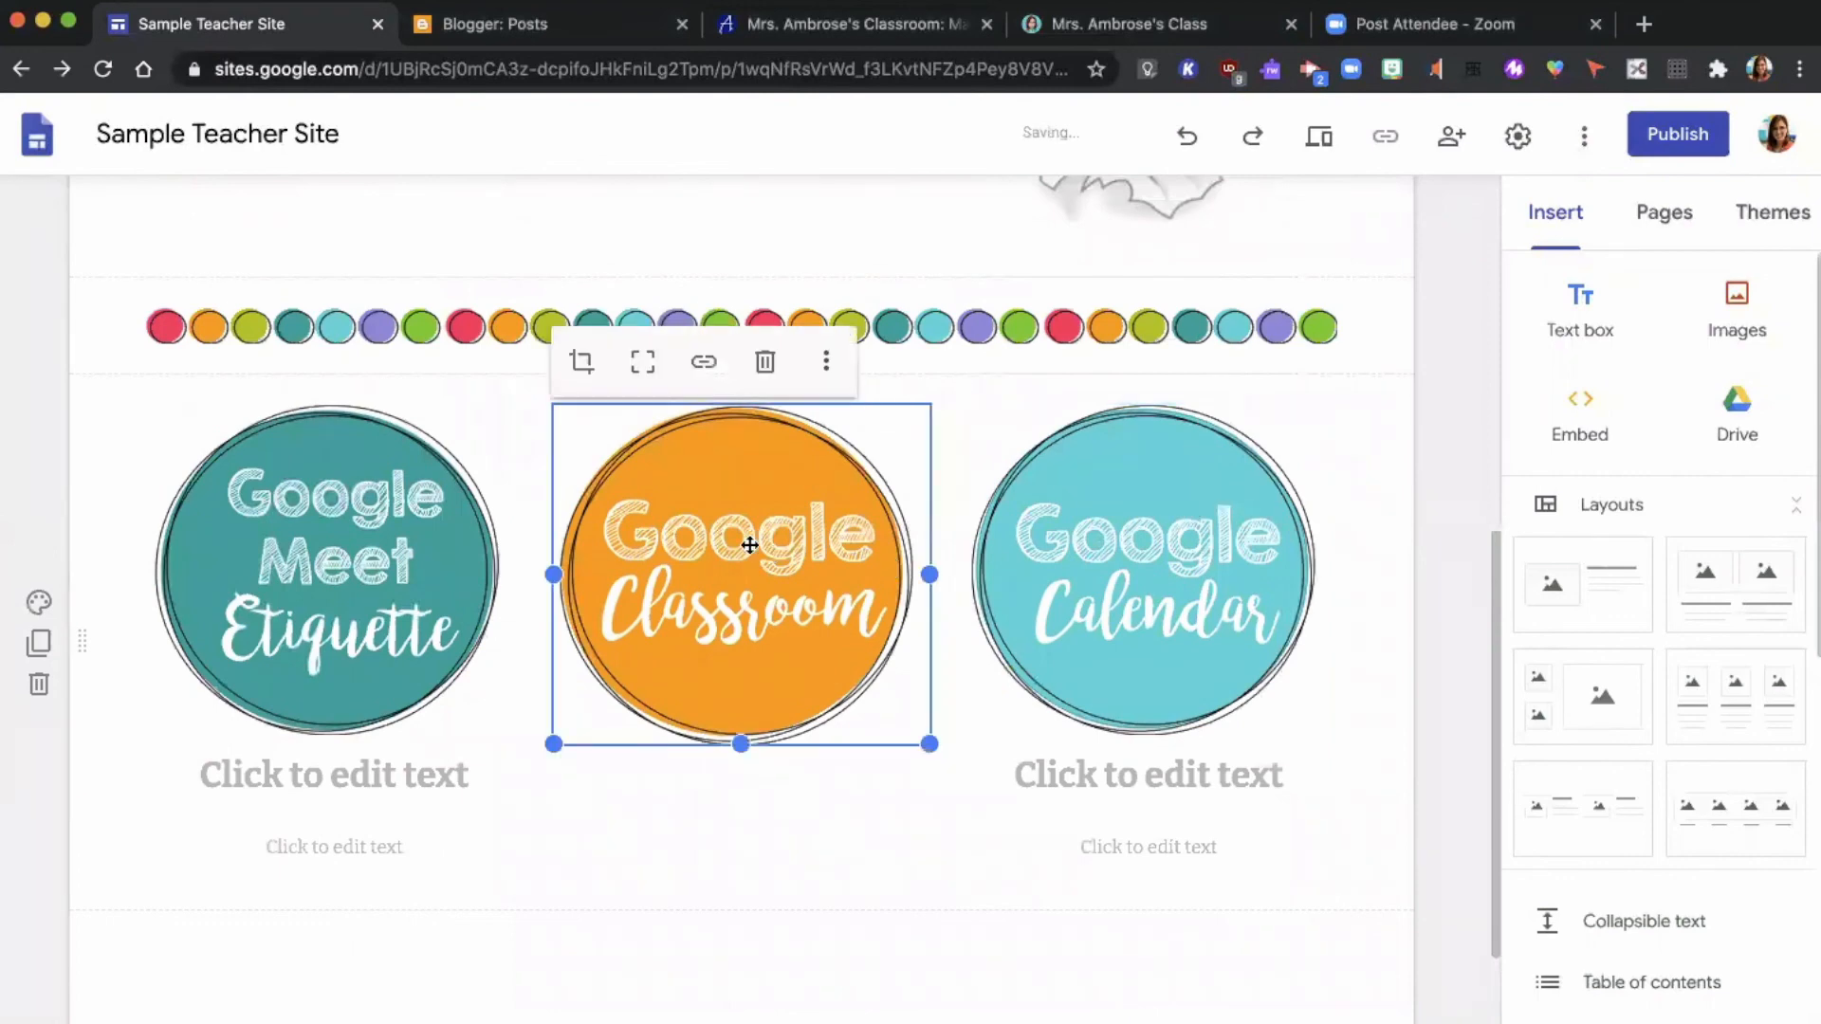
click(703, 362)
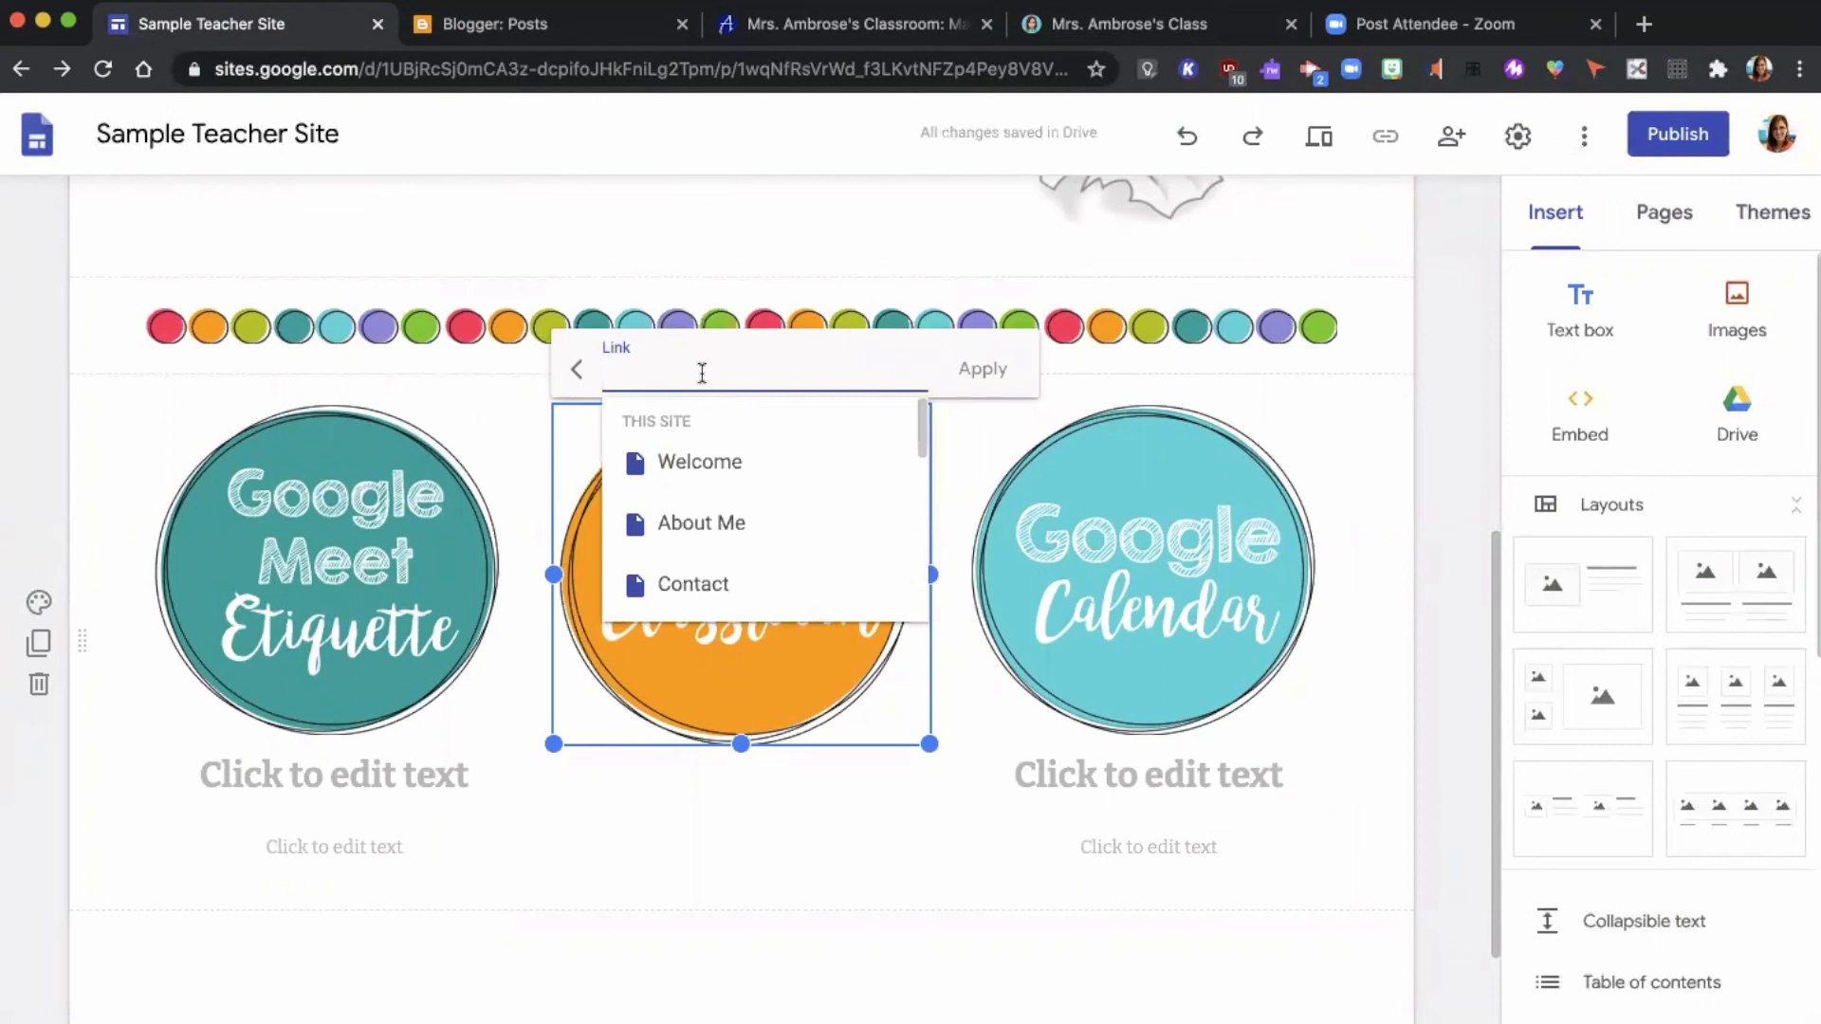
scroll(723, 532, down, 5)
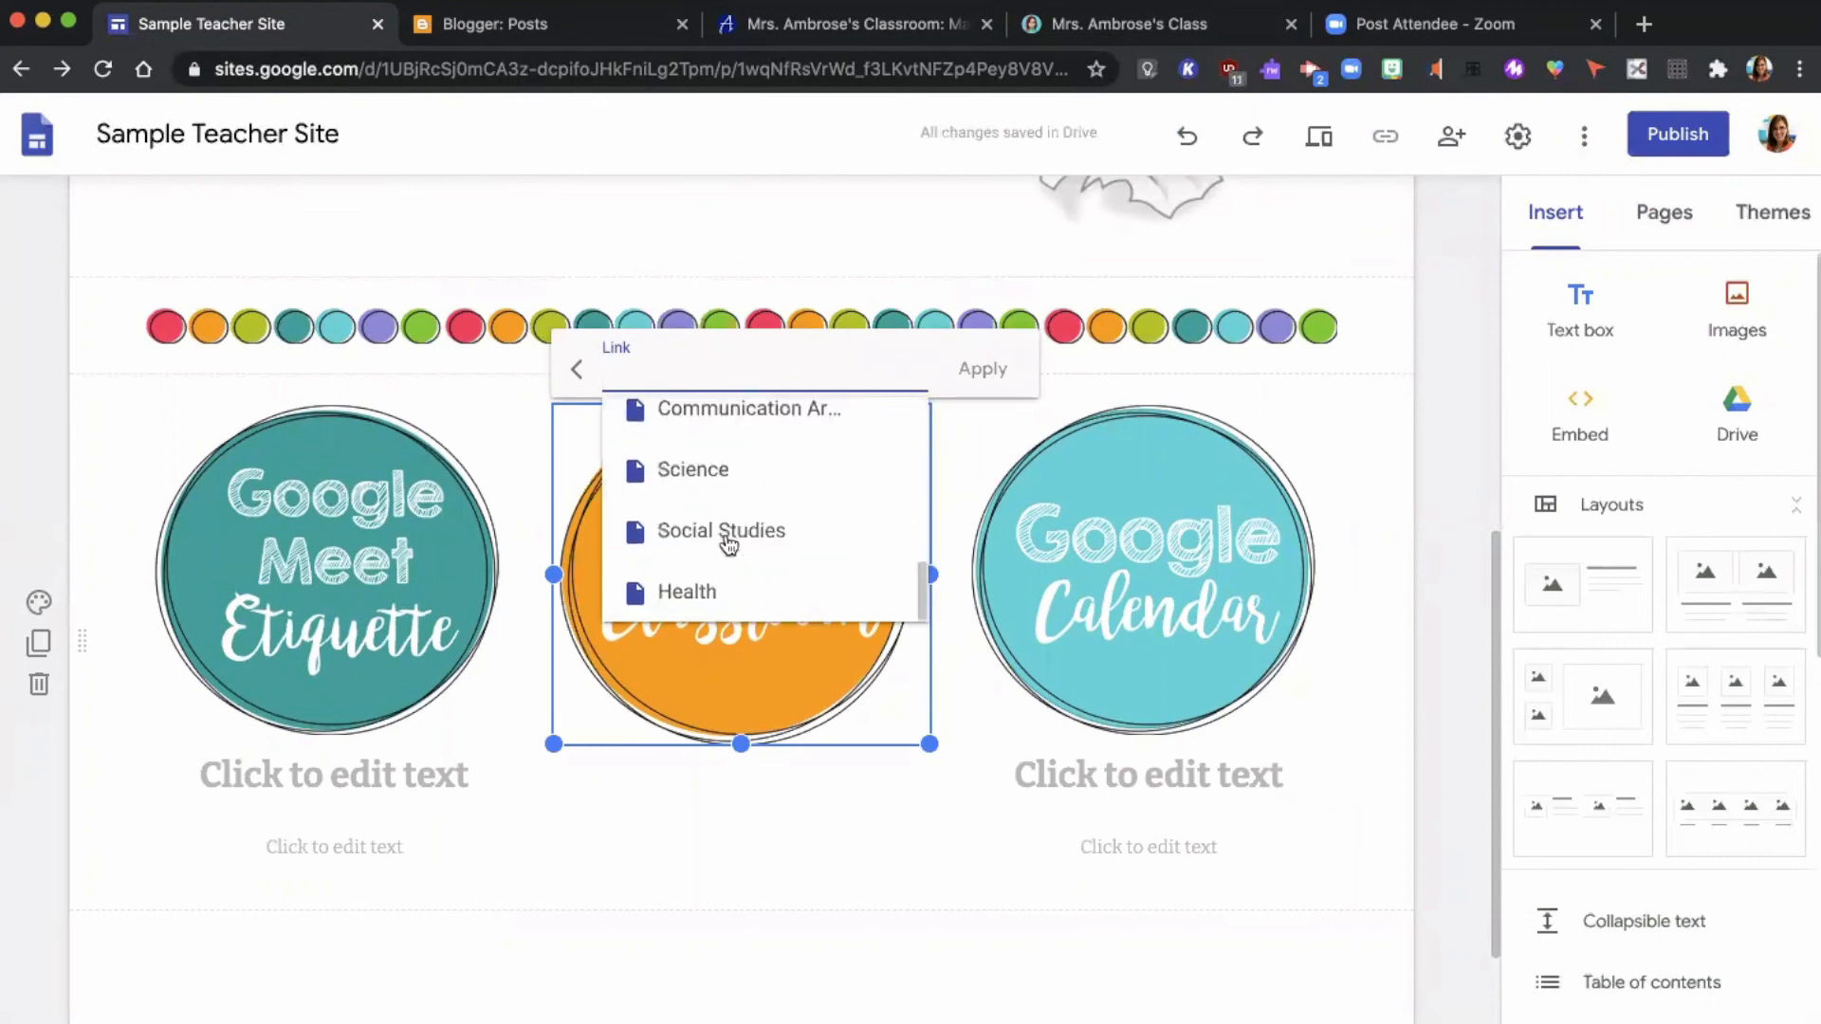
scroll(727, 541, up, 5)
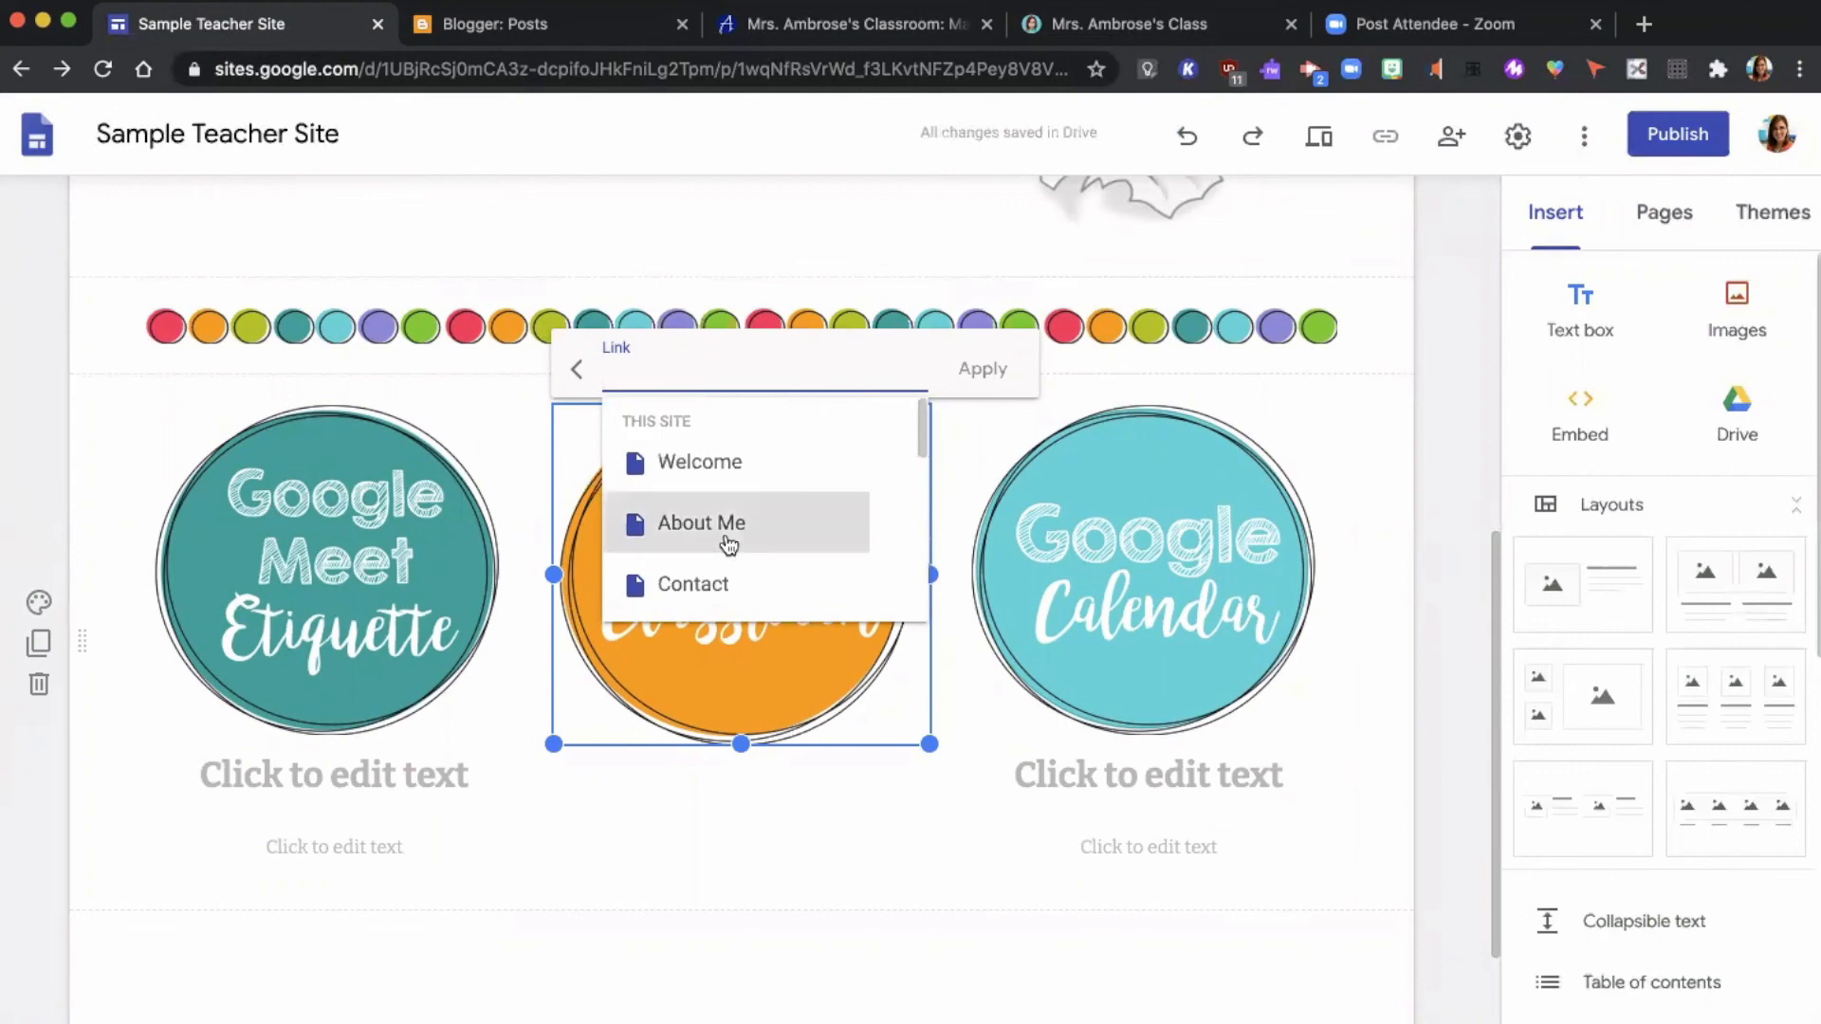
click(411, 535)
drag(363, 573, 386, 498)
click(344, 561)
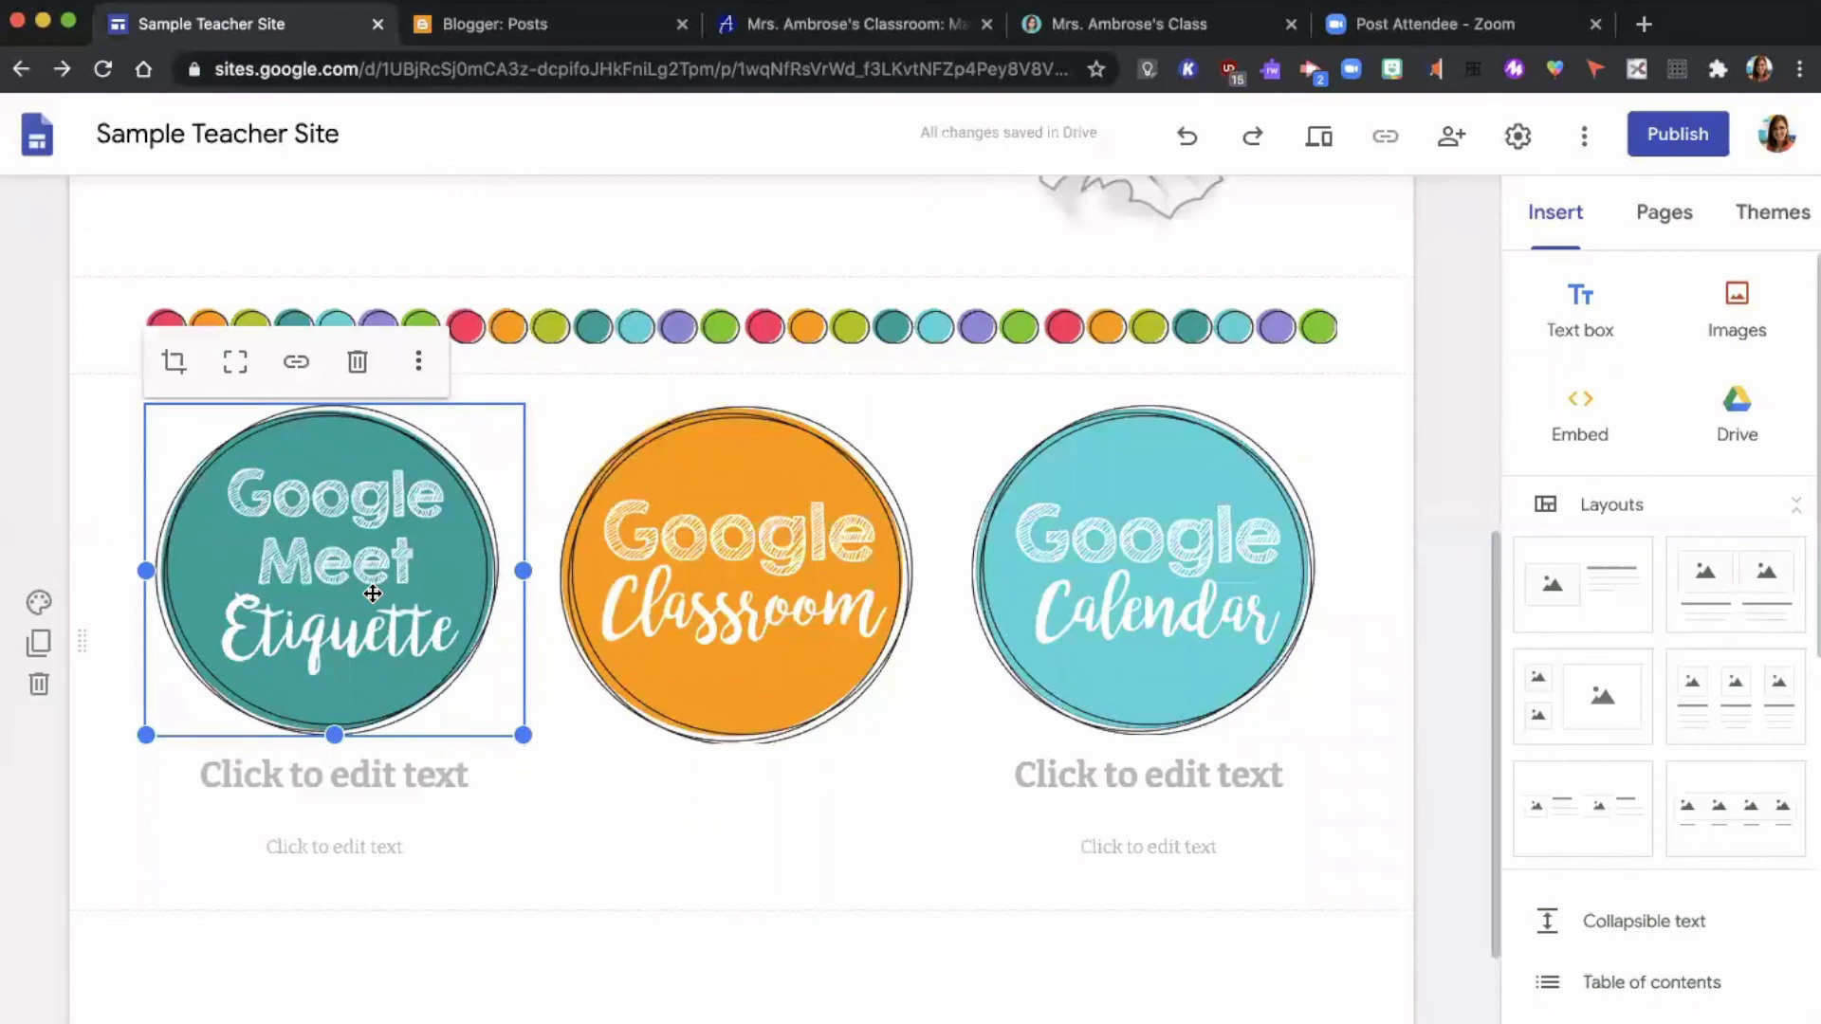
Delete the heading and body text placeholders under the Google Meet Etiquette image
click(468, 768)
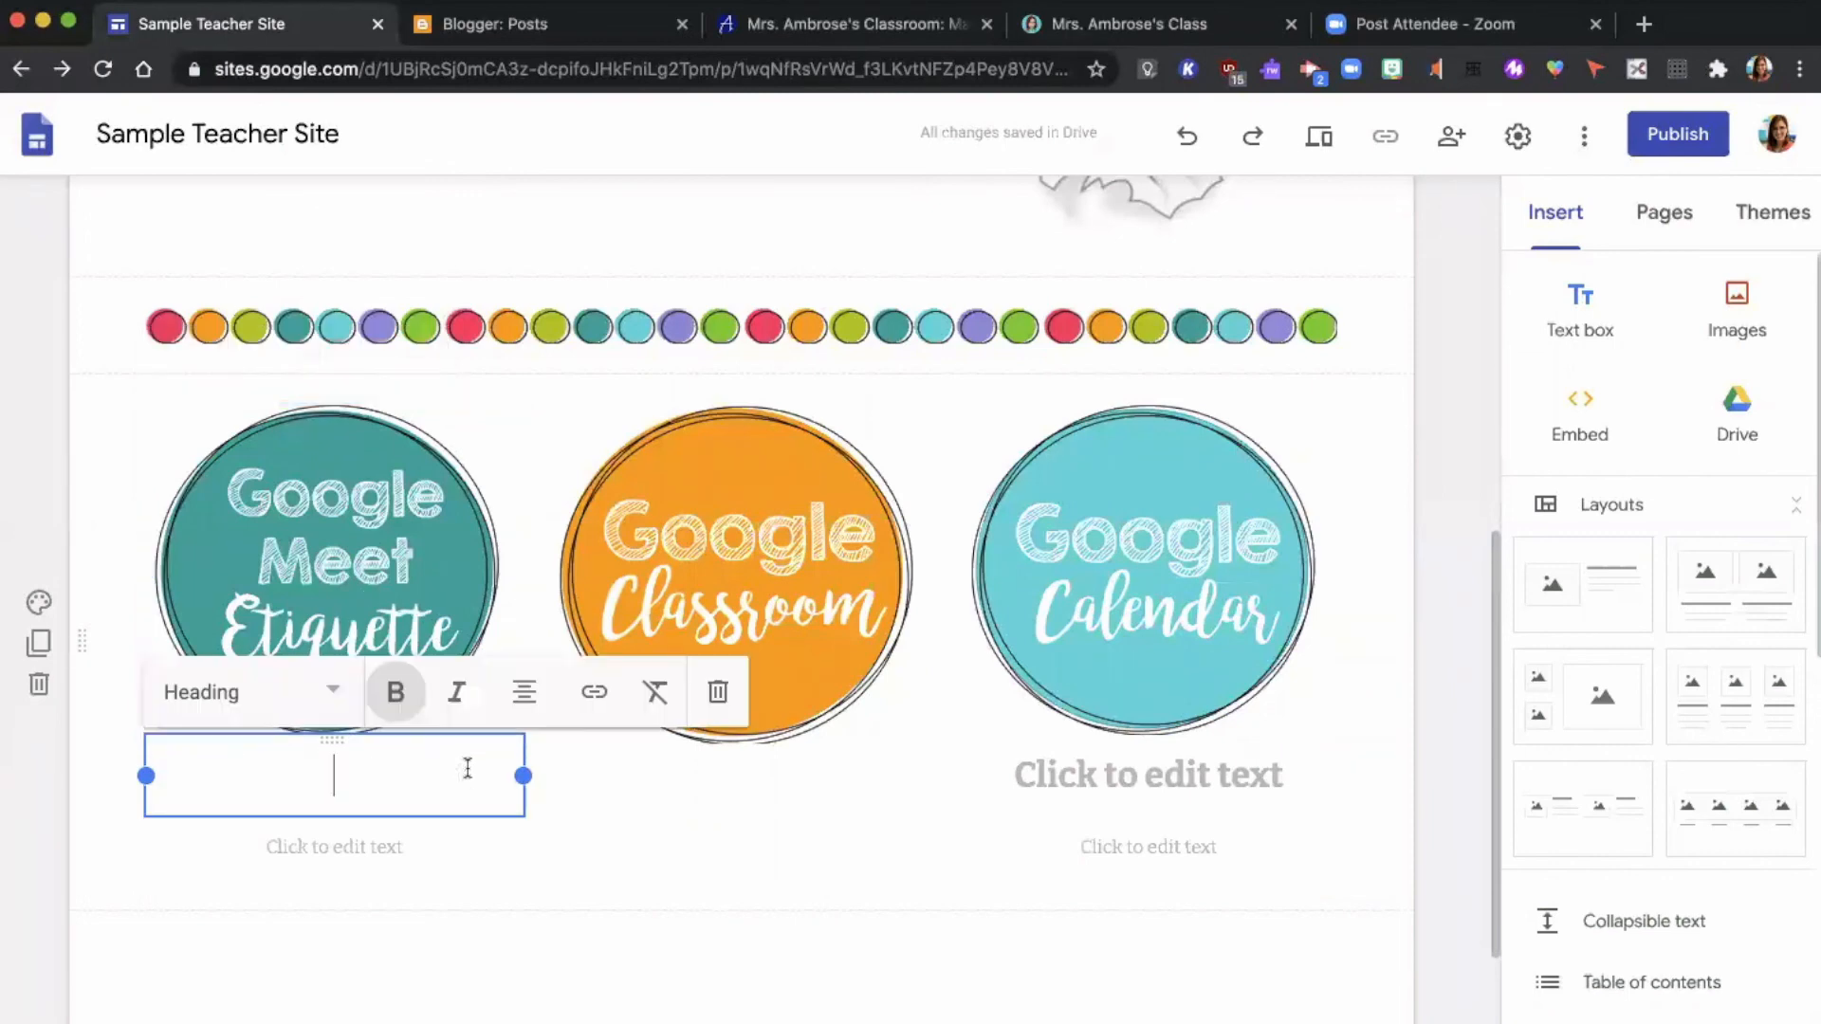
click(718, 692)
click(341, 766)
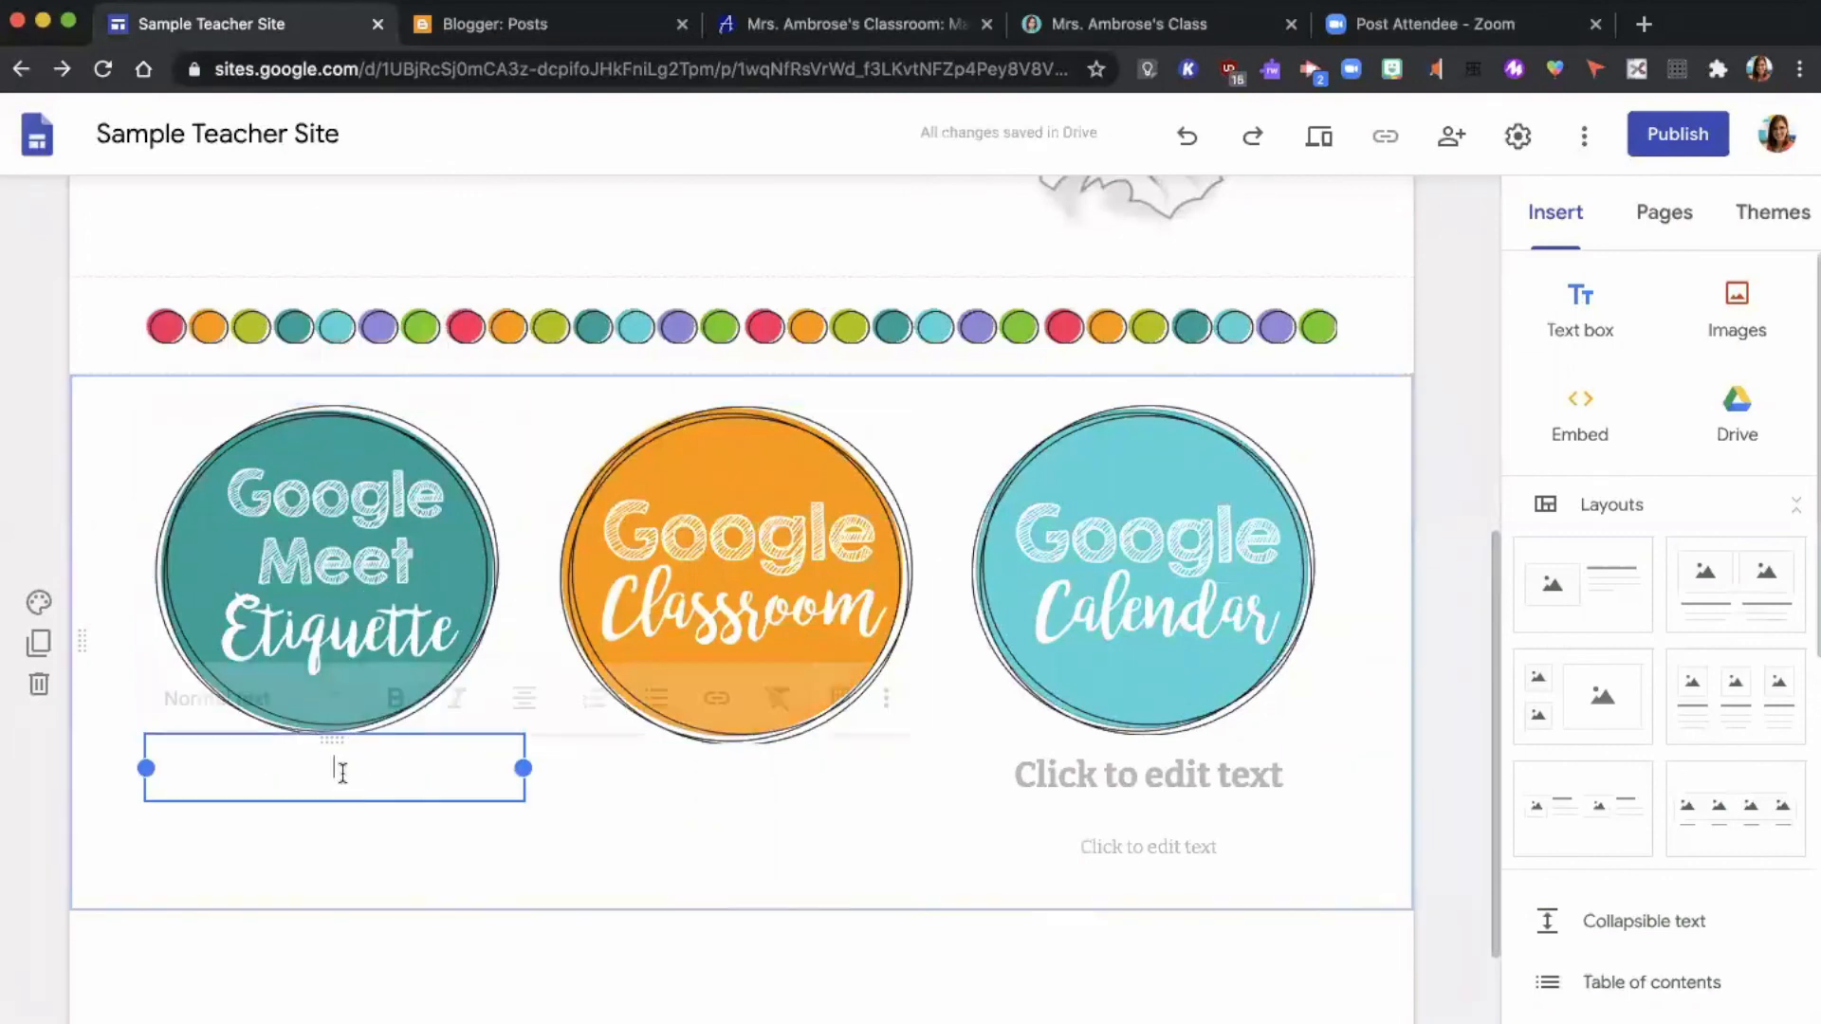
click(838, 692)
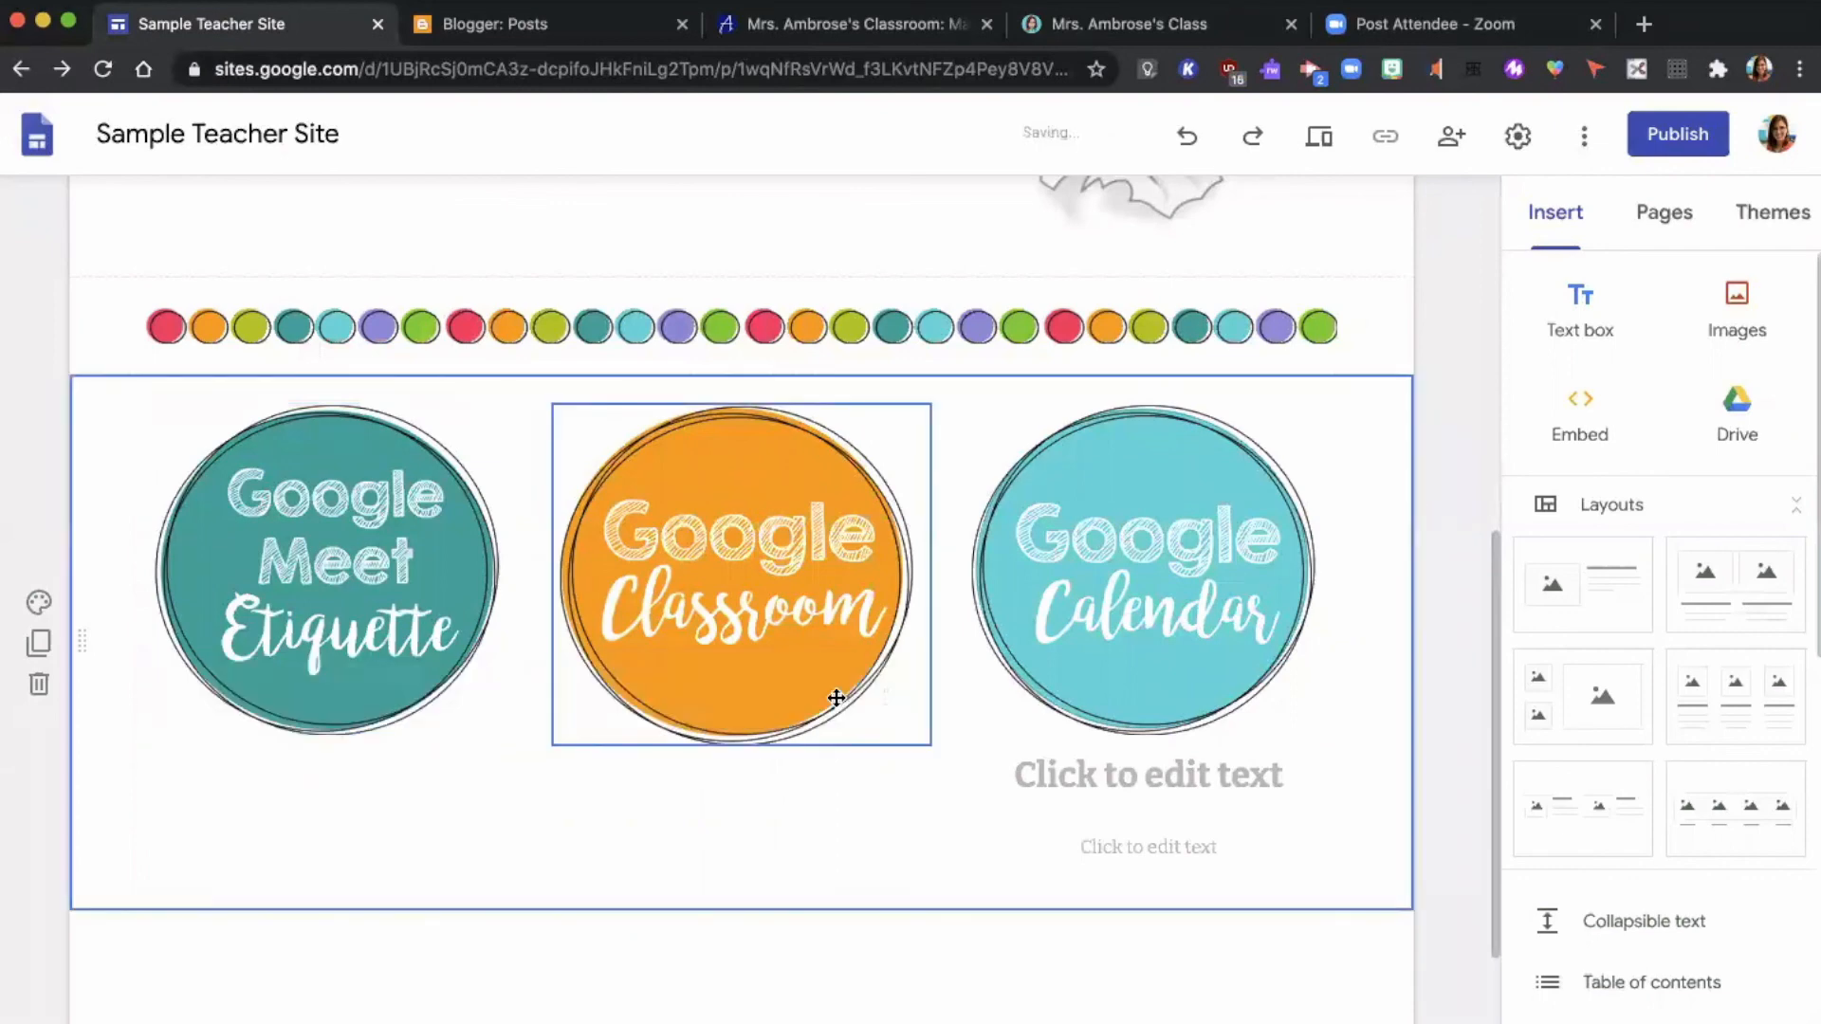
Delete the heading and body text placeholders under the Google Calendar image
click(1073, 788)
click(1301, 693)
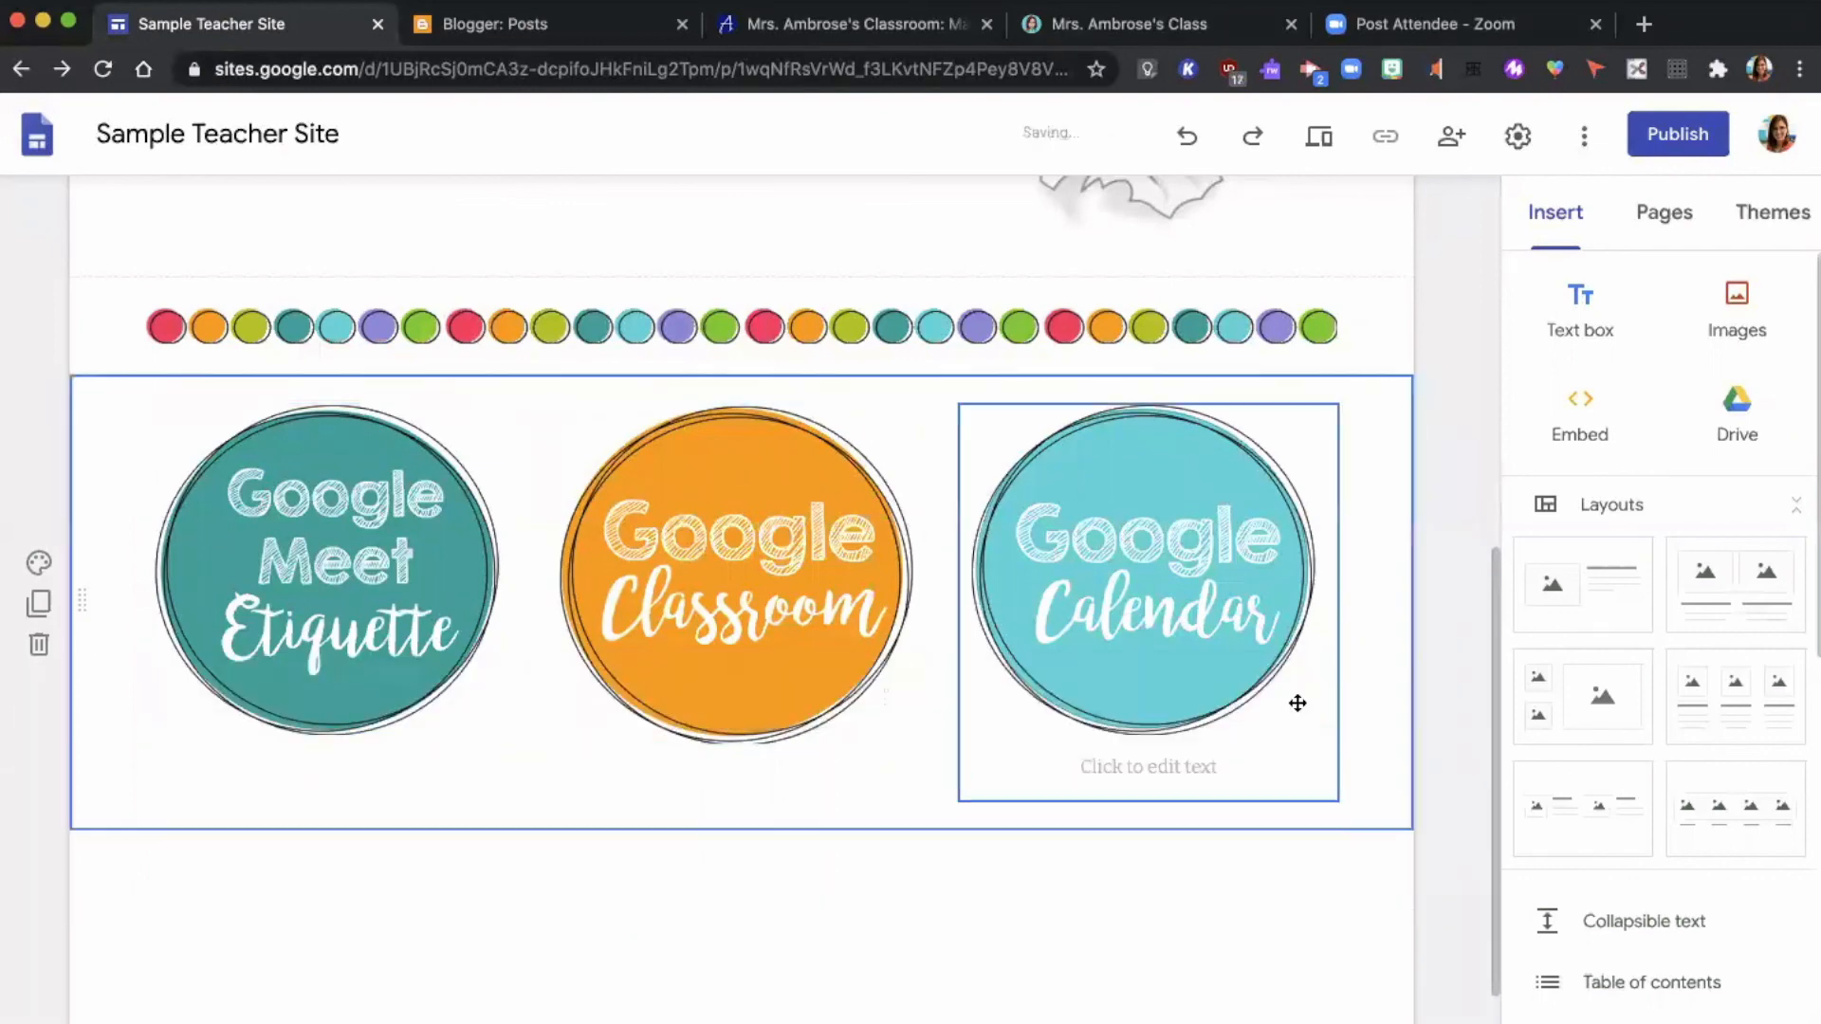
click(1171, 765)
click(1423, 692)
scroll(1106, 650, up, 5)
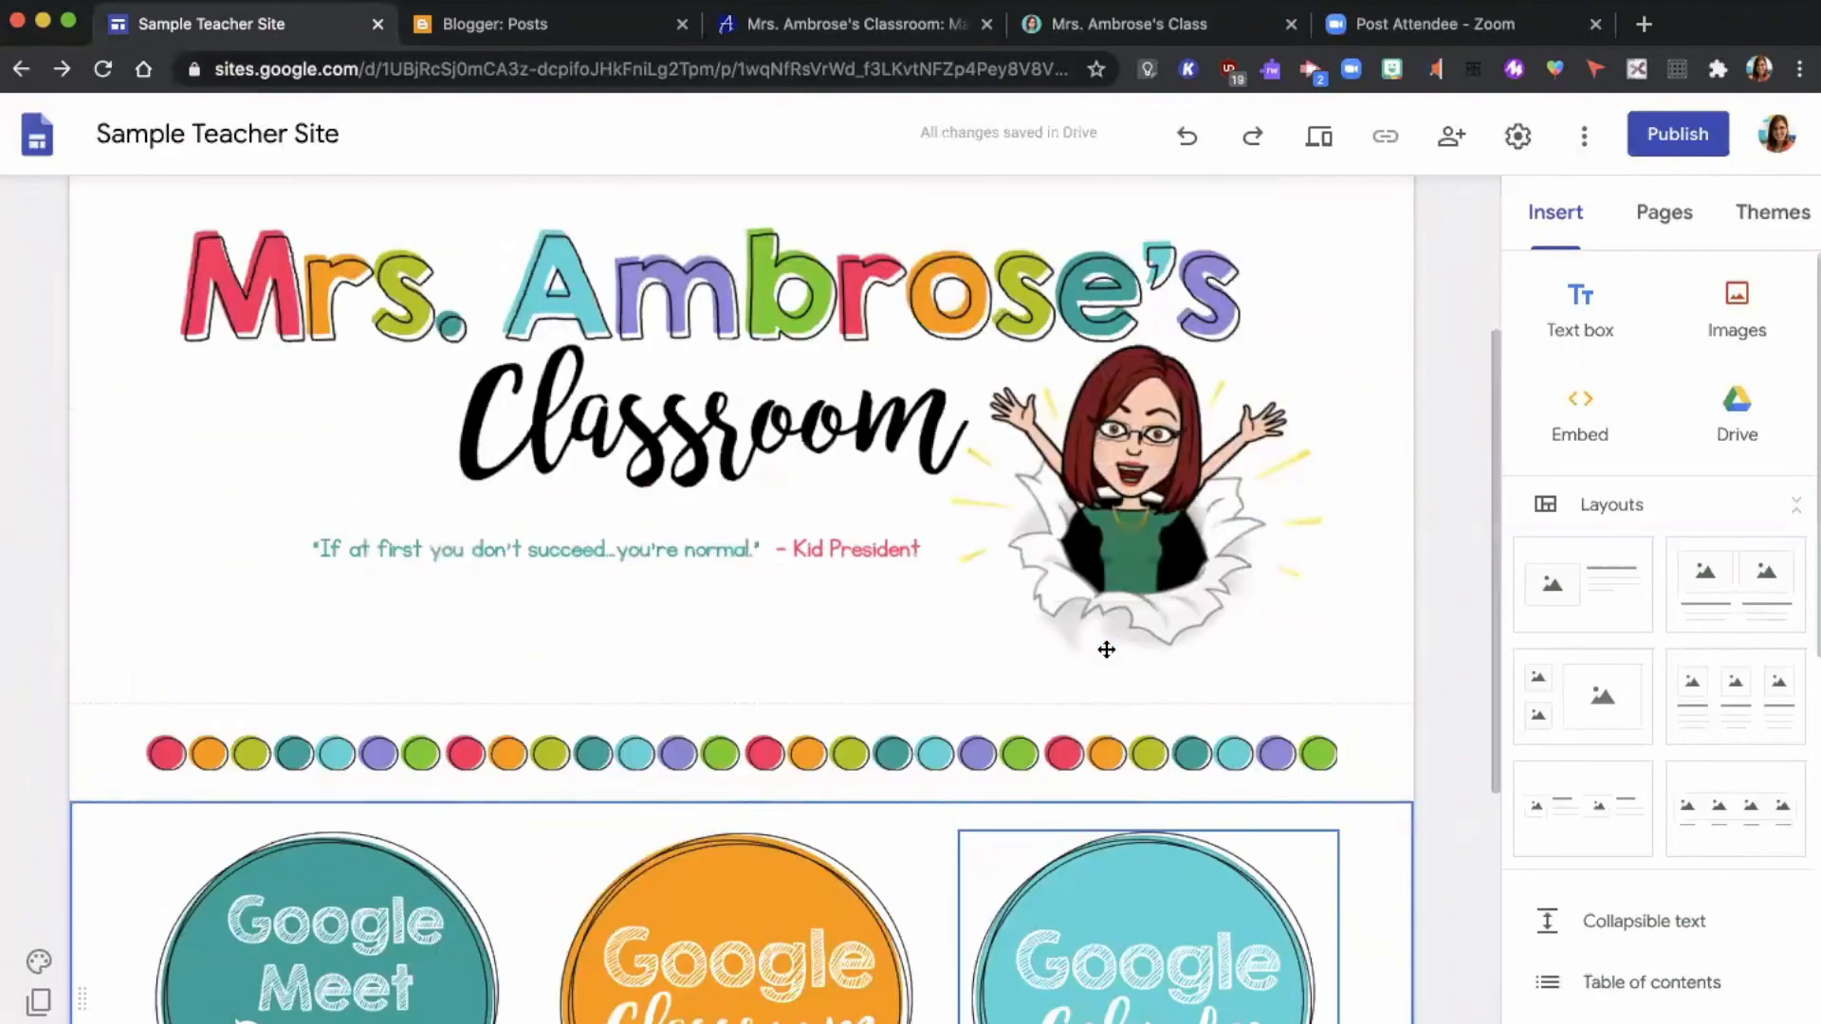
Switch to the published class website and review its Home page from the banner to the row of circle buttons
scroll(1105, 649, down, 5)
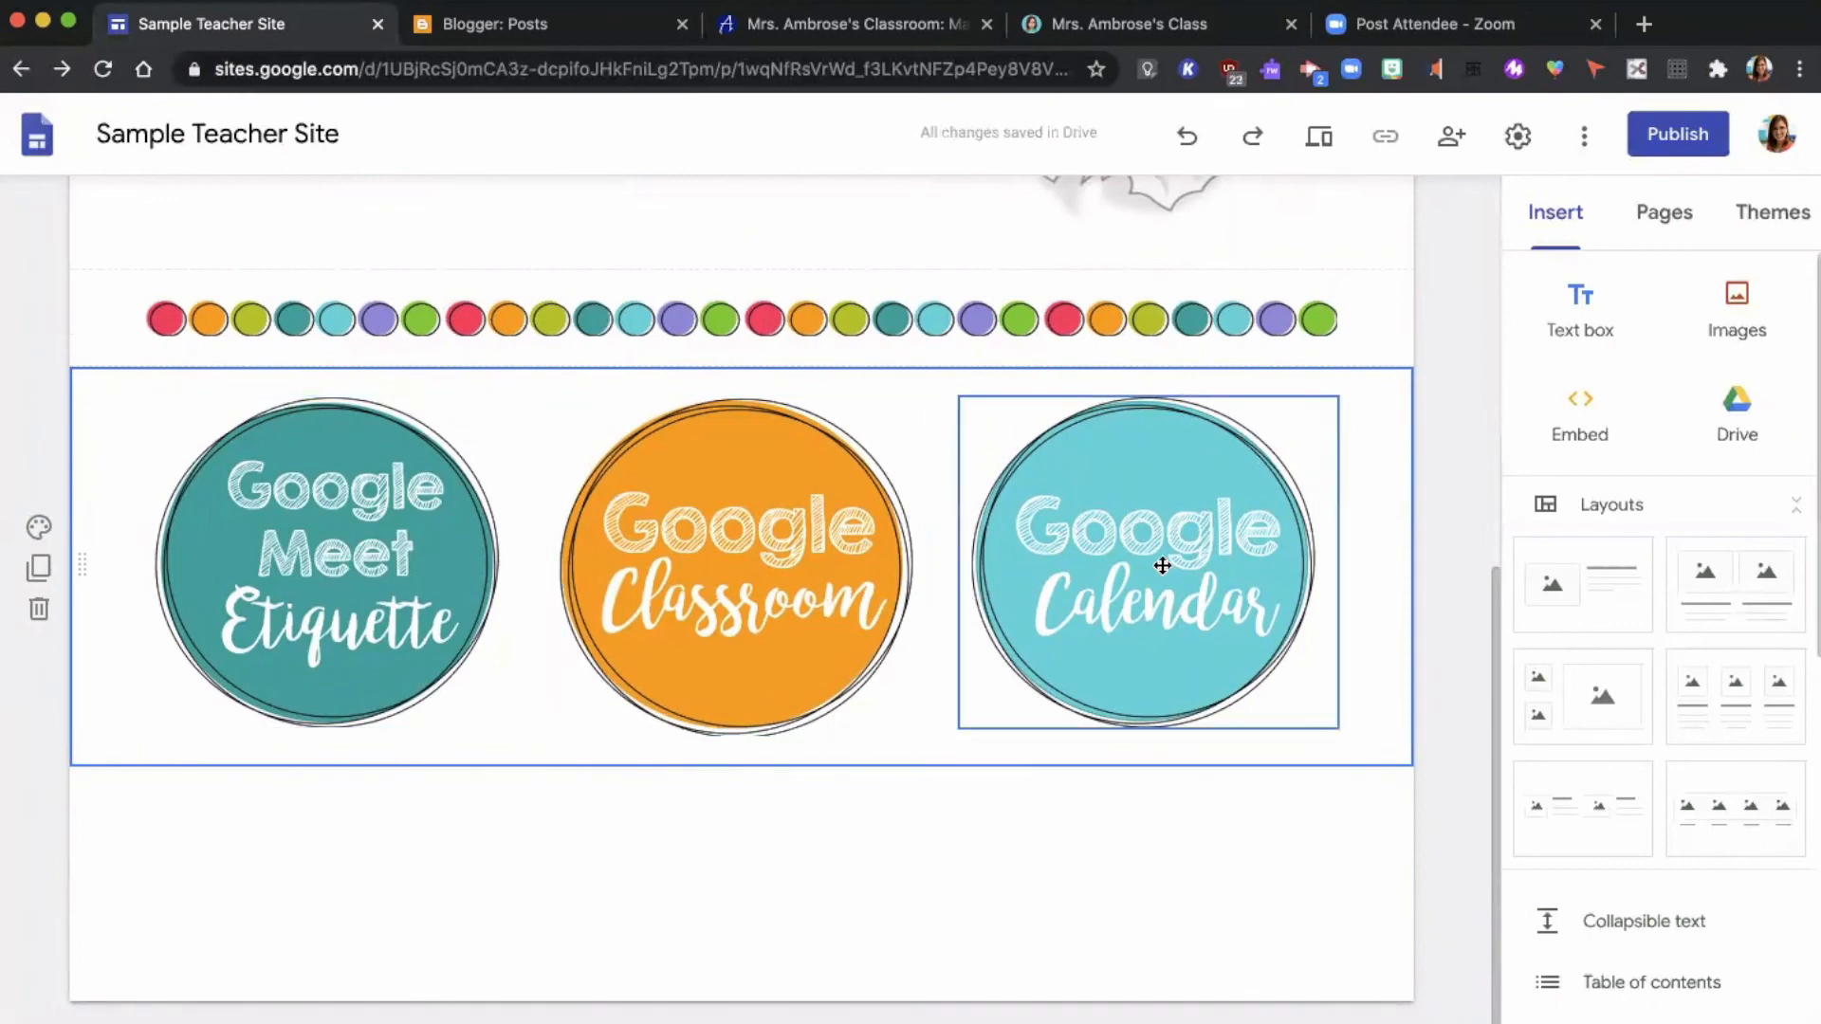
click(1173, 29)
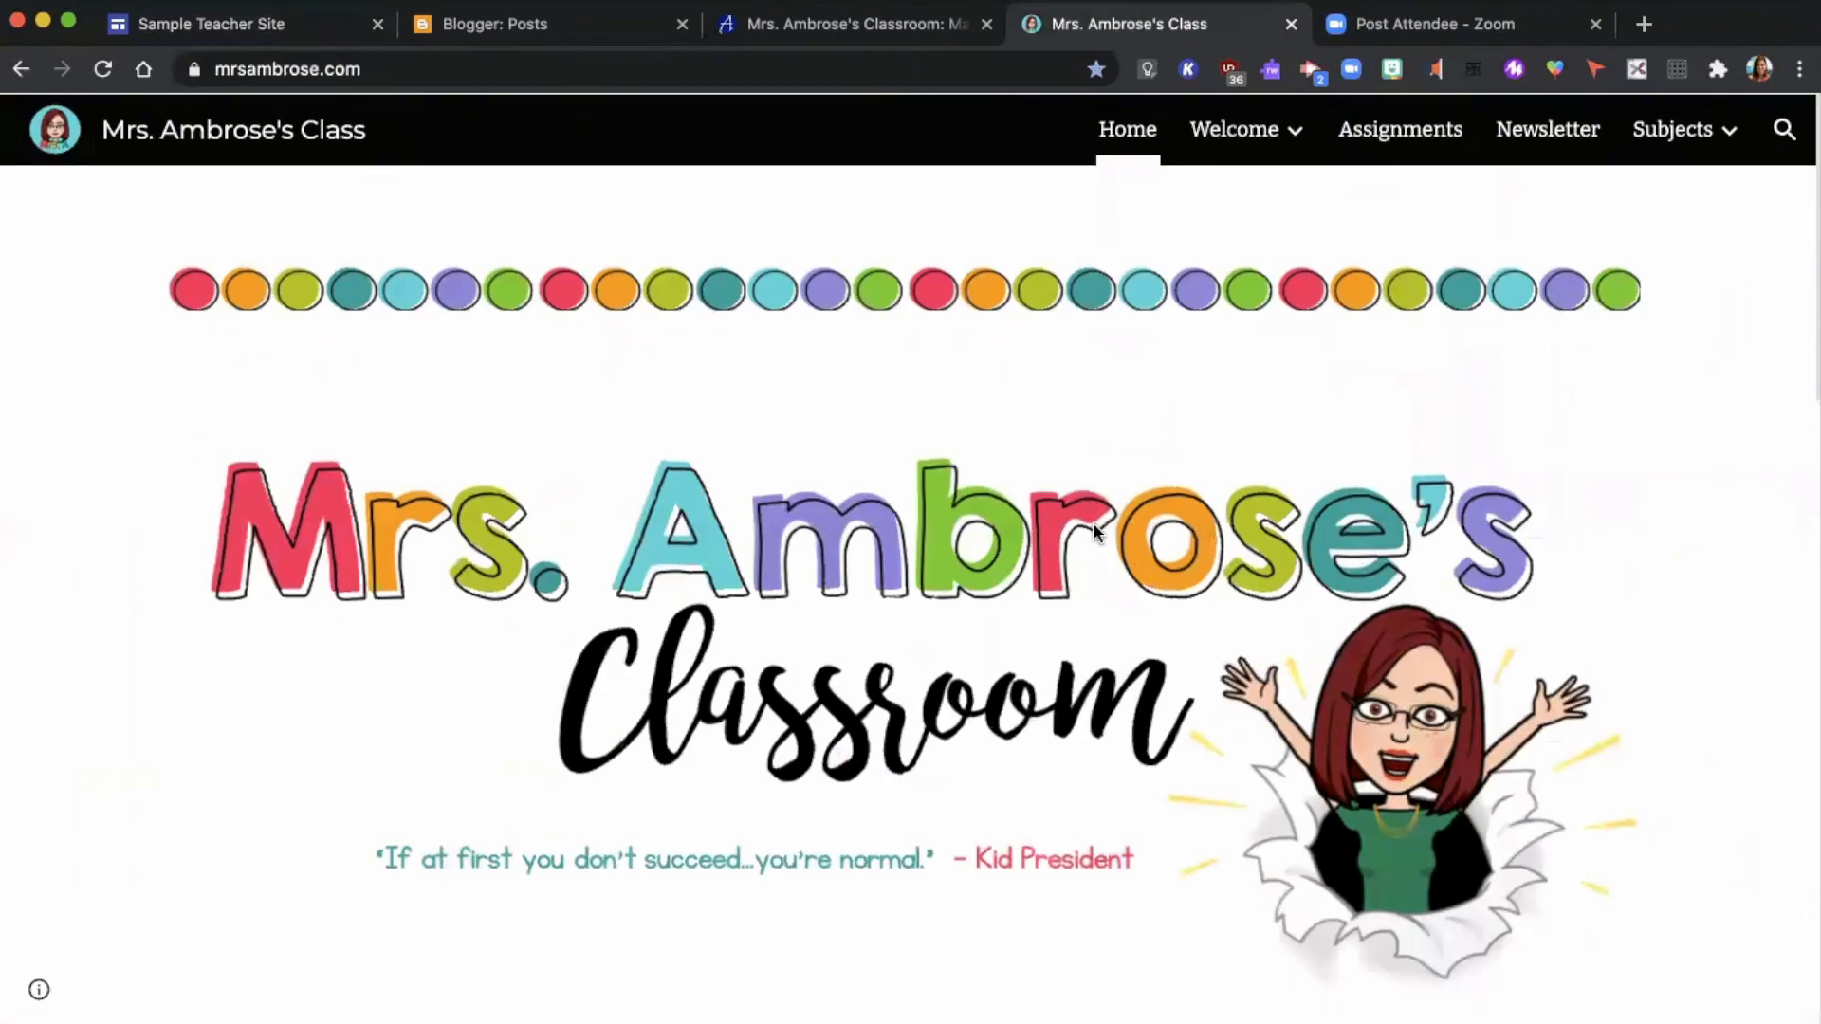
scroll(1093, 522, down, 9)
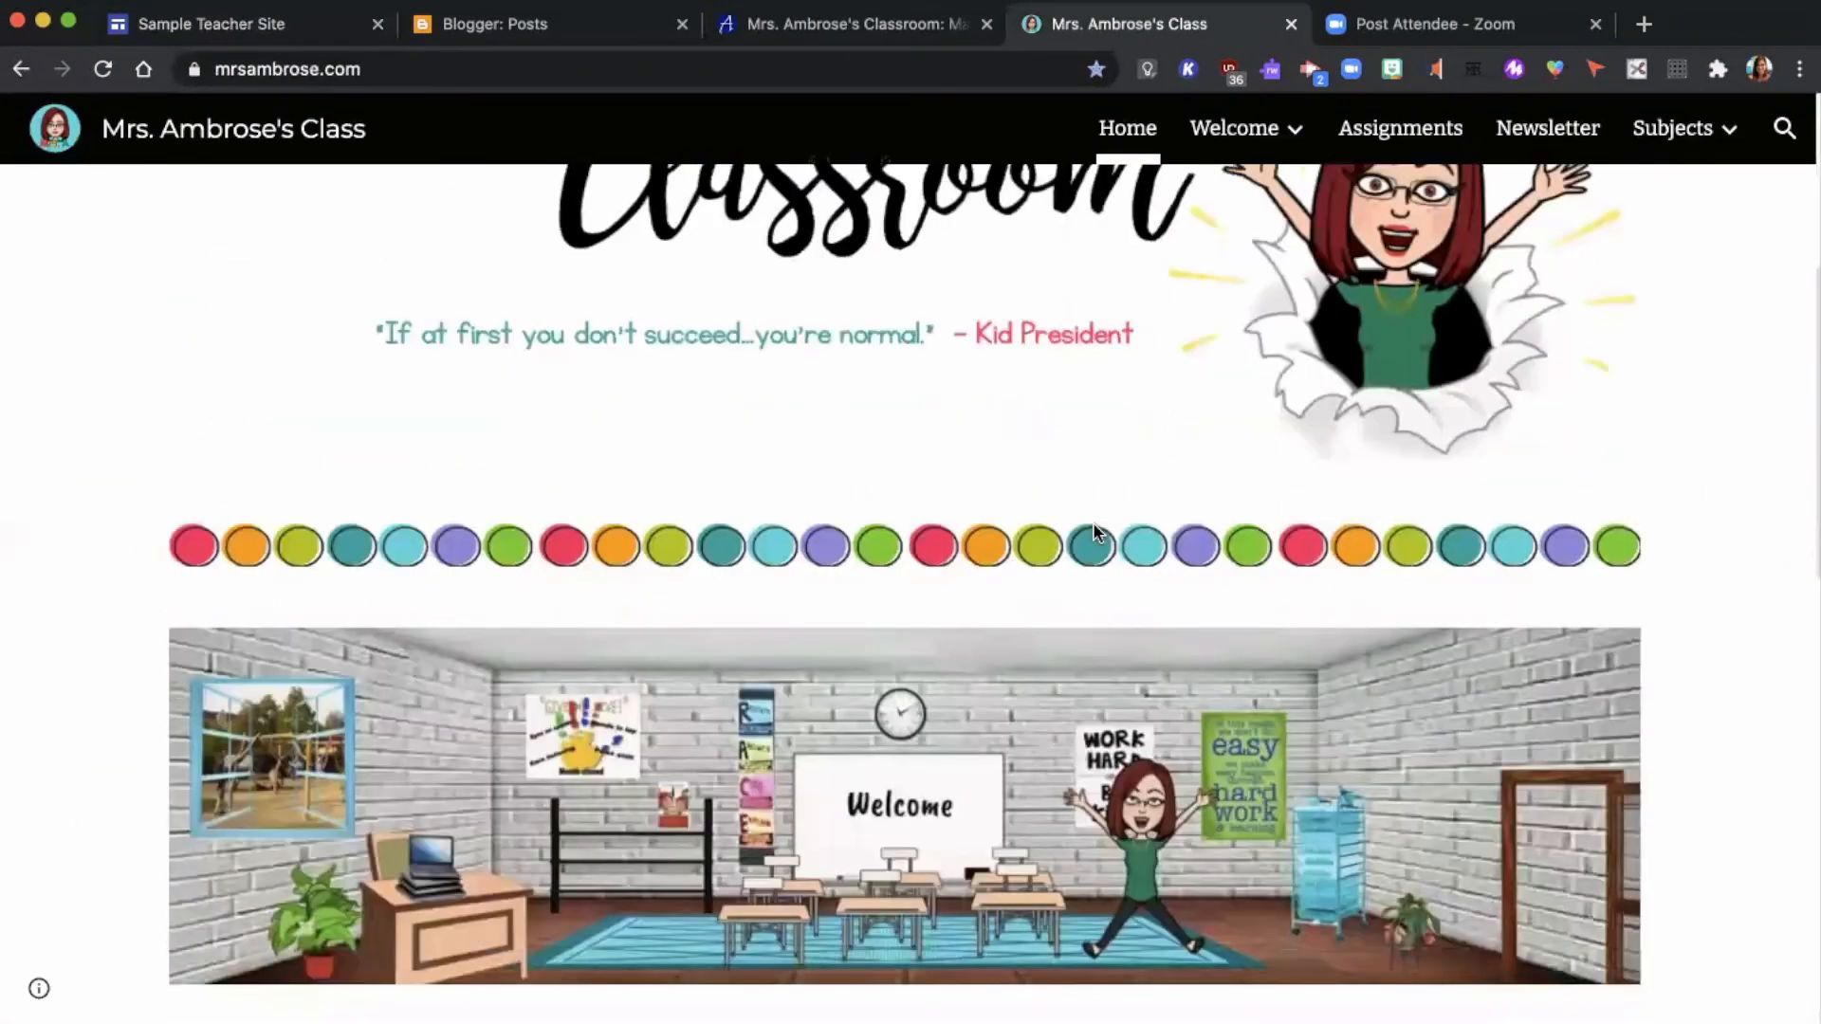
scroll(1093, 531, down, 1)
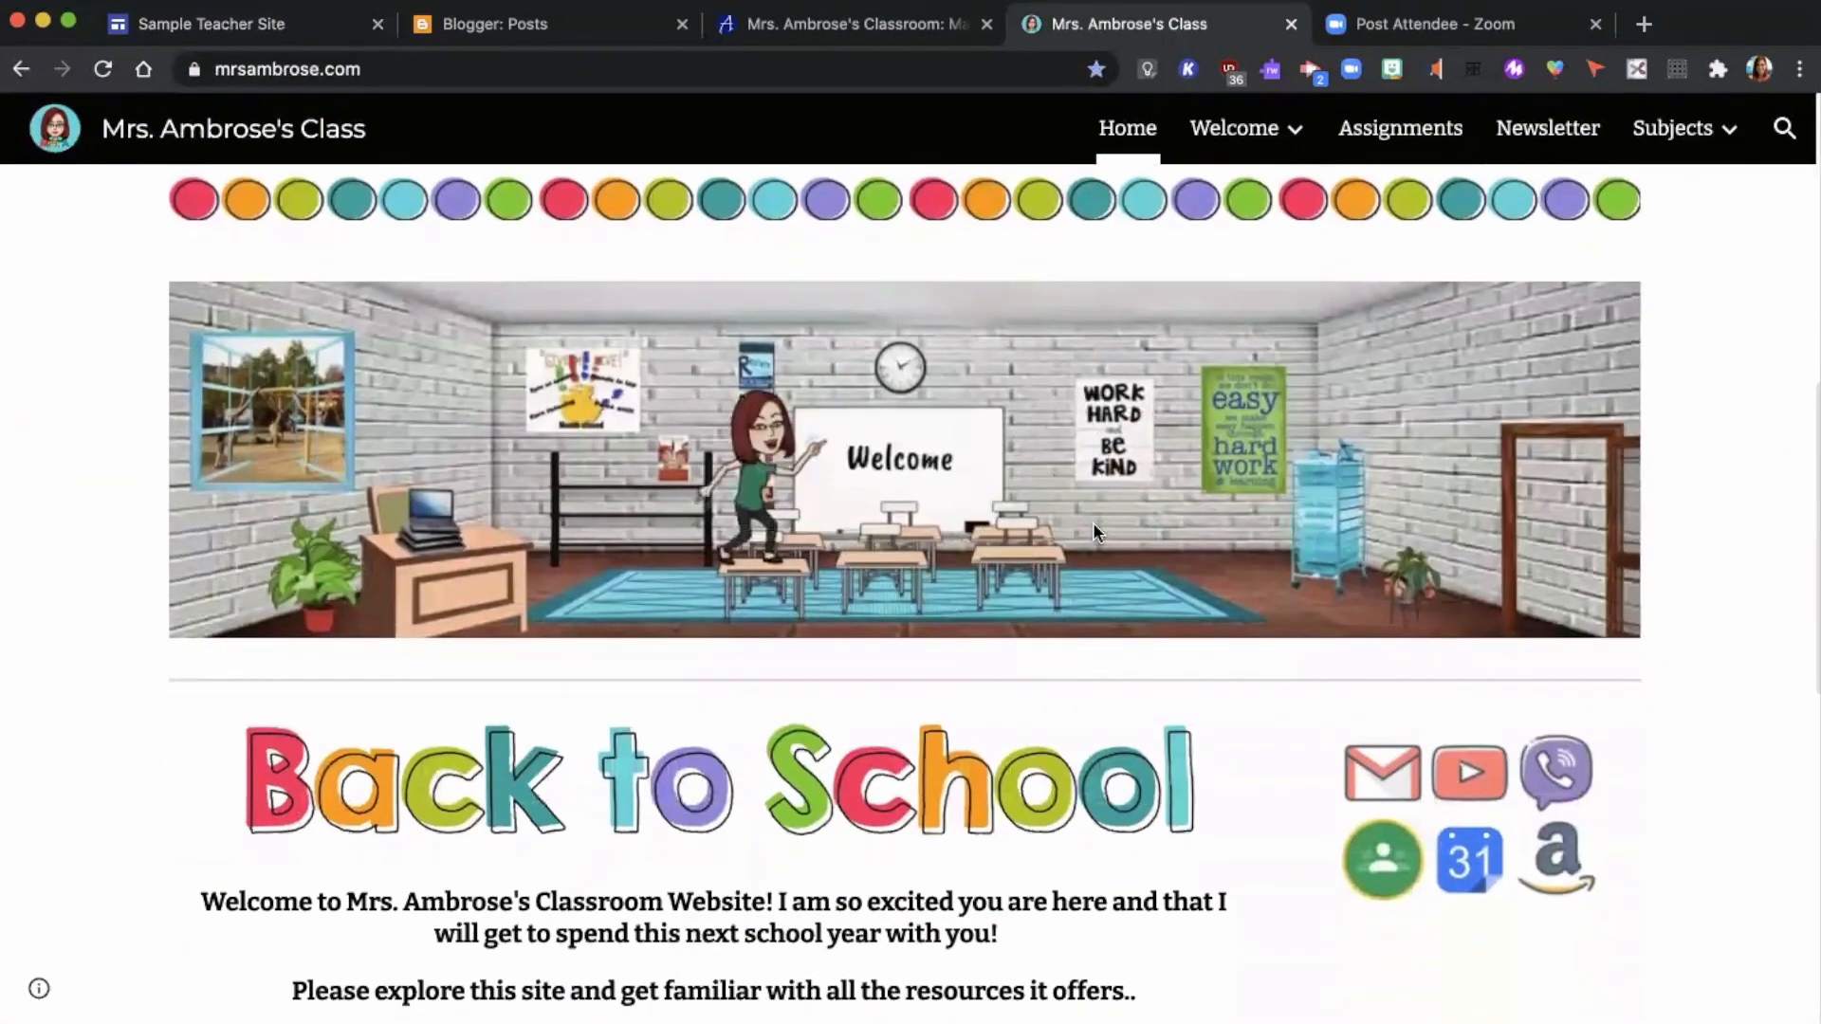
scroll(1096, 531, down, 5)
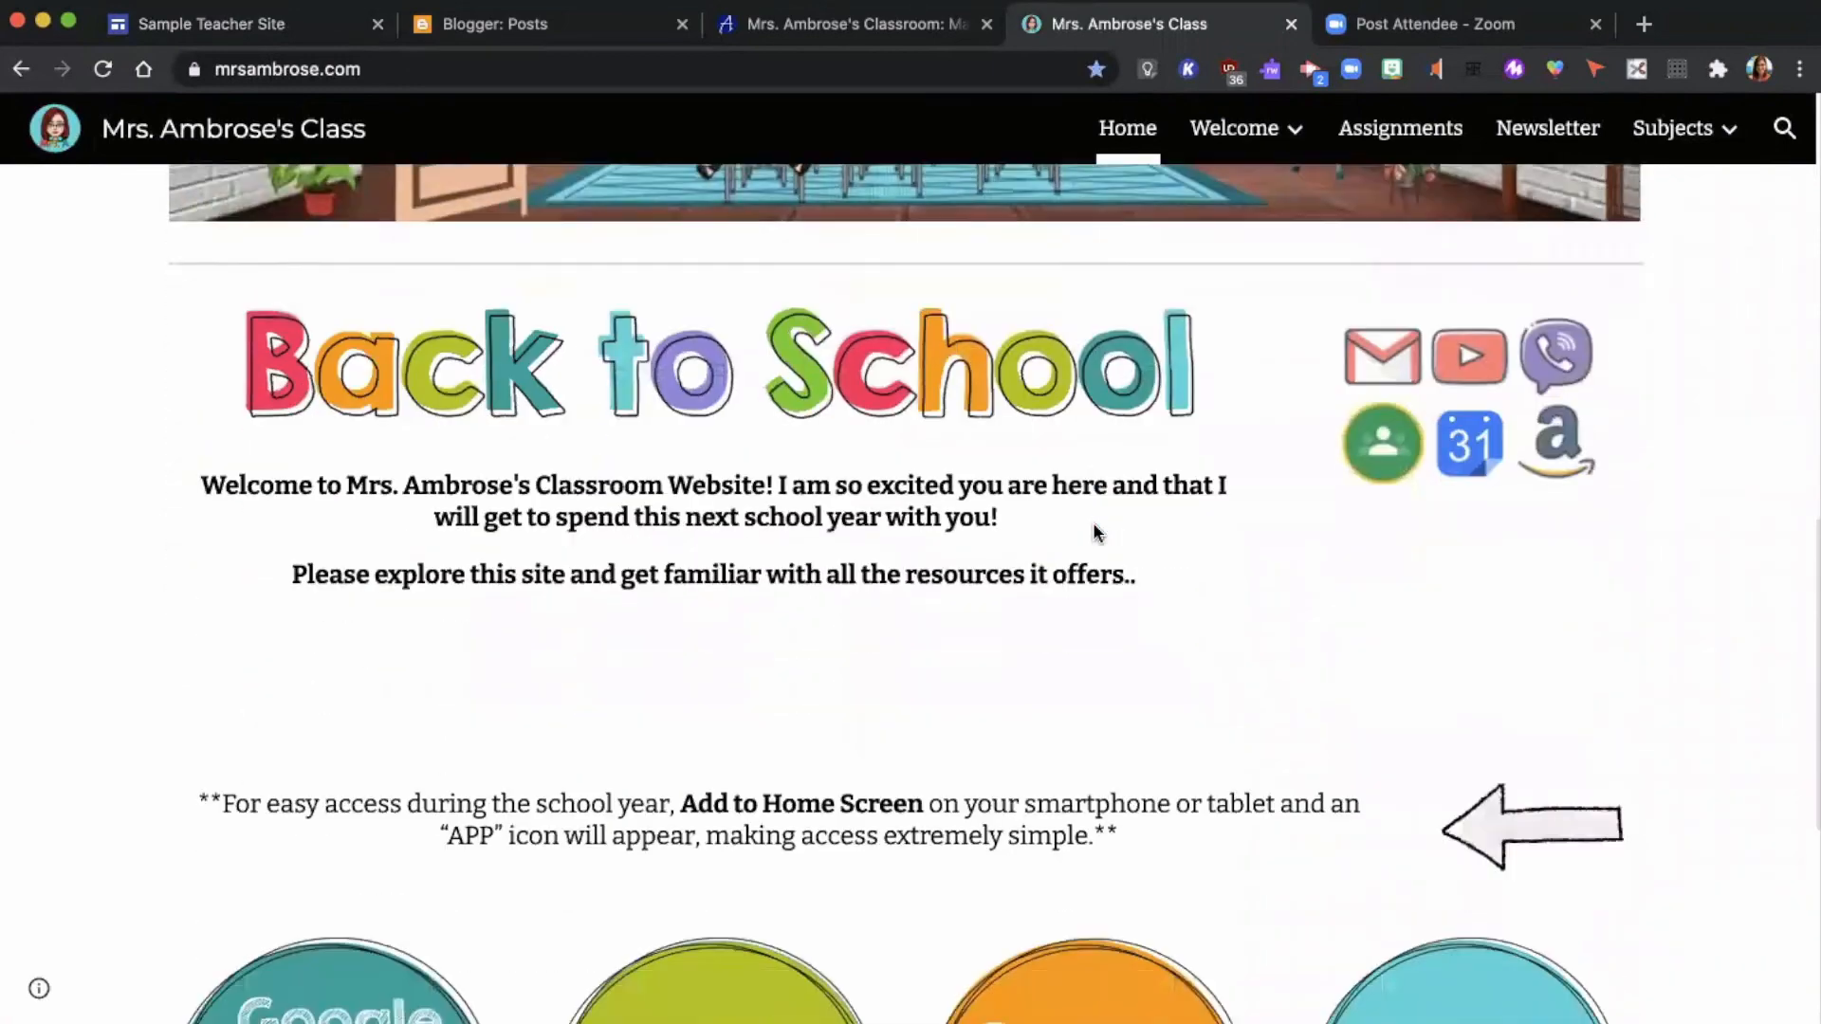
scroll(1095, 531, down, 3)
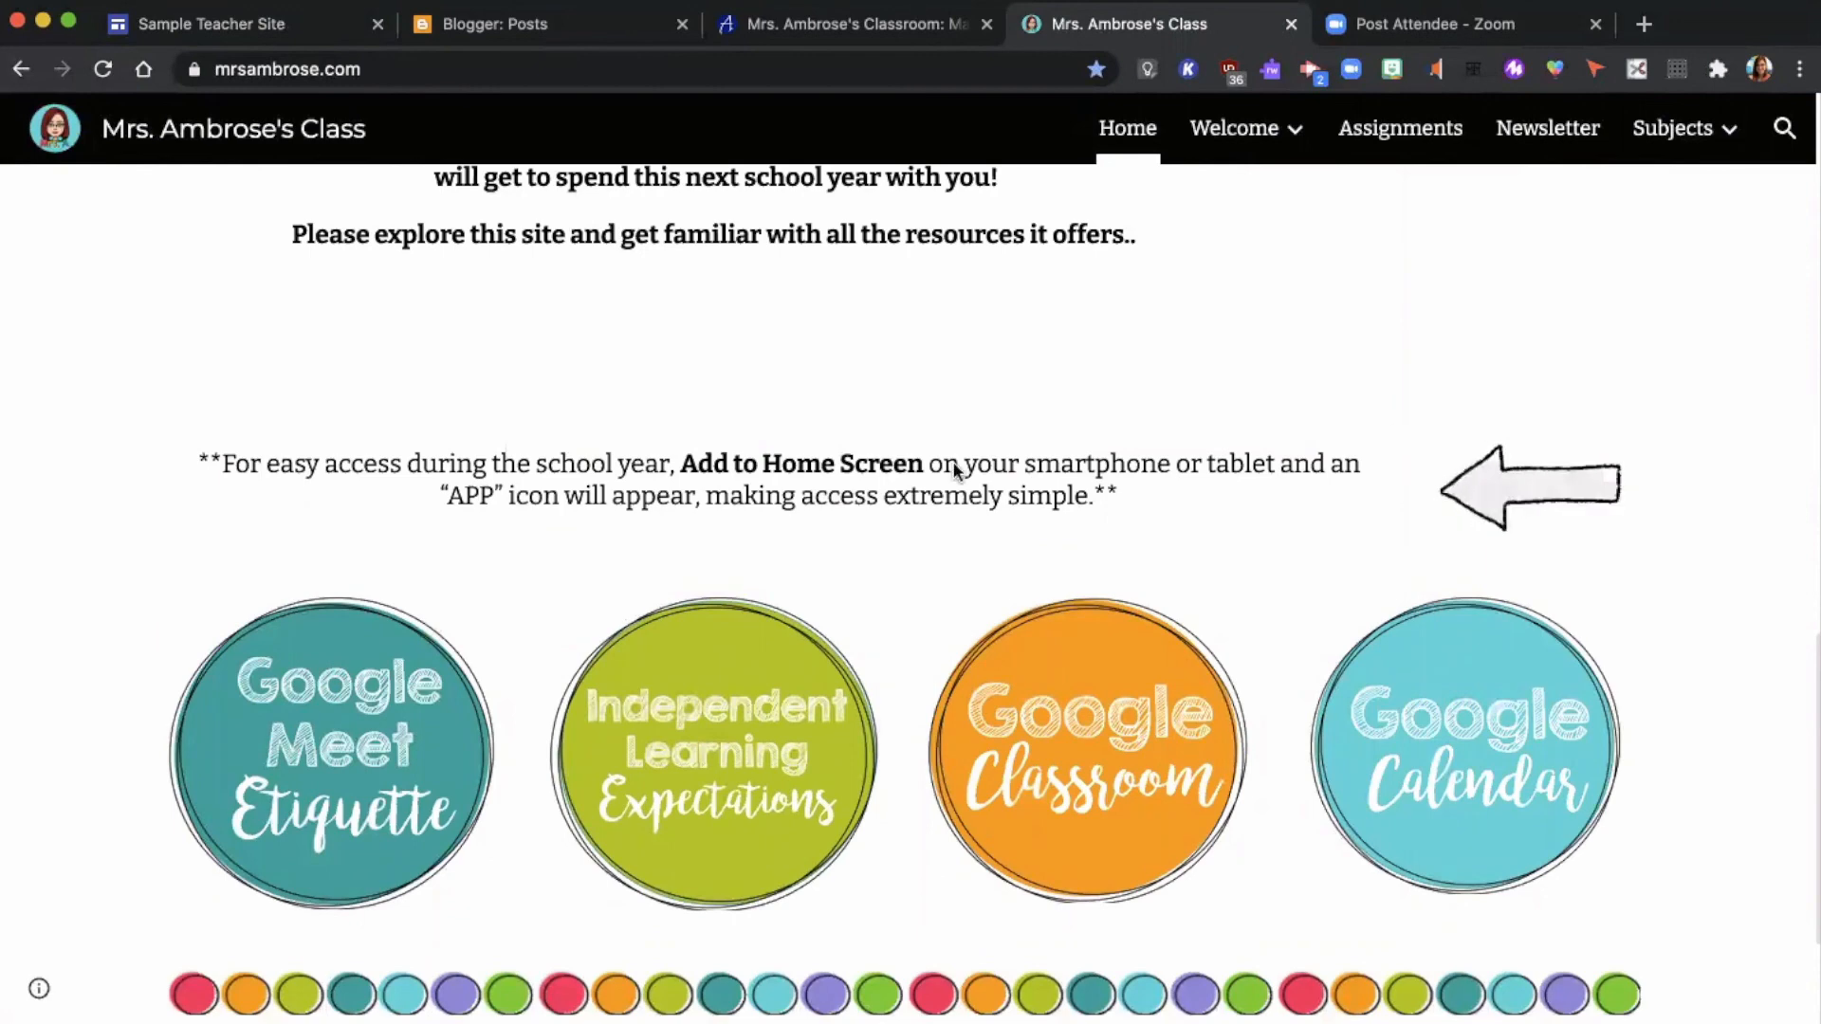
scroll(734, 498, down, 1)
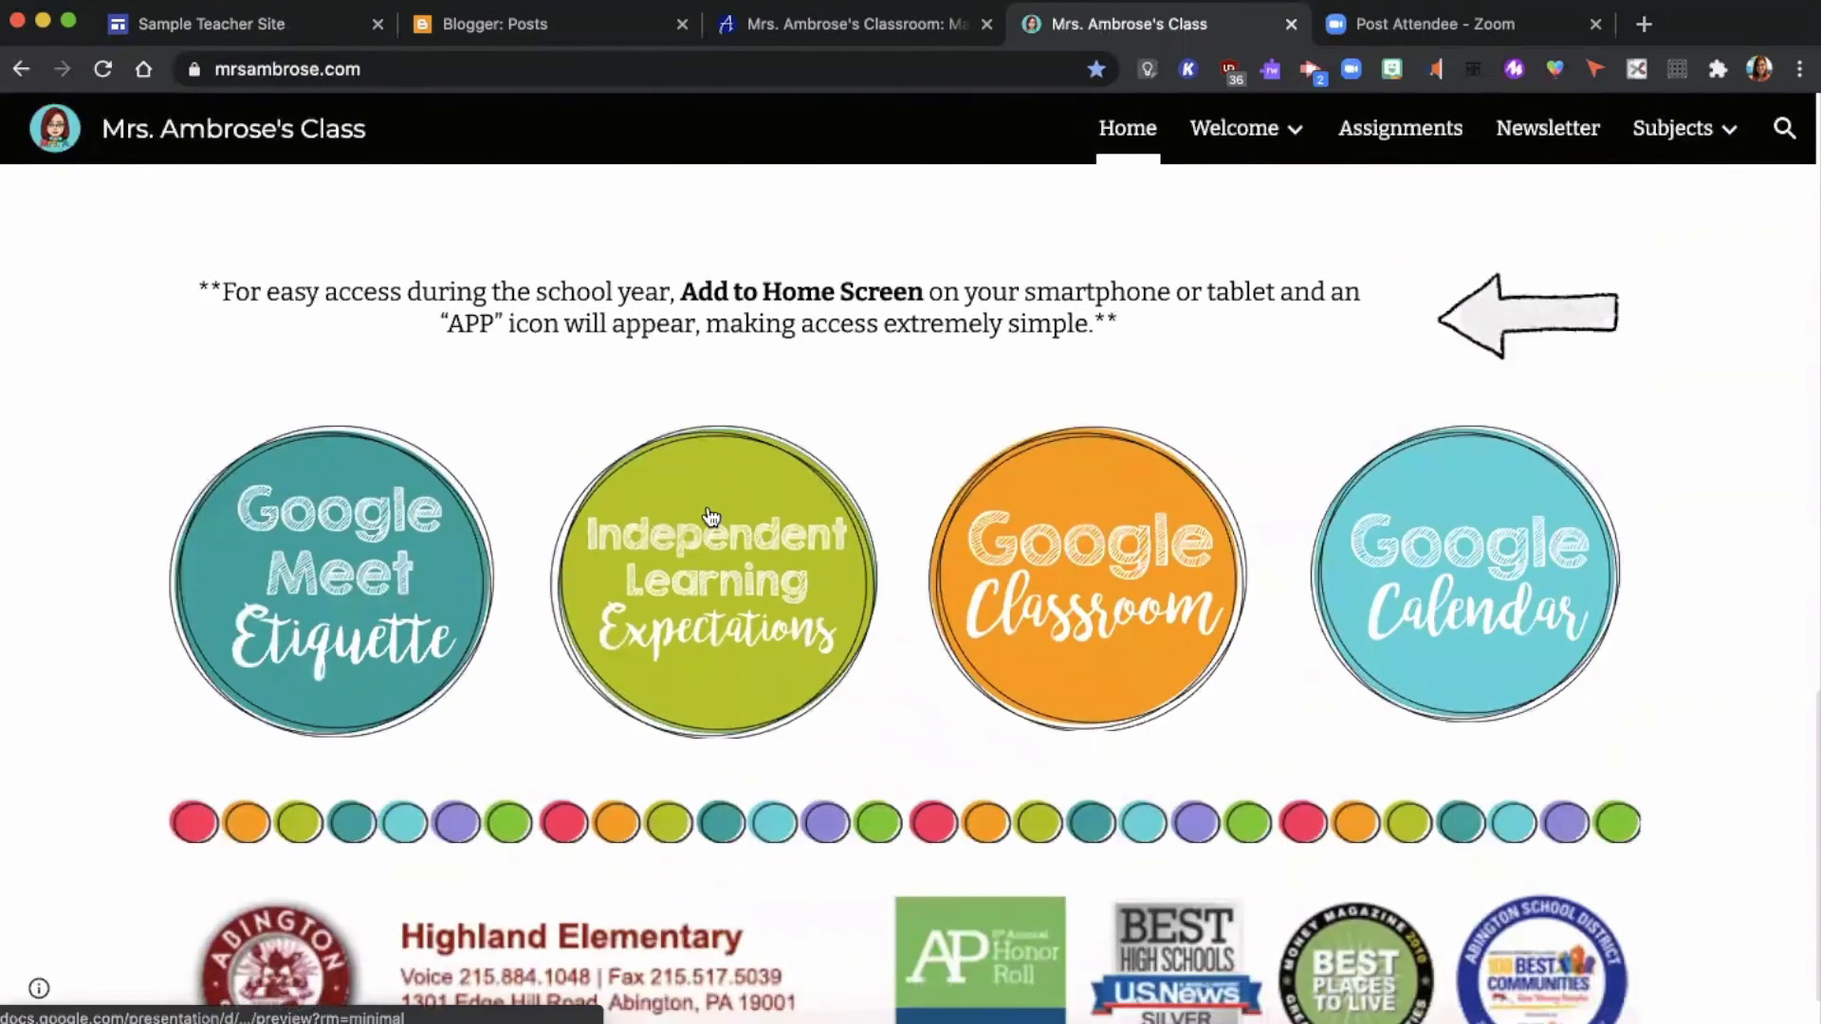
View the documents linked from the Independent Learning Expectations and Google Meet Etiquette circles, and look over the Home page's footer
click(710, 515)
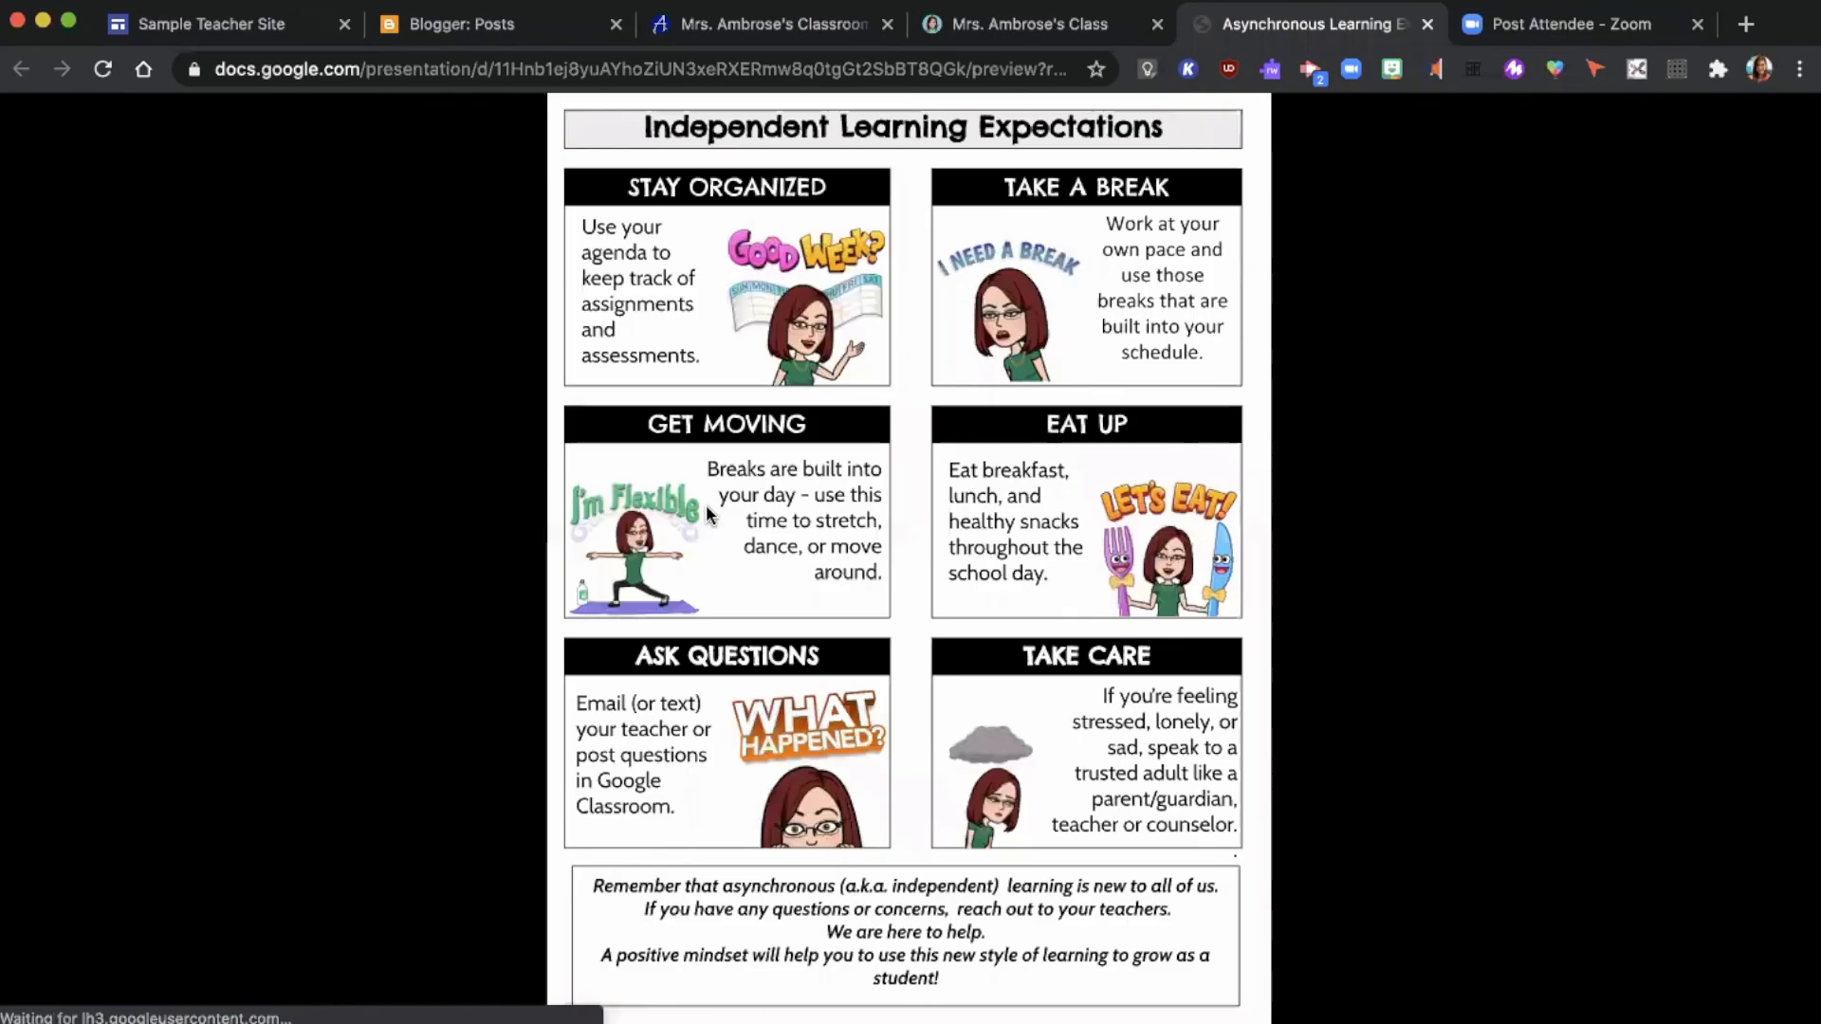
click(1428, 24)
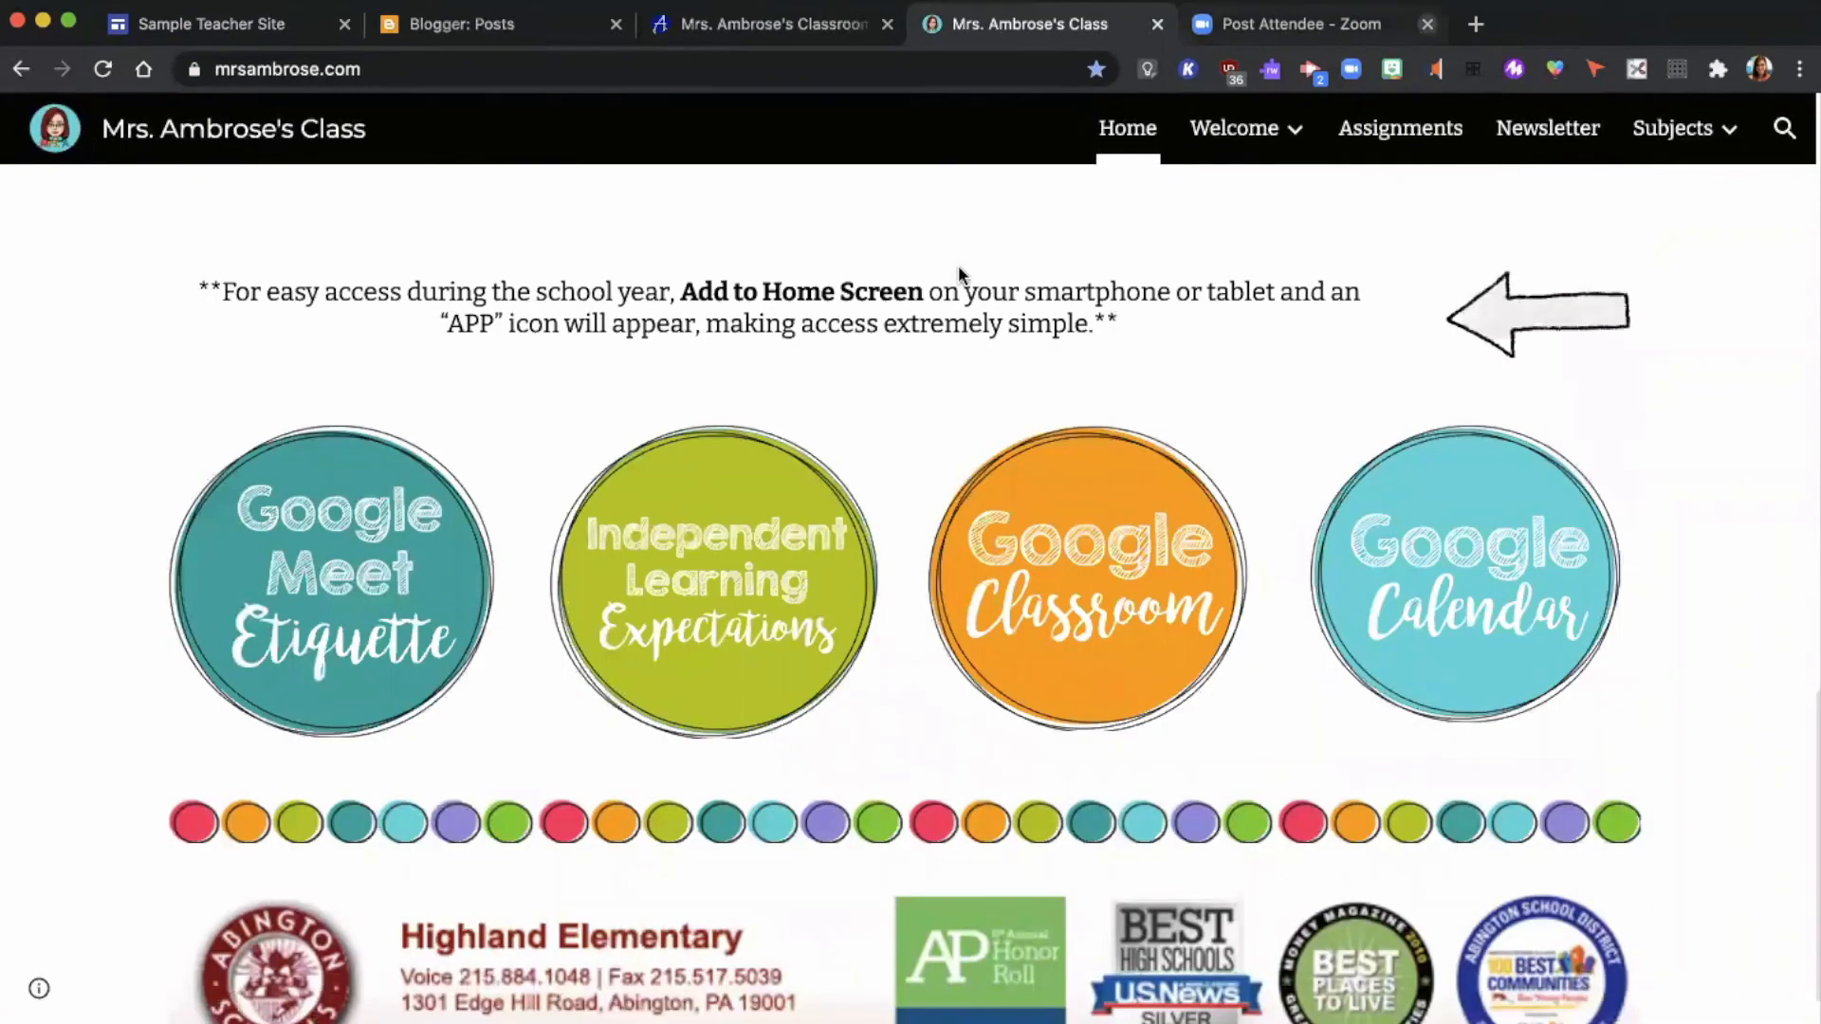
click(309, 599)
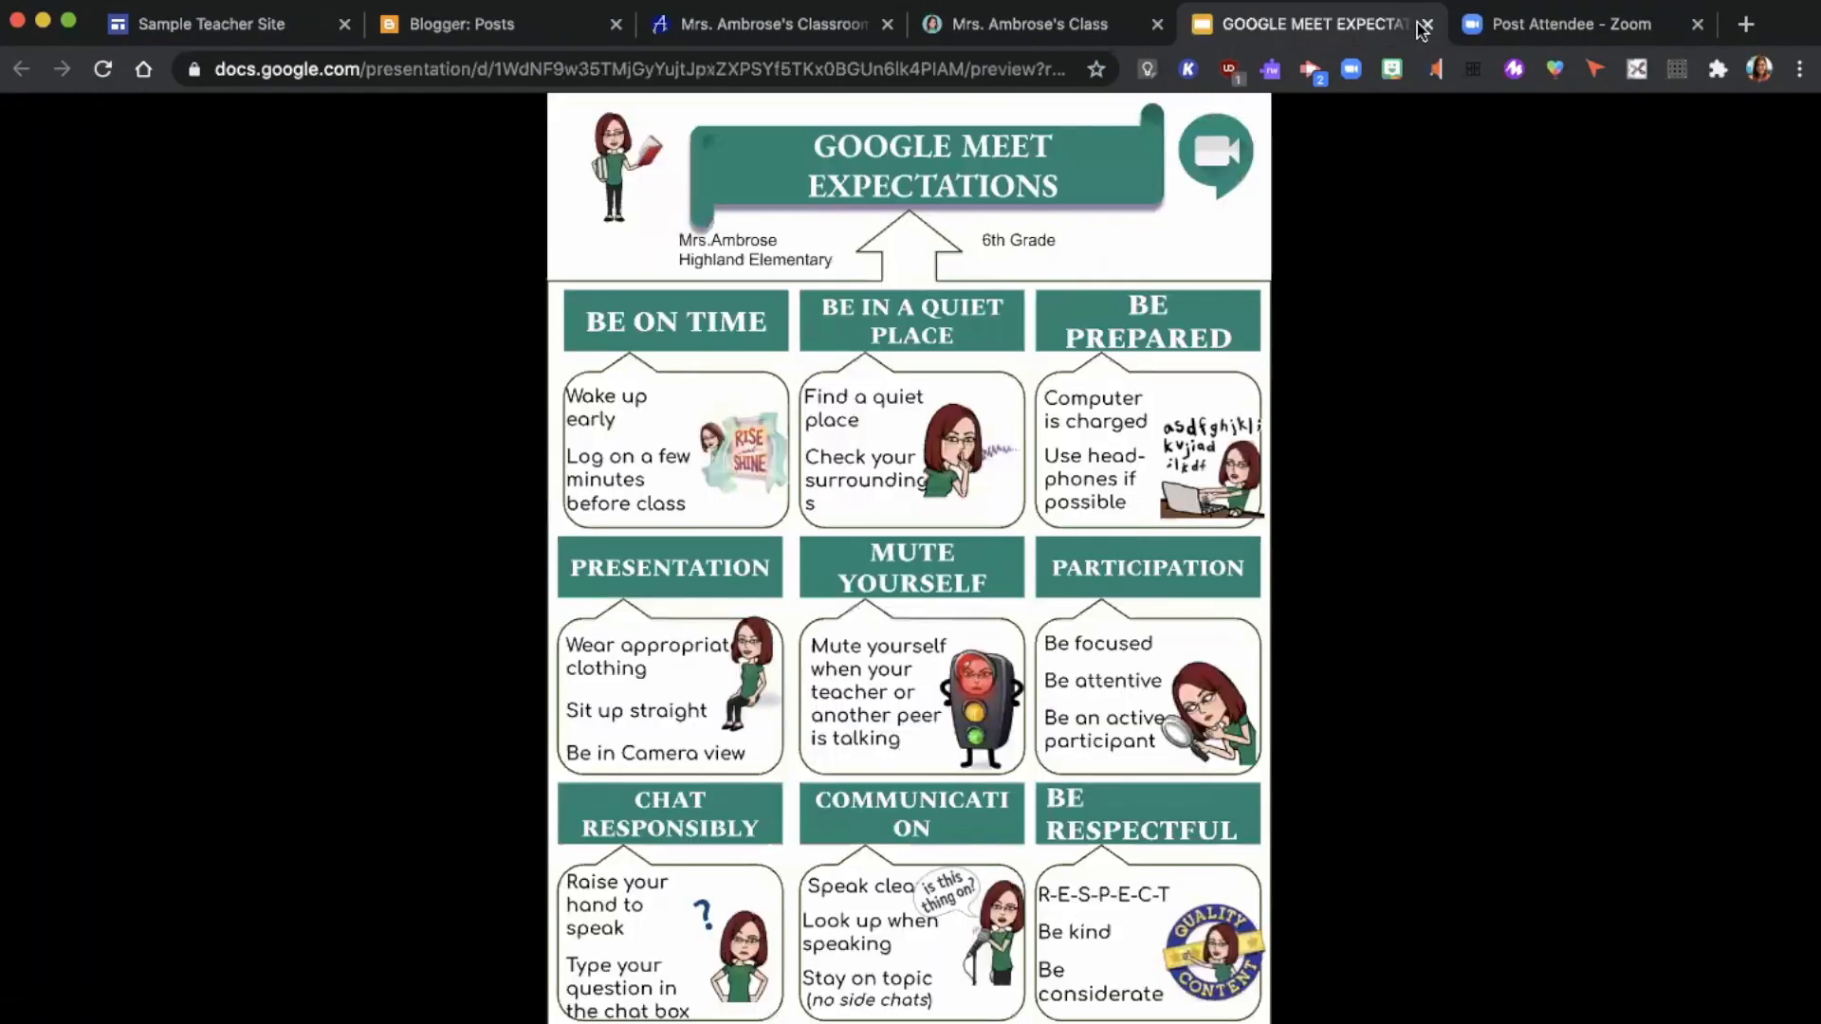
click(1423, 25)
scroll(743, 726, down, 2)
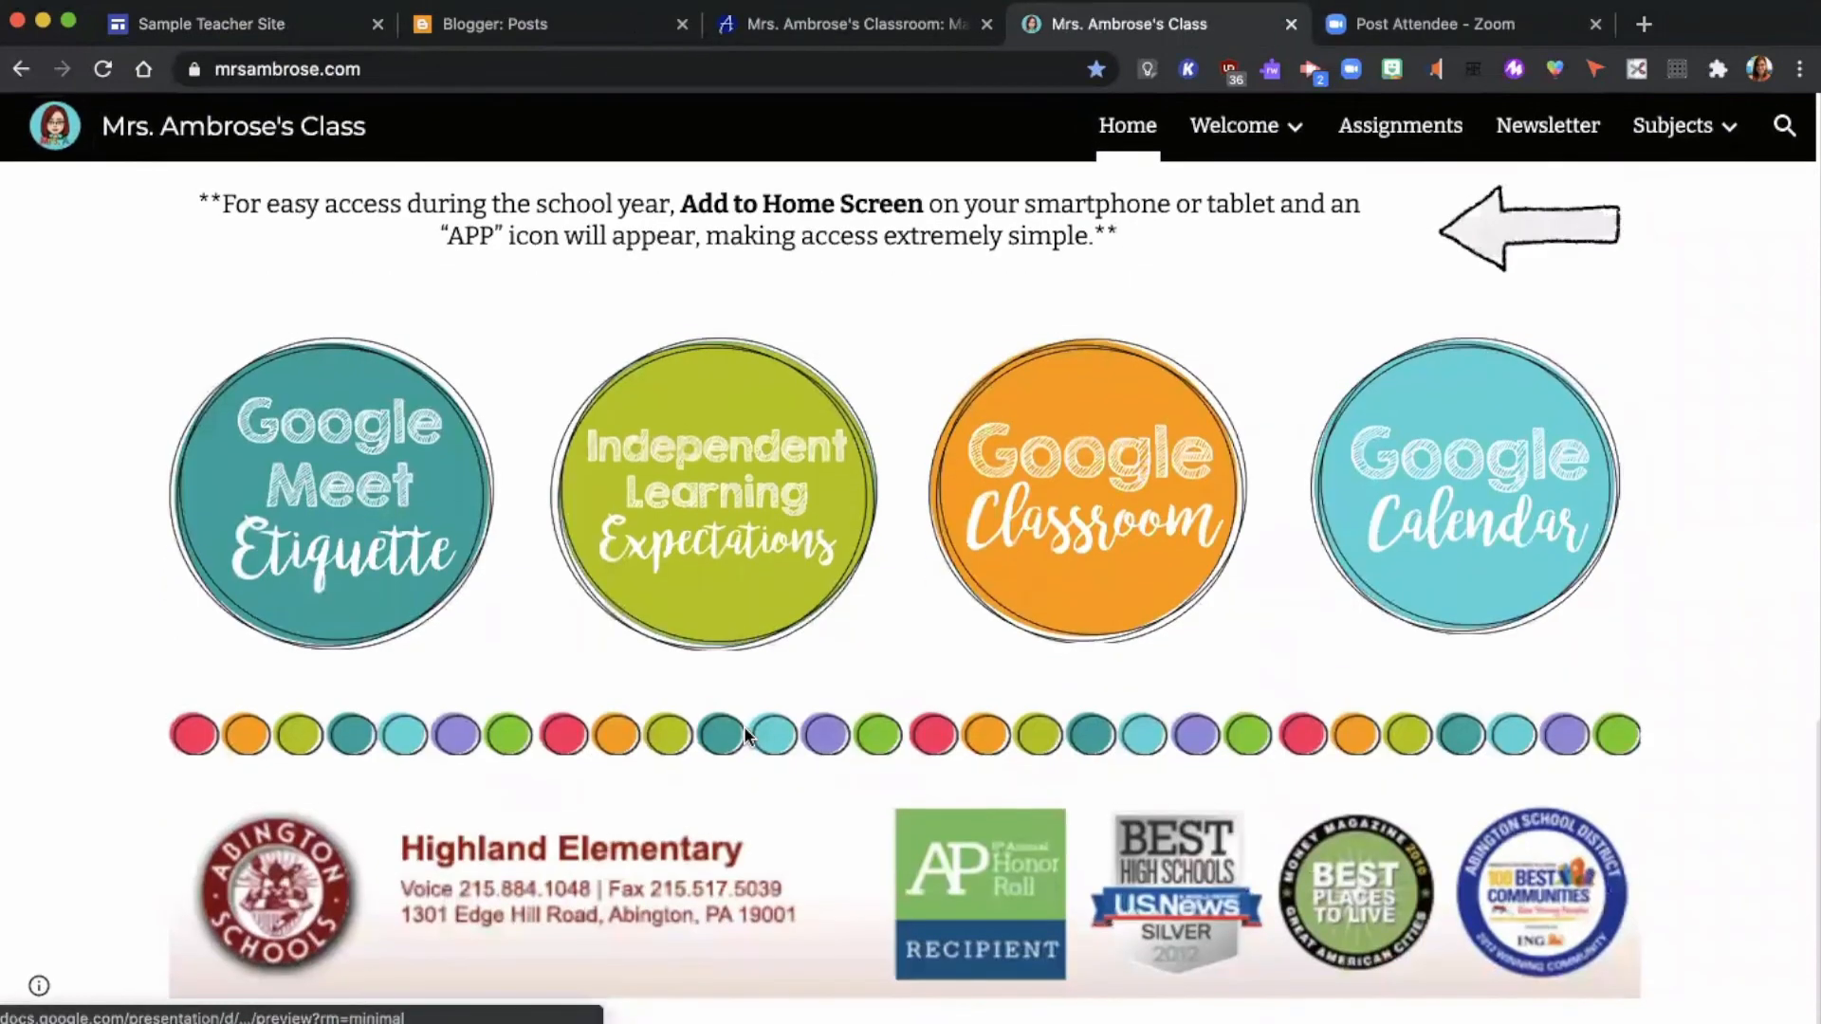
scroll(735, 868, up, 10)
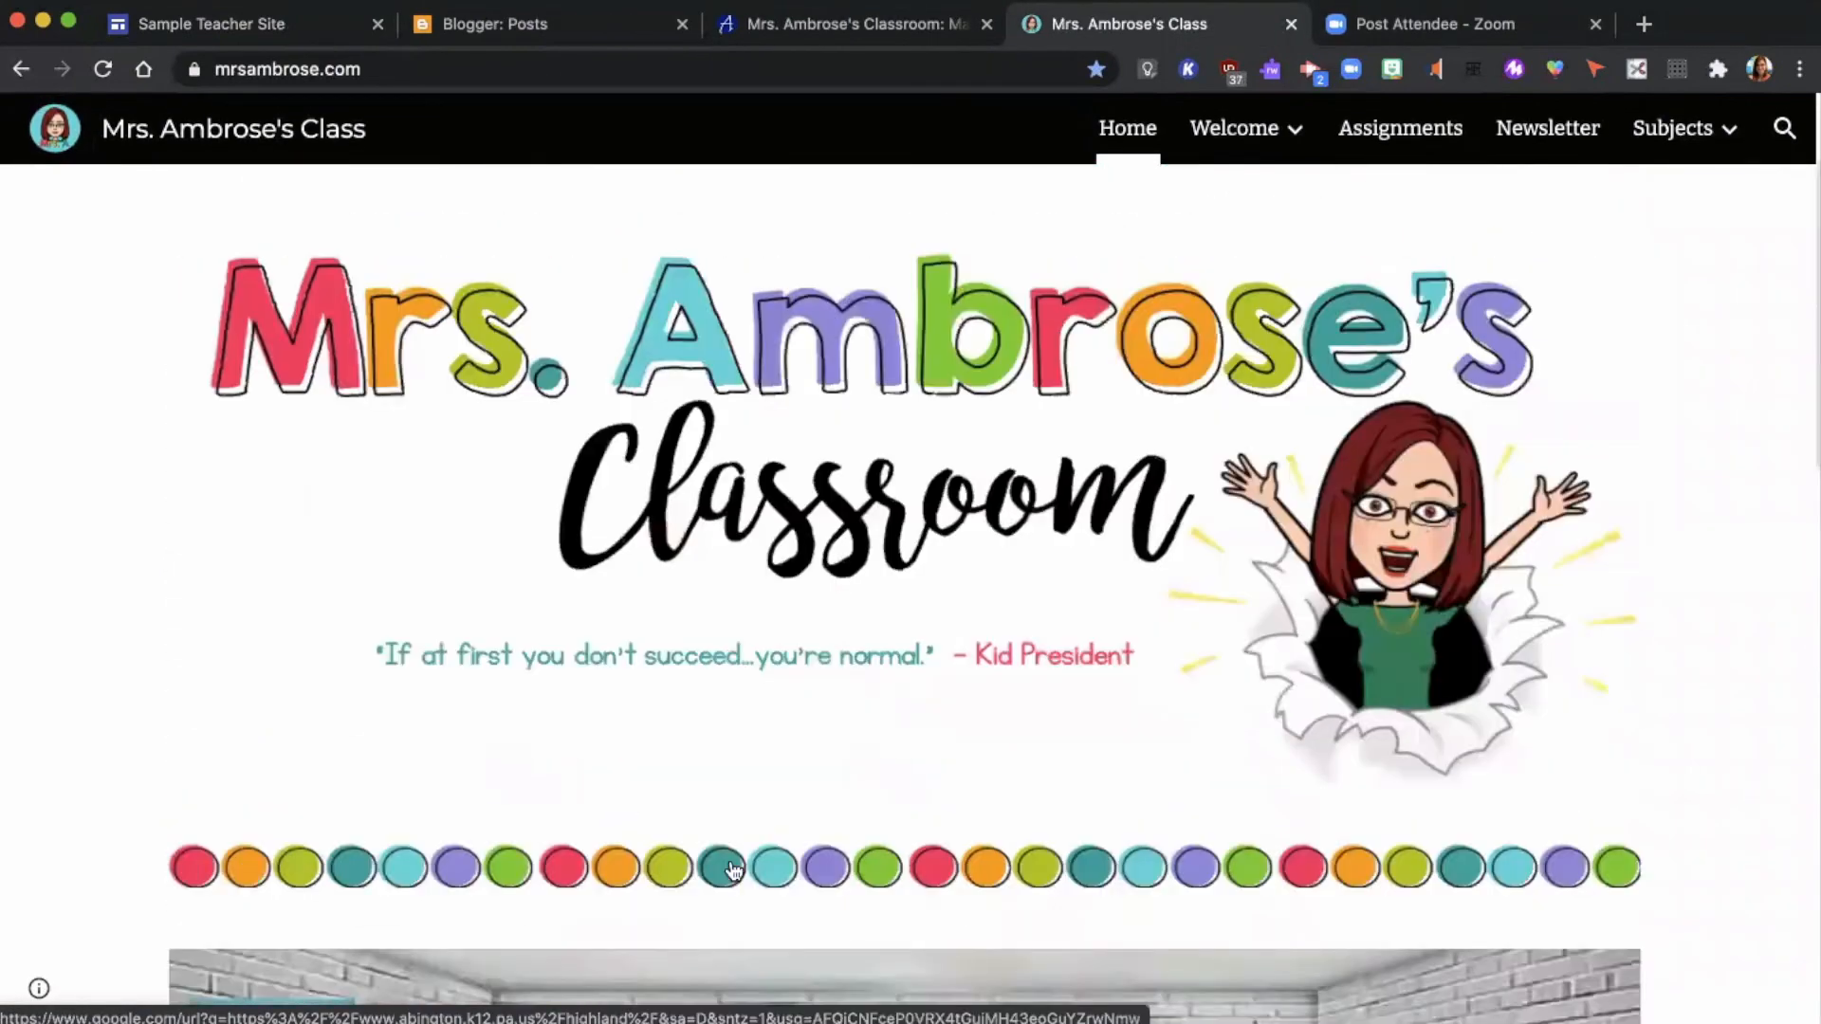
Open the teacher's About page under Welcome and examine its header, letter, bio and photo carousel
mouse_move(1254, 160)
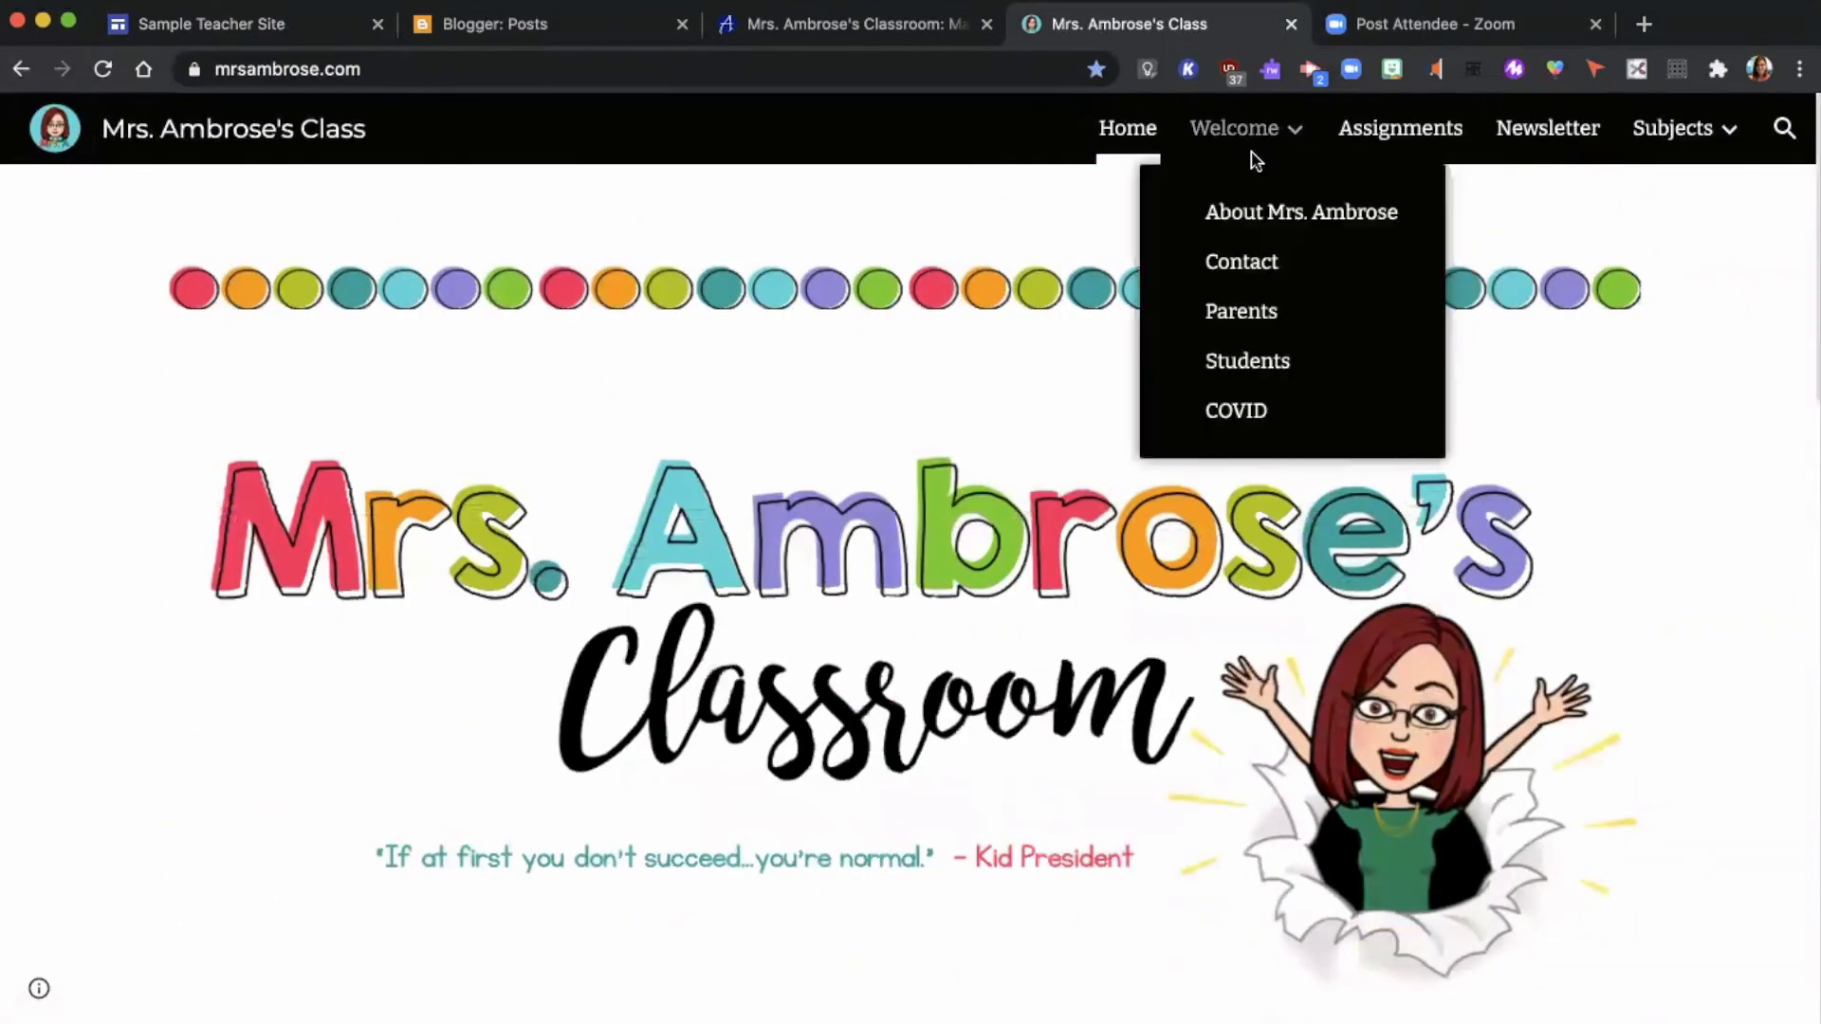
click(1250, 210)
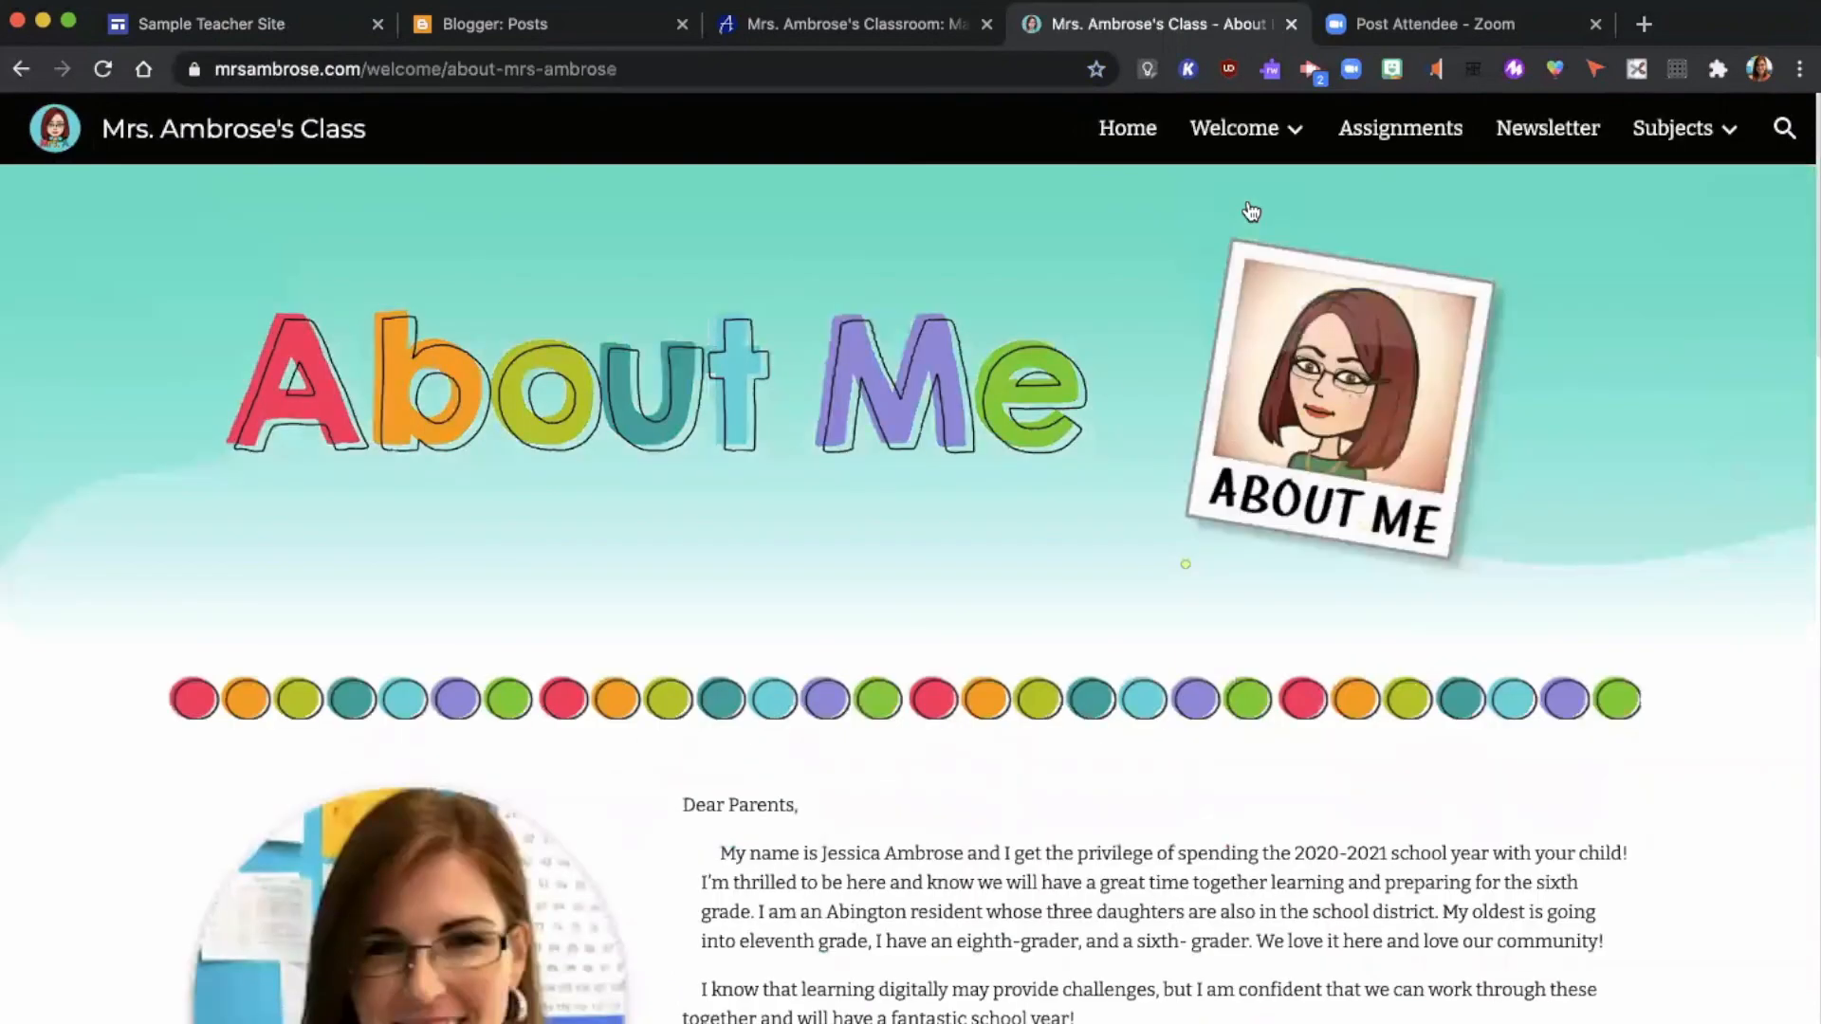
scroll(984, 711, down, 8)
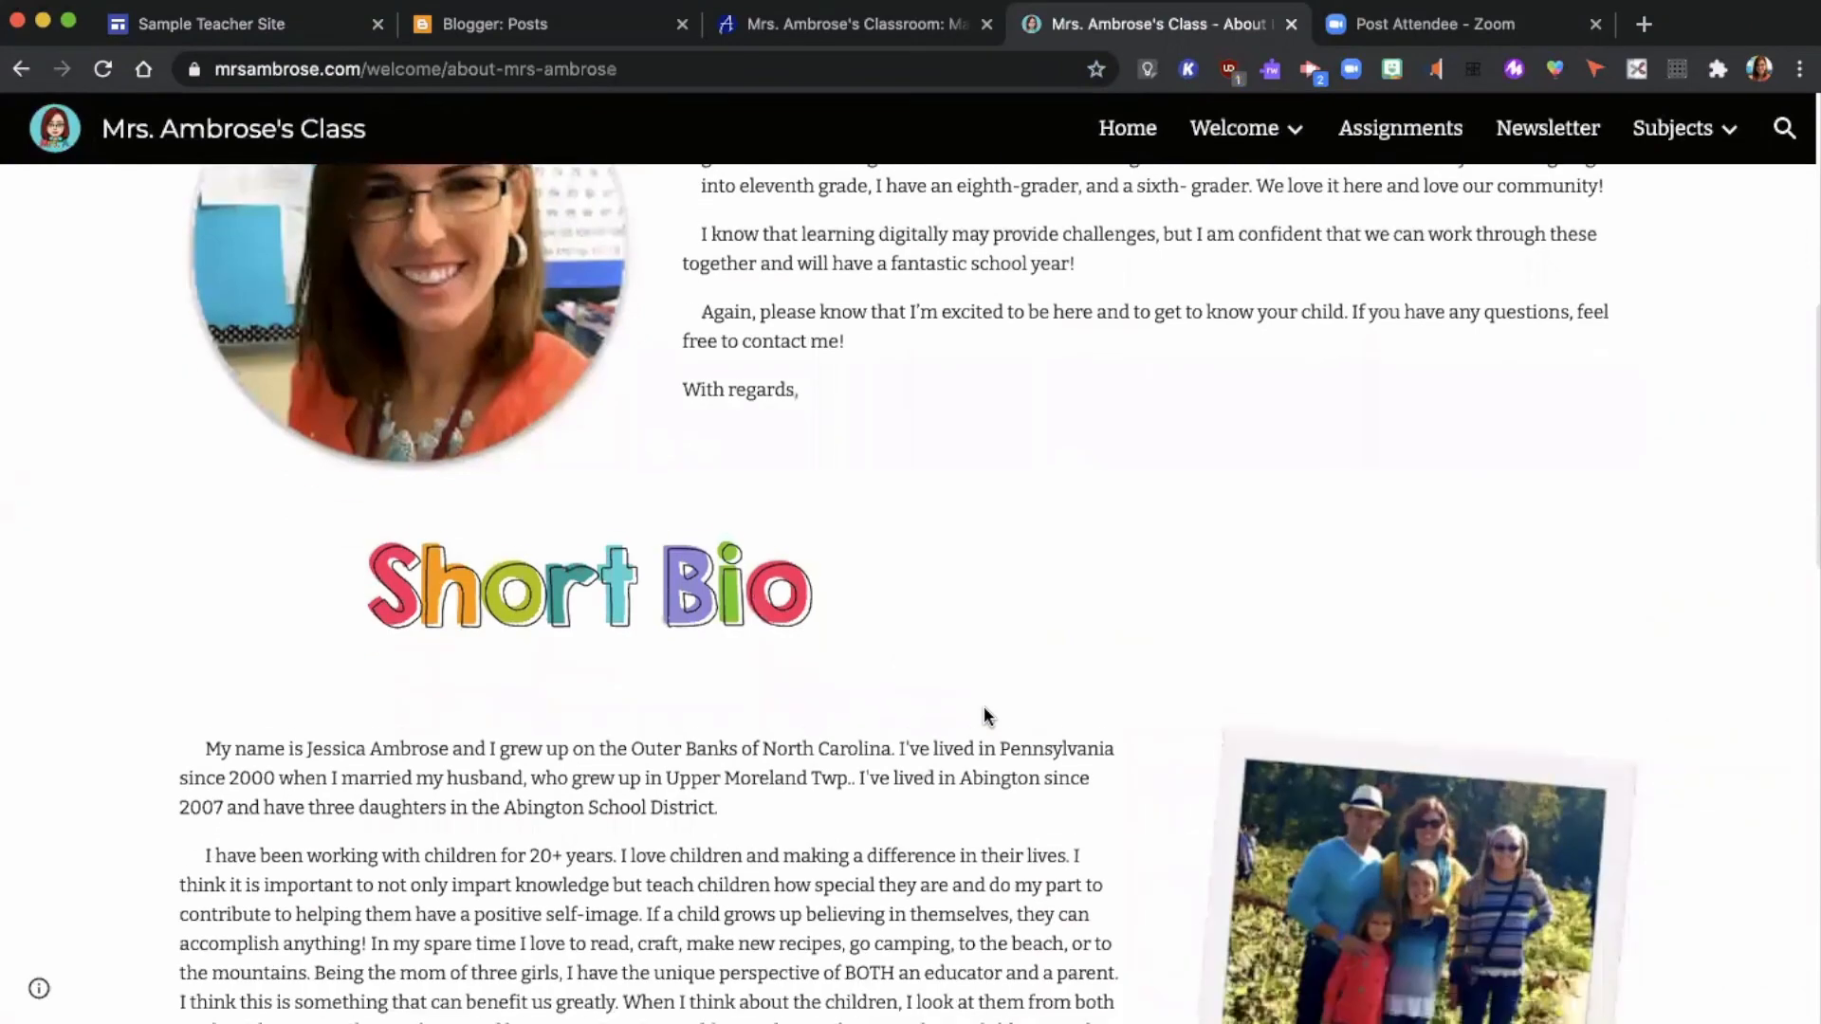
scroll(983, 711, down, 7)
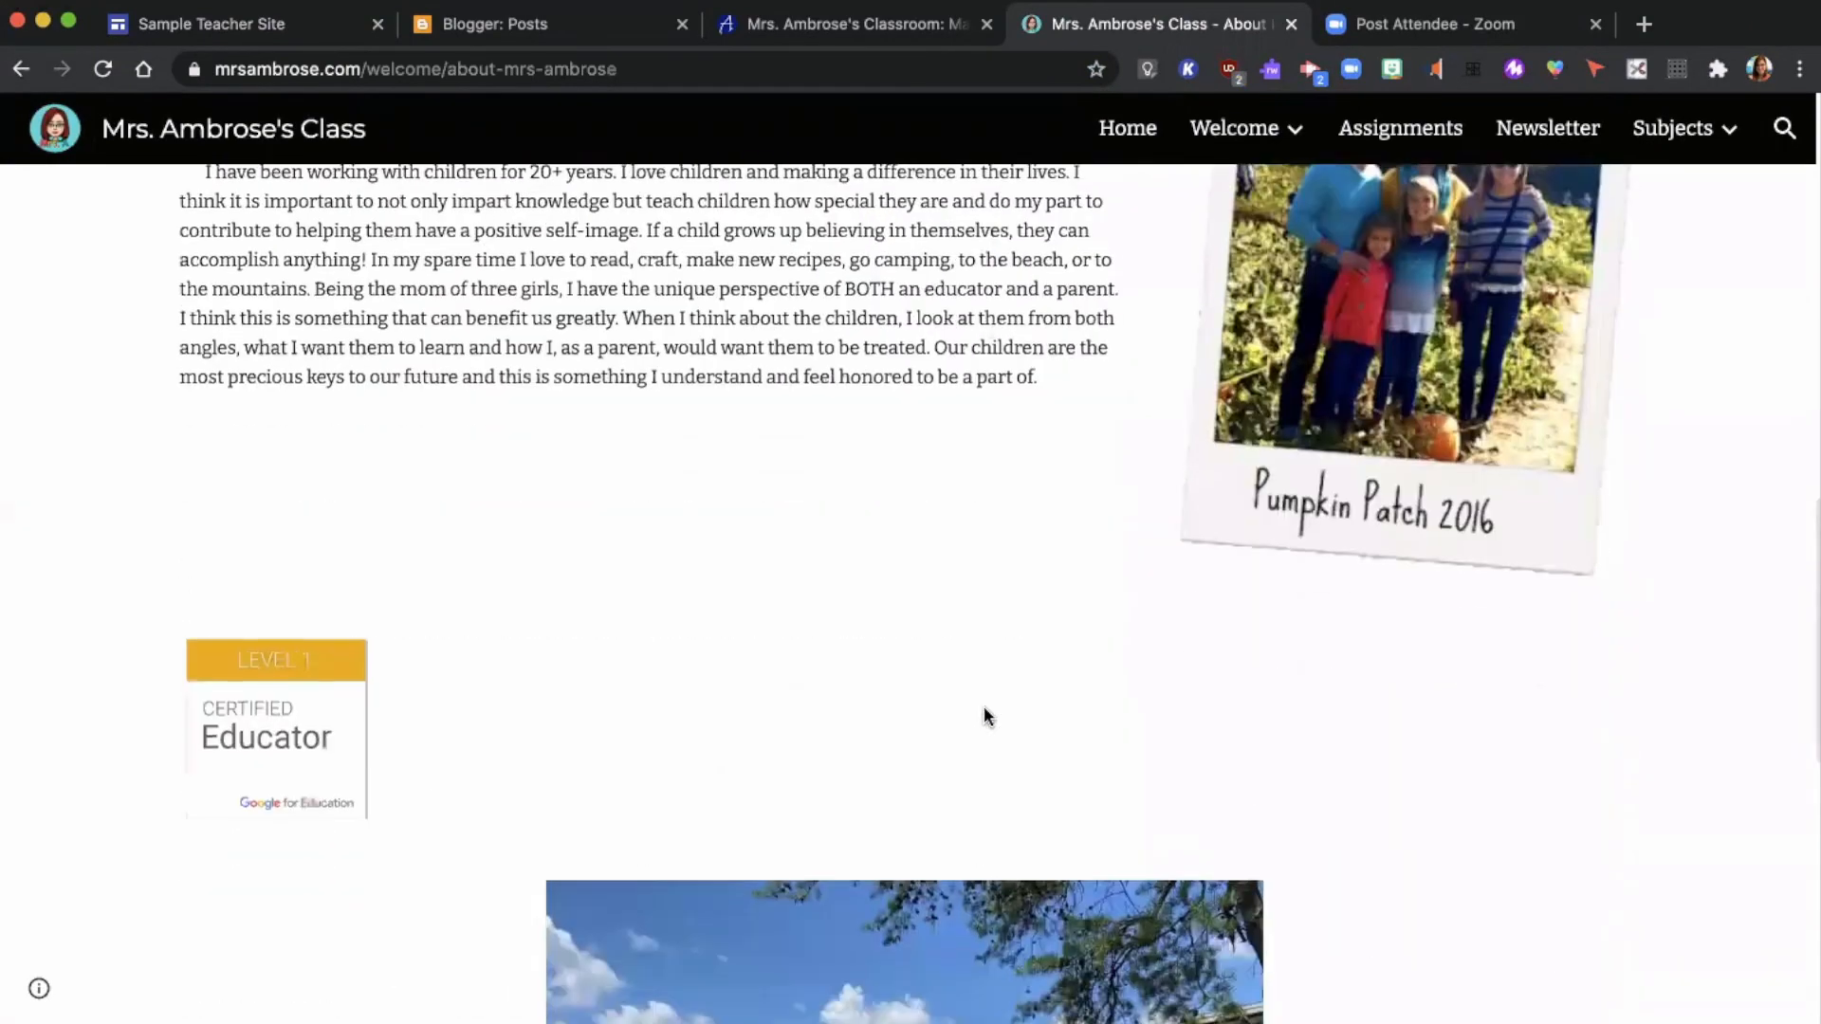
scroll(970, 721, down, 6)
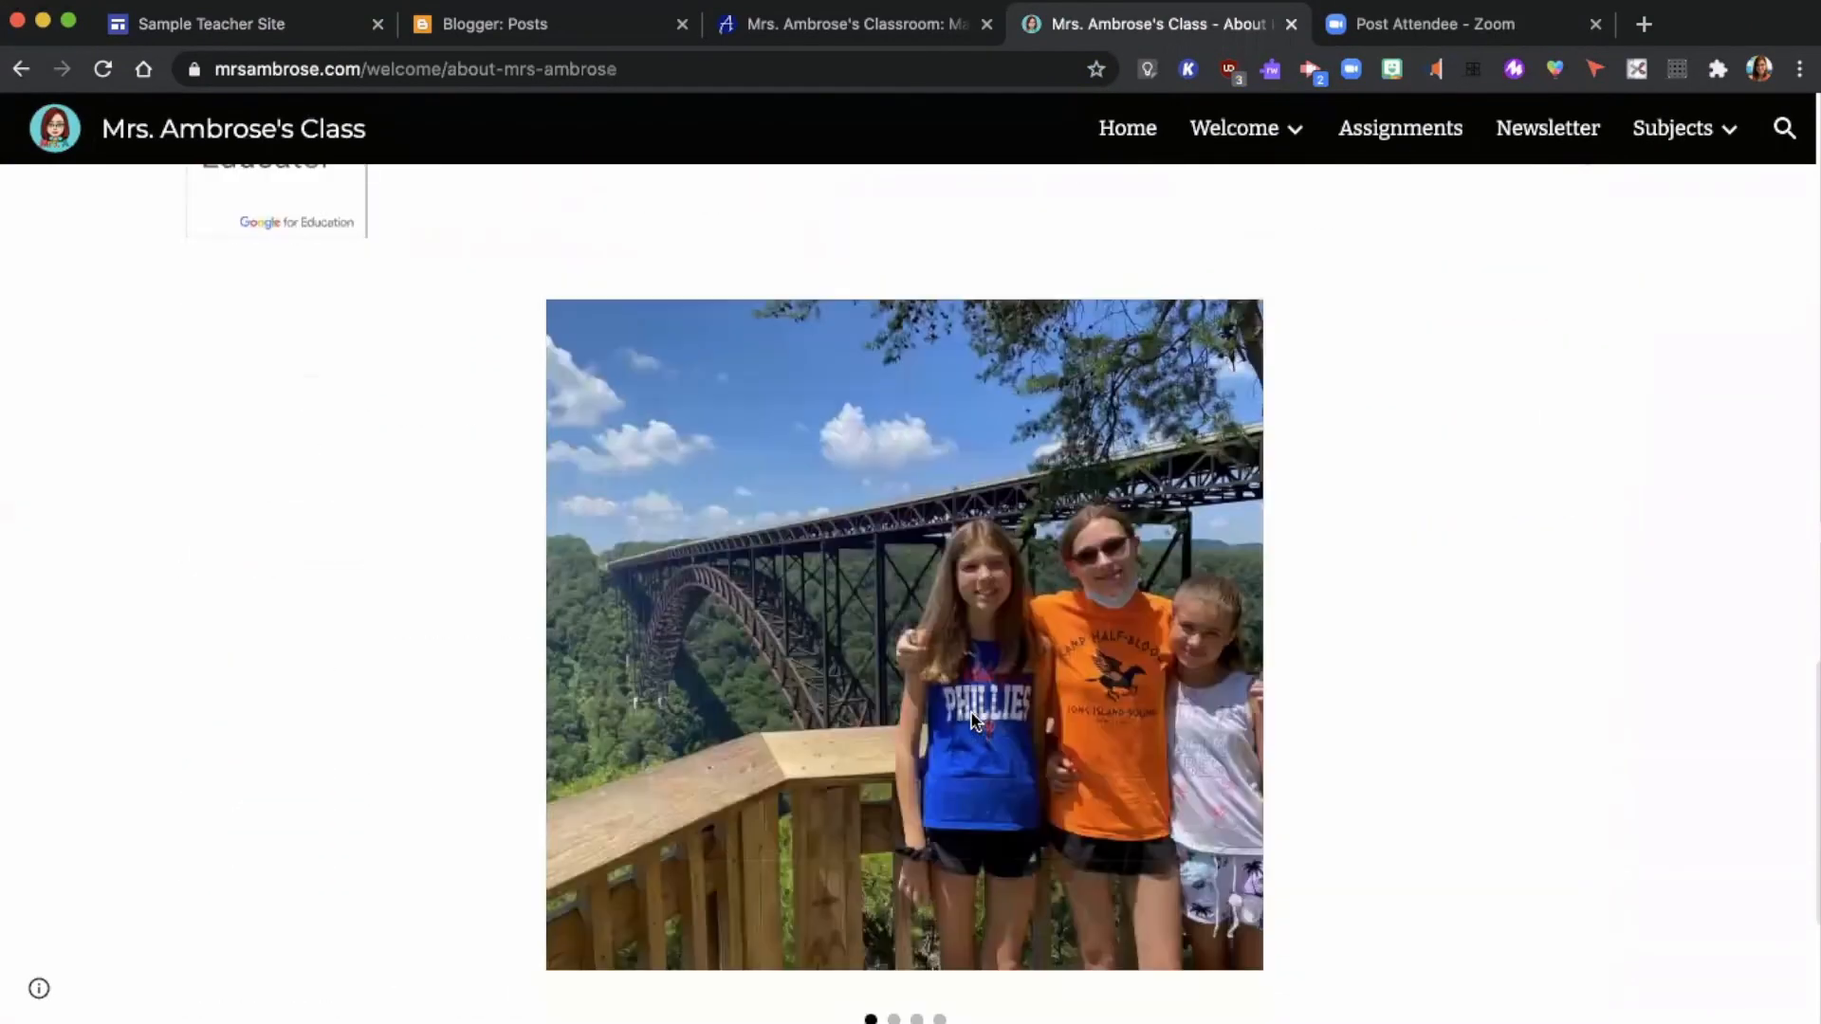
click(1224, 588)
scroll(1224, 592, up, 9)
scroll(1223, 590, up, 12)
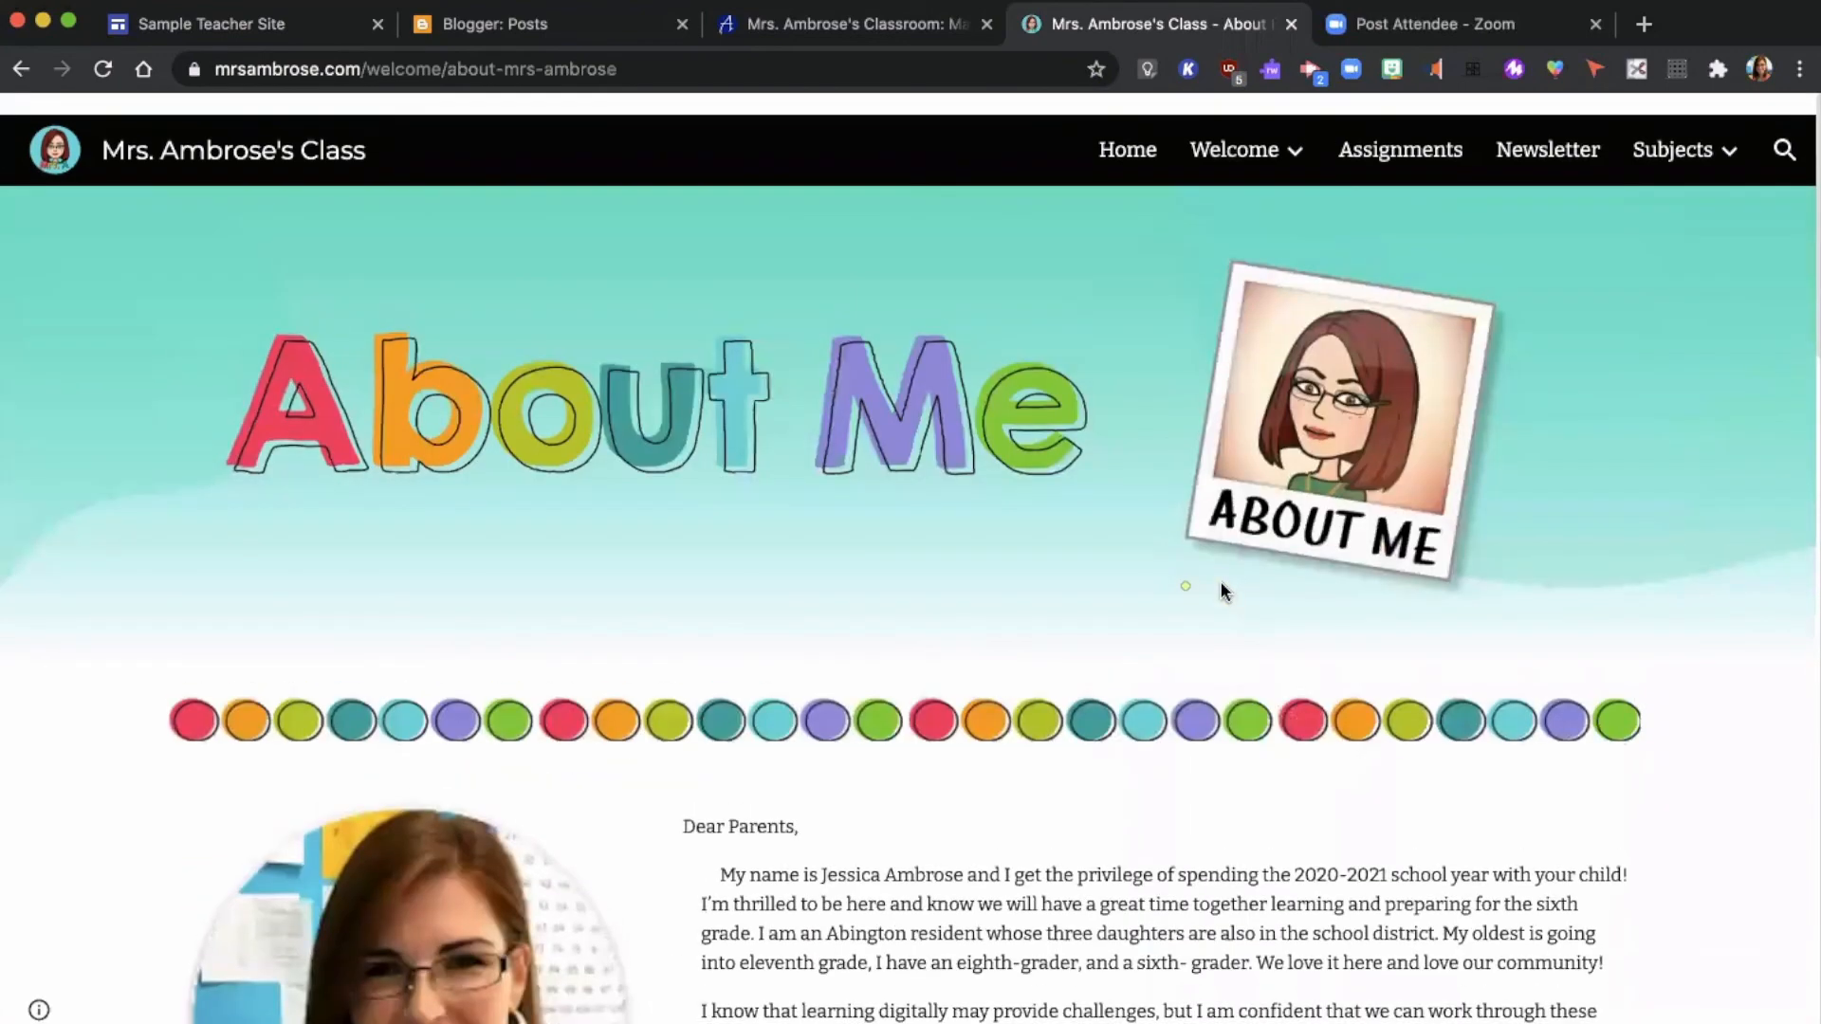
Switch back to the Sample Teacher Site editor, try a divider below the row of circle images, and remove it
click(230, 40)
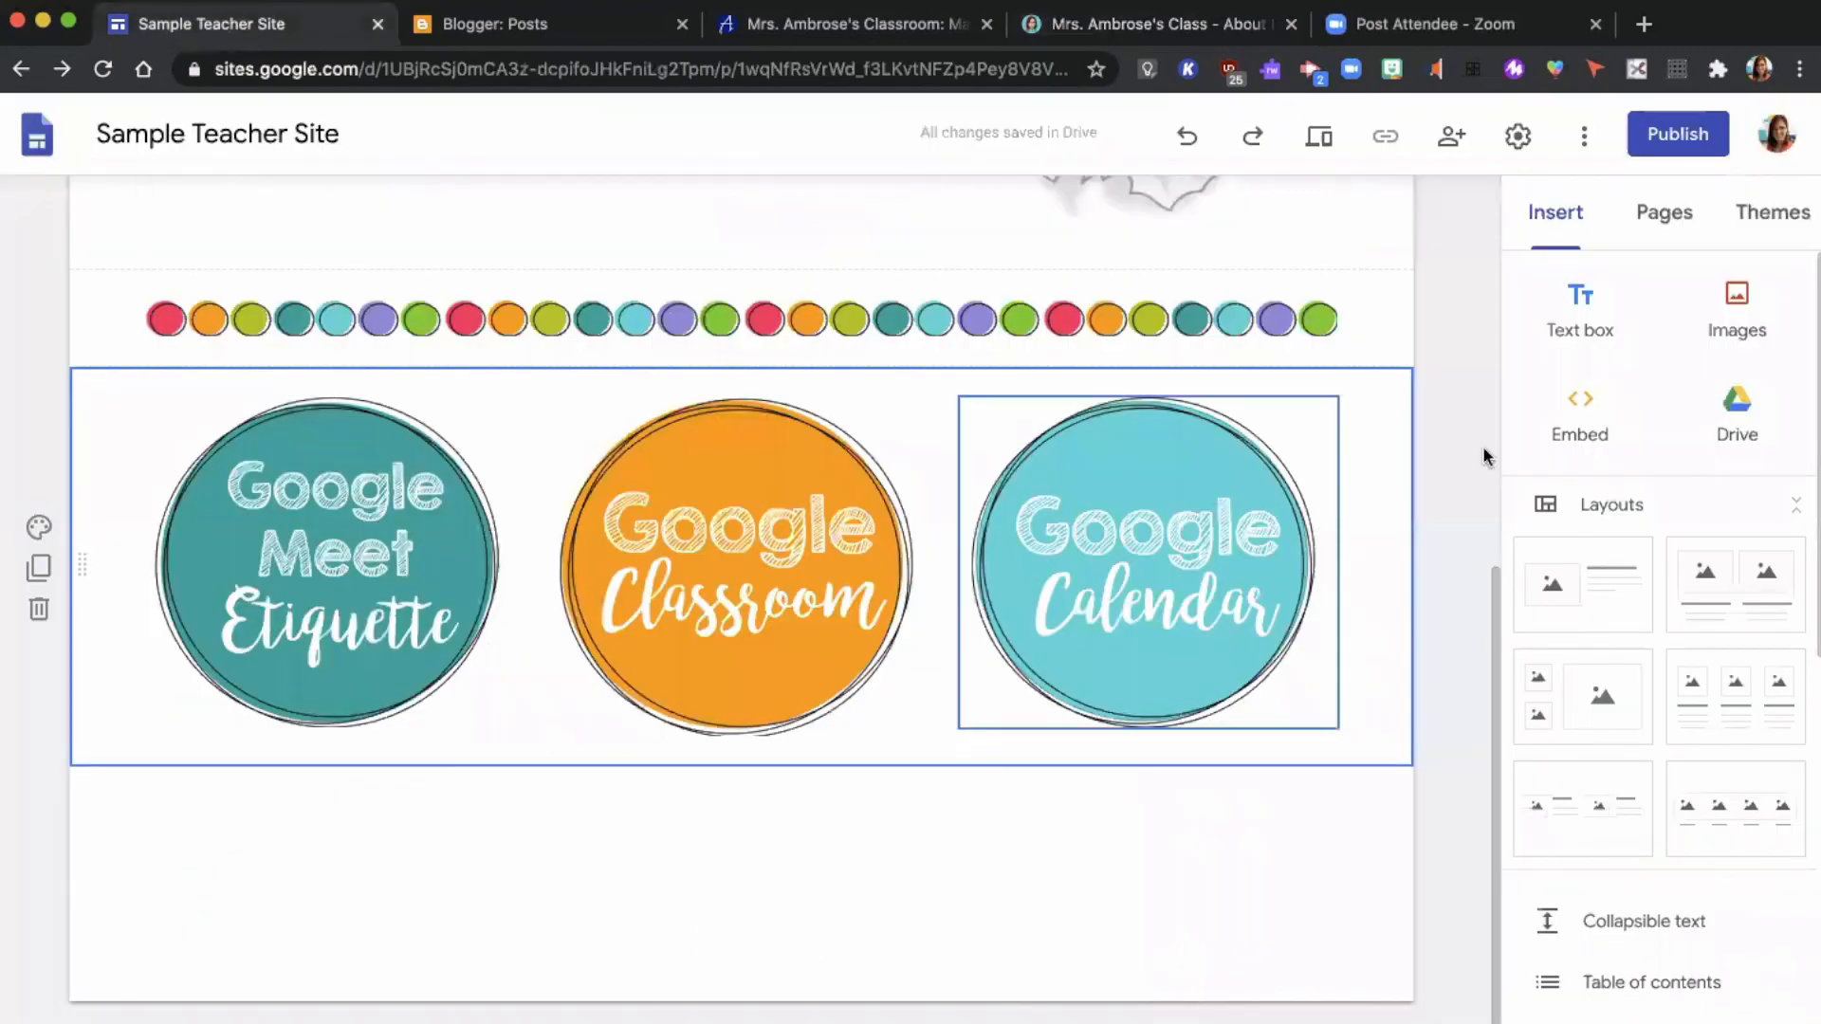
scroll(1685, 576, down, 4)
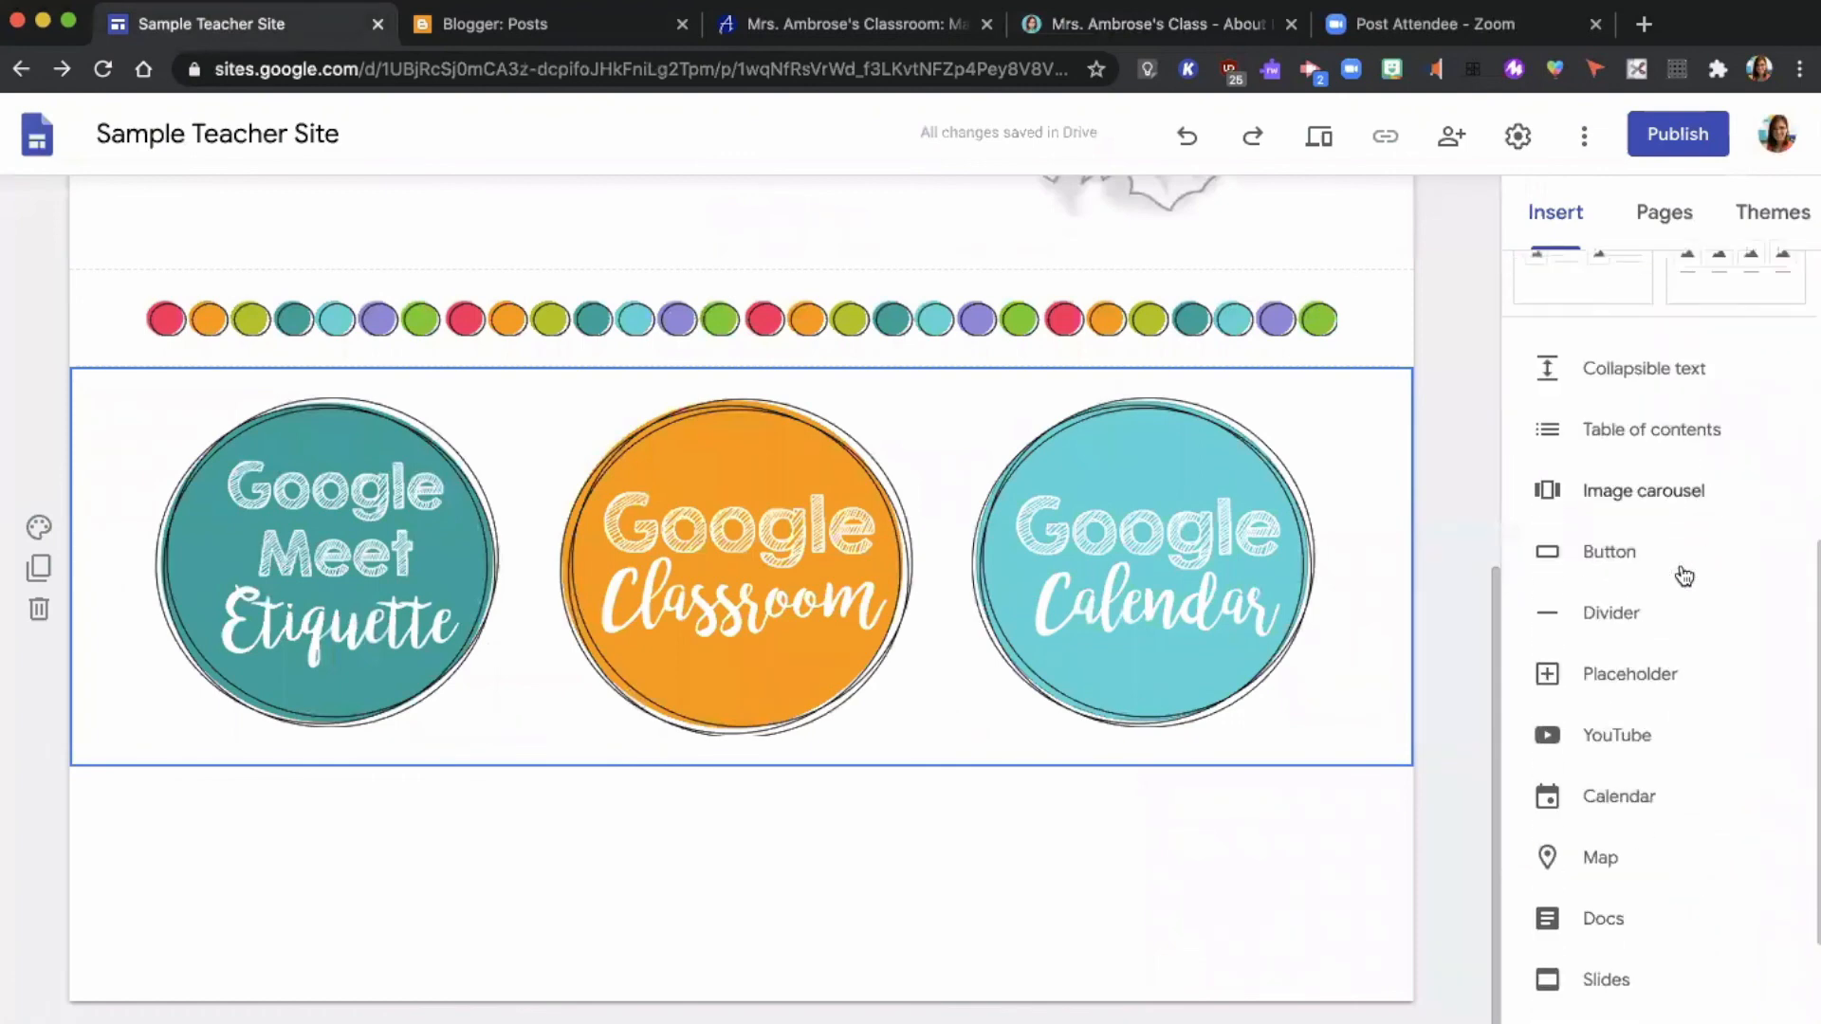
scroll(1602, 692, down, 2)
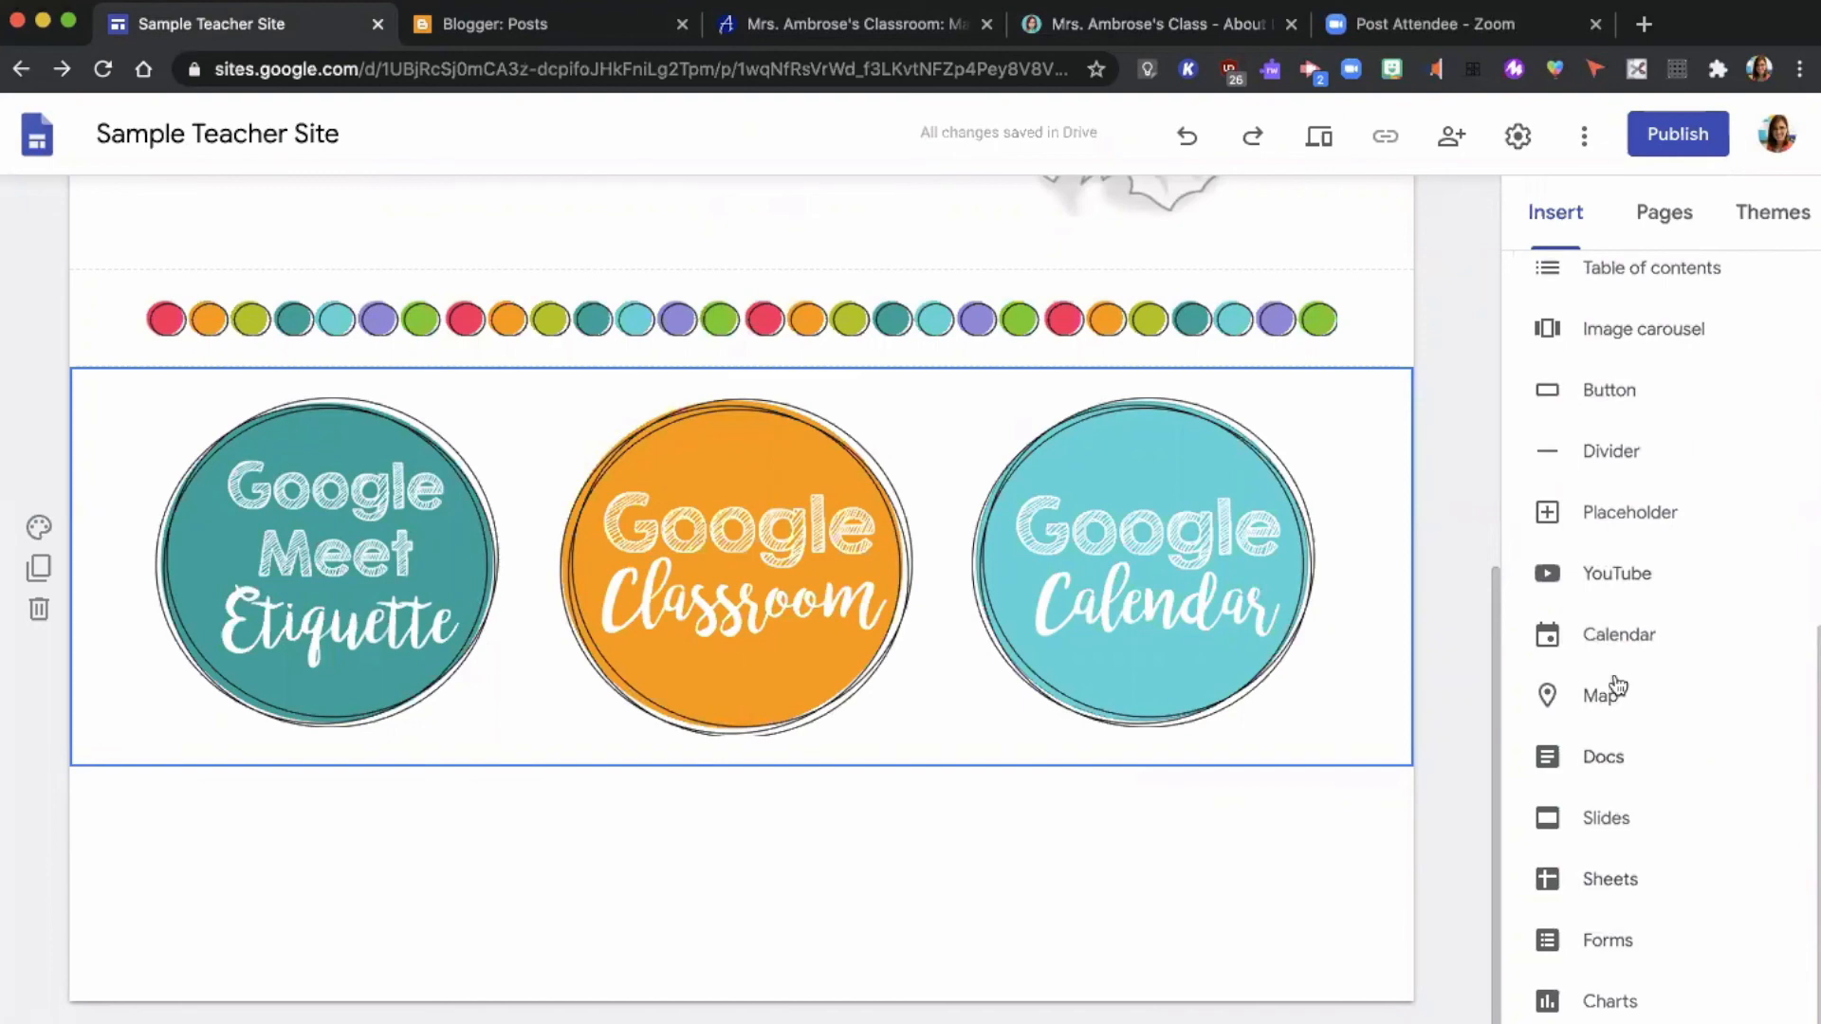
scroll(1612, 703, up, 2)
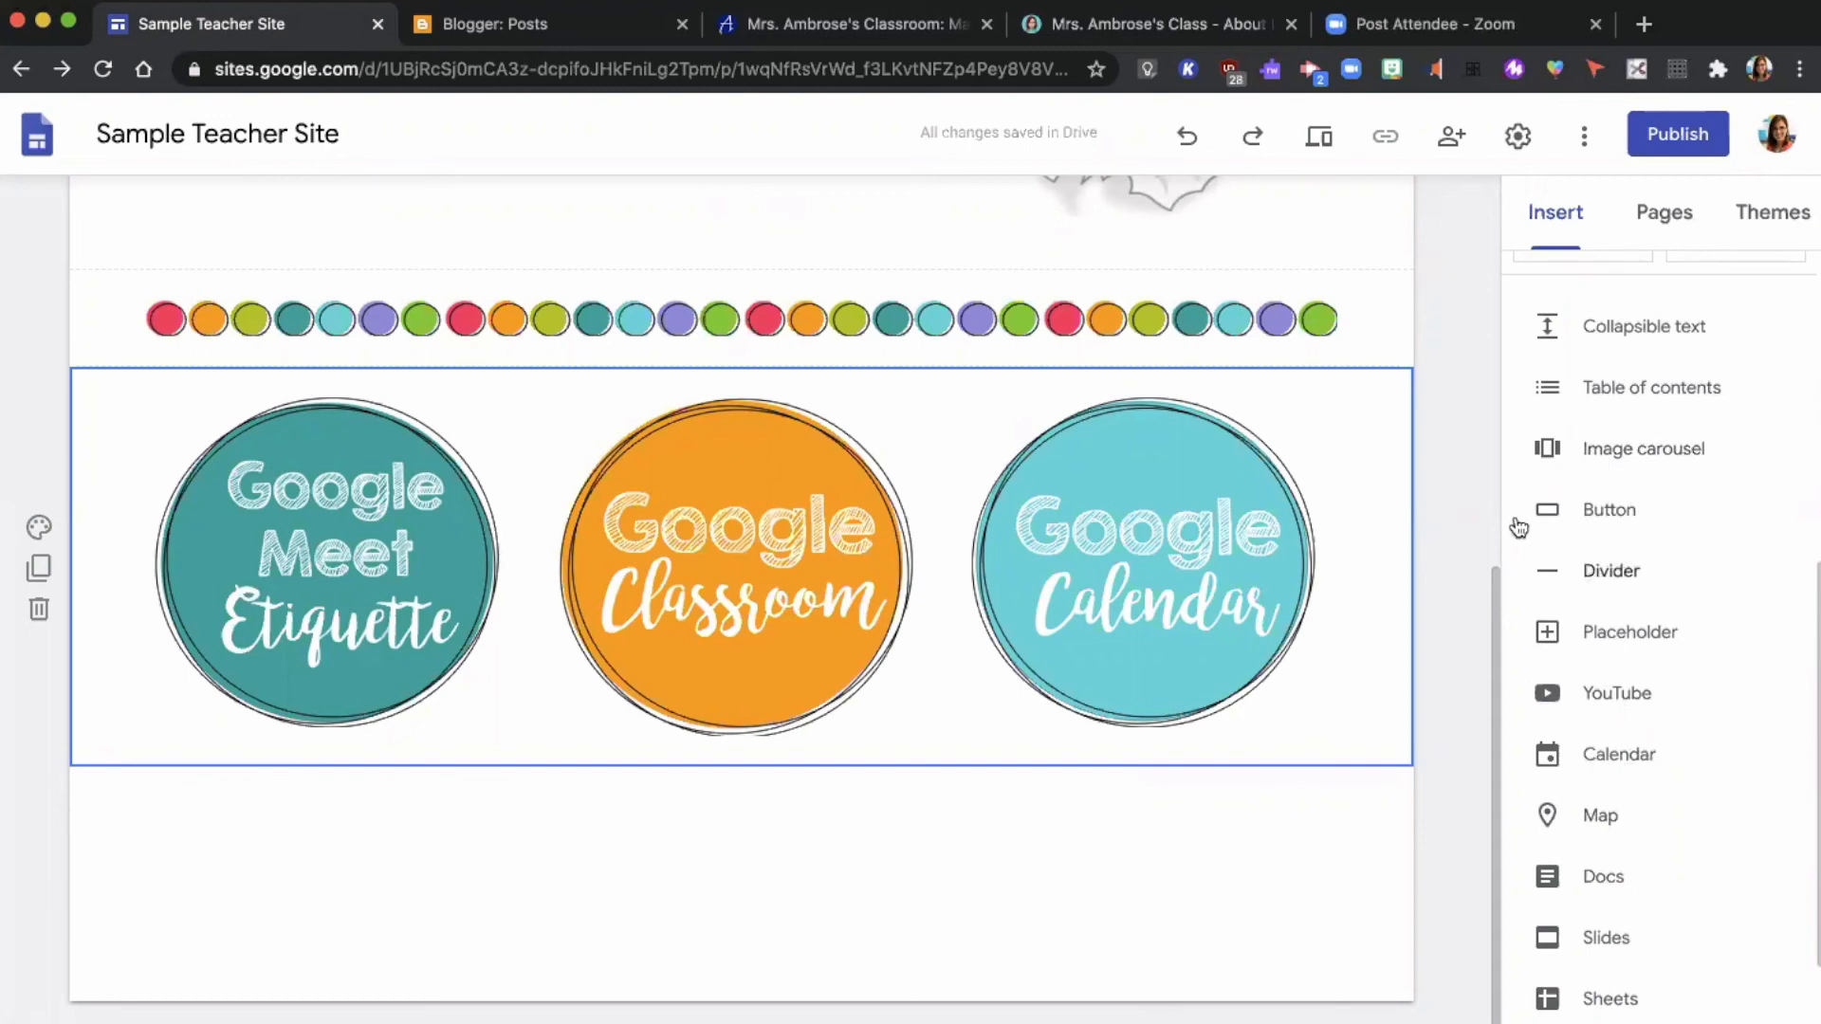
click(1587, 574)
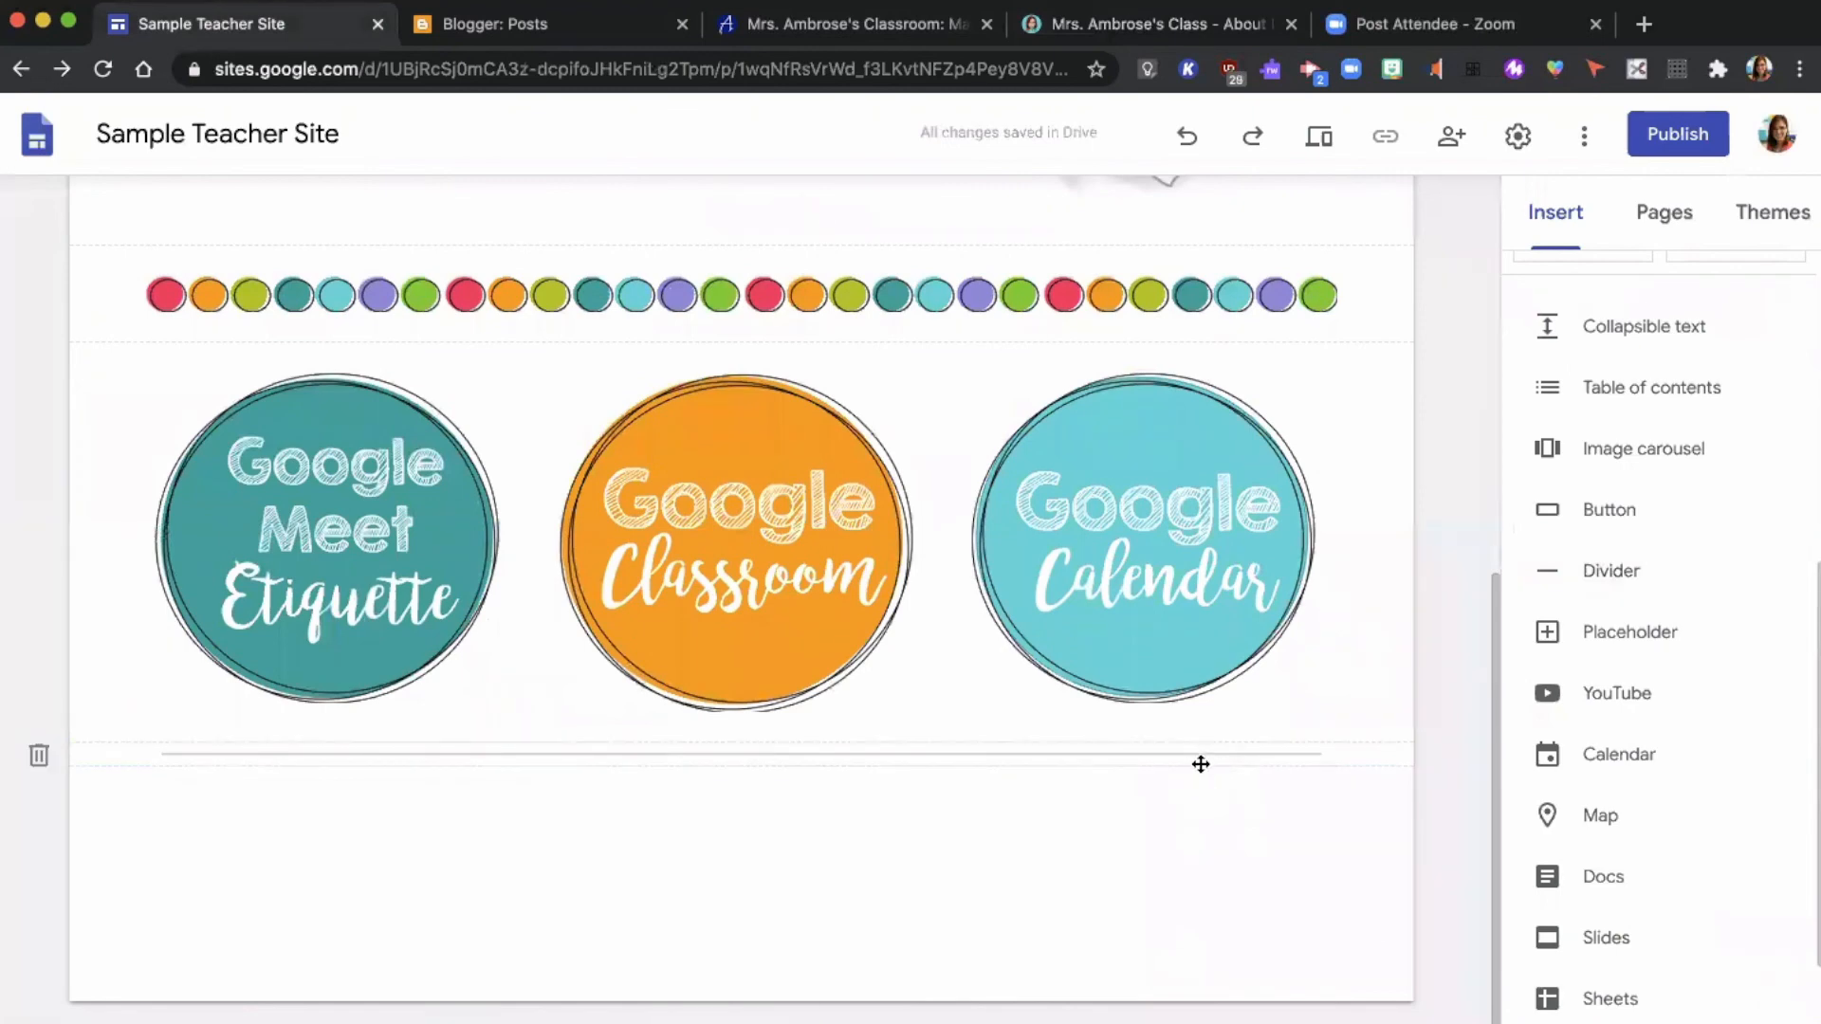
click(39, 755)
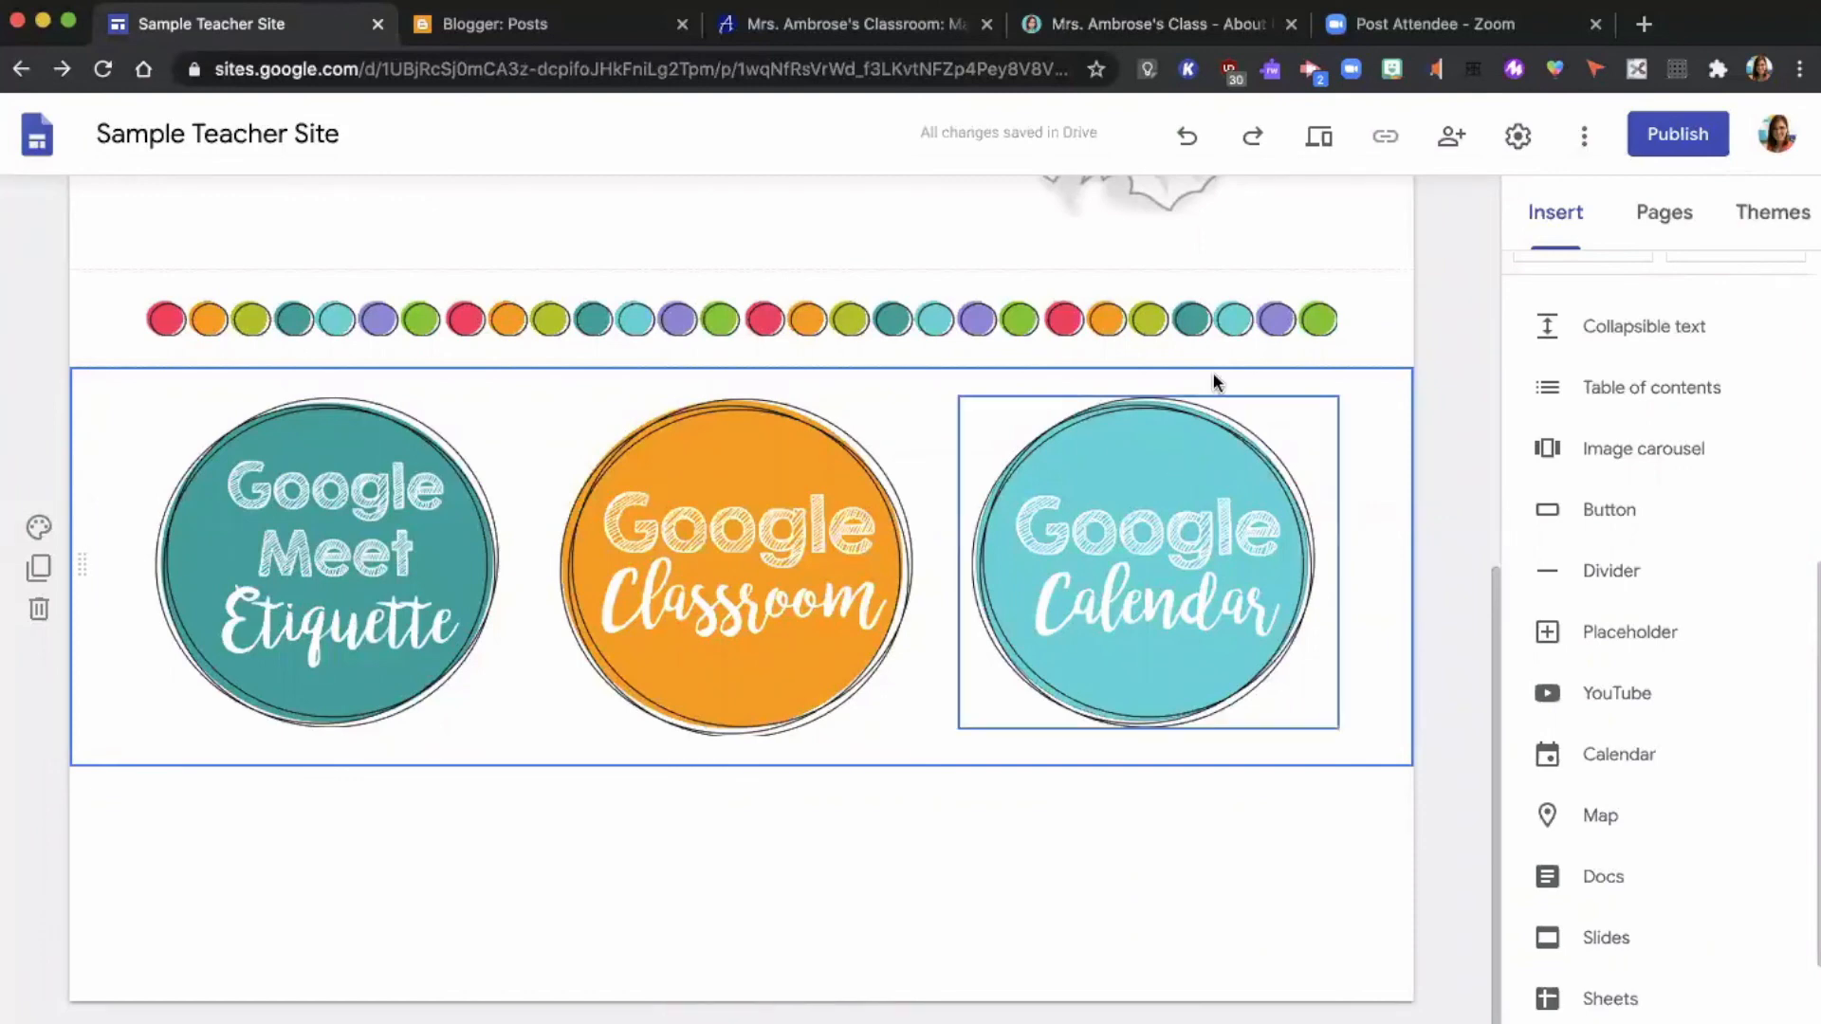
Open the Assignments page and replace its header image with an uploaded teal-green background
scroll(1205, 370, up, 8)
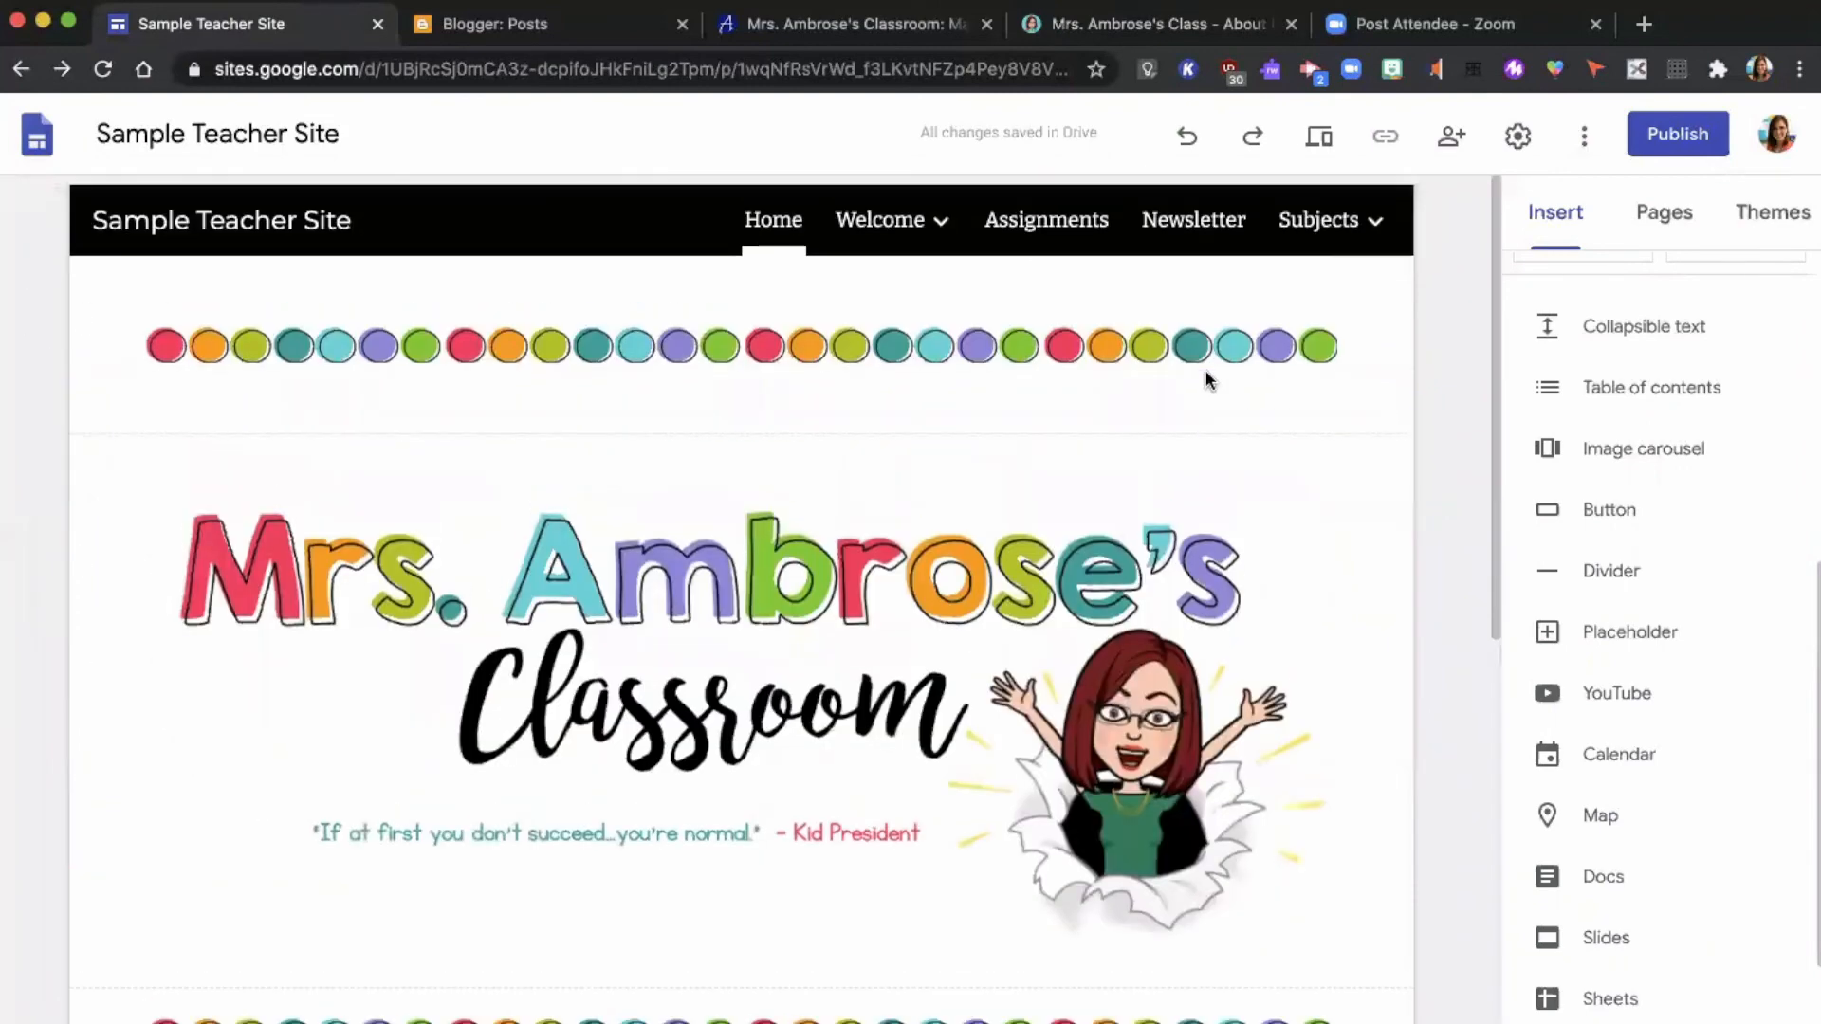
click(1086, 235)
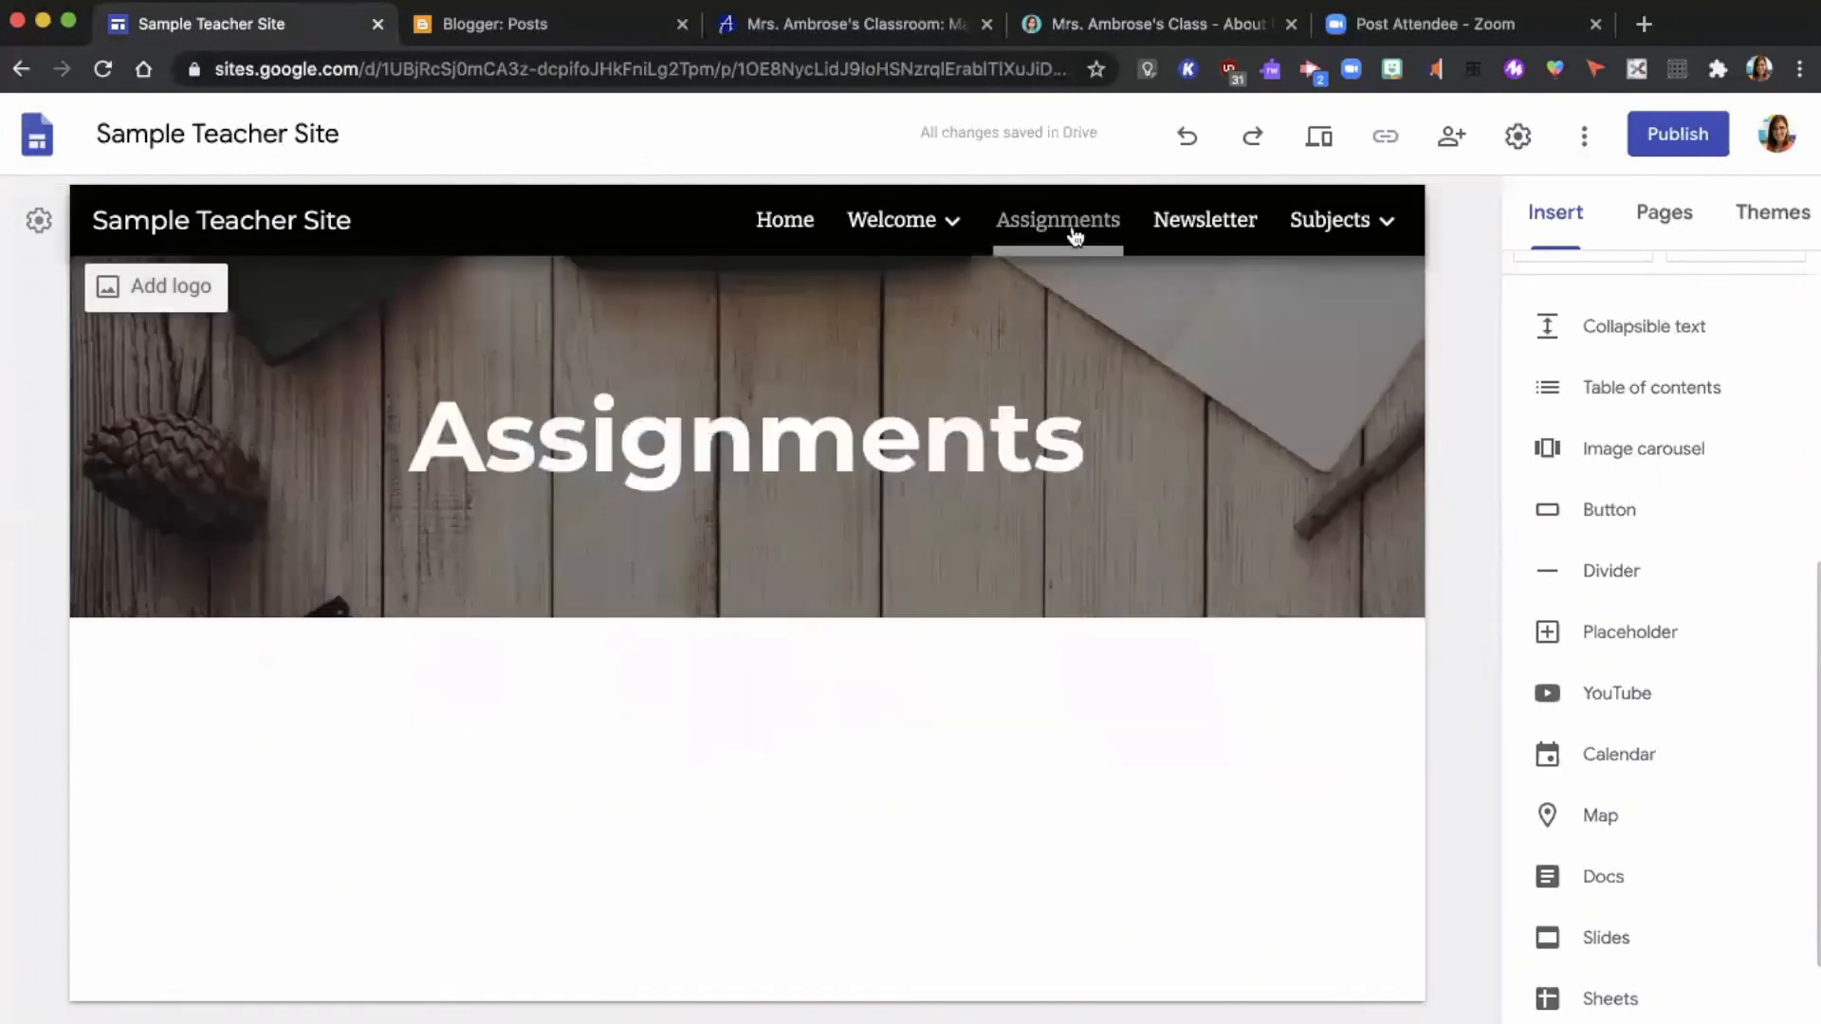
click(183, 588)
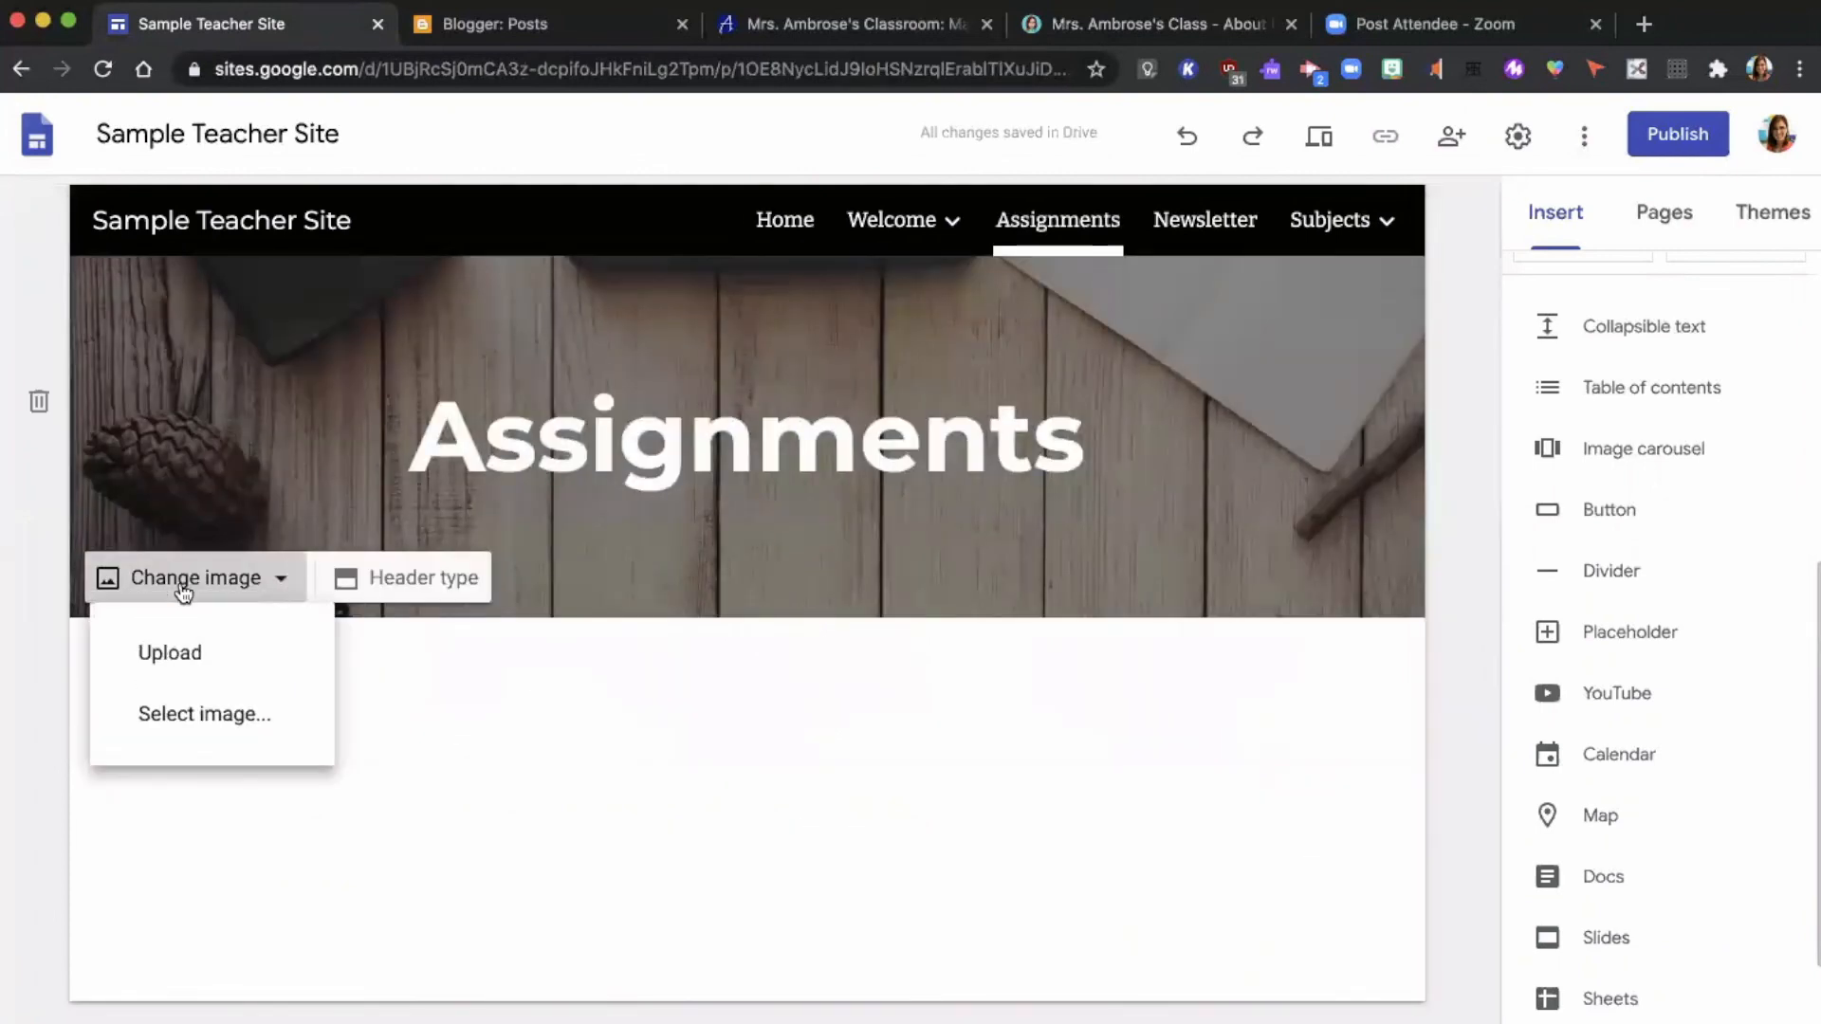
click(195, 665)
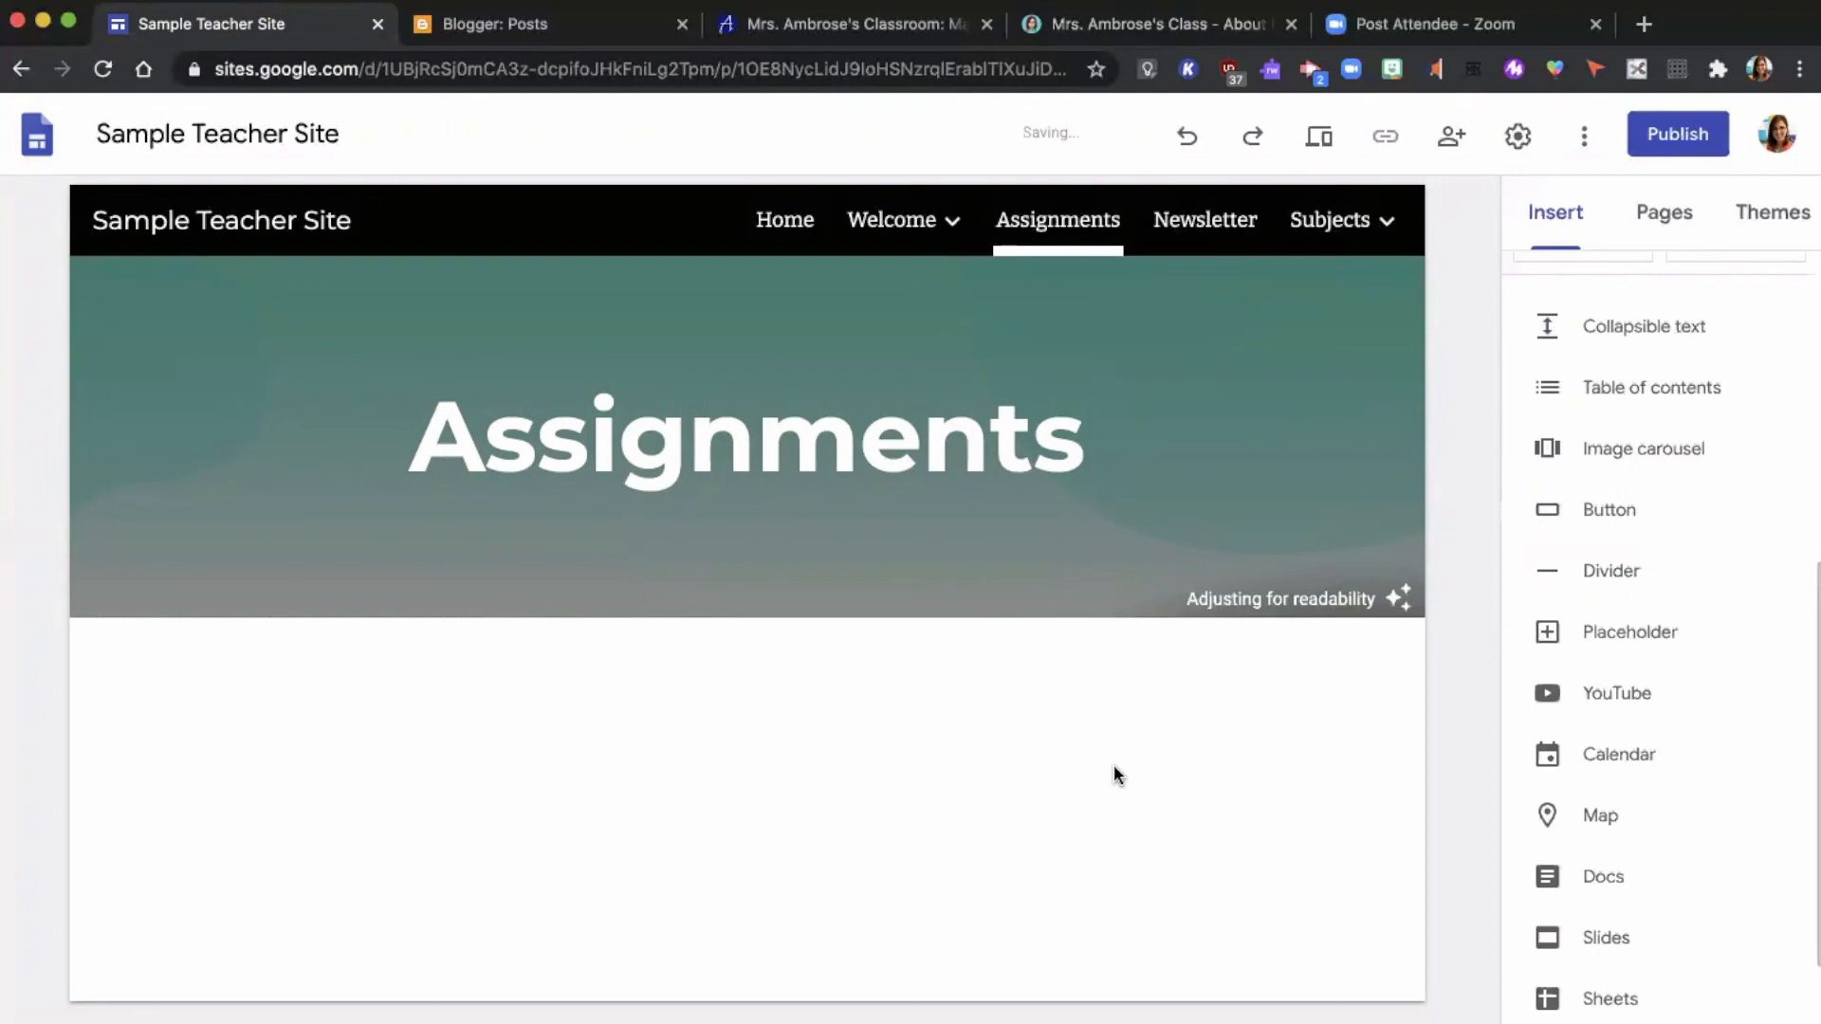
Delete the "Assignments" title text box from the page header
mouse_move(1188, 601)
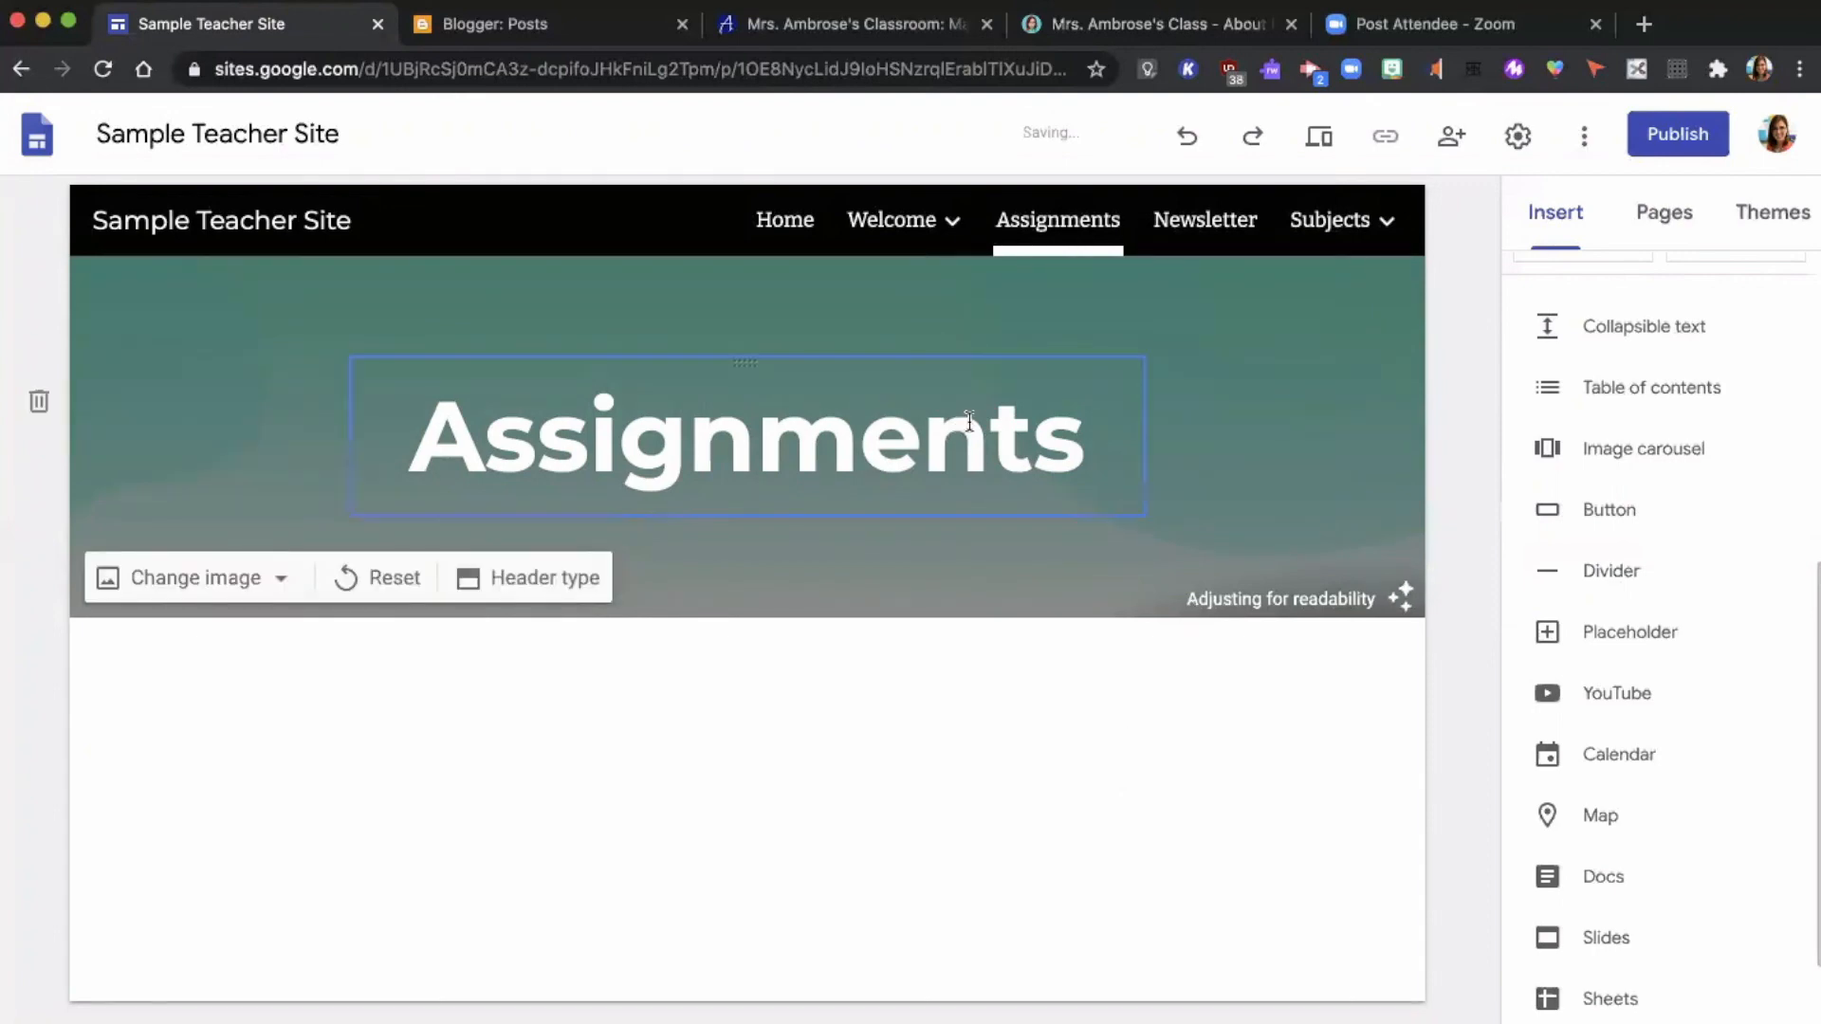
click(1036, 381)
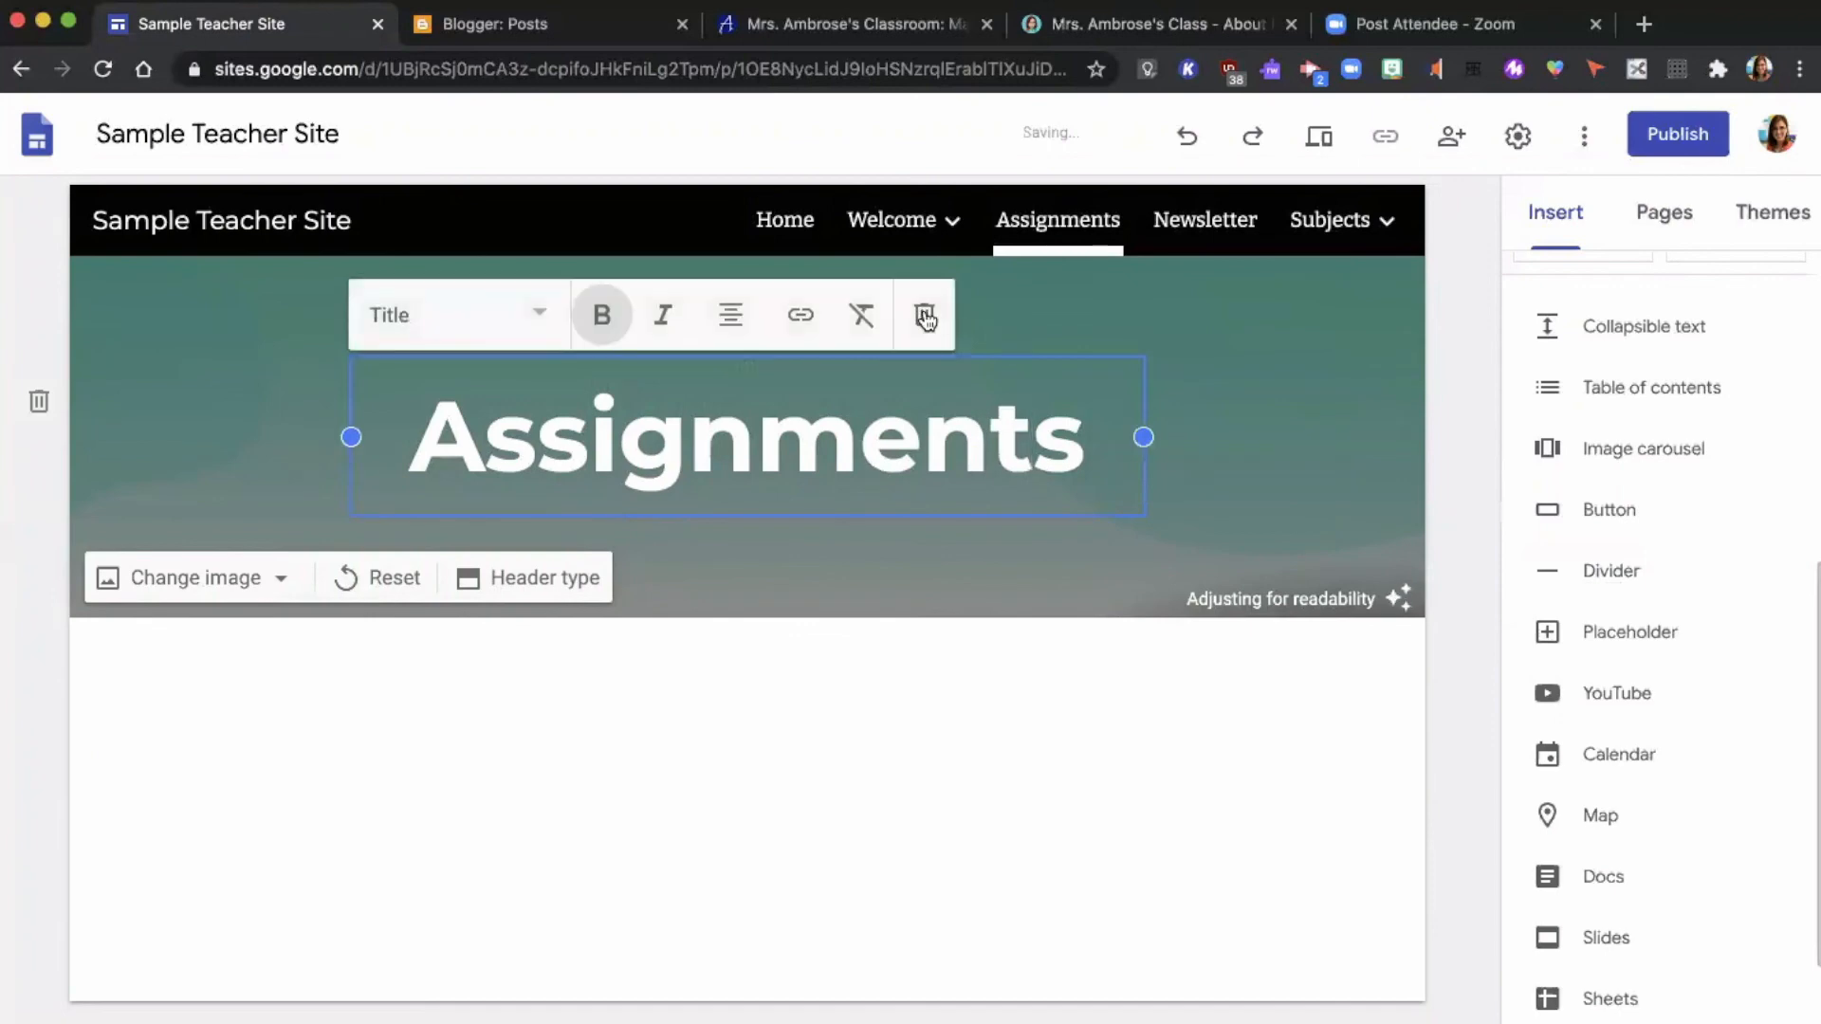
click(893, 403)
drag(1091, 431, 431, 481)
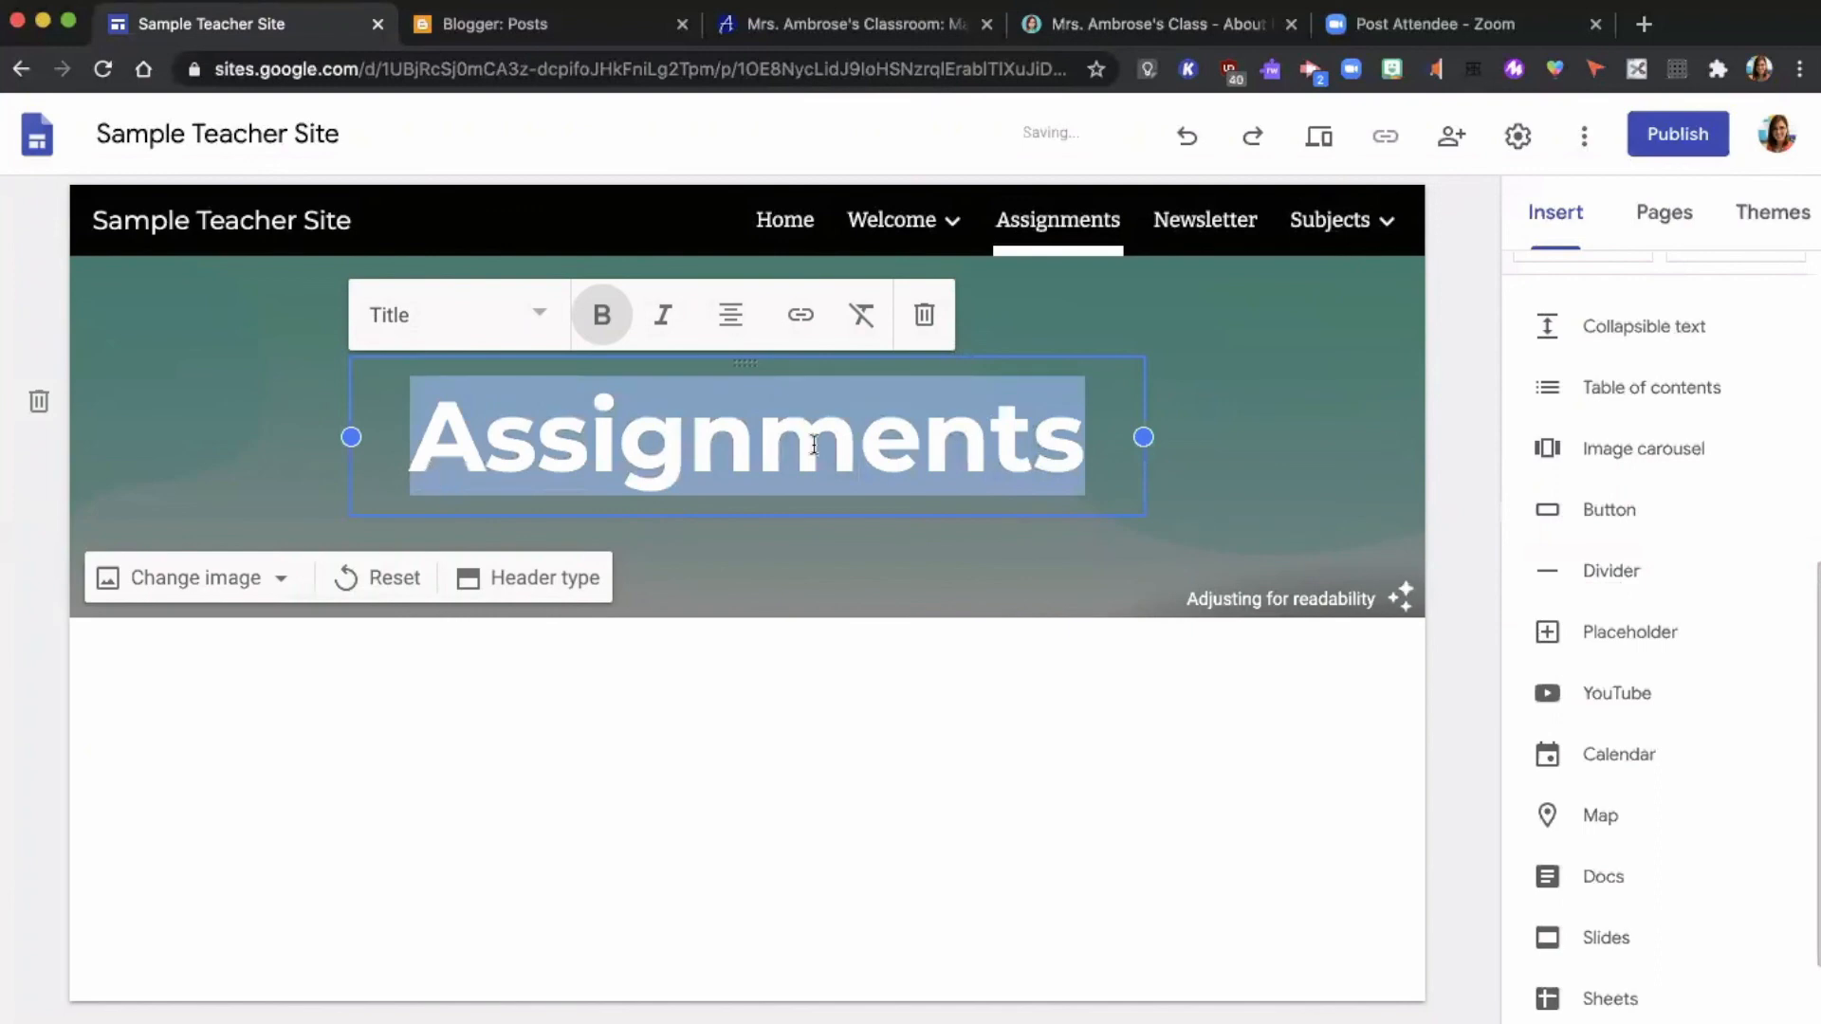
click(924, 317)
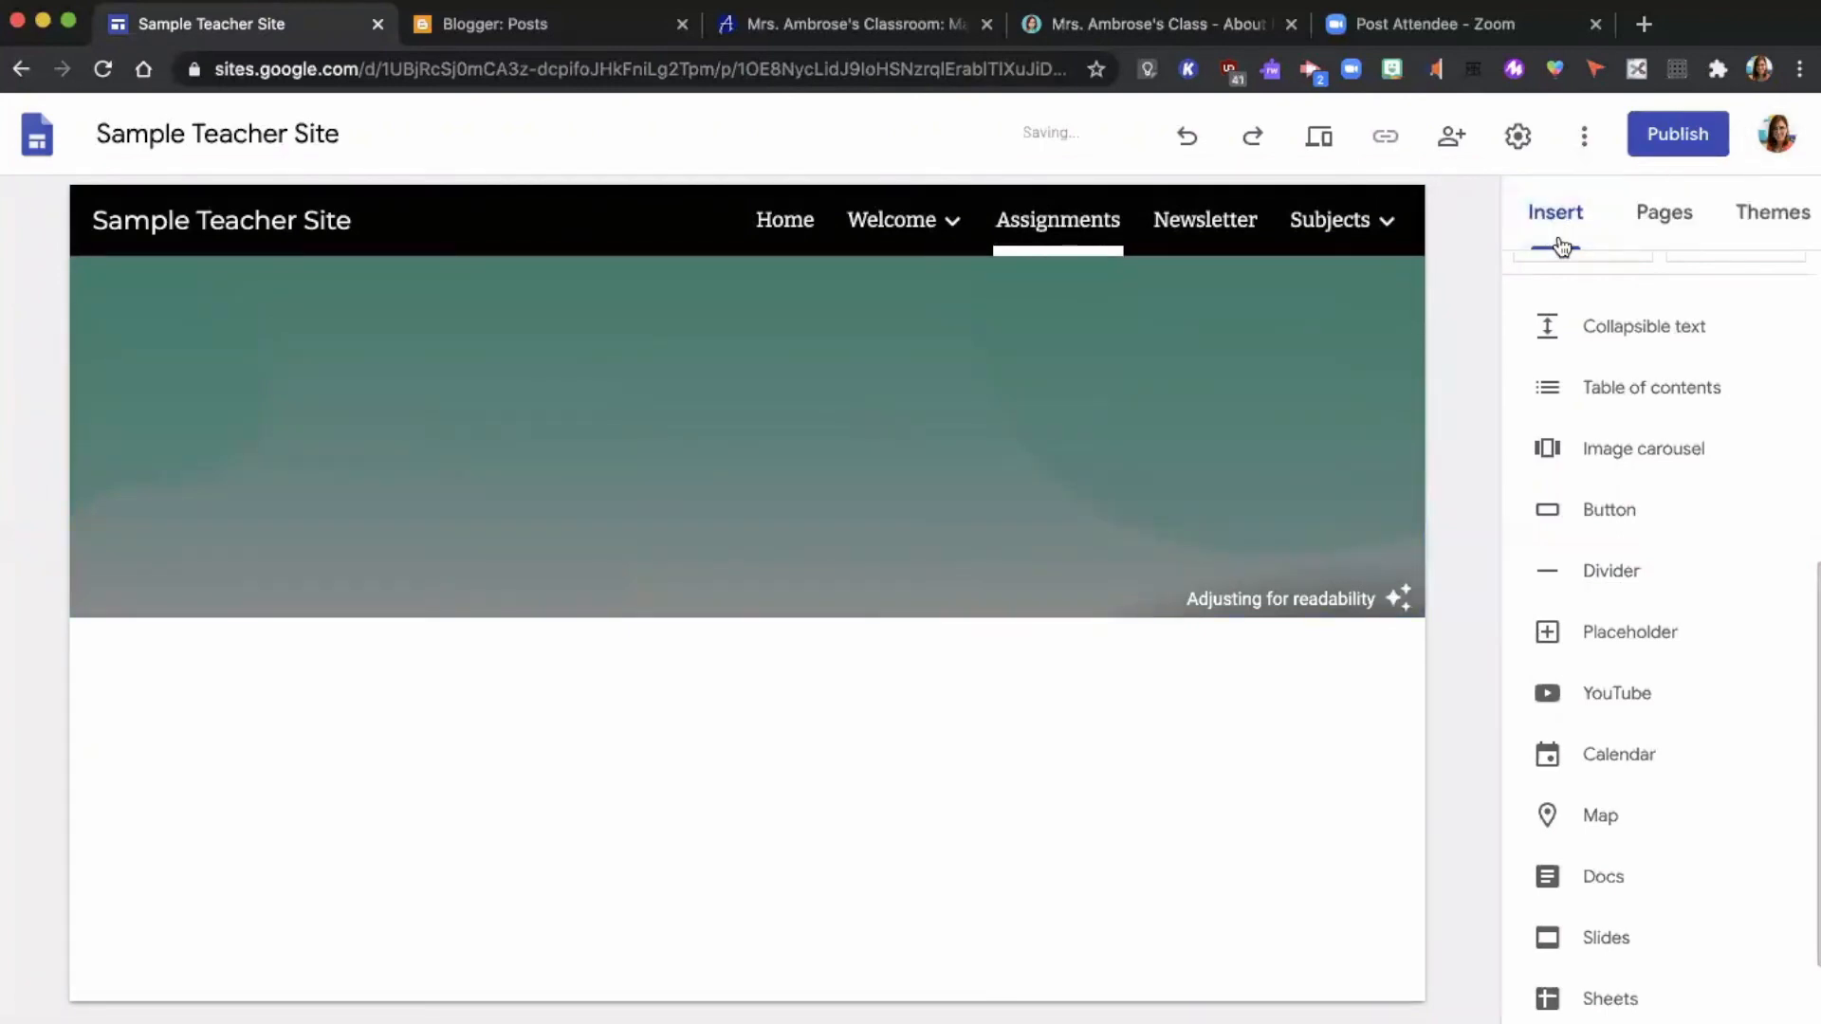
scroll(1612, 493, up, 5)
click(1748, 313)
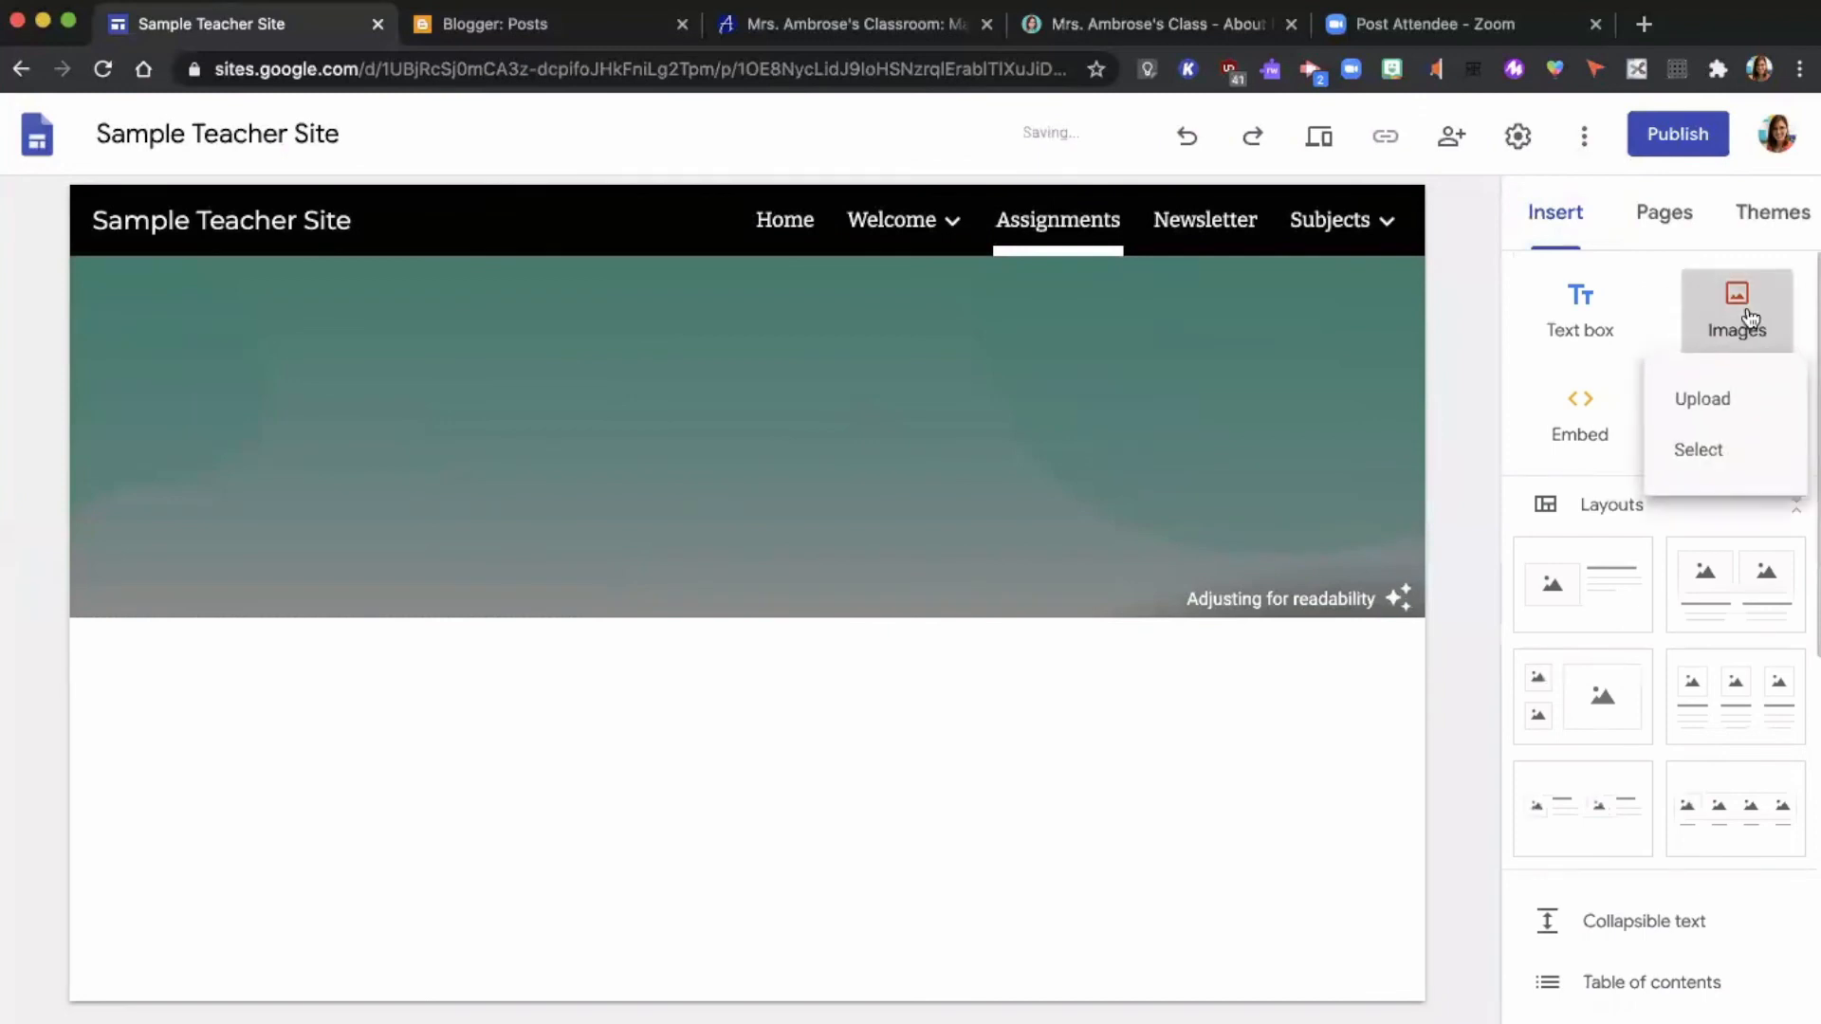
click(1695, 406)
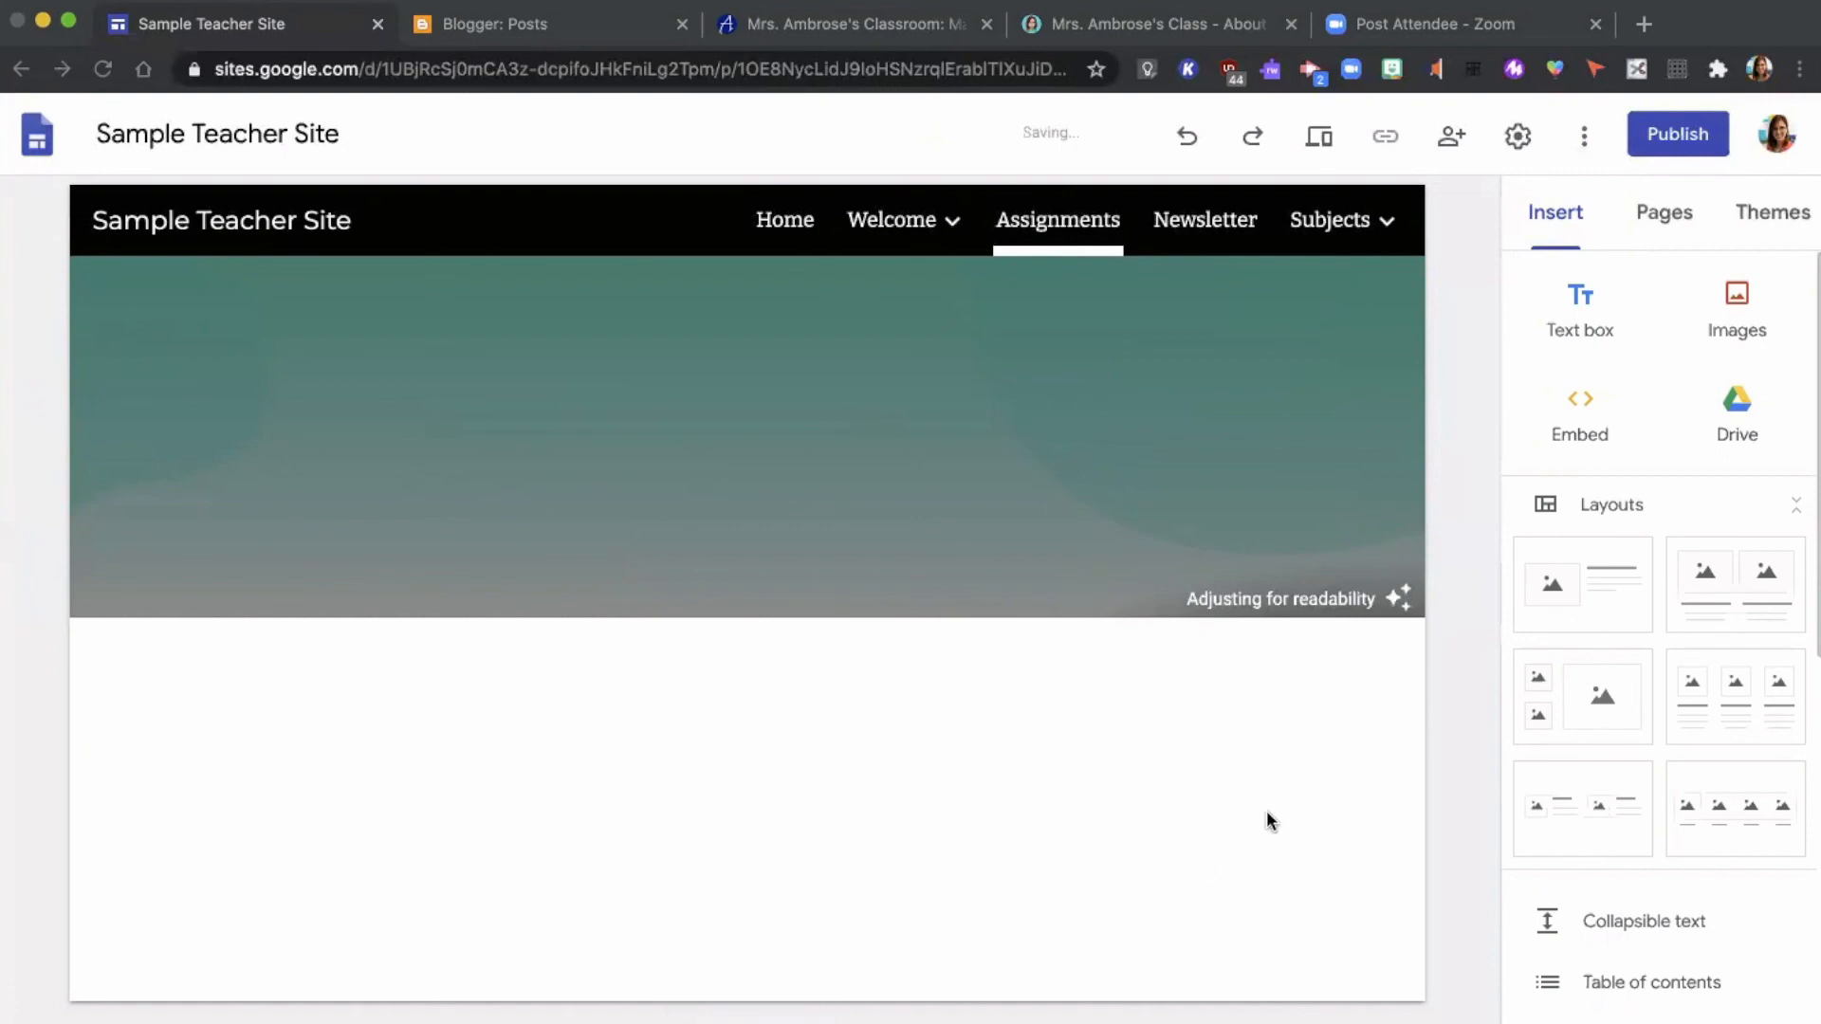
Open the About Me page, replace its header background with the uploaded teal-green image, and delete the title text box
mouse_move(922, 202)
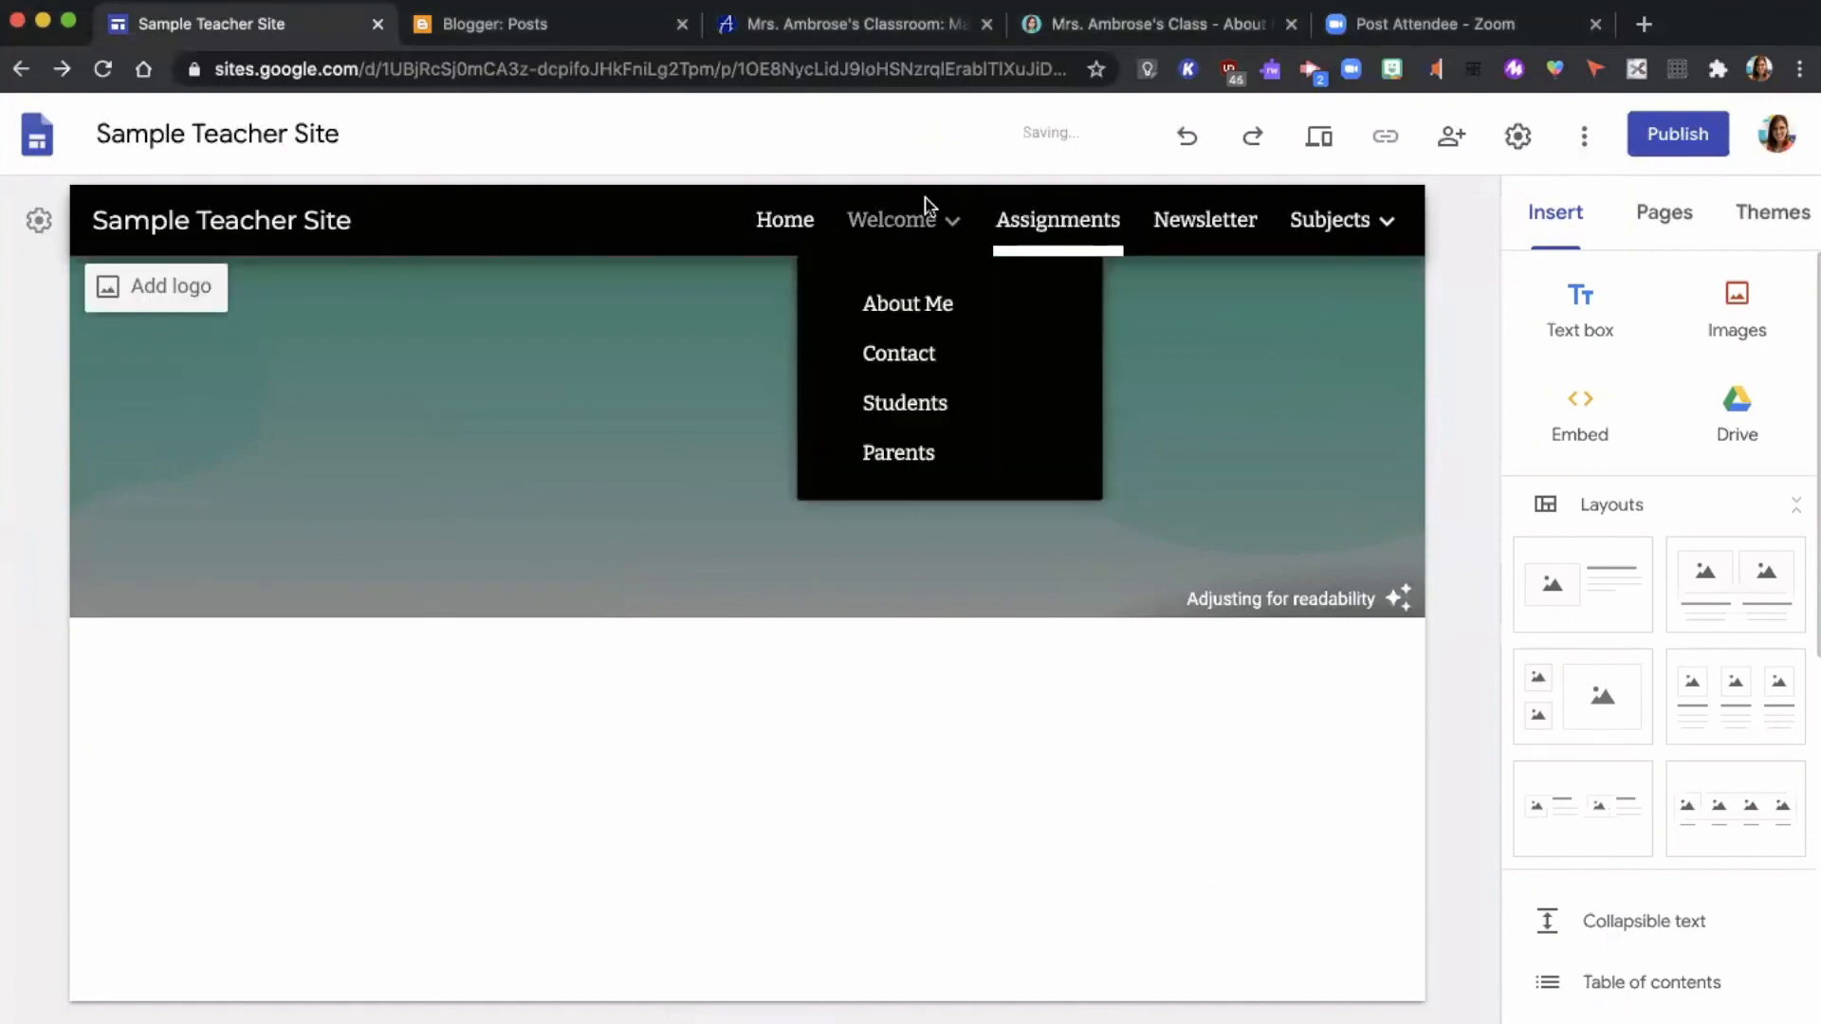
click(917, 304)
click(263, 590)
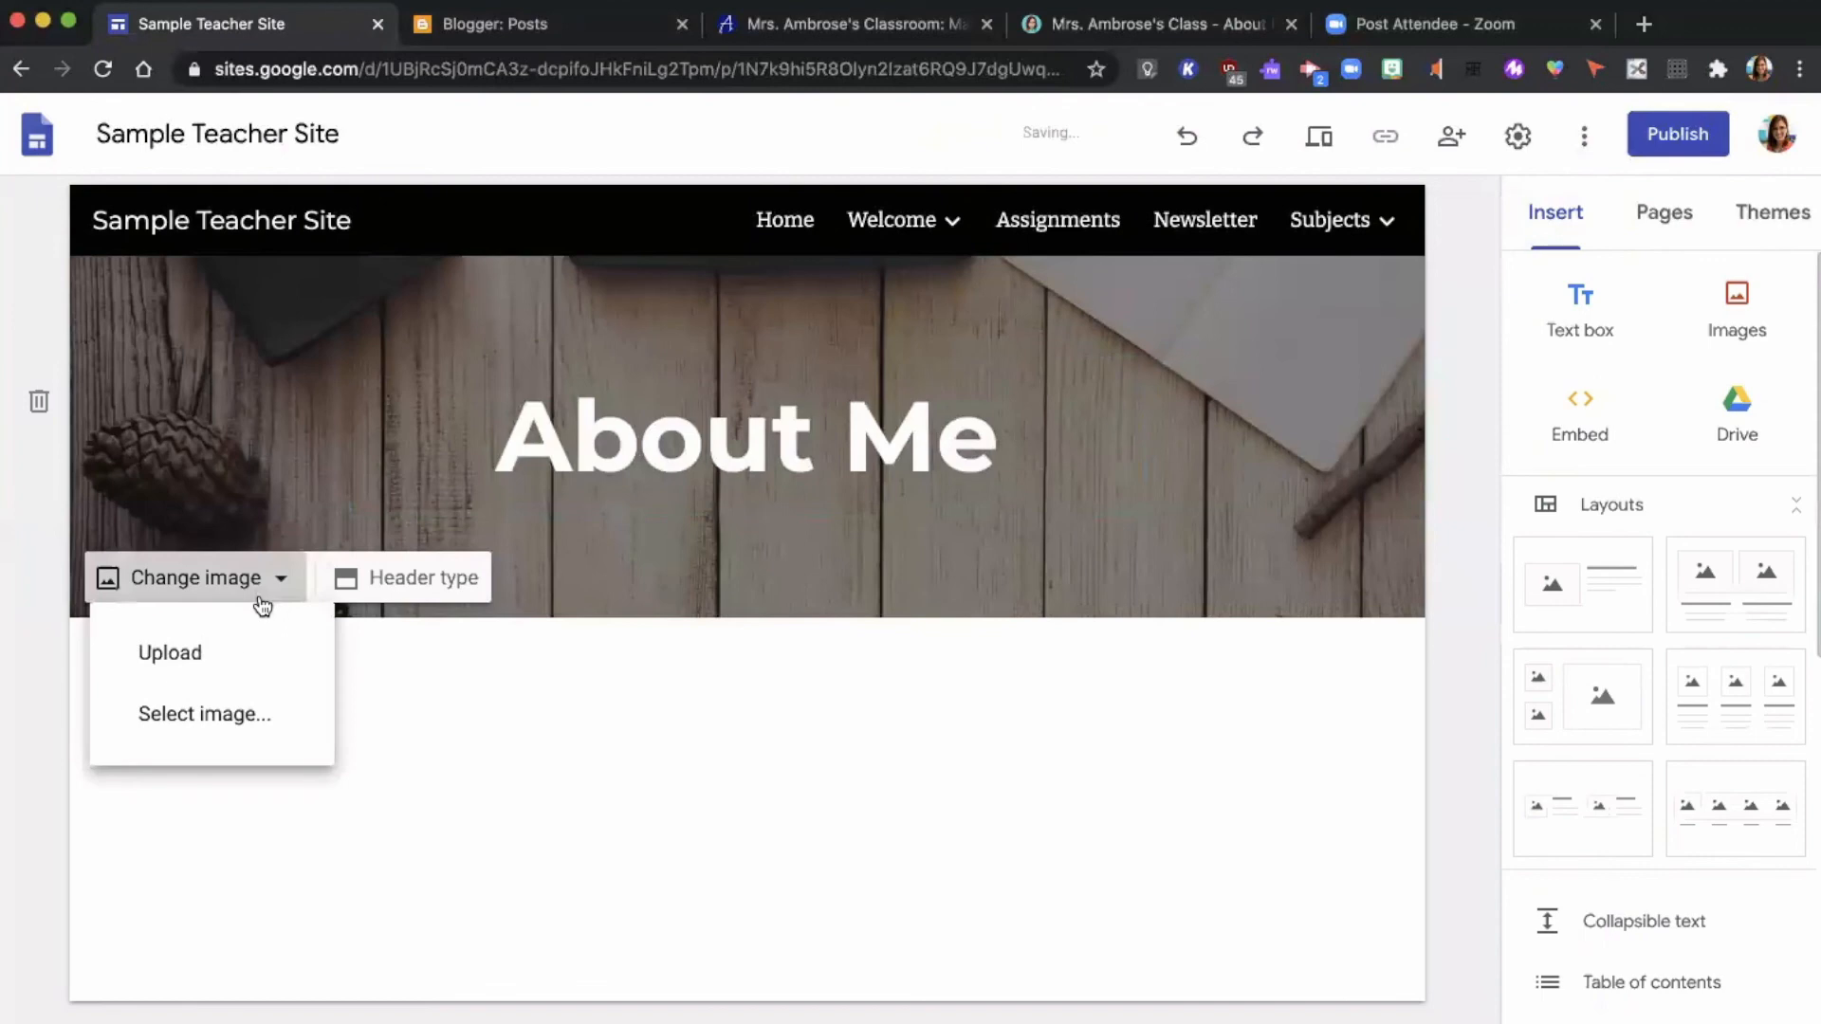
click(240, 640)
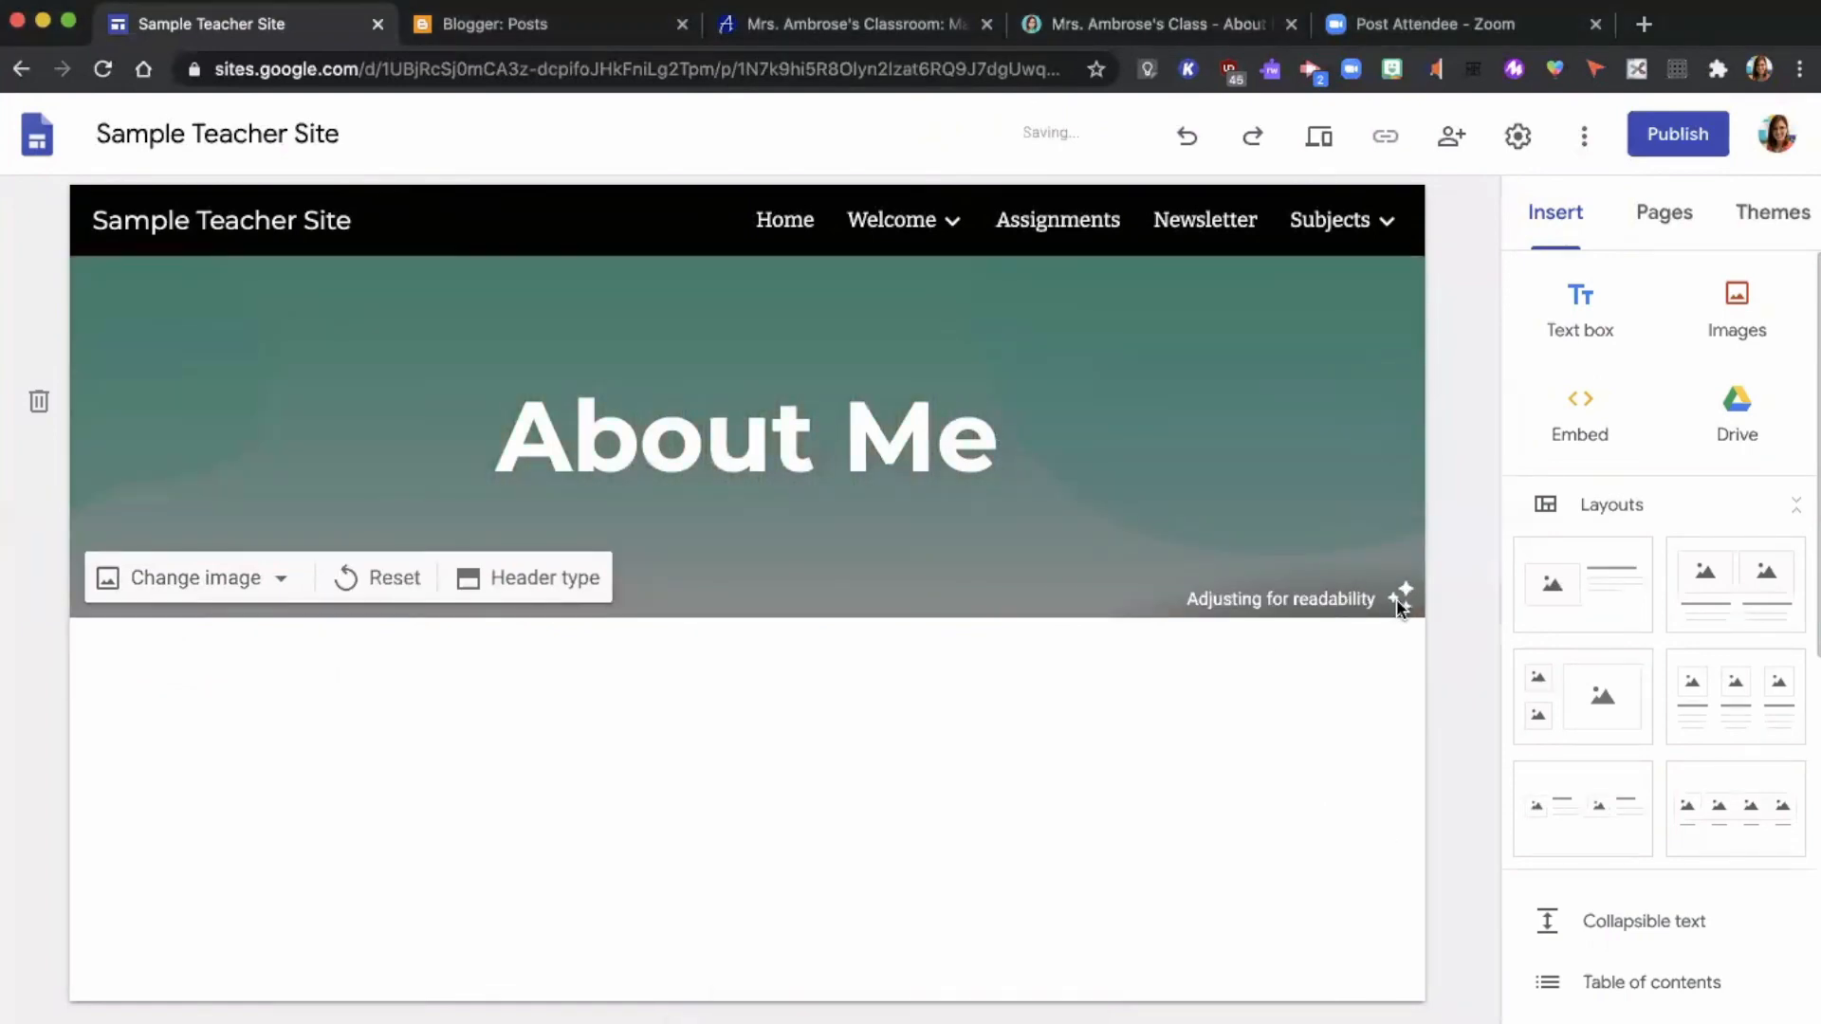
click(936, 434)
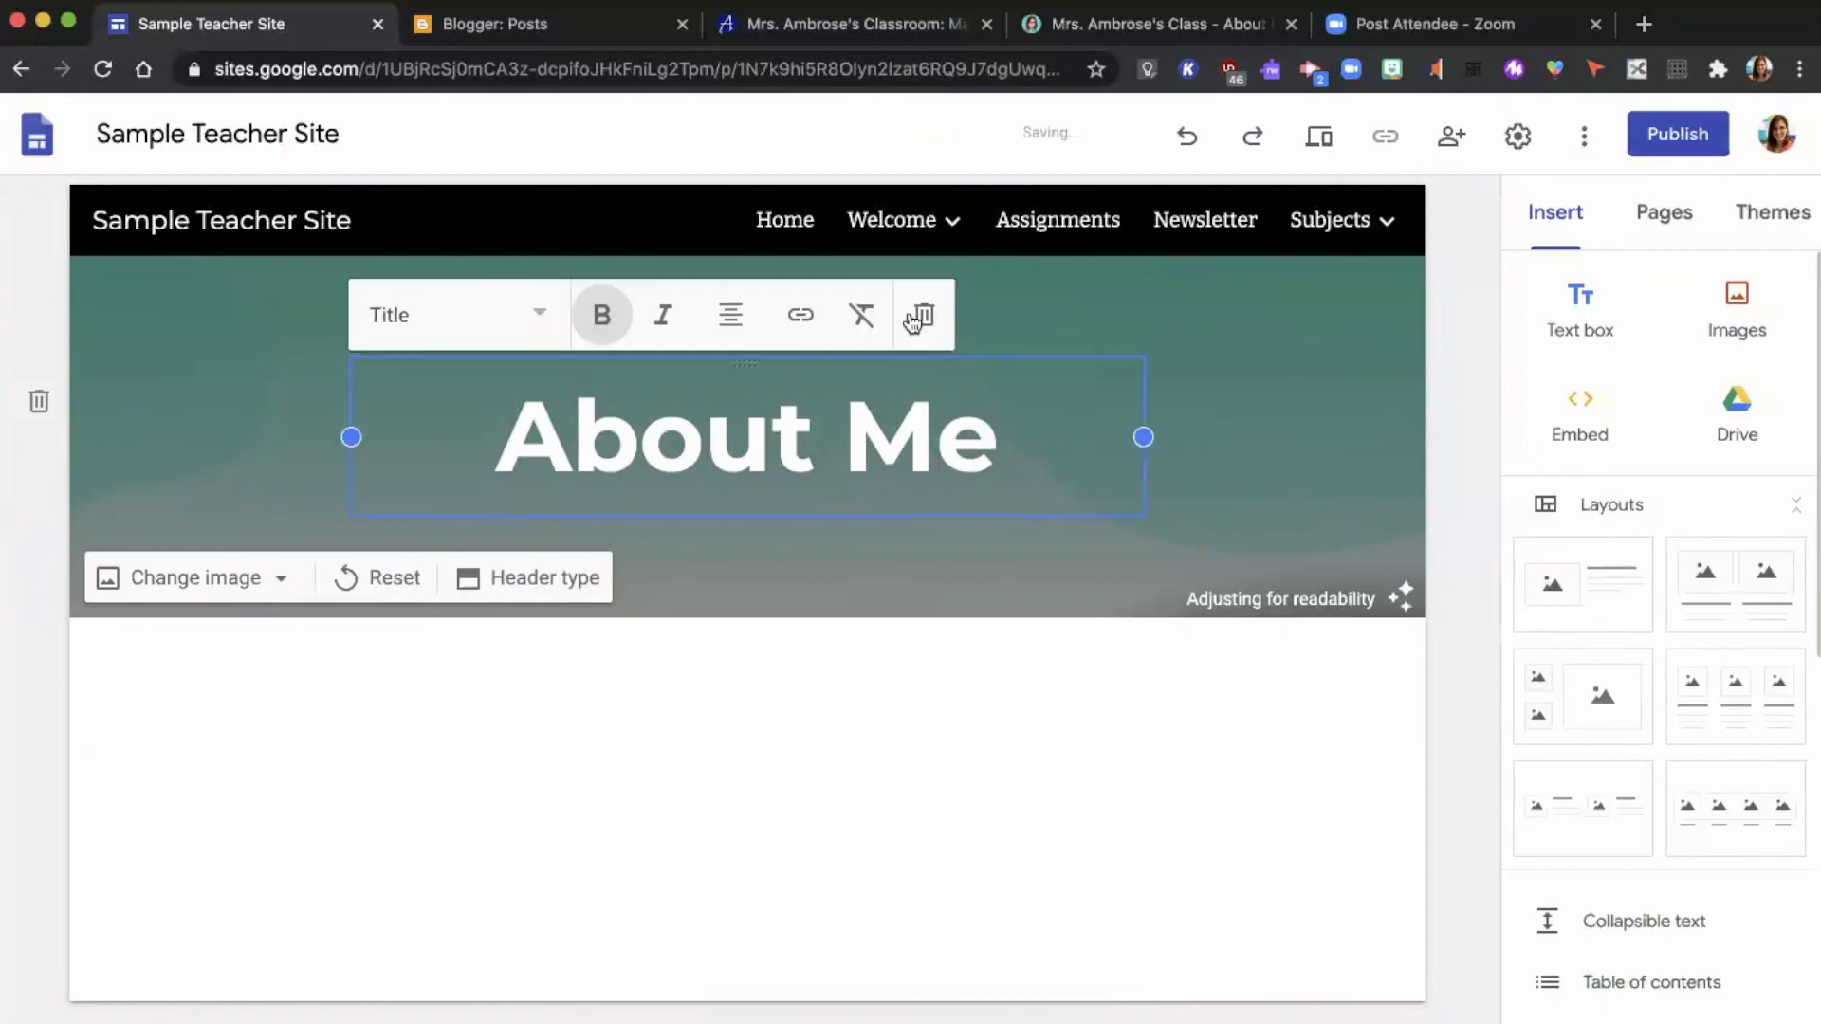
click(927, 316)
Upload the colourful "About Me" lettering image, move it into the header, and enlarge it to more than half the header's width
click(1736, 318)
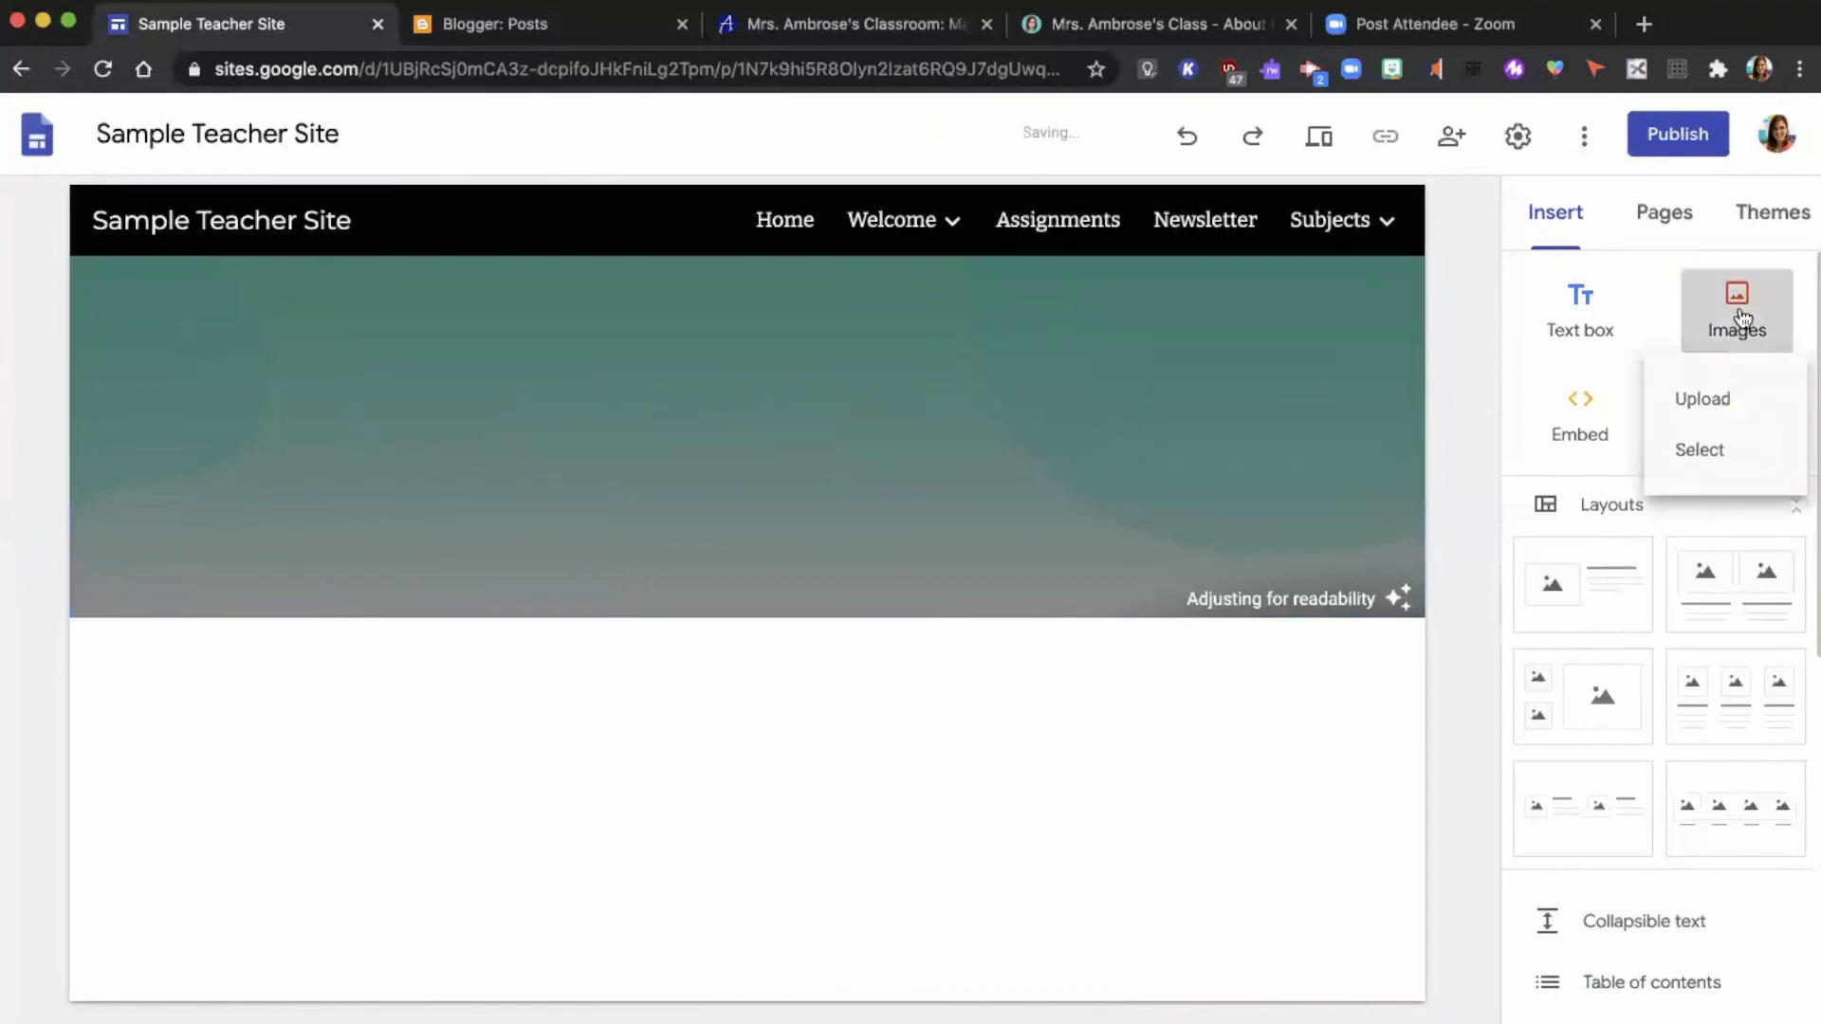
click(1707, 397)
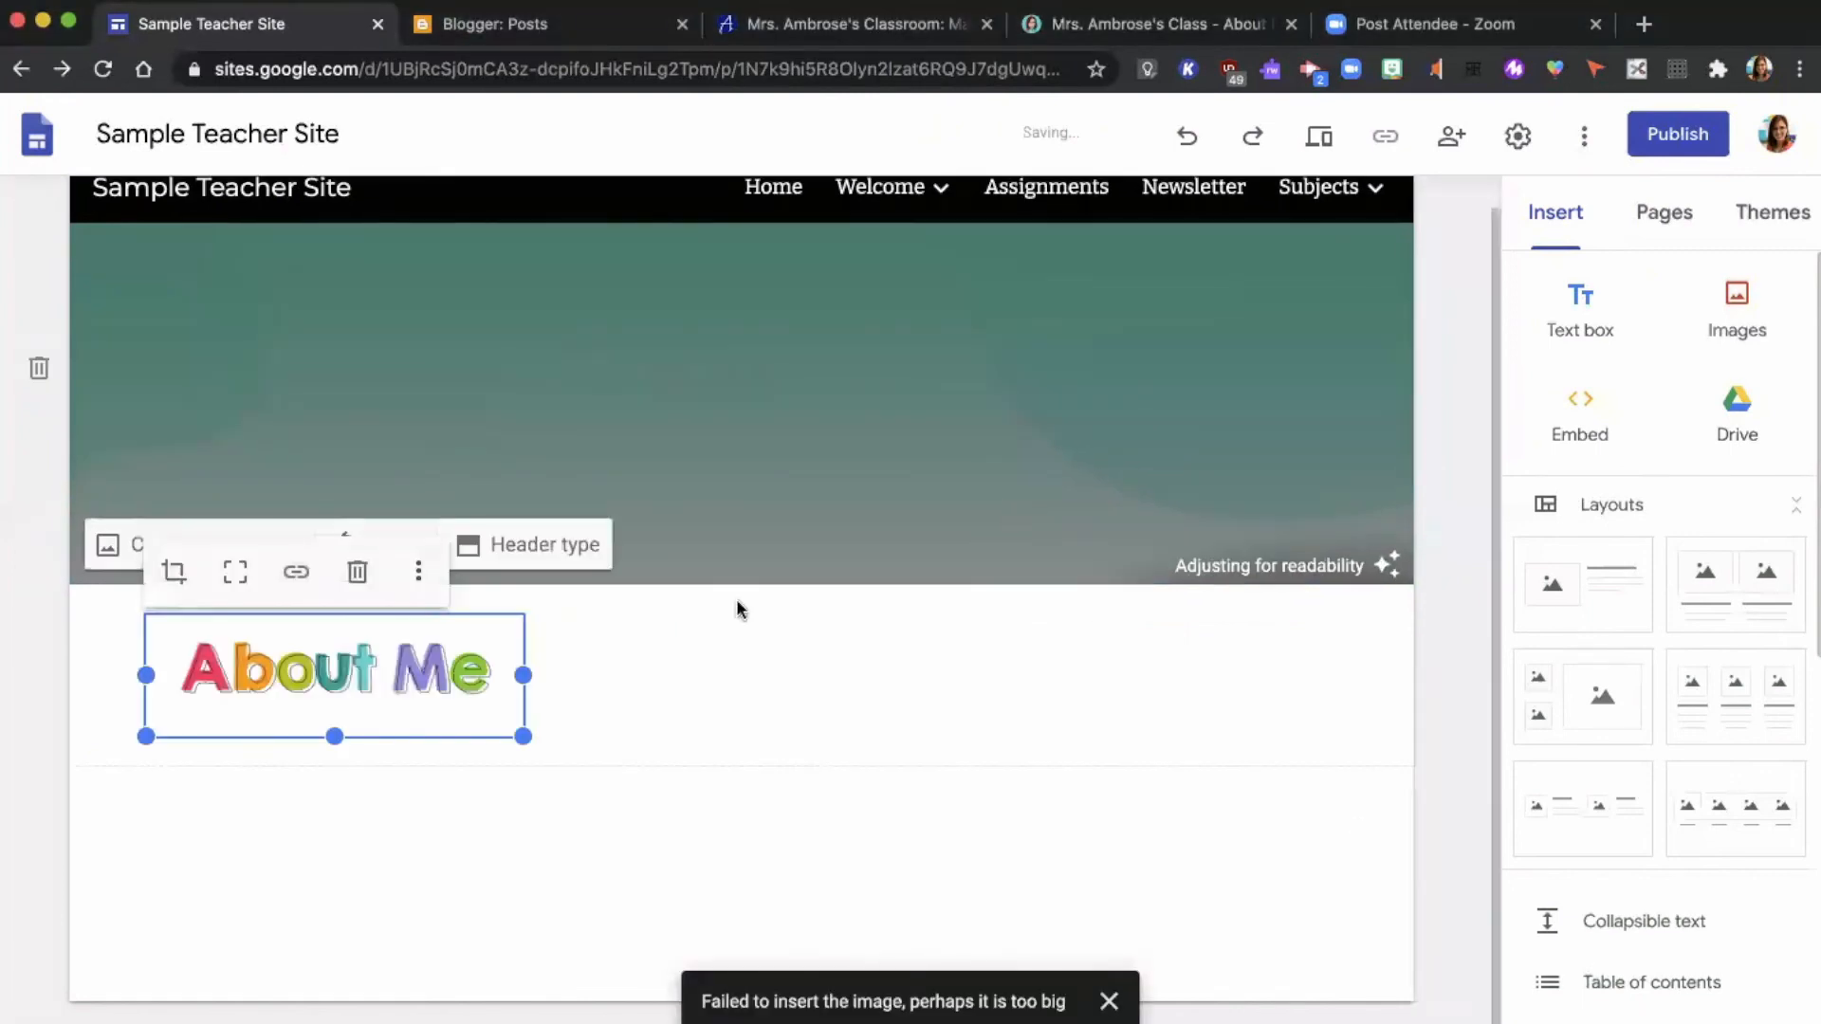
drag(459, 679, 403, 418)
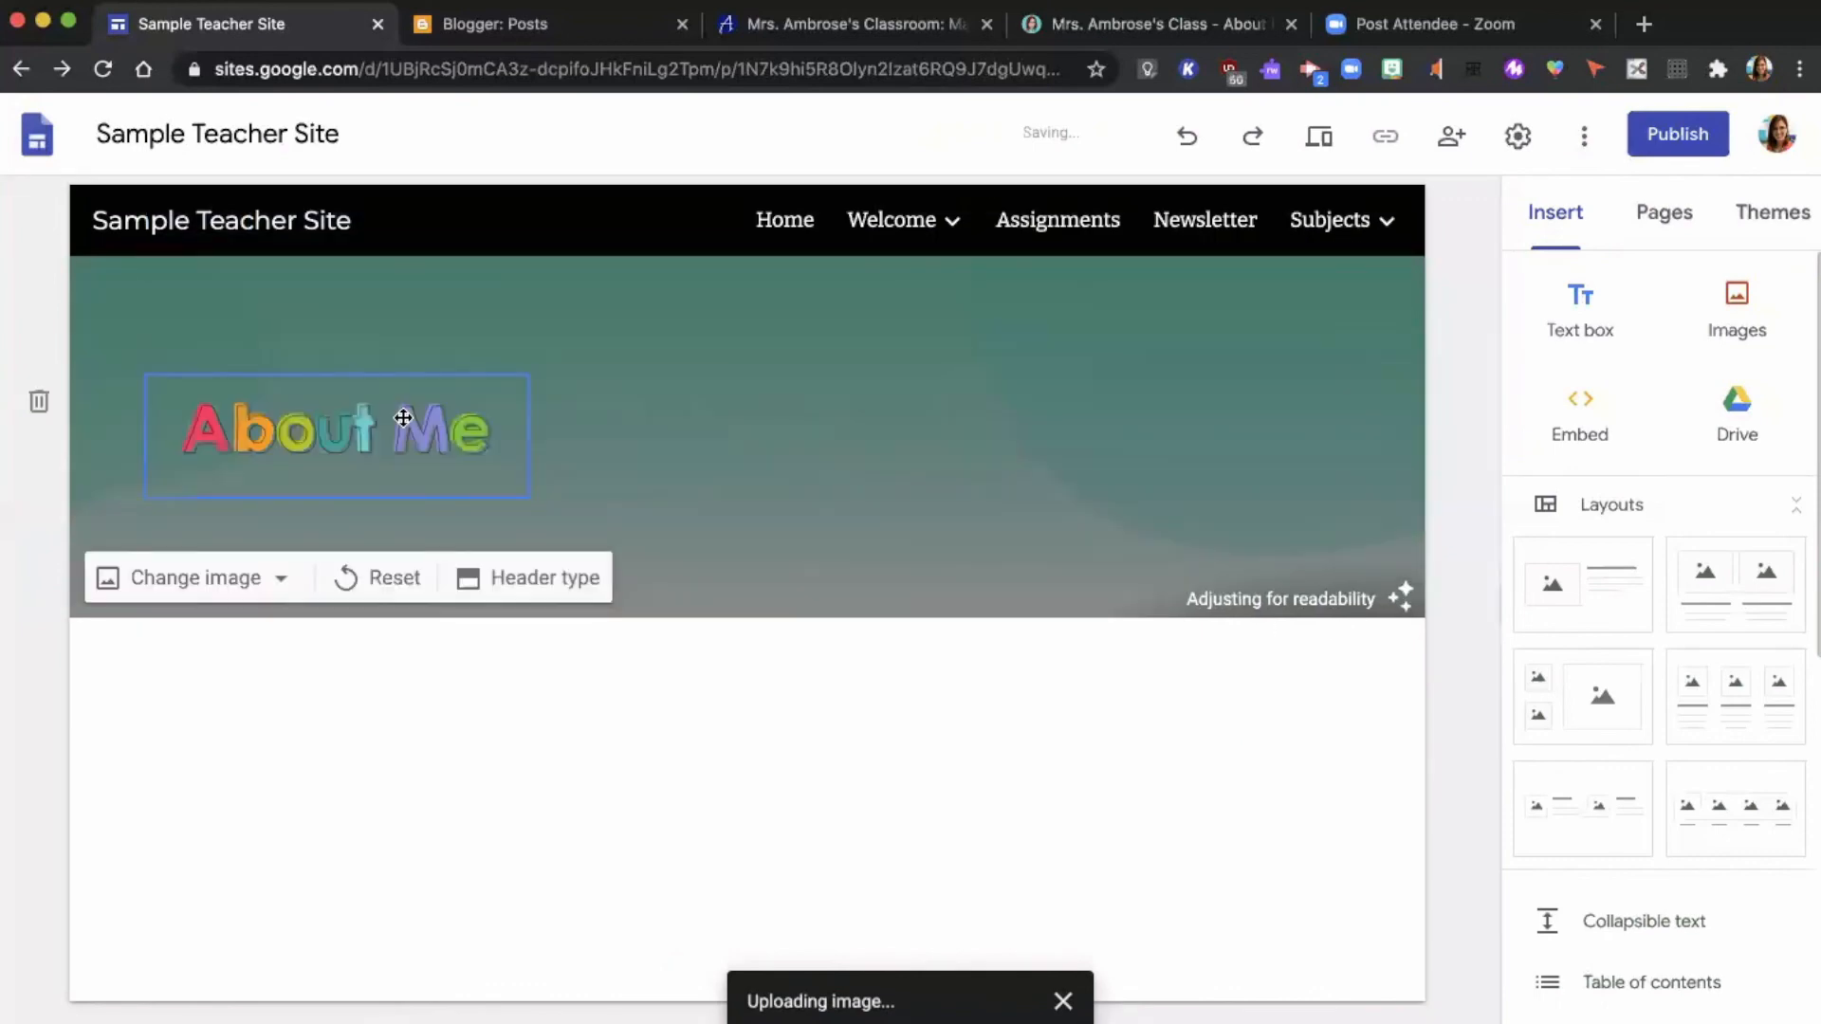
drag(528, 495, 977, 525)
Upload the "ABOUT ME" polaroid avatar image and place it in the header to the right of the lettering
click(1756, 311)
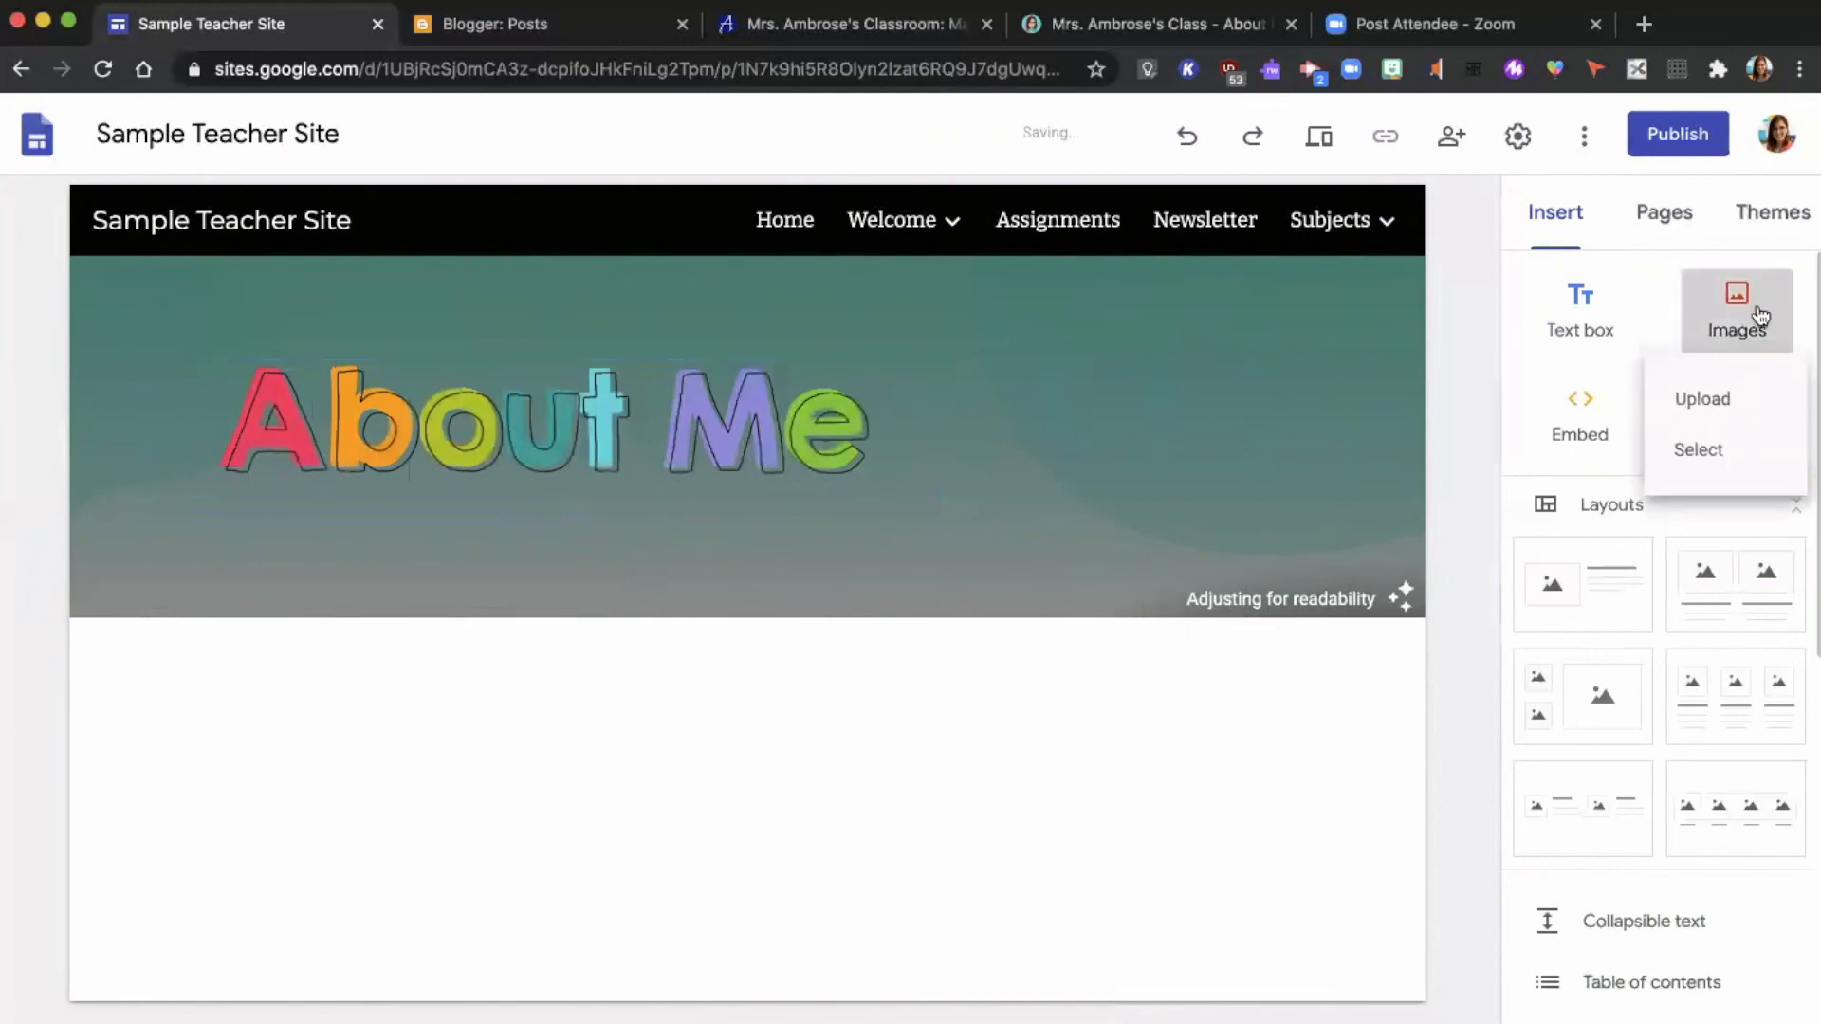
click(1704, 396)
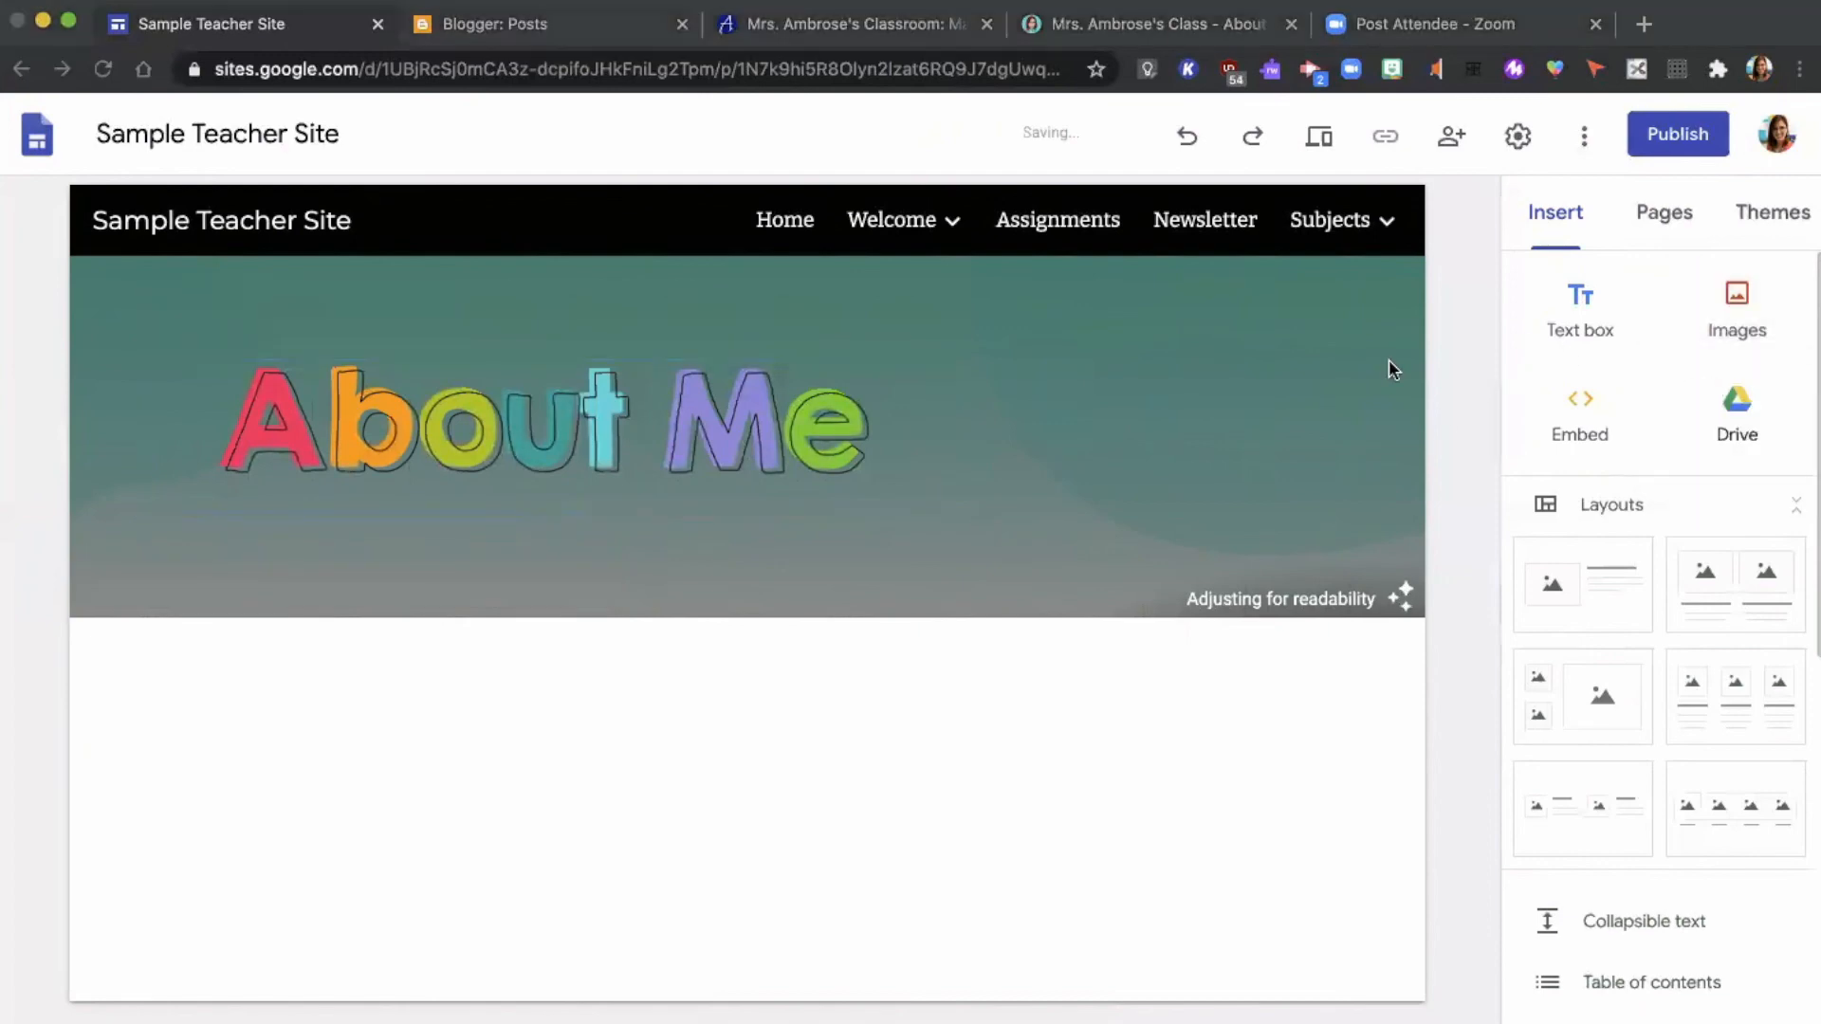
click(1360, 818)
scroll(678, 561, up, 3)
drag(412, 756, 1083, 352)
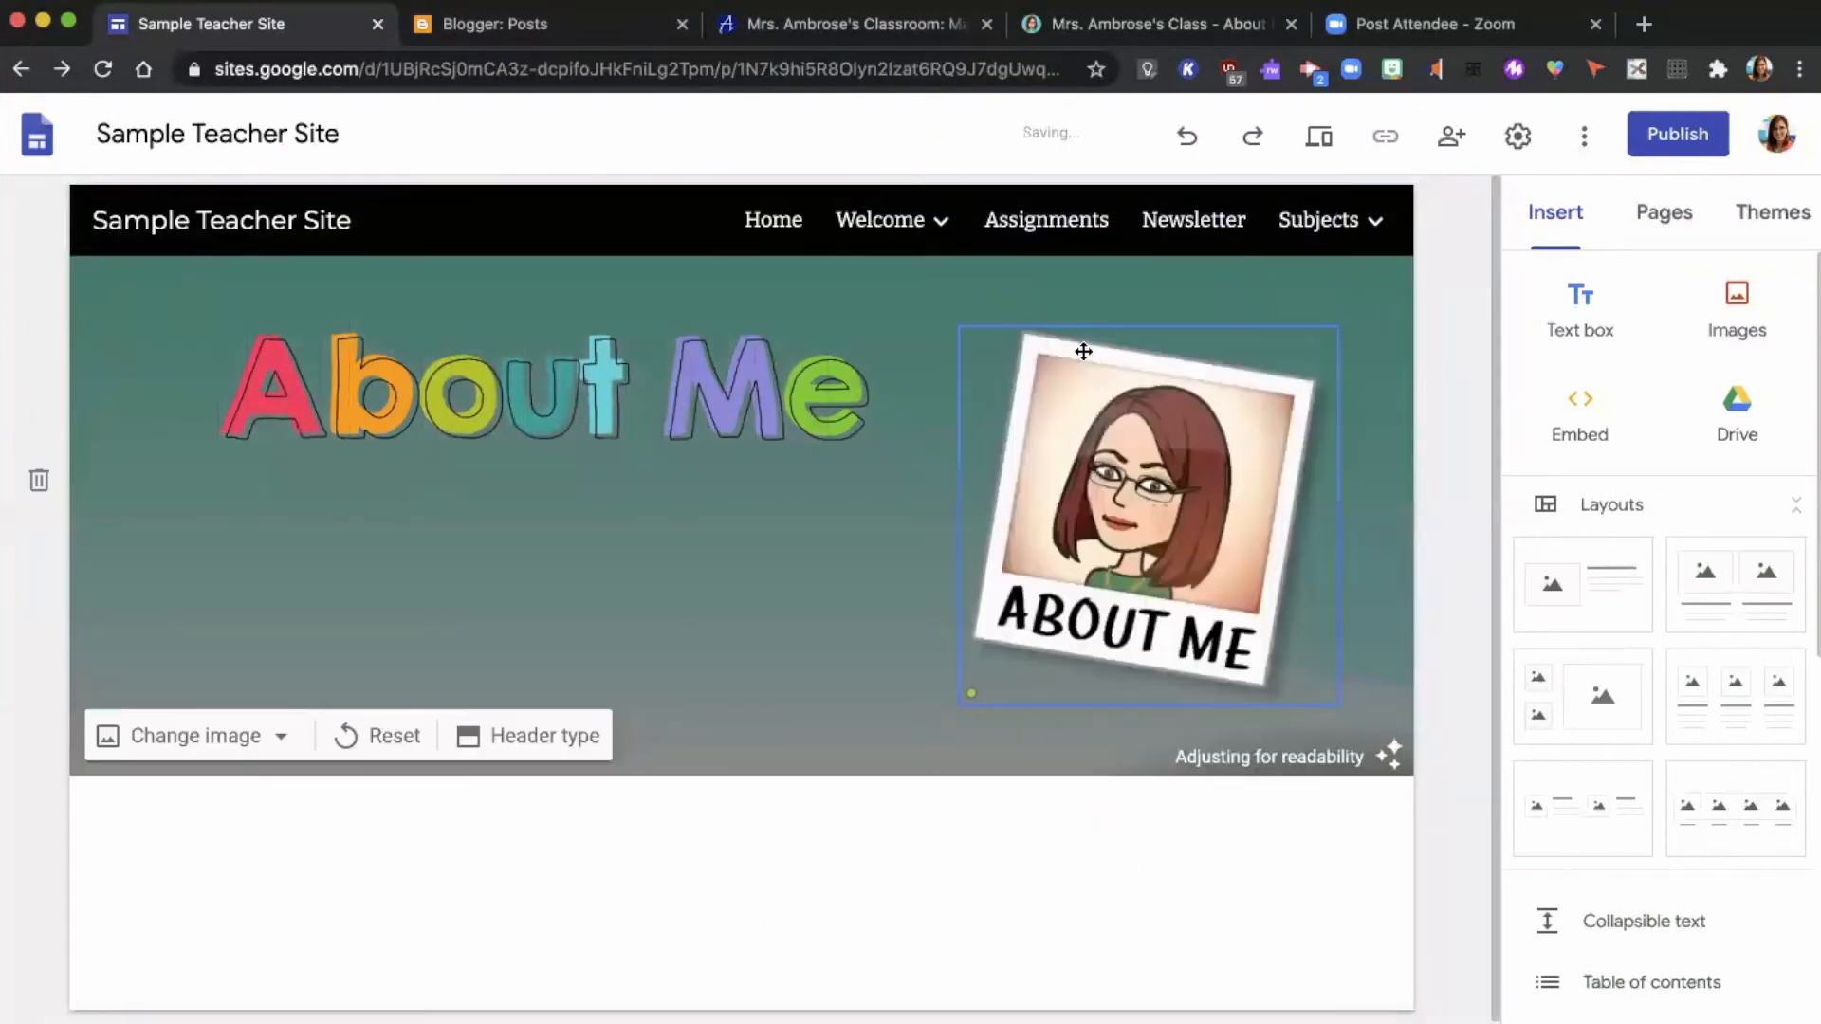
Search the Bitmoji extension for "about me" stickers, then clear the search and close the extension
click(1391, 69)
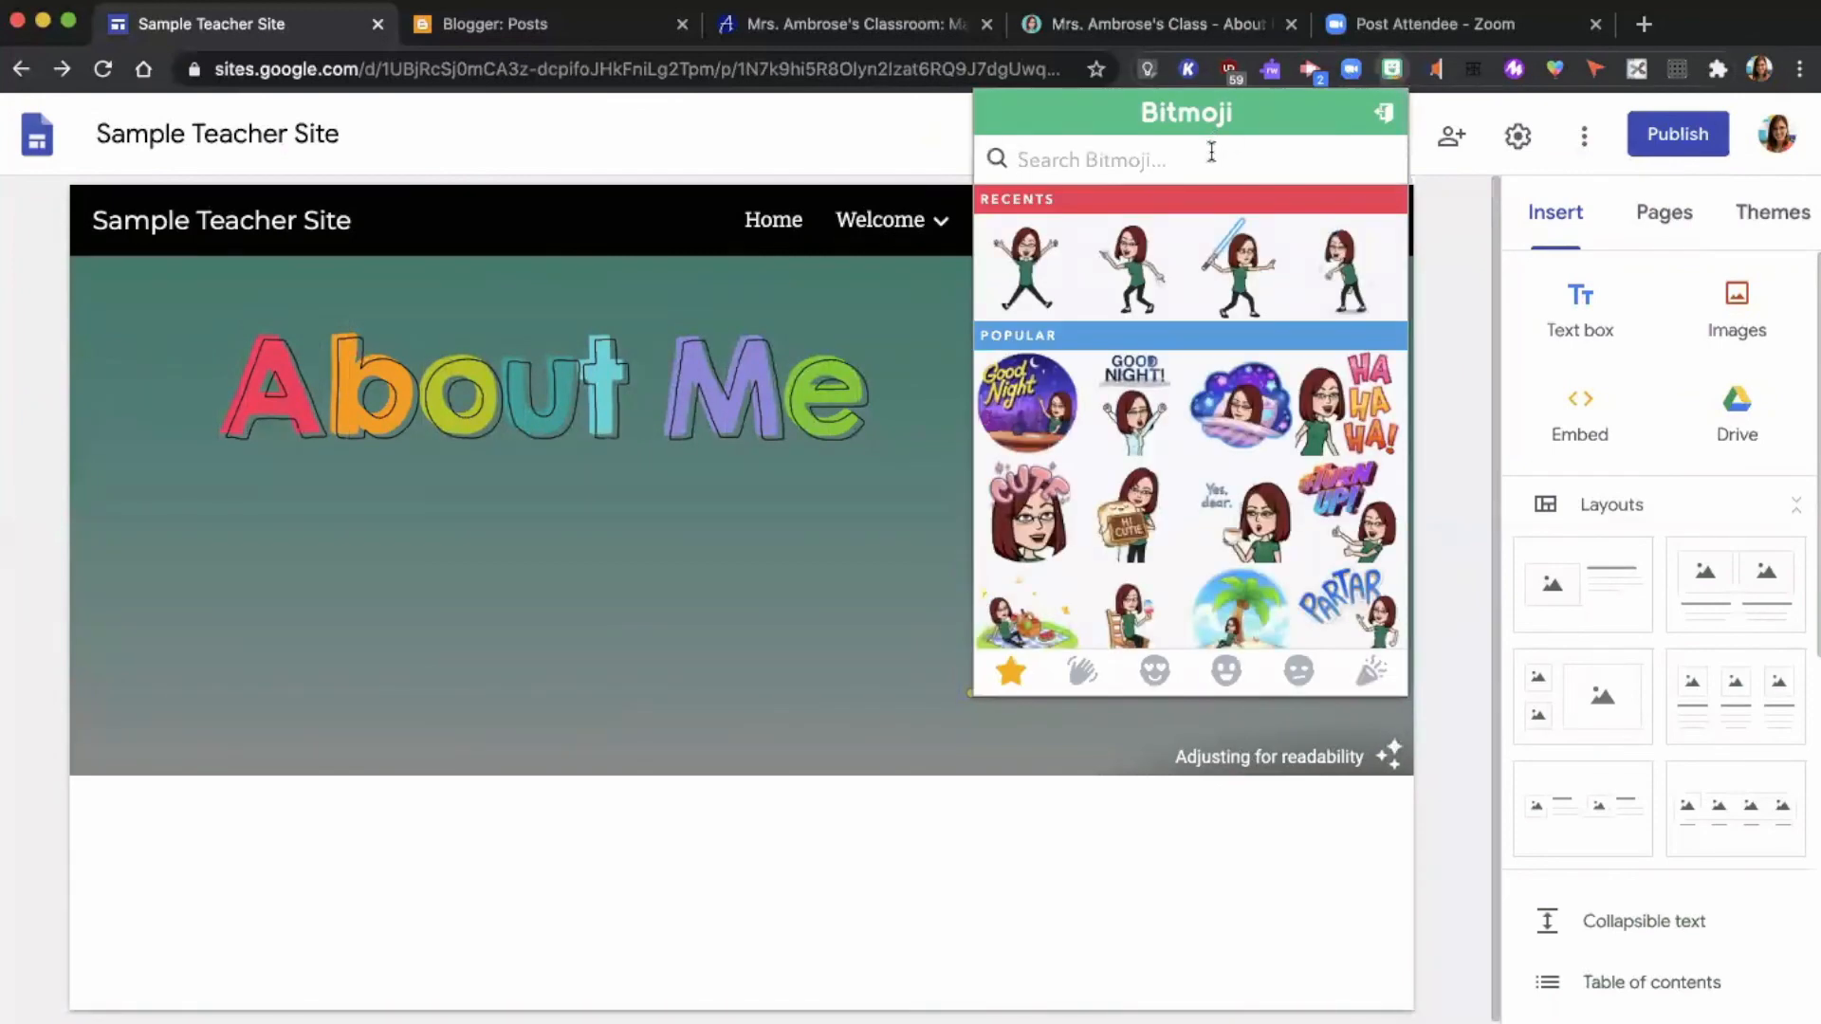
text(about me)
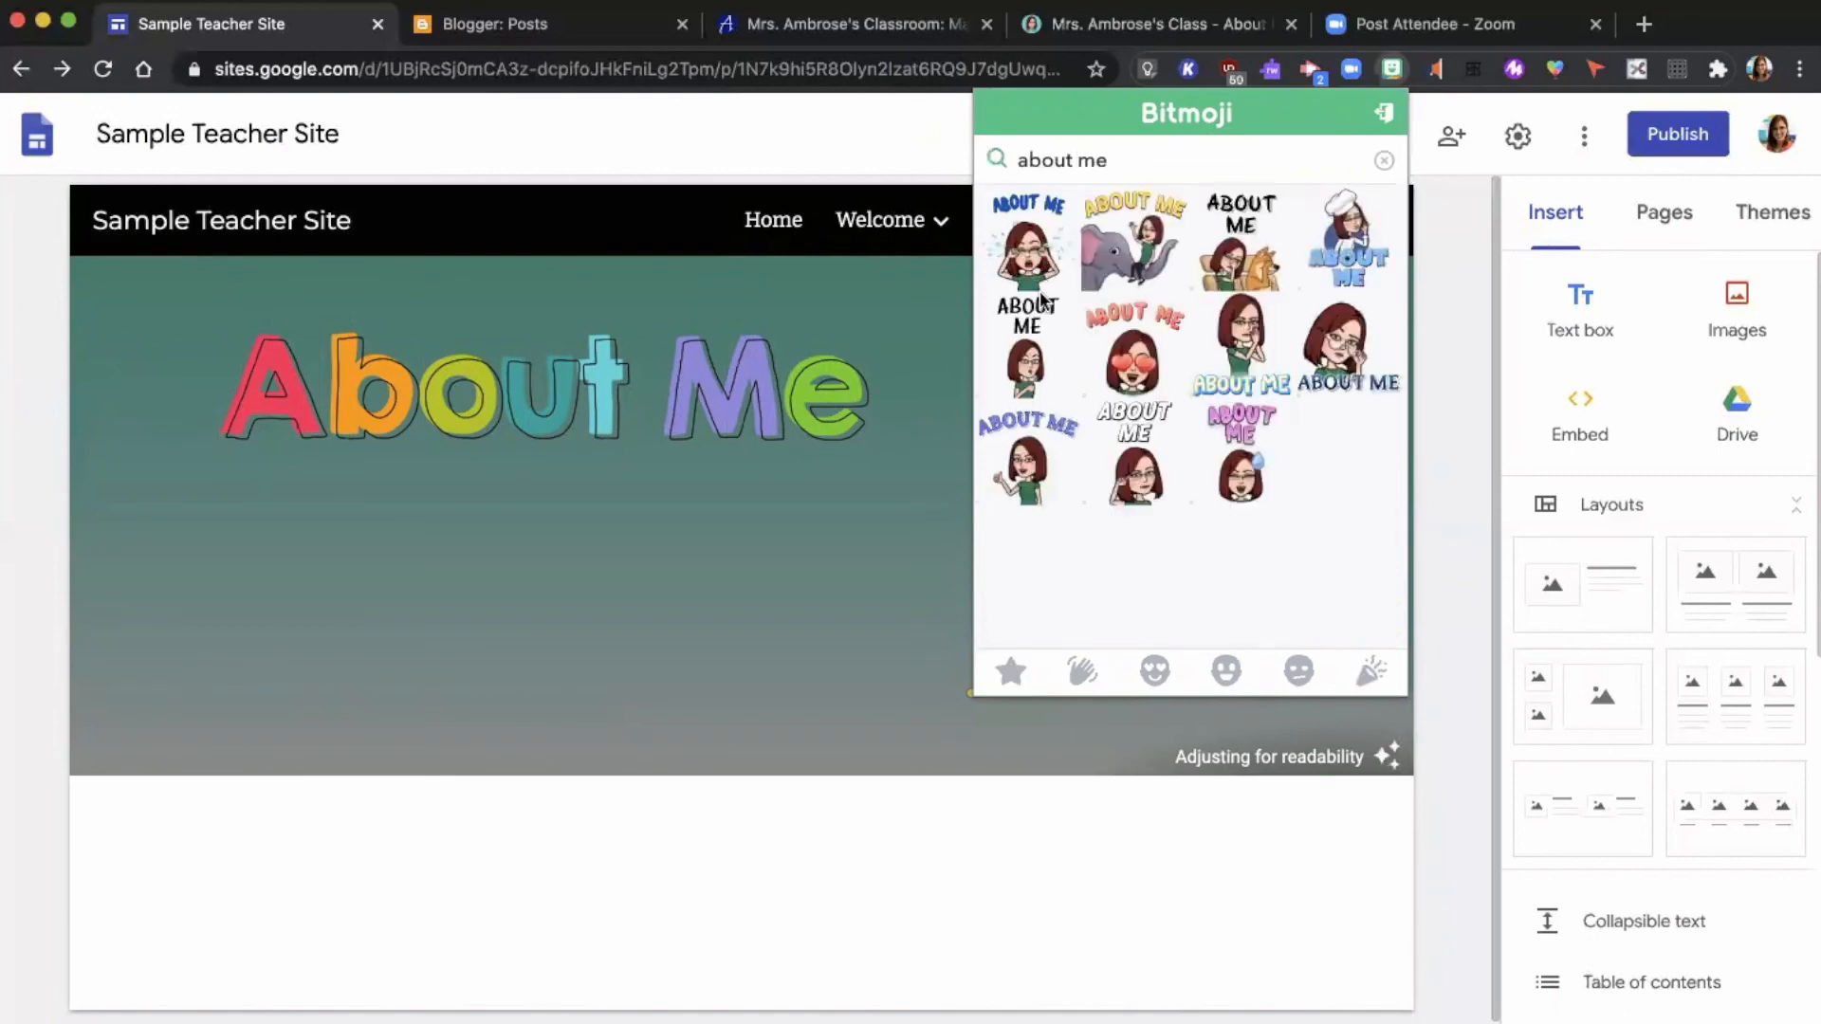
click(1380, 165)
click(1089, 799)
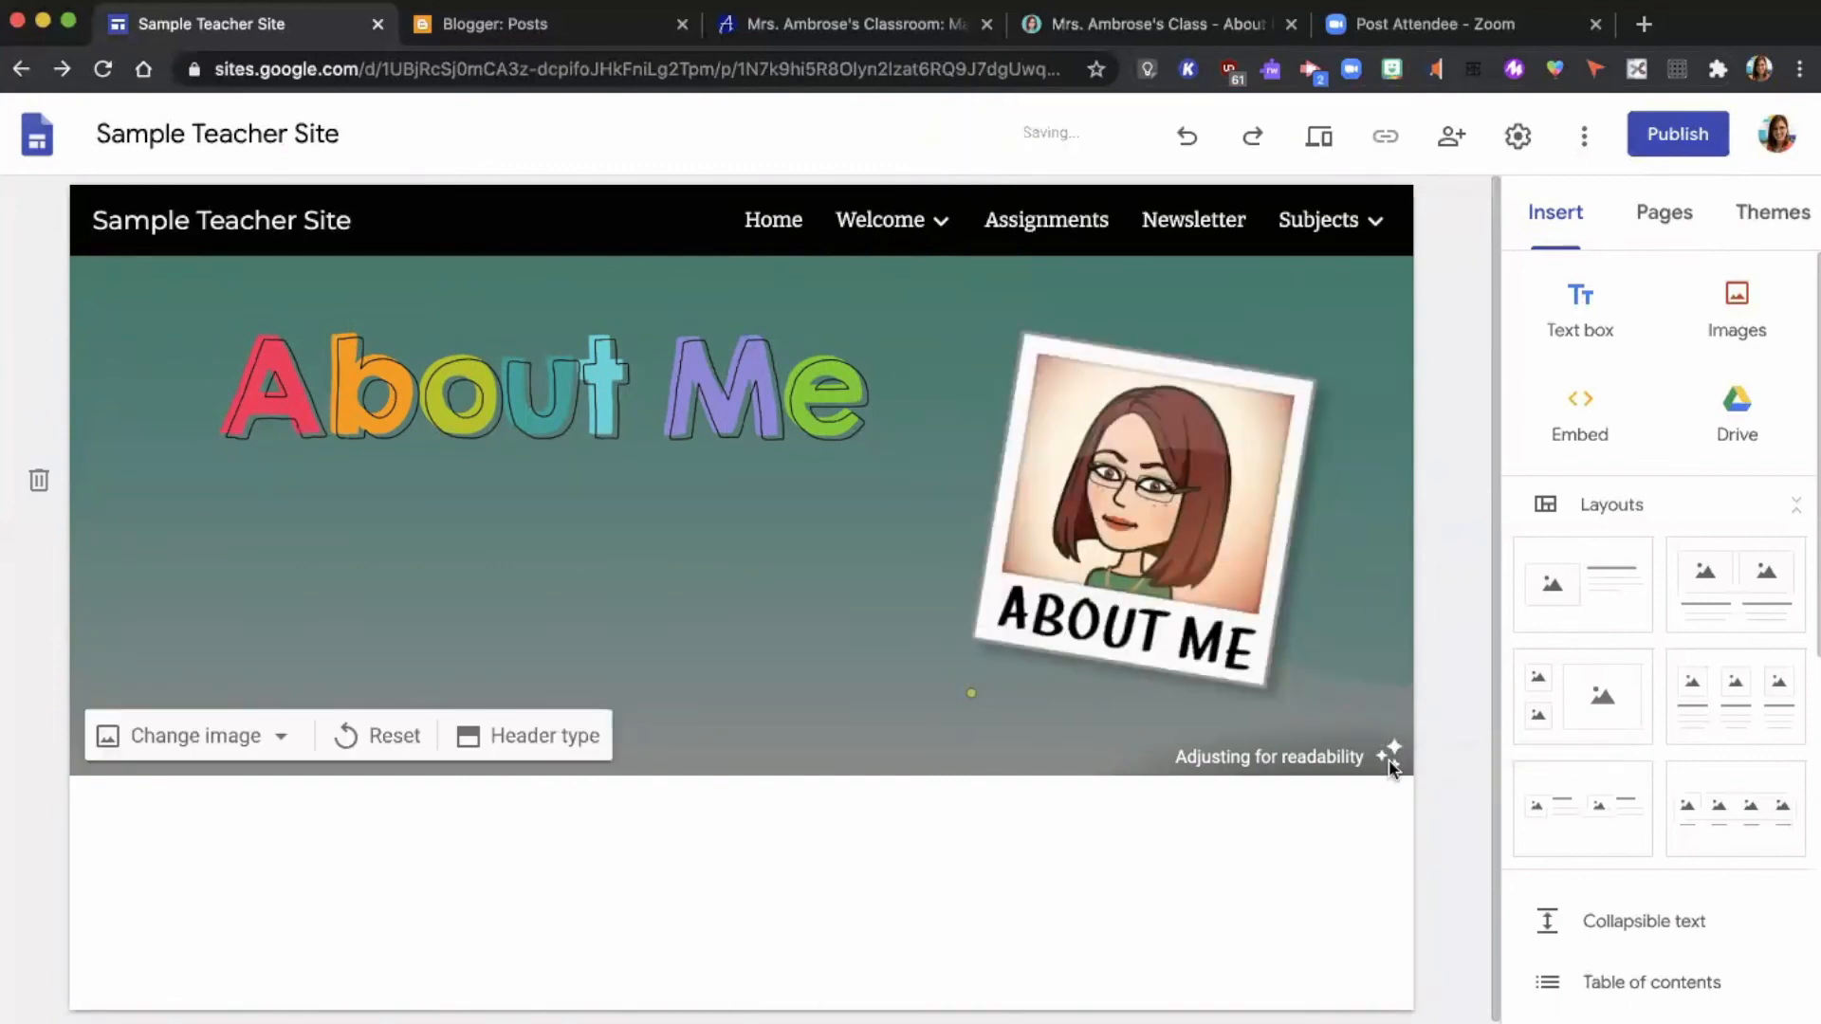
Shrink the "ABOUT ME" polaroid in the header and try to remove the header's readability adjustment
click(1138, 593)
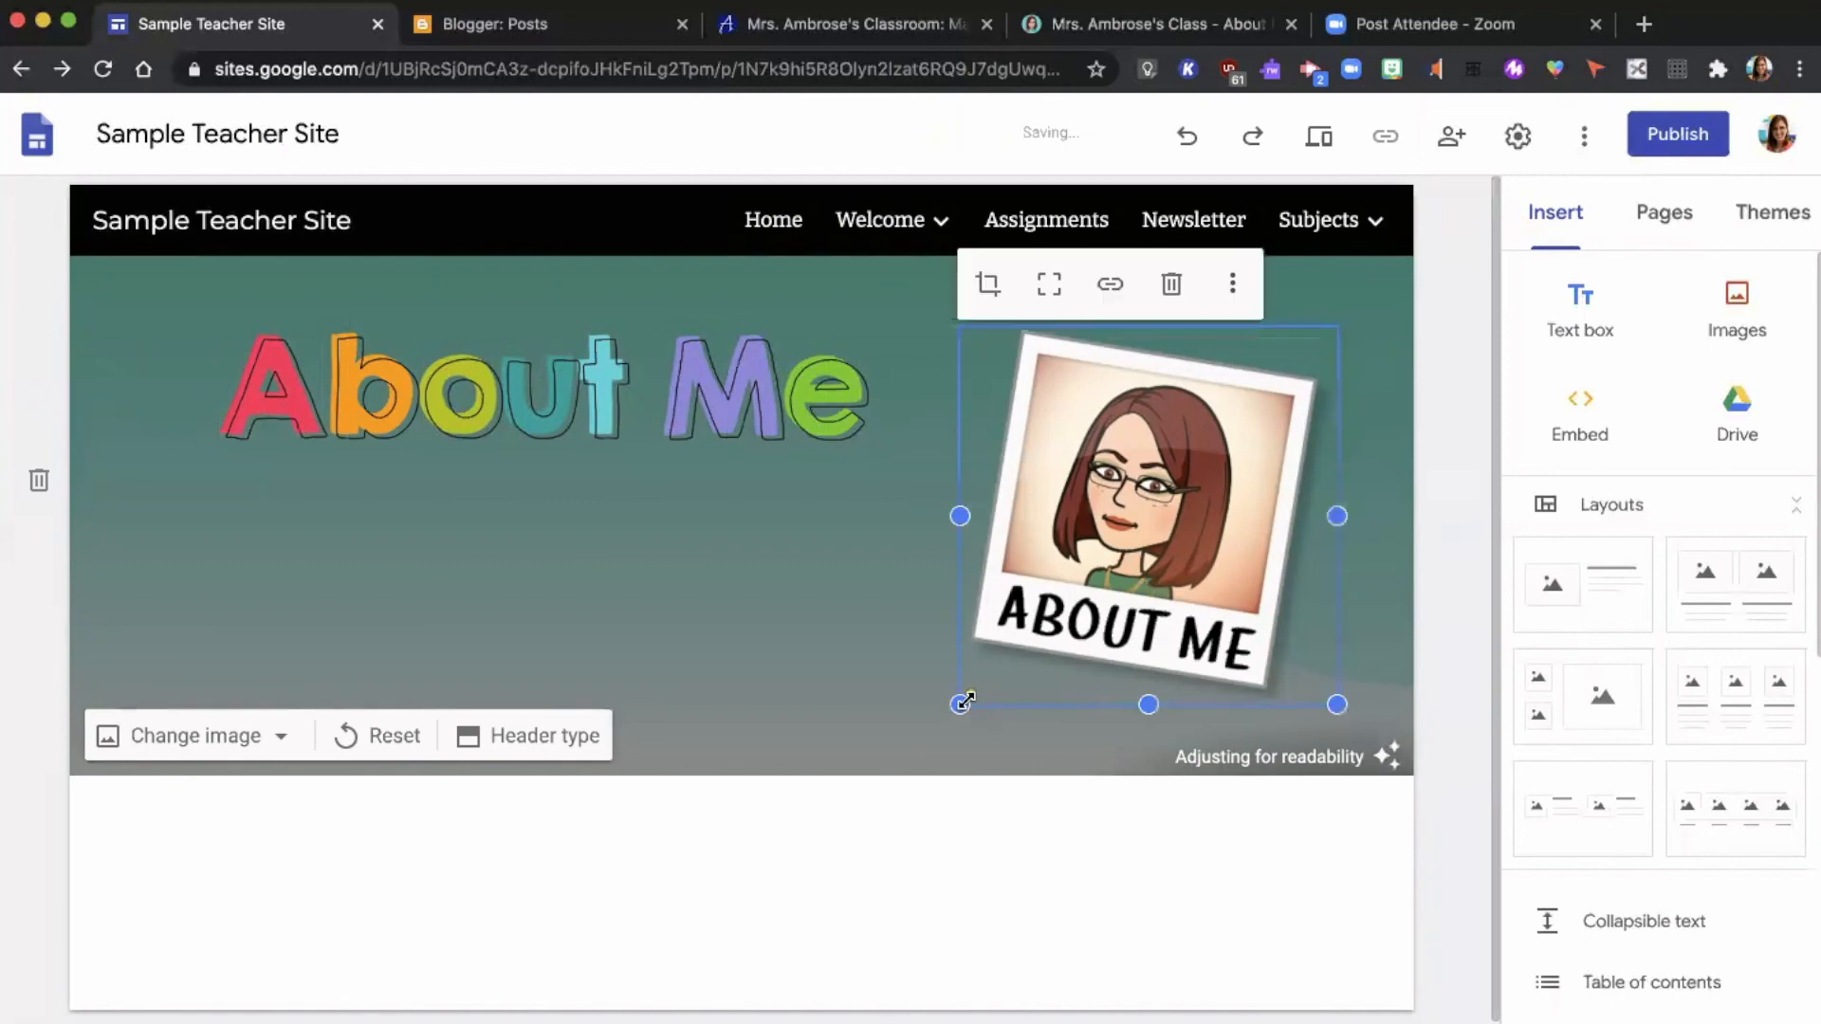
drag(981, 674, 1084, 537)
click(1159, 286)
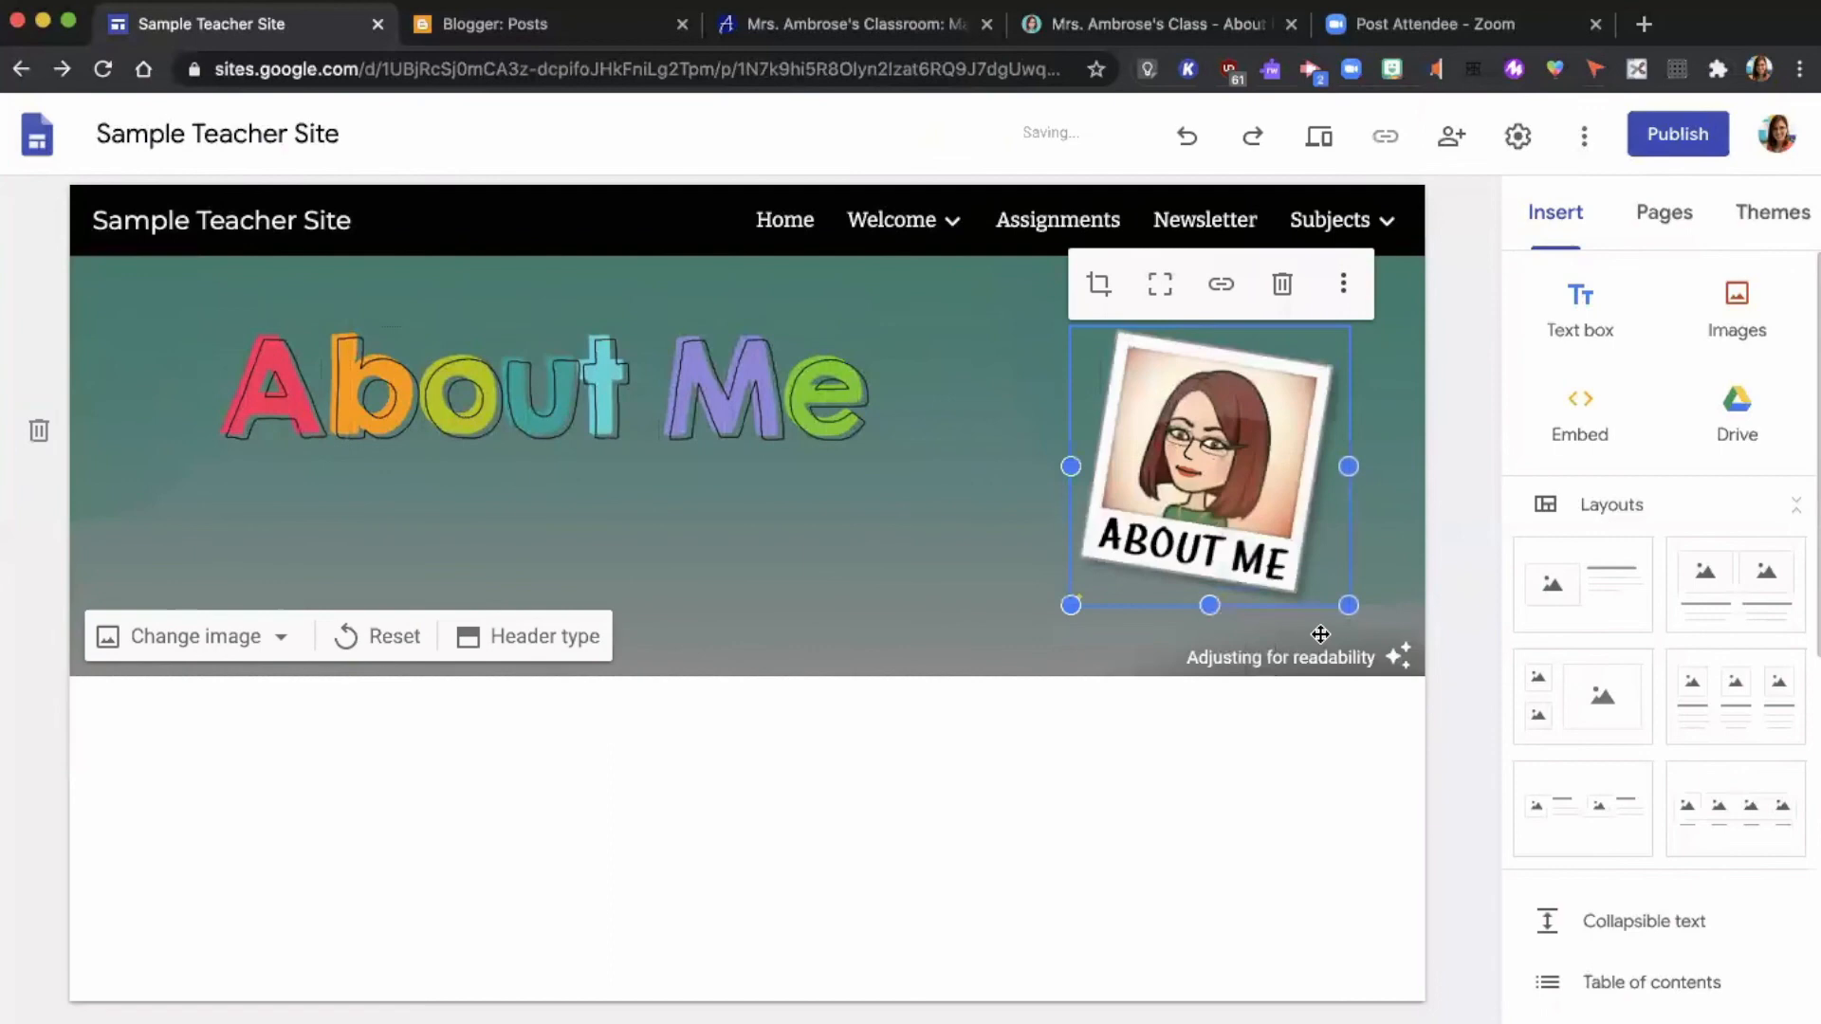
click(1399, 649)
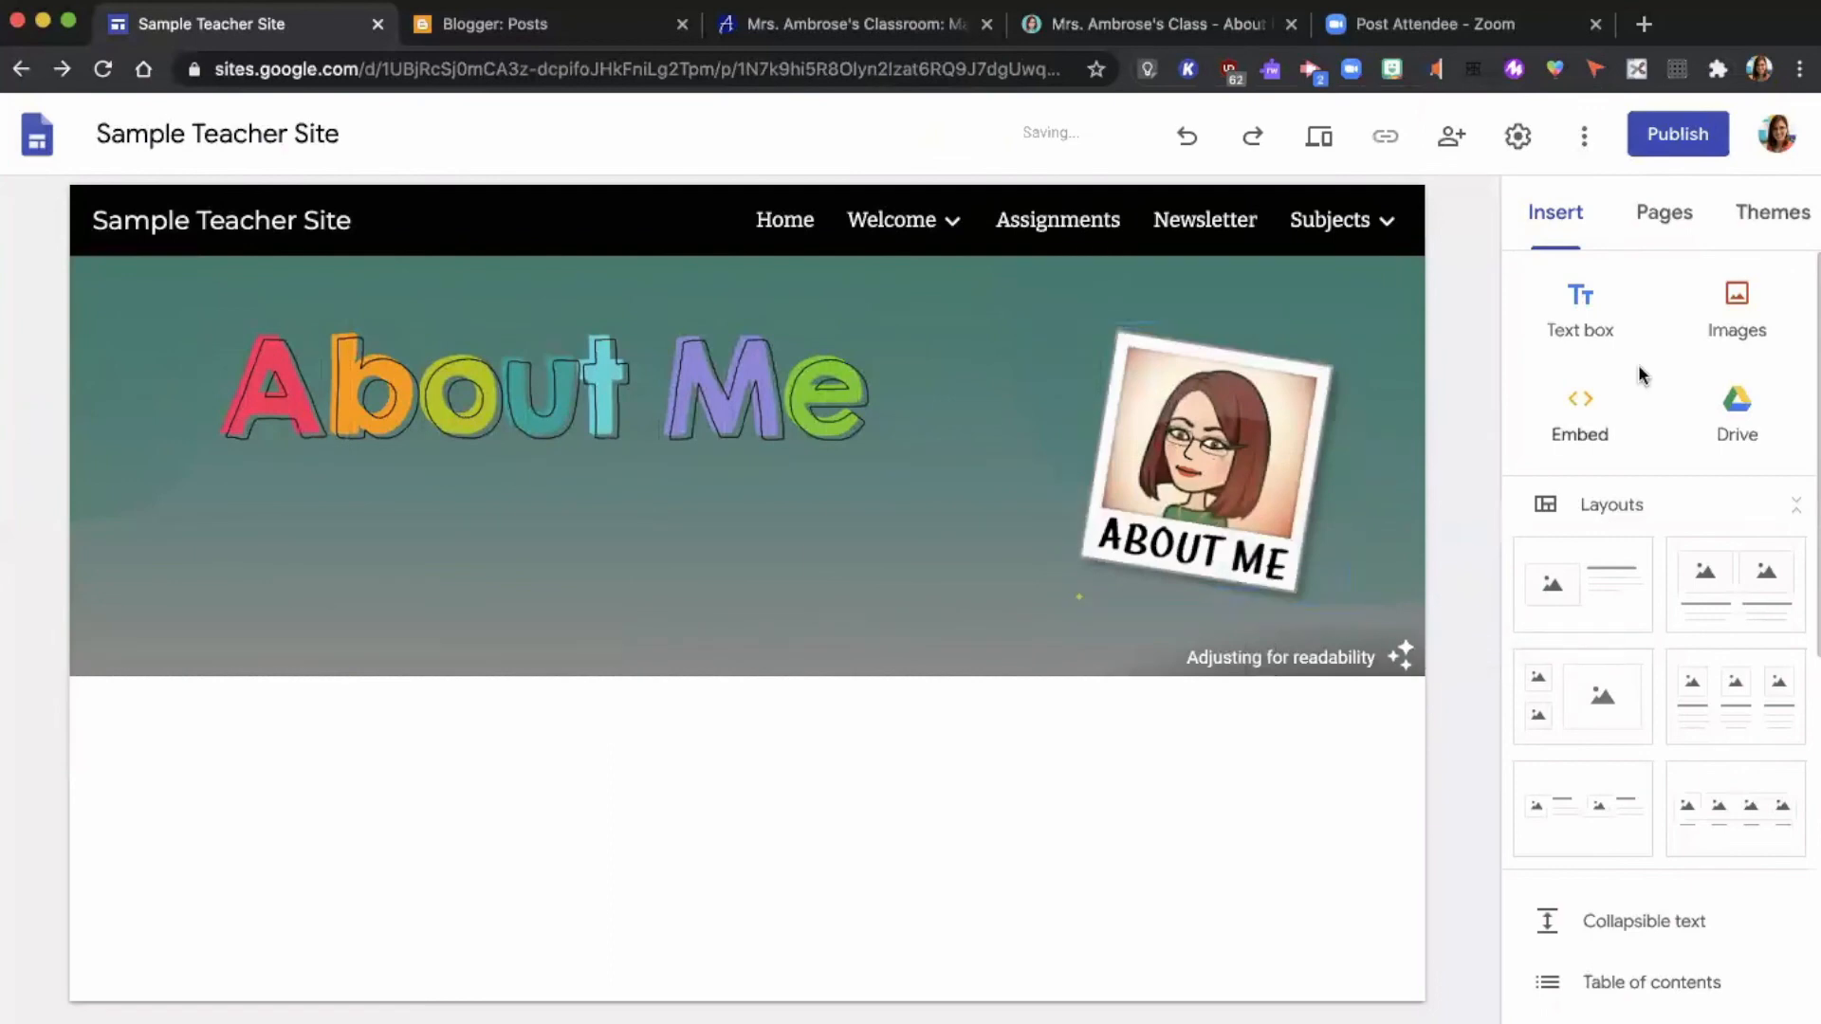
Upload the "Pumpkin Patch 2016" family photo below the header and place a new text box beside it
click(1738, 313)
click(1704, 402)
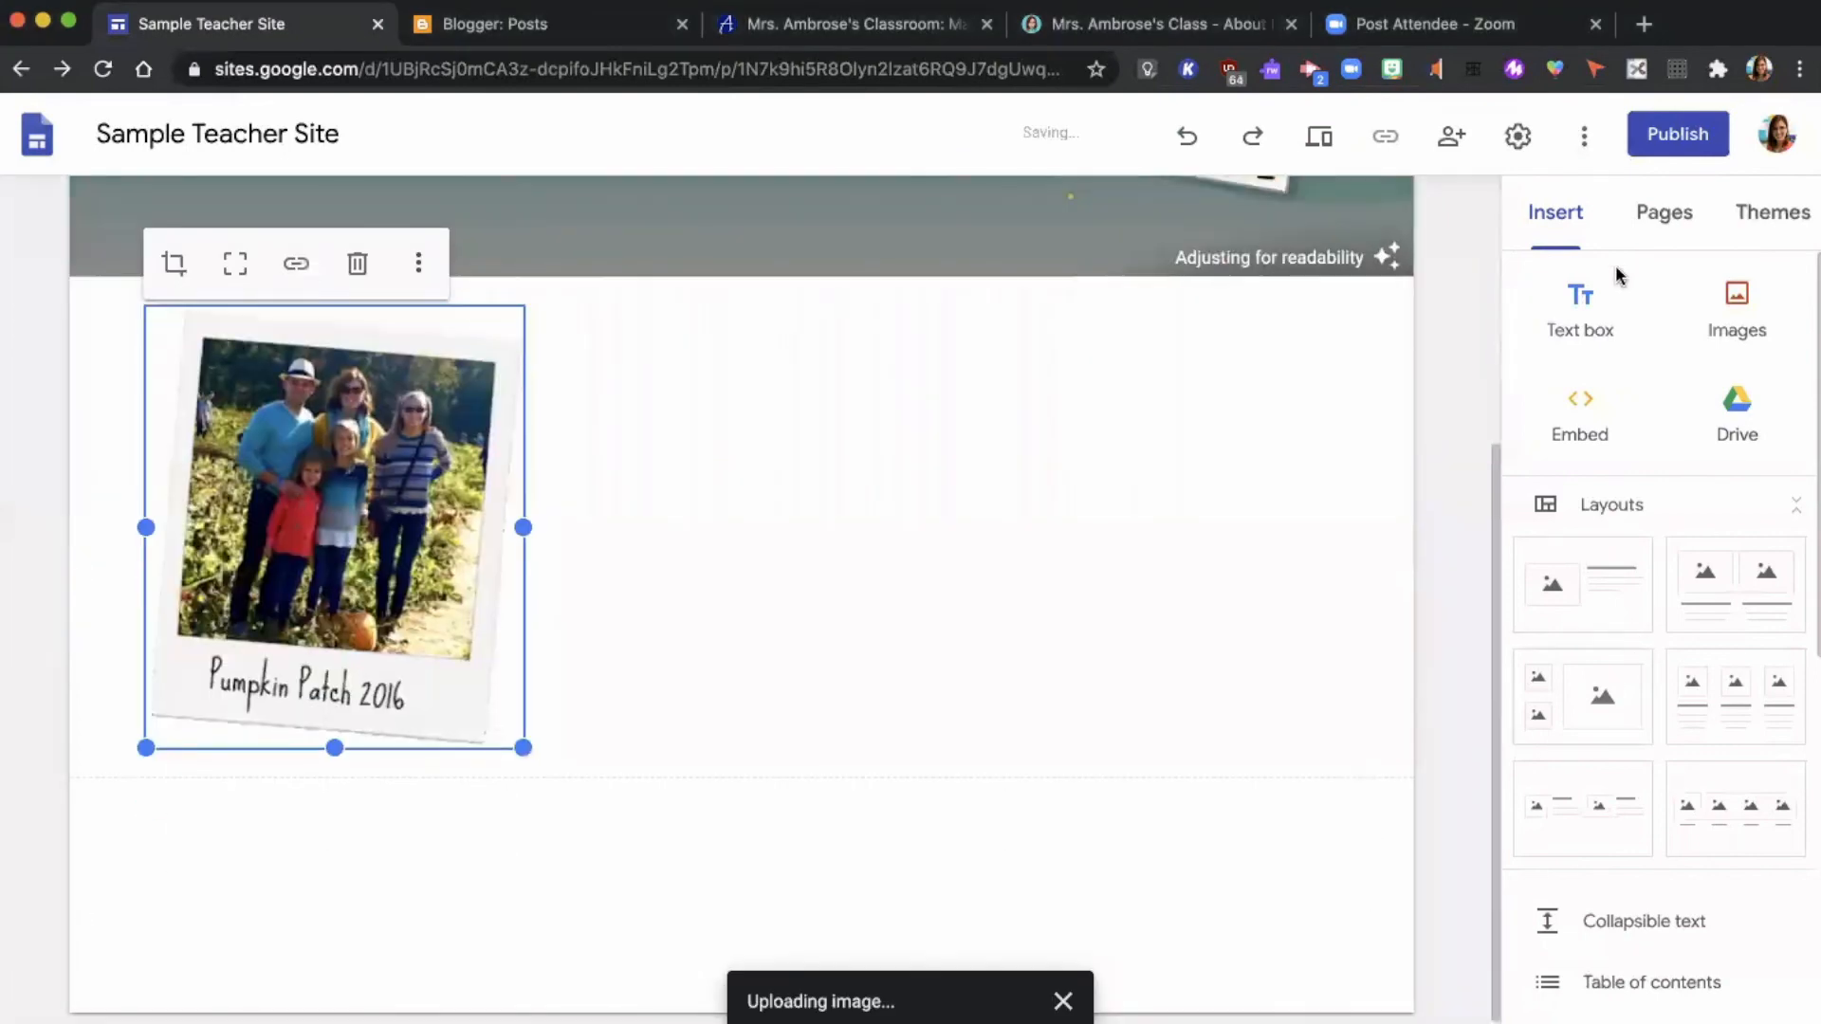
click(1601, 294)
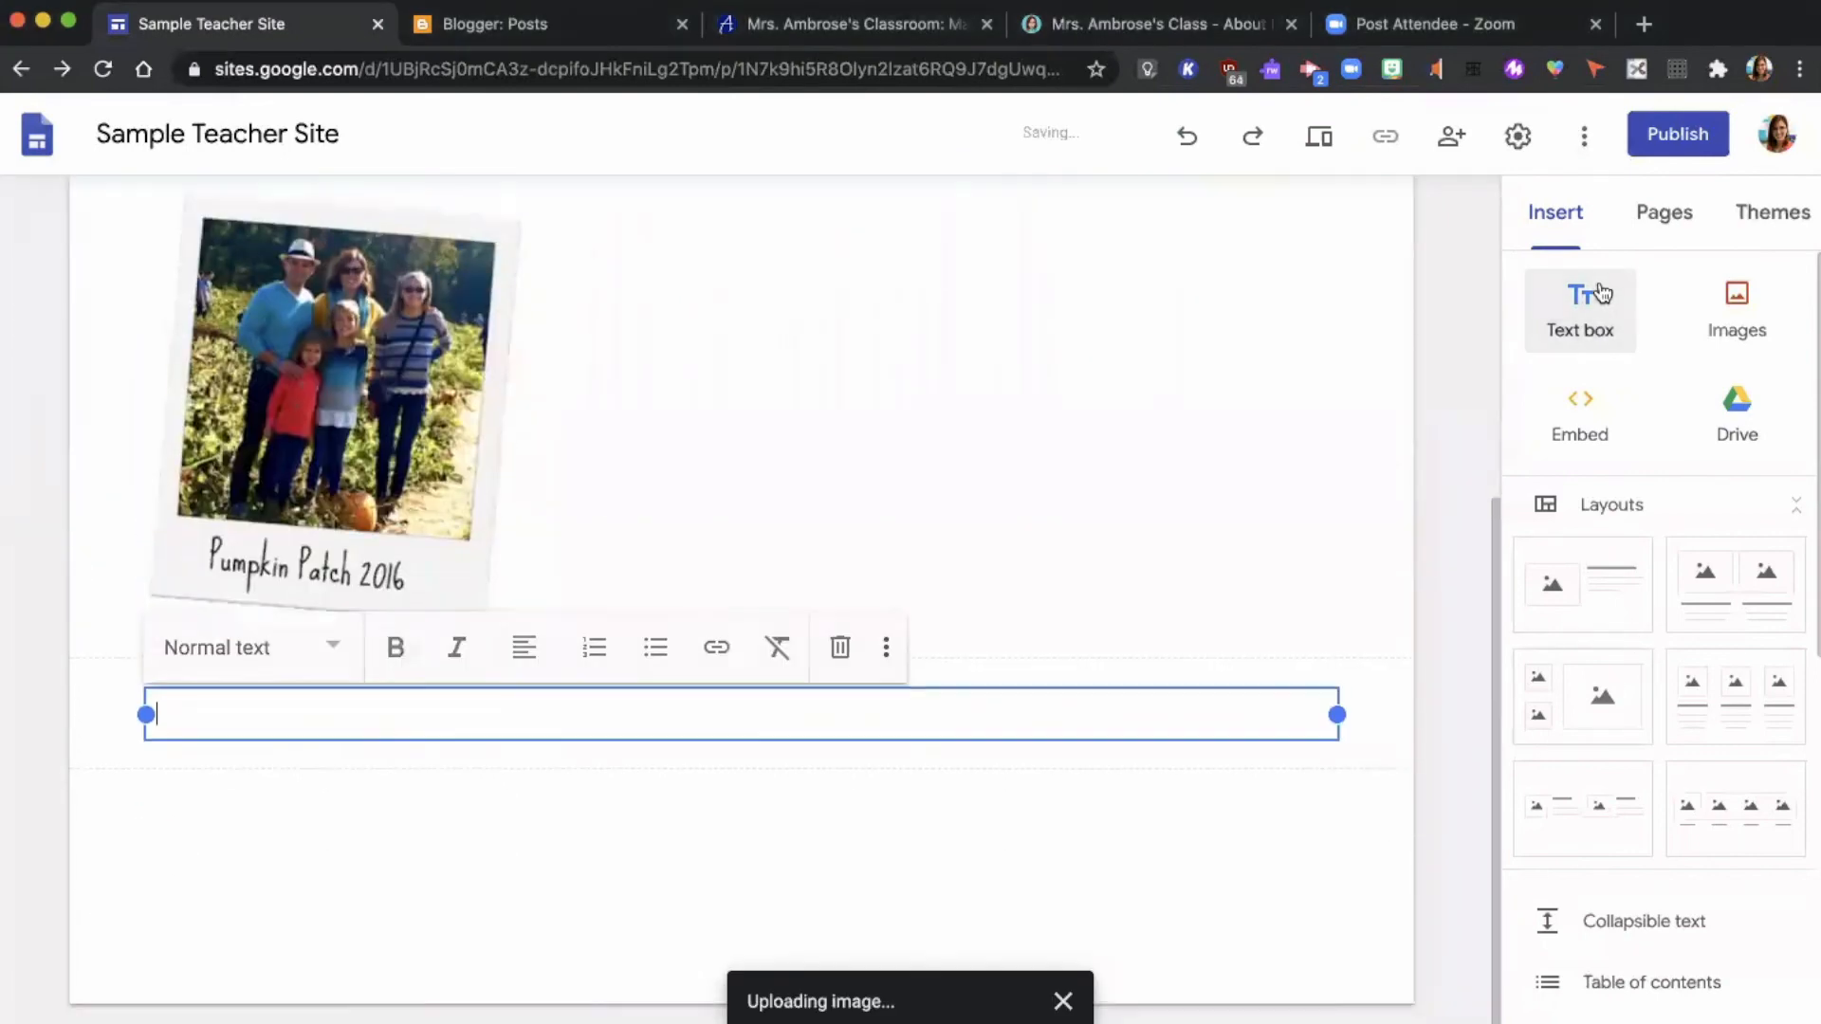
click(112, 733)
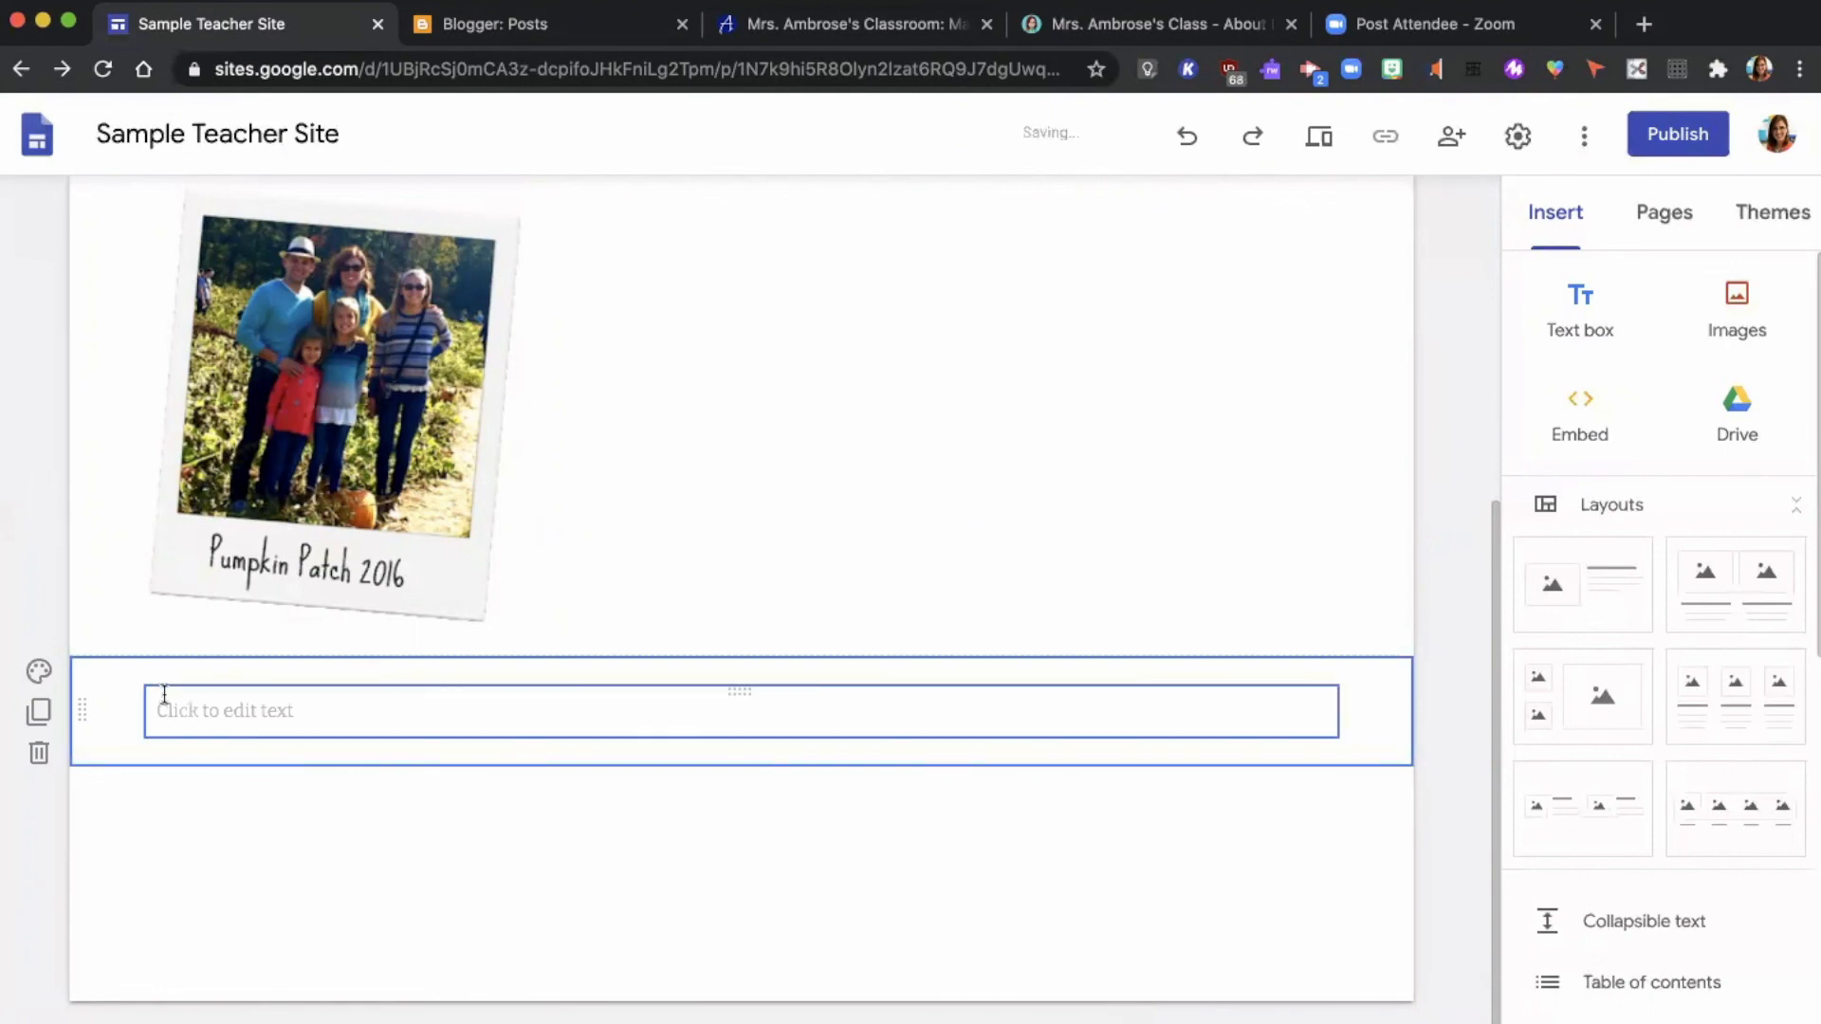
drag(166, 689, 615, 390)
Enter "Type something about your family." in the text box beside the family photo
click(669, 399)
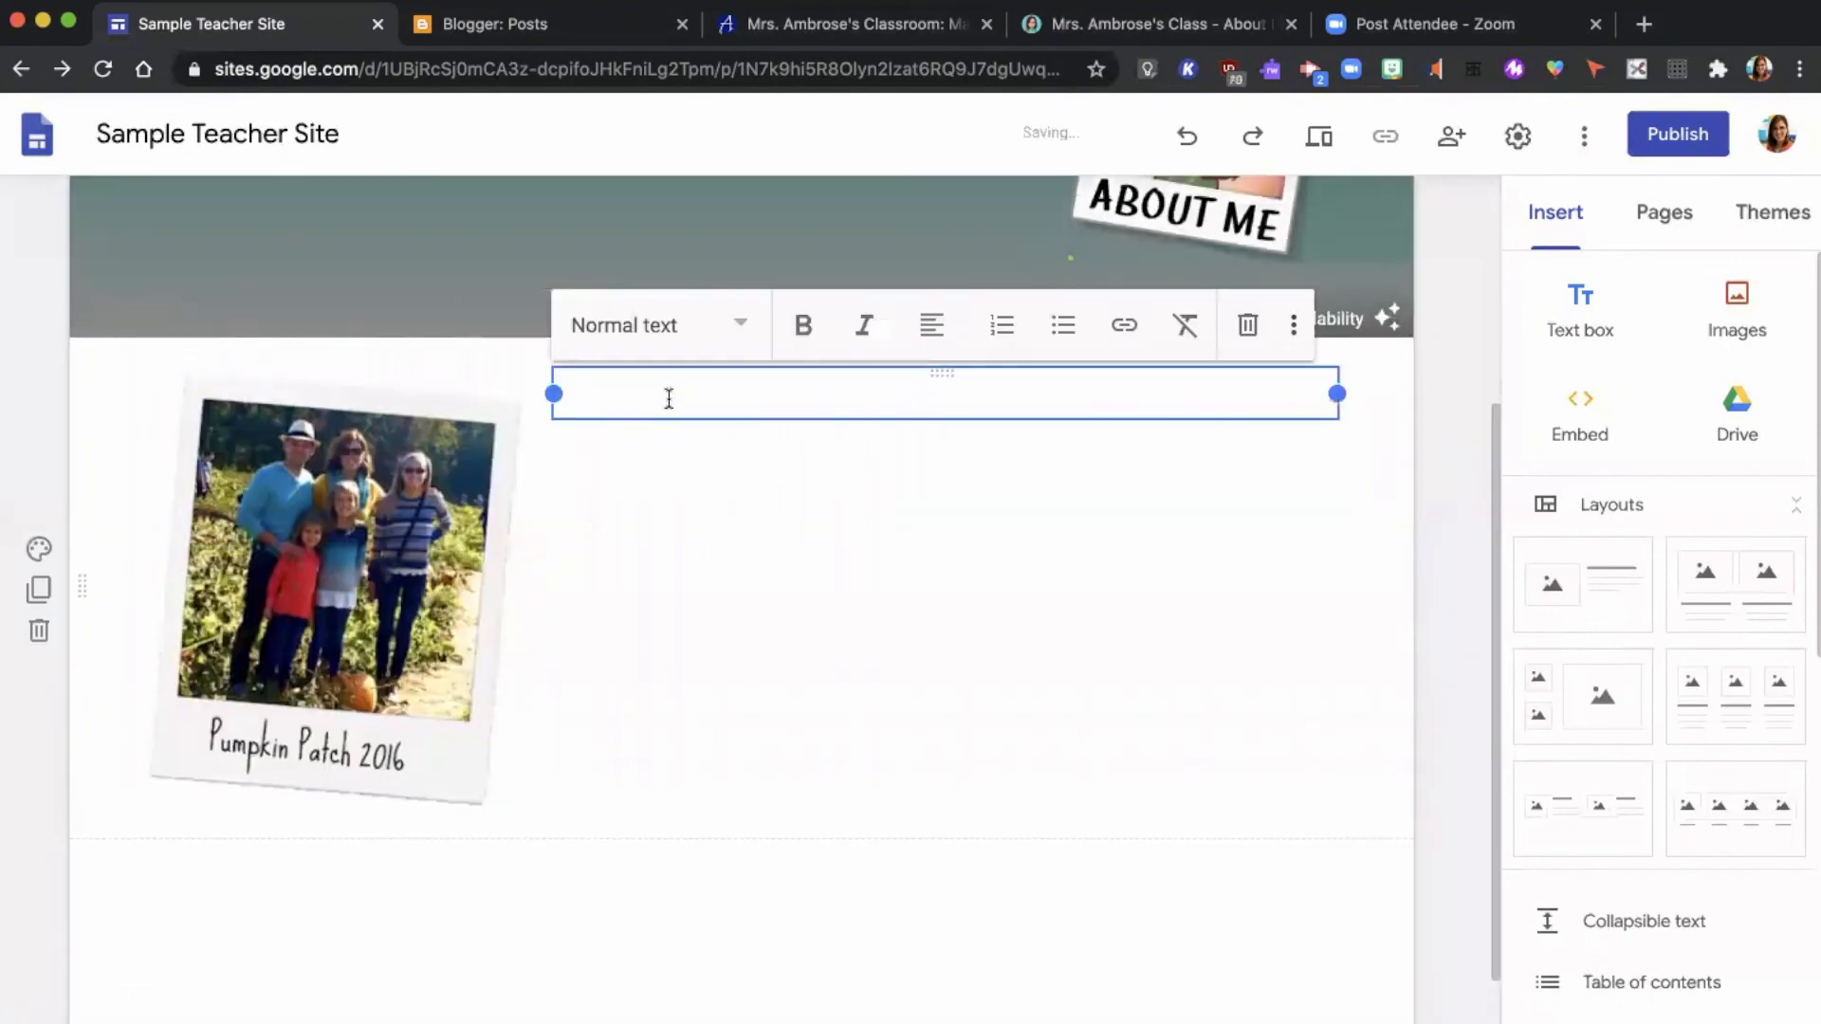
text(Type something about your family.)
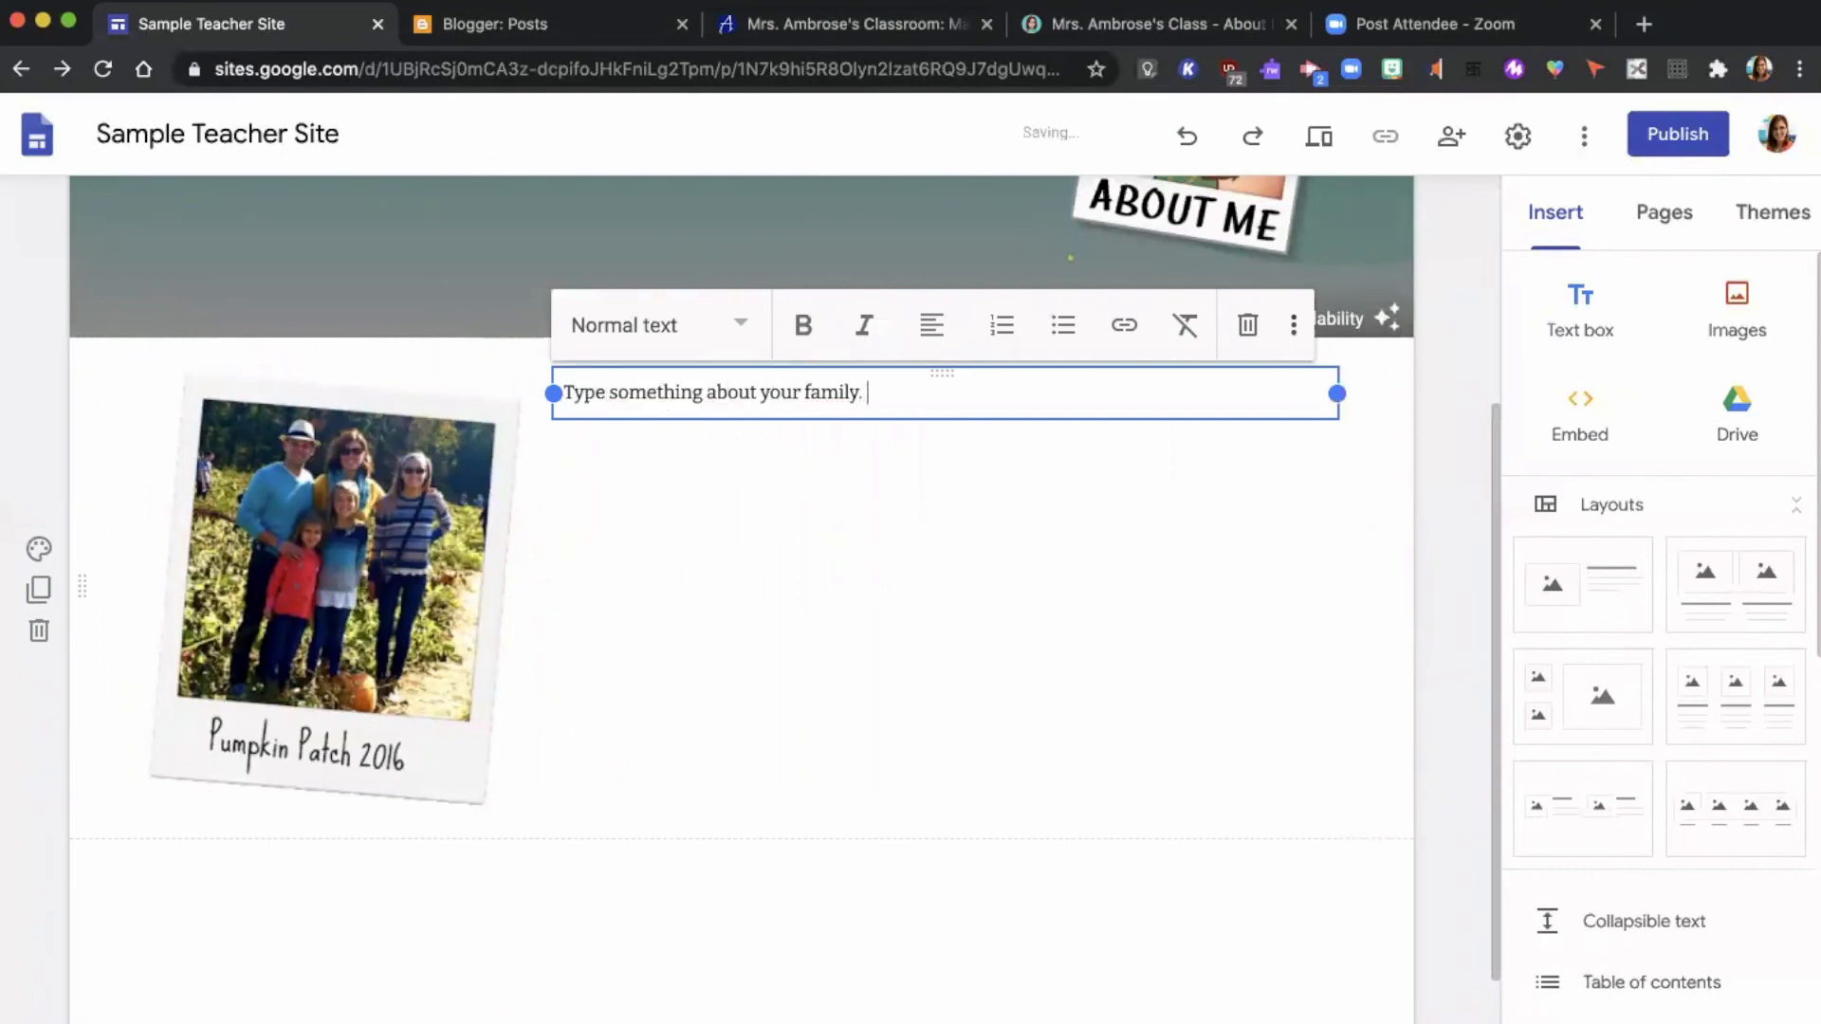
click(795, 528)
Move the "About Me" lettering closer to the polaroid and extend its frame downward so it sits lower in the header
scroll(795, 527, up, 3)
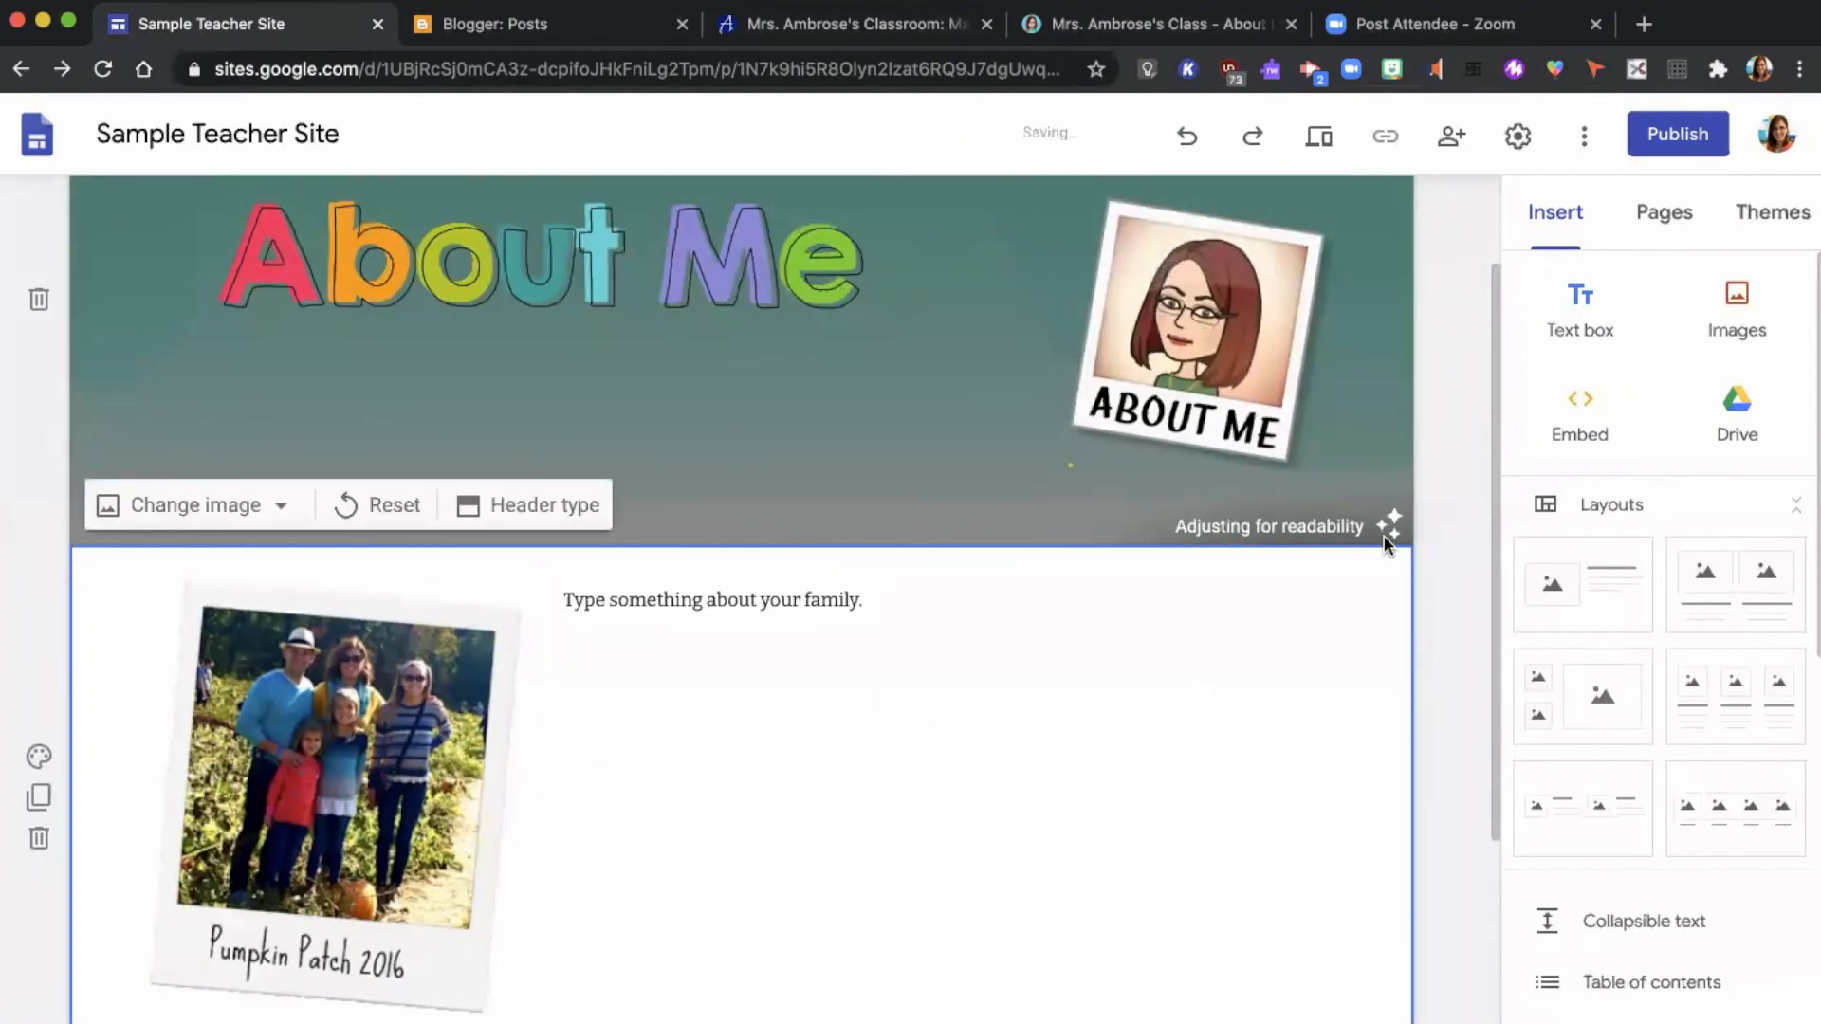
scroll(1385, 527, up, 2)
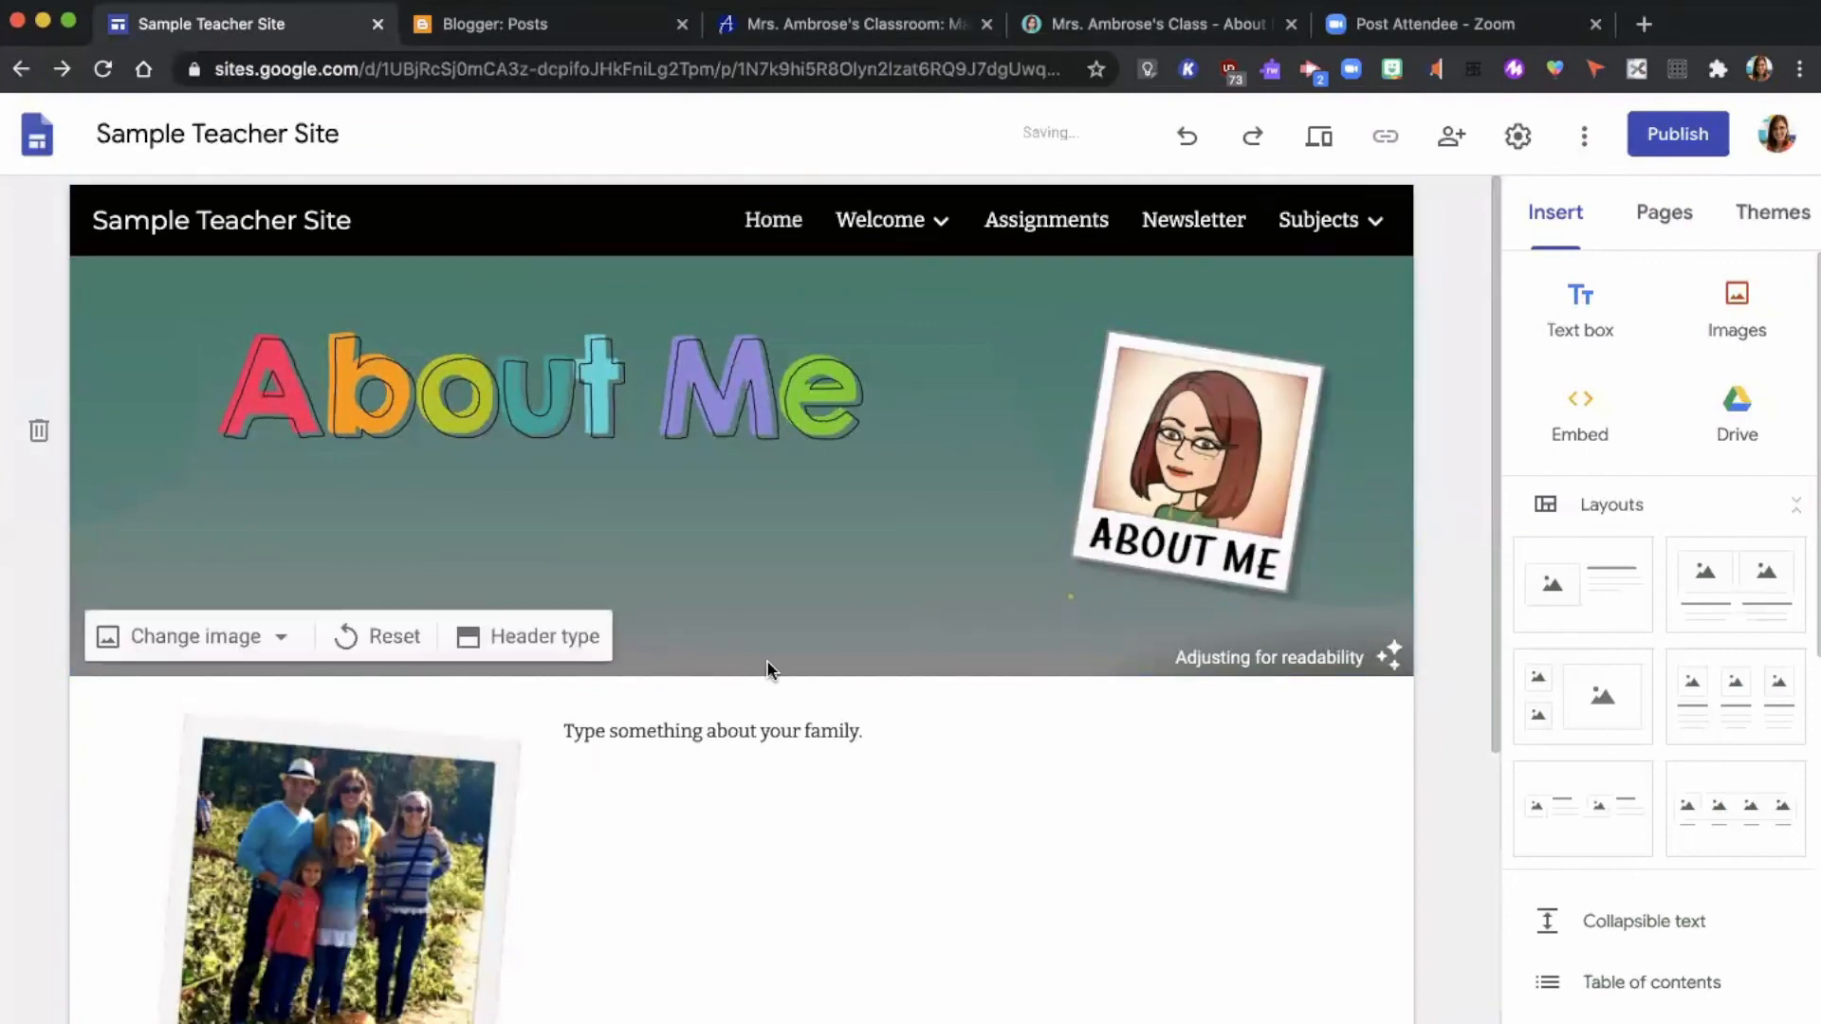
scroll(769, 670, down, 4)
scroll(769, 671, up, 4)
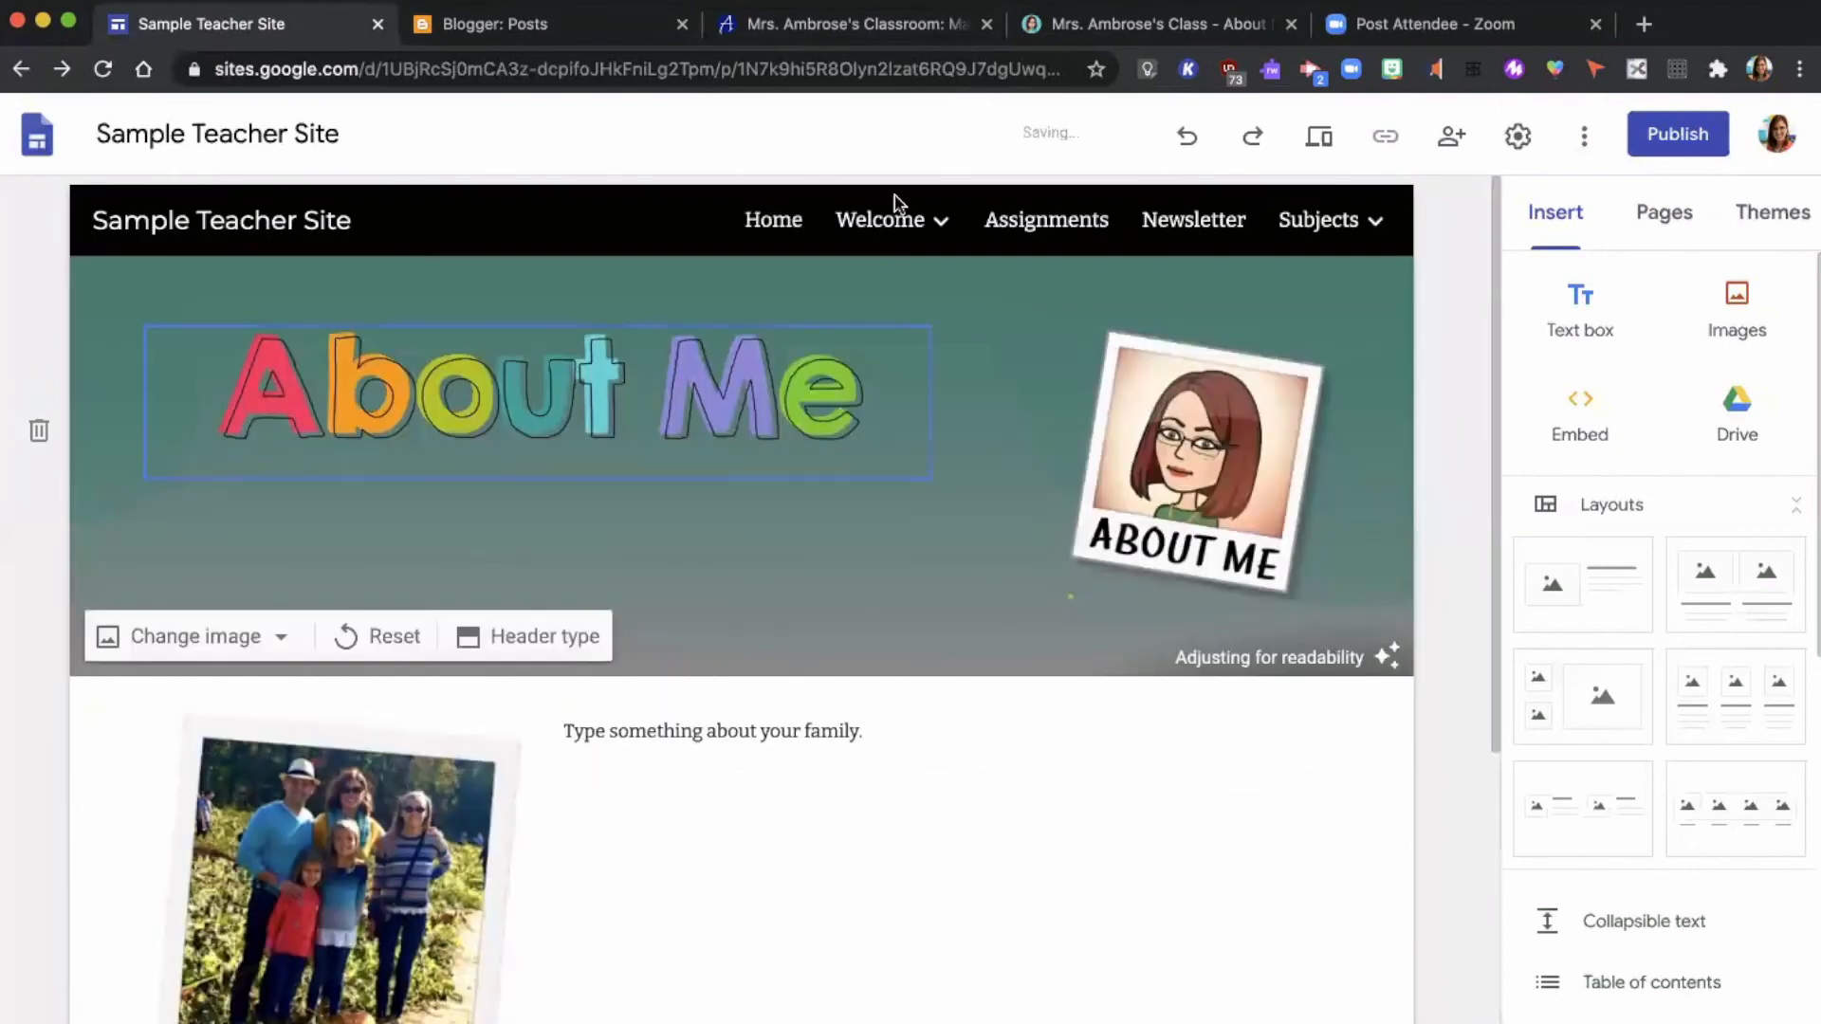
mouse_move(907, 201)
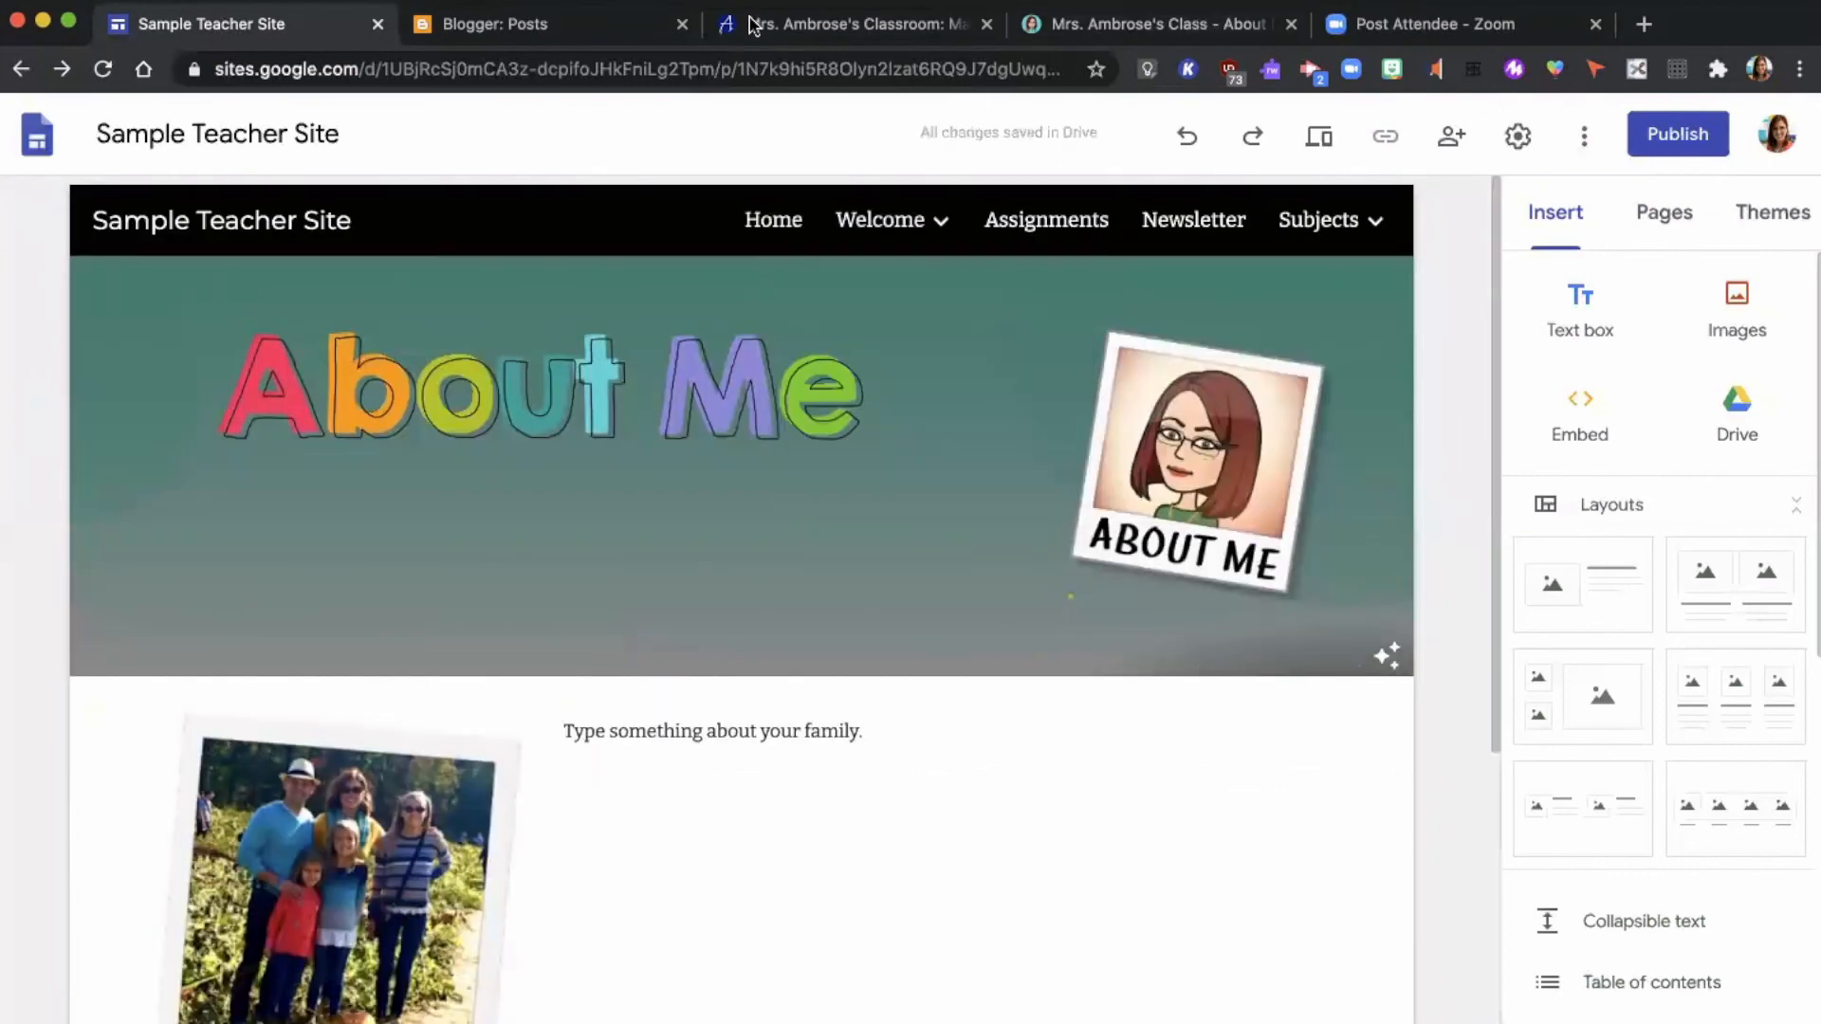
mouse_move(907, 455)
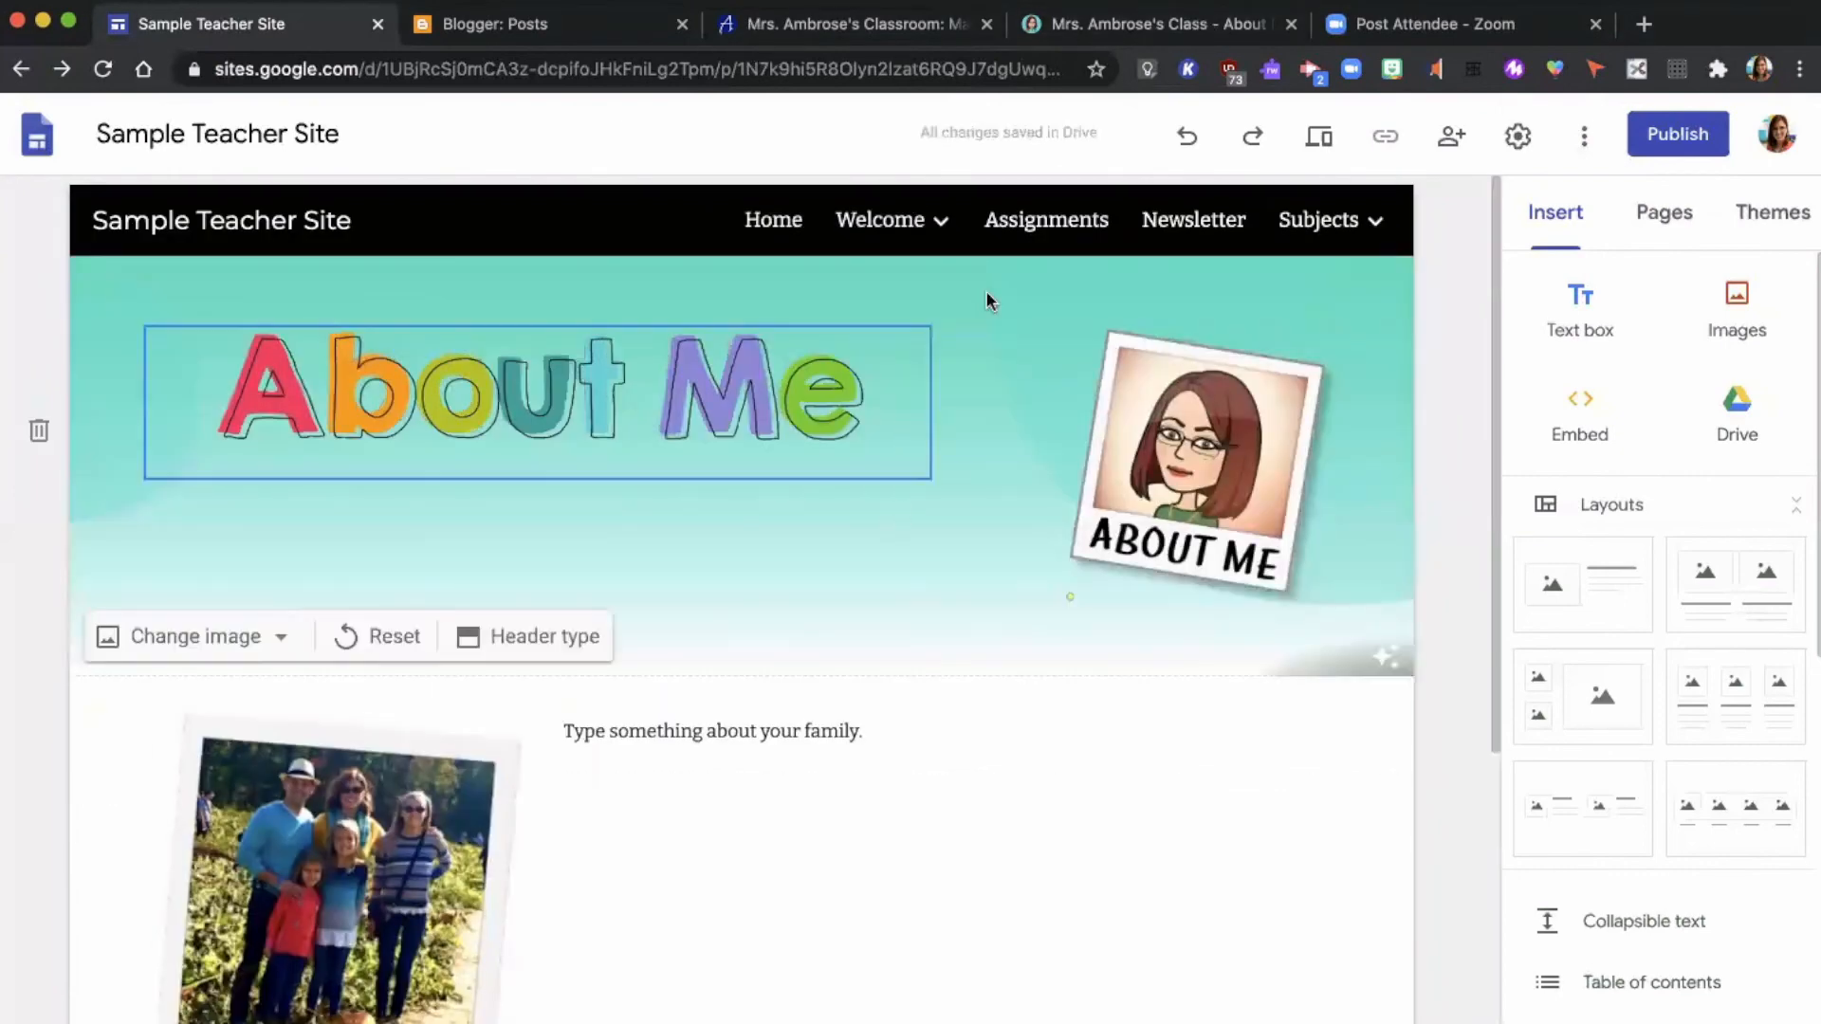
drag(883, 418, 793, 483)
click(639, 476)
drag(641, 480, 633, 573)
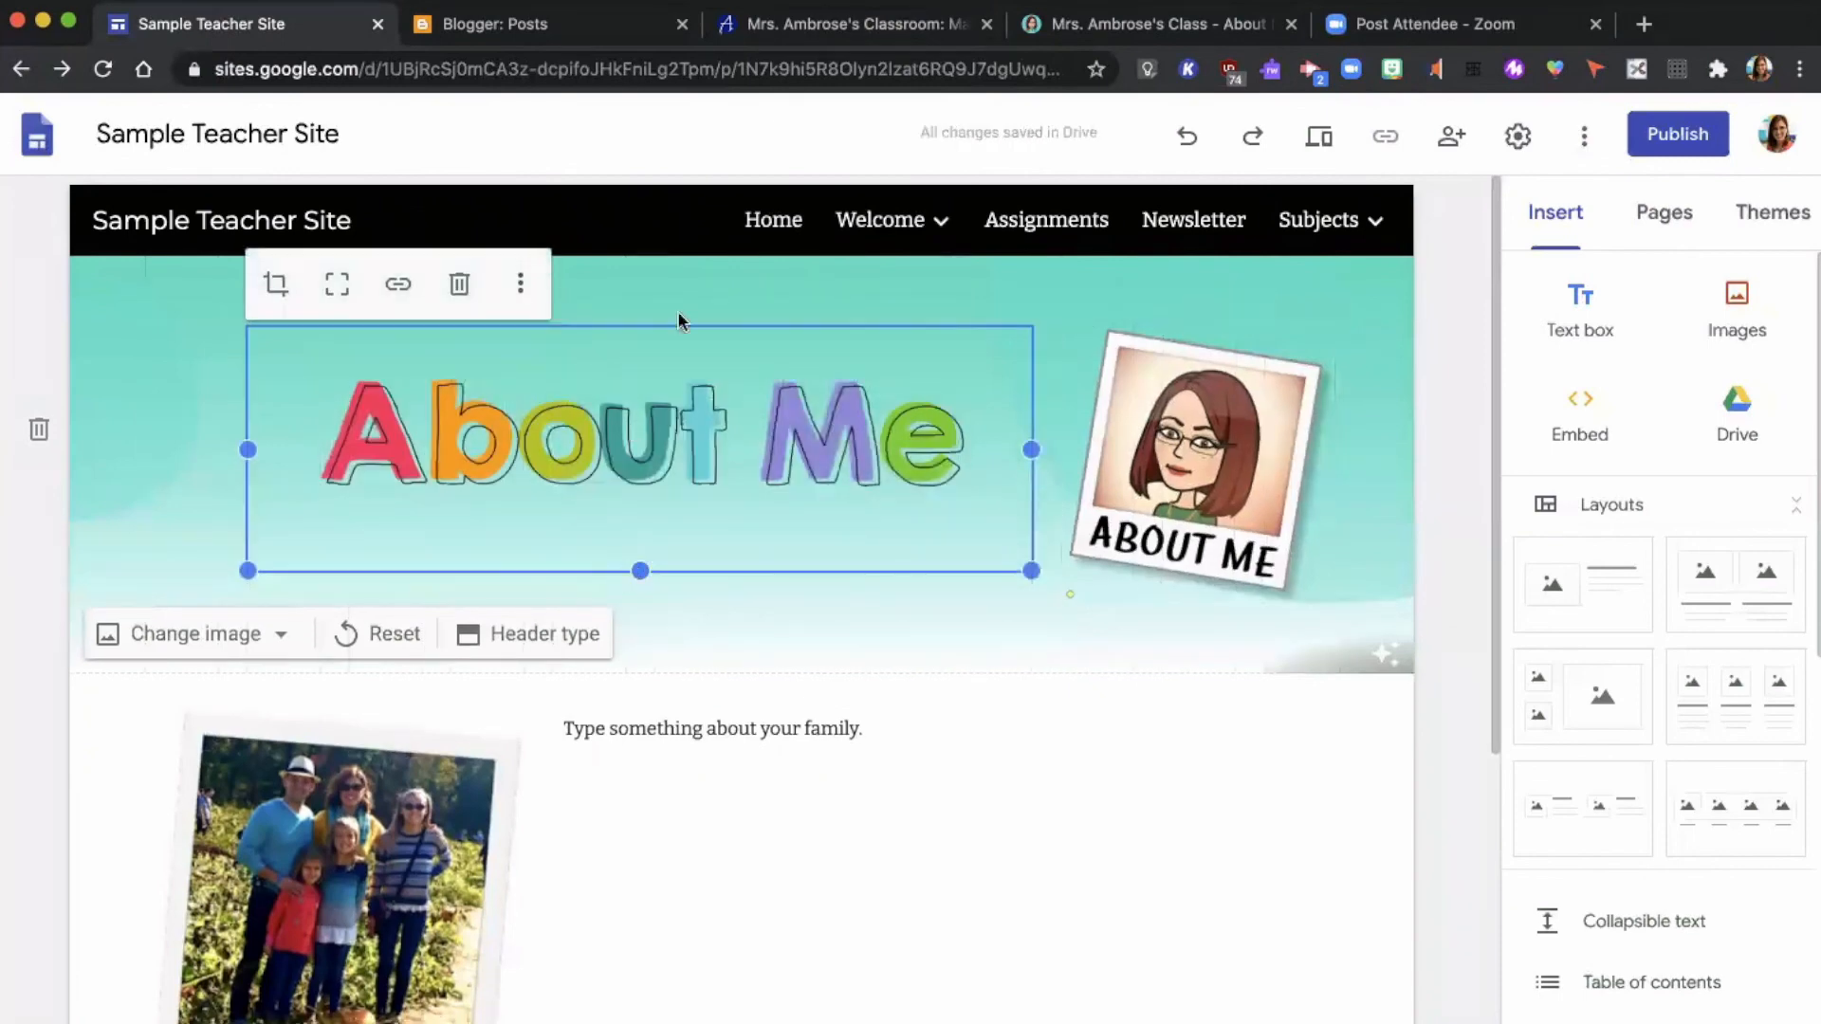
click(853, 822)
scroll(854, 821, down, 5)
scroll(854, 821, up, 5)
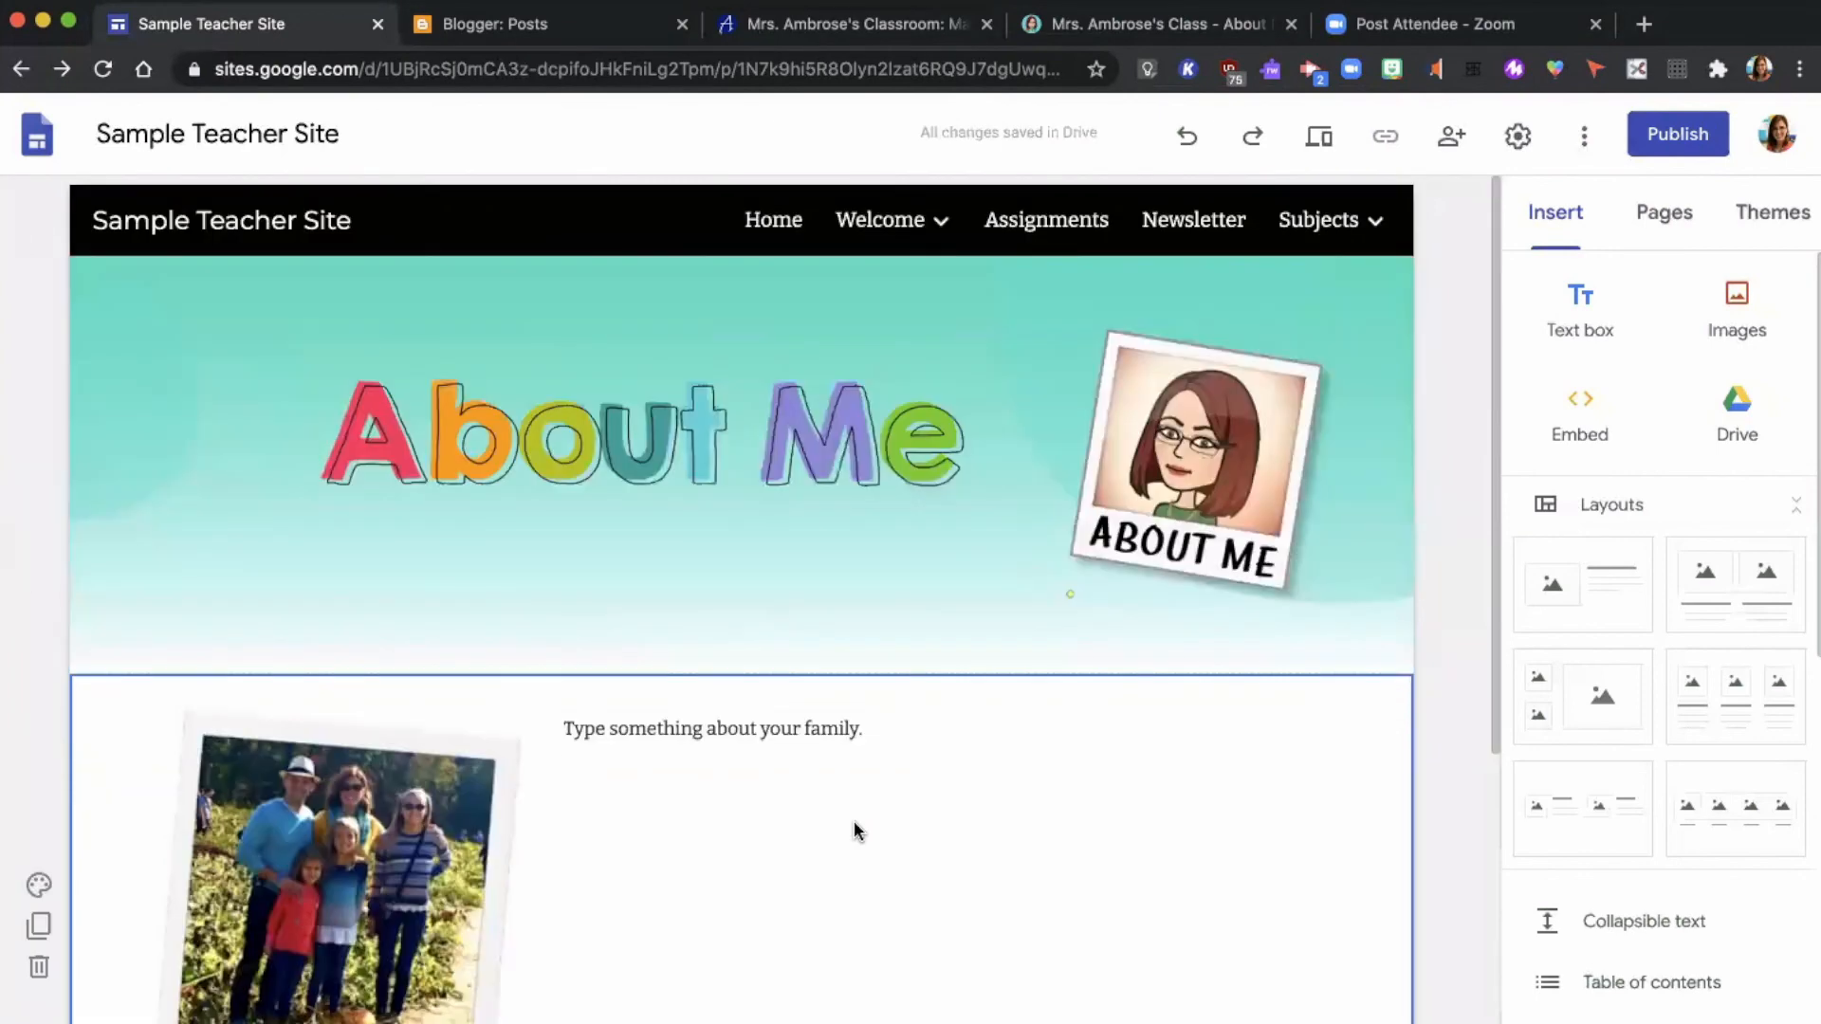
Switch to the teacher's published class site and examine the About Me page's header, letter, bio and photos
click(1210, 36)
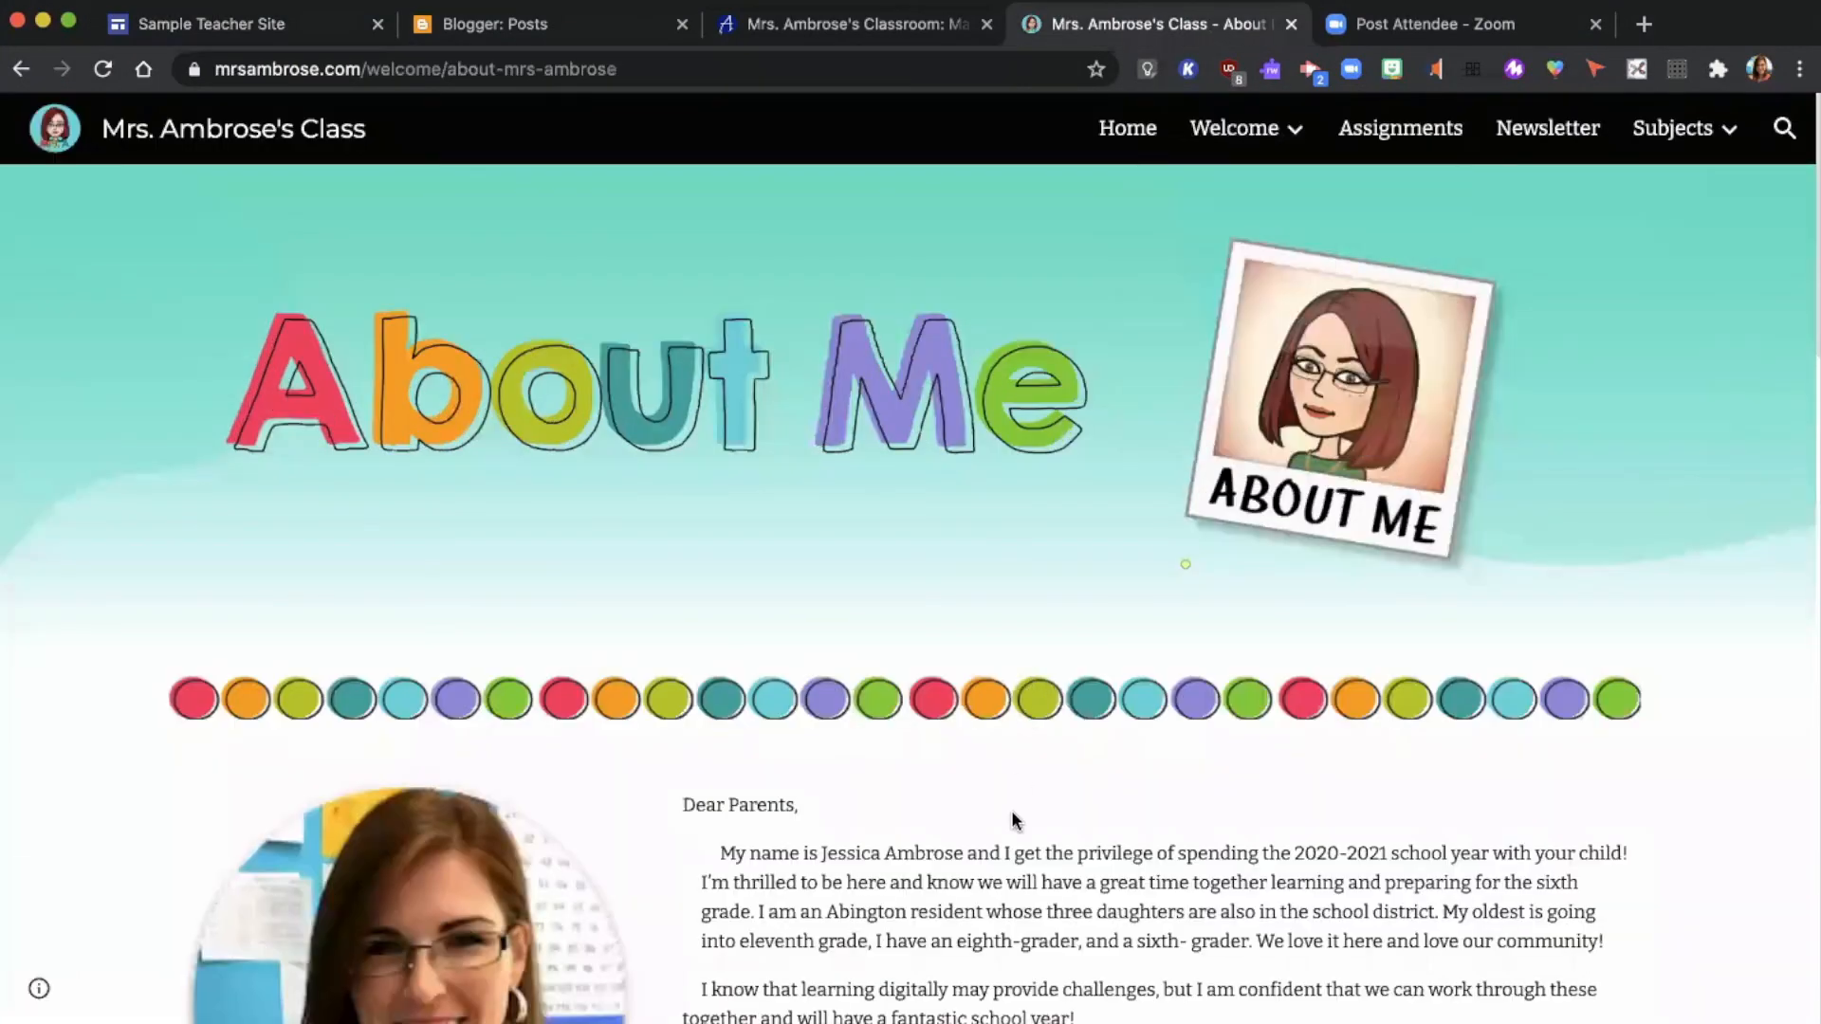
scroll(1011, 816, down, 4)
scroll(1011, 810, down, 10)
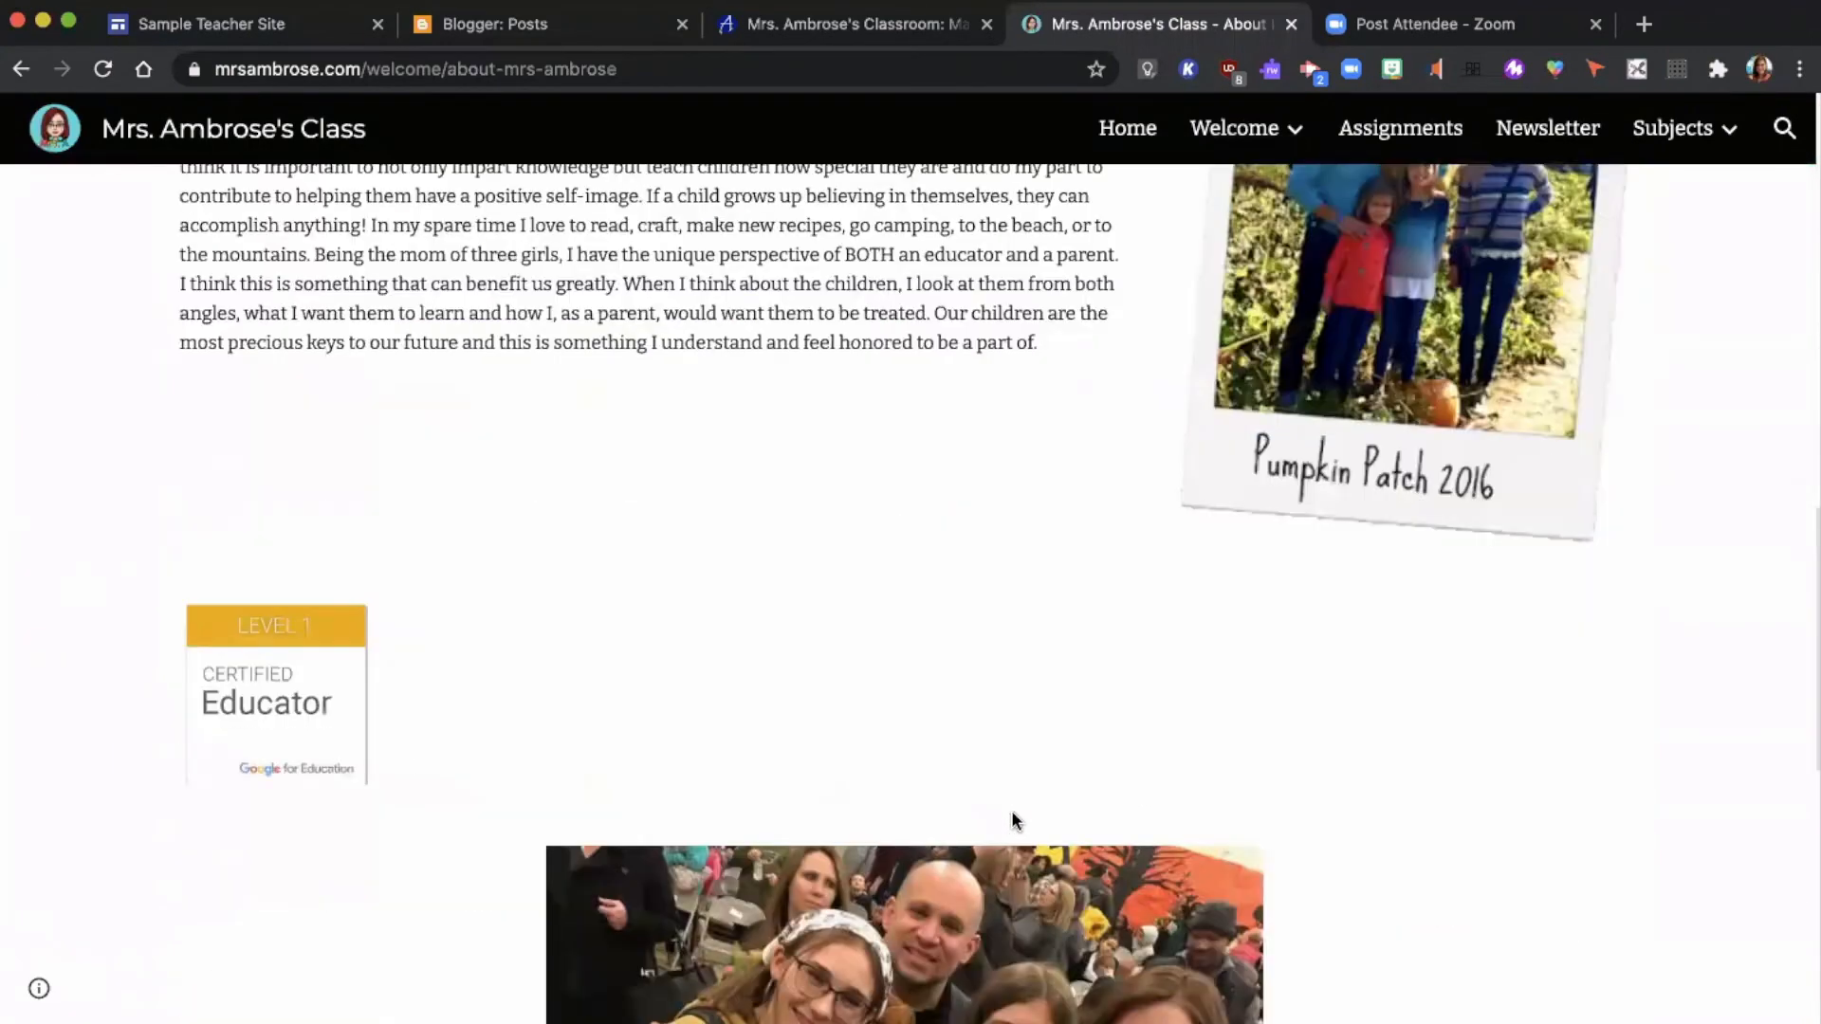
scroll(1144, 506, up, 15)
Open the Parents page under Welcome on the published class site
mouse_move(1292, 150)
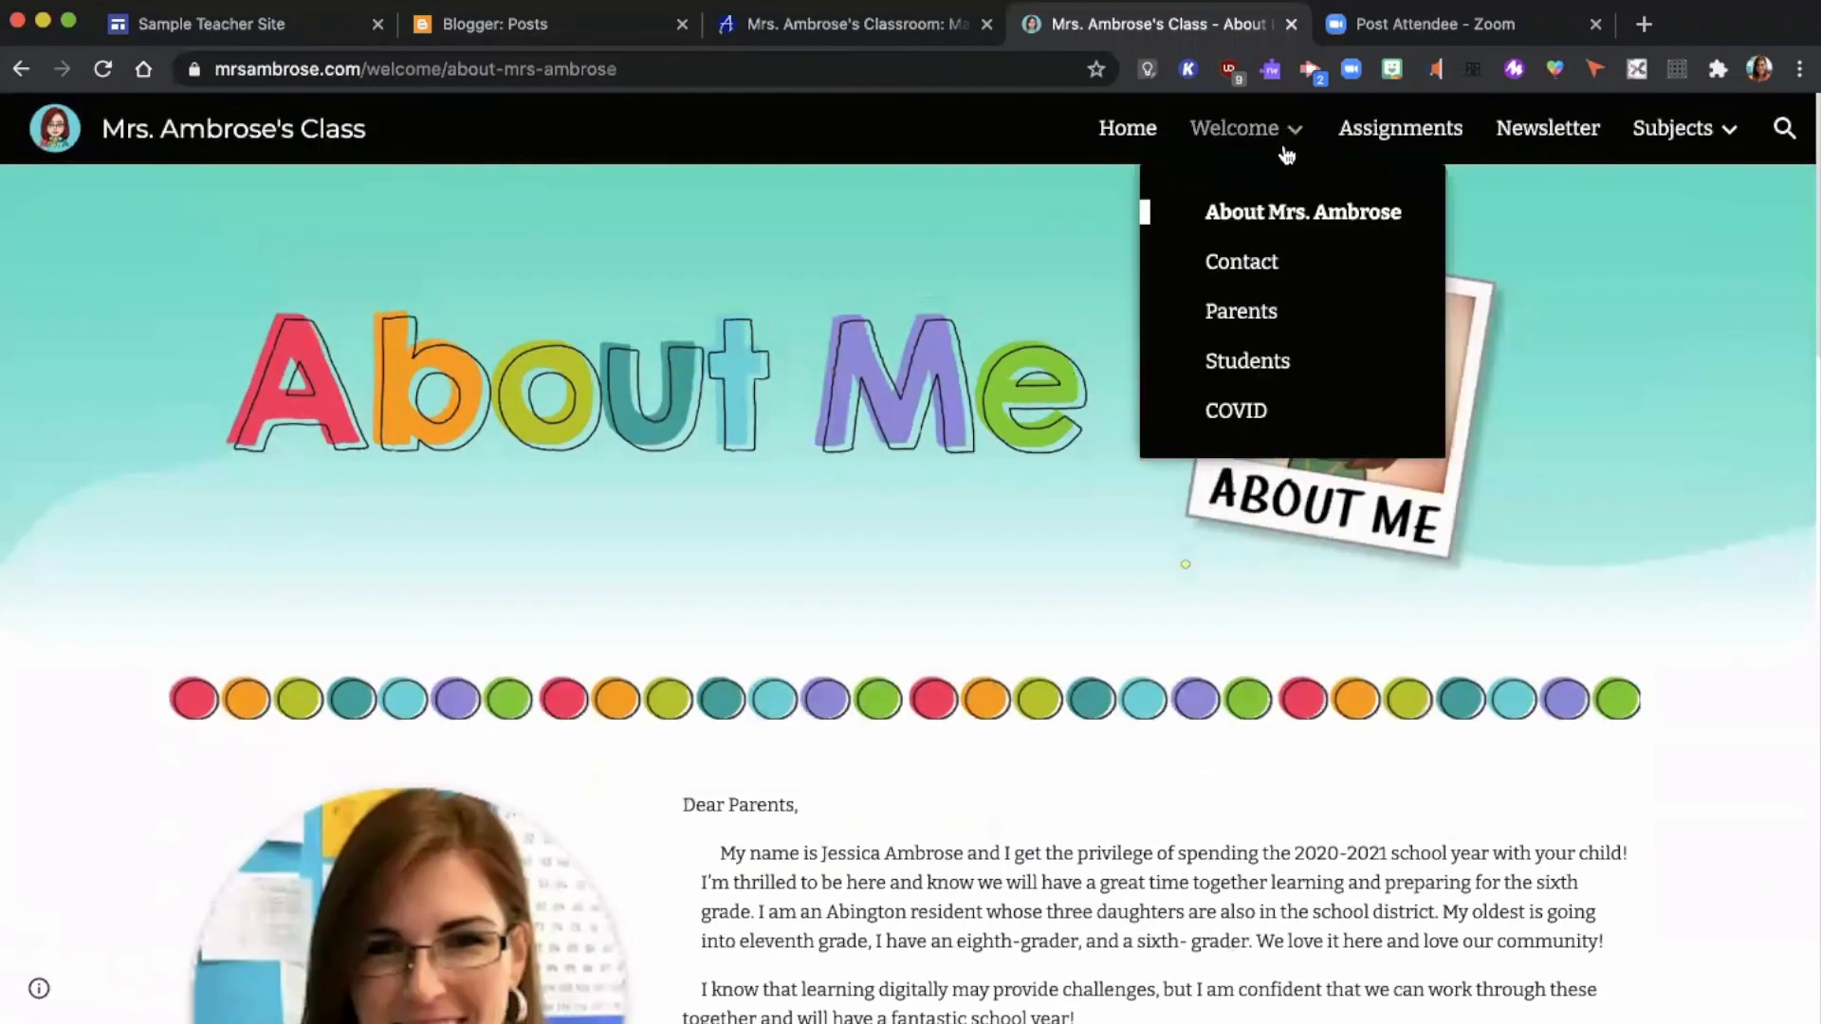
click(1240, 265)
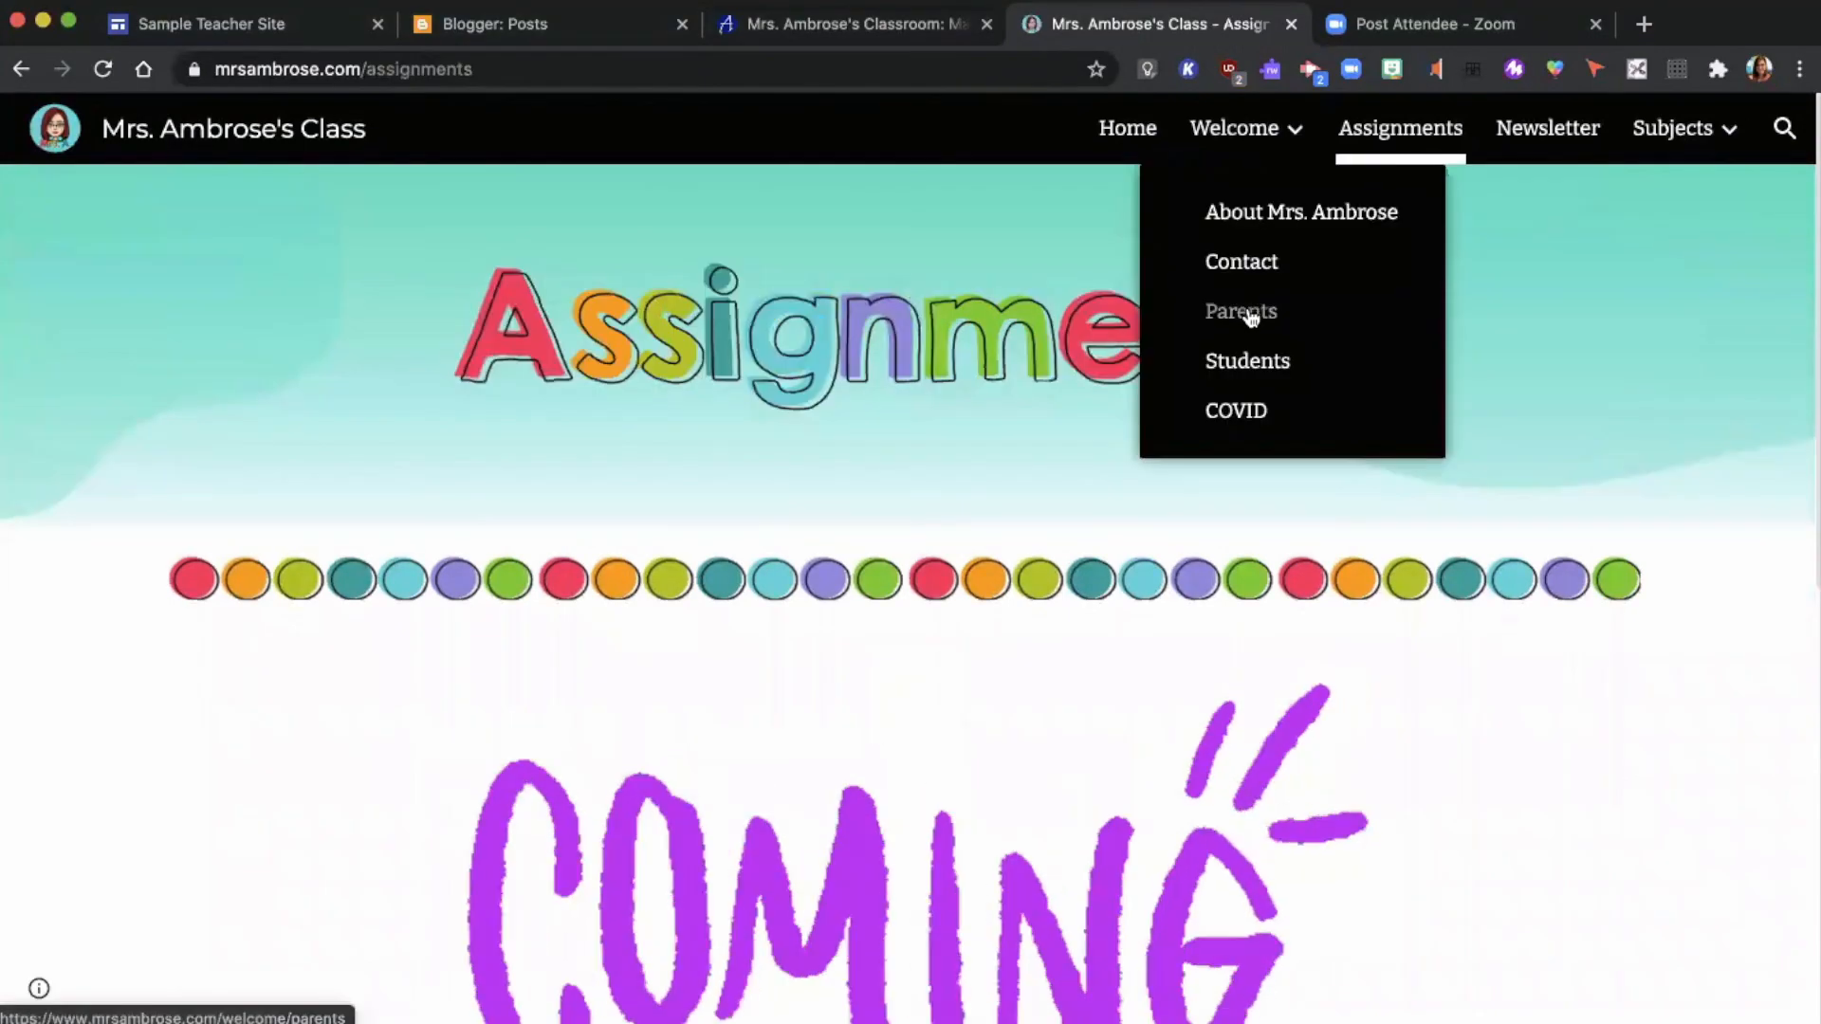
click(1248, 312)
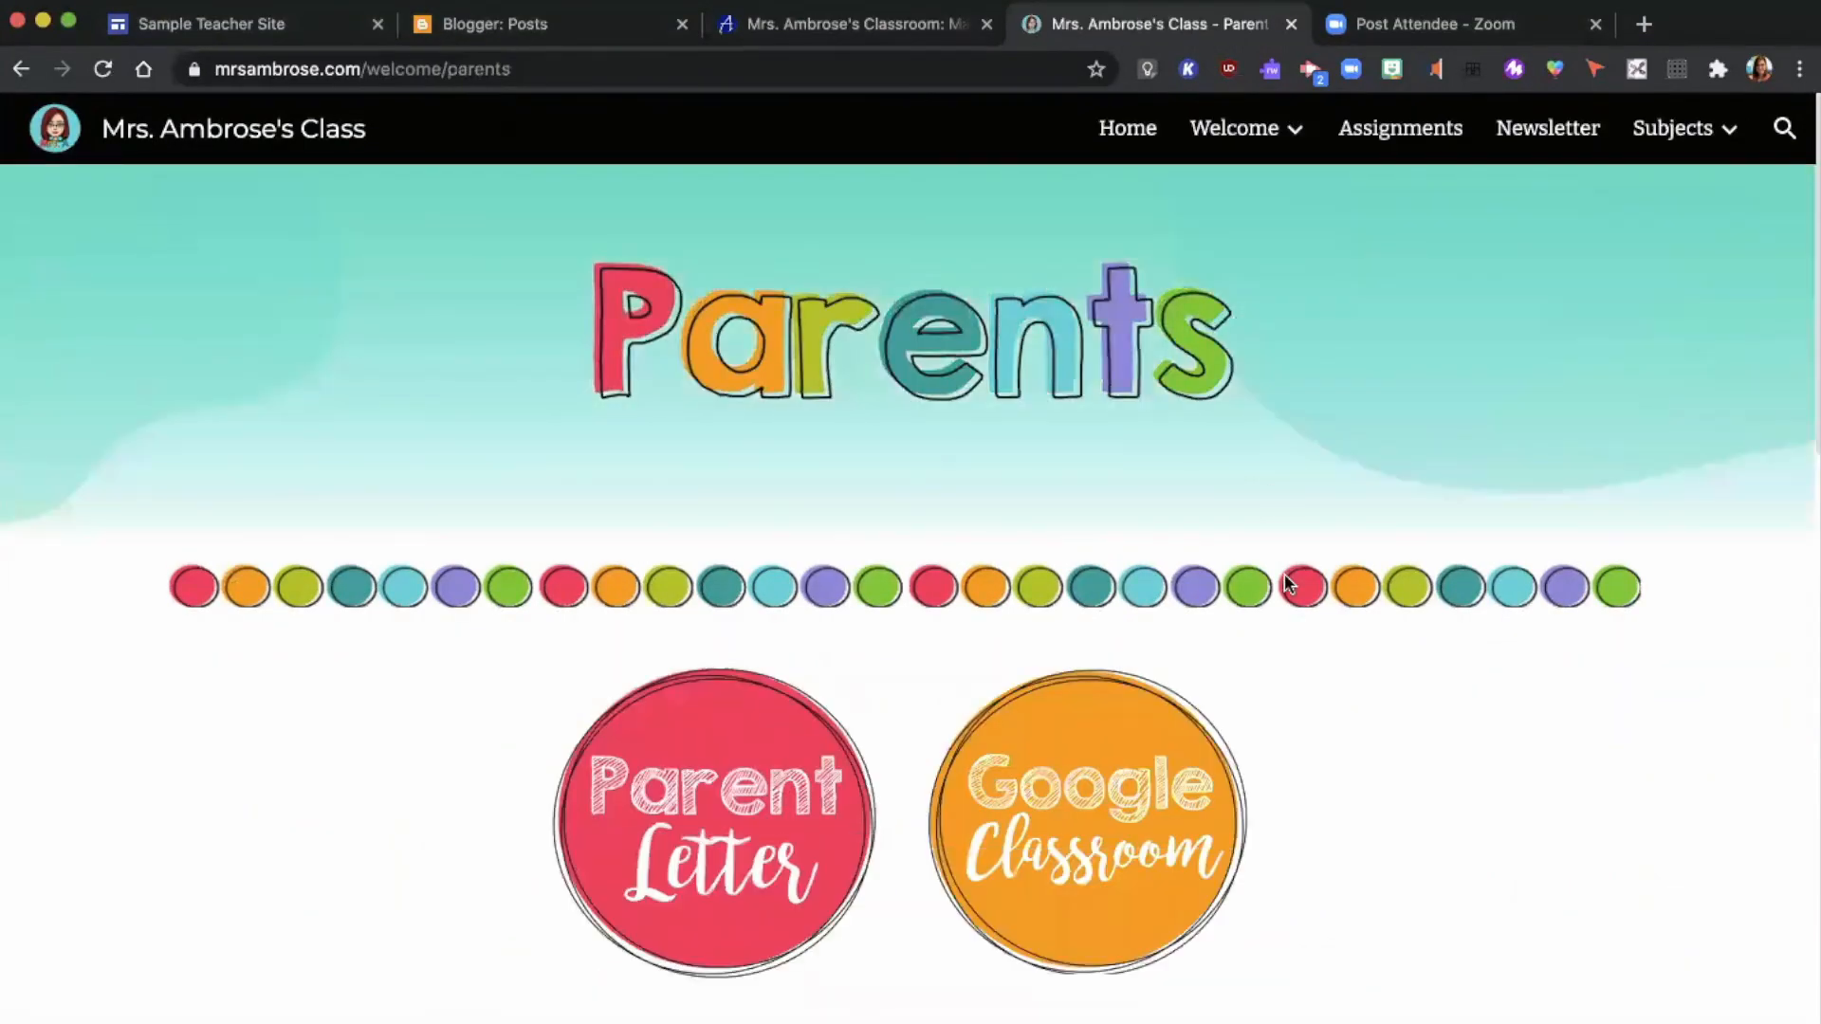
Examine the Parents page's link buttons, school app icons and tutorial videos
scroll(1271, 582, down, 3)
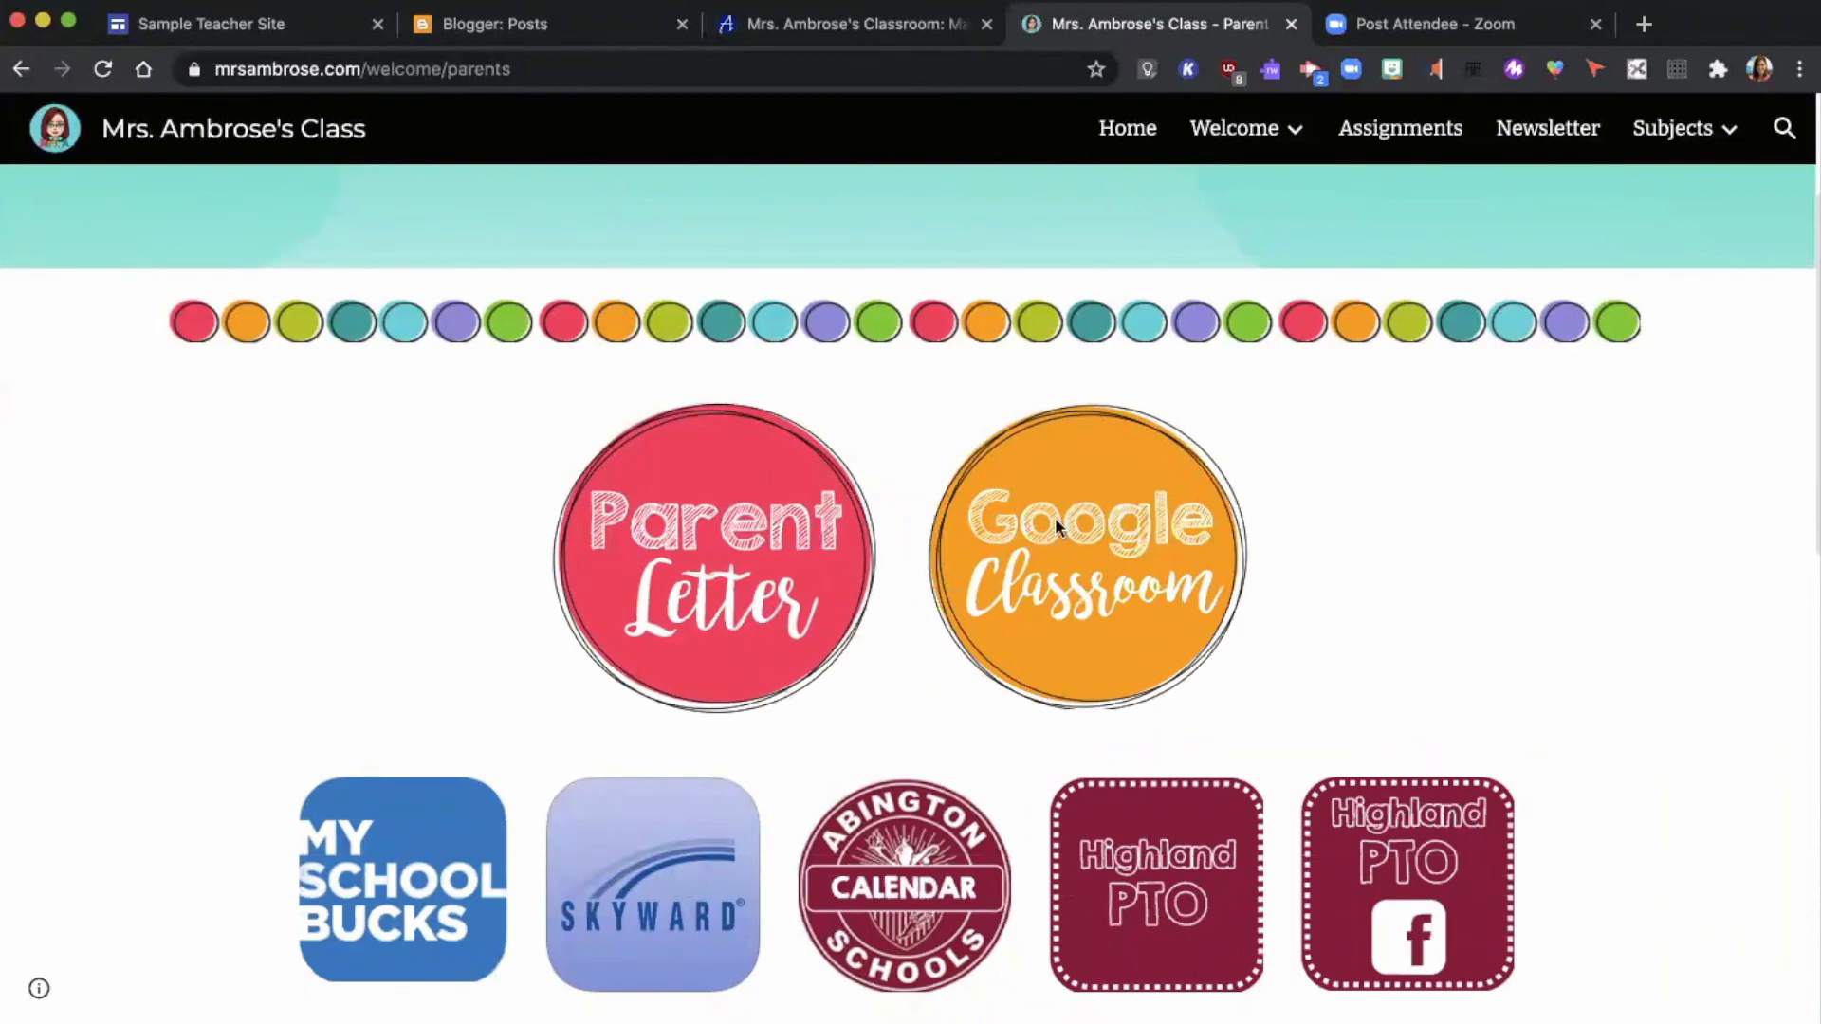
scroll(1055, 516, down, 3)
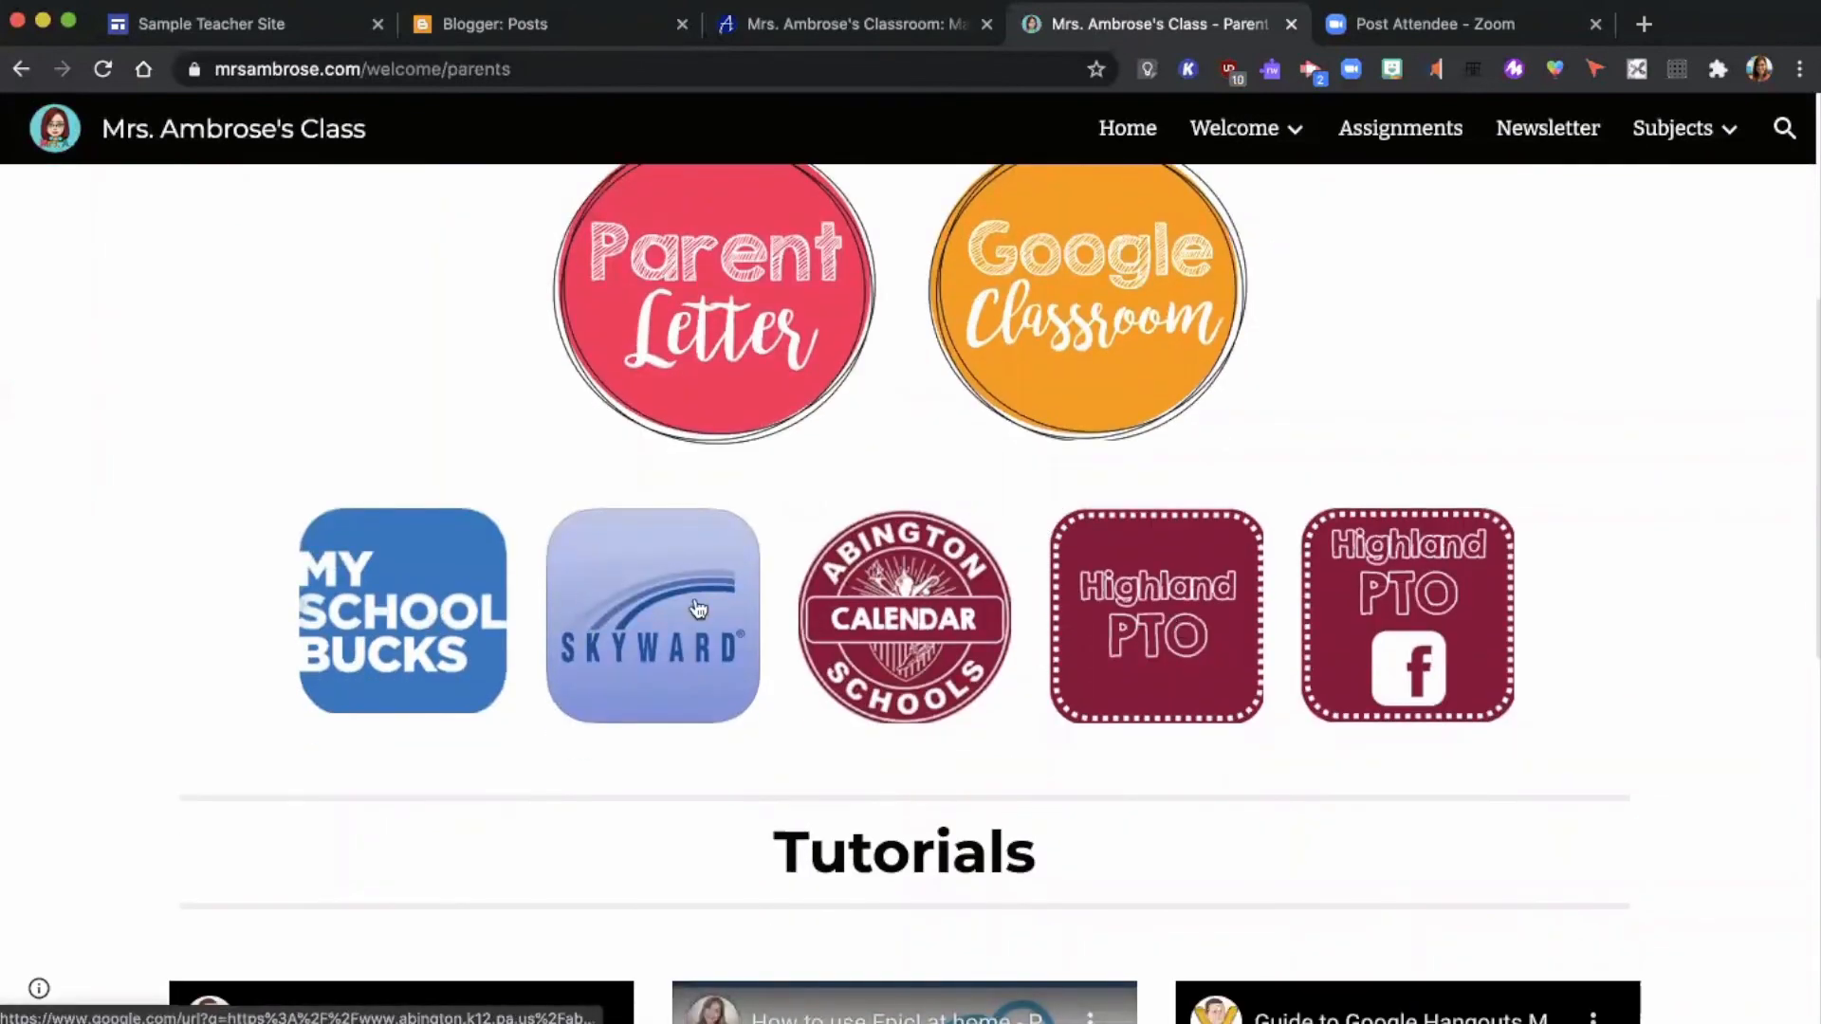
scroll(818, 706, down, 3)
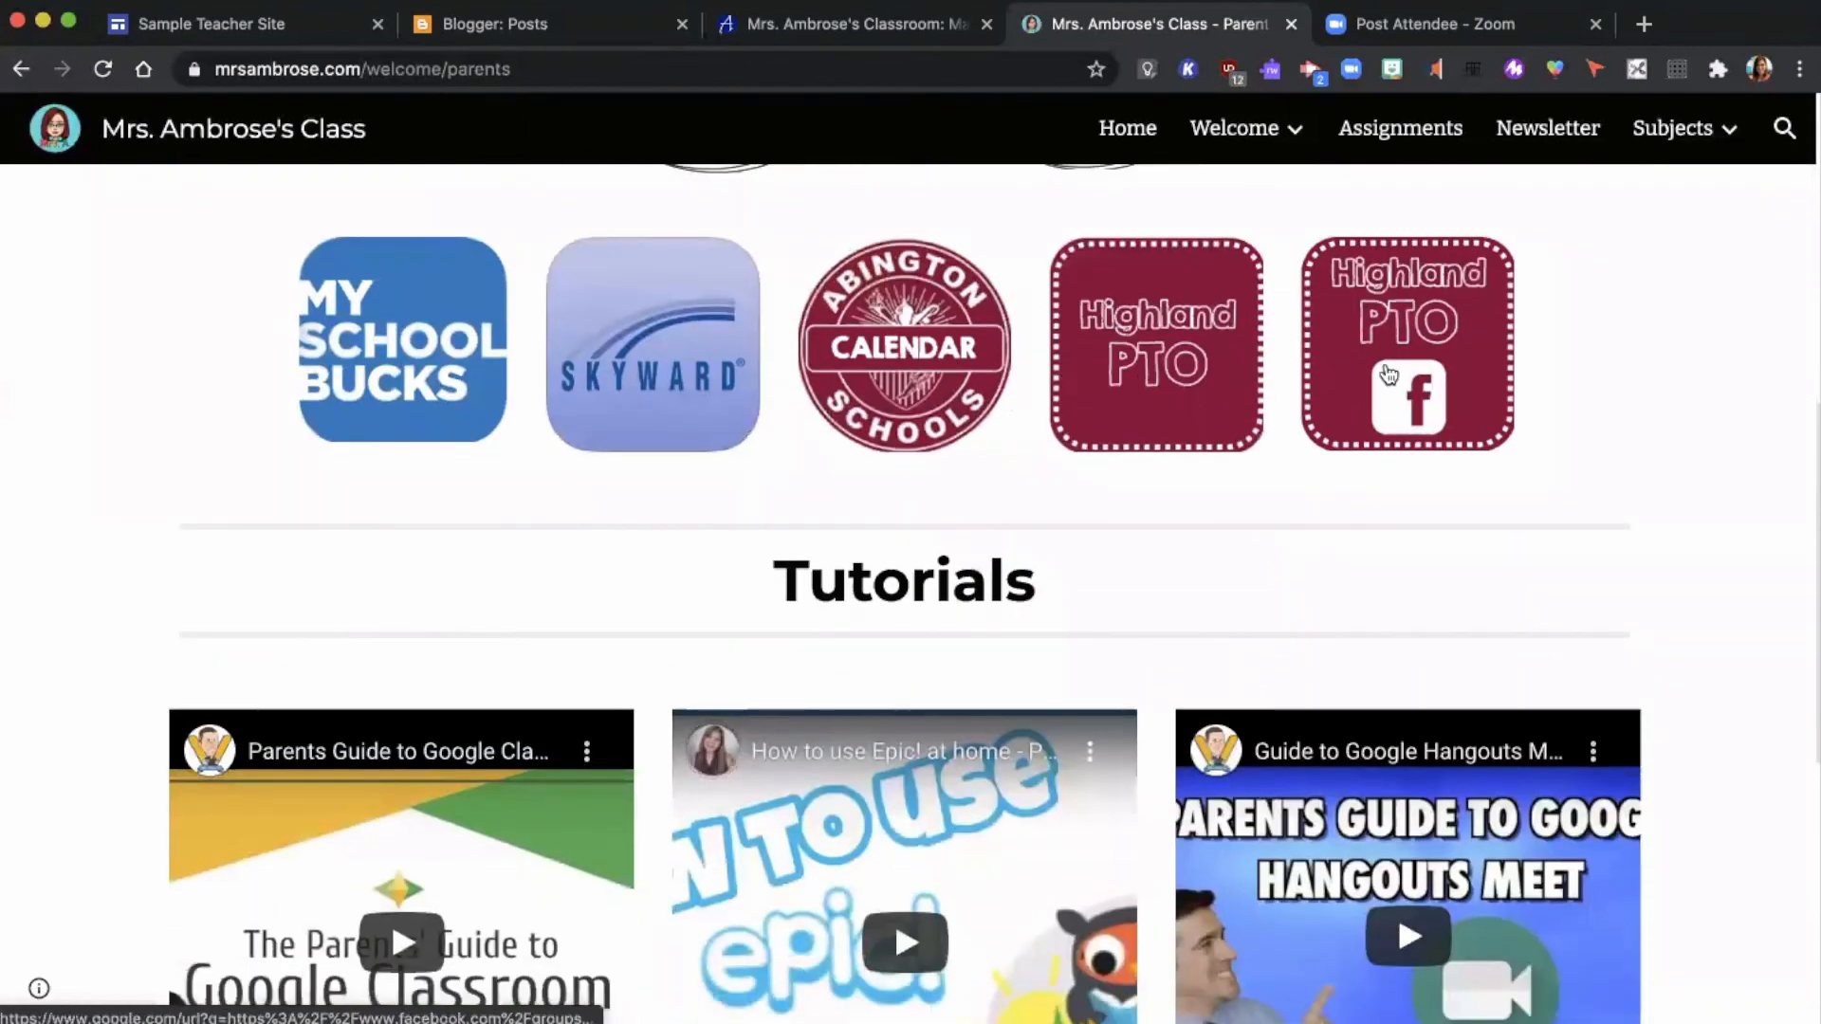
scroll(1384, 374, down, 4)
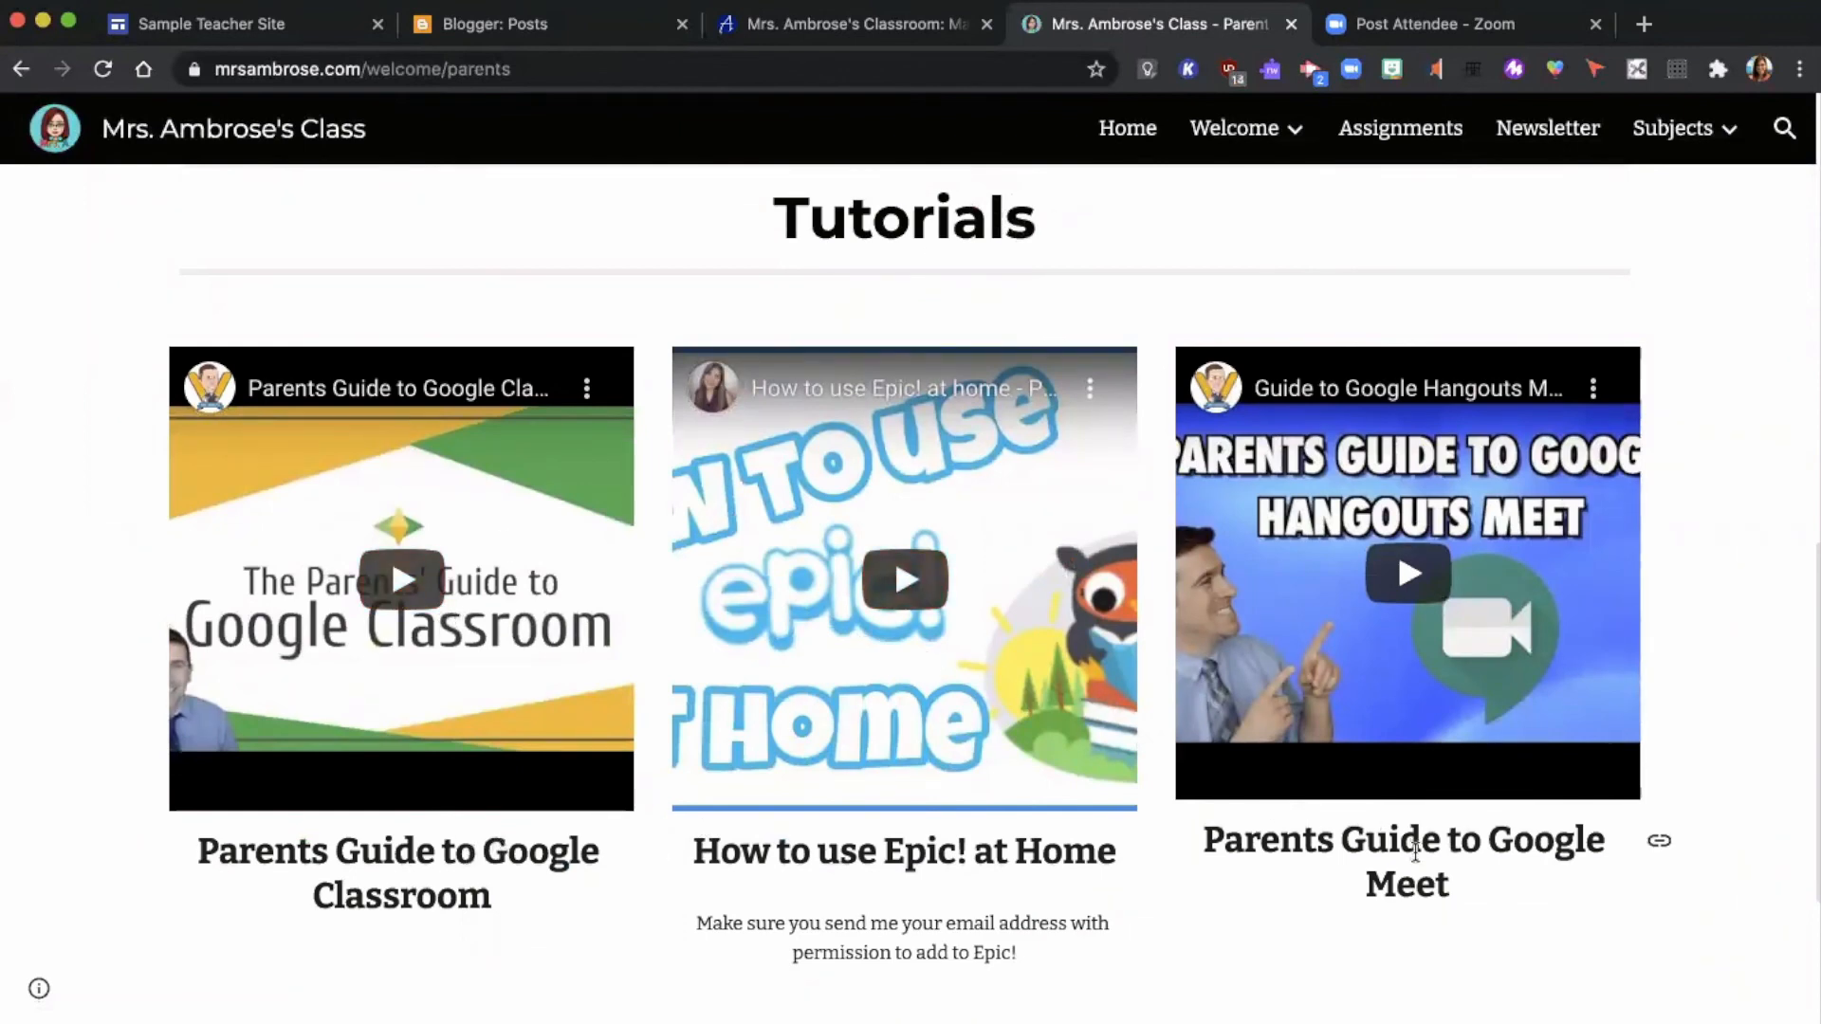
scroll(1055, 858, down, 3)
scroll(1055, 858, up, 15)
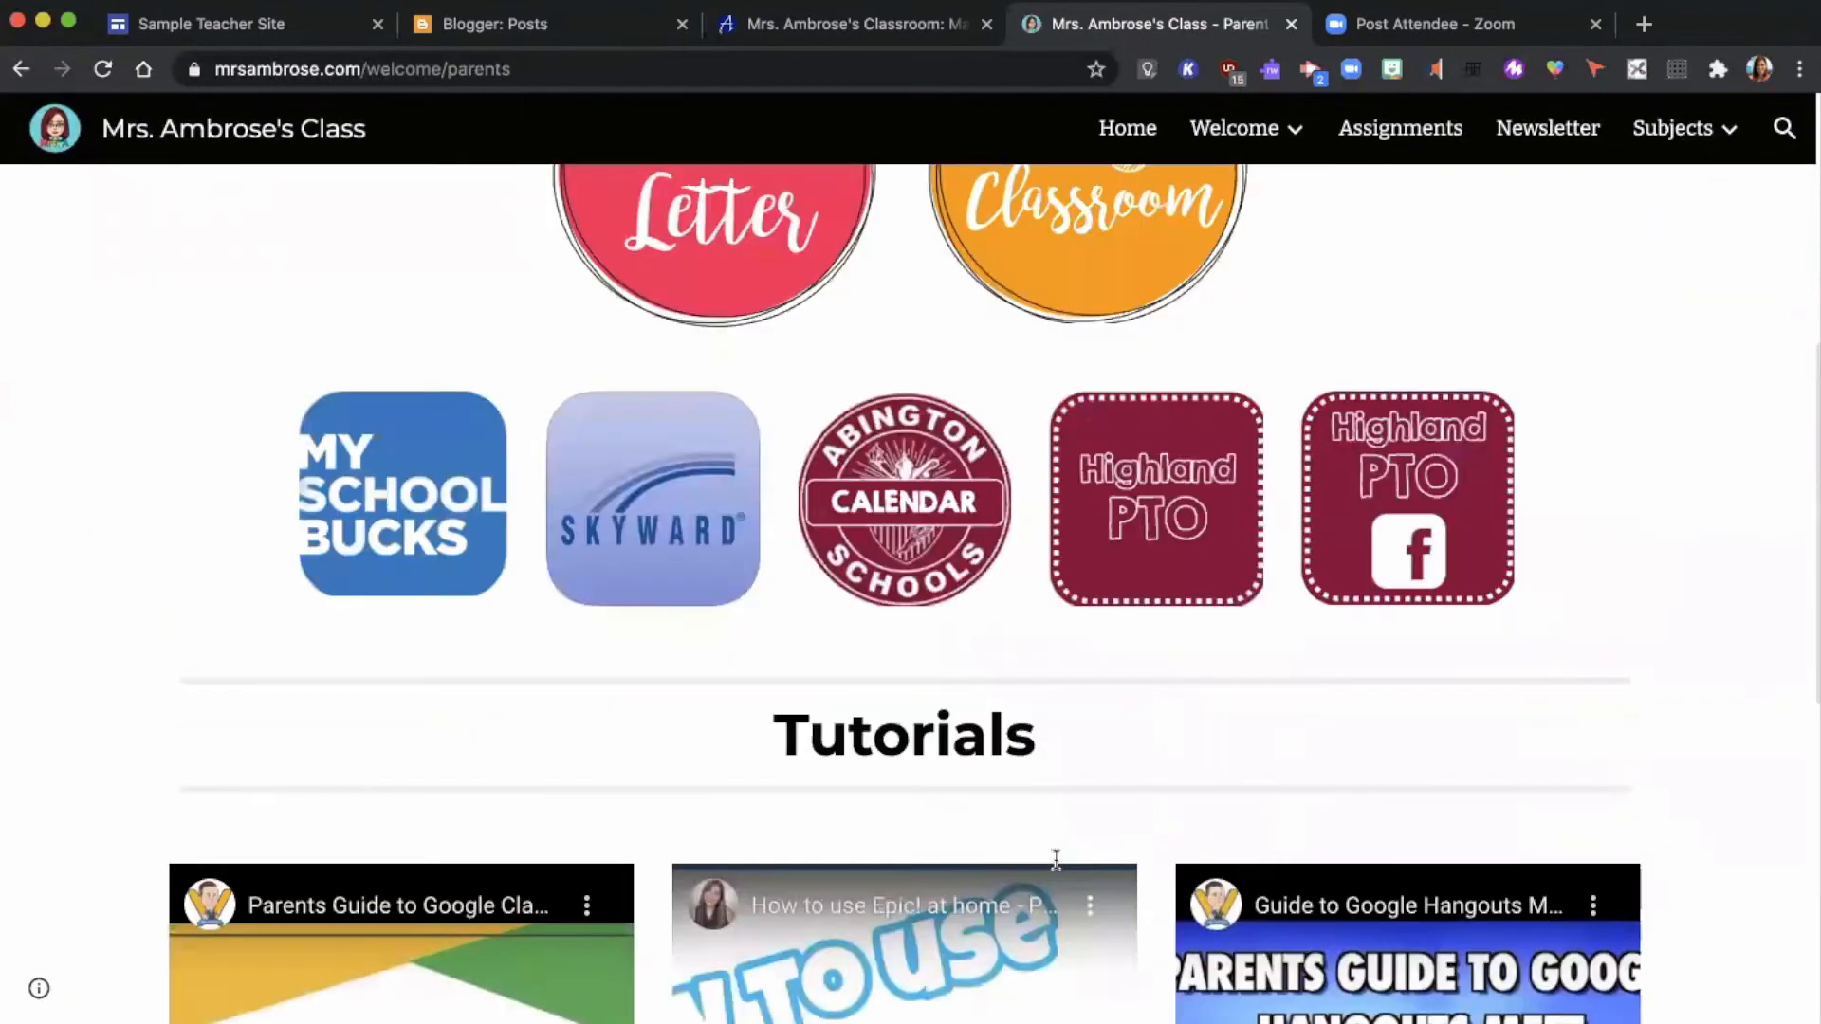
Open the Students page under Welcome and look over its Google buttons and the two learning expectations posters
mouse_move(1252, 142)
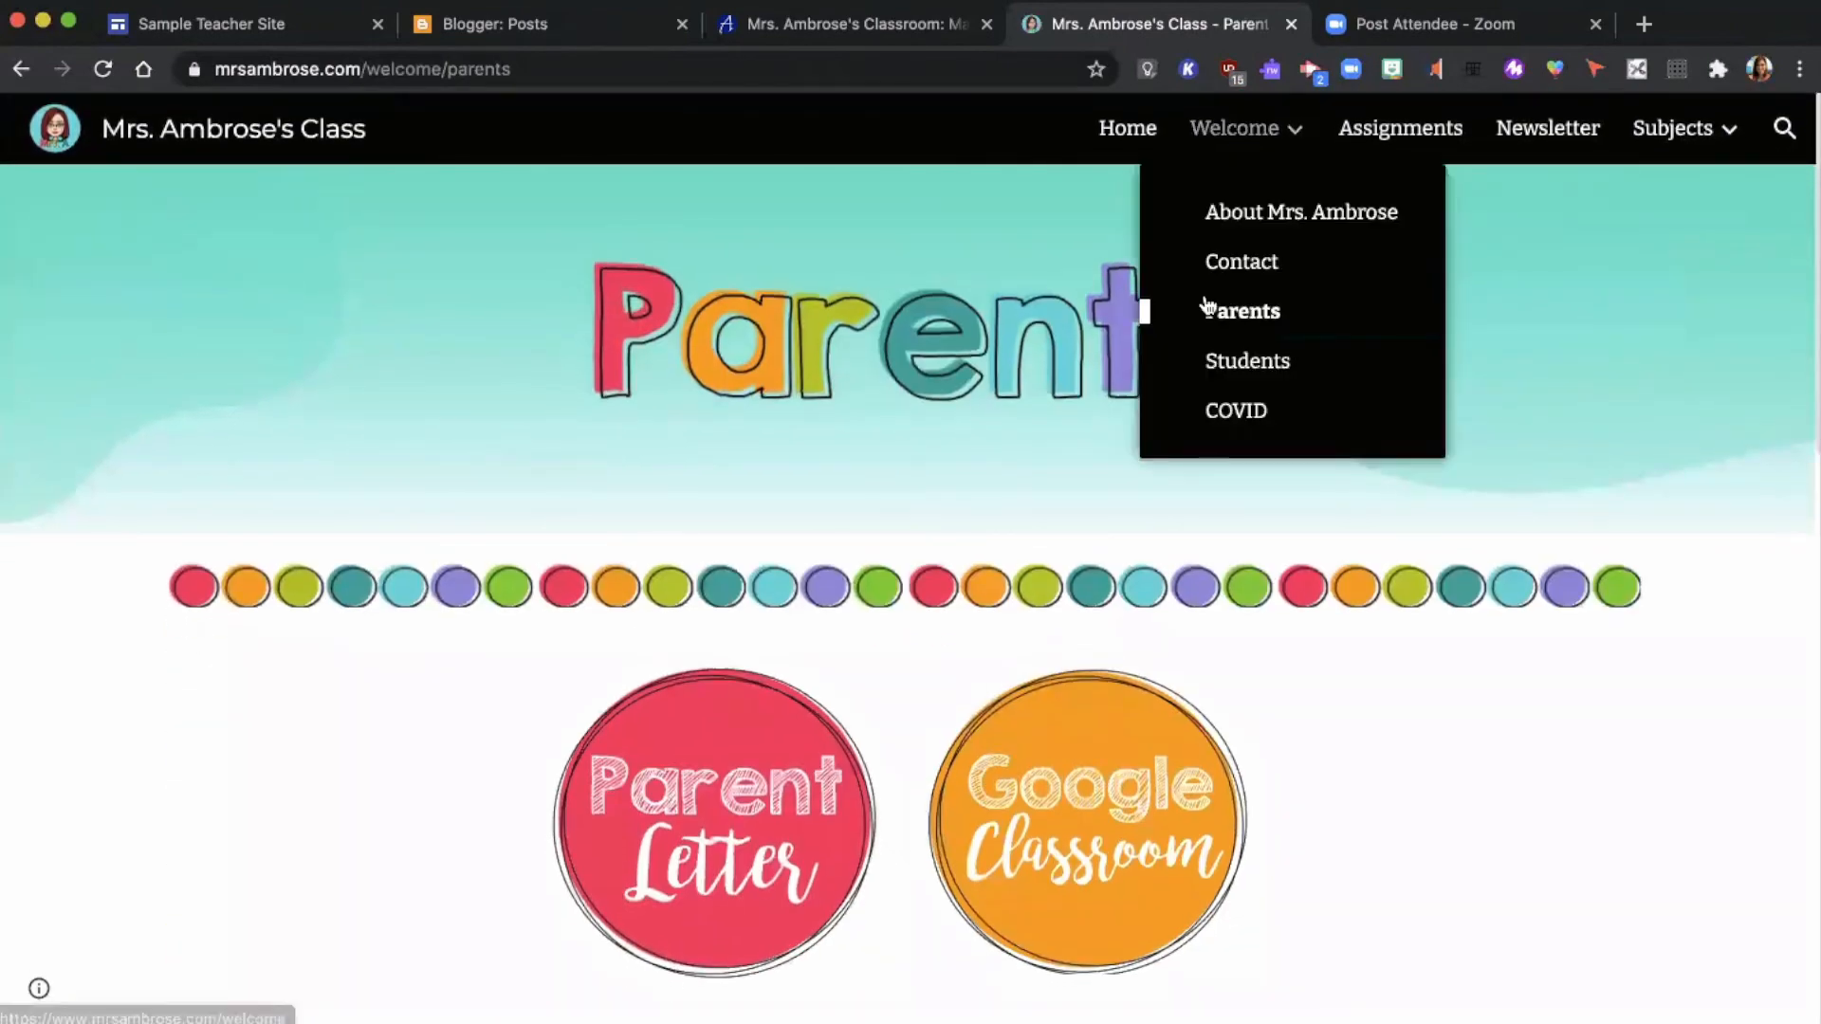
click(1233, 368)
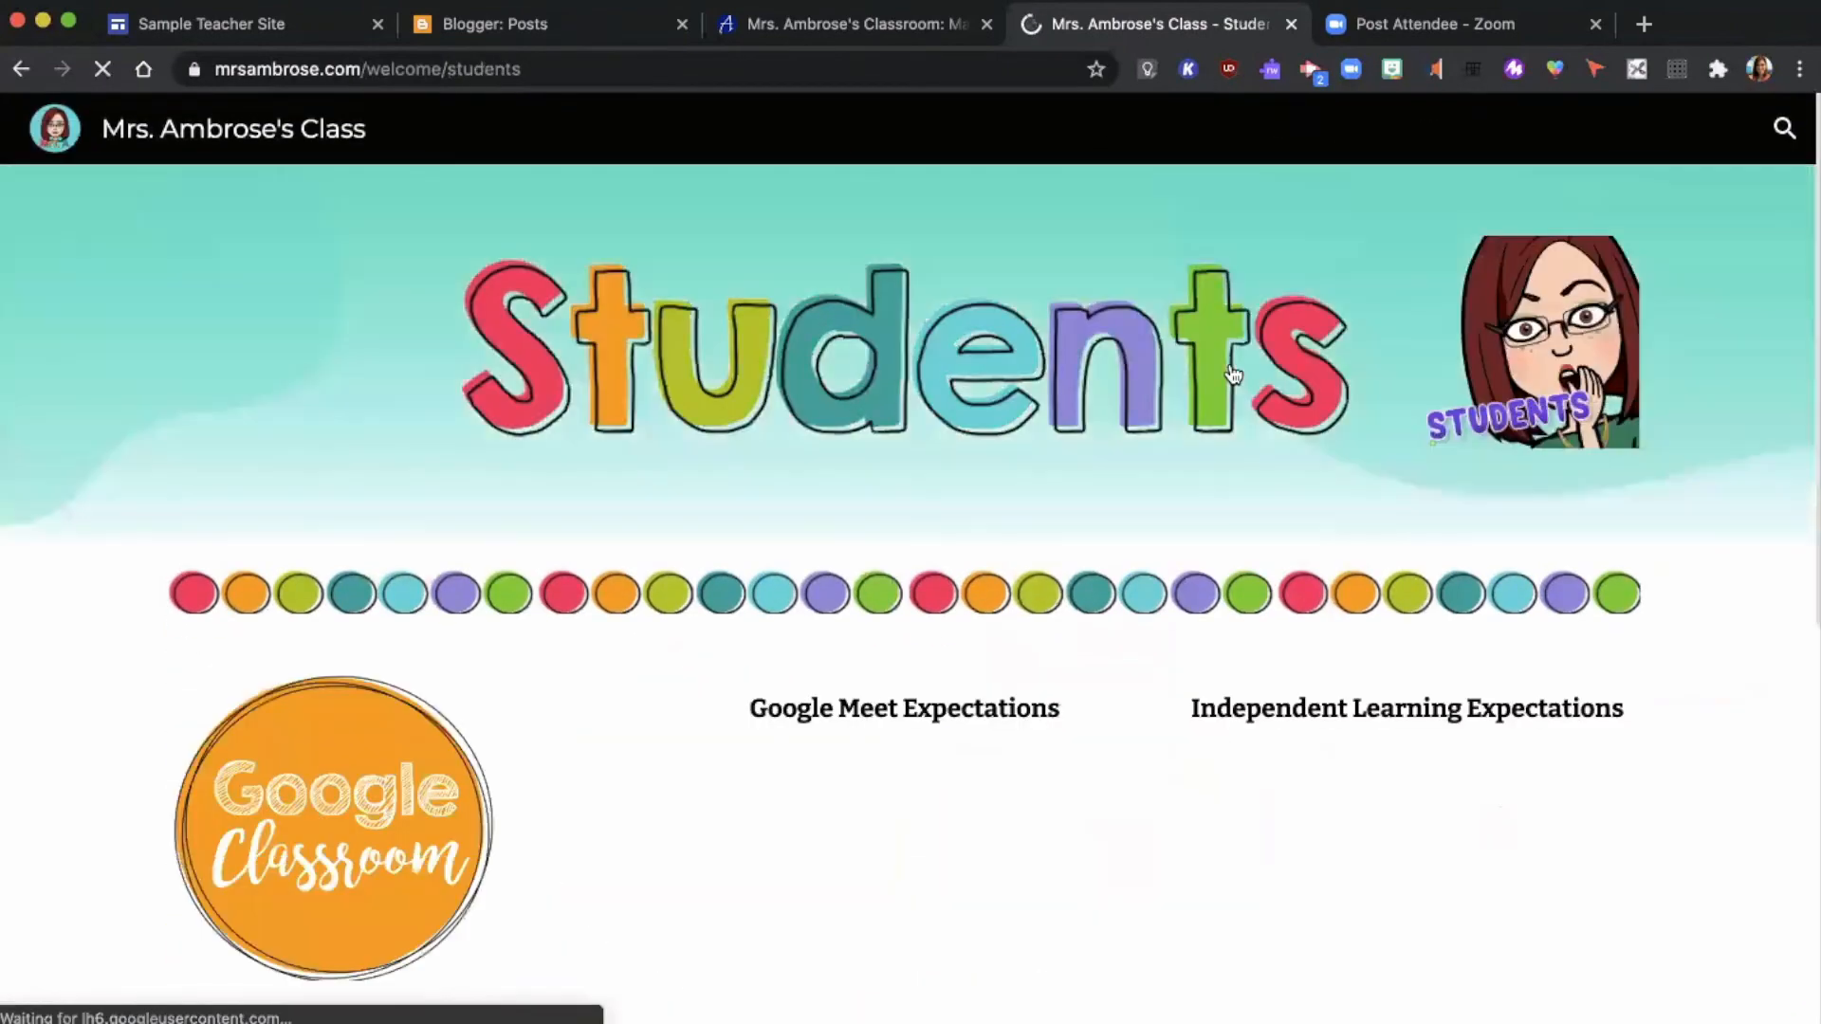
scroll(1022, 611, down, 3)
scroll(1022, 604, down, 1)
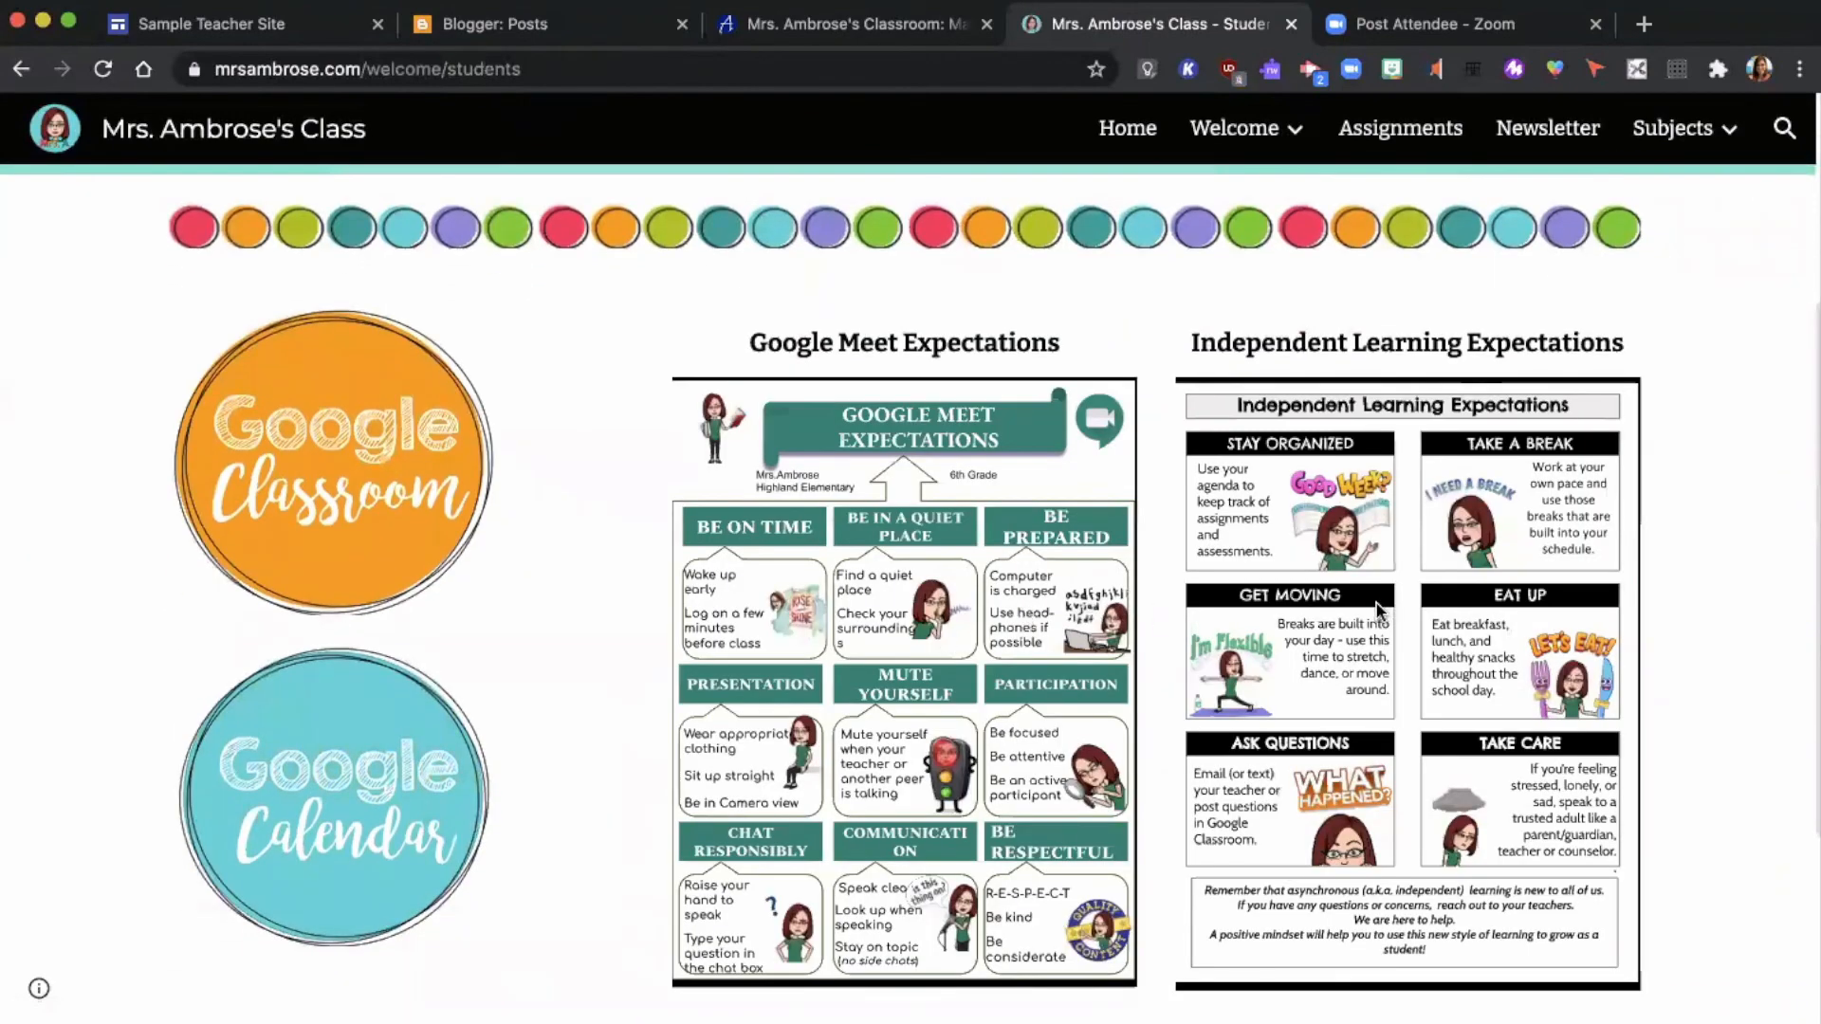
scroll(1158, 604, up, 4)
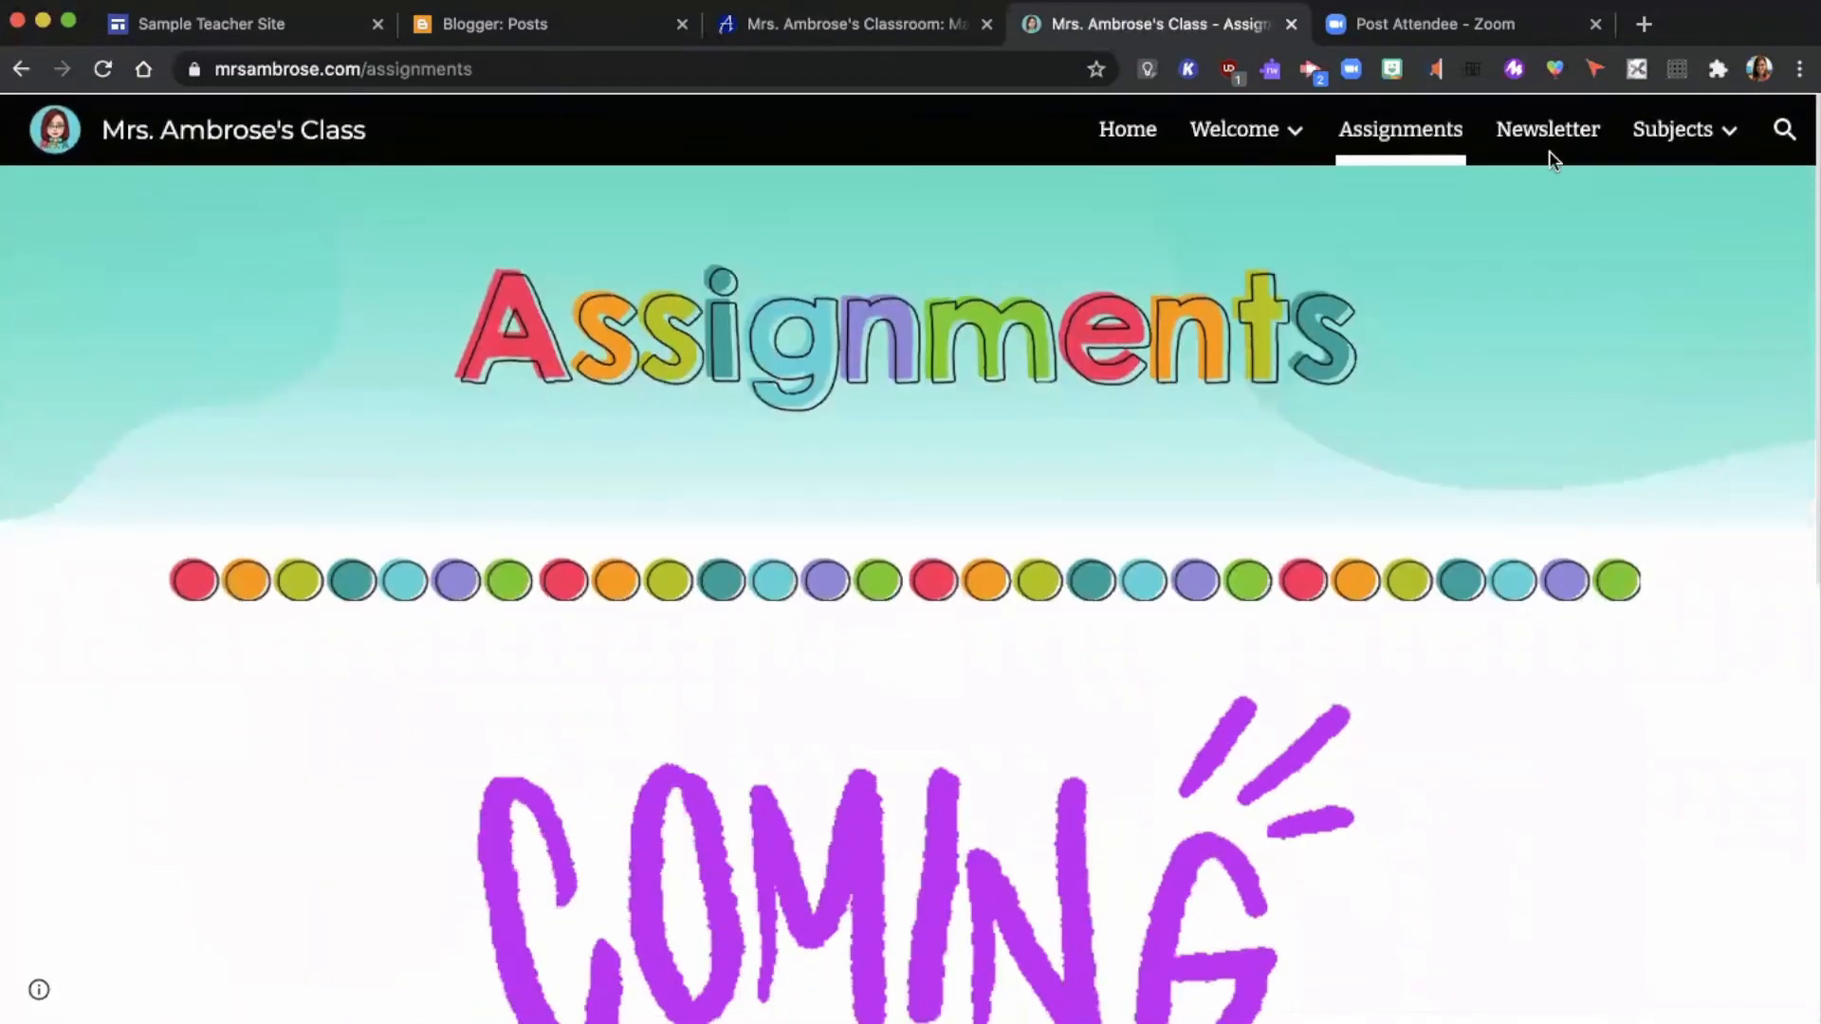
View the Newsletter page, and open the Math page under Subjects to look over its resource links and unit buttons
click(1548, 133)
mouse_move(1687, 126)
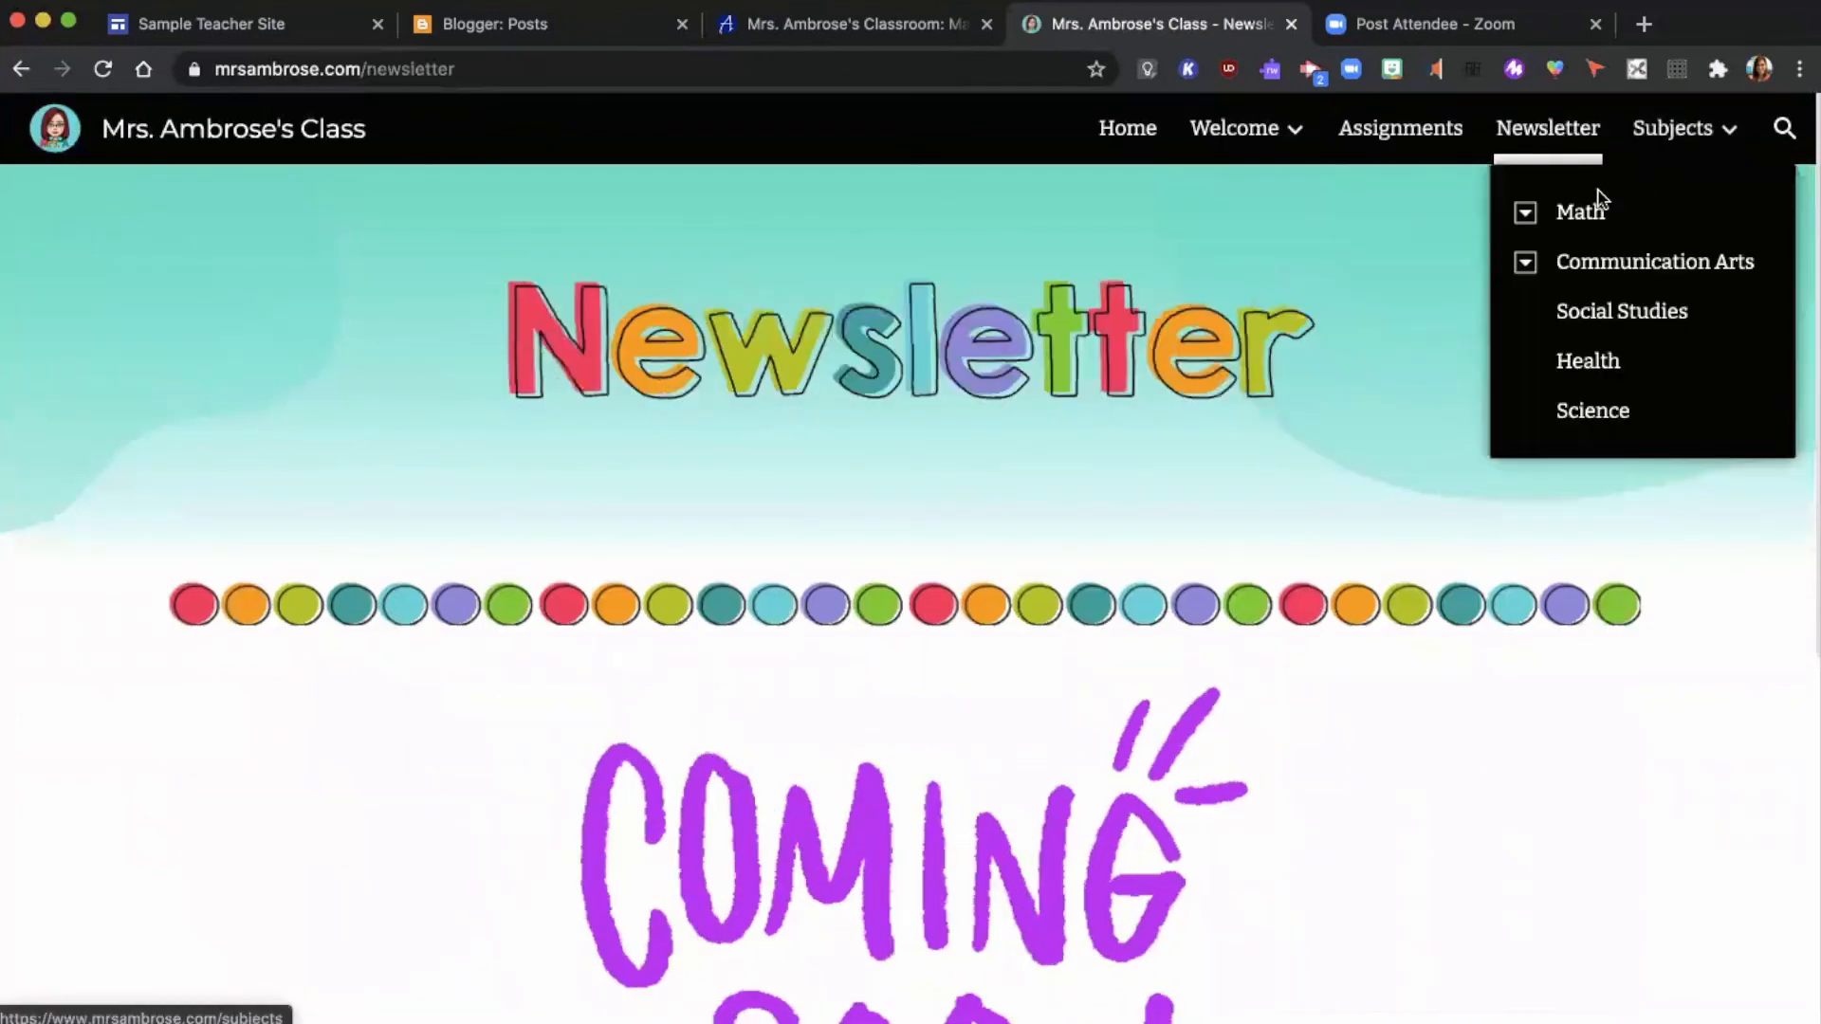
click(1583, 213)
scroll(1326, 444, down, 4)
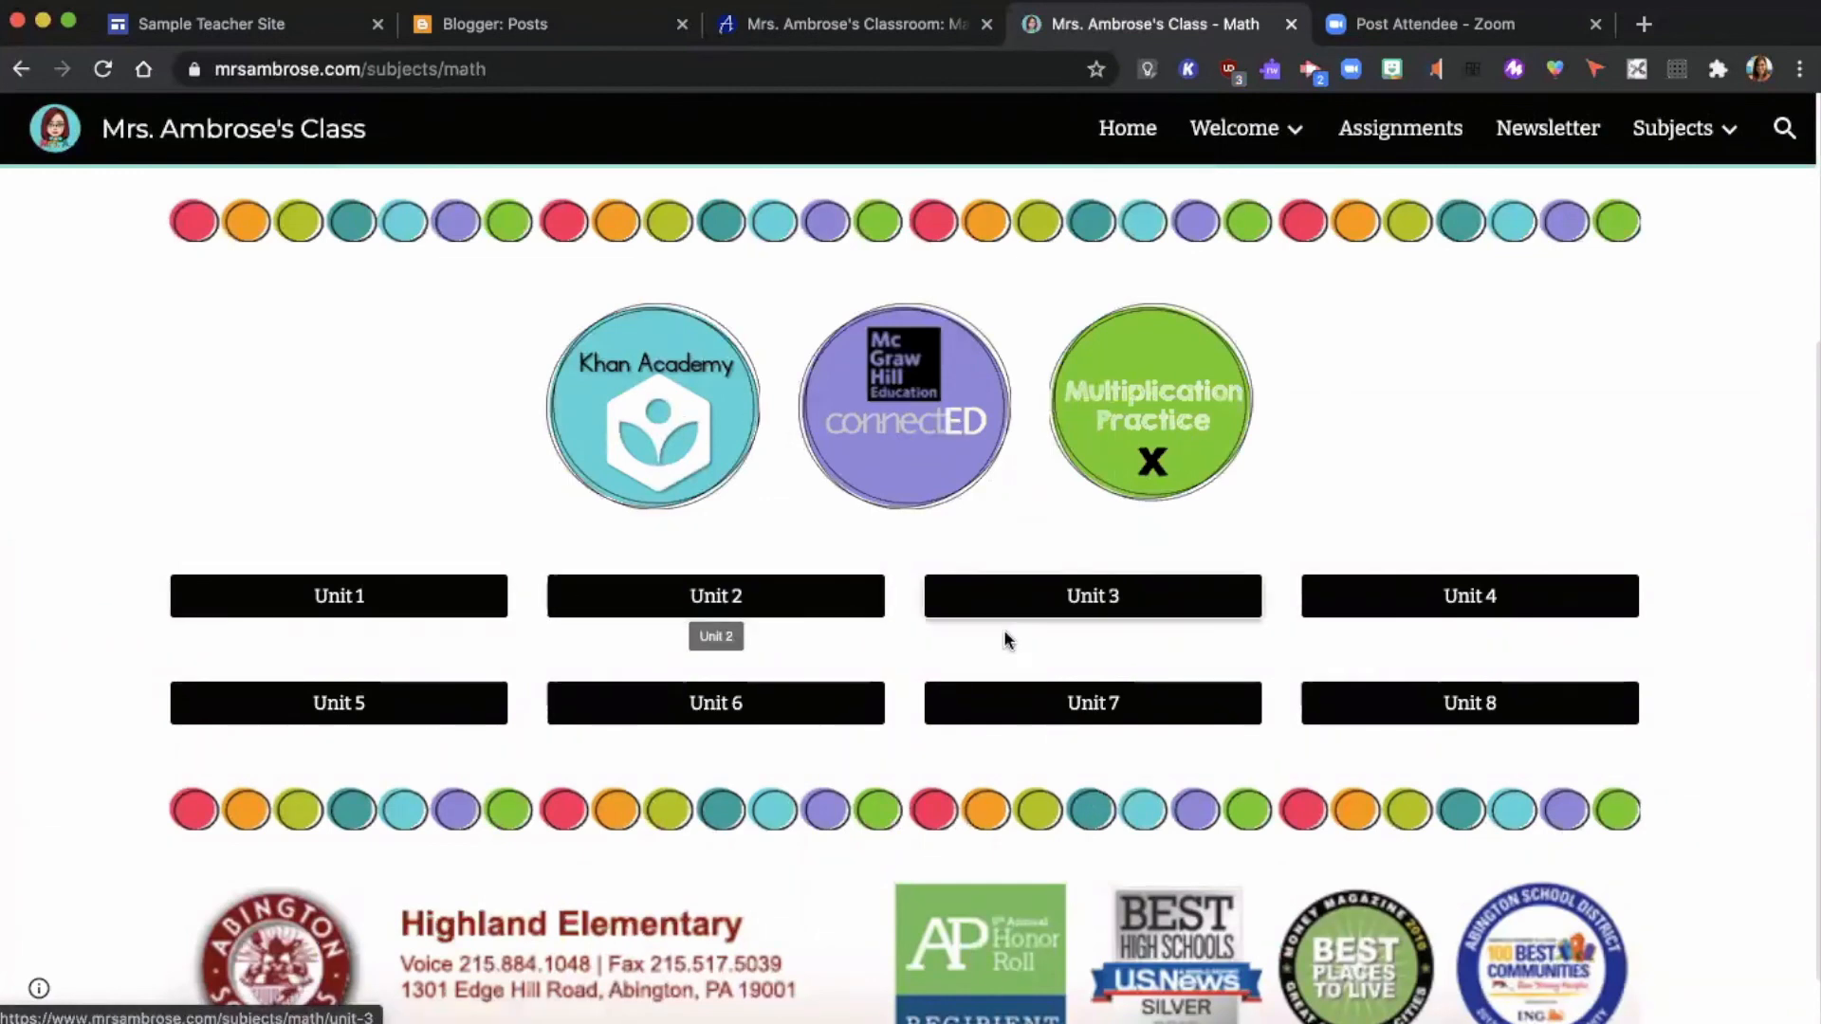
Open the Unit 3 math page and examine its family letter, home links, math boxes and Helpful Videos section
click(1124, 608)
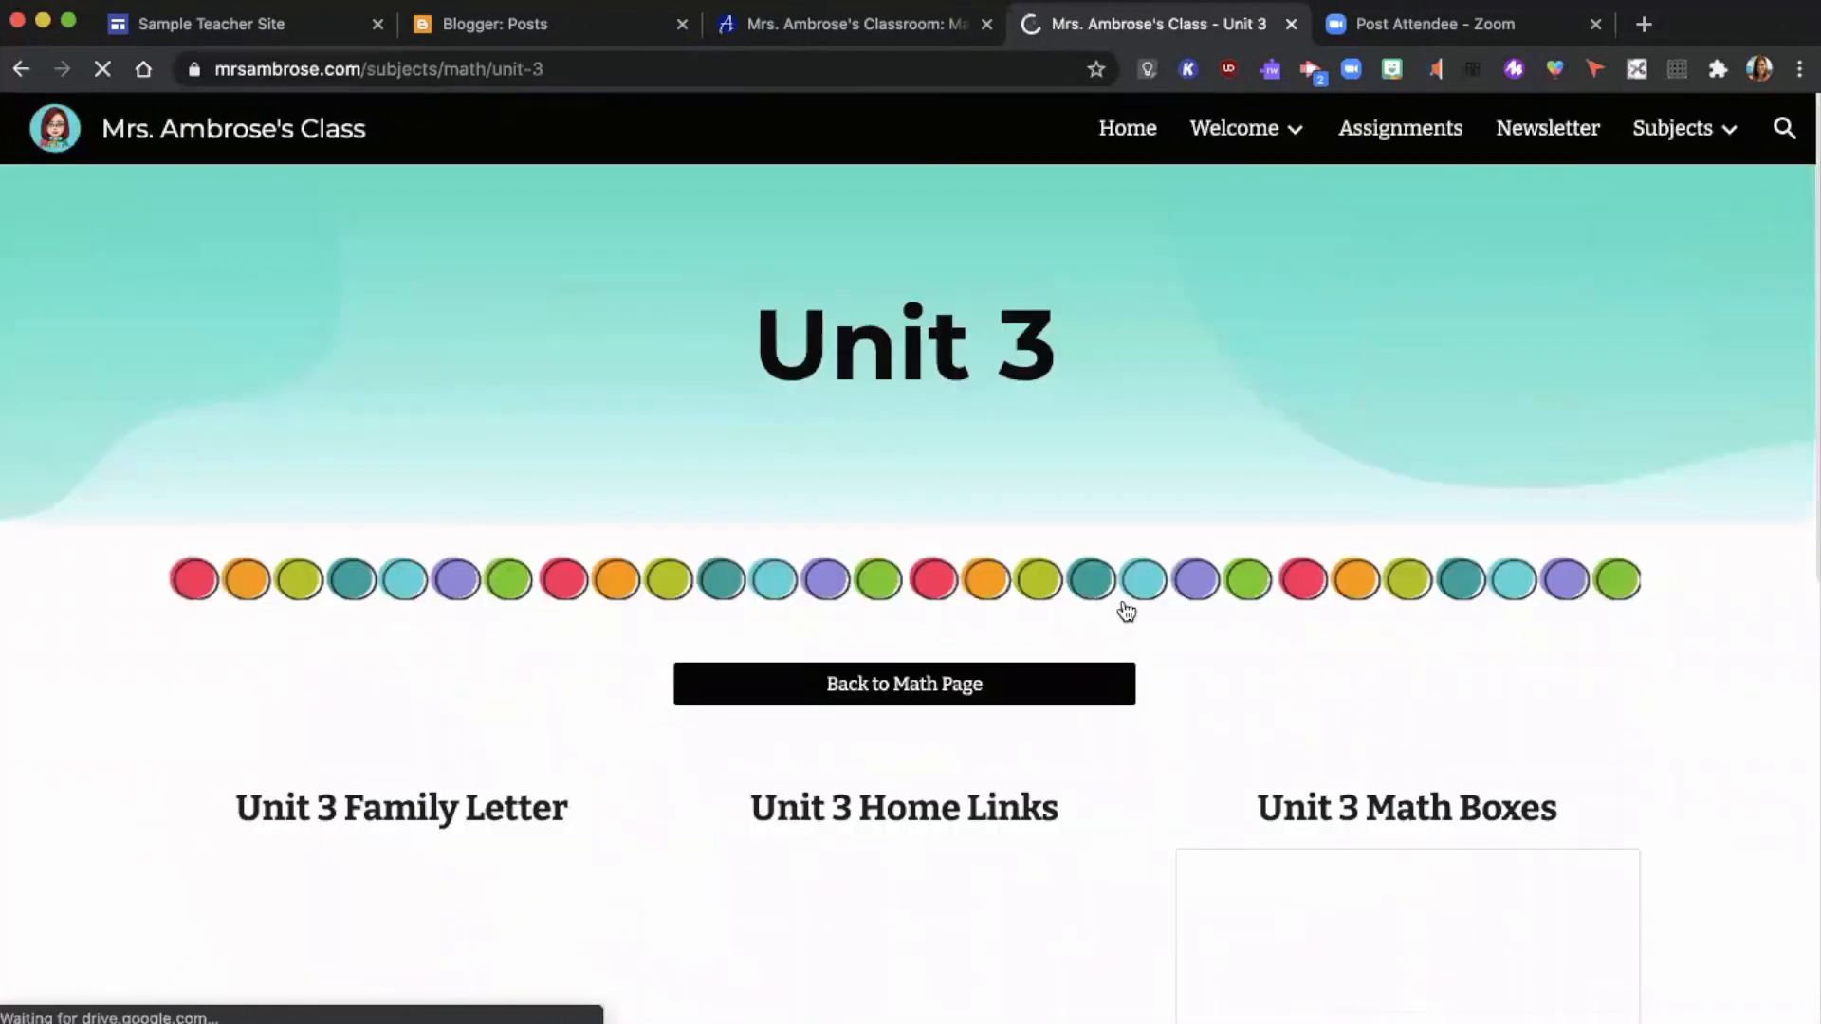
scroll(1125, 609, down, 5)
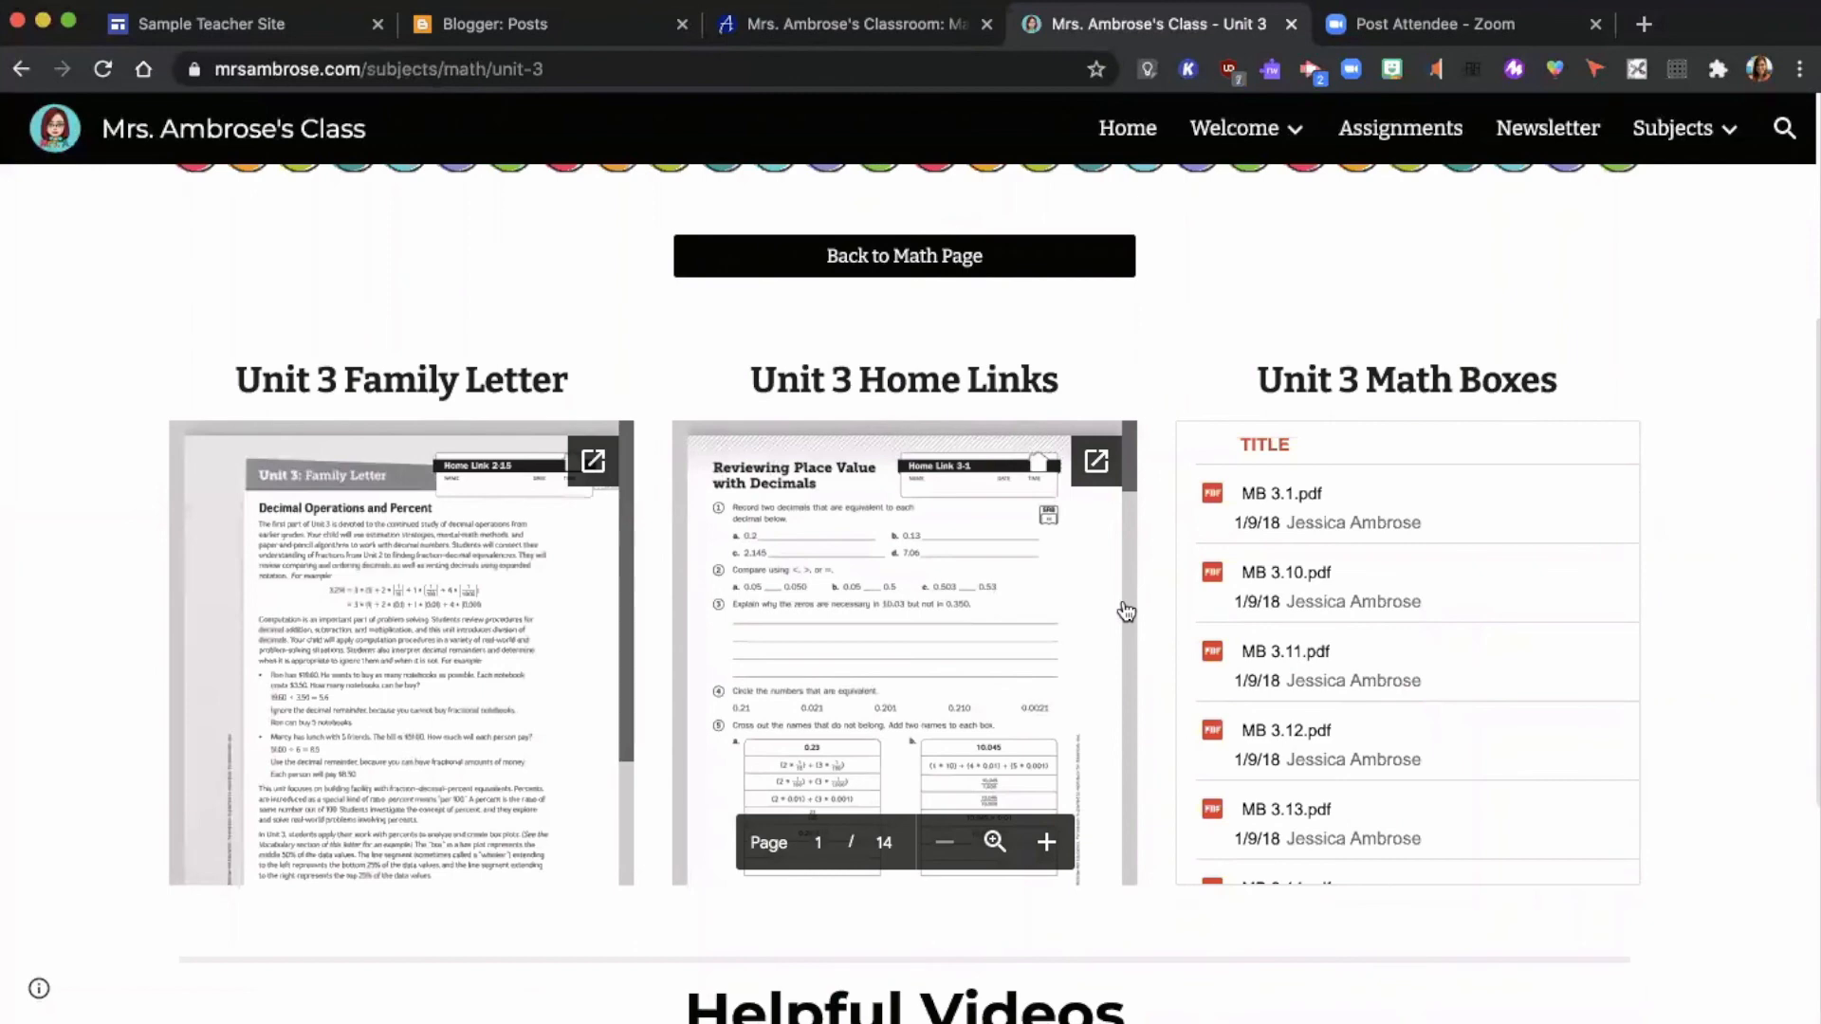
scroll(1413, 702, down, 3)
scroll(1410, 716, down, 5)
scroll(1410, 716, up, 8)
scroll(669, 560, up, 5)
scroll(670, 560, down, 8)
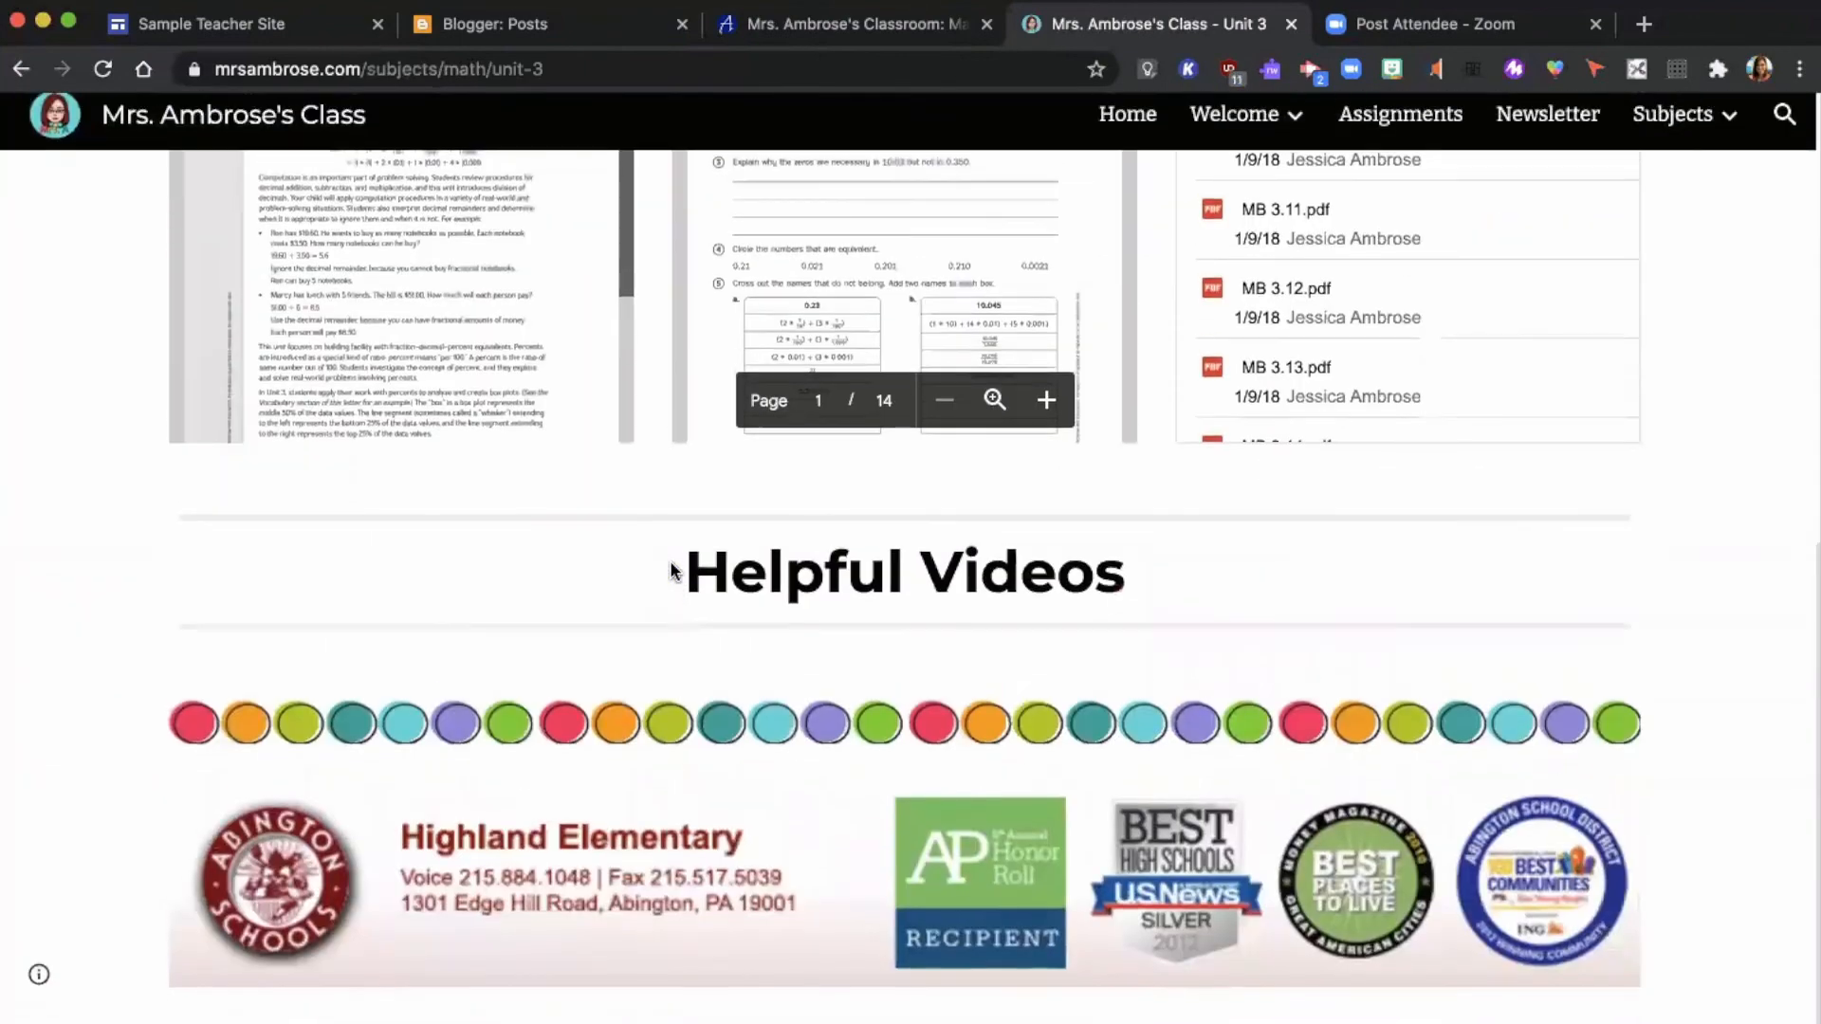
scroll(670, 560, up, 2)
scroll(669, 560, up, 8)
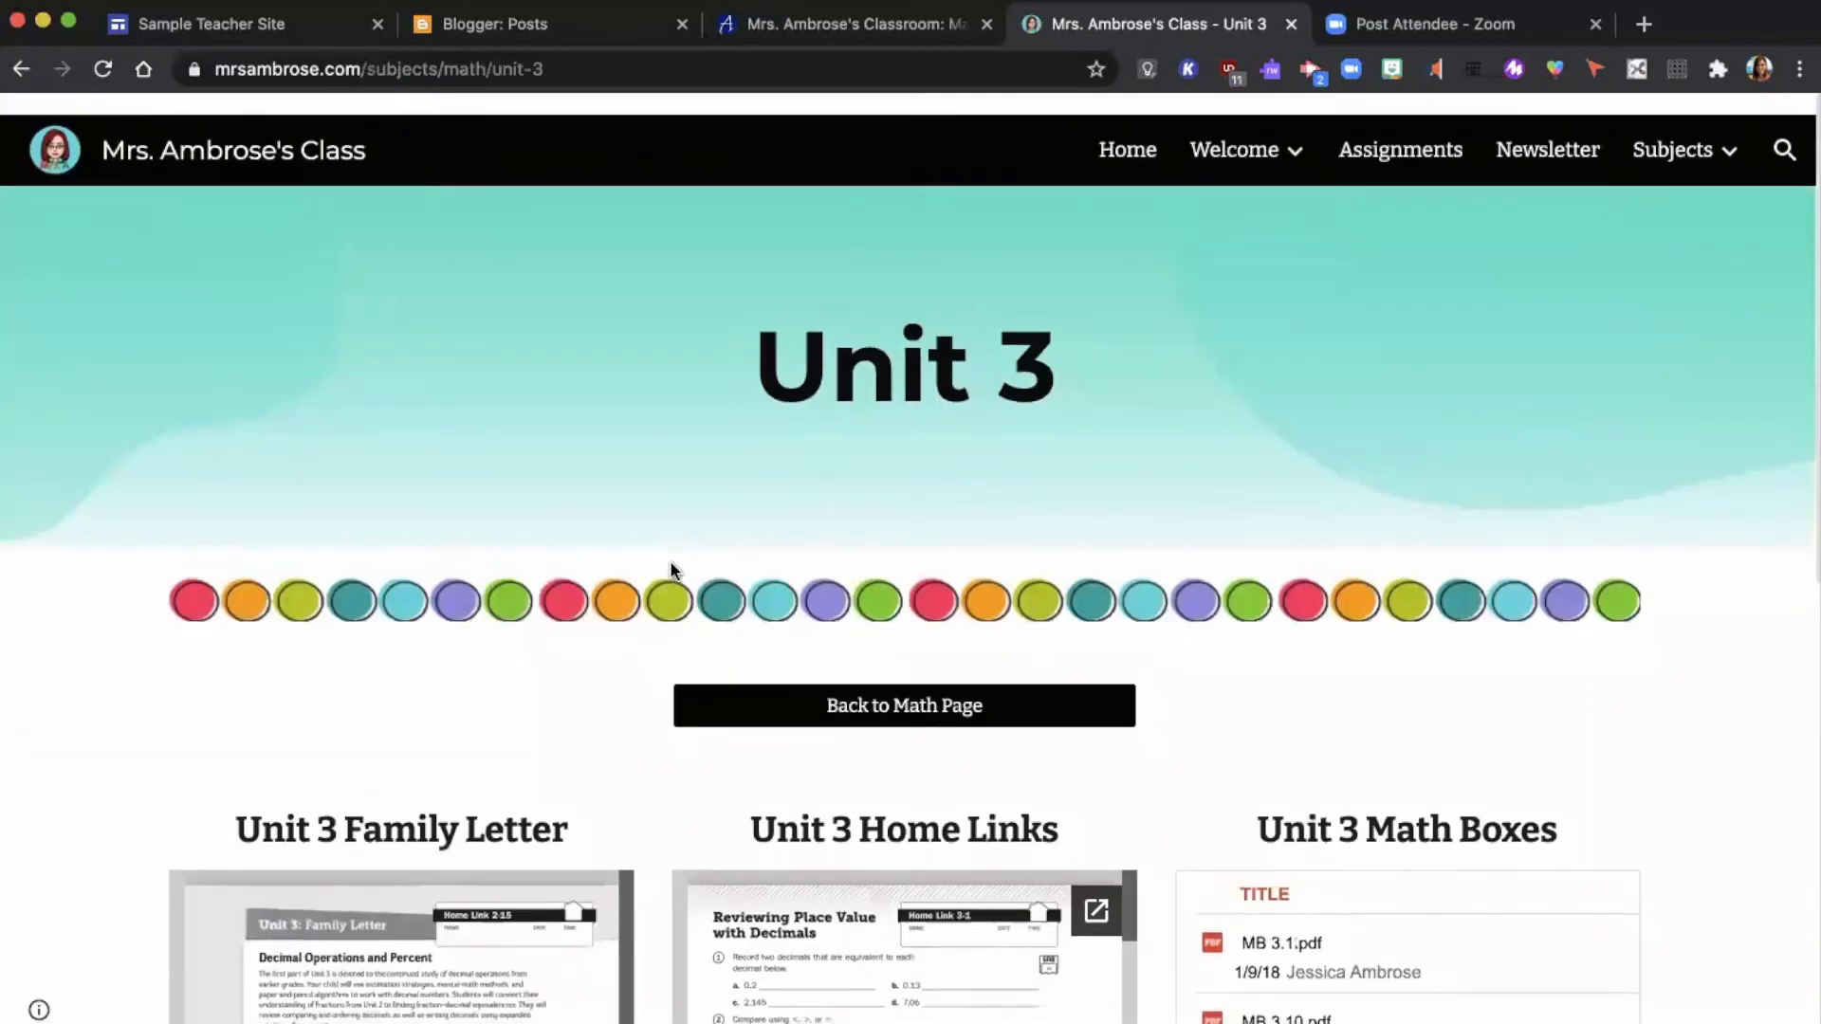
Open the Communication Arts page under Subjects and go to its Writing page
mouse_move(1672, 147)
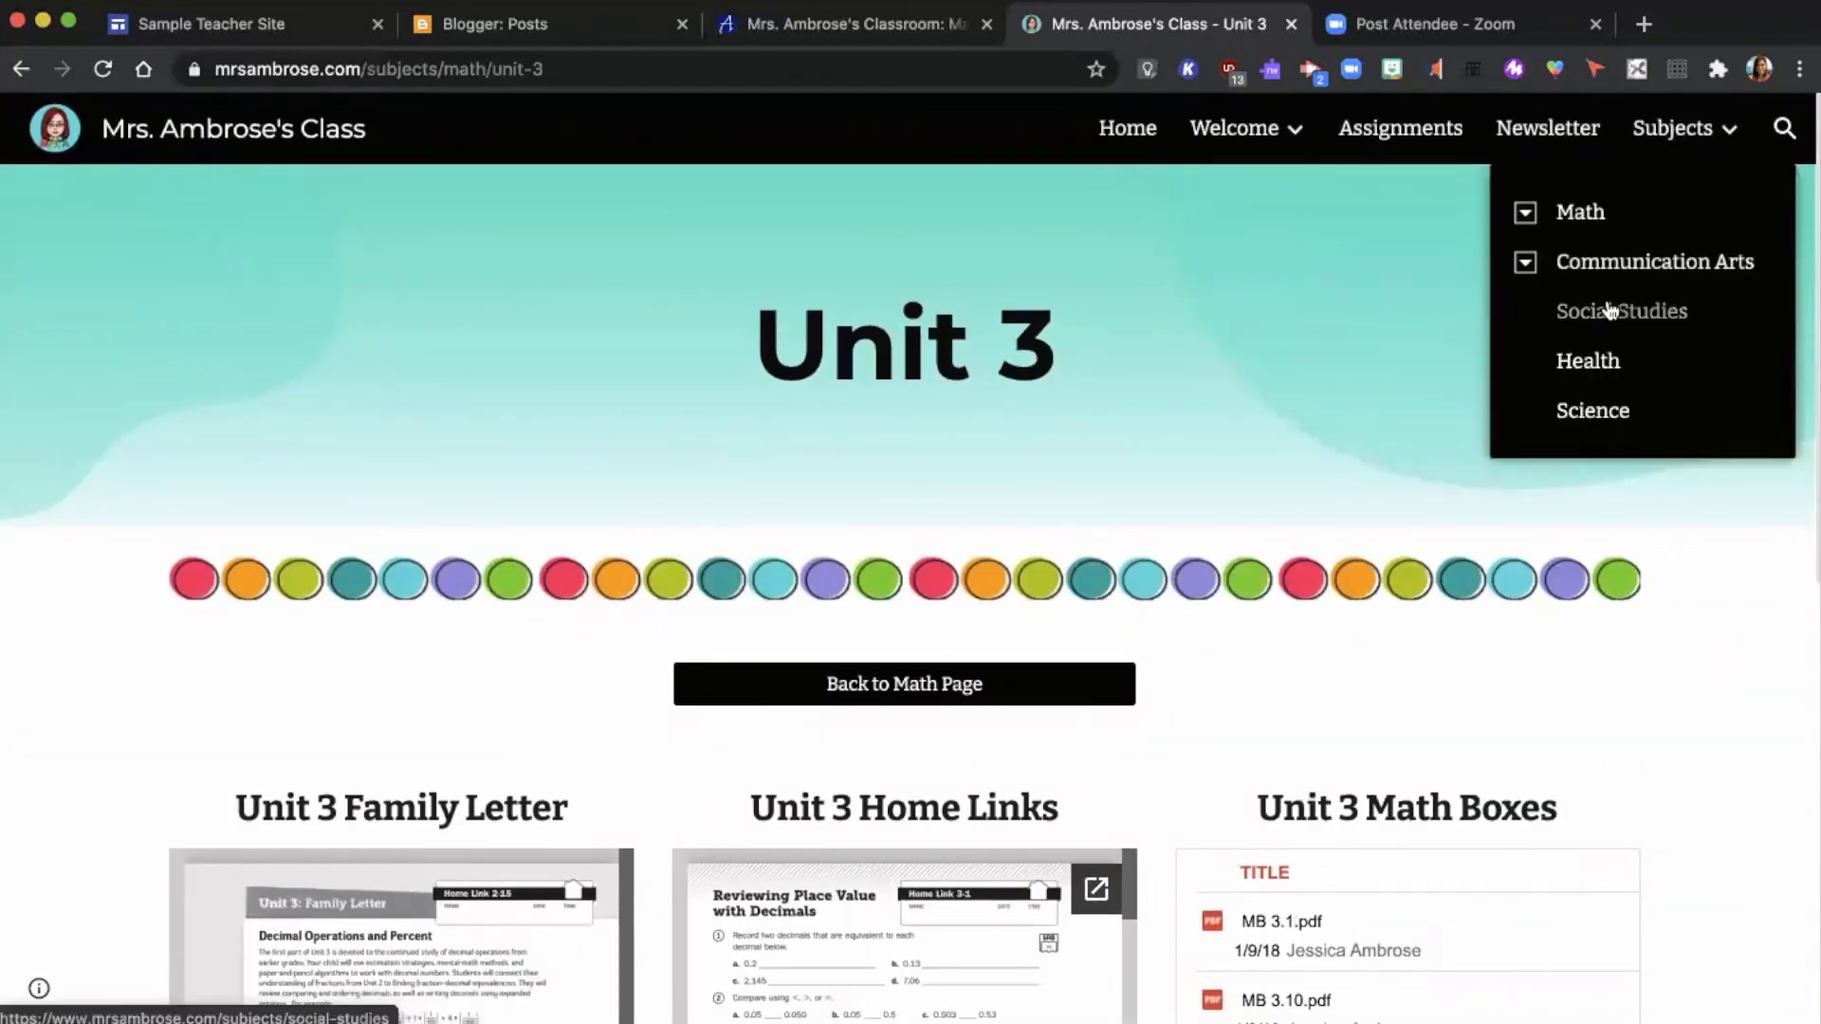
click(1618, 265)
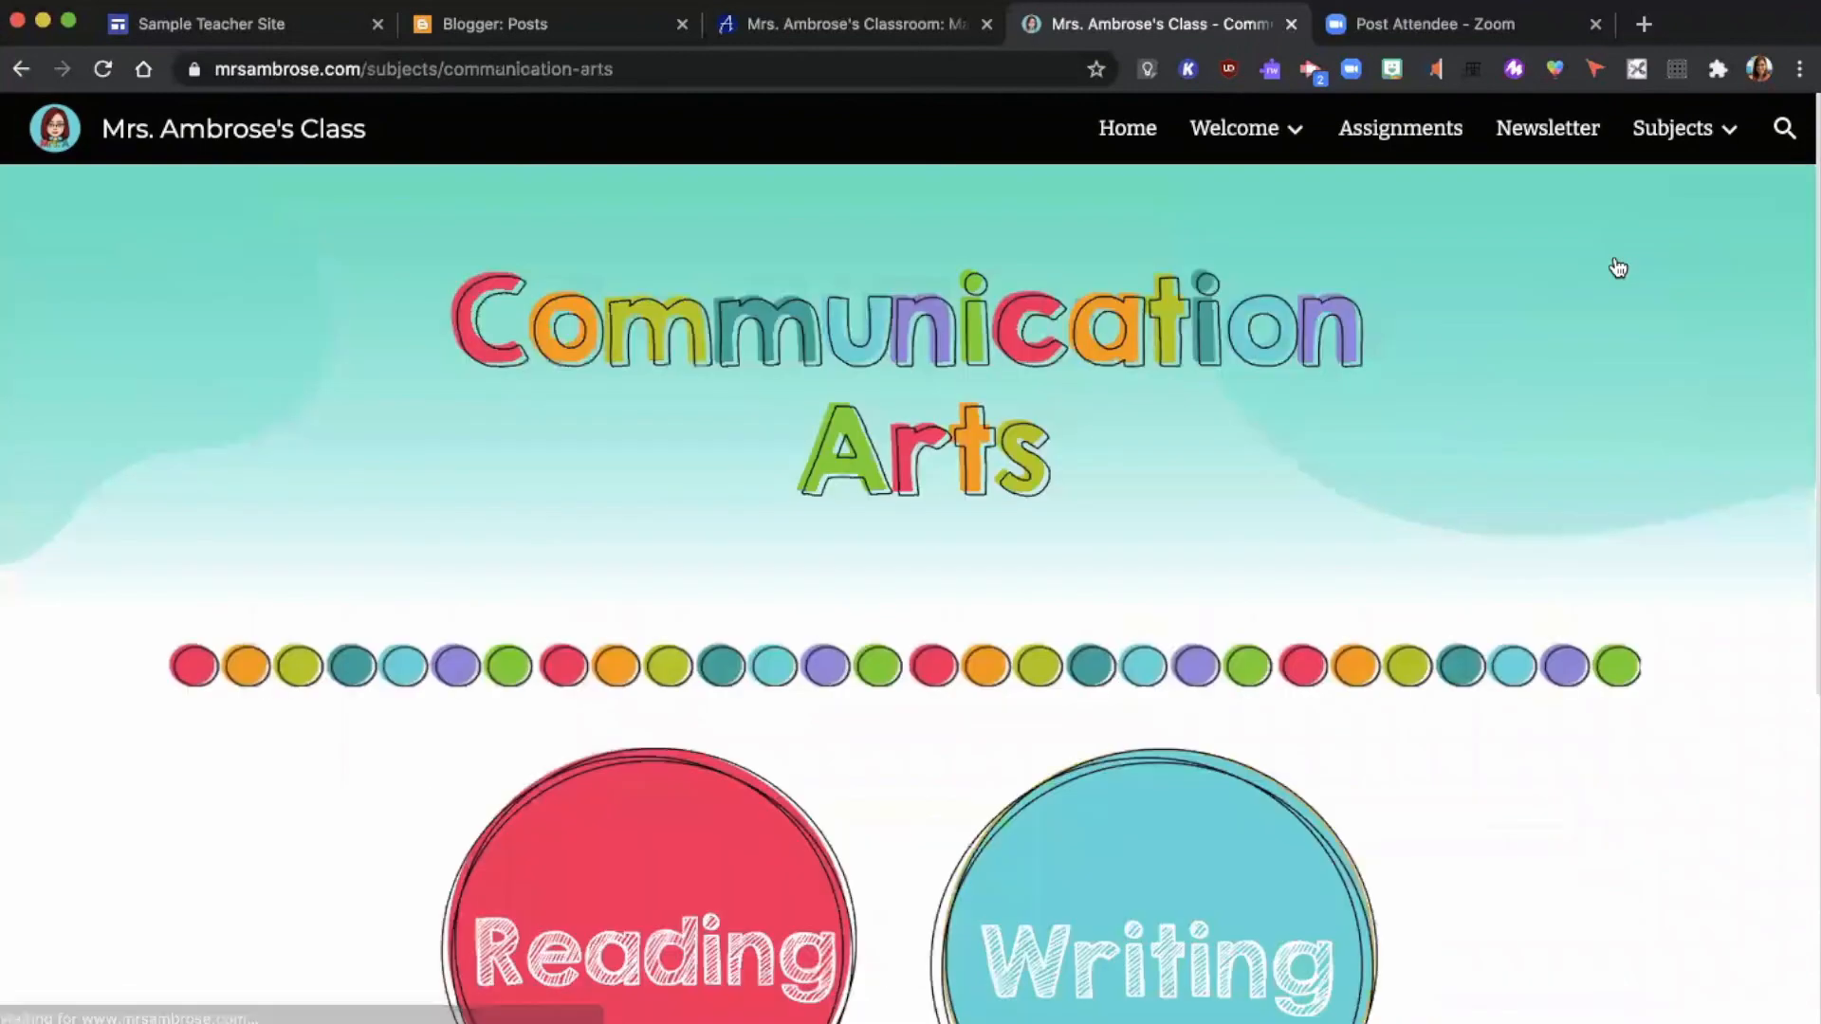
scroll(1236, 593, down, 5)
click(1163, 567)
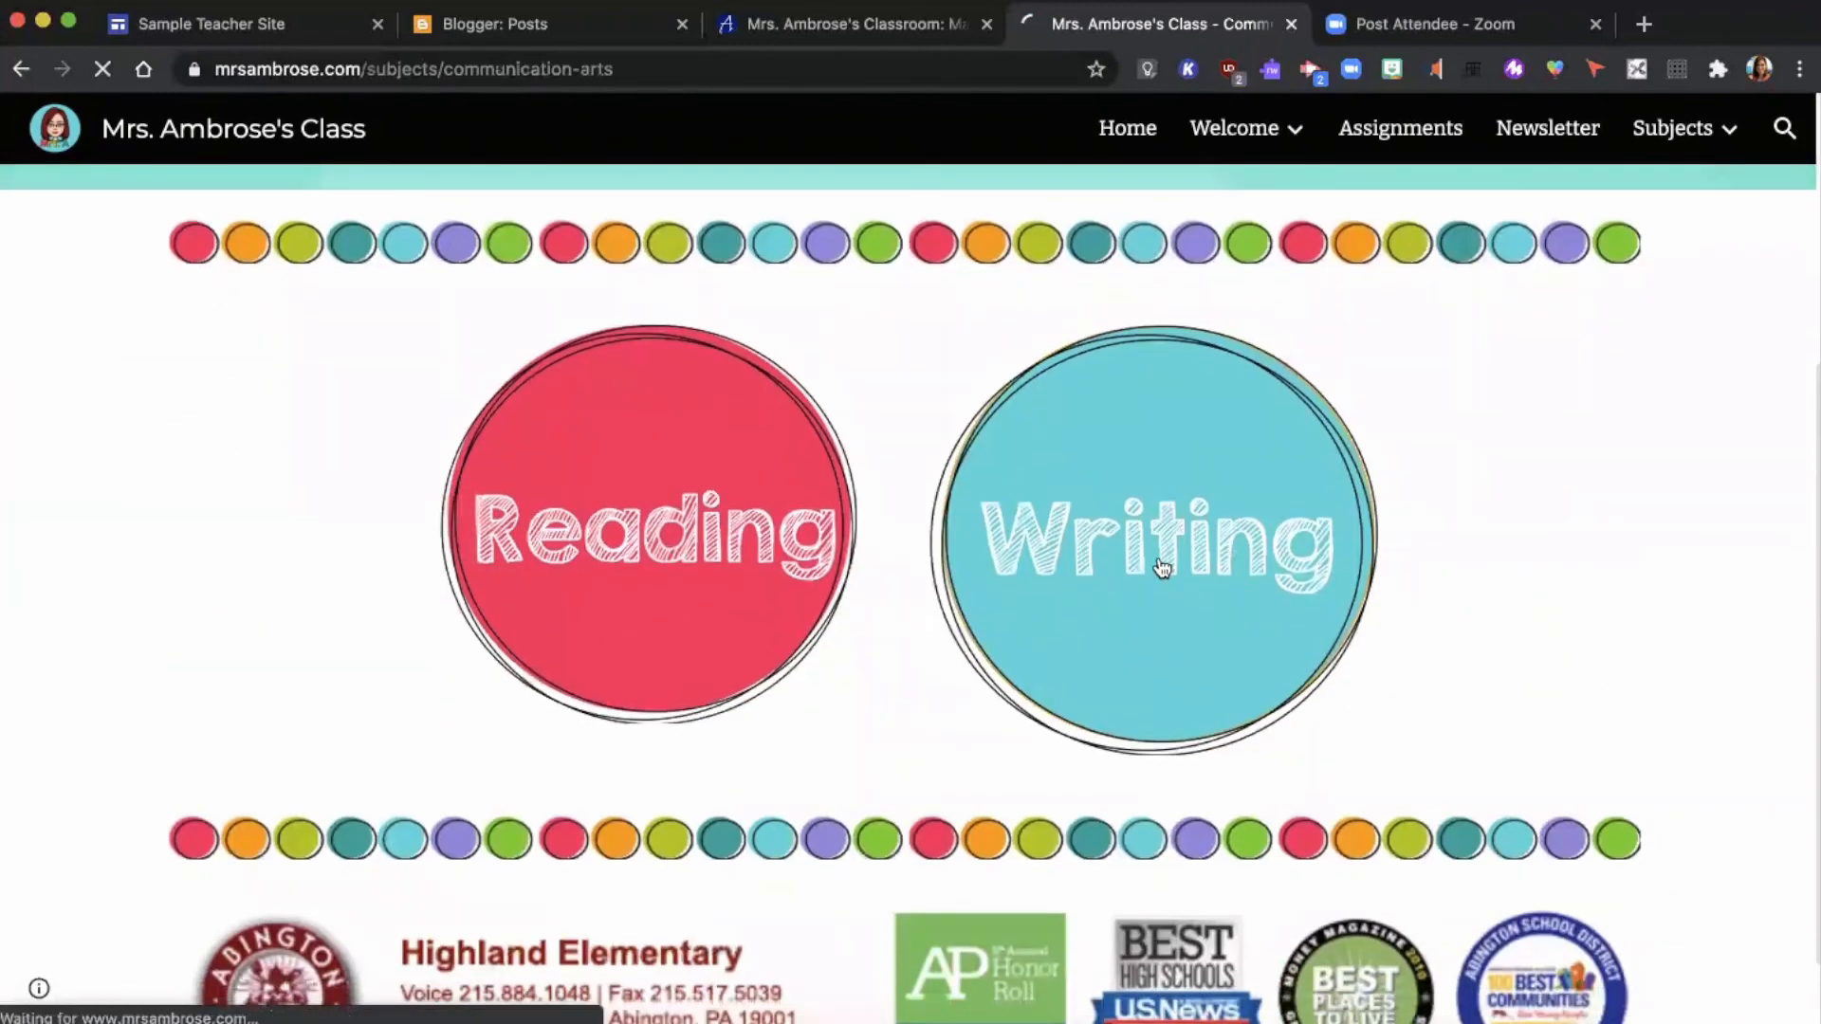
Examine the Writing page's header, grammar videos and helpful links
scroll(1159, 554, down, 5)
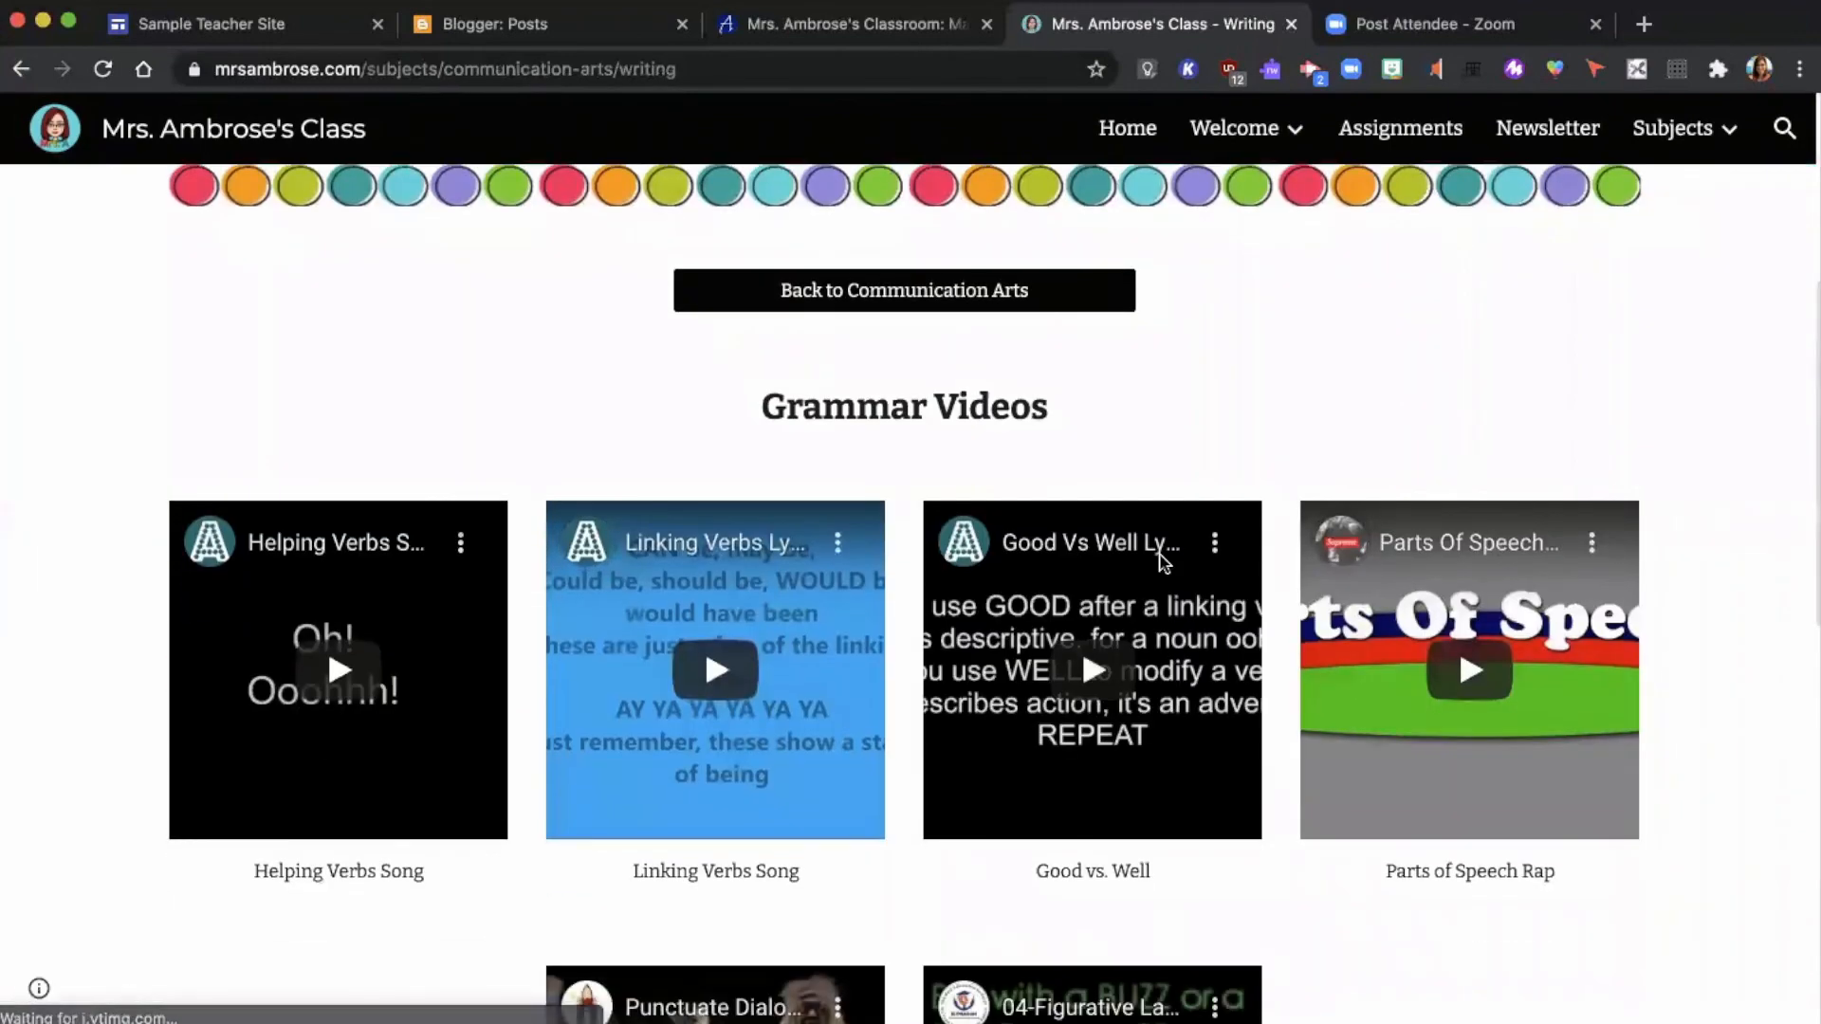
scroll(1161, 561, down, 2)
scroll(1164, 564, down, 1)
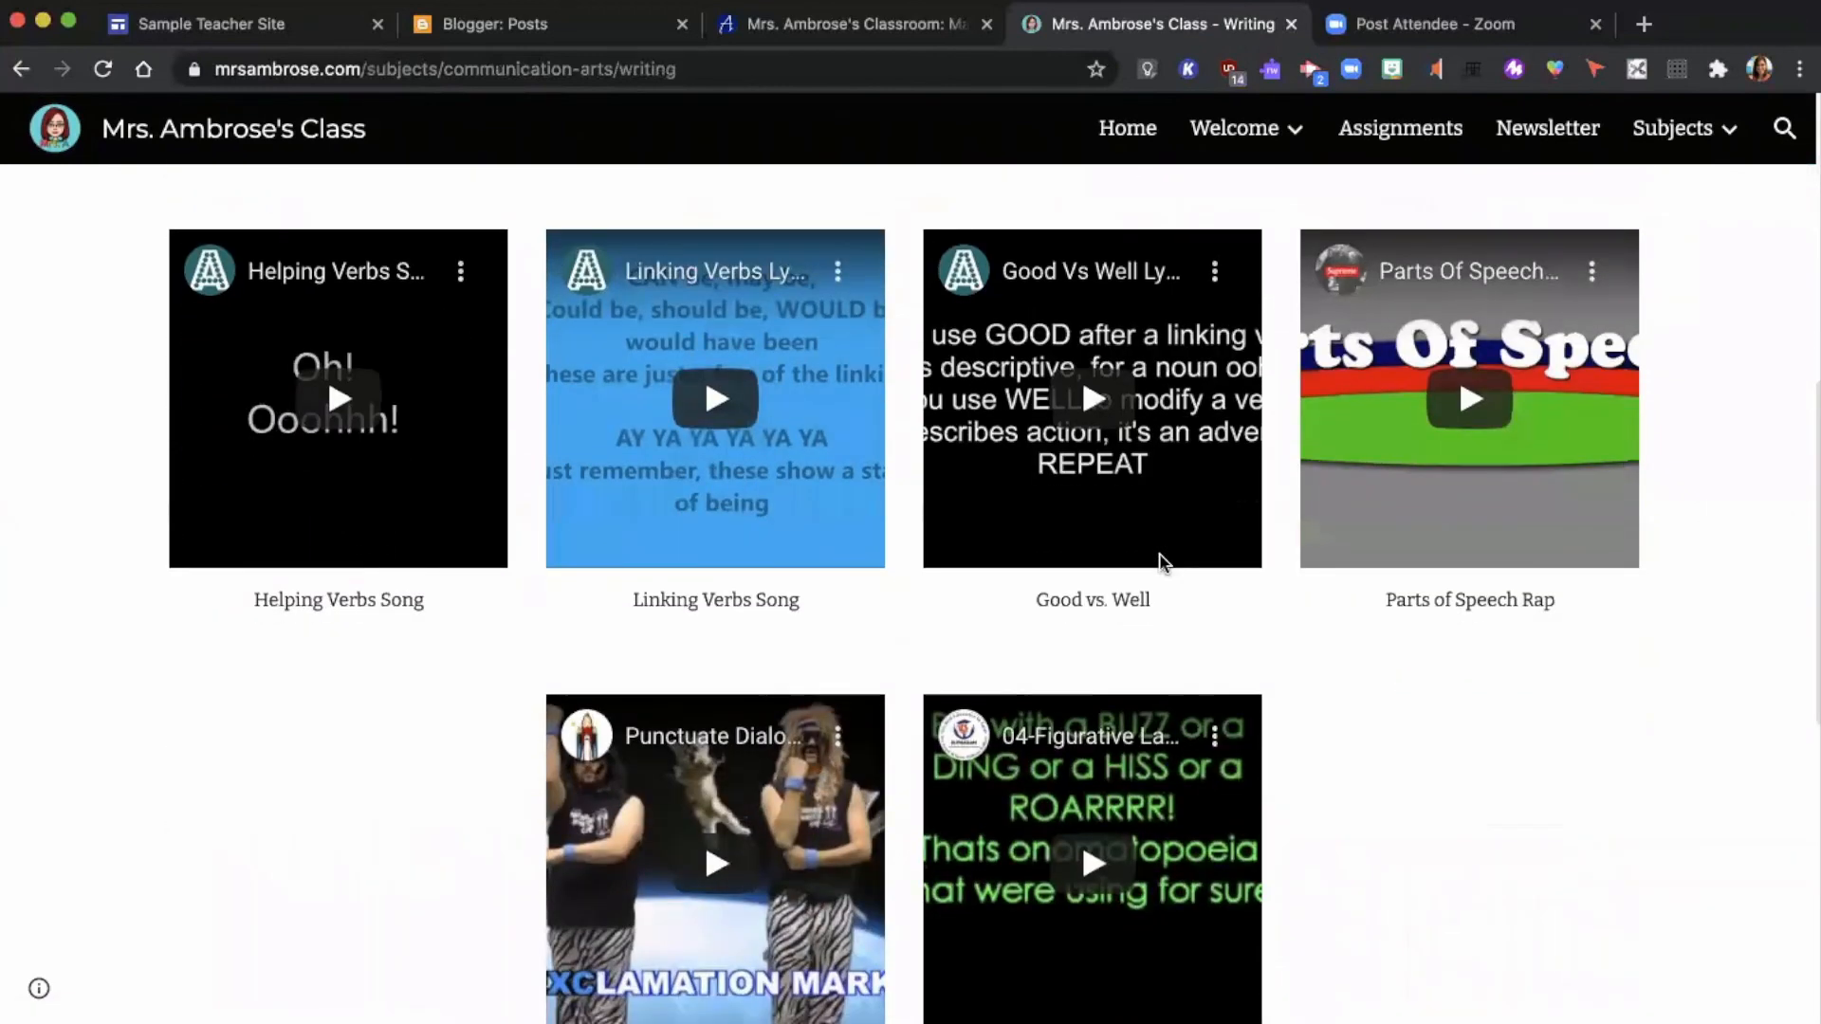
scroll(1163, 563, down, 5)
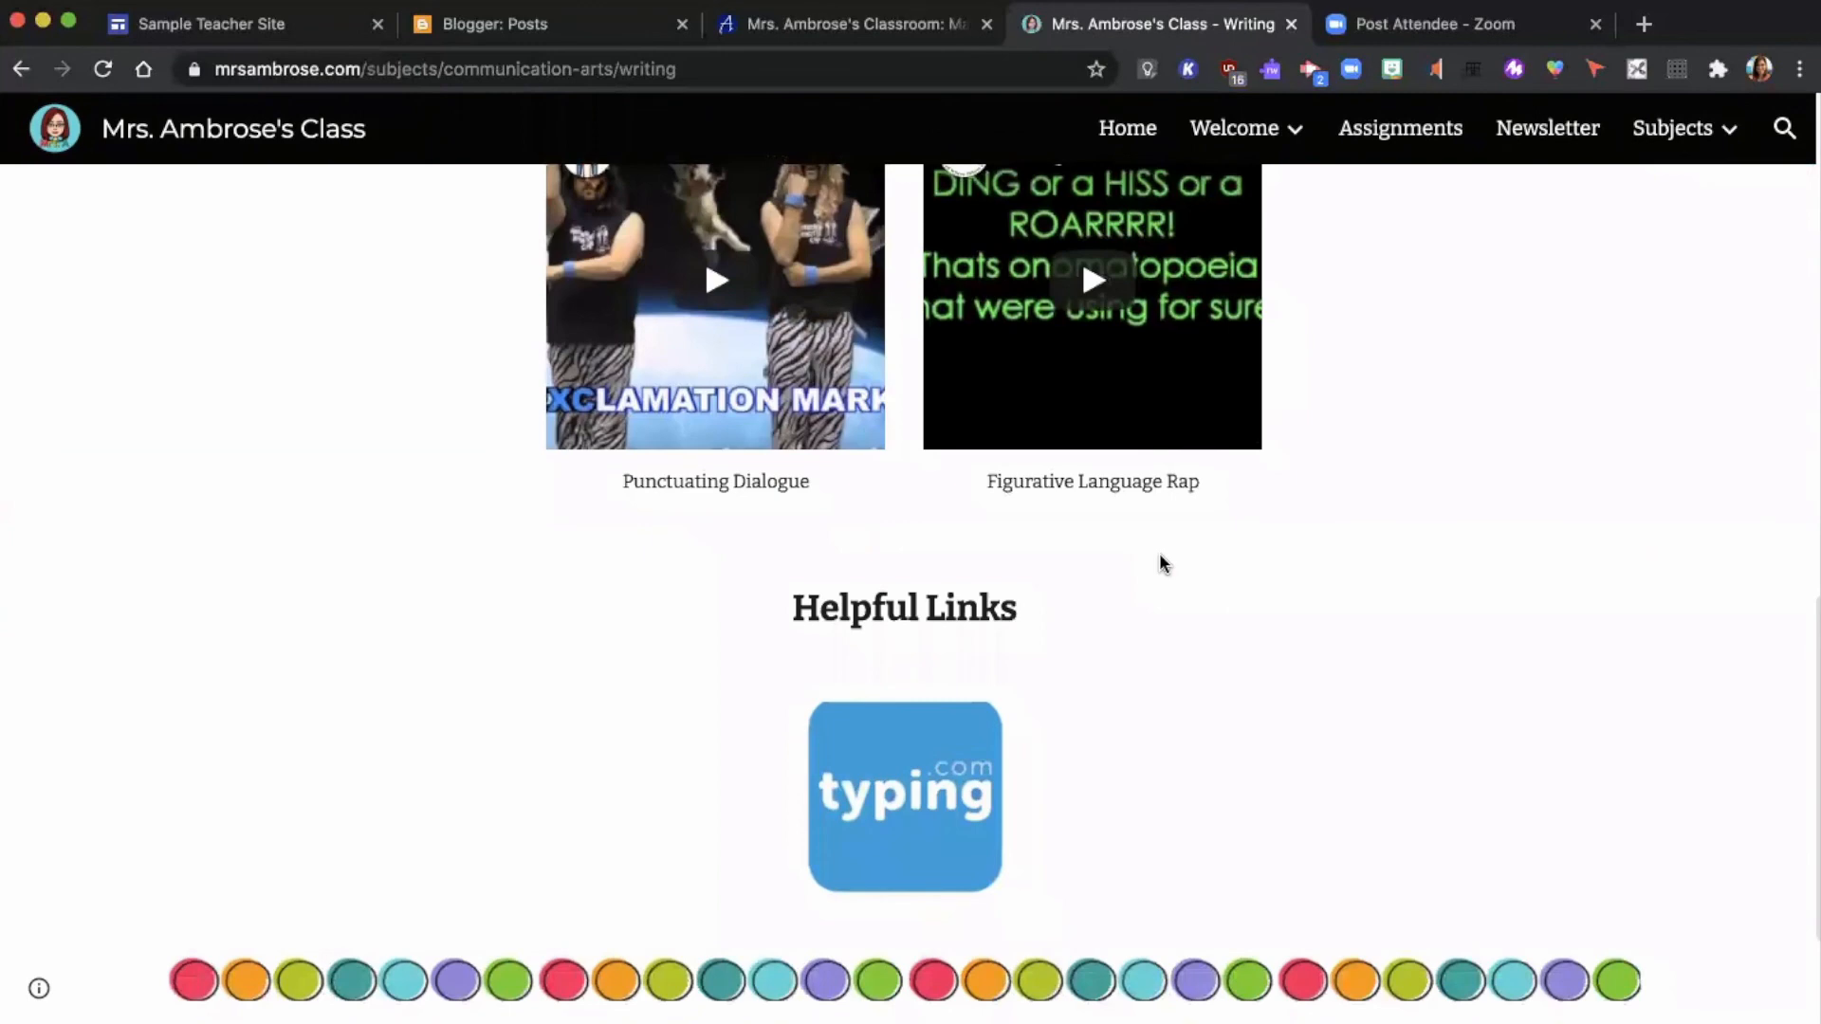
scroll(1163, 564, up, 15)
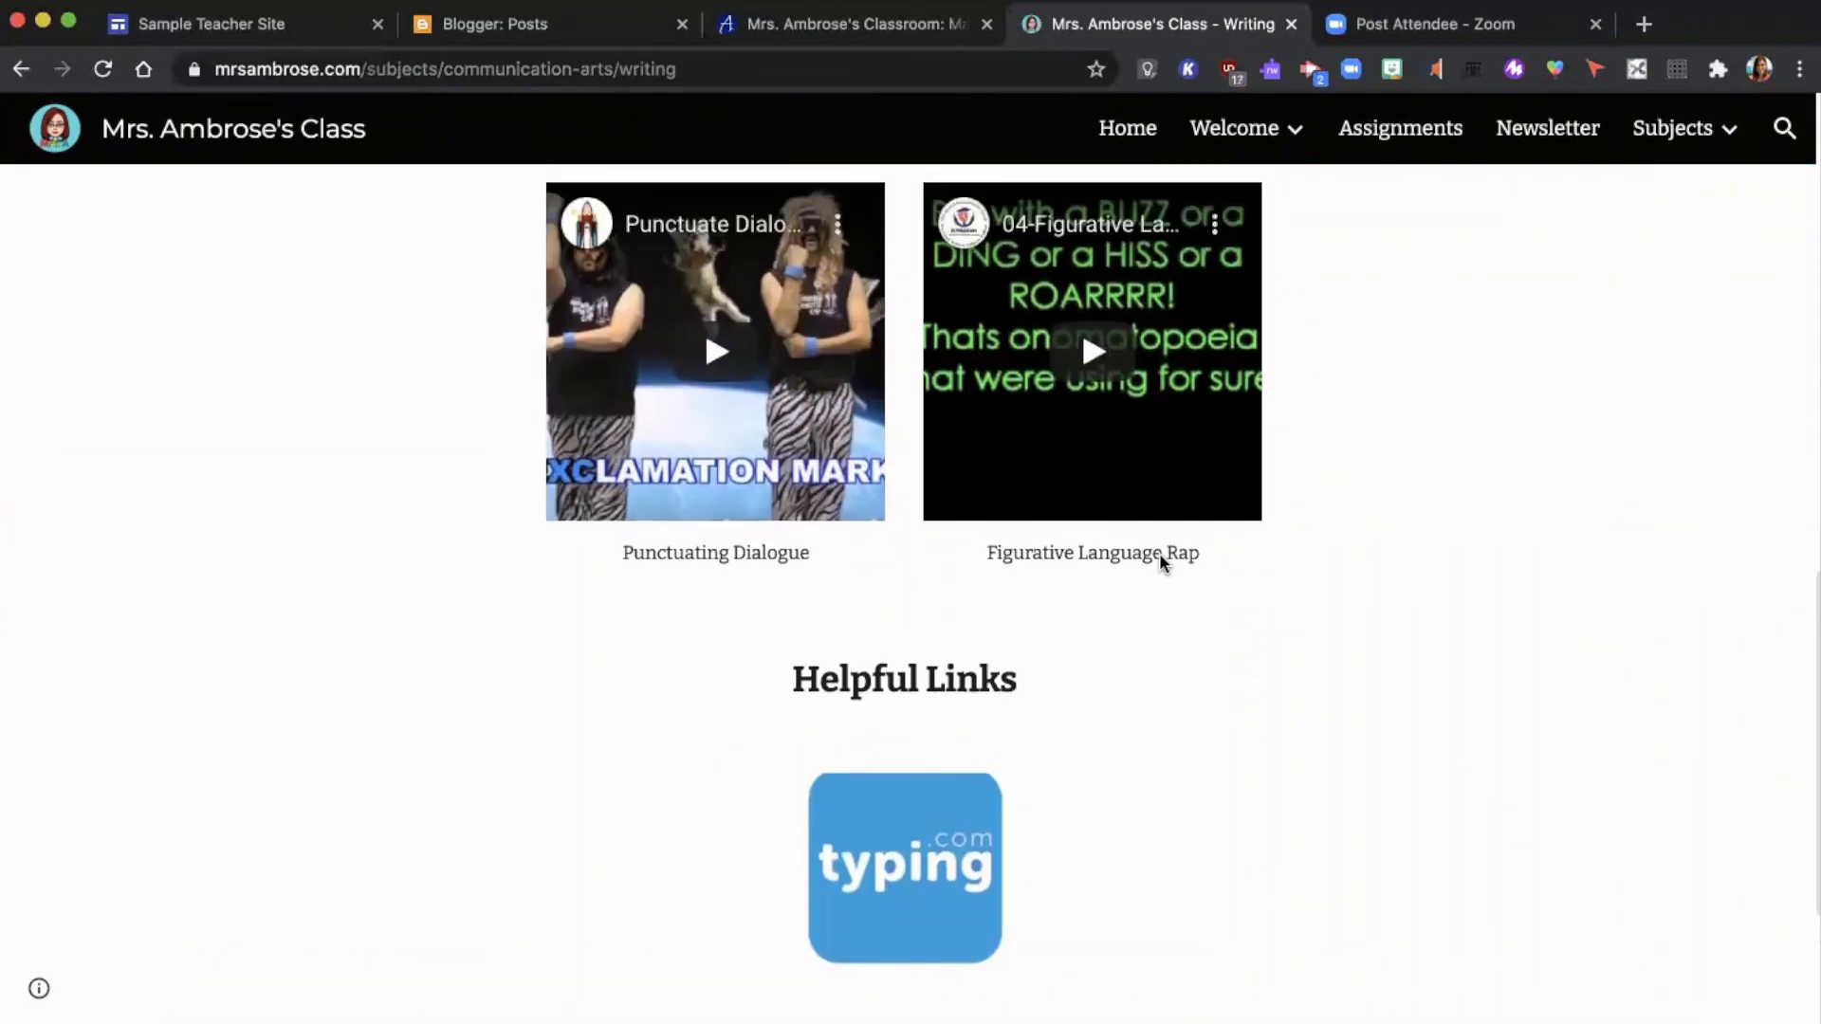
scroll(1164, 564, down, 4)
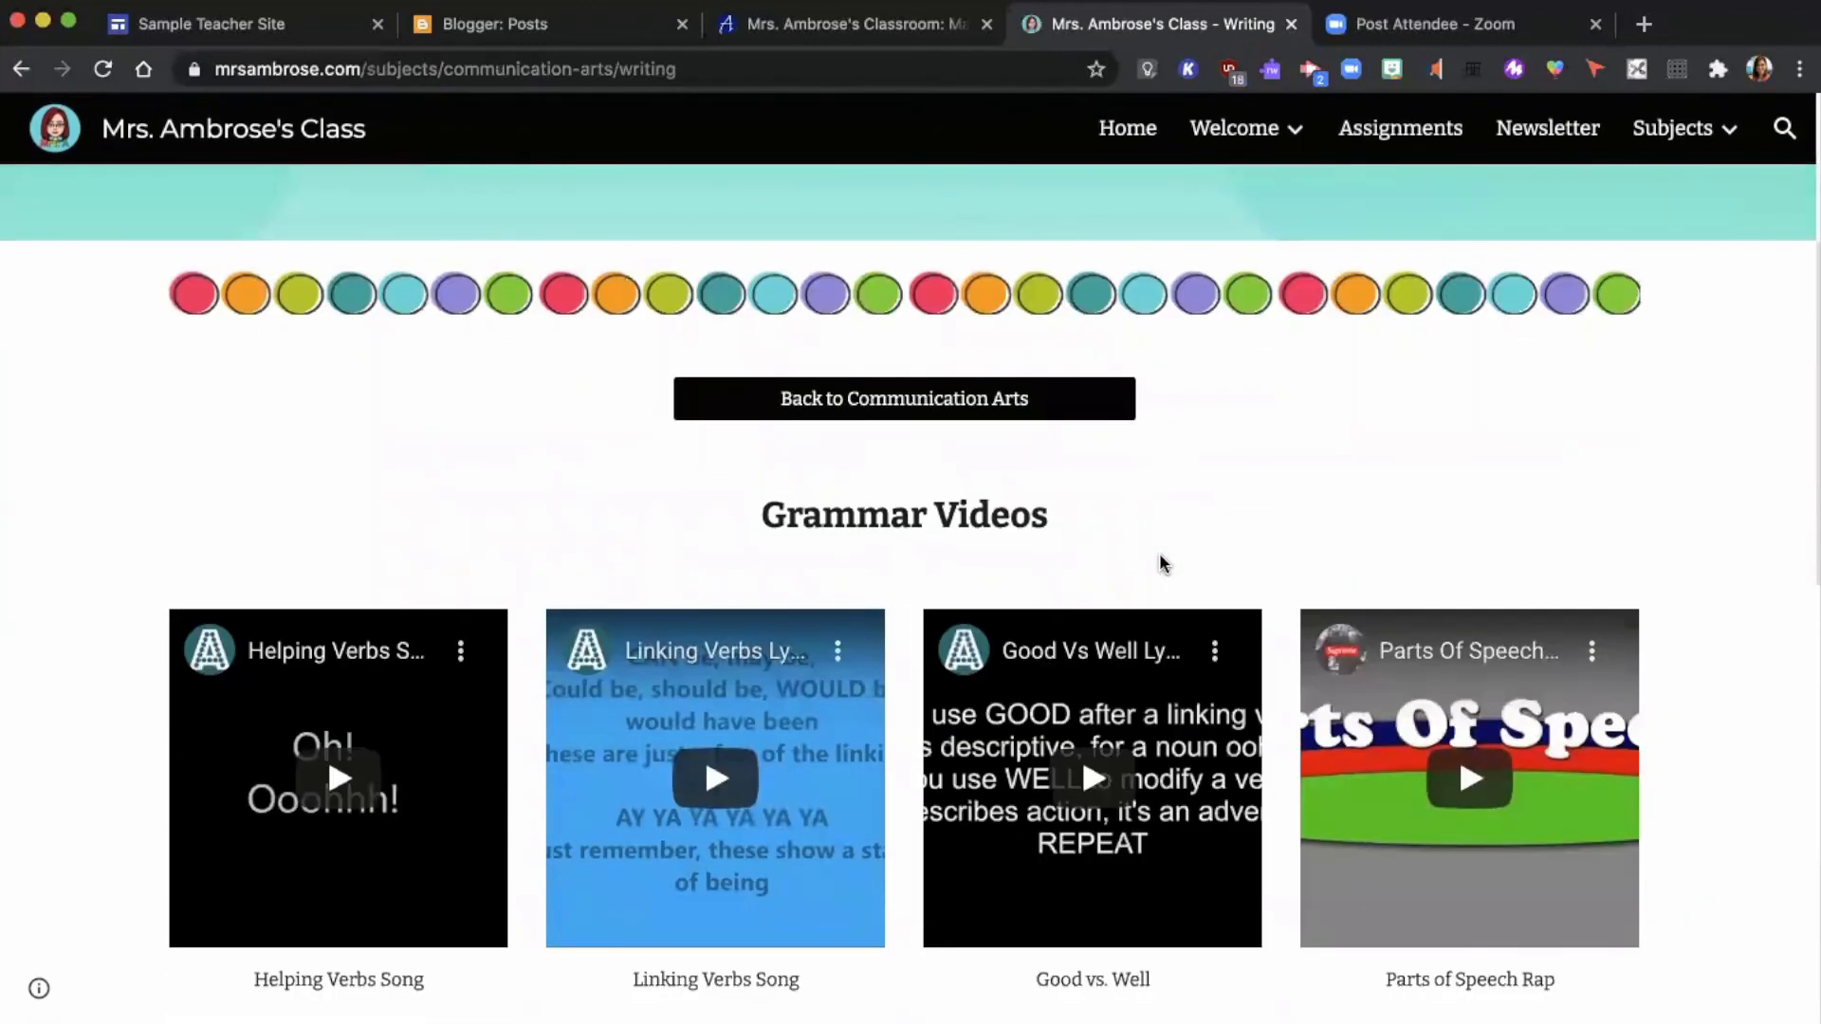
scroll(1163, 563, up, 4)
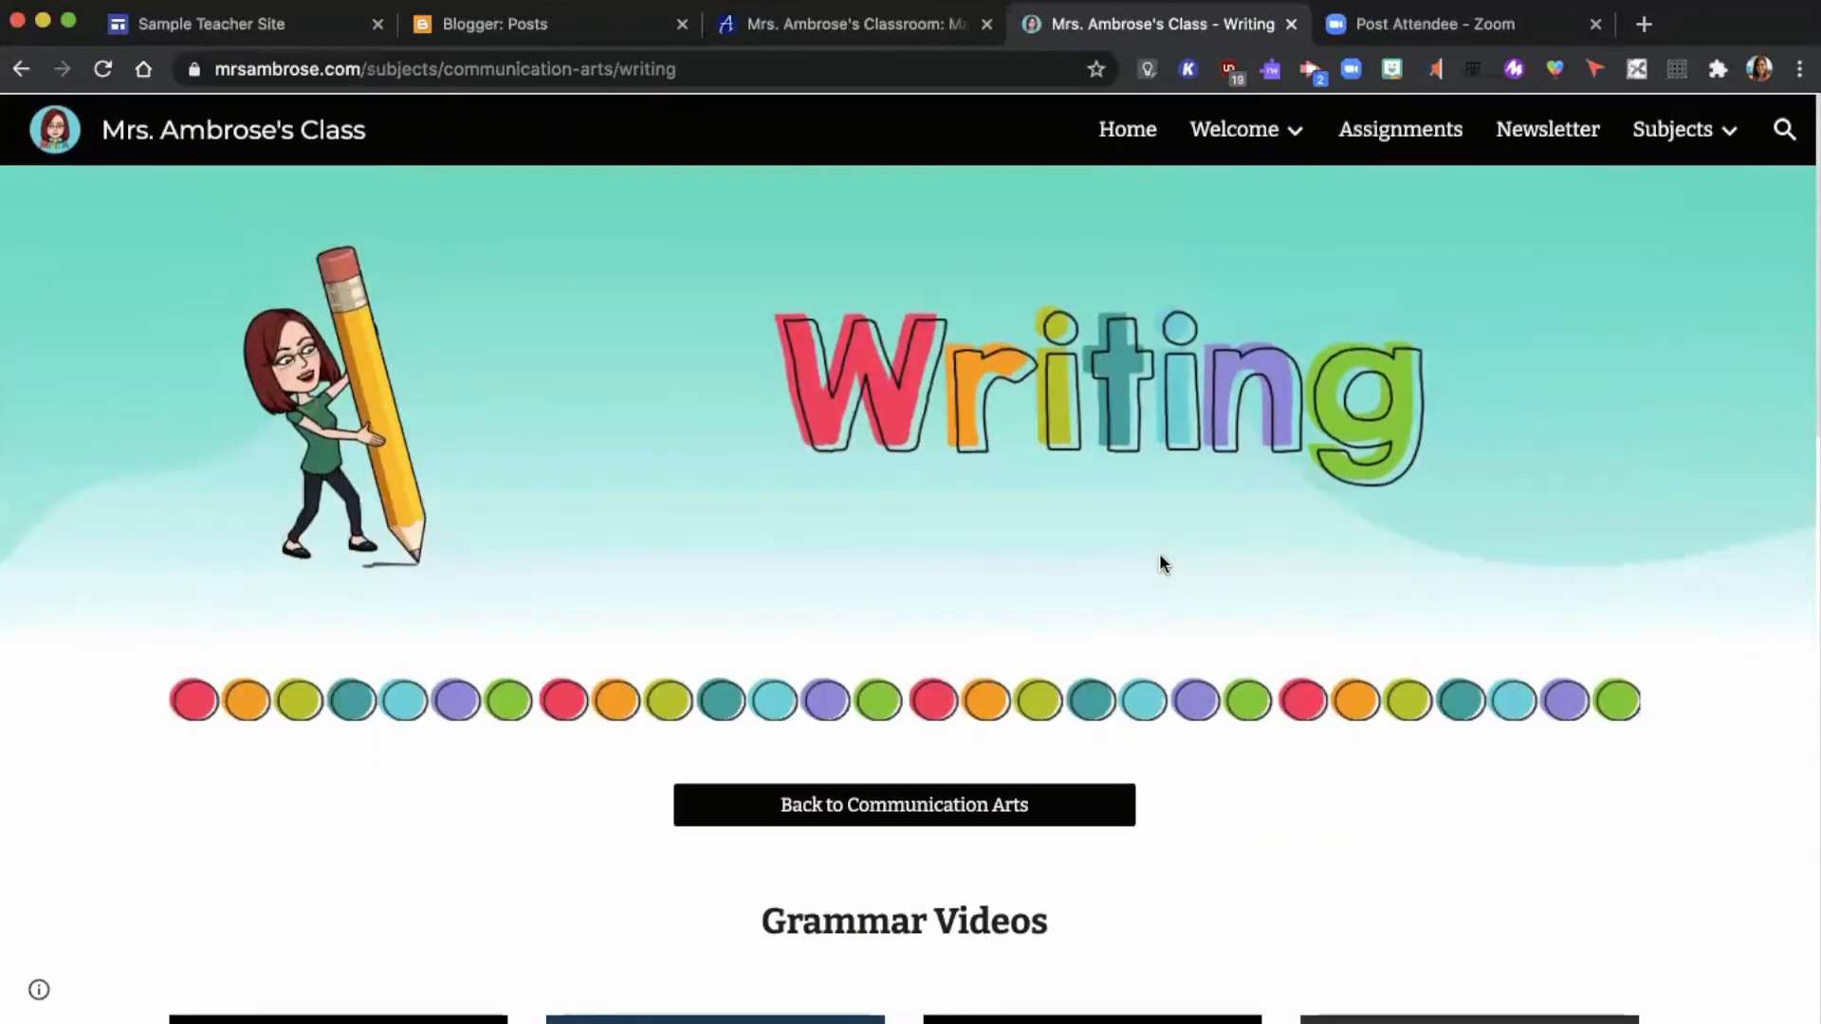
Review the published site's Home page from banner to footer, and return to the Sample Teacher Site editor
click(1128, 129)
scroll(880, 664, down, 8)
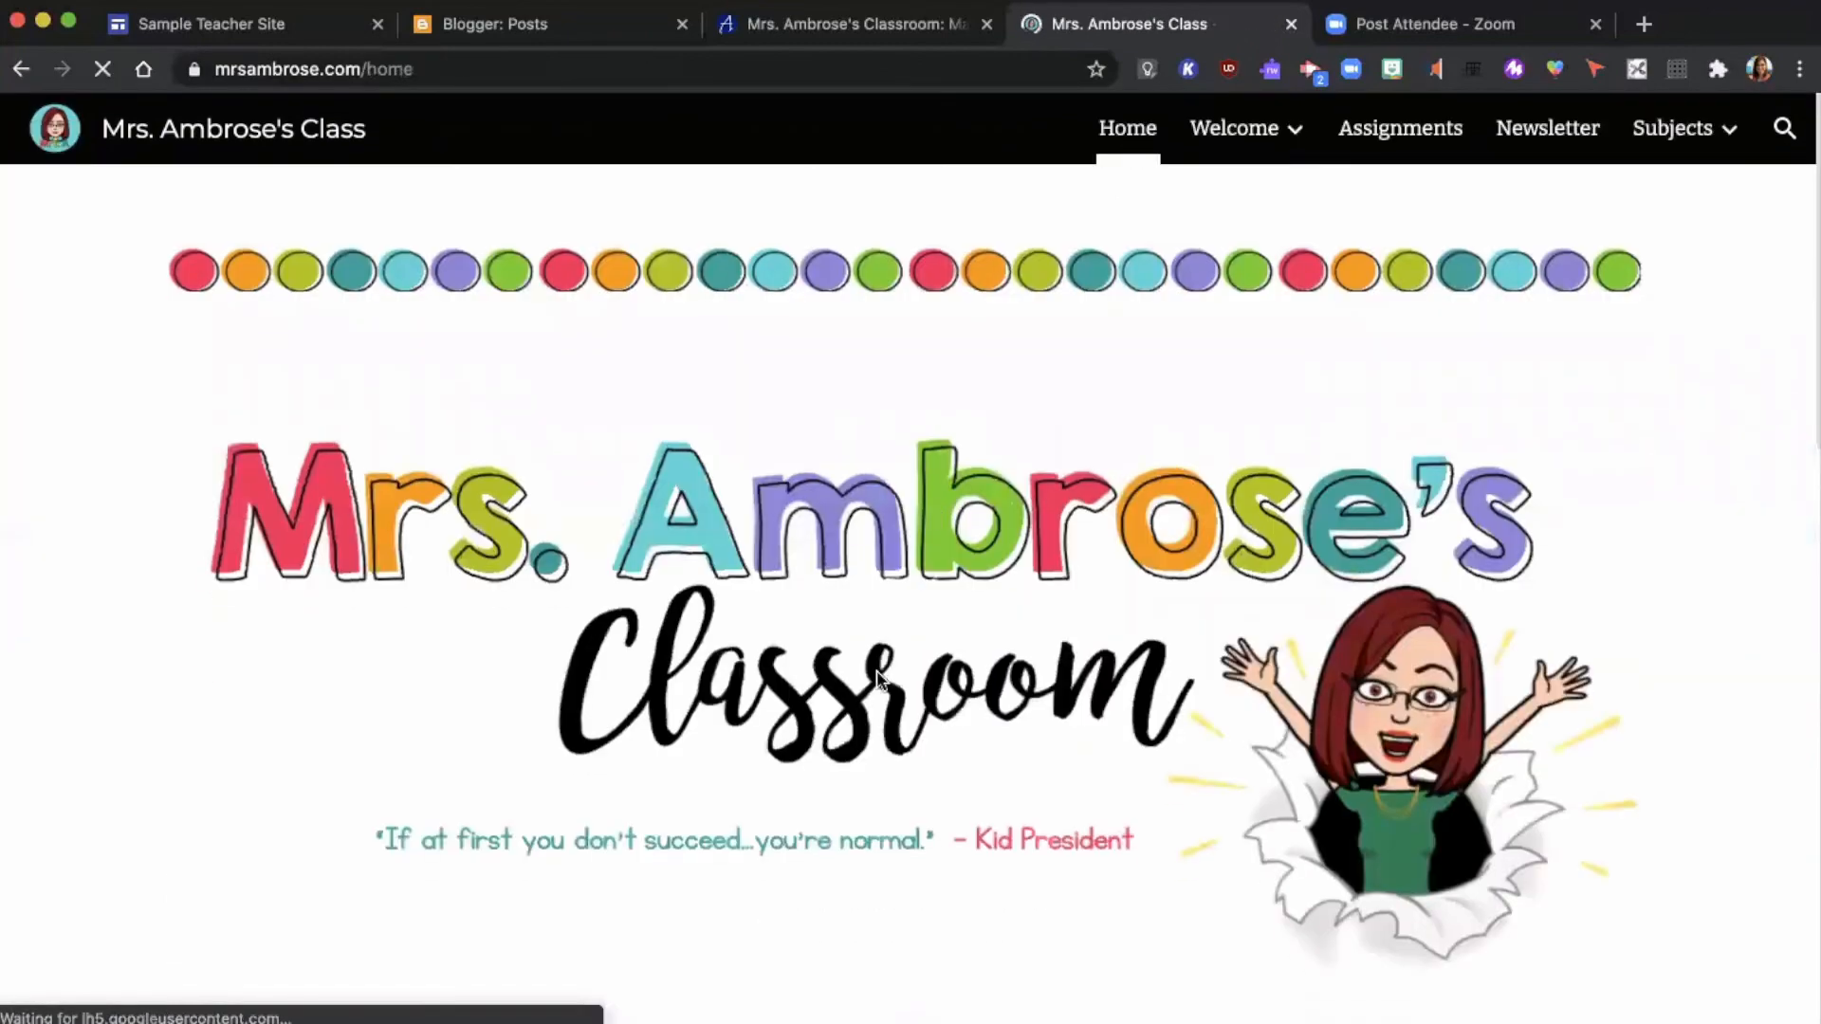
scroll(877, 670, down, 2)
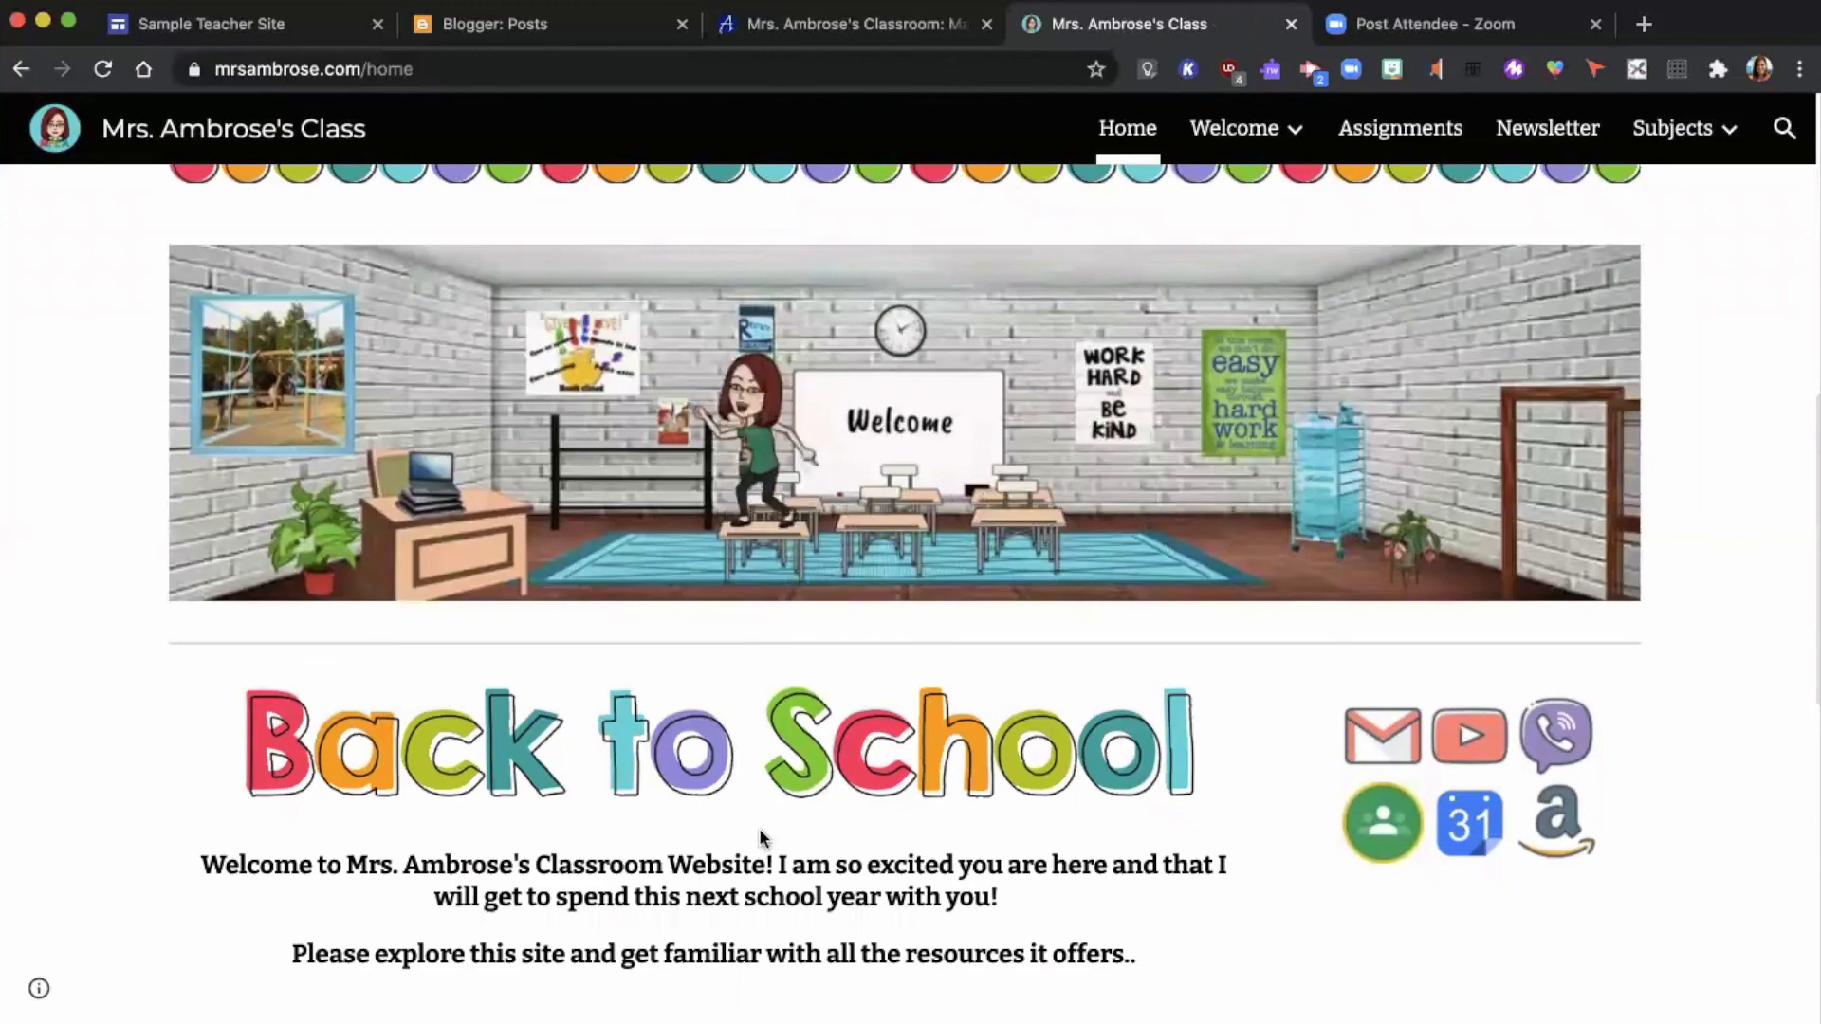
scroll(761, 837, down, 5)
scroll(760, 837, down, 5)
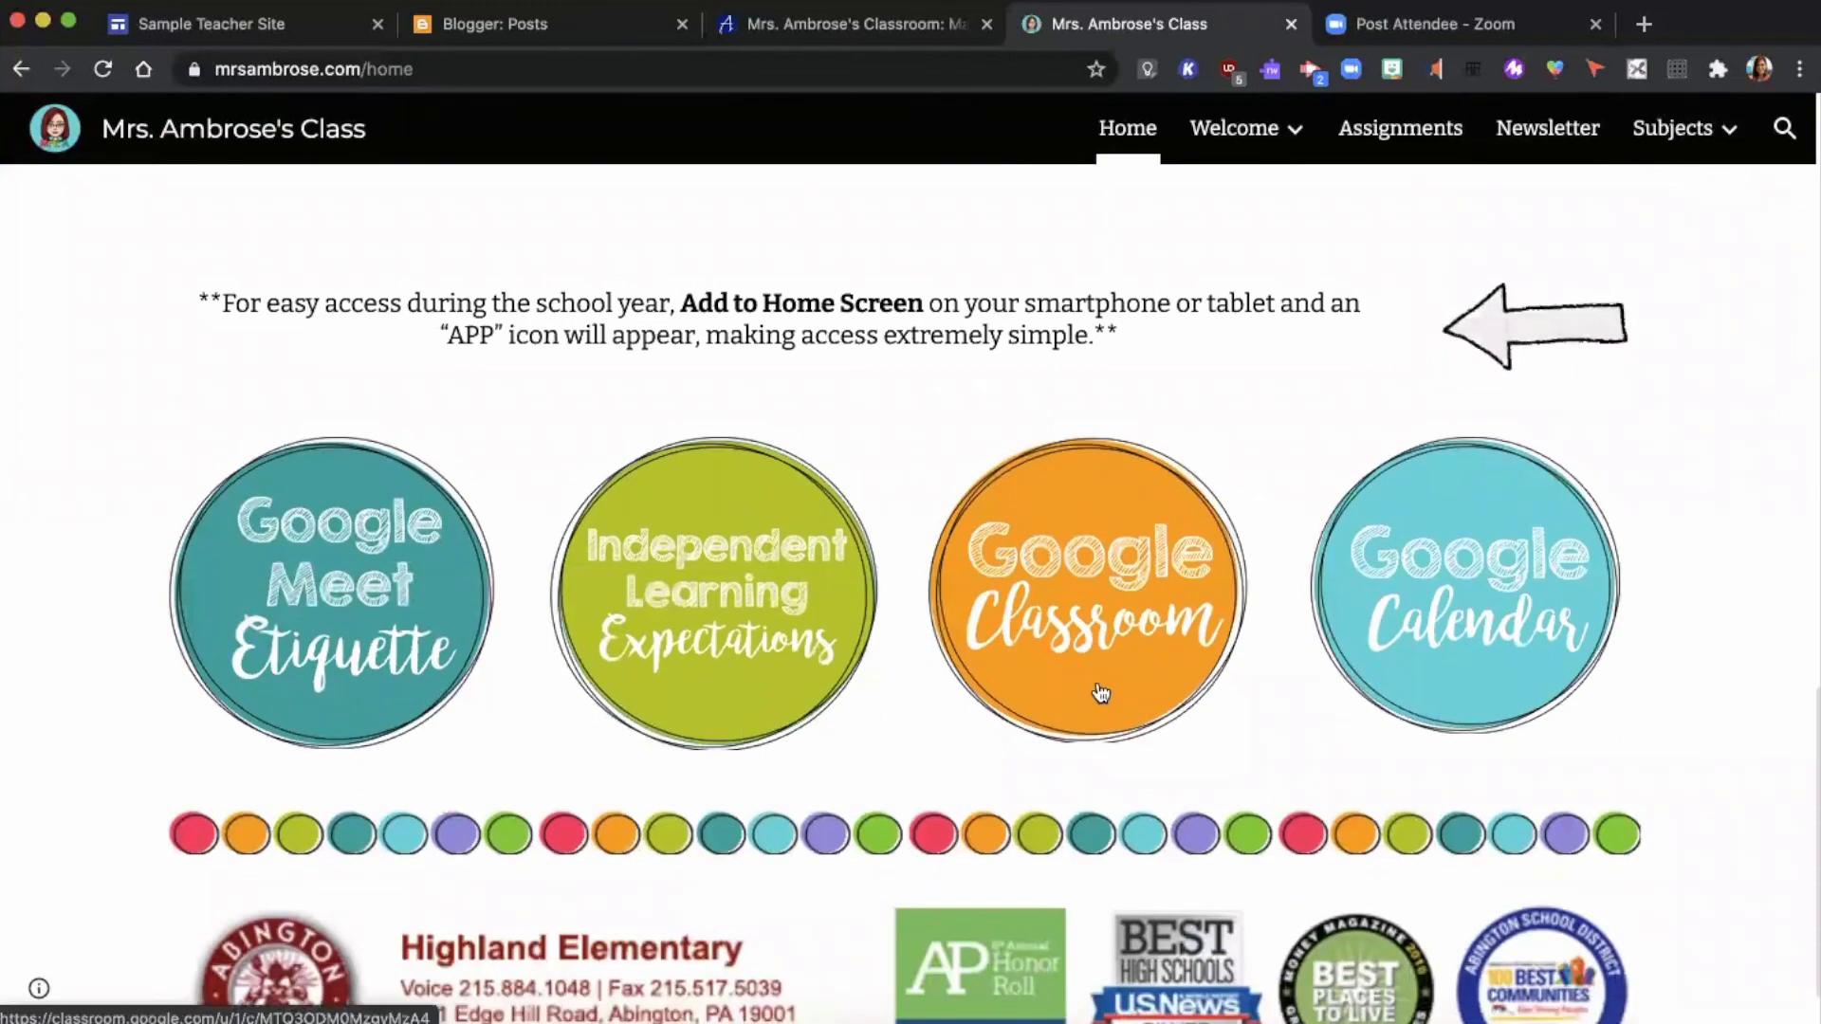
scroll(1100, 692, down, 1)
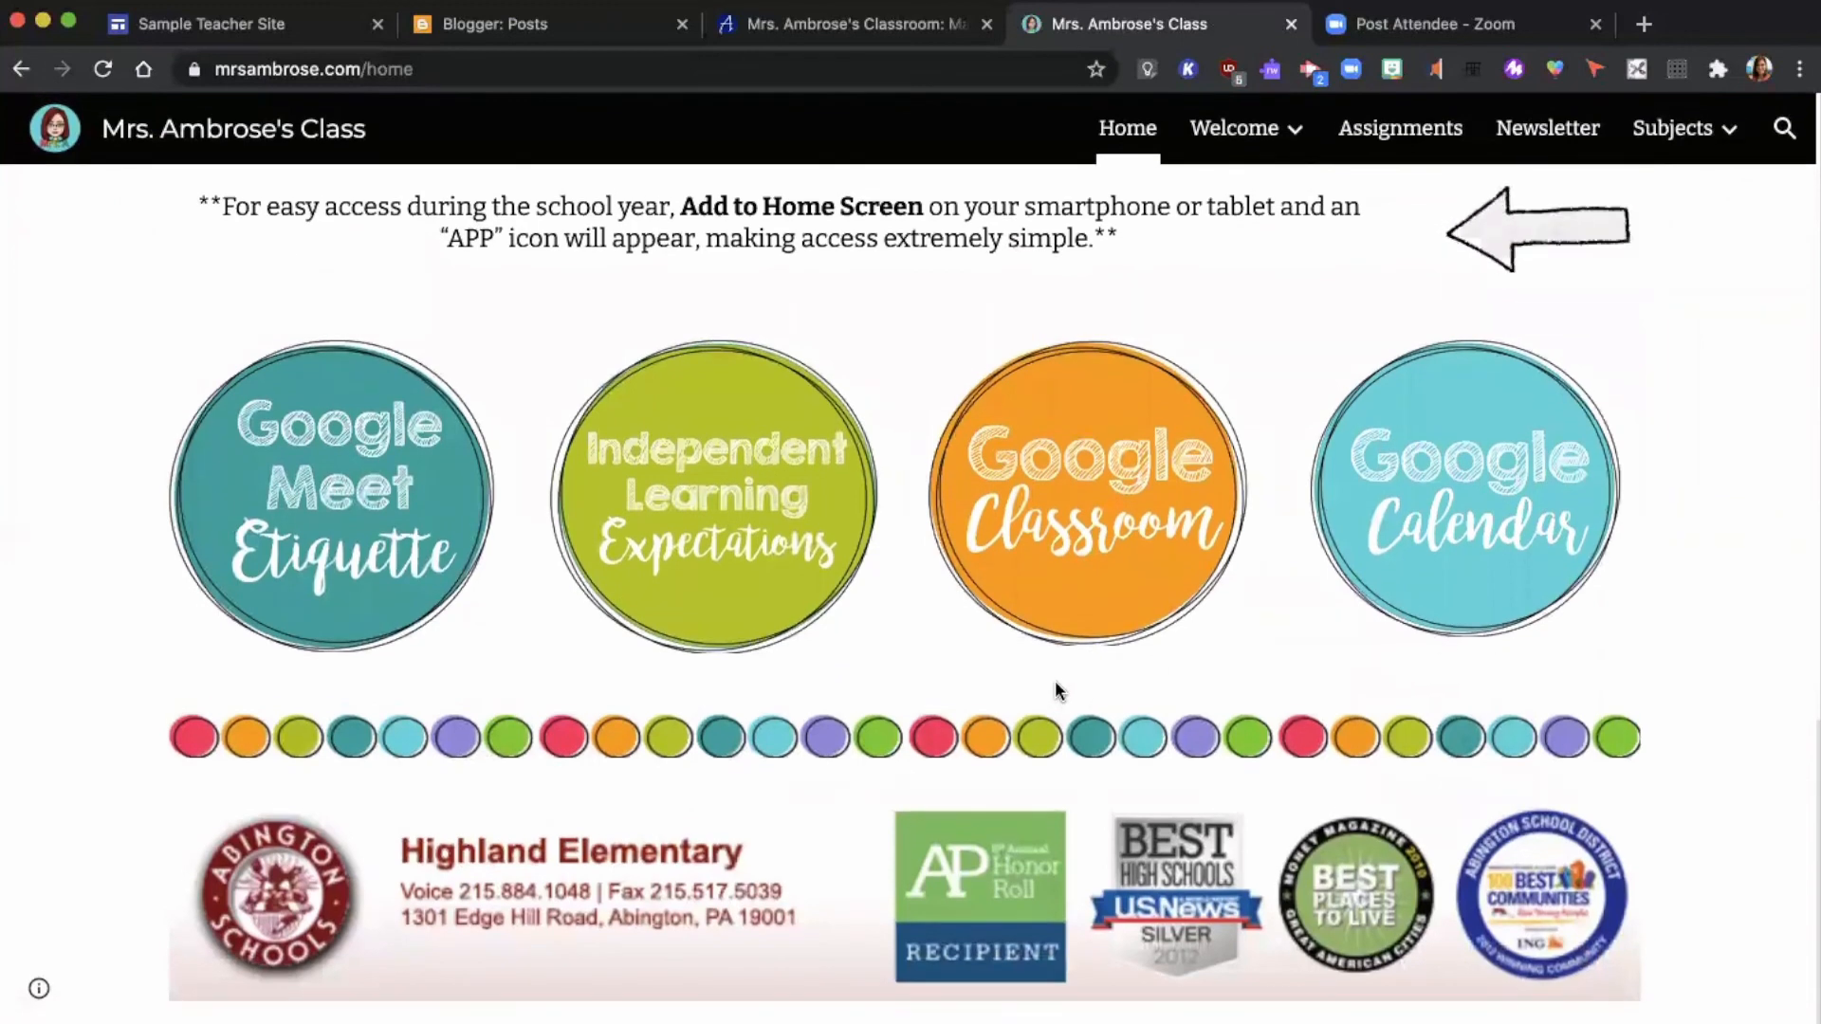
click(287, 21)
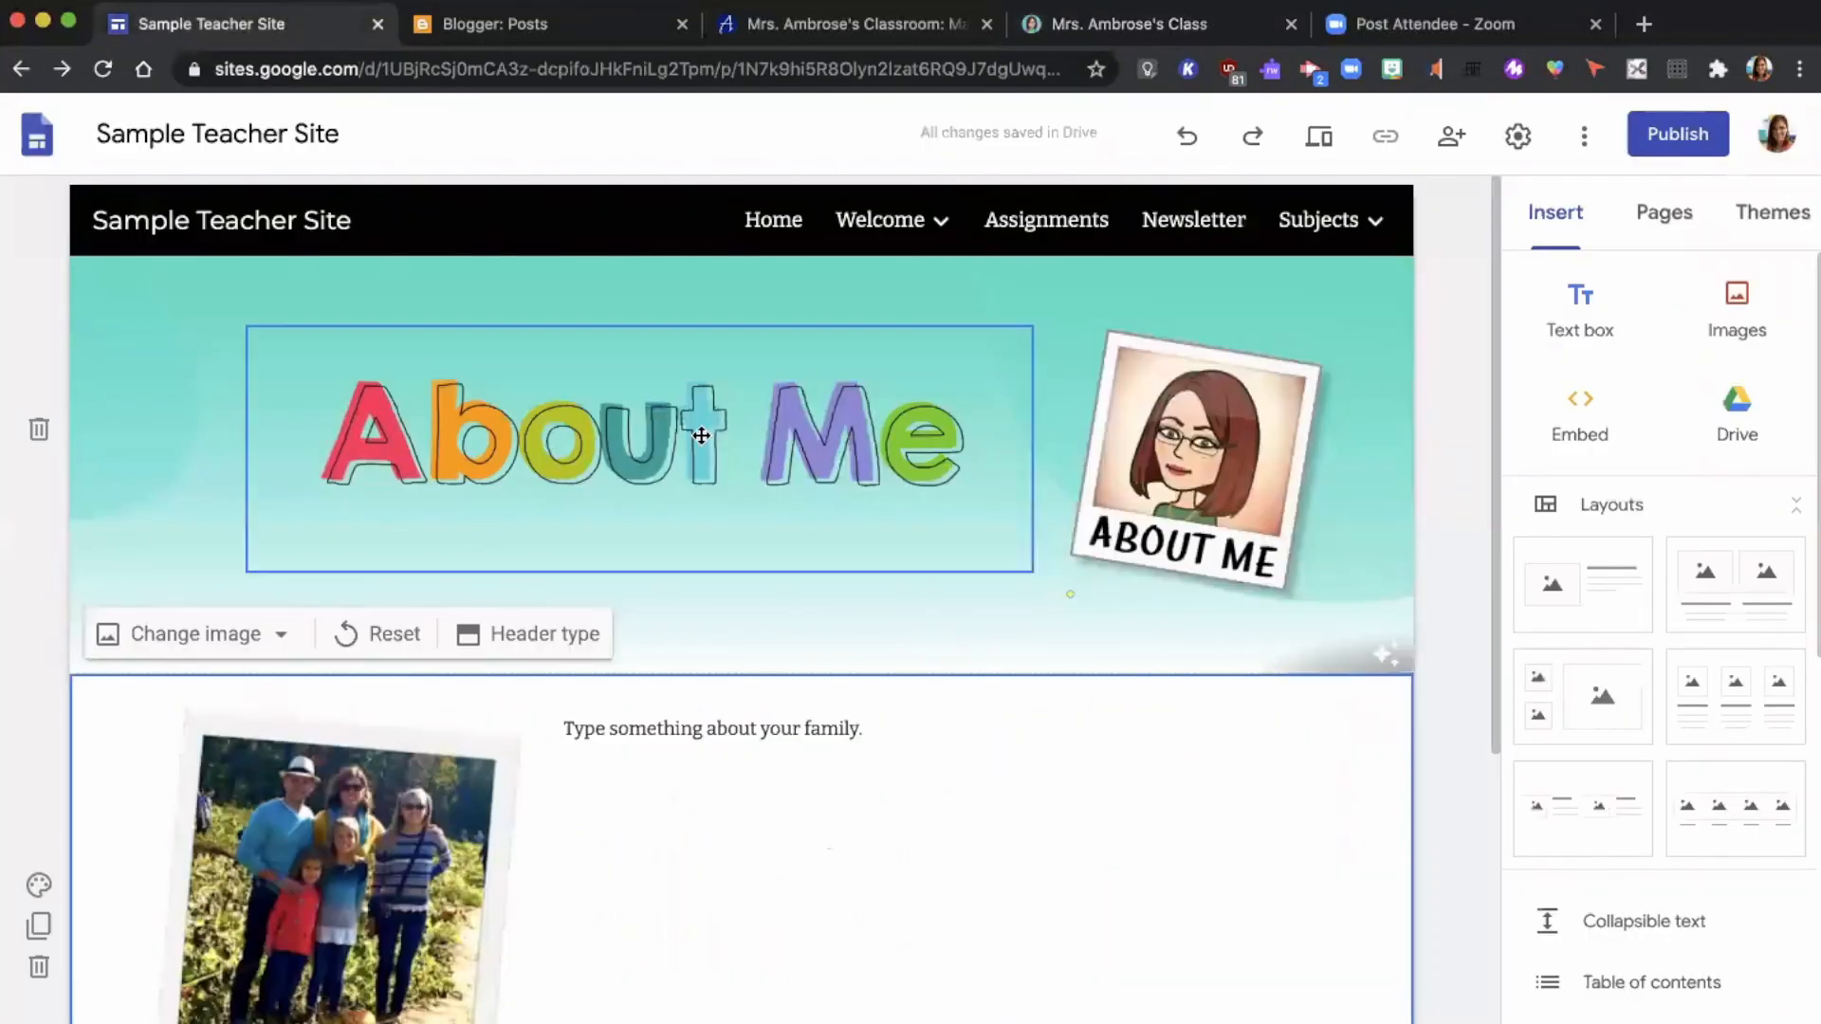